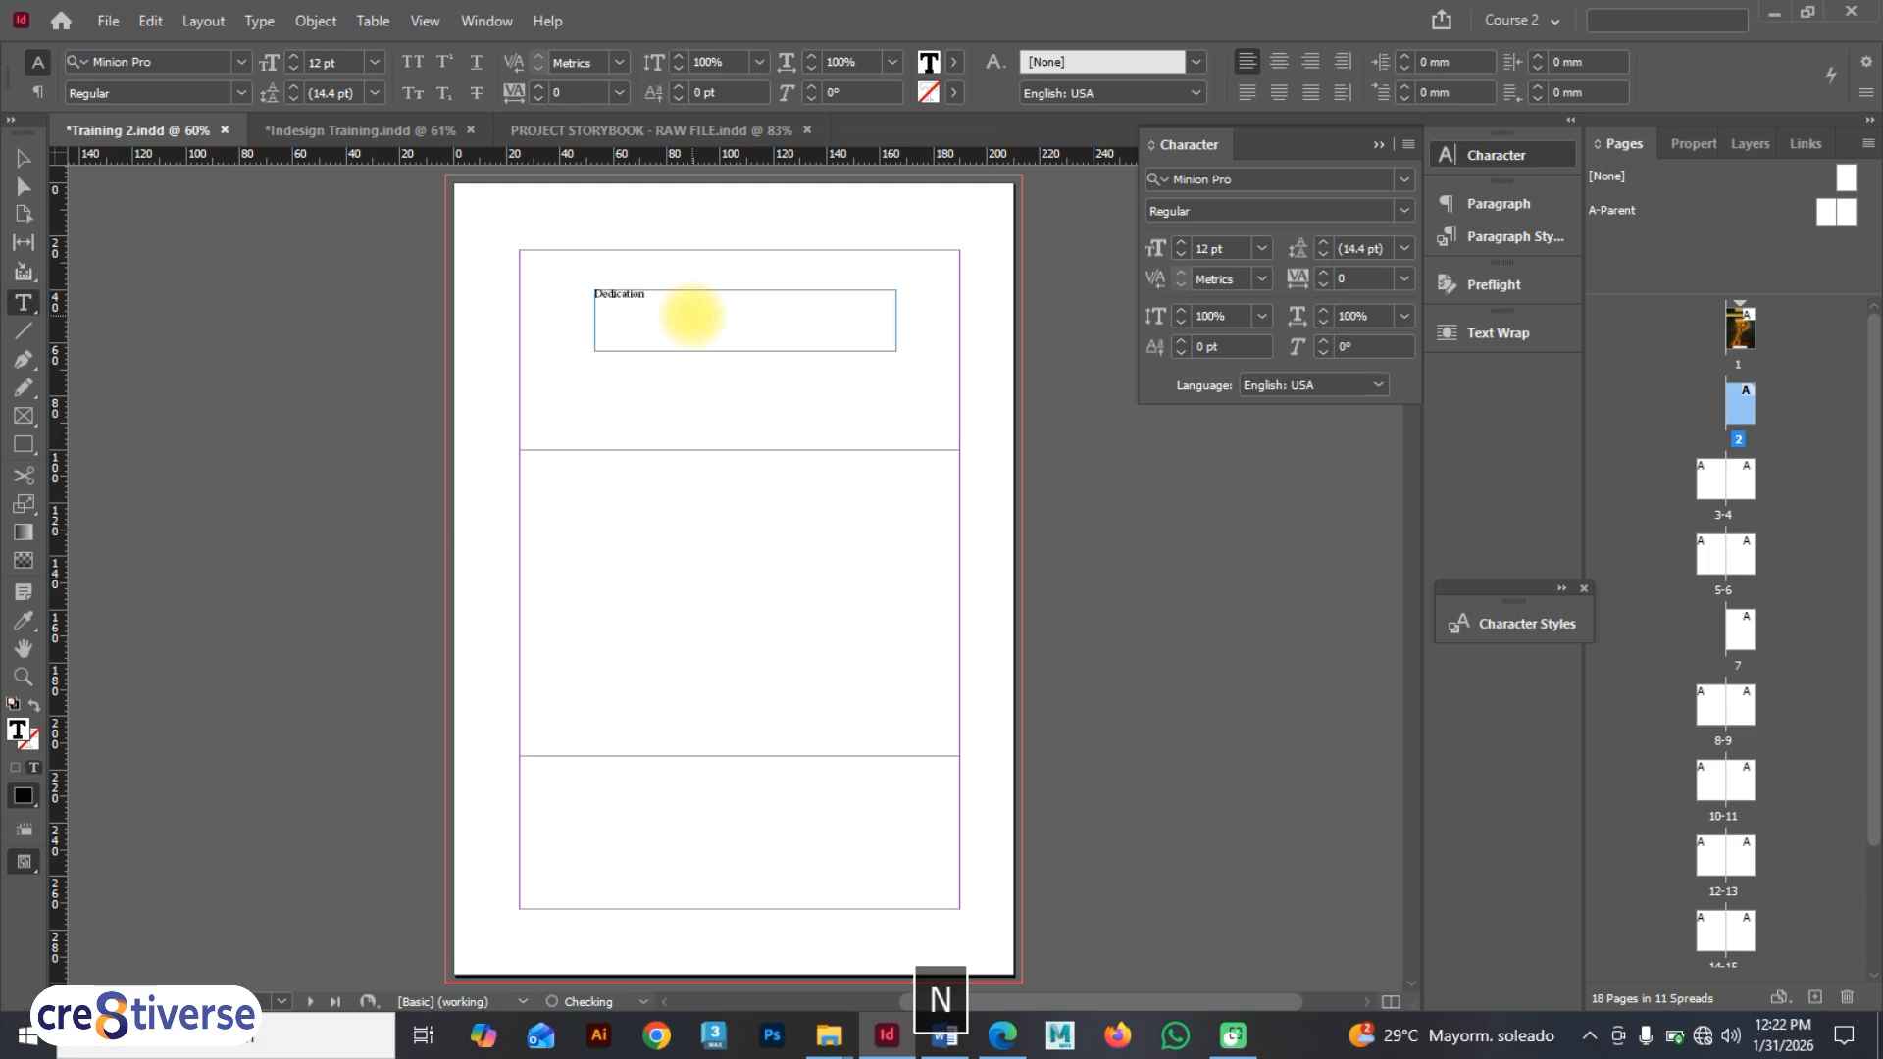
- Set the font size of the Dedication text to 38 pt
{"action": "left_click_drag", "start_coordinate": [697, 310], "coordinate": [508, 293]}
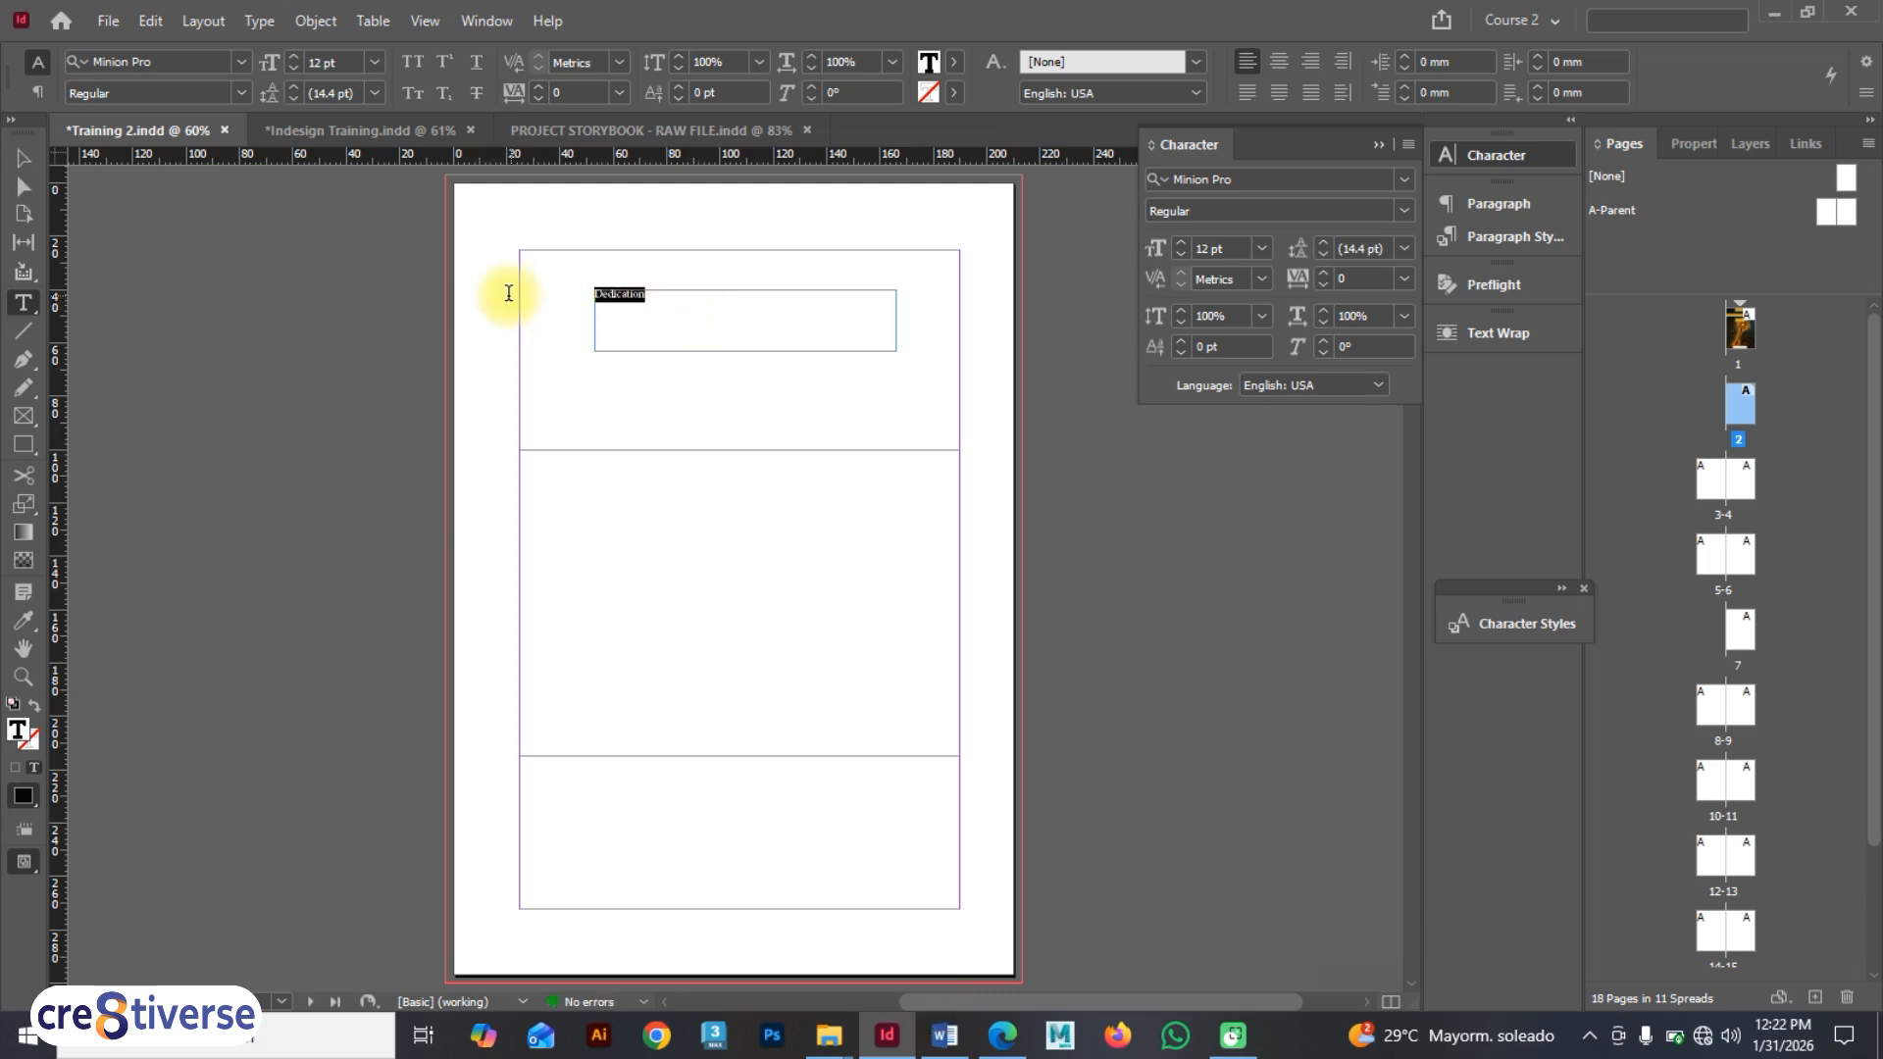
{"action": "left_click", "coordinate": [1153, 253]}
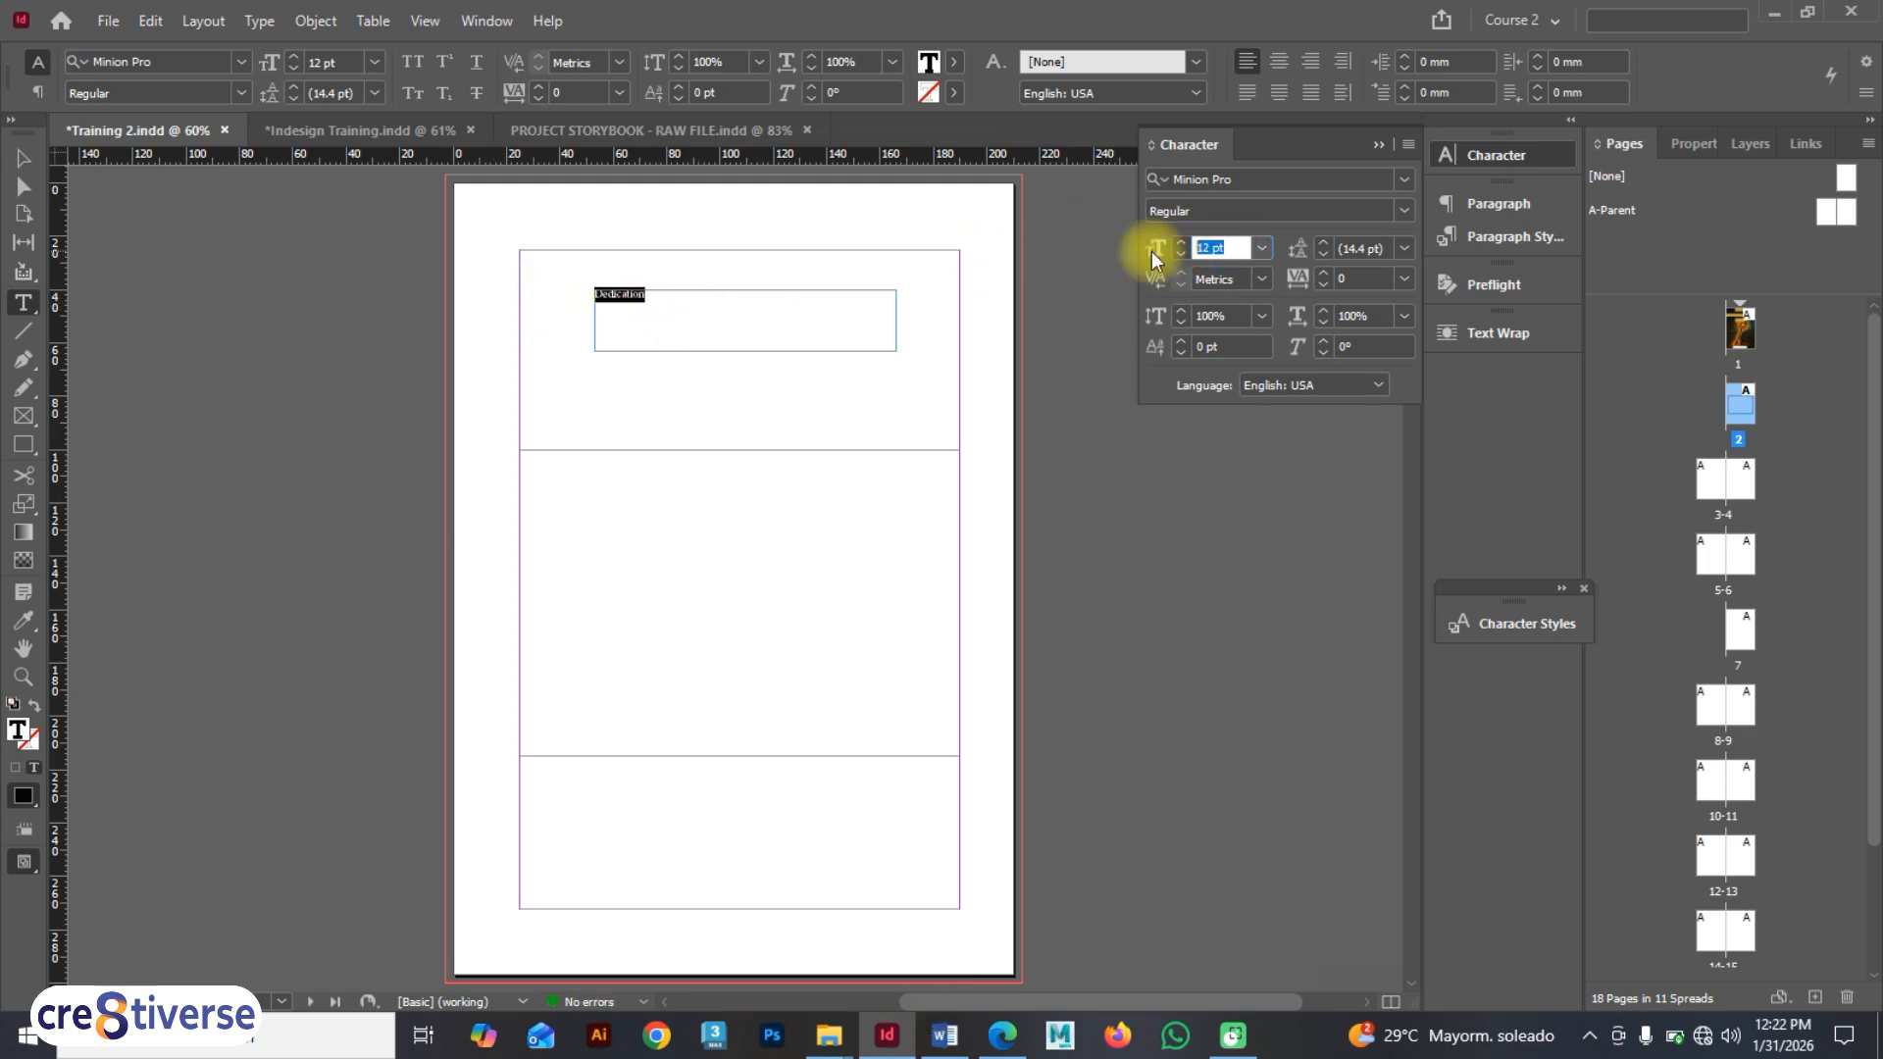
{"action": "type", "text": "38"}
{"action": "key", "text": "Return"}
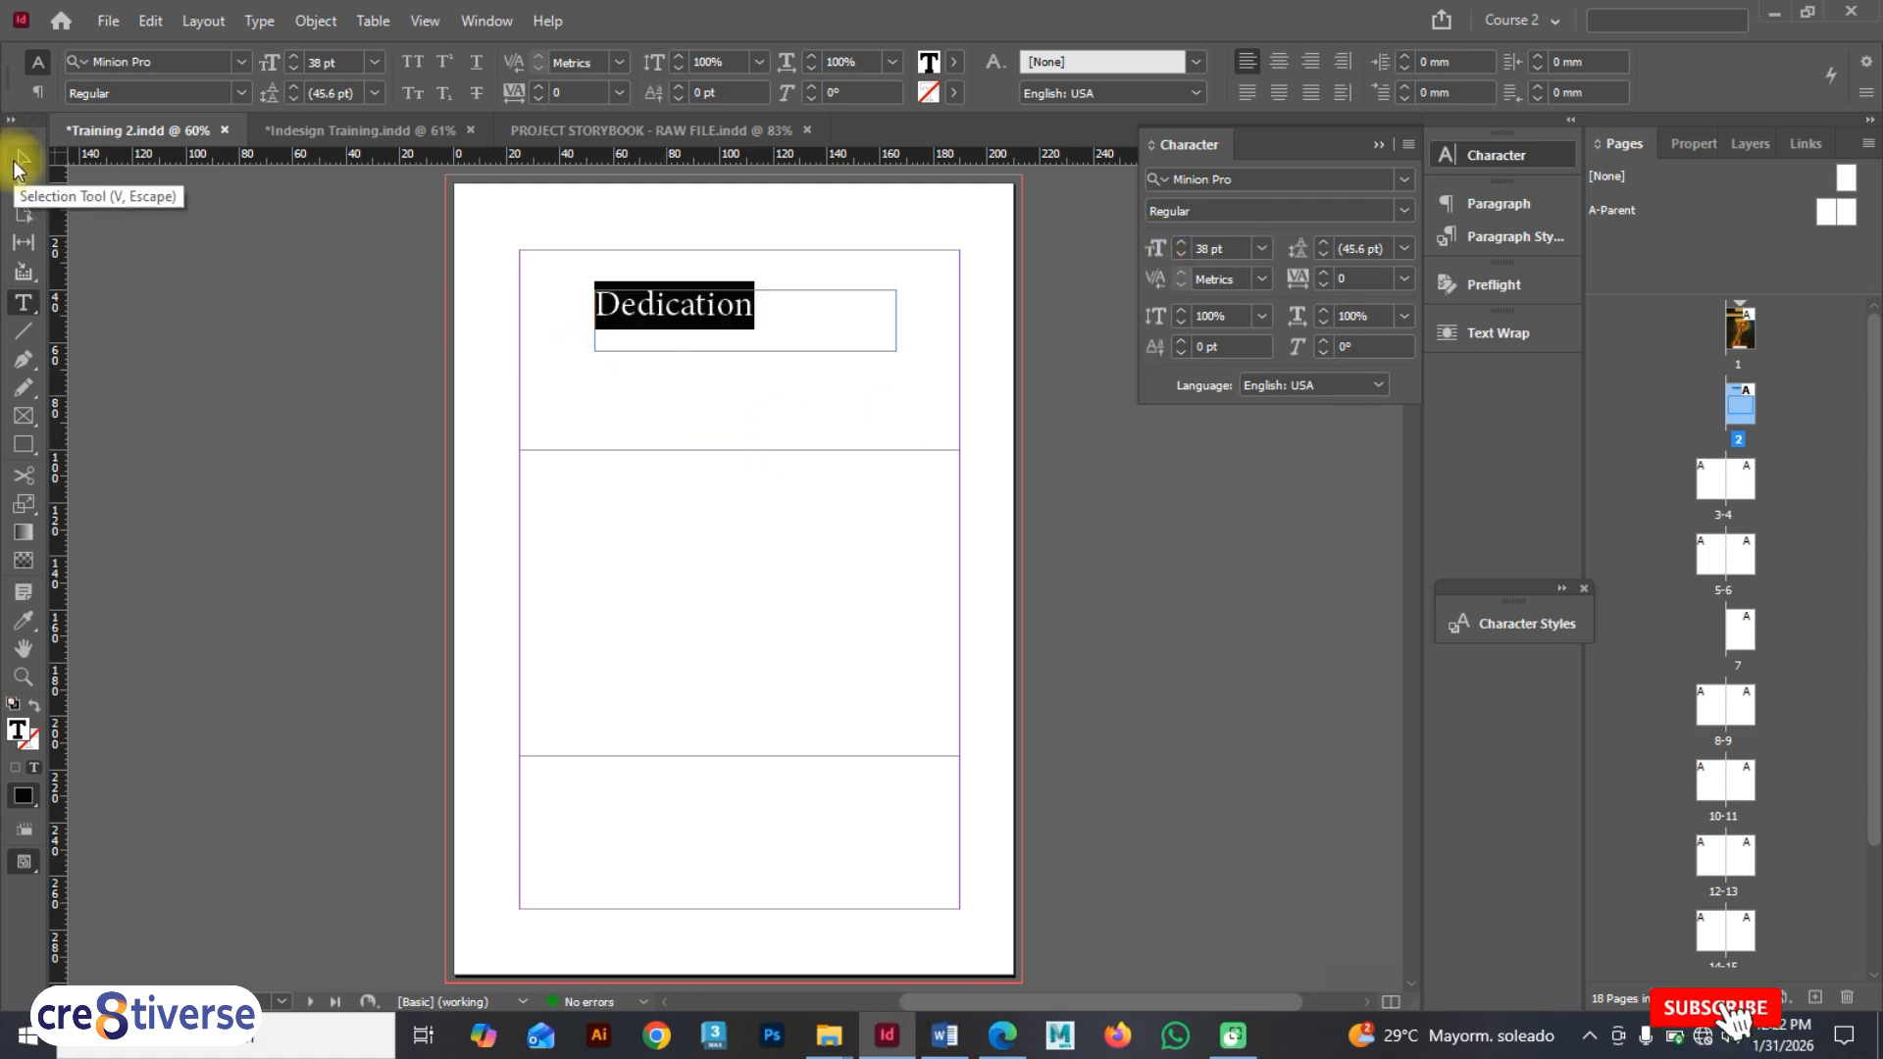
- Check the heading font specification in the Word design brief and set the Dedication text's size to 28 pt
{"action": "key", "text": "alt+Tab"}
{"action": "key", "text": "Tab"}
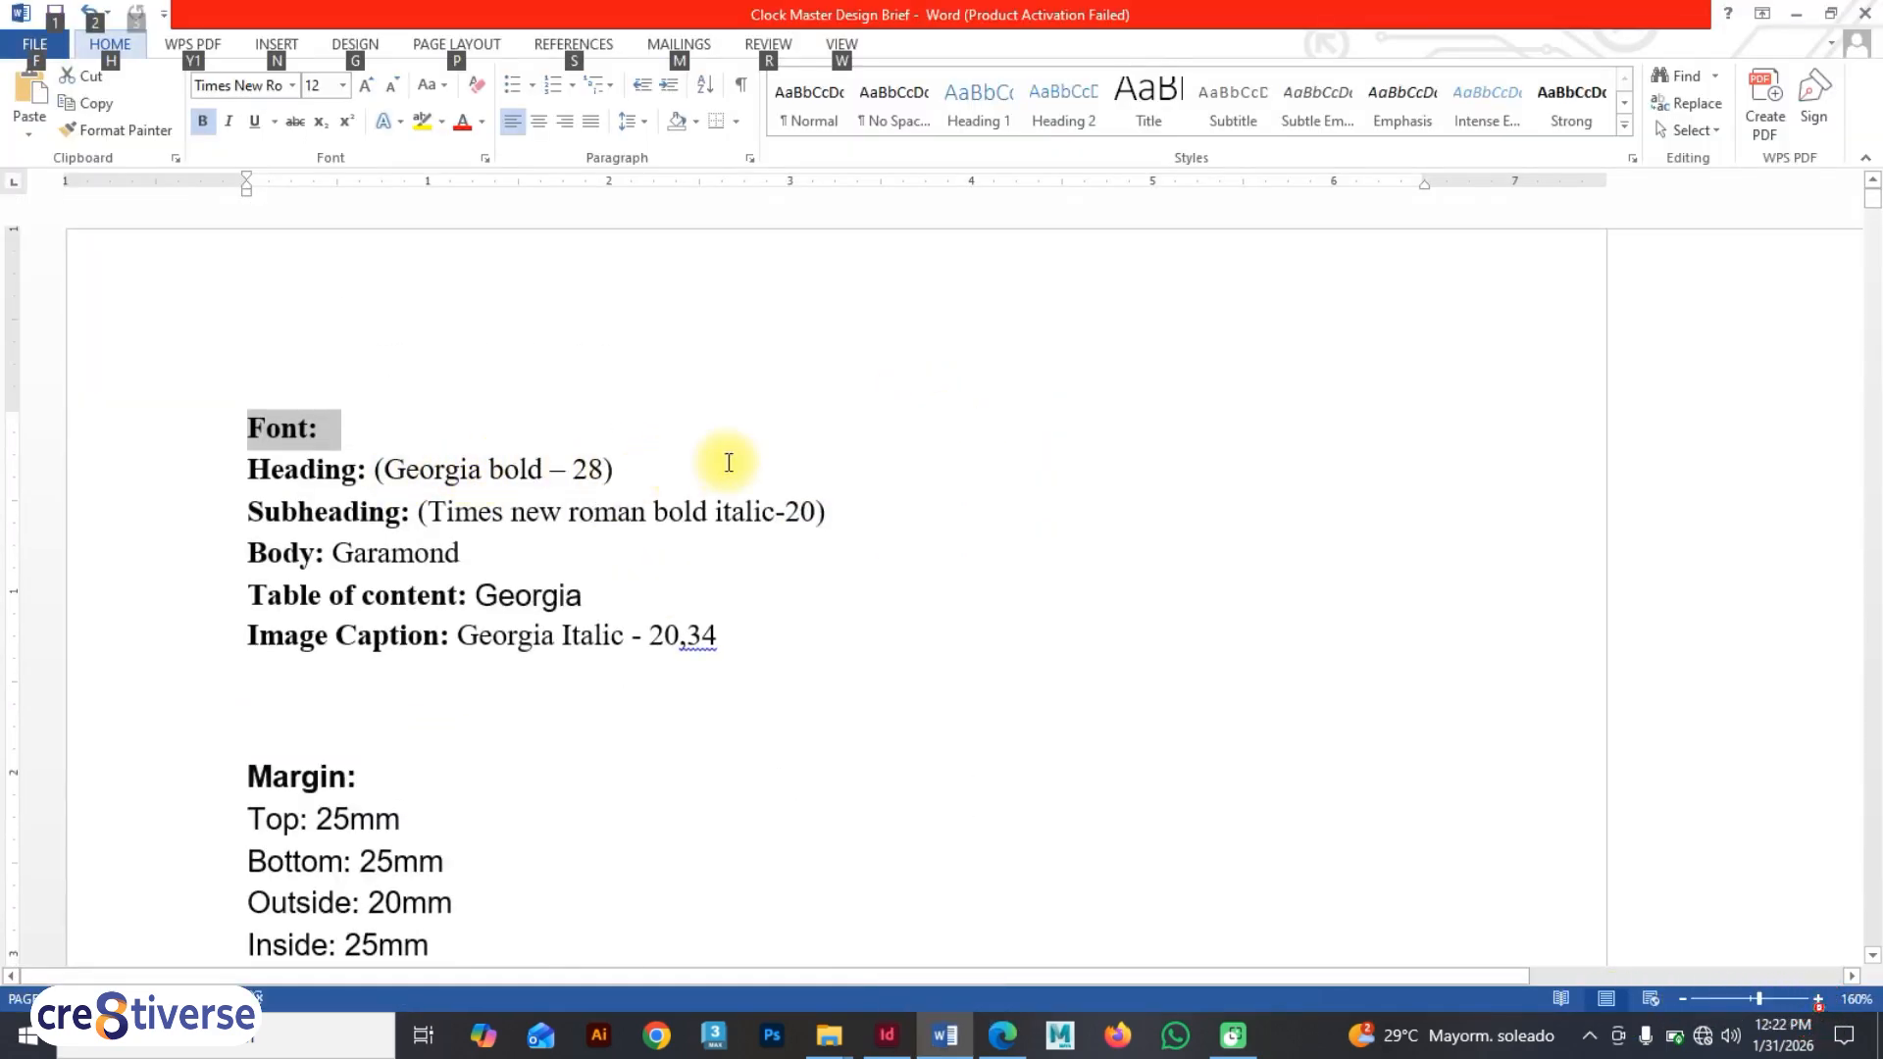
{"action": "key", "text": "alt+Tab"}
{"action": "left_click", "coordinate": [1216, 249]}
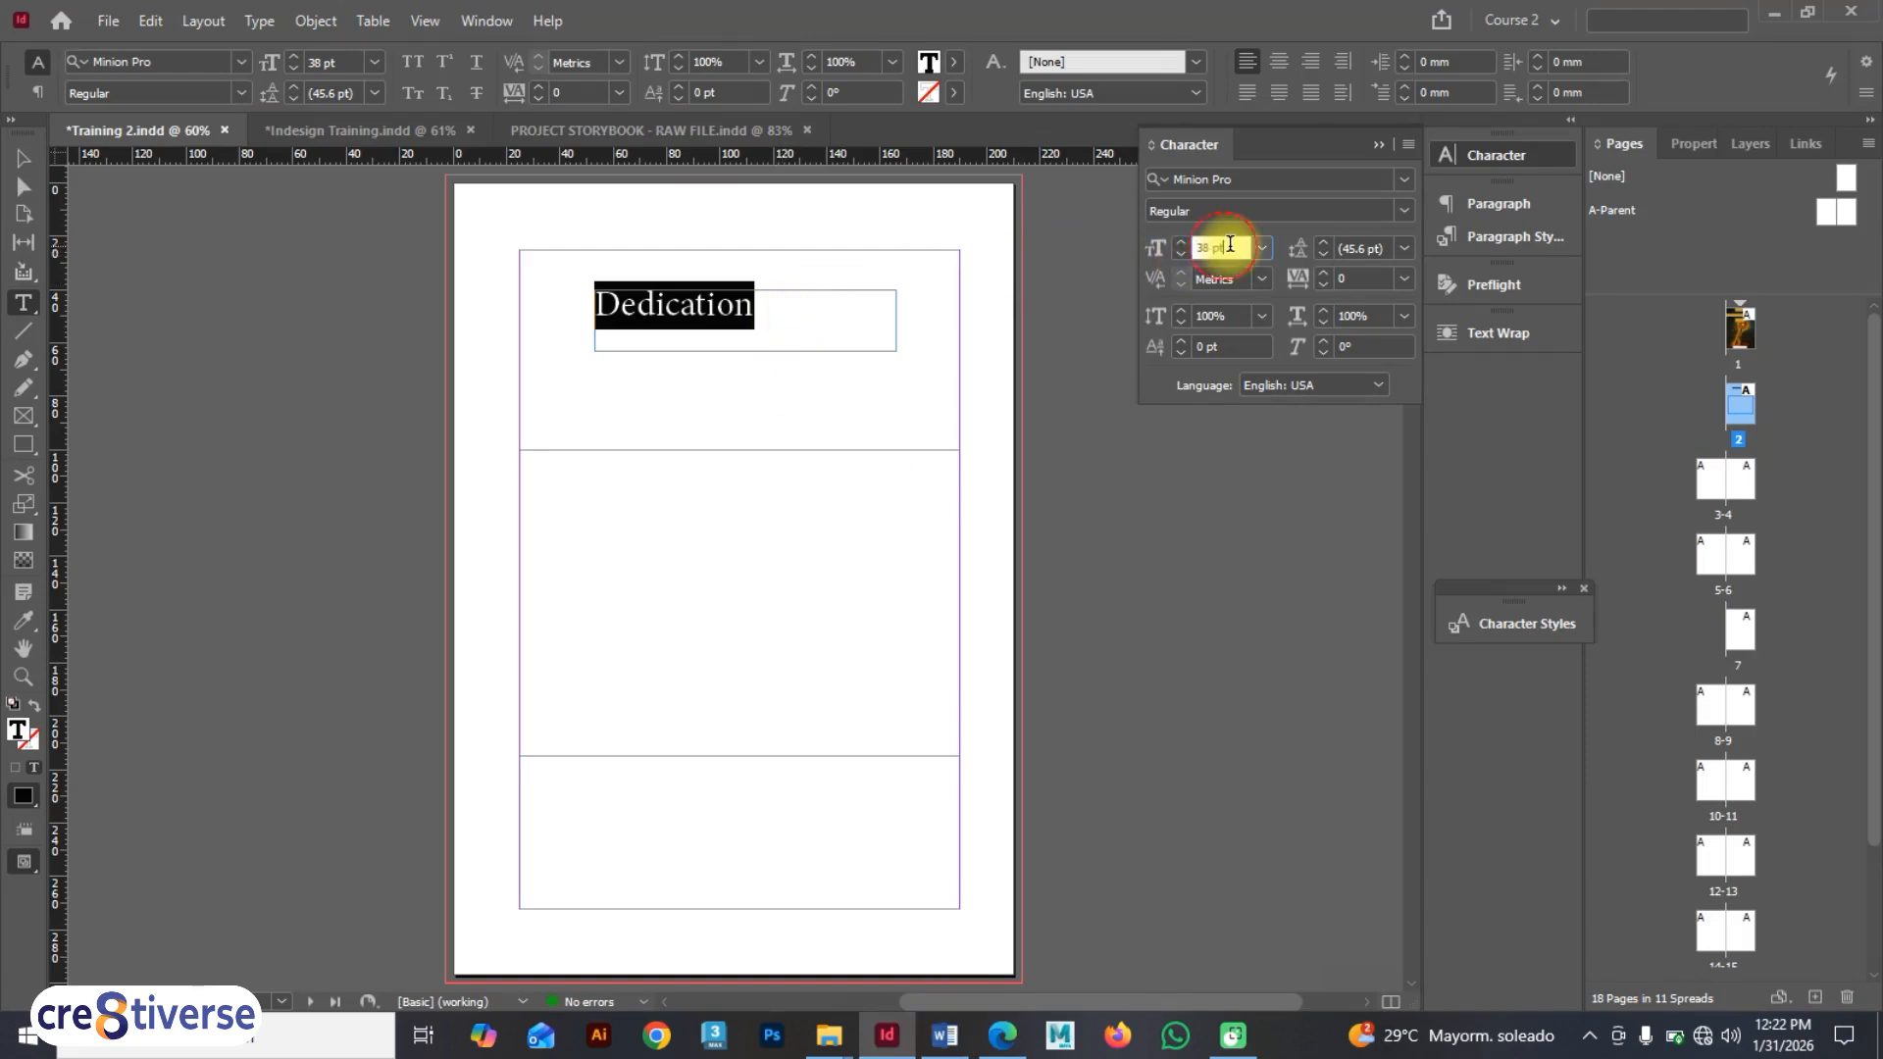
{"action": "type", "text": "28"}
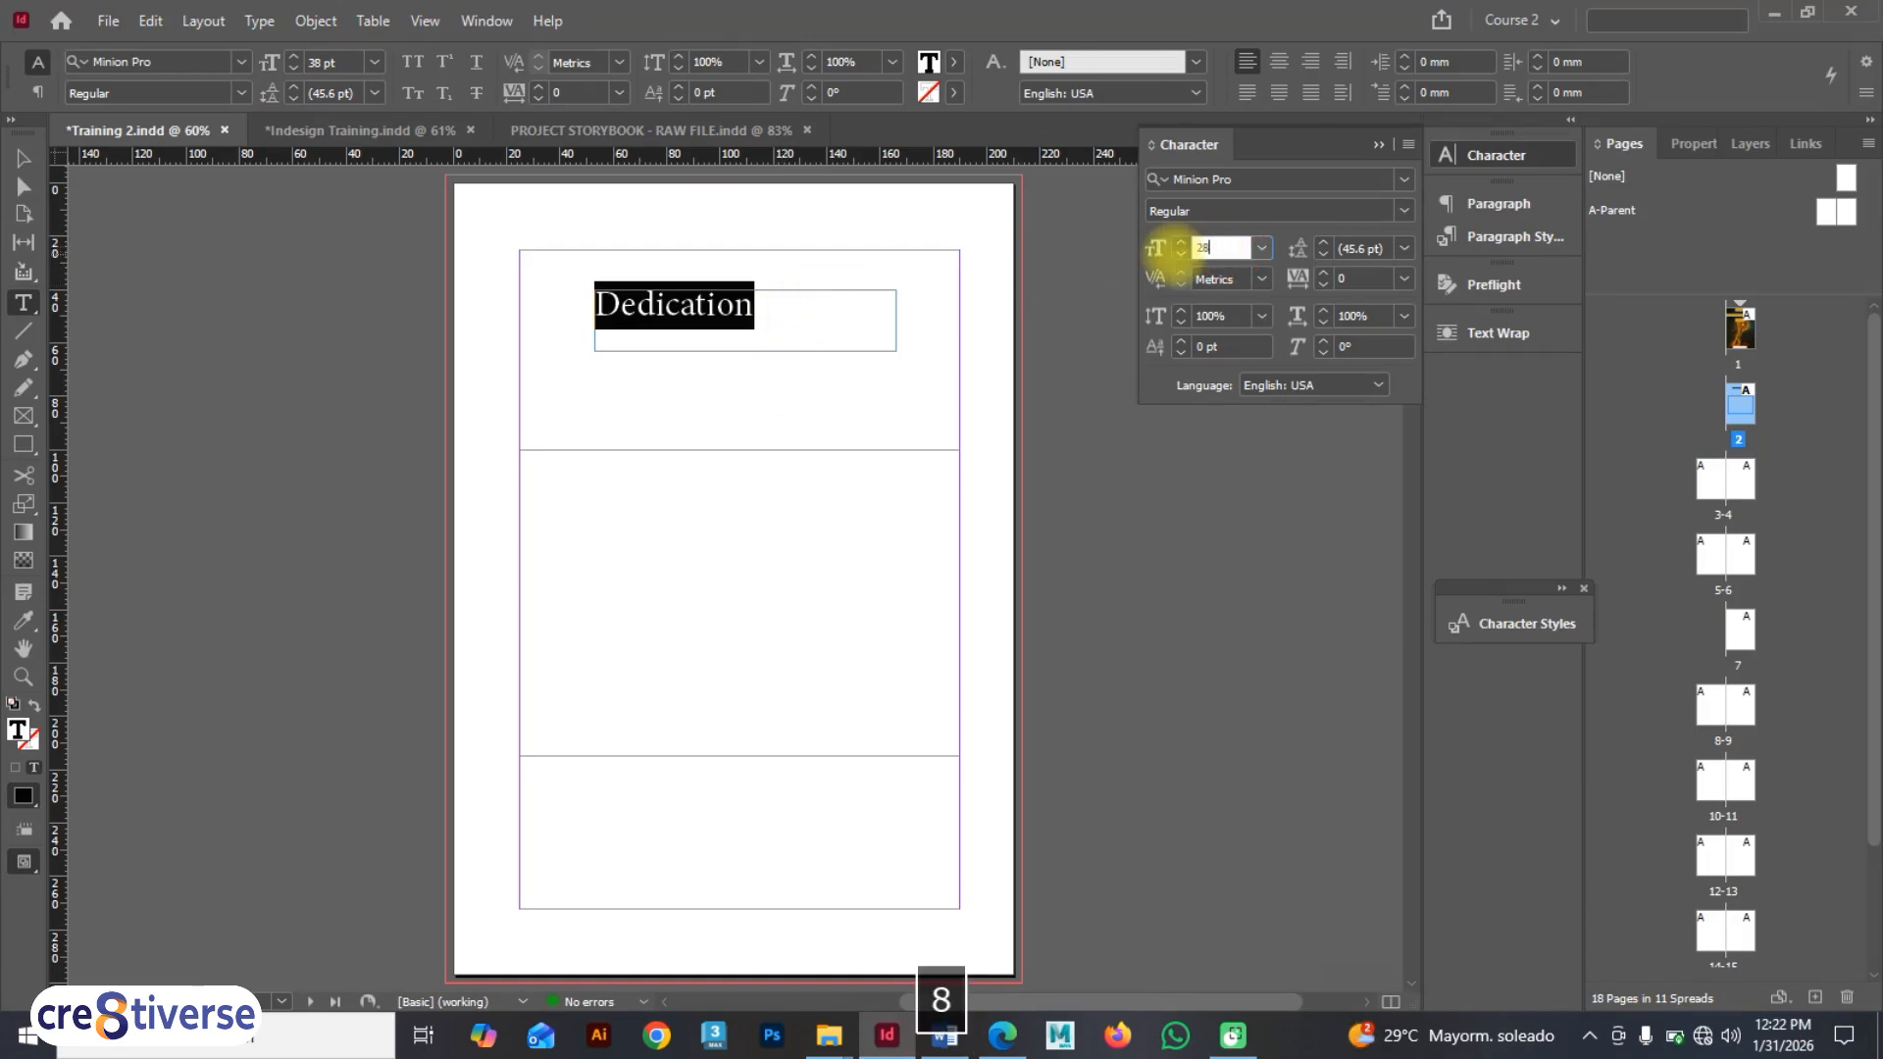
{"action": "key", "text": "Return"}
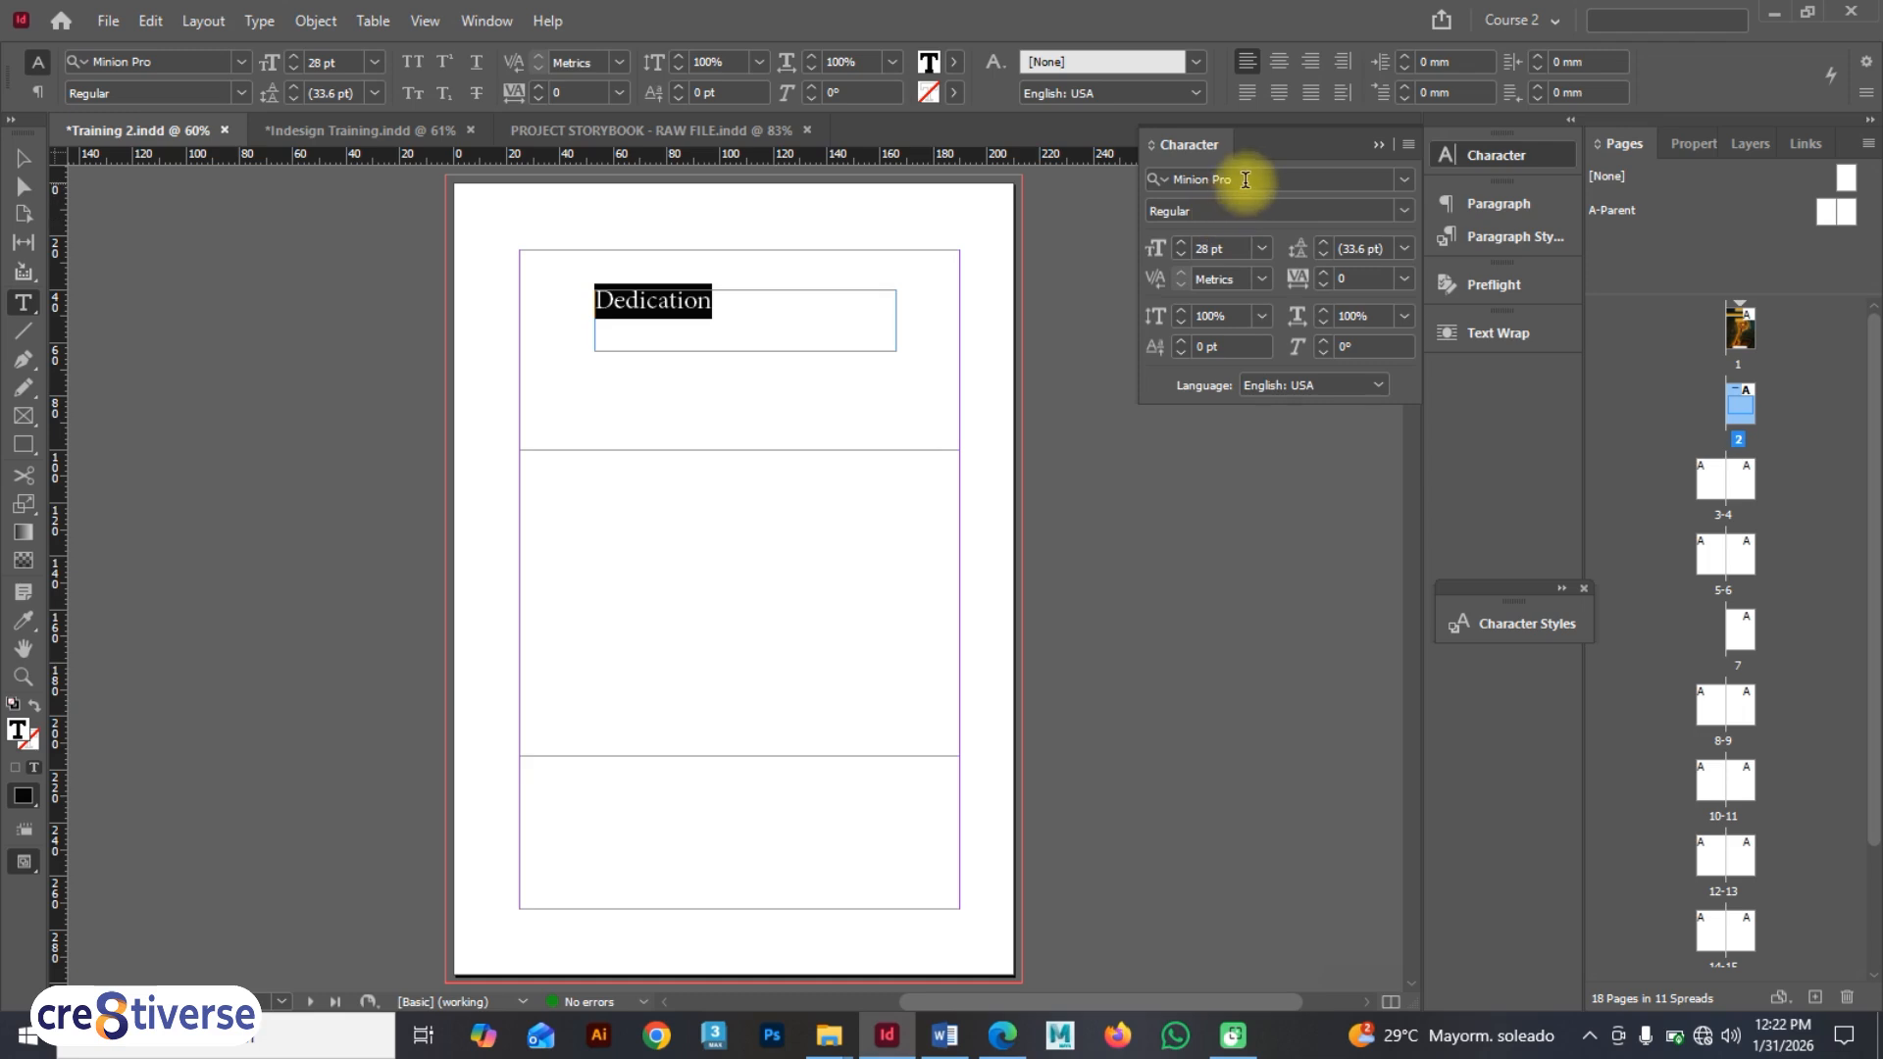
- Change the font of the Dedication text to Georgia Bold
{"action": "left_click", "coordinate": [1252, 179]}
{"action": "type", "text": "geir"}
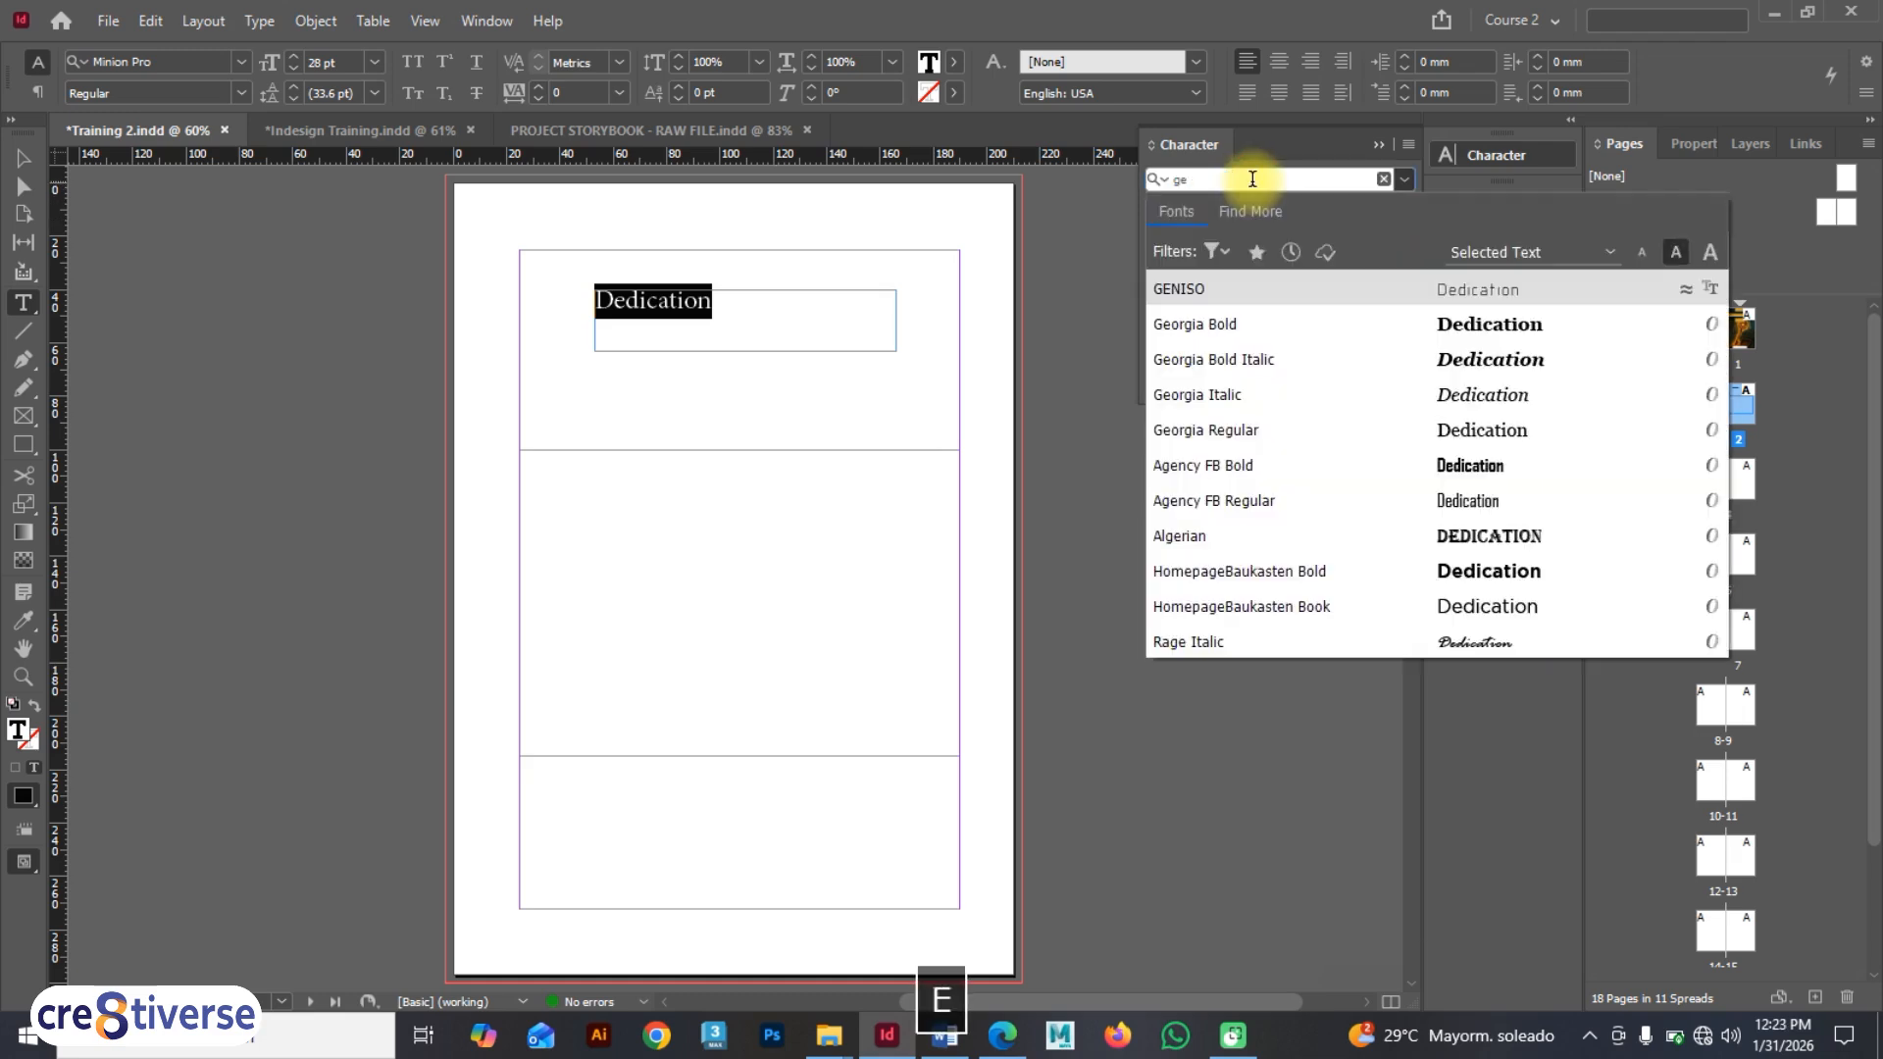
{"action": "key", "text": "BackSpace"}
{"action": "key", "text": "BackSpace"}
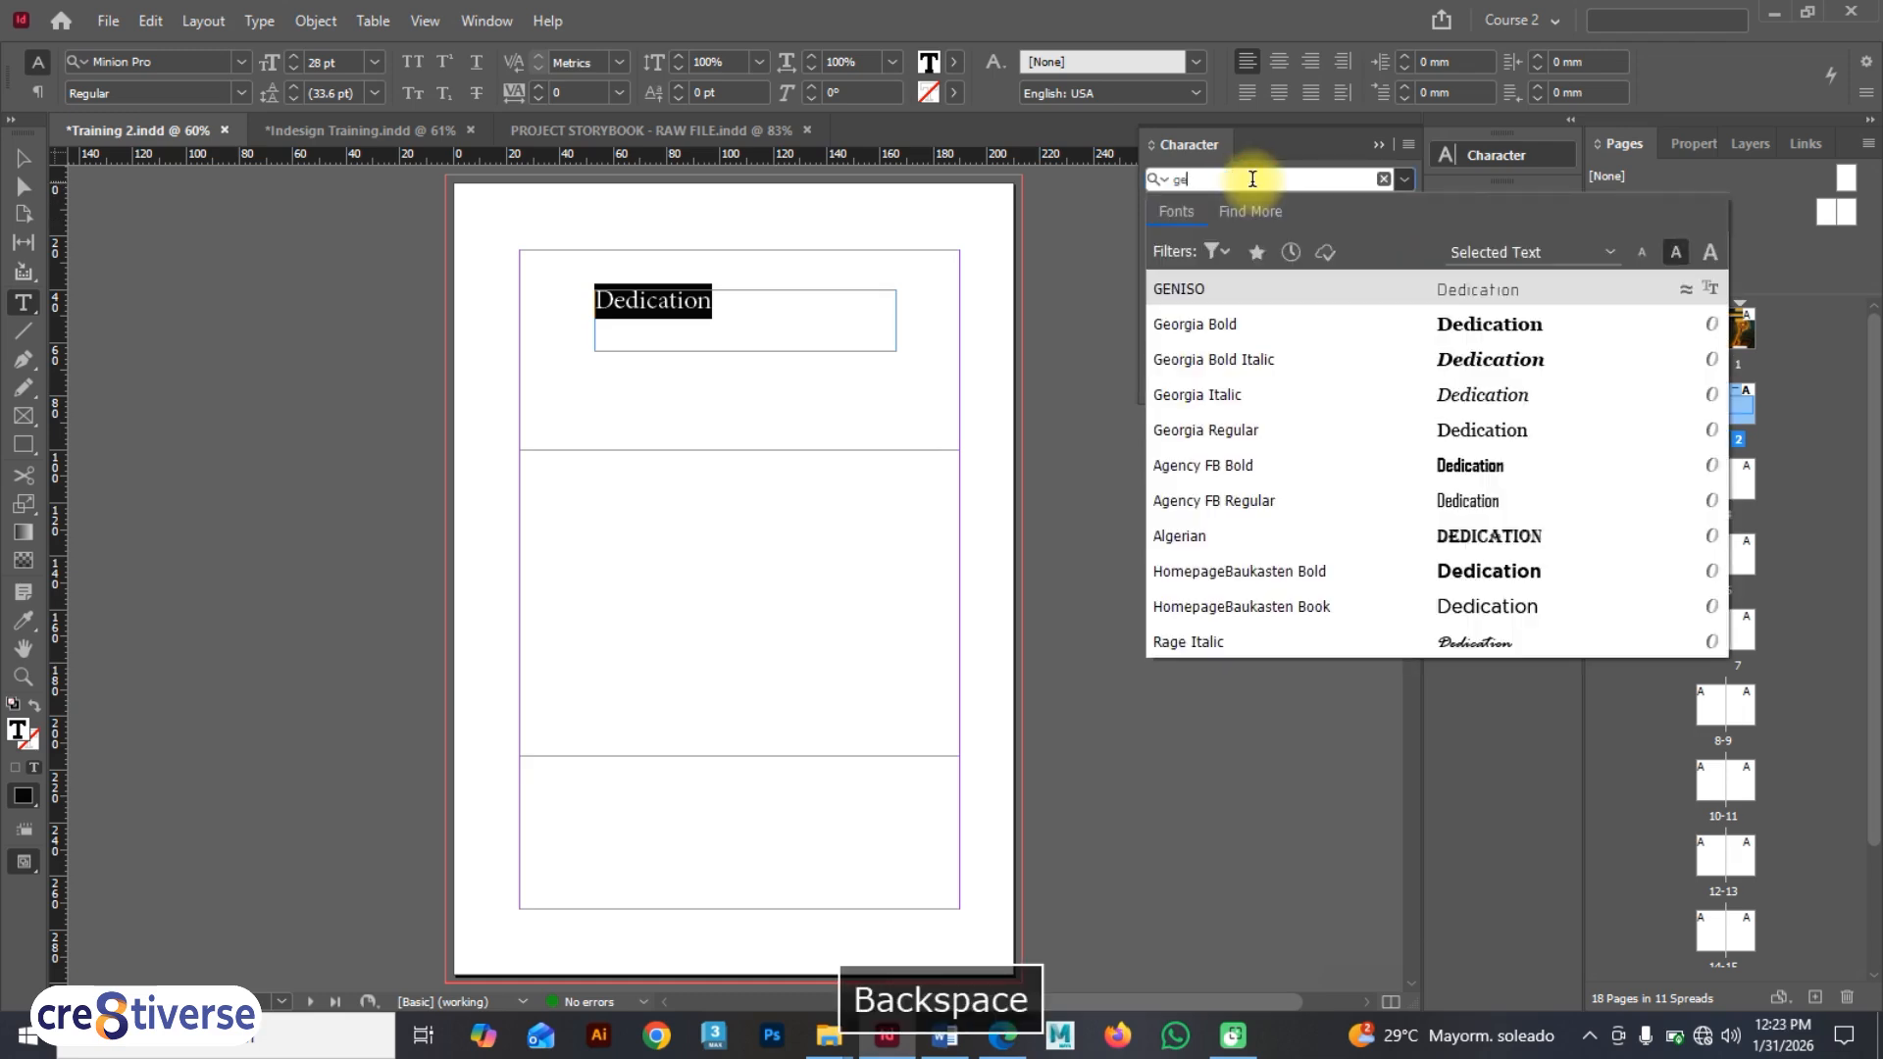
{"action": "type", "text": "or"}
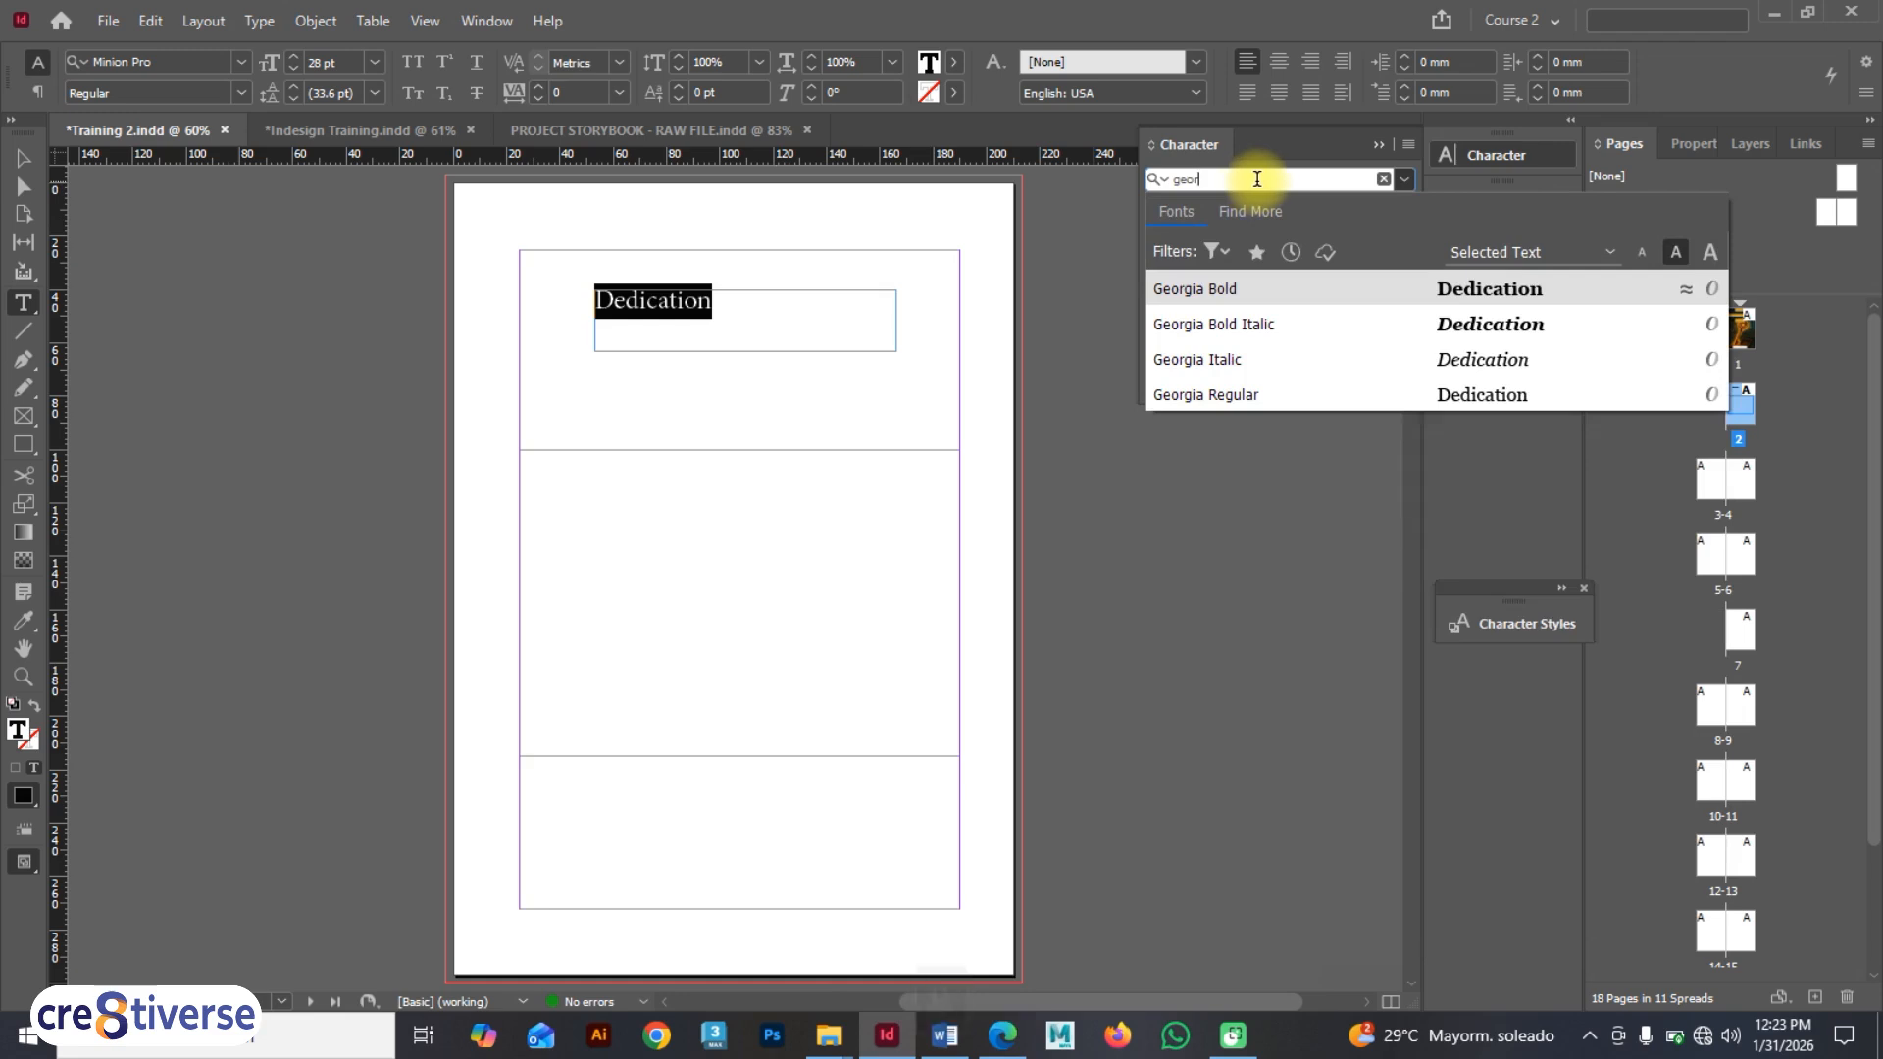
{"action": "left_click", "coordinate": [1294, 290]}
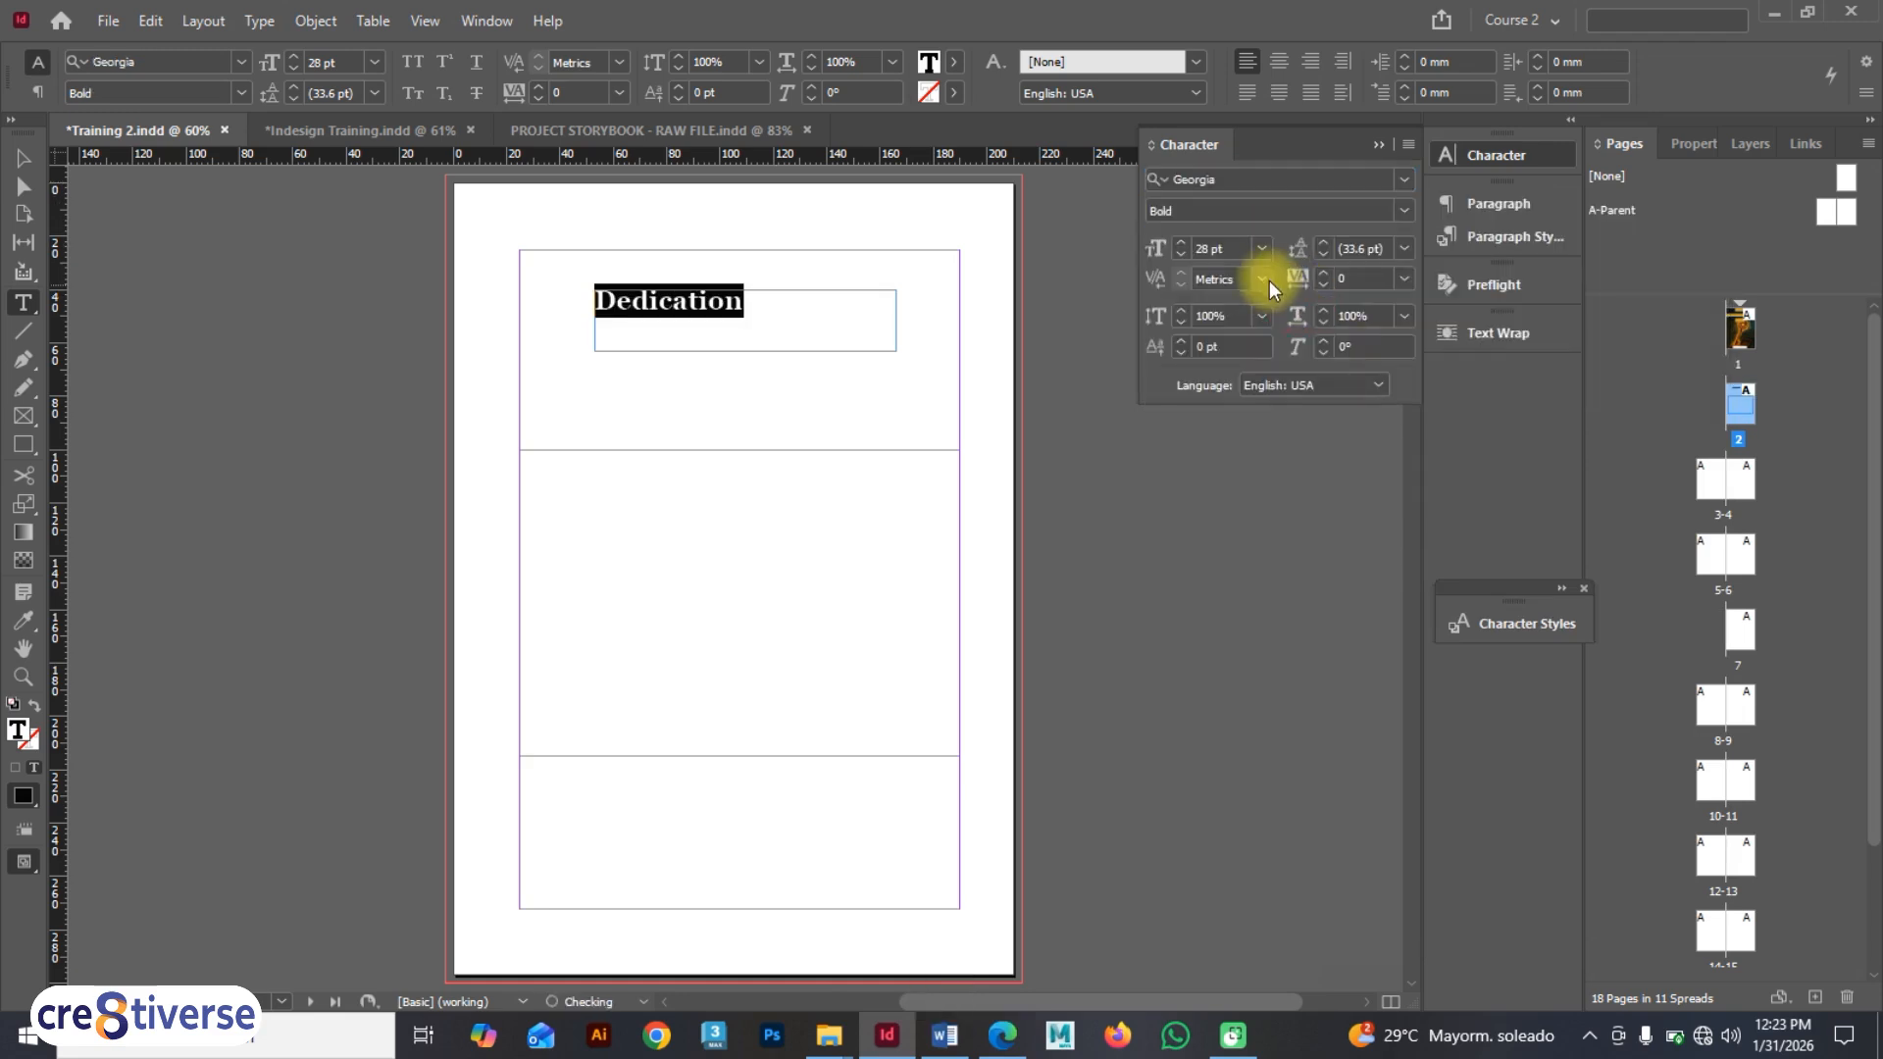
- Center-align the Dedication heading and move its text frame to about X 48.5 mm, Y 48 mm
{"action": "left_click", "coordinate": [22, 158]}
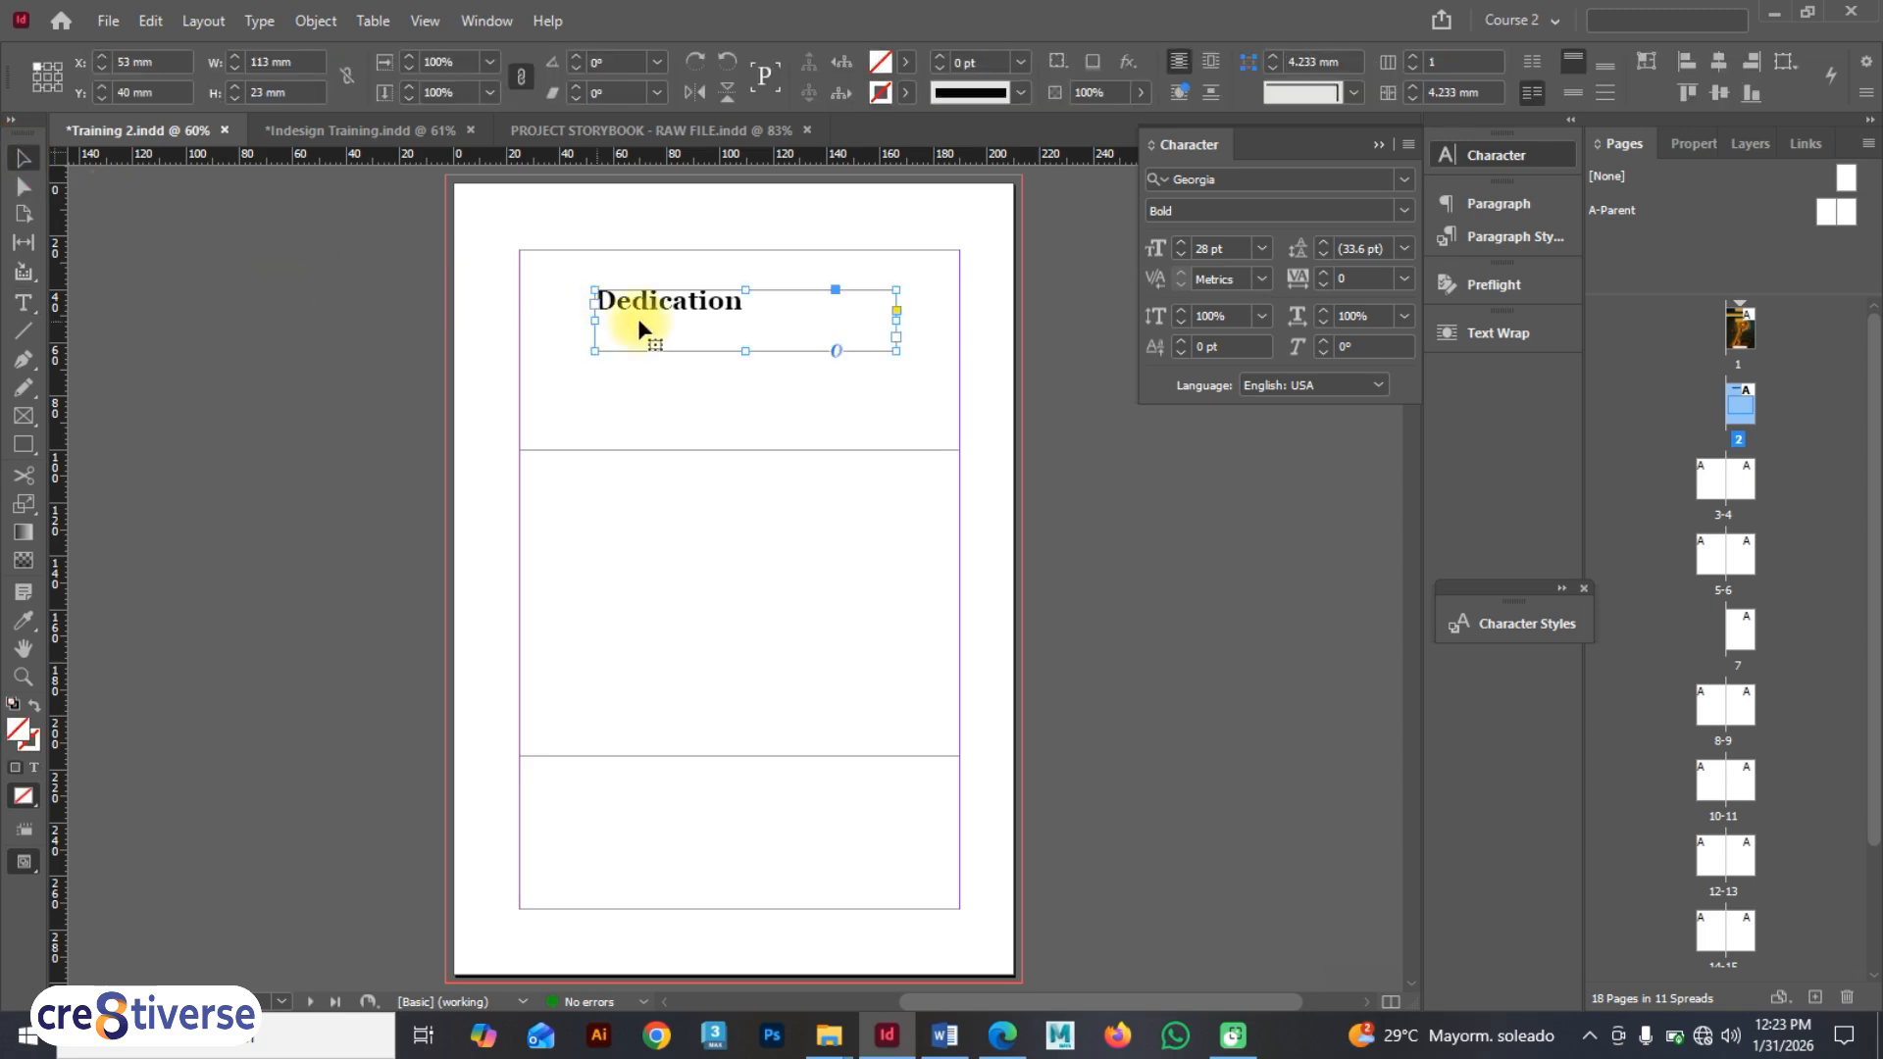
{"action": "double_click", "coordinate": [667, 304]}
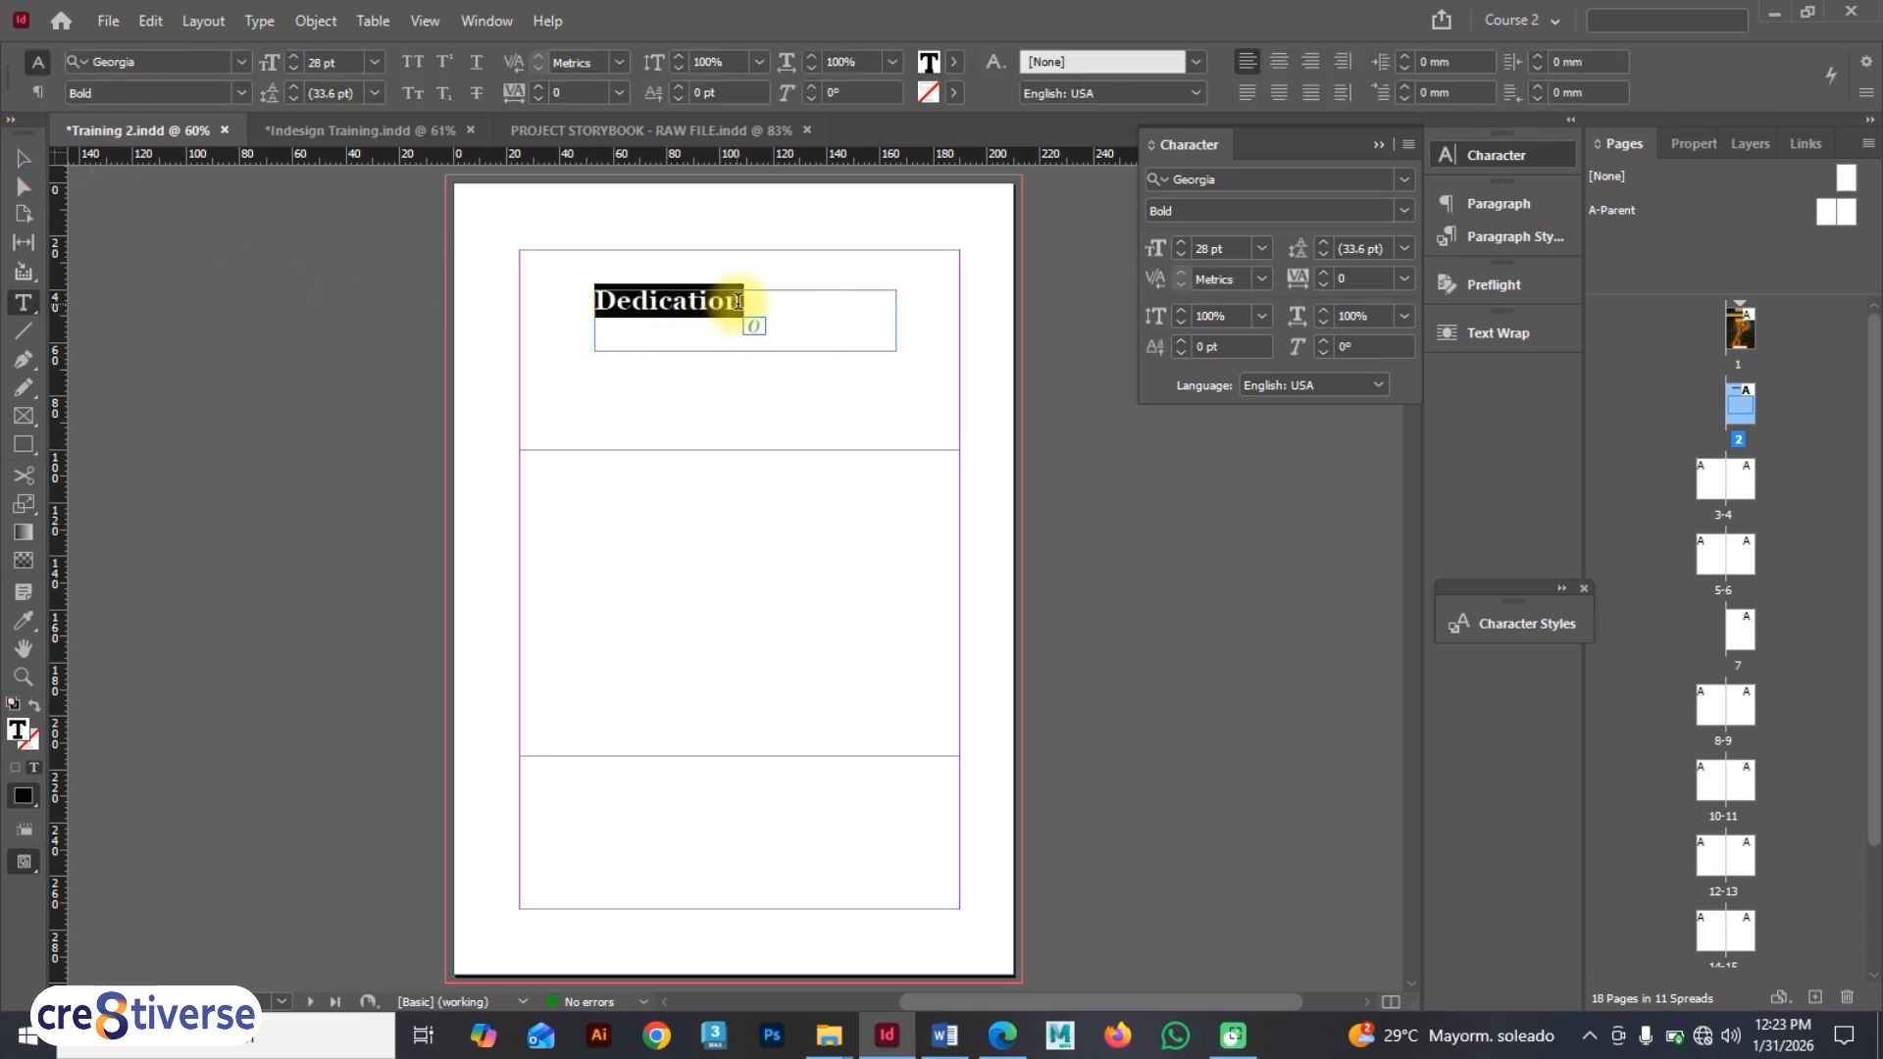
{"action": "left_click", "coordinate": [1279, 65]}
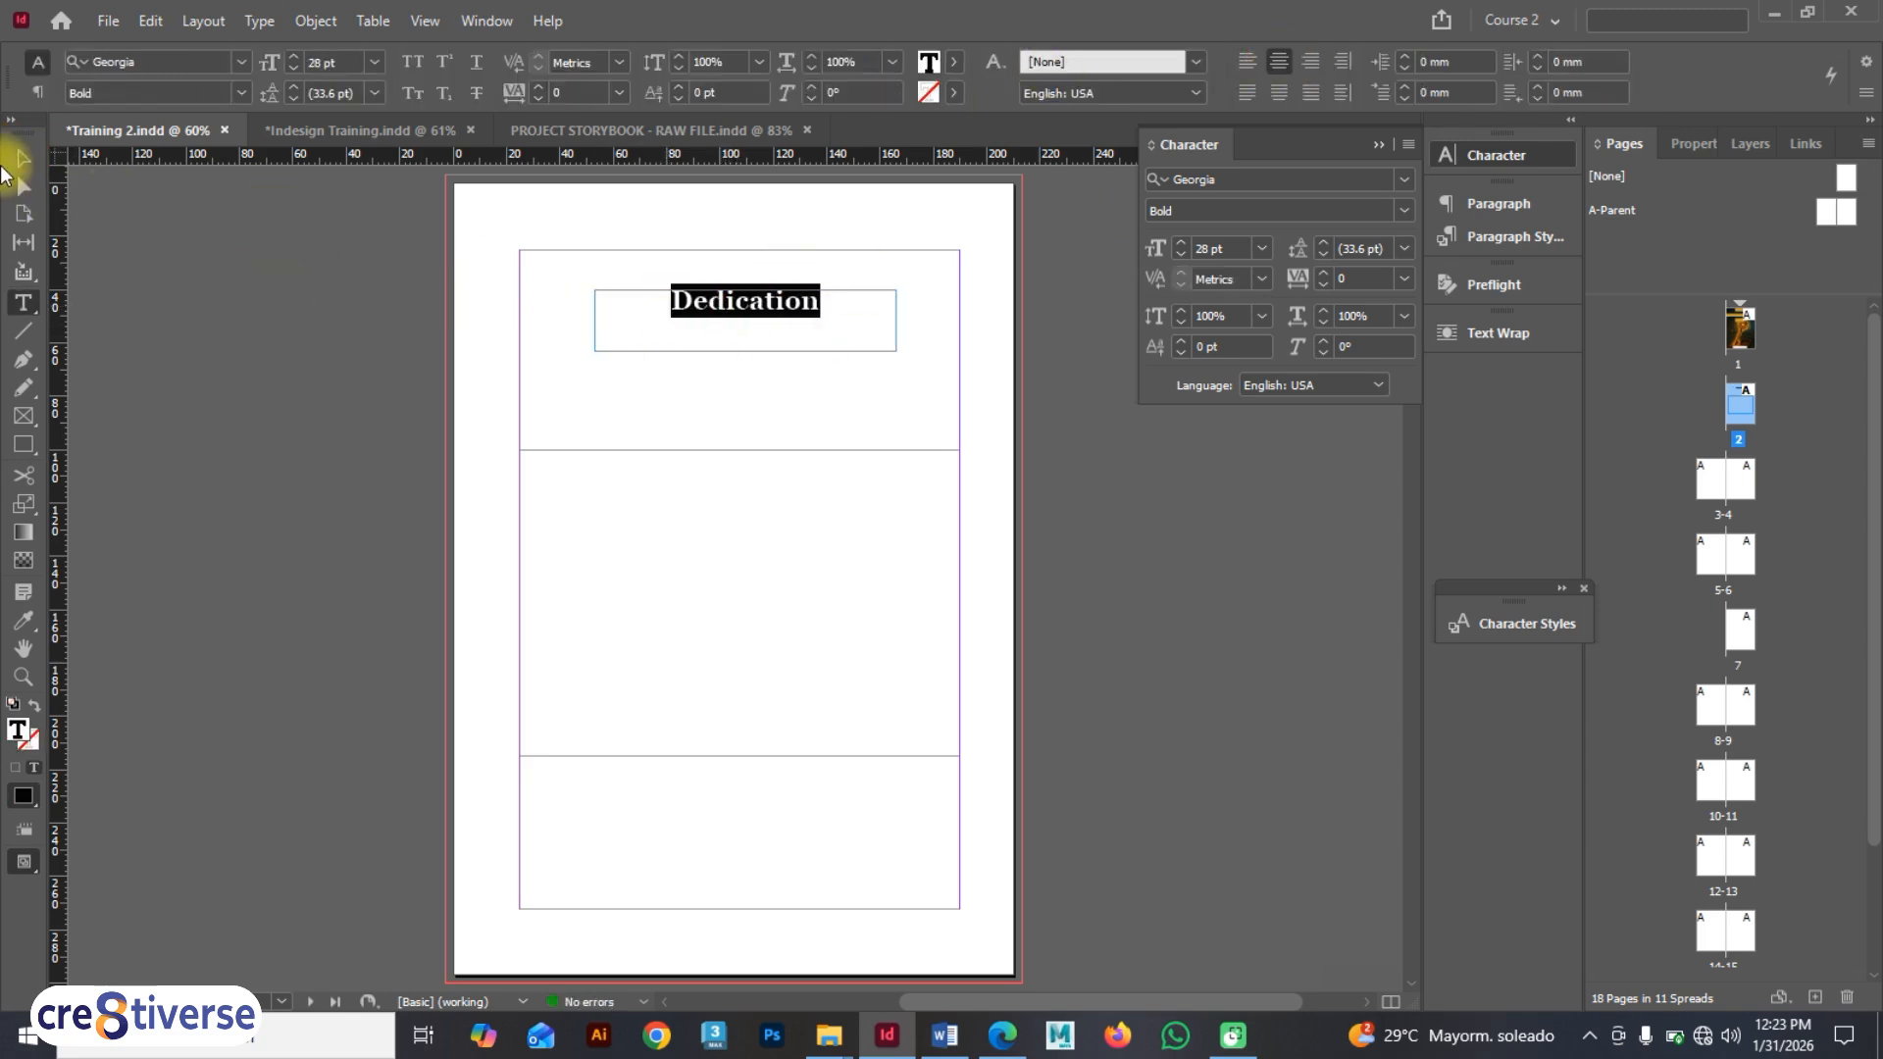
{"action": "left_click", "coordinate": [14, 162]}
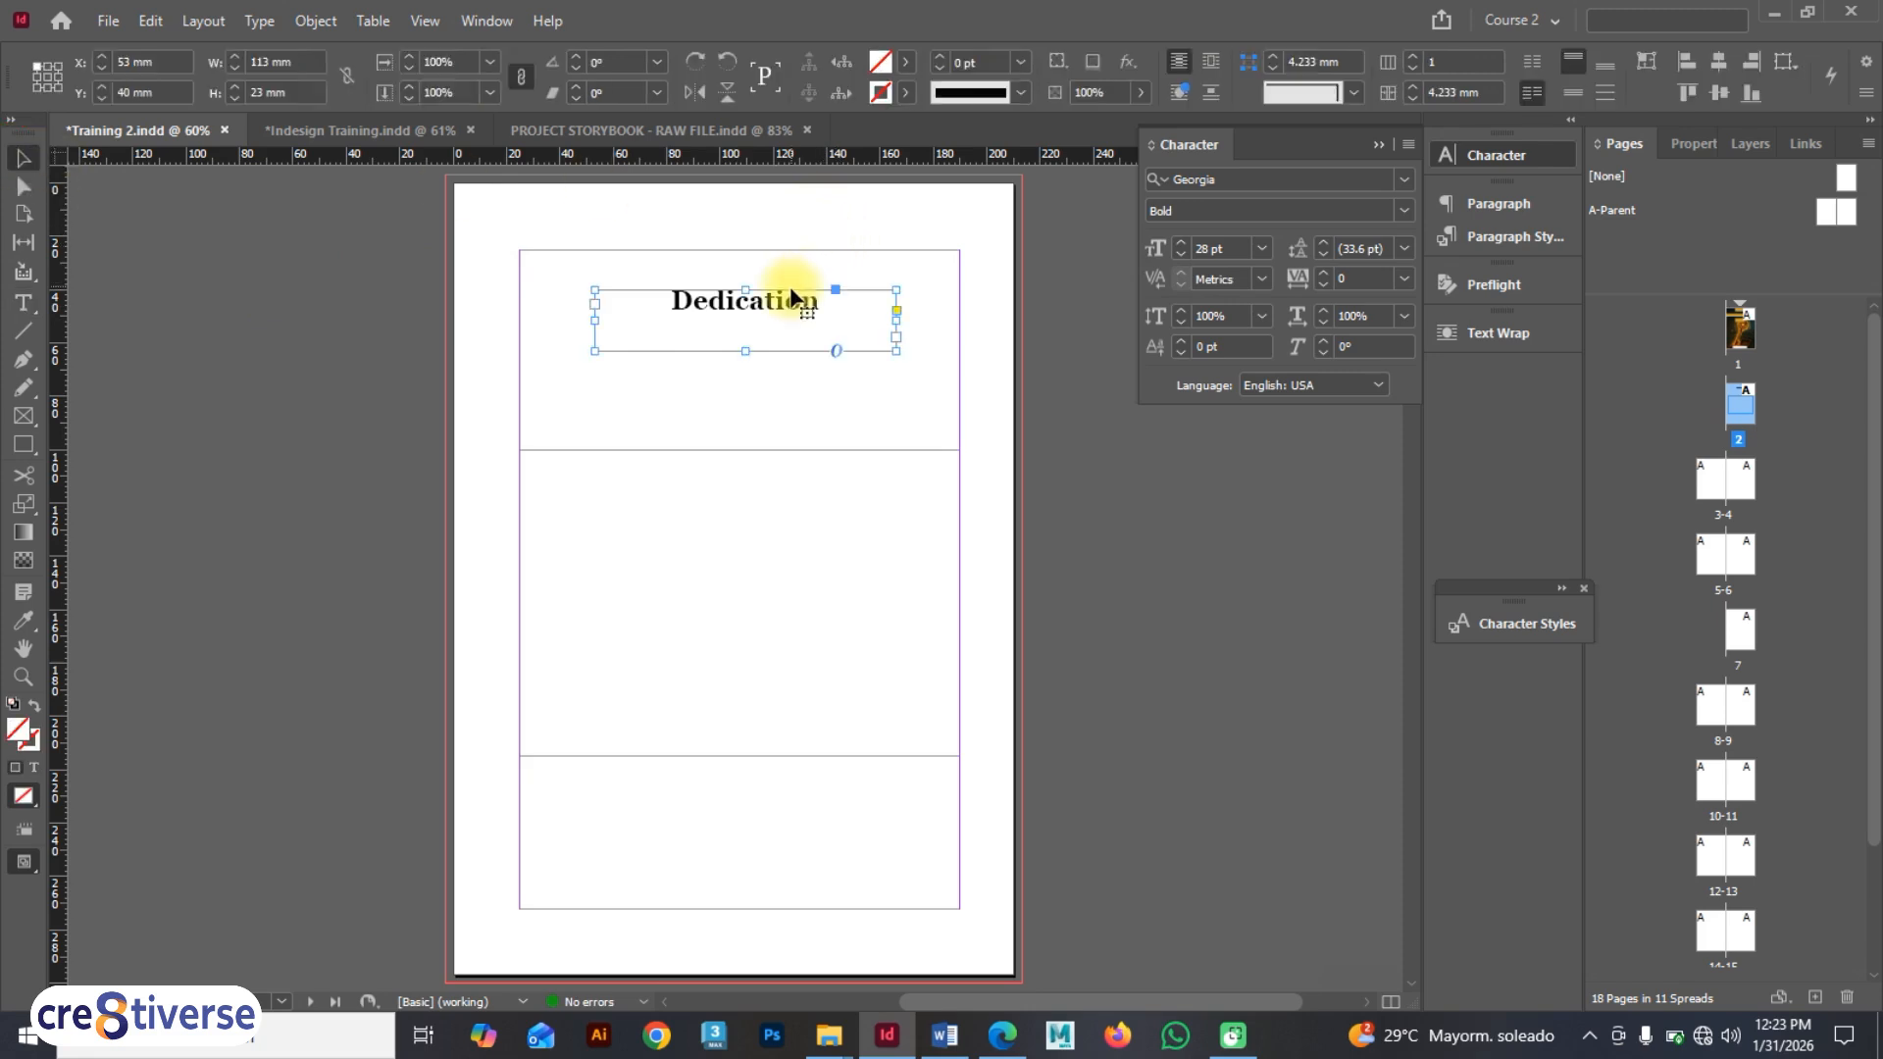
{"action": "left_click_drag", "start_coordinate": [785, 316], "coordinate": [774, 334]}
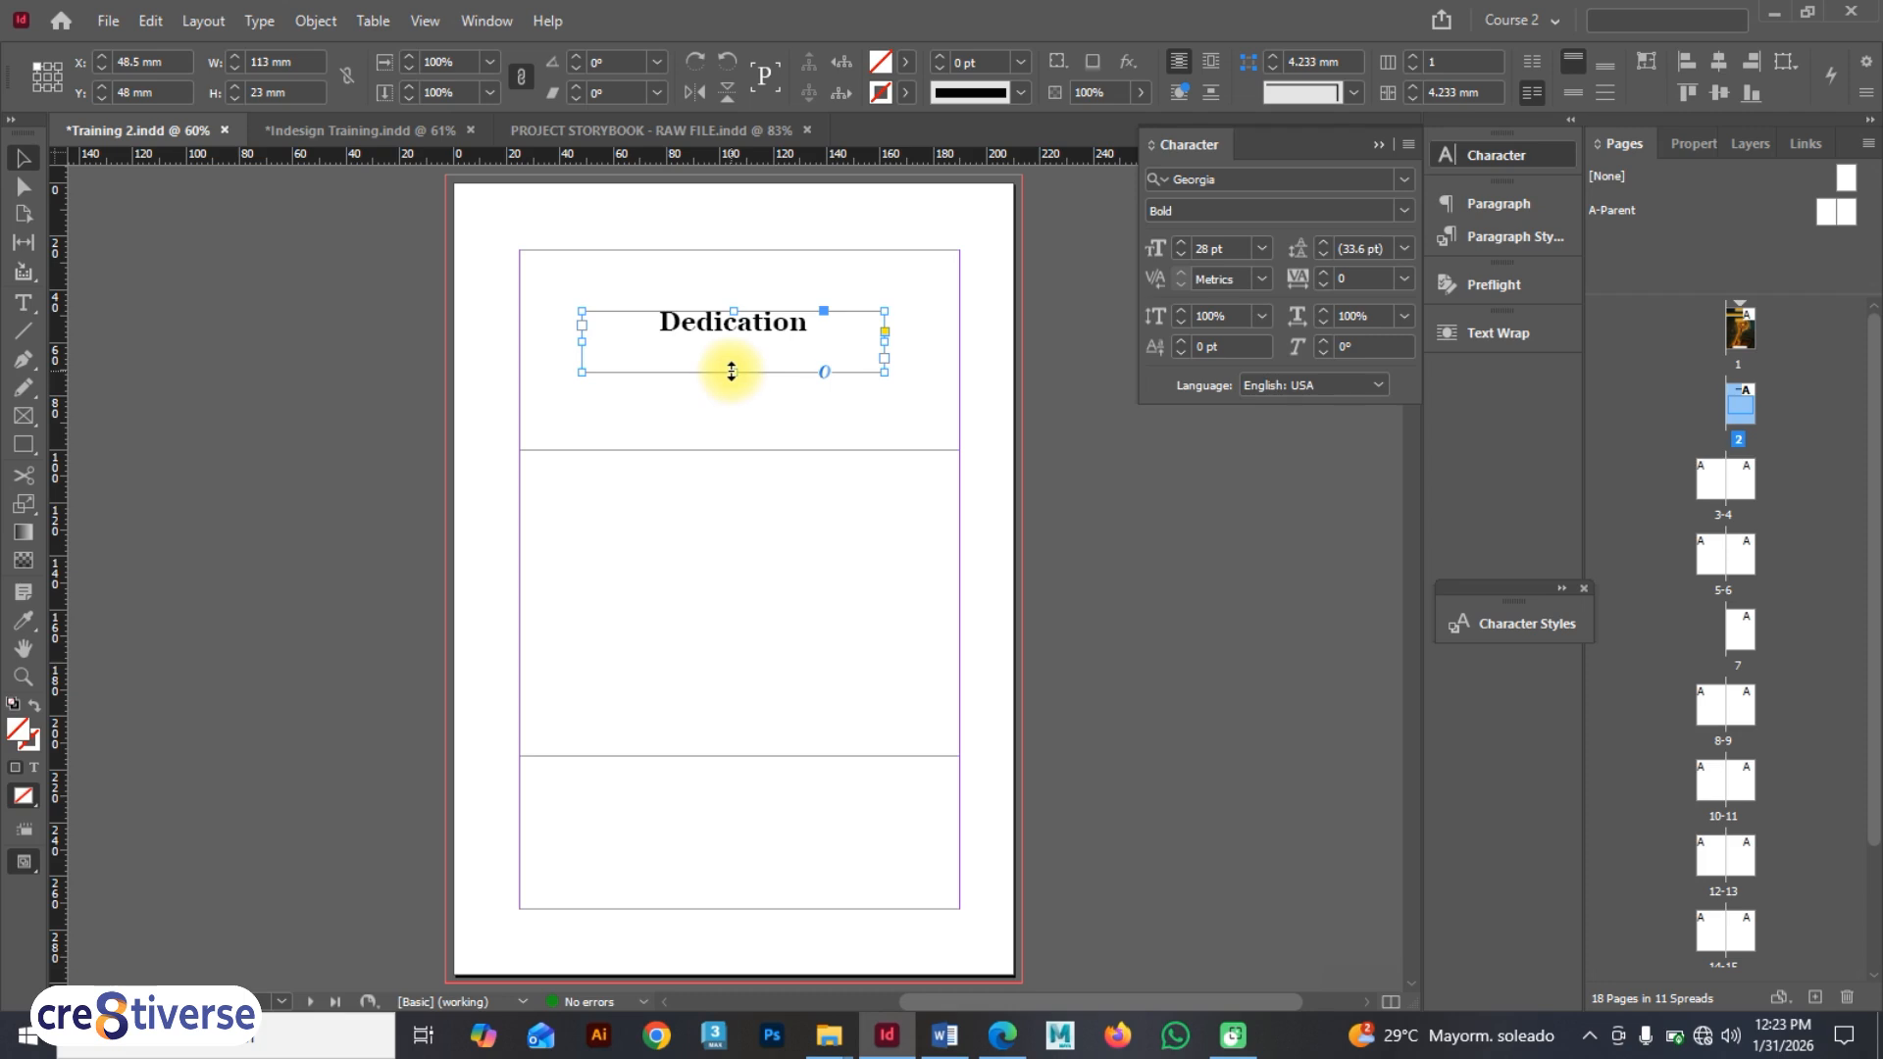
- Examine the cover, dedication, acknowledgement and contents pages in Indesign Training.indd, and return to Training 2.indd
{"action": "left_click", "coordinate": [358, 133]}
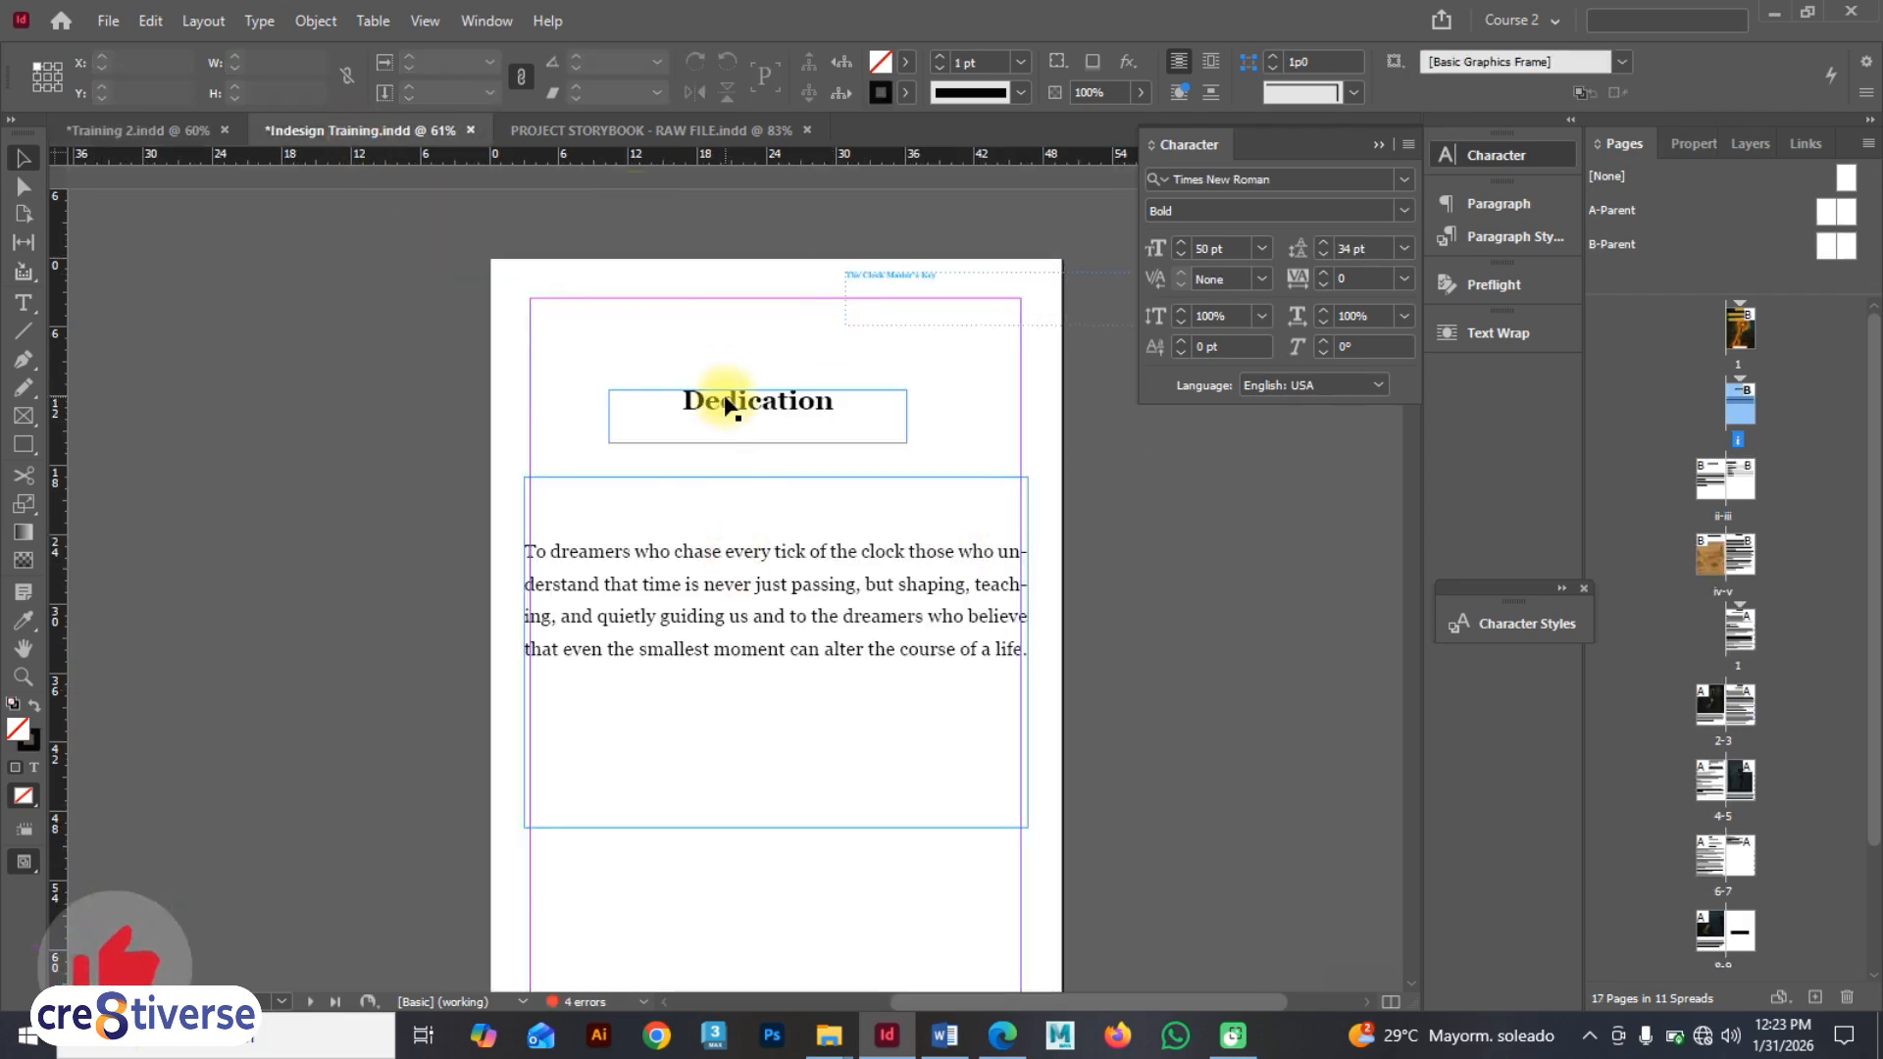
{"action": "scroll", "coordinate": [822, 446], "scroll_direction": "down", "scroll_amount": 5}
{"action": "scroll", "coordinate": [815, 459], "scroll_direction": "down", "scroll_amount": 2}
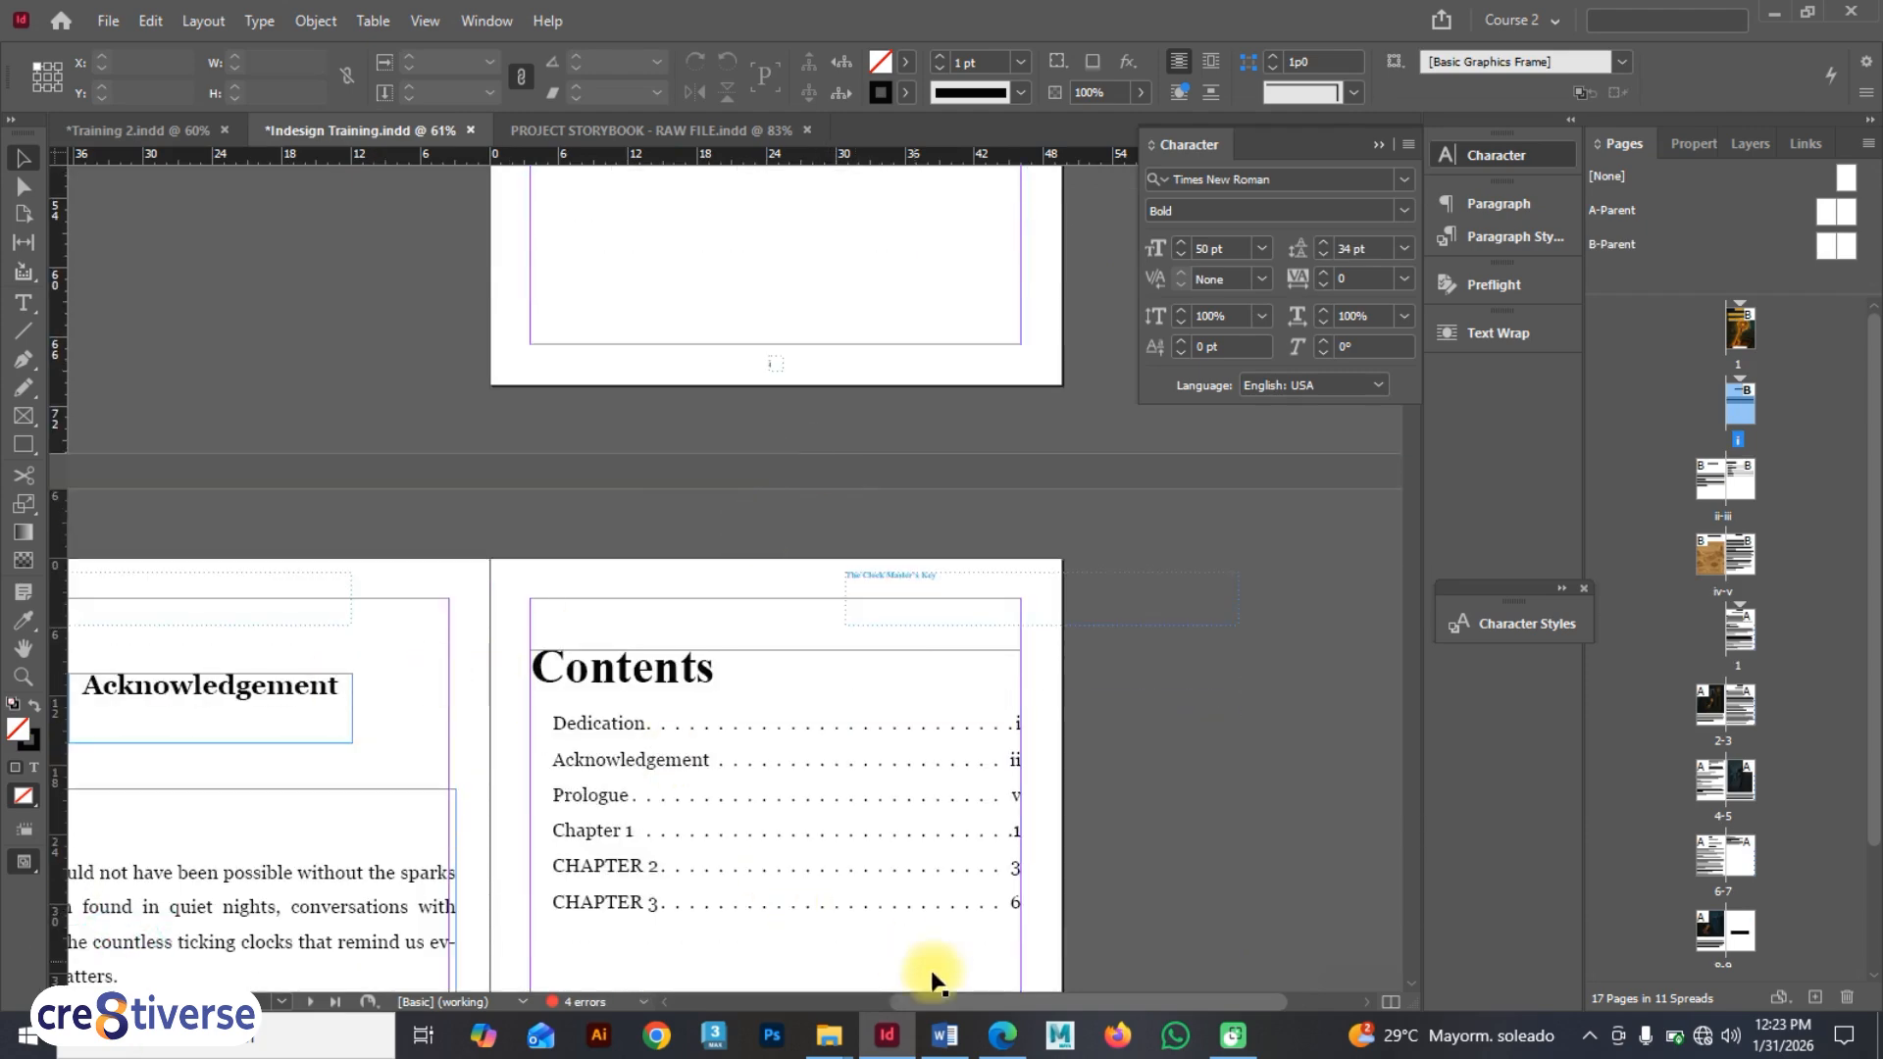
{"action": "left_click_drag", "start_coordinate": [963, 1001], "coordinate": [855, 988]}
{"action": "scroll", "coordinate": [651, 723], "scroll_direction": "down", "scroll_amount": 8}
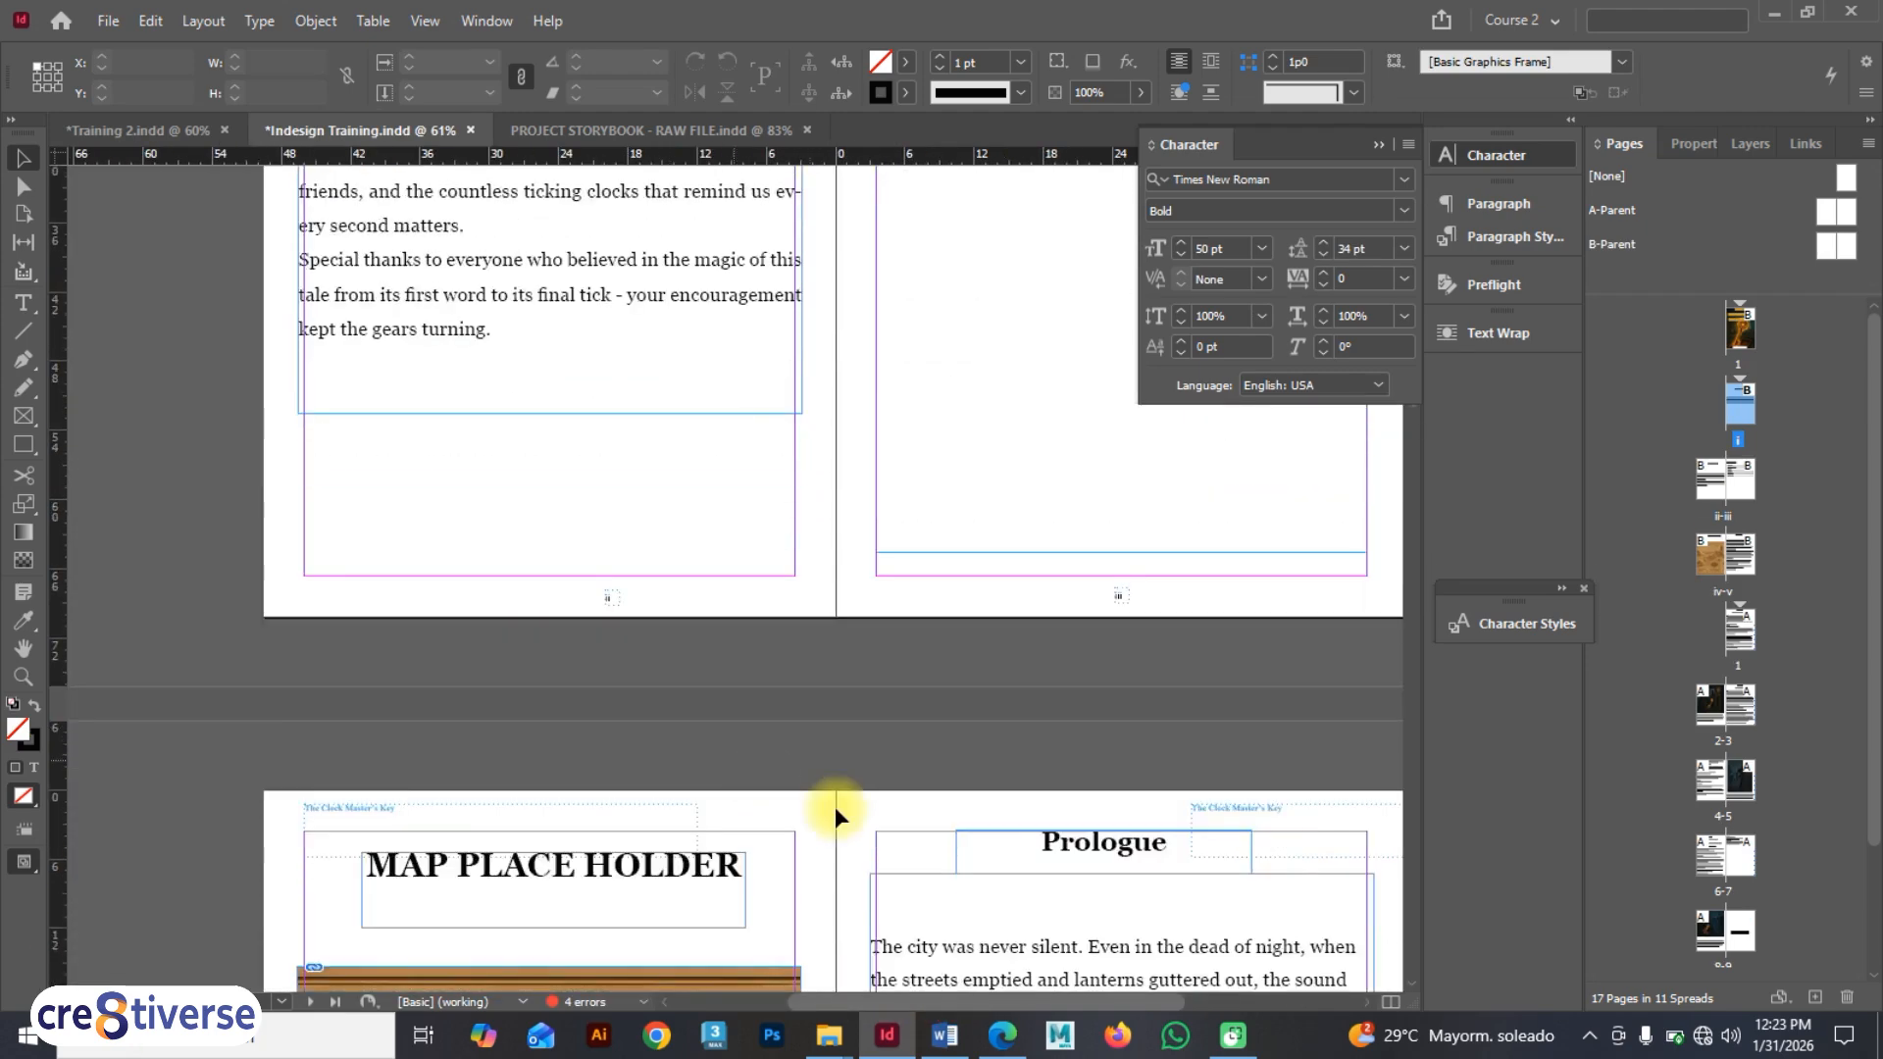
{"action": "scroll", "coordinate": [1133, 726], "scroll_direction": "up", "scroll_amount": 12}
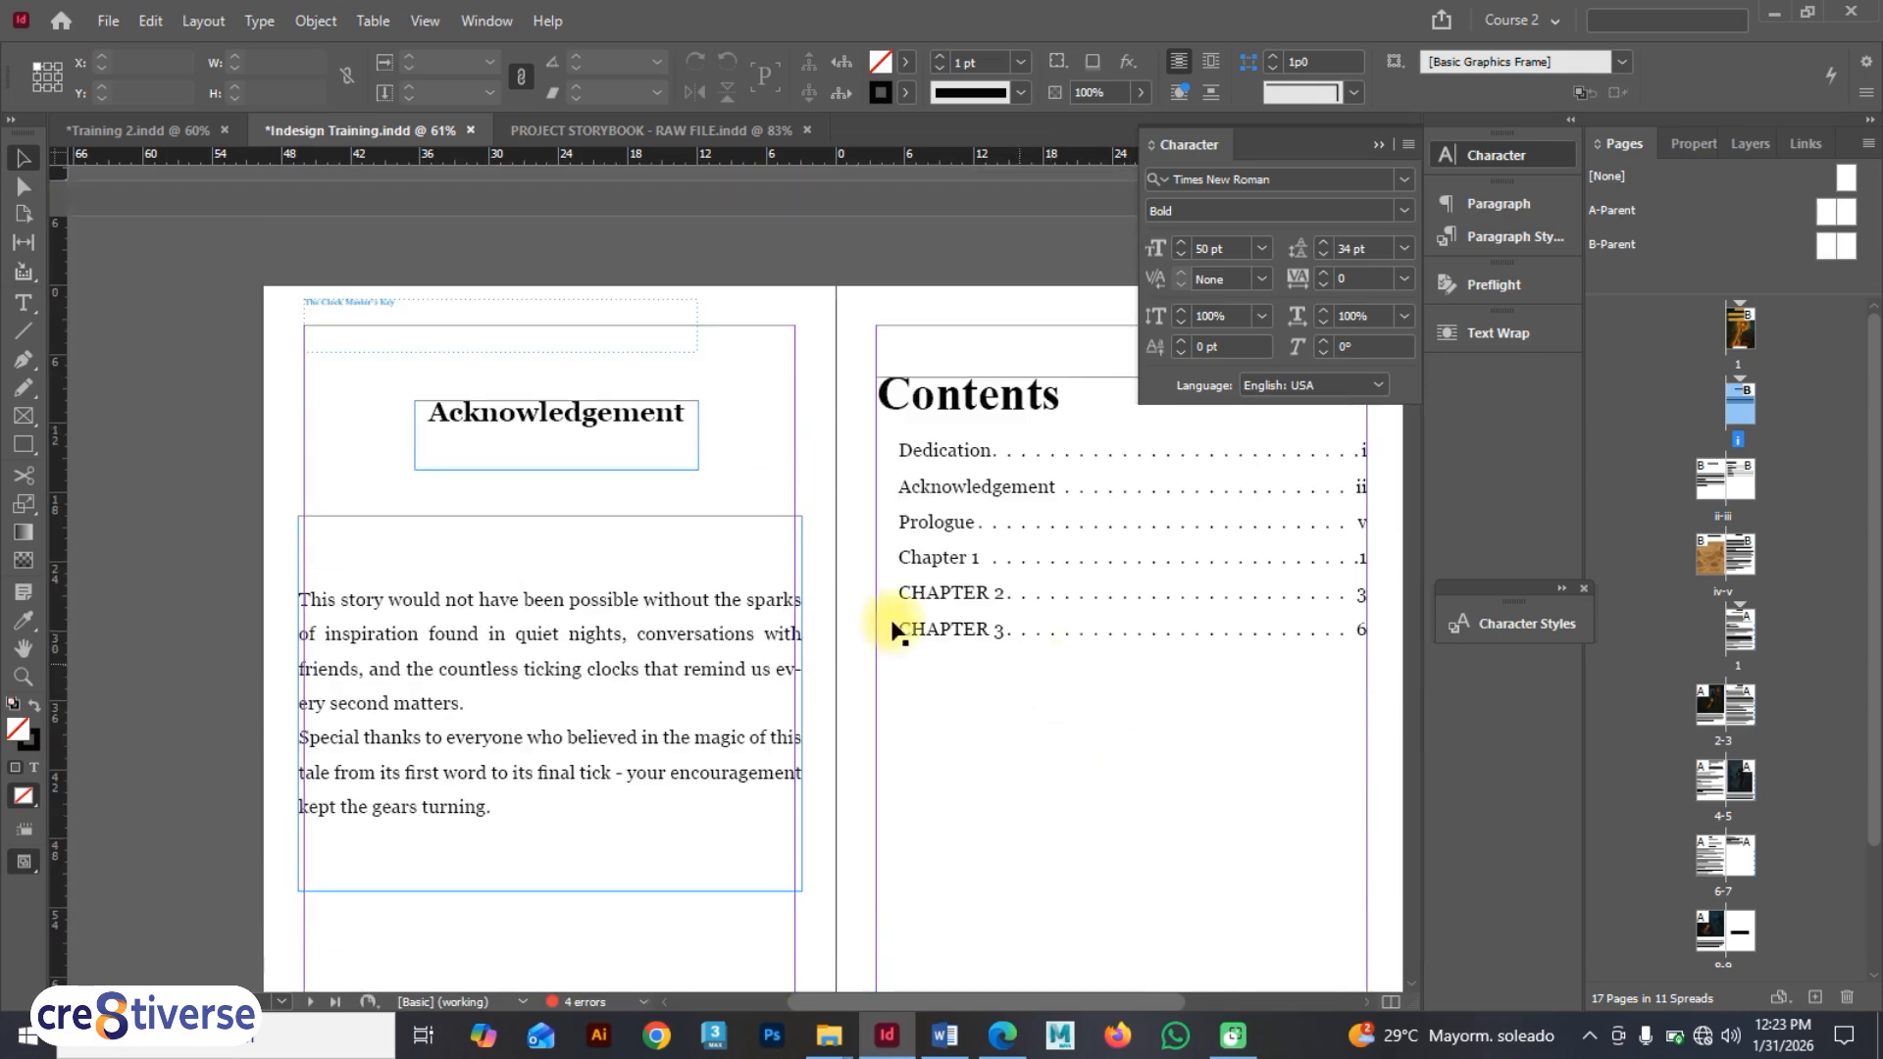
{"action": "left_click_drag", "start_coordinate": [996, 997], "coordinate": [1073, 997]}
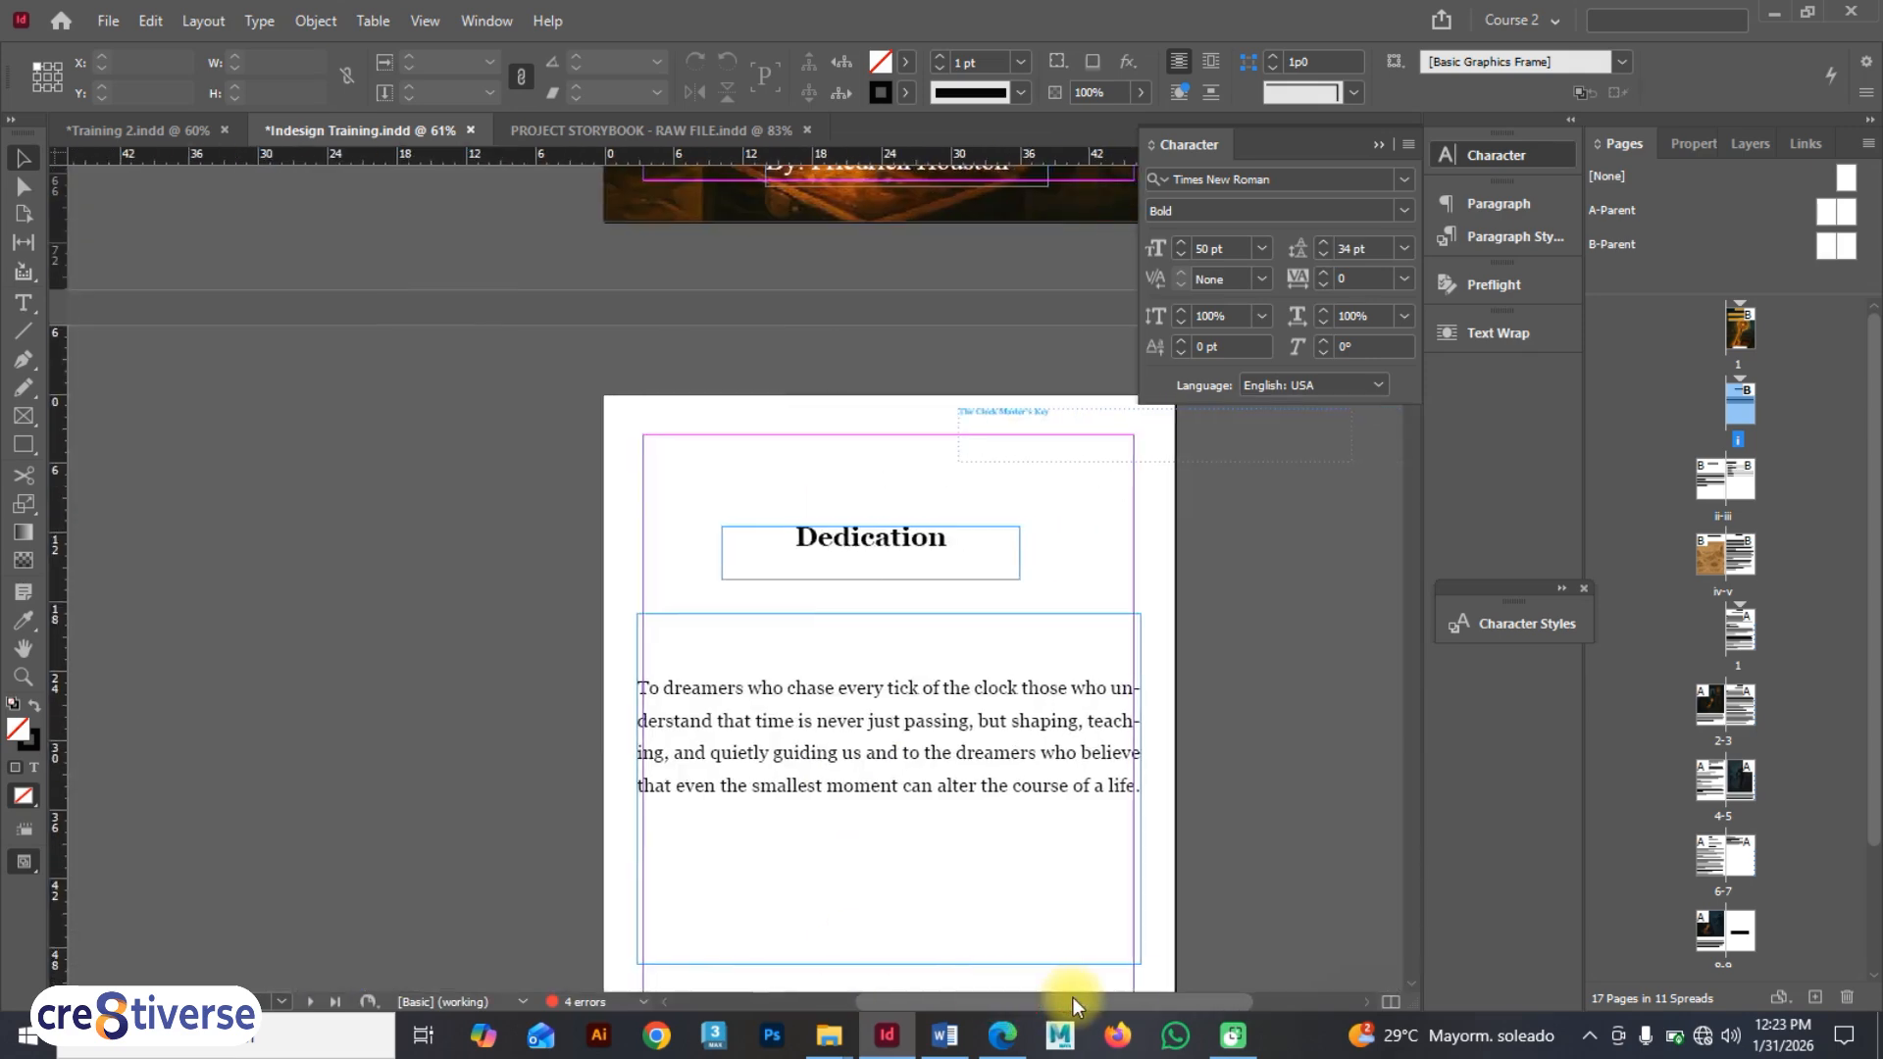
{"action": "scroll", "coordinate": [895, 685], "scroll_direction": "up", "scroll_amount": 6}
{"action": "scroll", "coordinate": [900, 677], "scroll_direction": "up", "scroll_amount": 1}
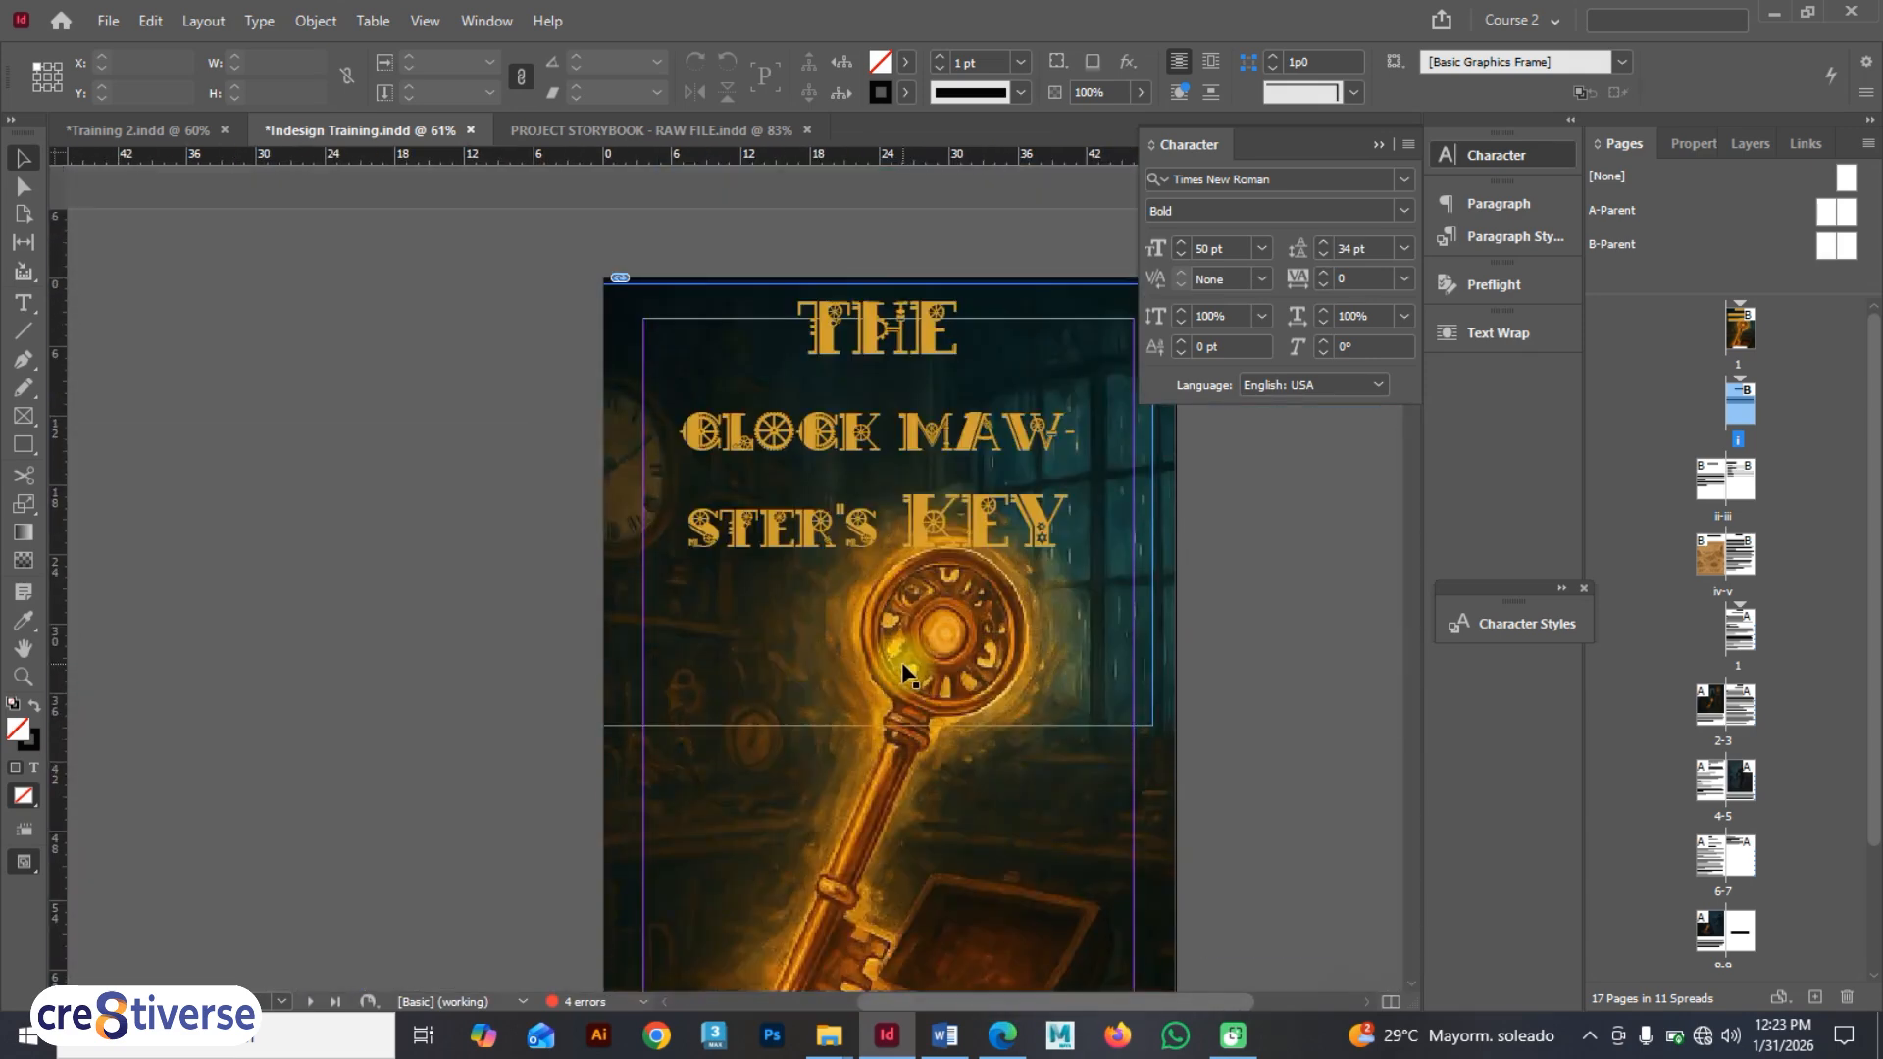
{"action": "scroll", "coordinate": [908, 675], "scroll_direction": "down", "scroll_amount": 5}
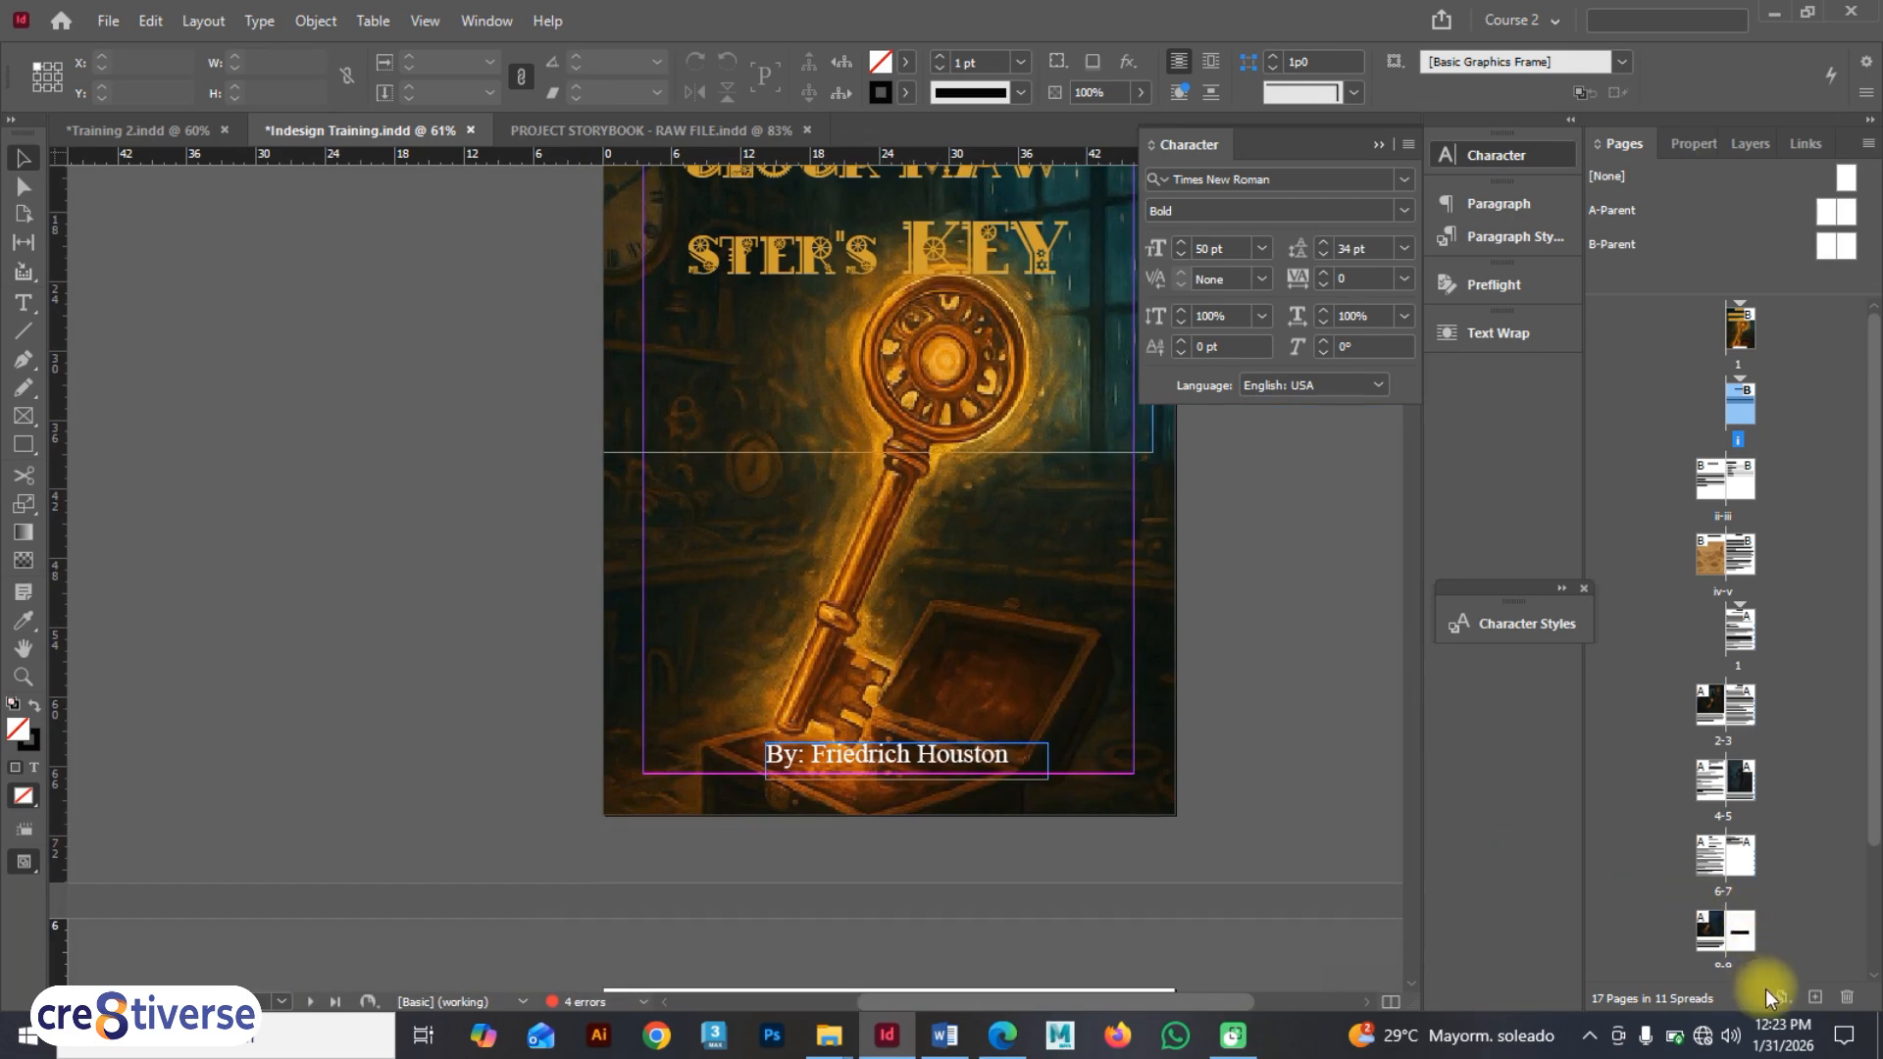
{"action": "key", "text": "F9"}
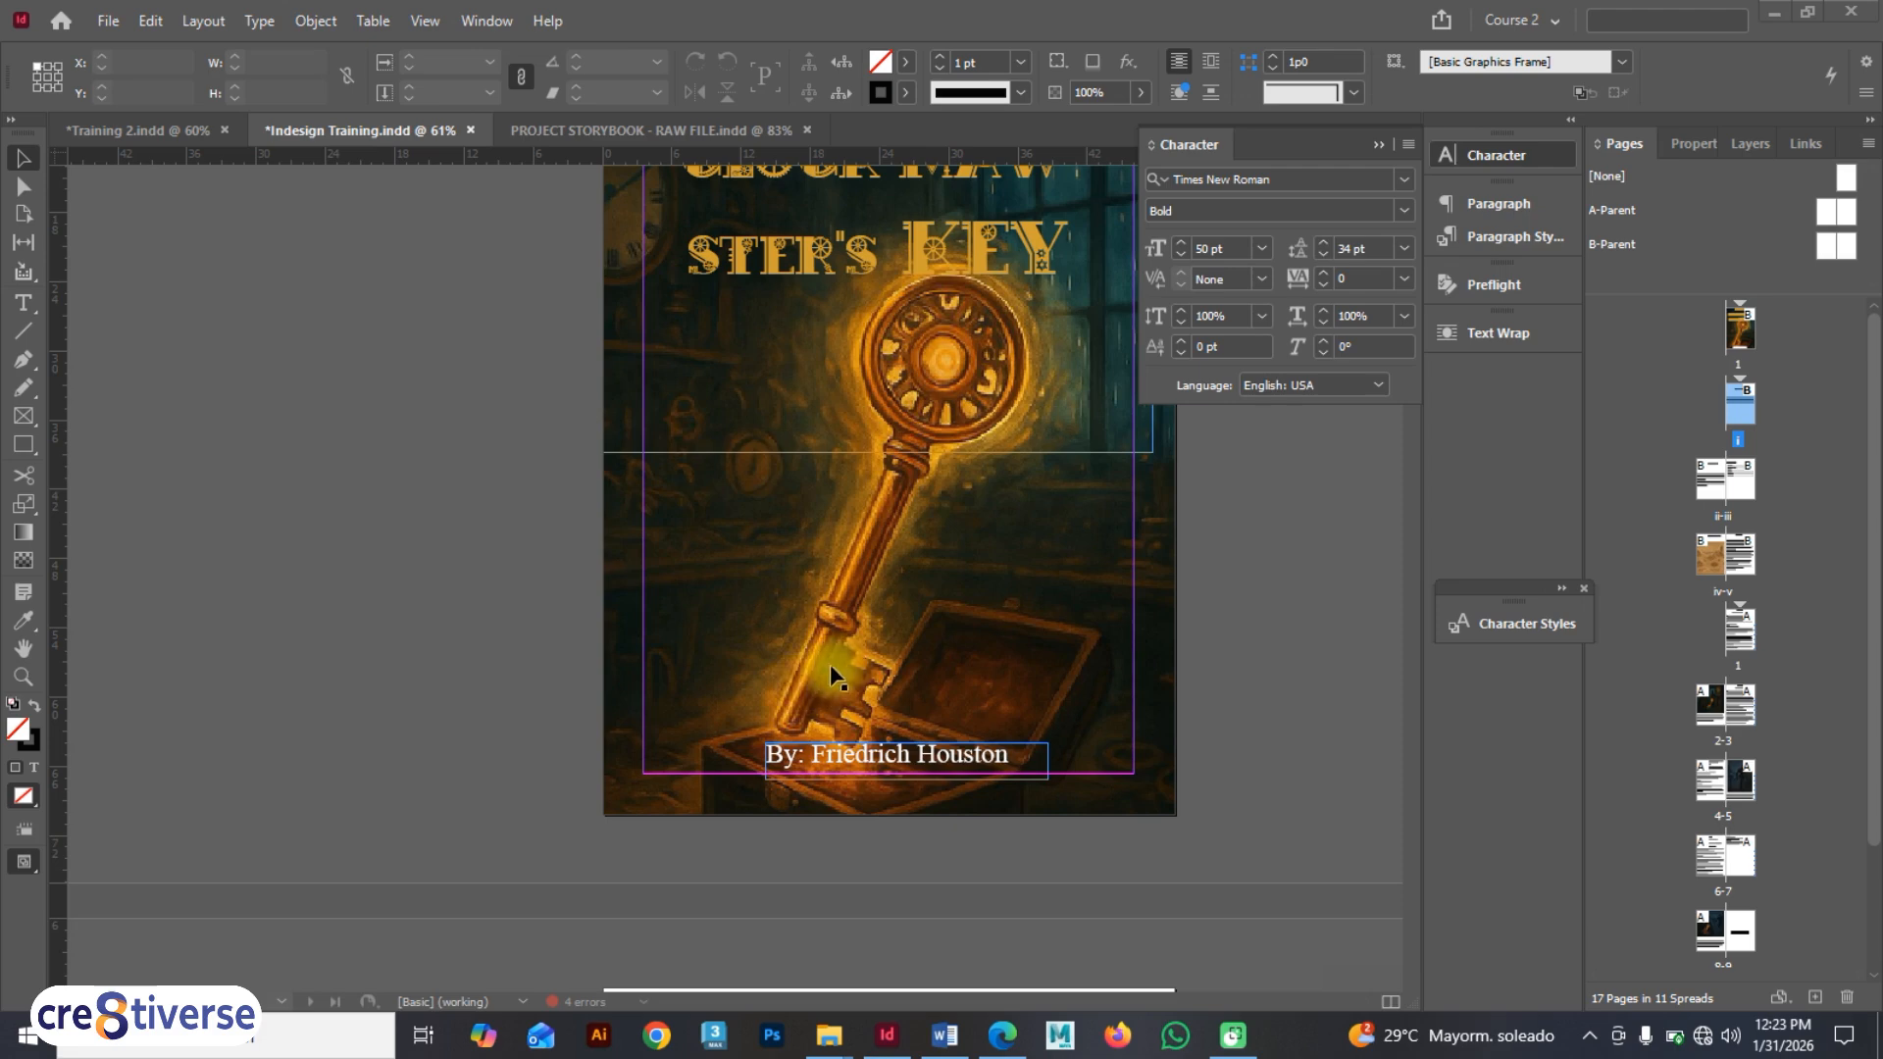
{"action": "scroll", "coordinate": [830, 663], "scroll_direction": "up", "scroll_amount": 4}
{"action": "left_click", "coordinate": [182, 132]}
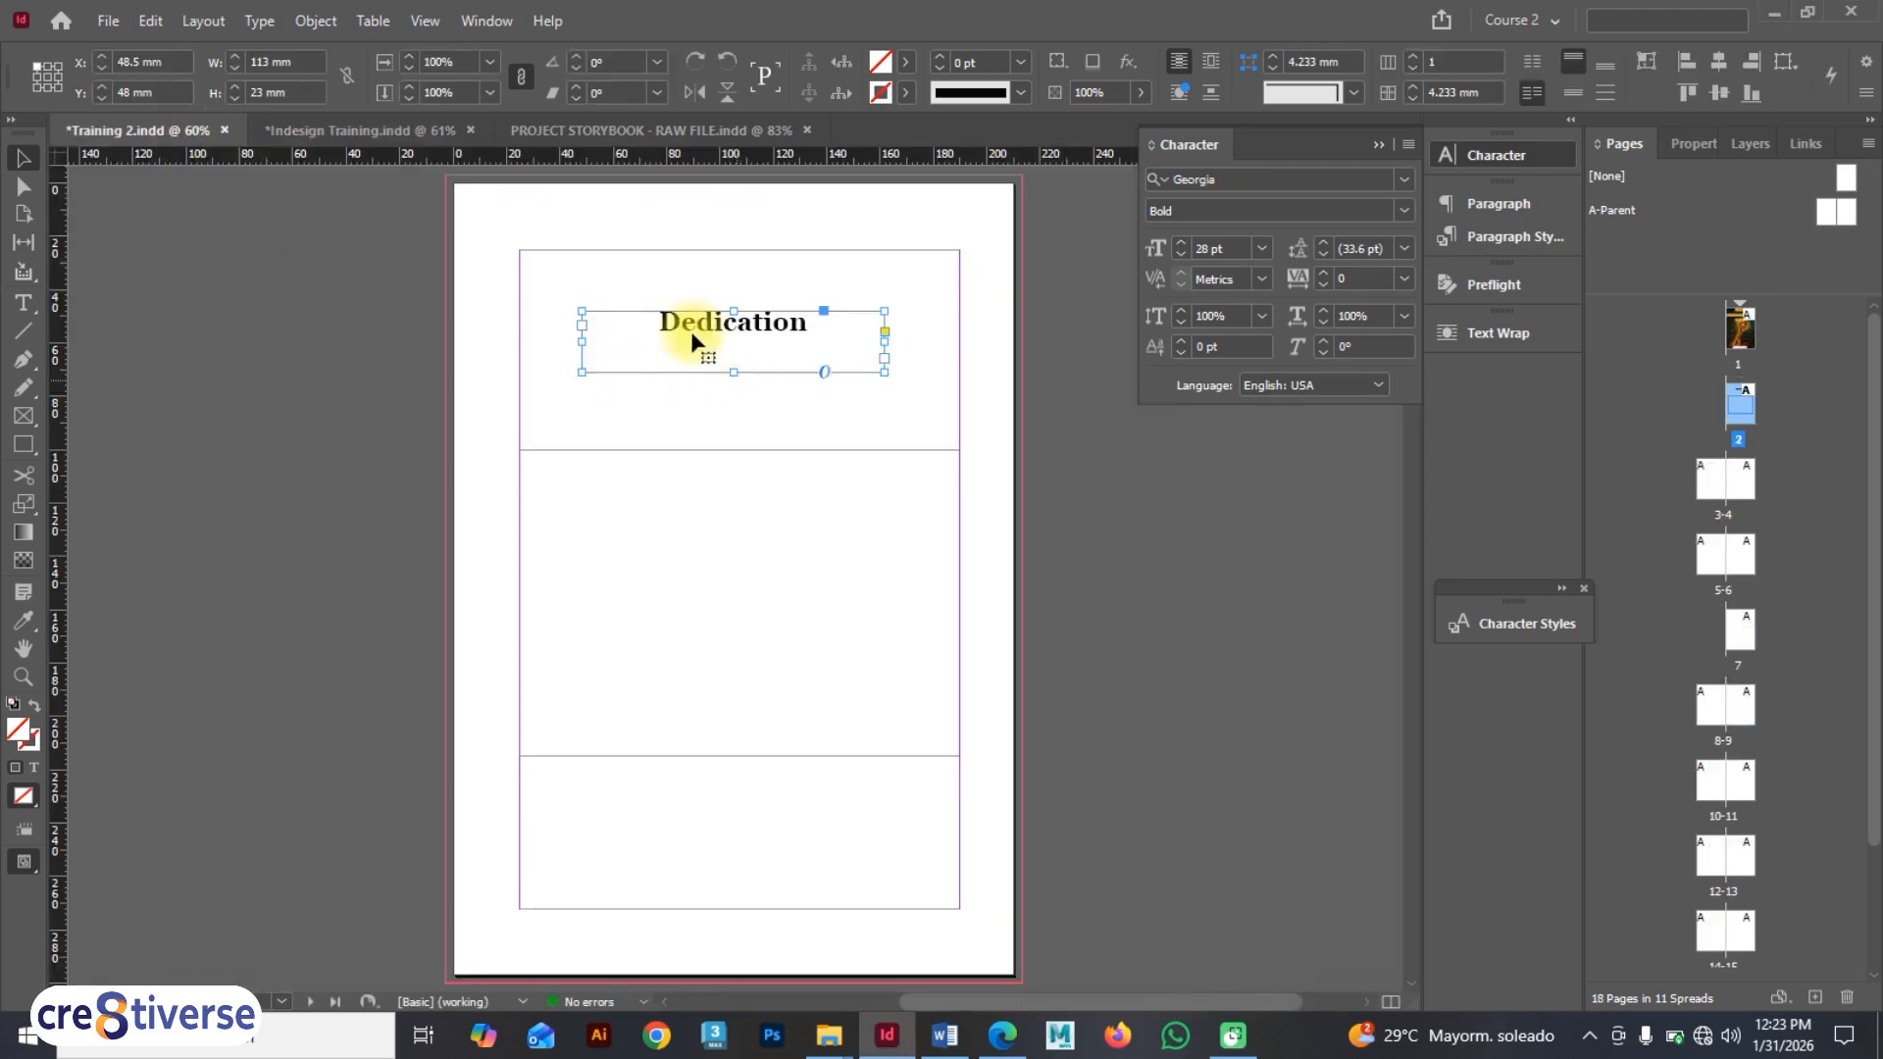
- Create a paragraph style from the formatted Dedication heading and name it HEADING
{"action": "left_click", "coordinate": [1500, 239]}
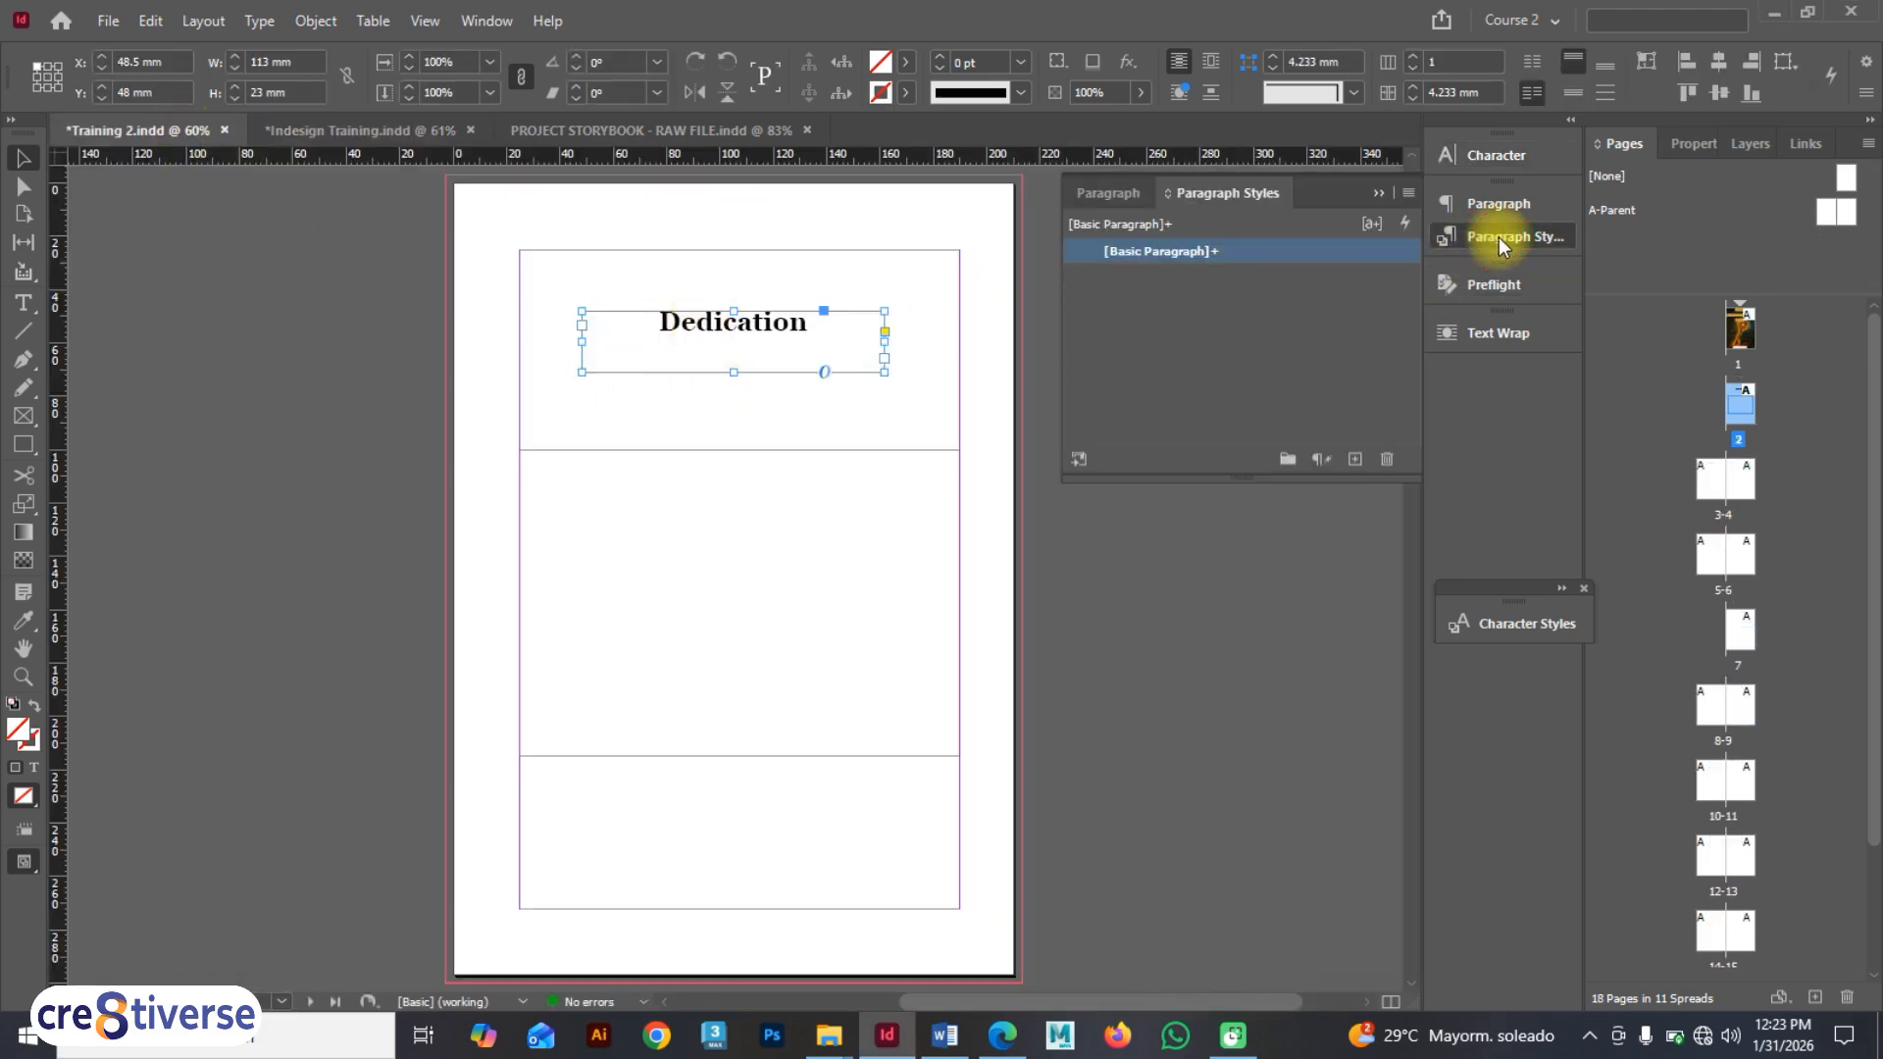
{"action": "left_click", "coordinate": [1355, 460]}
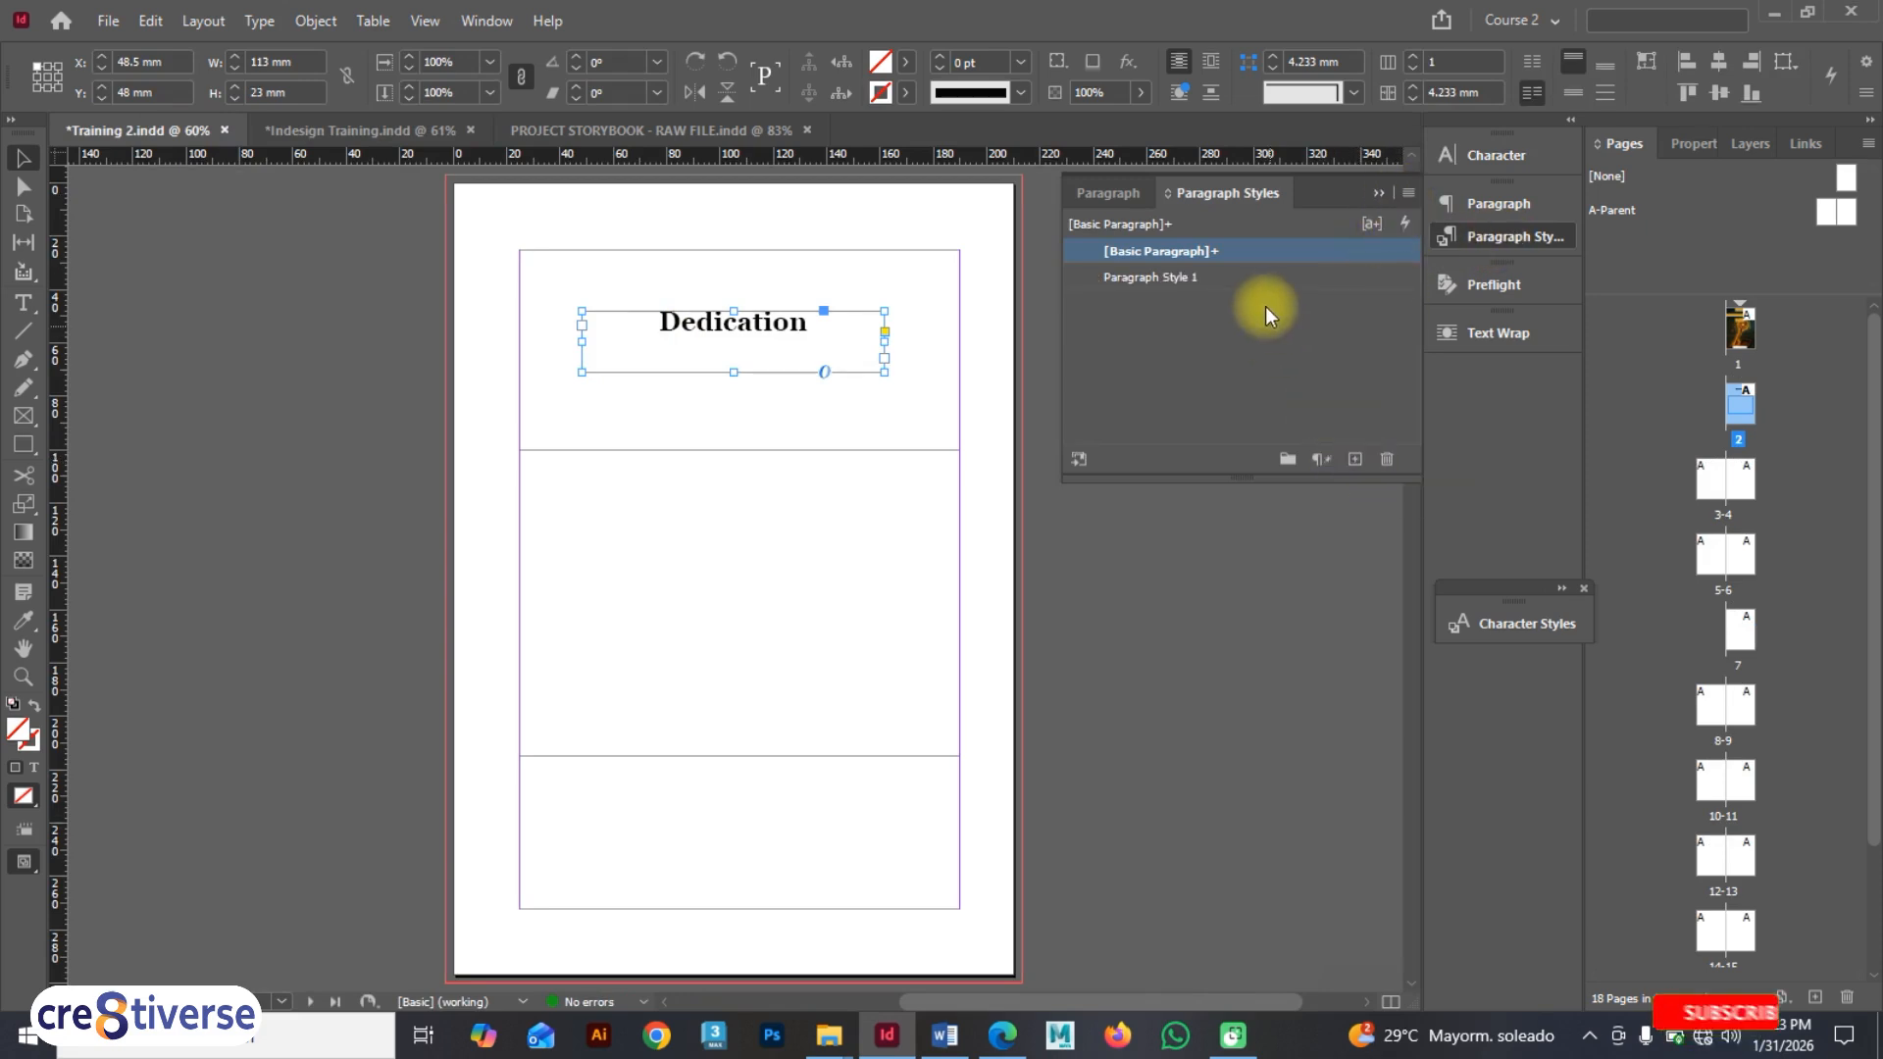
{"action": "left_click", "coordinate": [1254, 282]}
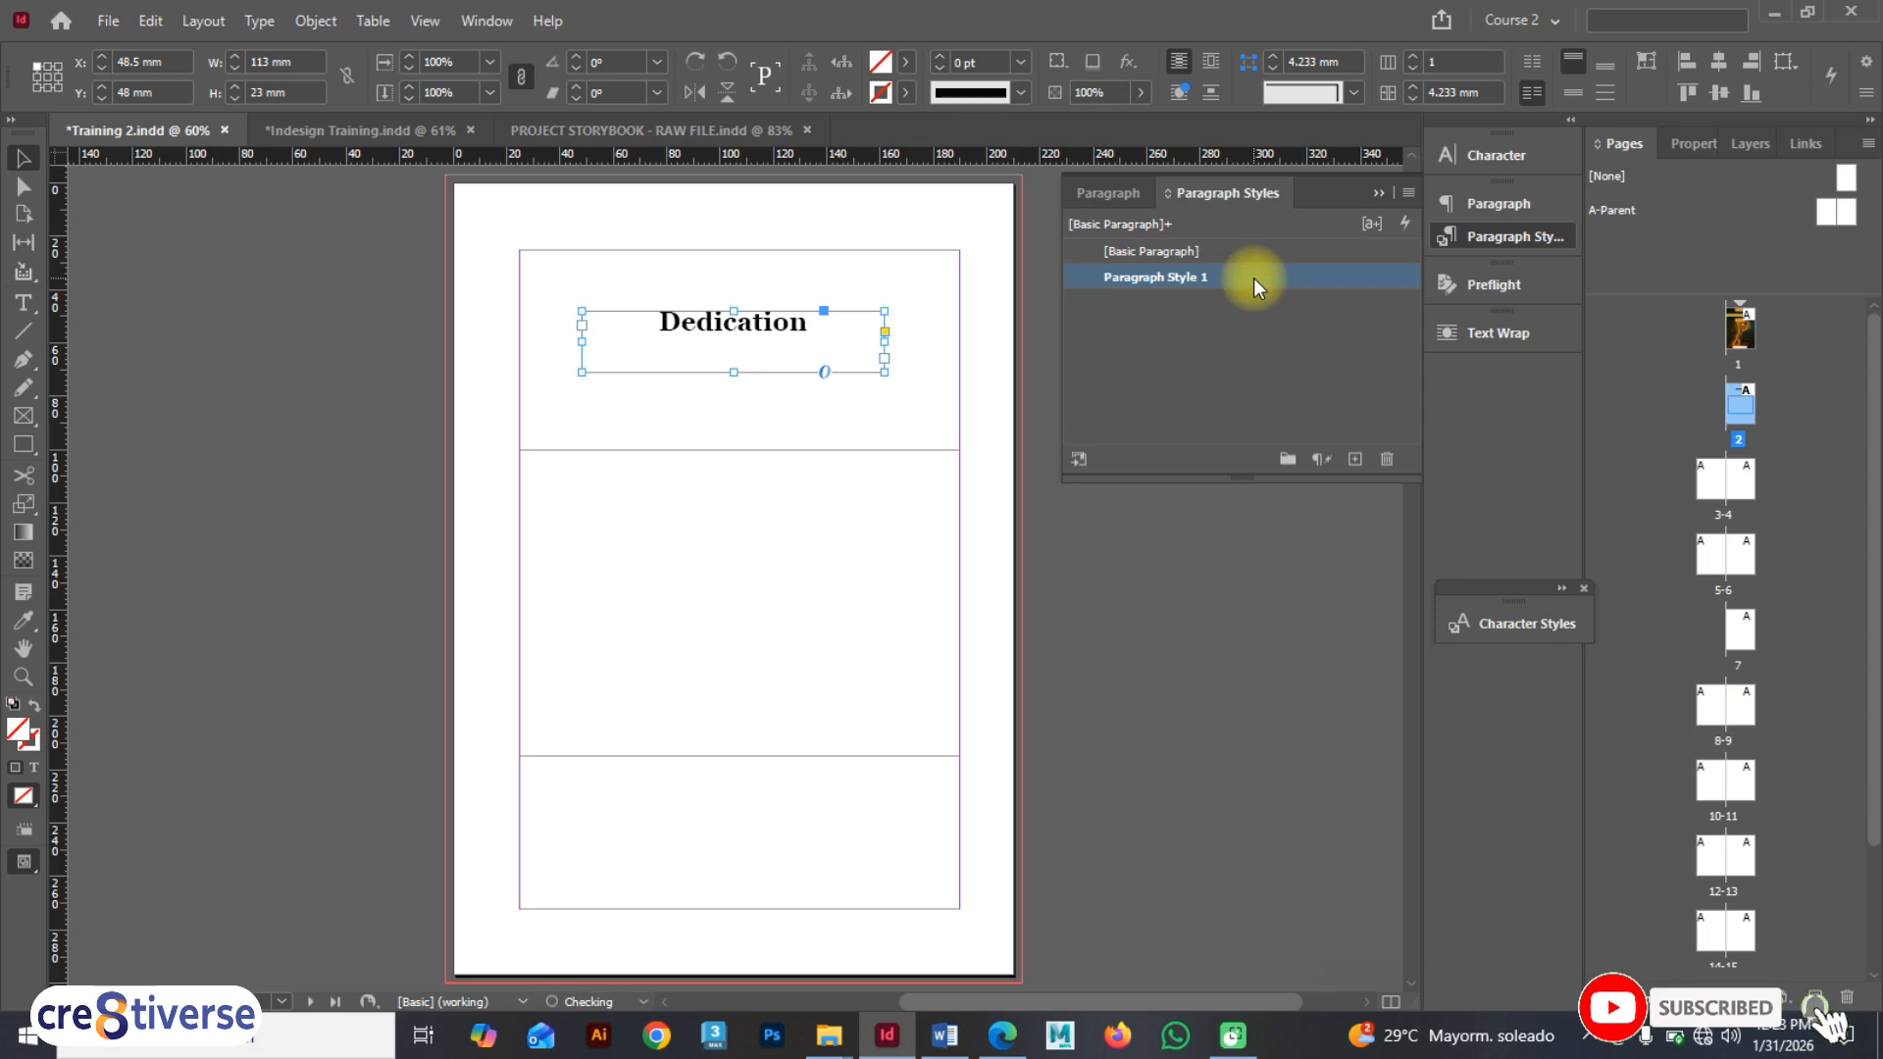
{"action": "double_click", "coordinate": [1231, 279]}
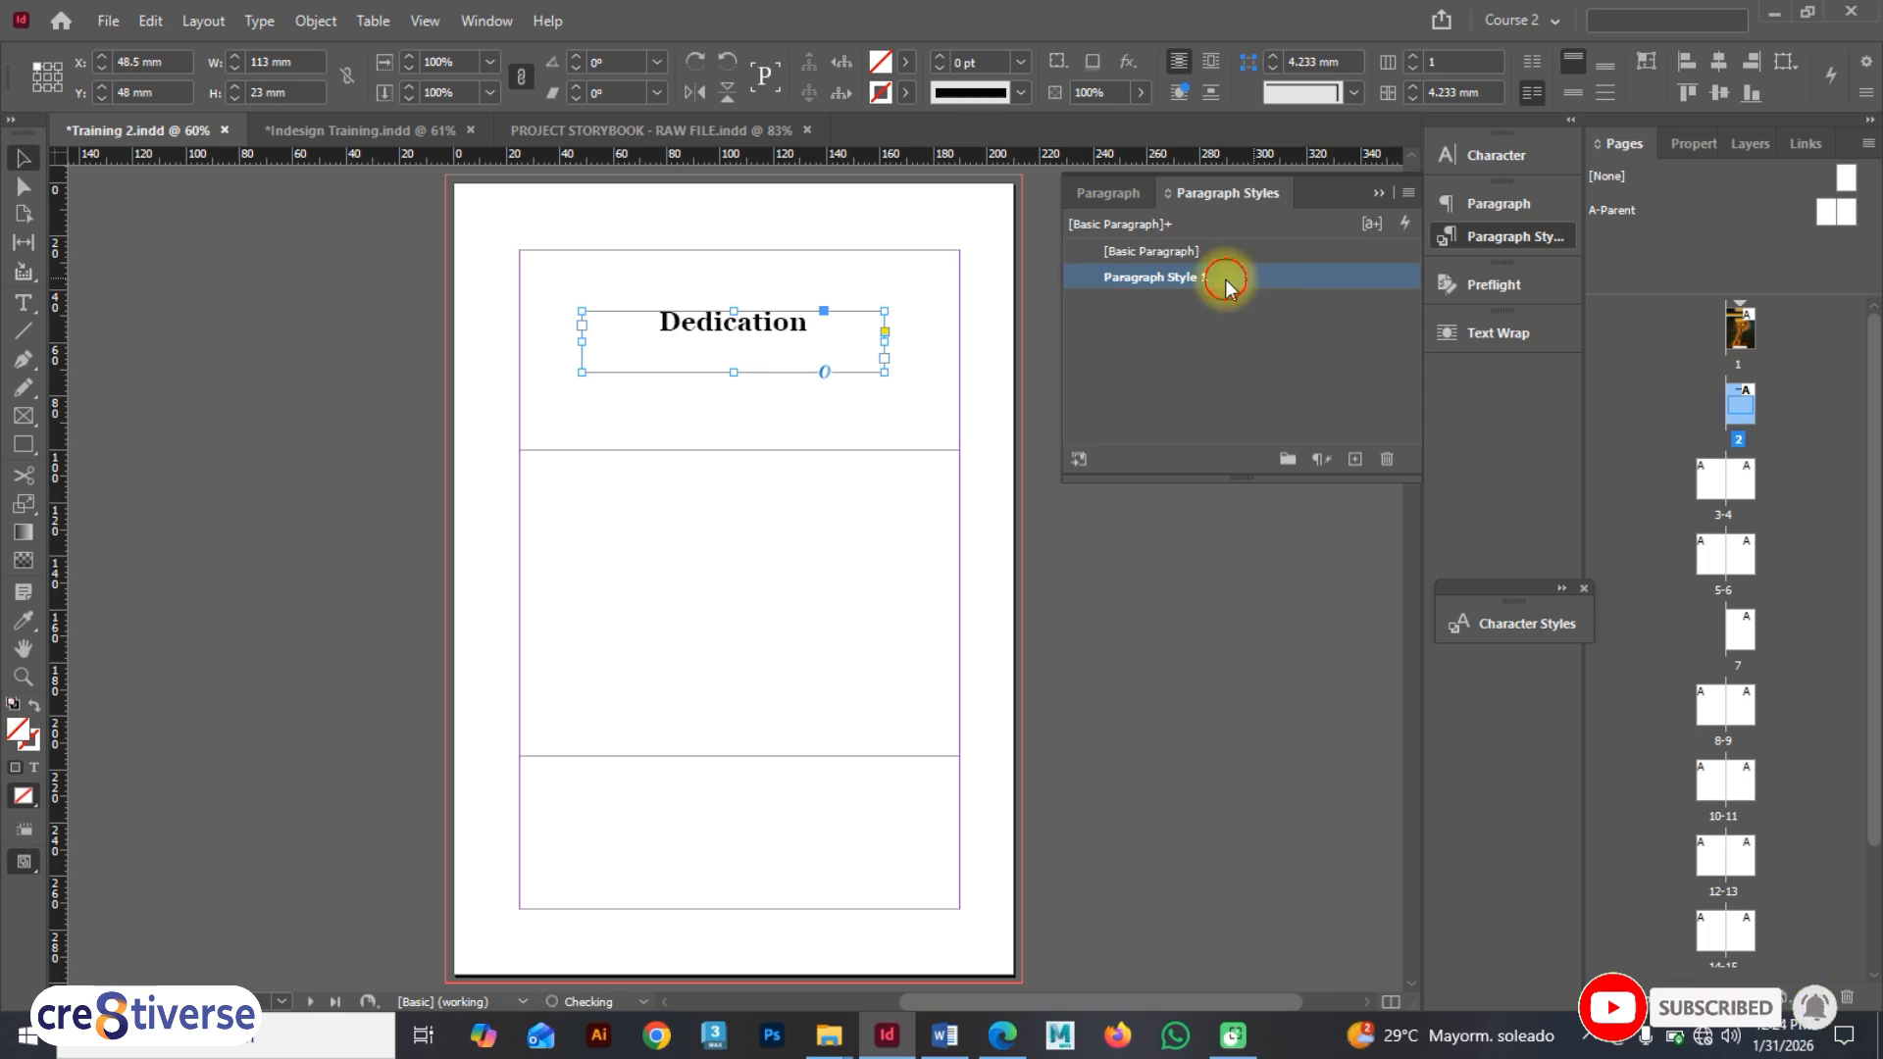
{"action": "type", "text": "HE"}
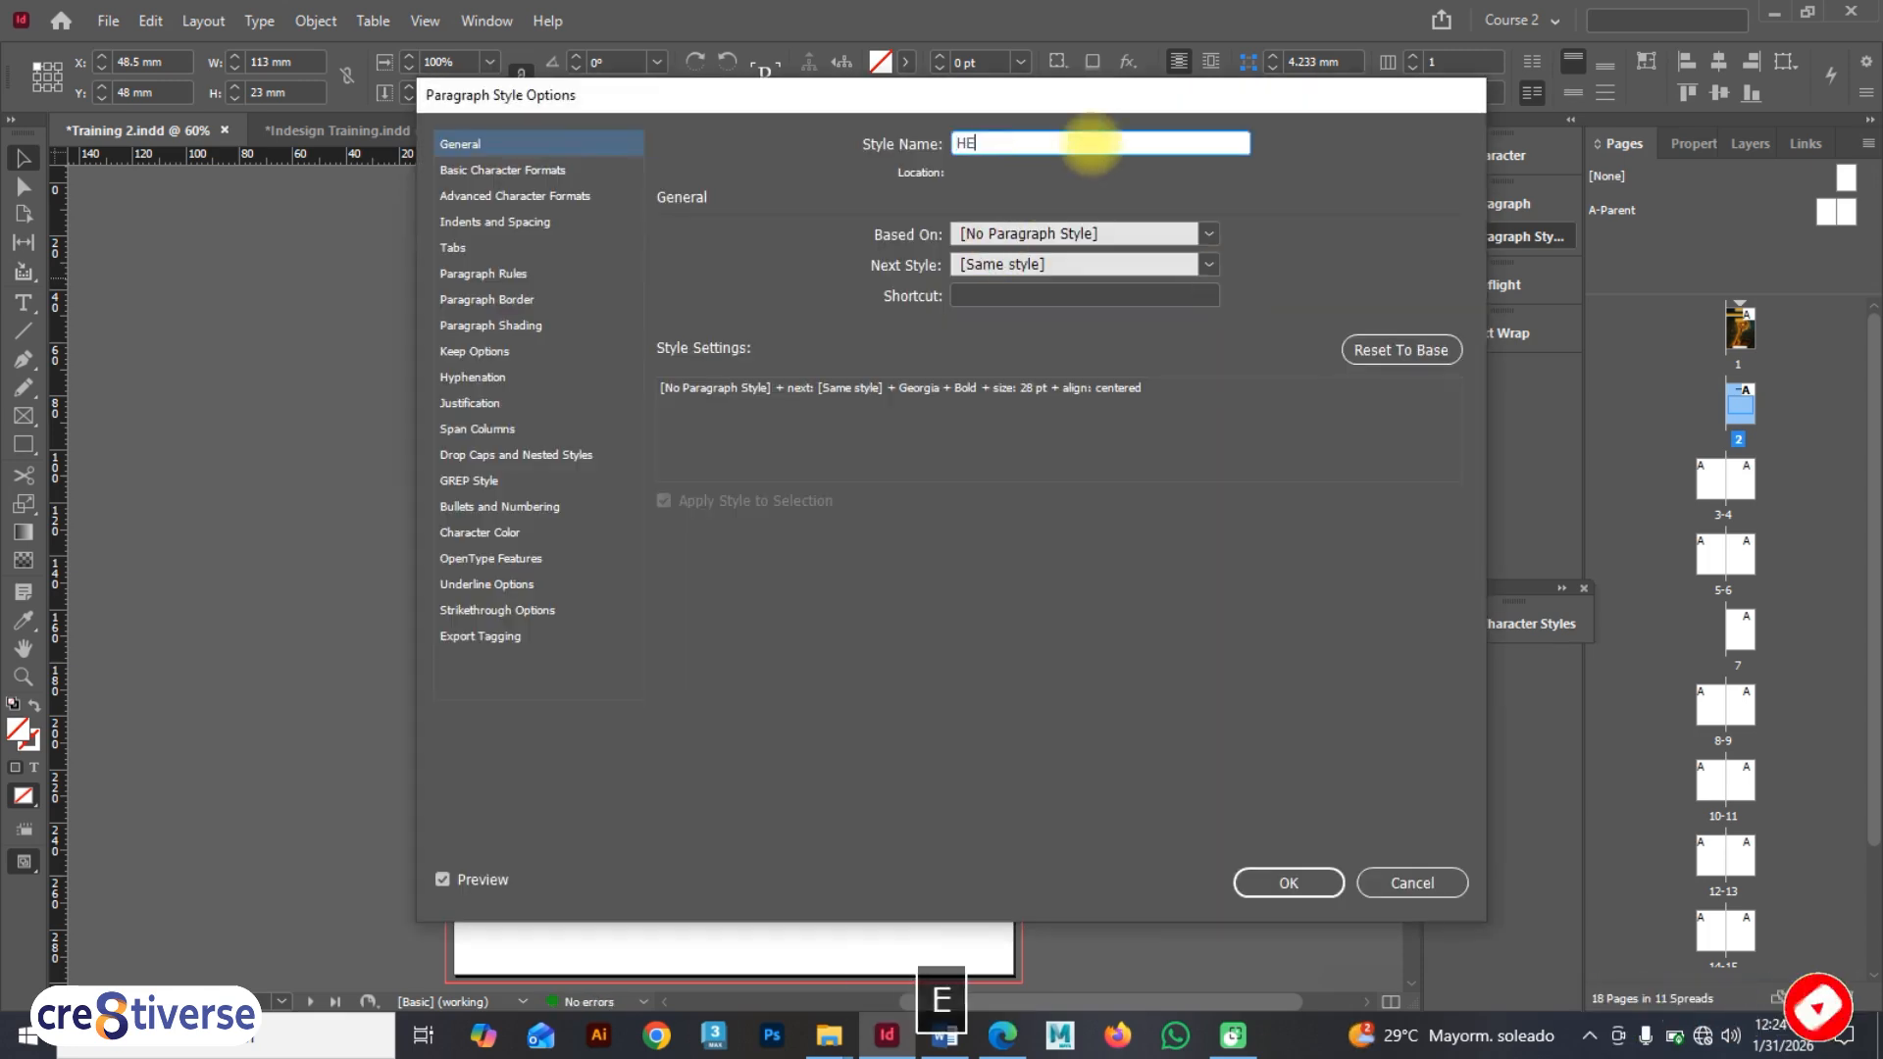
{"action": "type", "text": "ADING"}
{"action": "key", "text": "Caps_Lock"}
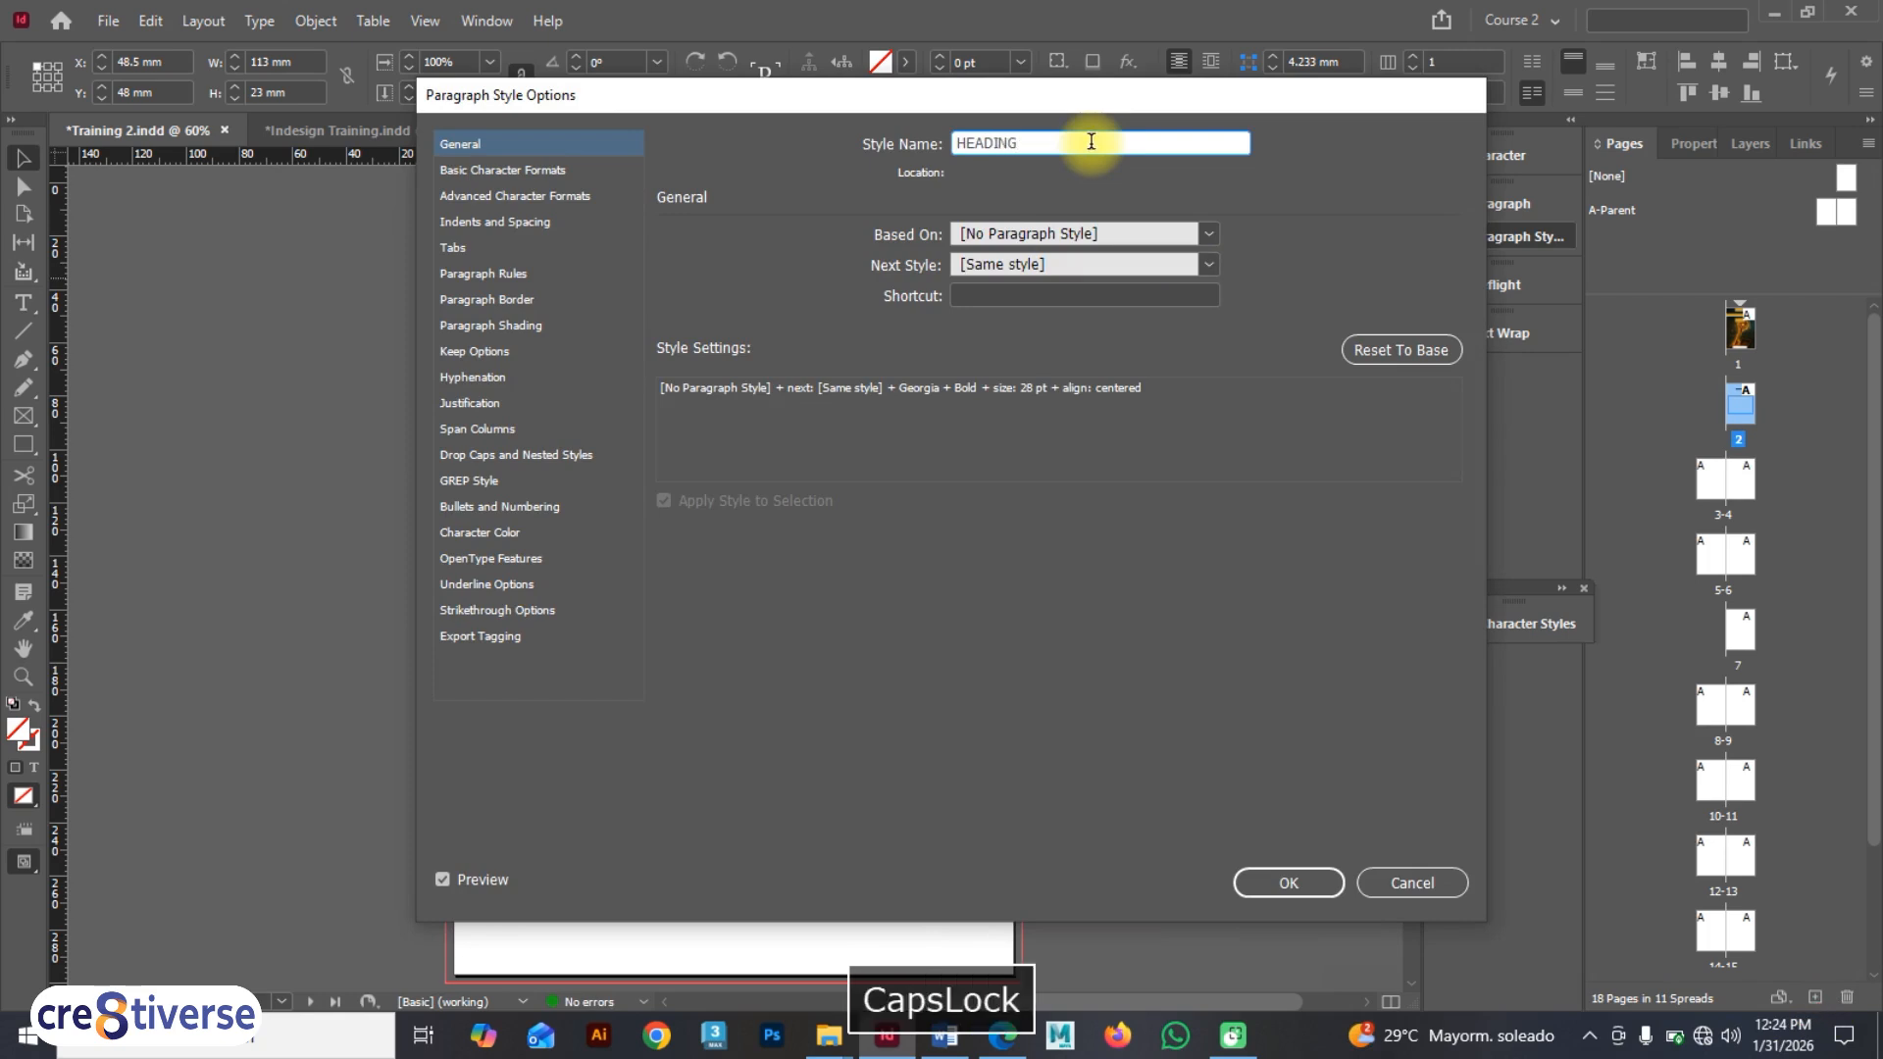
- Check the basic character formats and character color of the HEADING paragraph style
{"action": "left_click_drag", "start_coordinate": [800, 93], "coordinate": [1388, 236]}
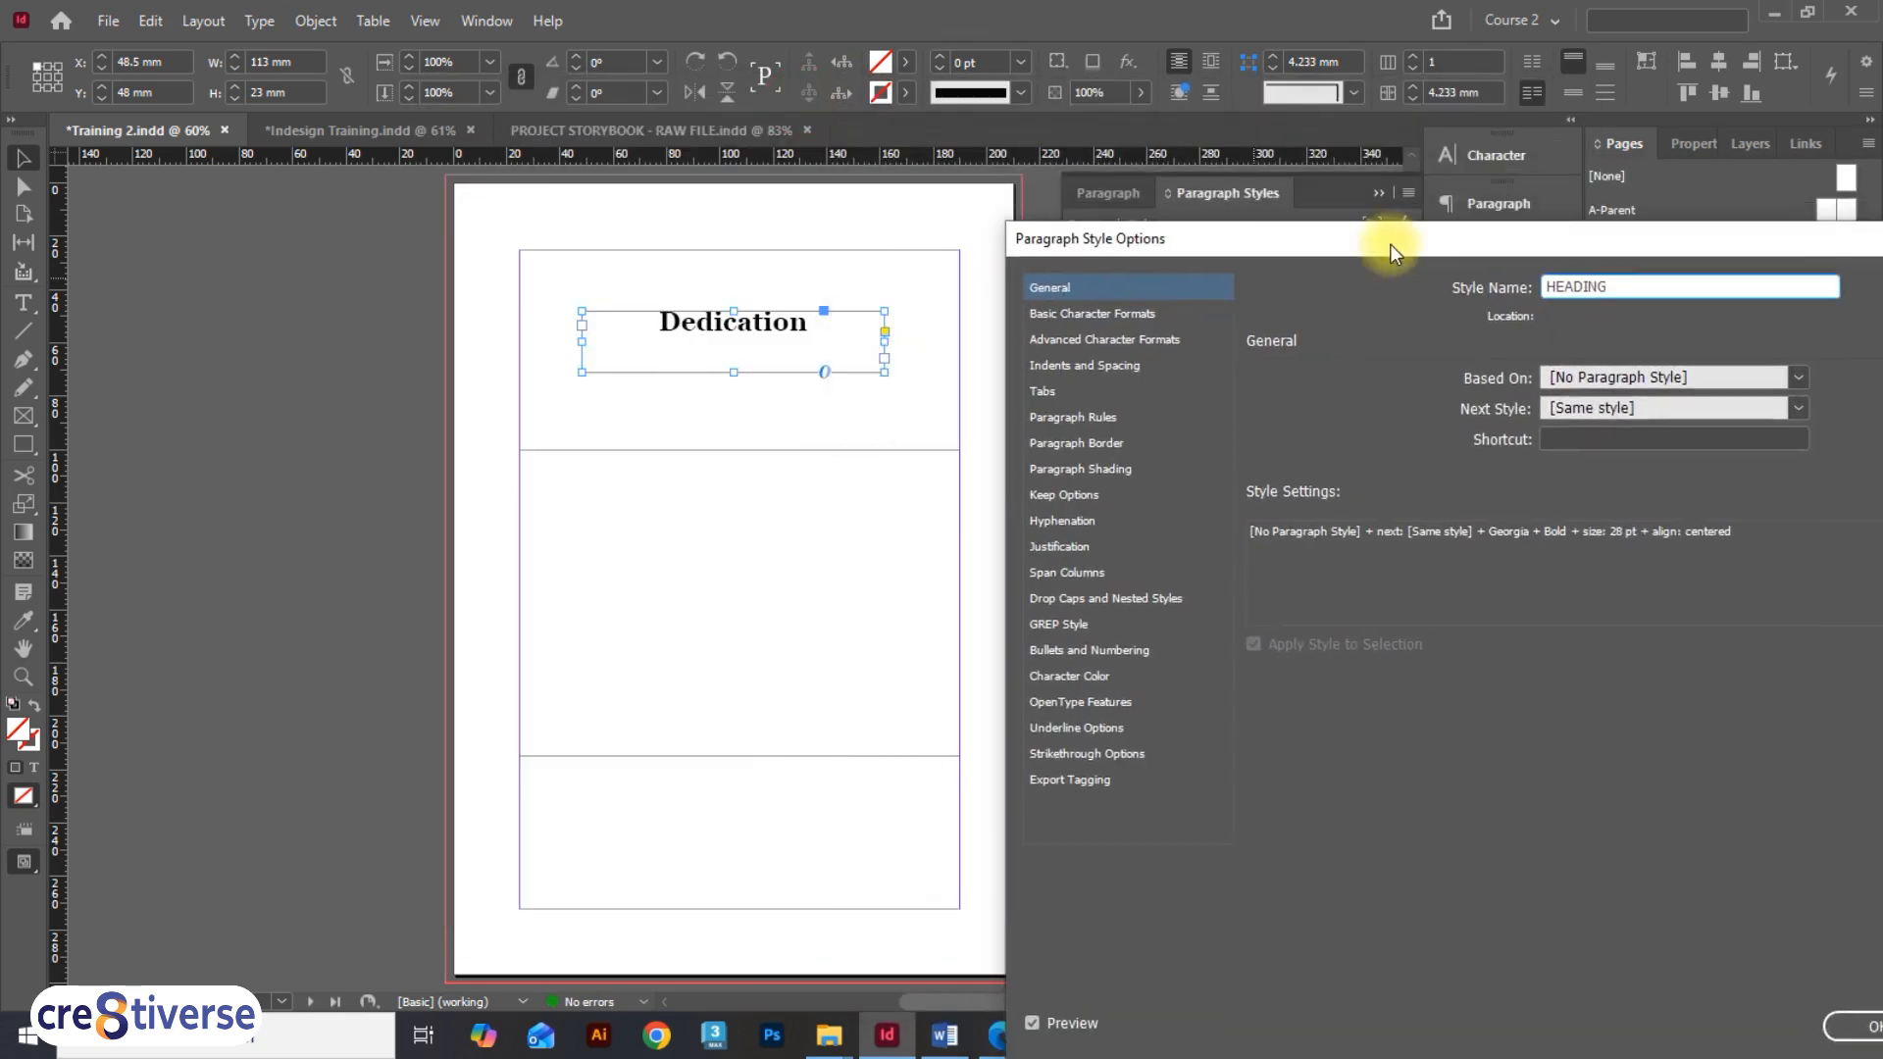
{"action": "left_click", "coordinate": [1135, 314]}
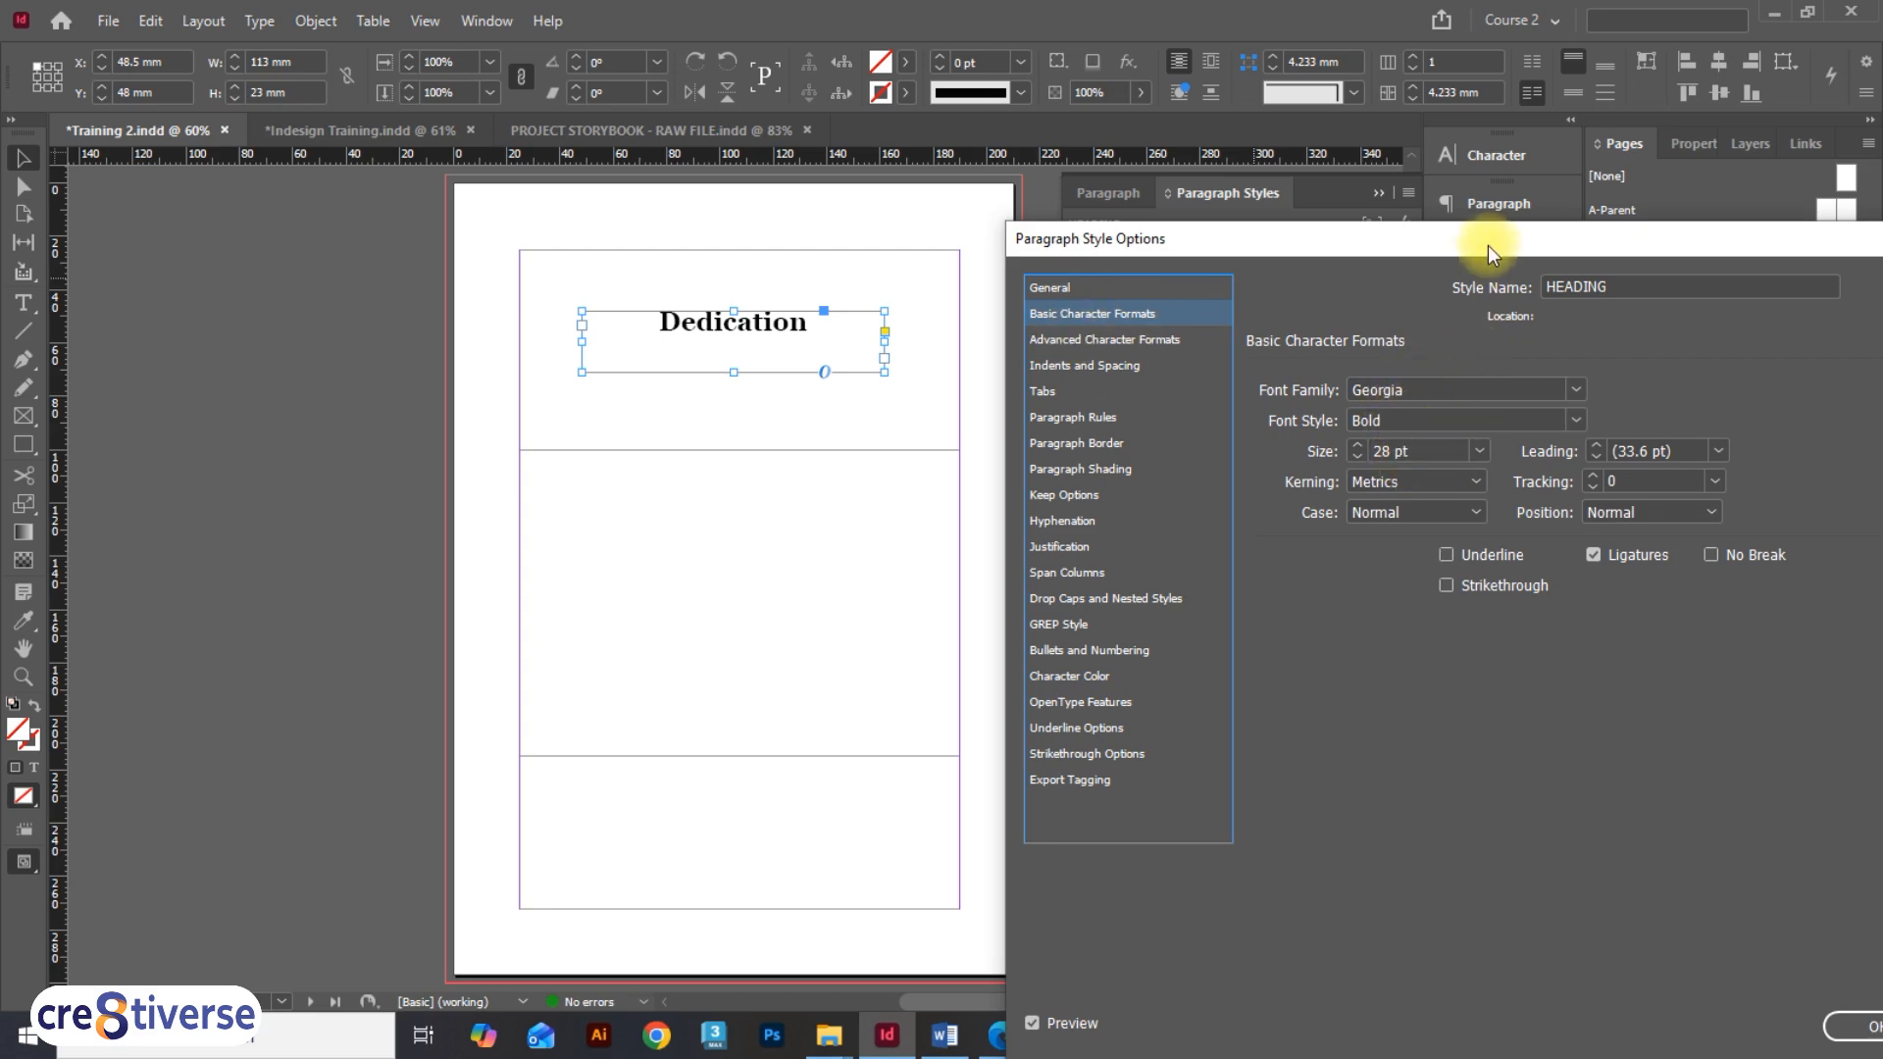
{"action": "left_click_drag", "start_coordinate": [1487, 245], "coordinate": [1473, 203]}
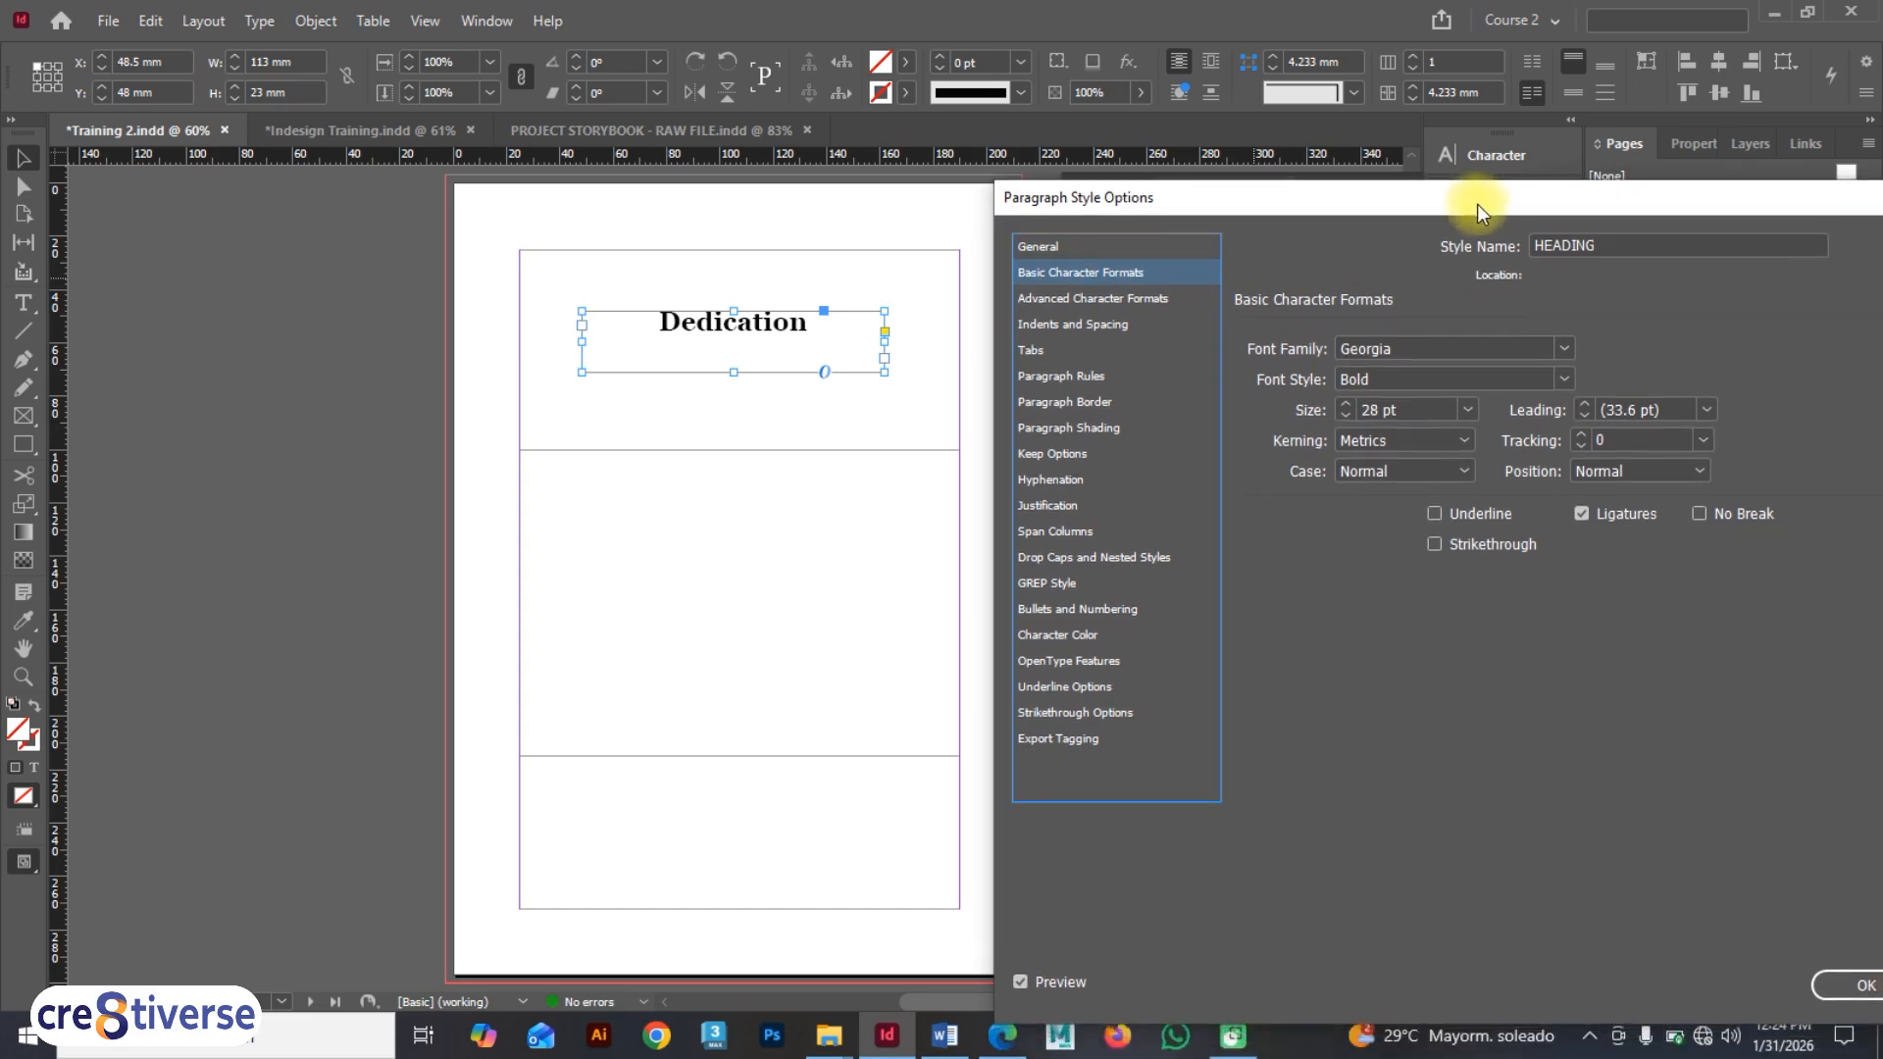
{"action": "left_click", "coordinate": [1076, 638]}
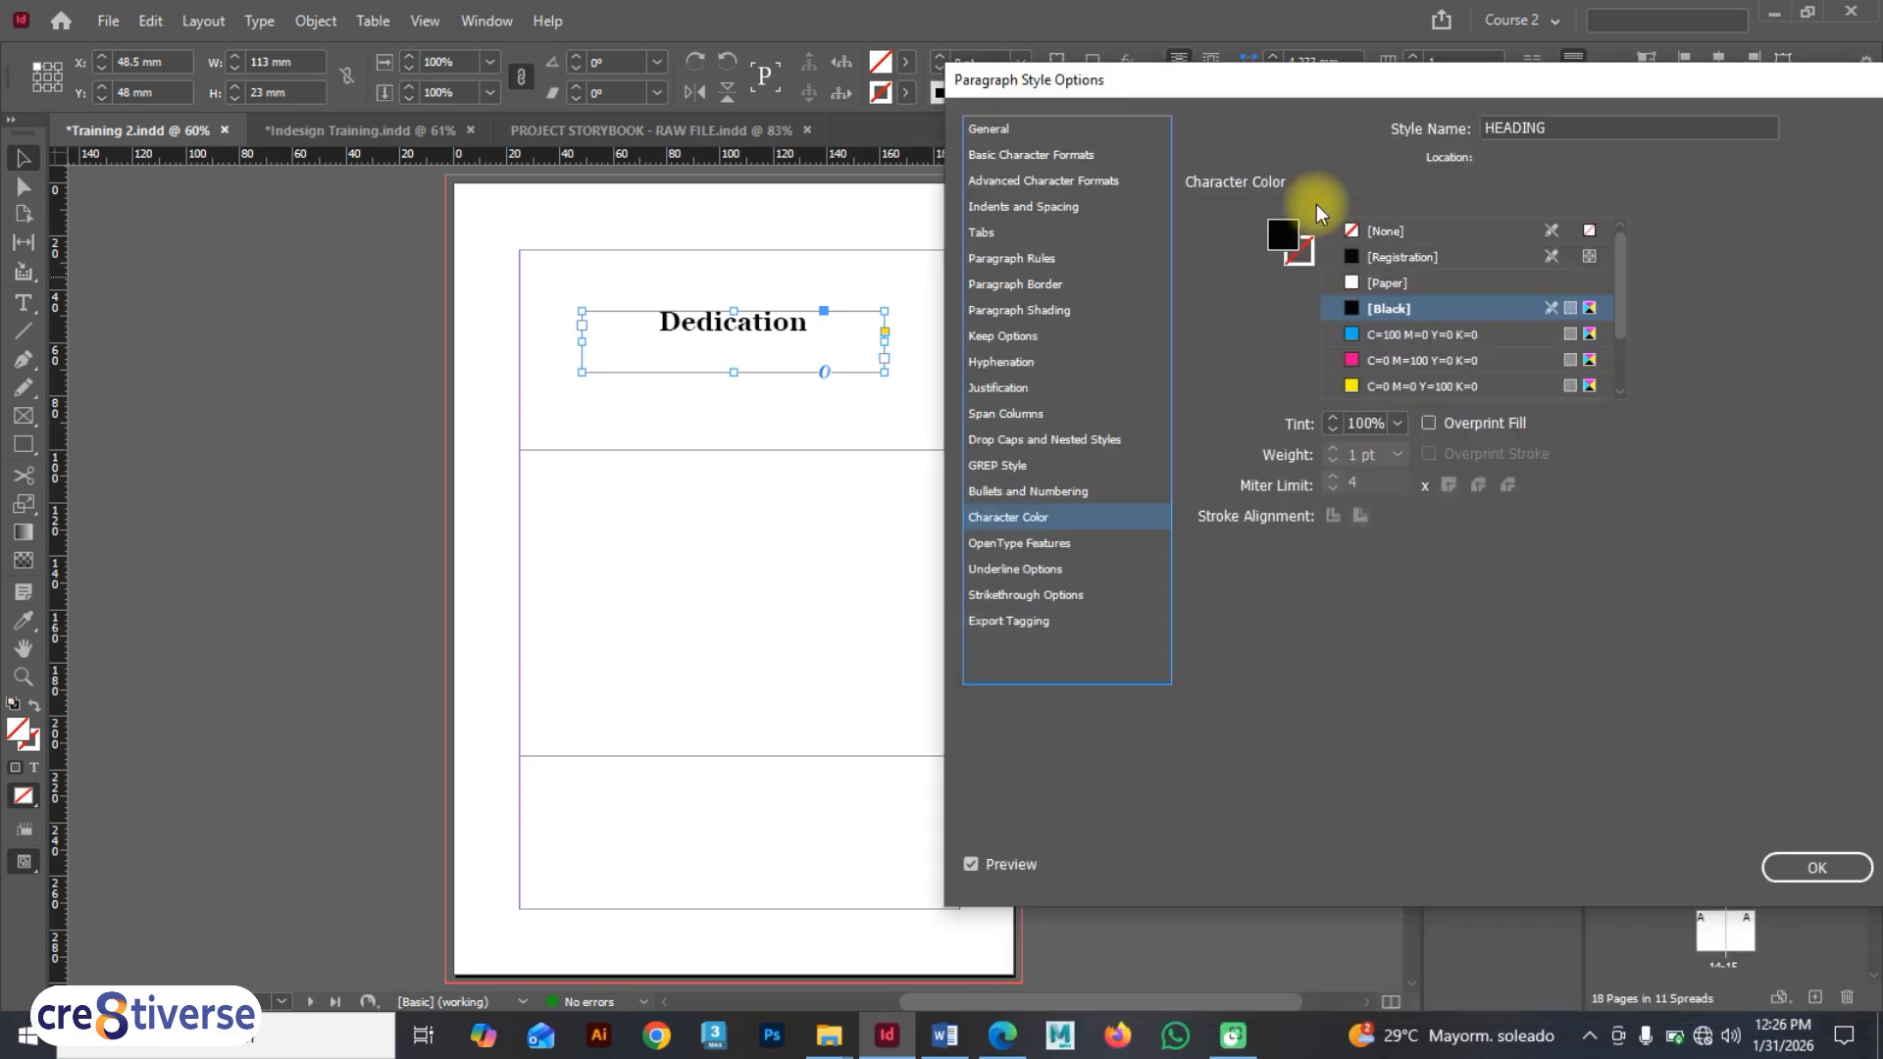
{"action": "key", "text": "F9"}
- Set the HEADING style's alignment to Center and save the style
{"action": "left_click", "coordinate": [1038, 208]}
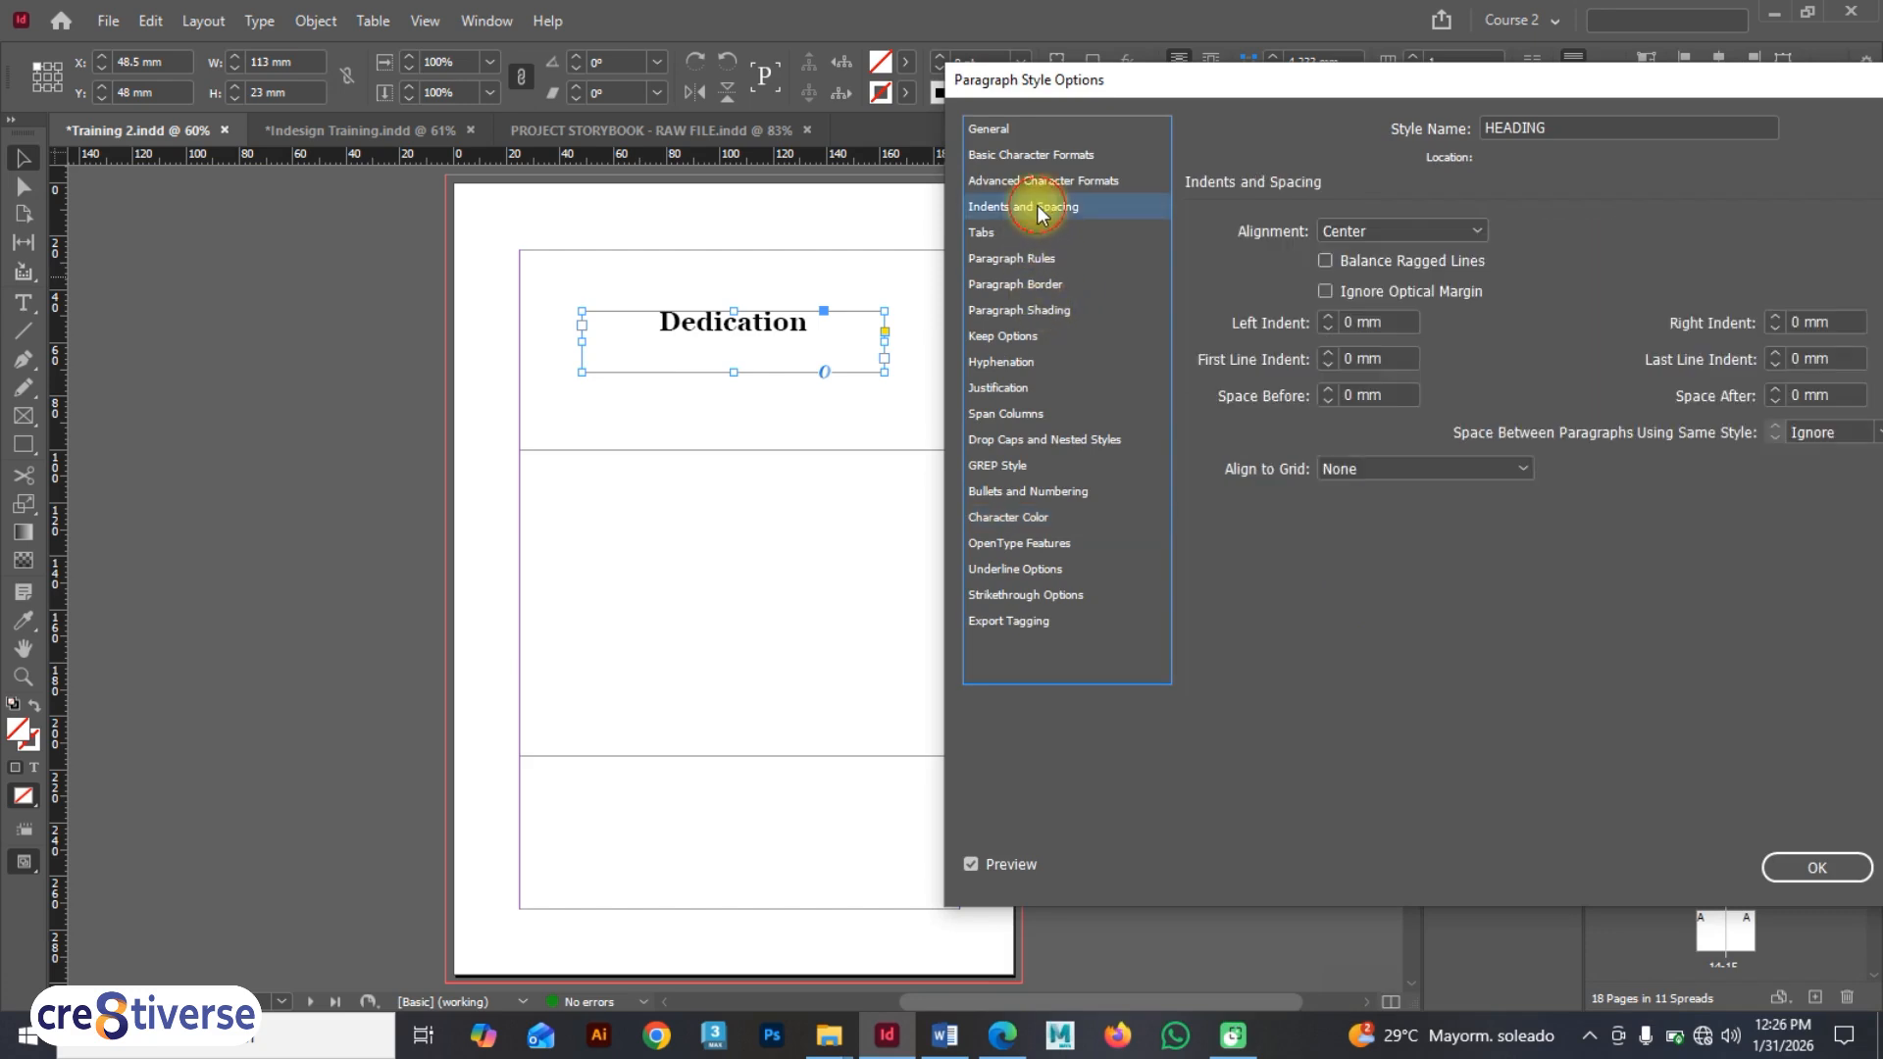
{"action": "left_click", "coordinate": [1383, 231]}
{"action": "left_click", "coordinate": [1379, 281]}
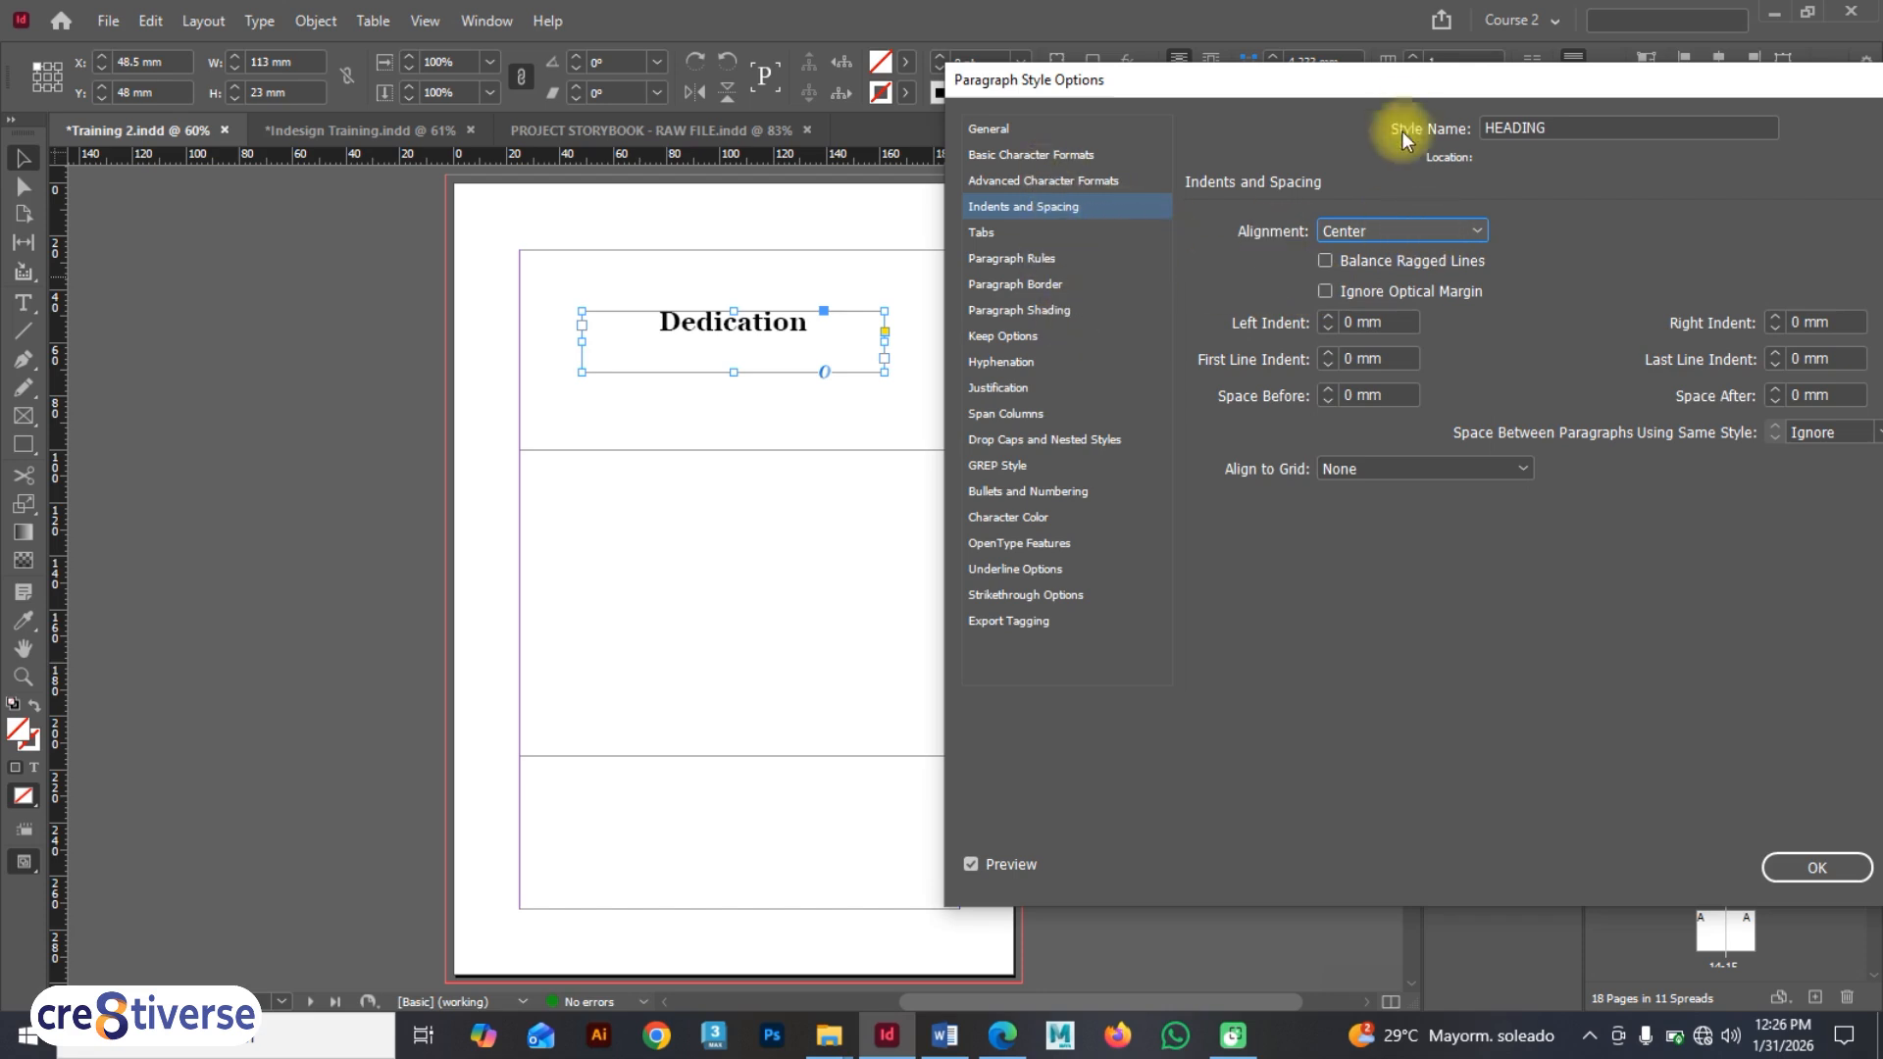
{"action": "left_click_drag", "start_coordinate": [1405, 82], "coordinate": [1256, 83]}
{"action": "left_click", "coordinate": [1686, 867]}
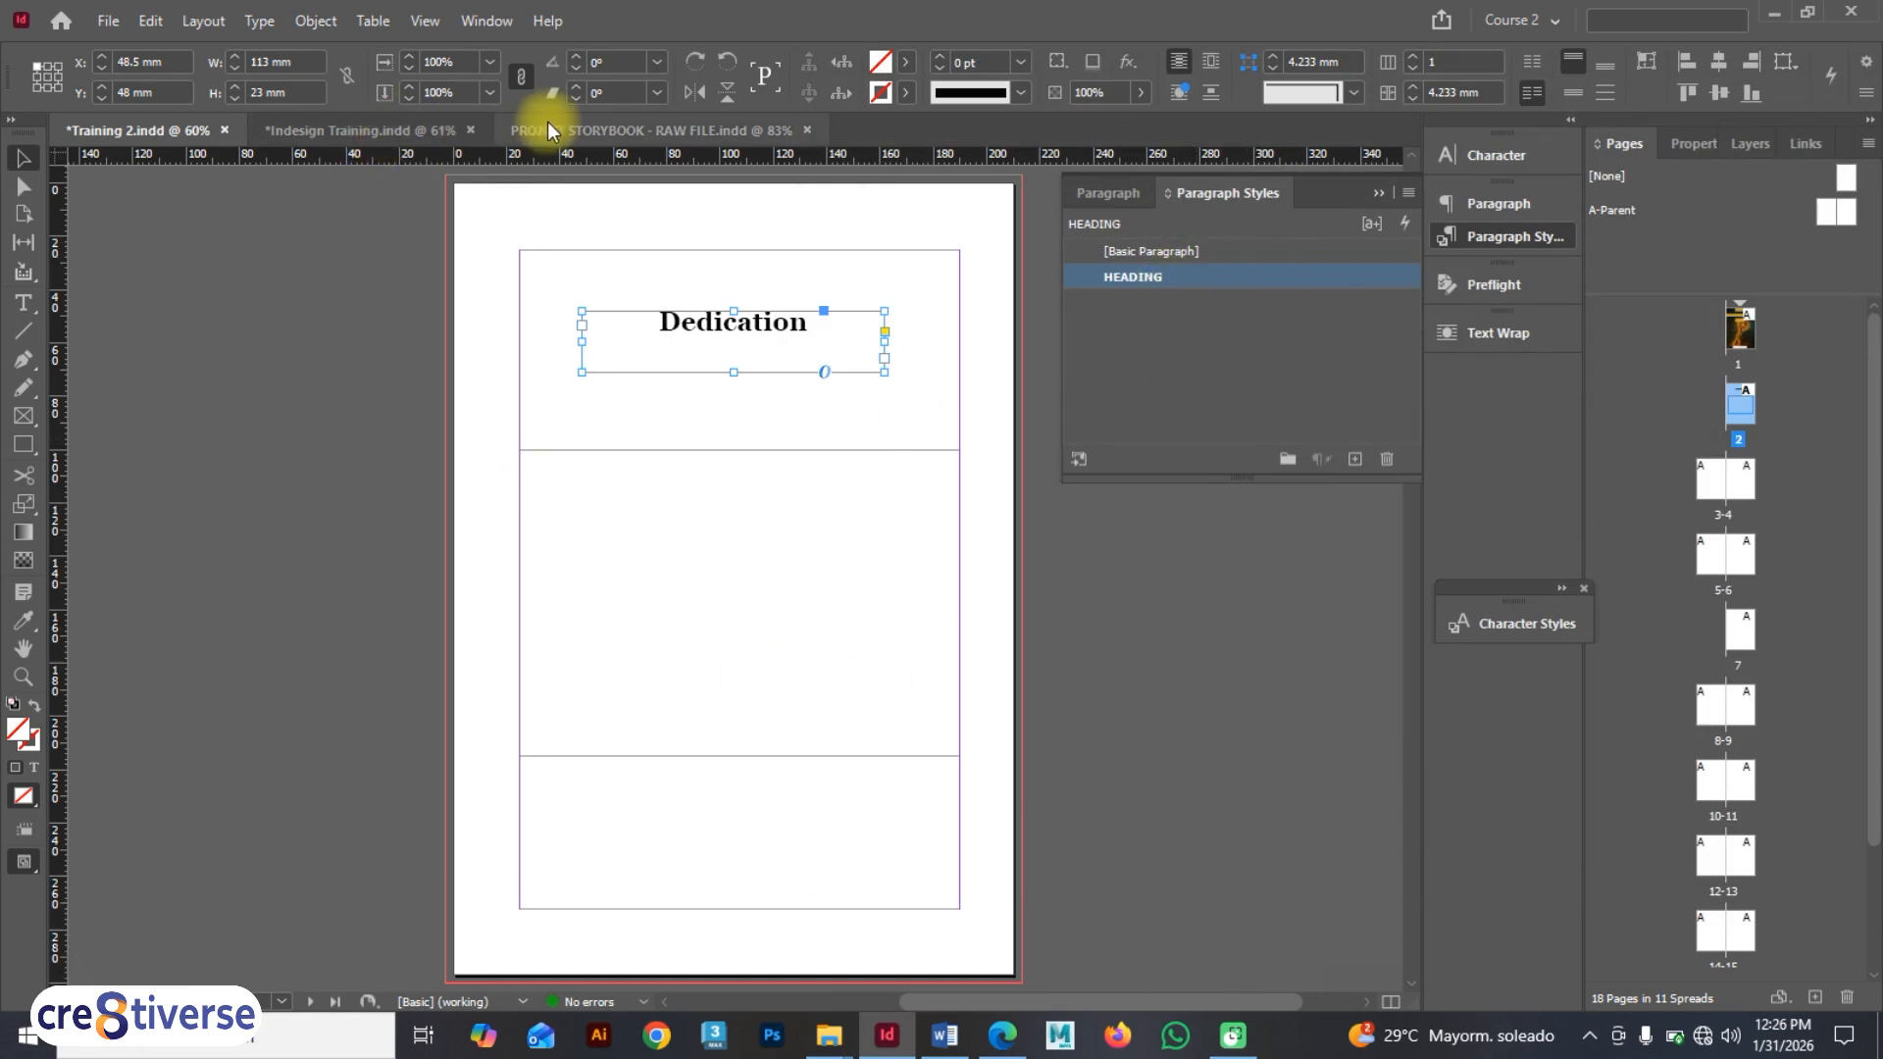
- Examine the contents, dedication and acknowledgments pages in PROJECT STORYBOOK - RAW FILE.indd, and return to Training 2.indd
{"action": "left_click", "coordinate": [627, 129]}
{"action": "scroll", "coordinate": [1791, 613], "scroll_direction": "down", "scroll_amount": 2}
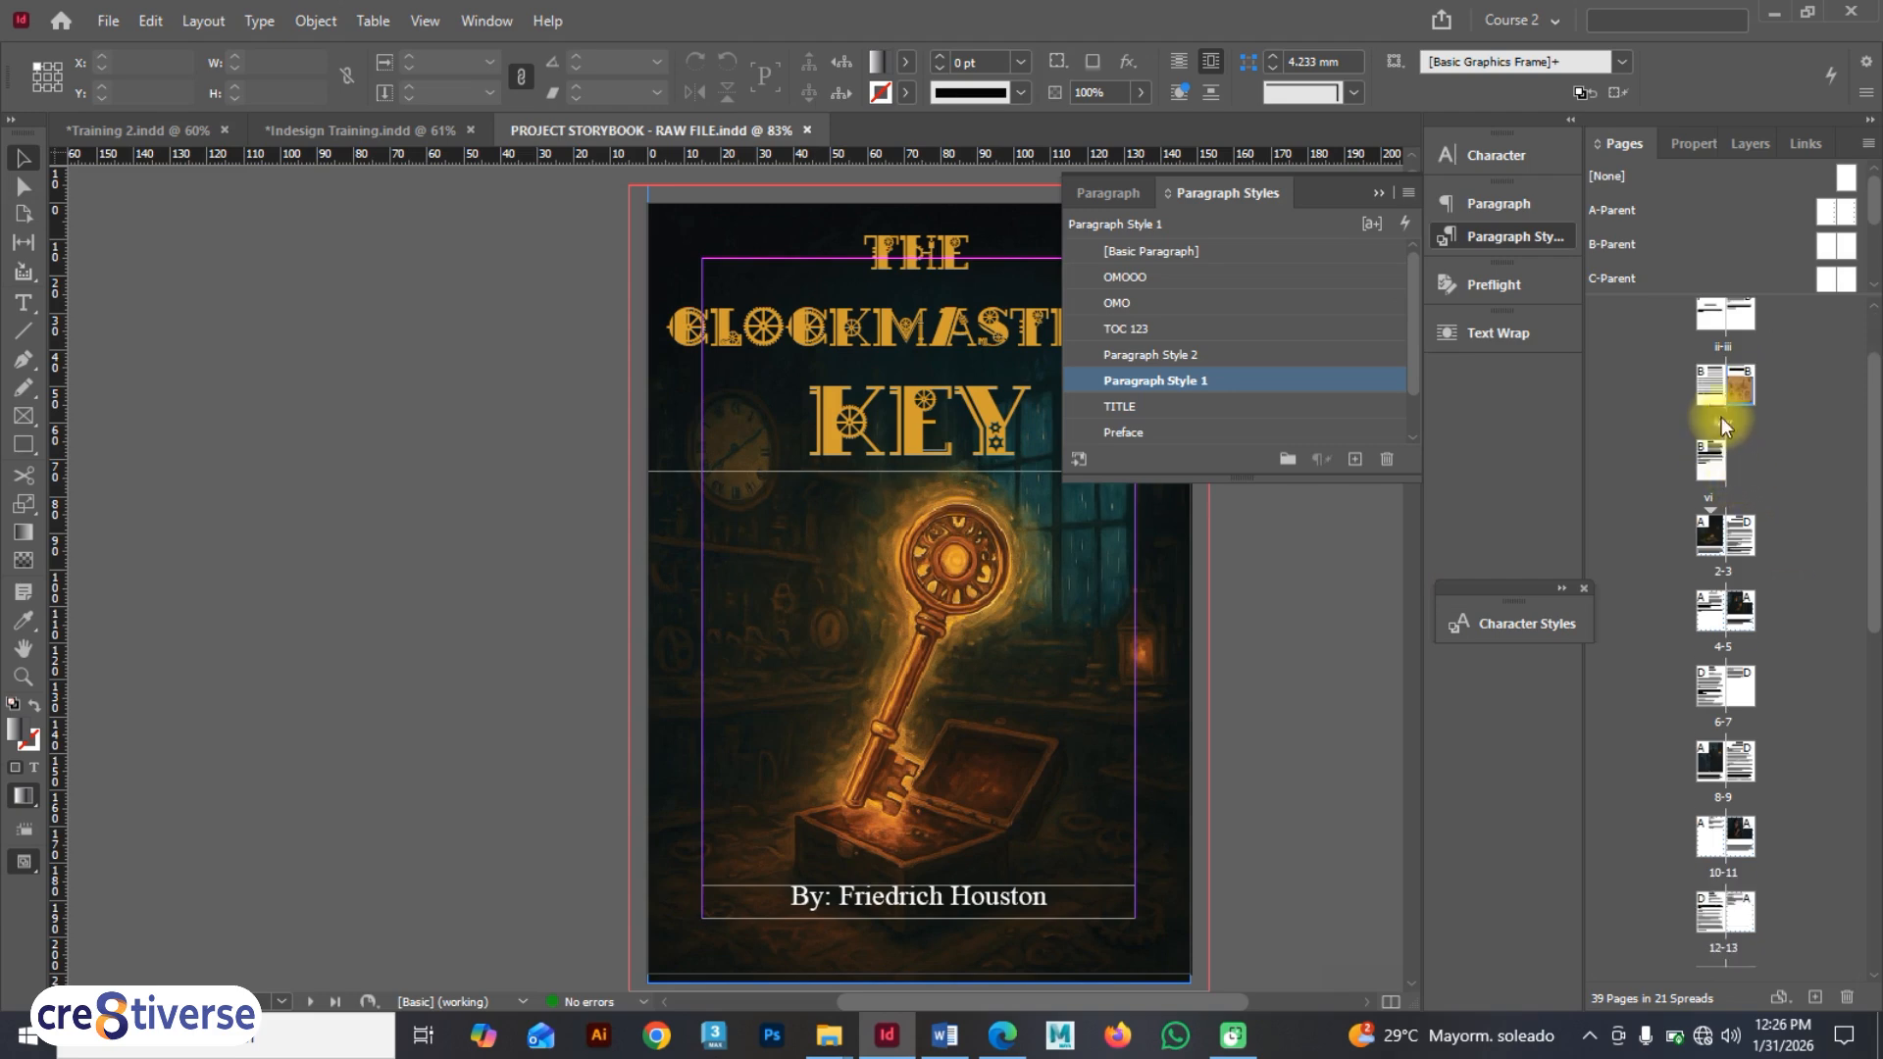
{"action": "double_click", "coordinate": [1714, 397]}
{"action": "scroll", "coordinate": [1726, 382], "scroll_direction": "up", "scroll_amount": 2}
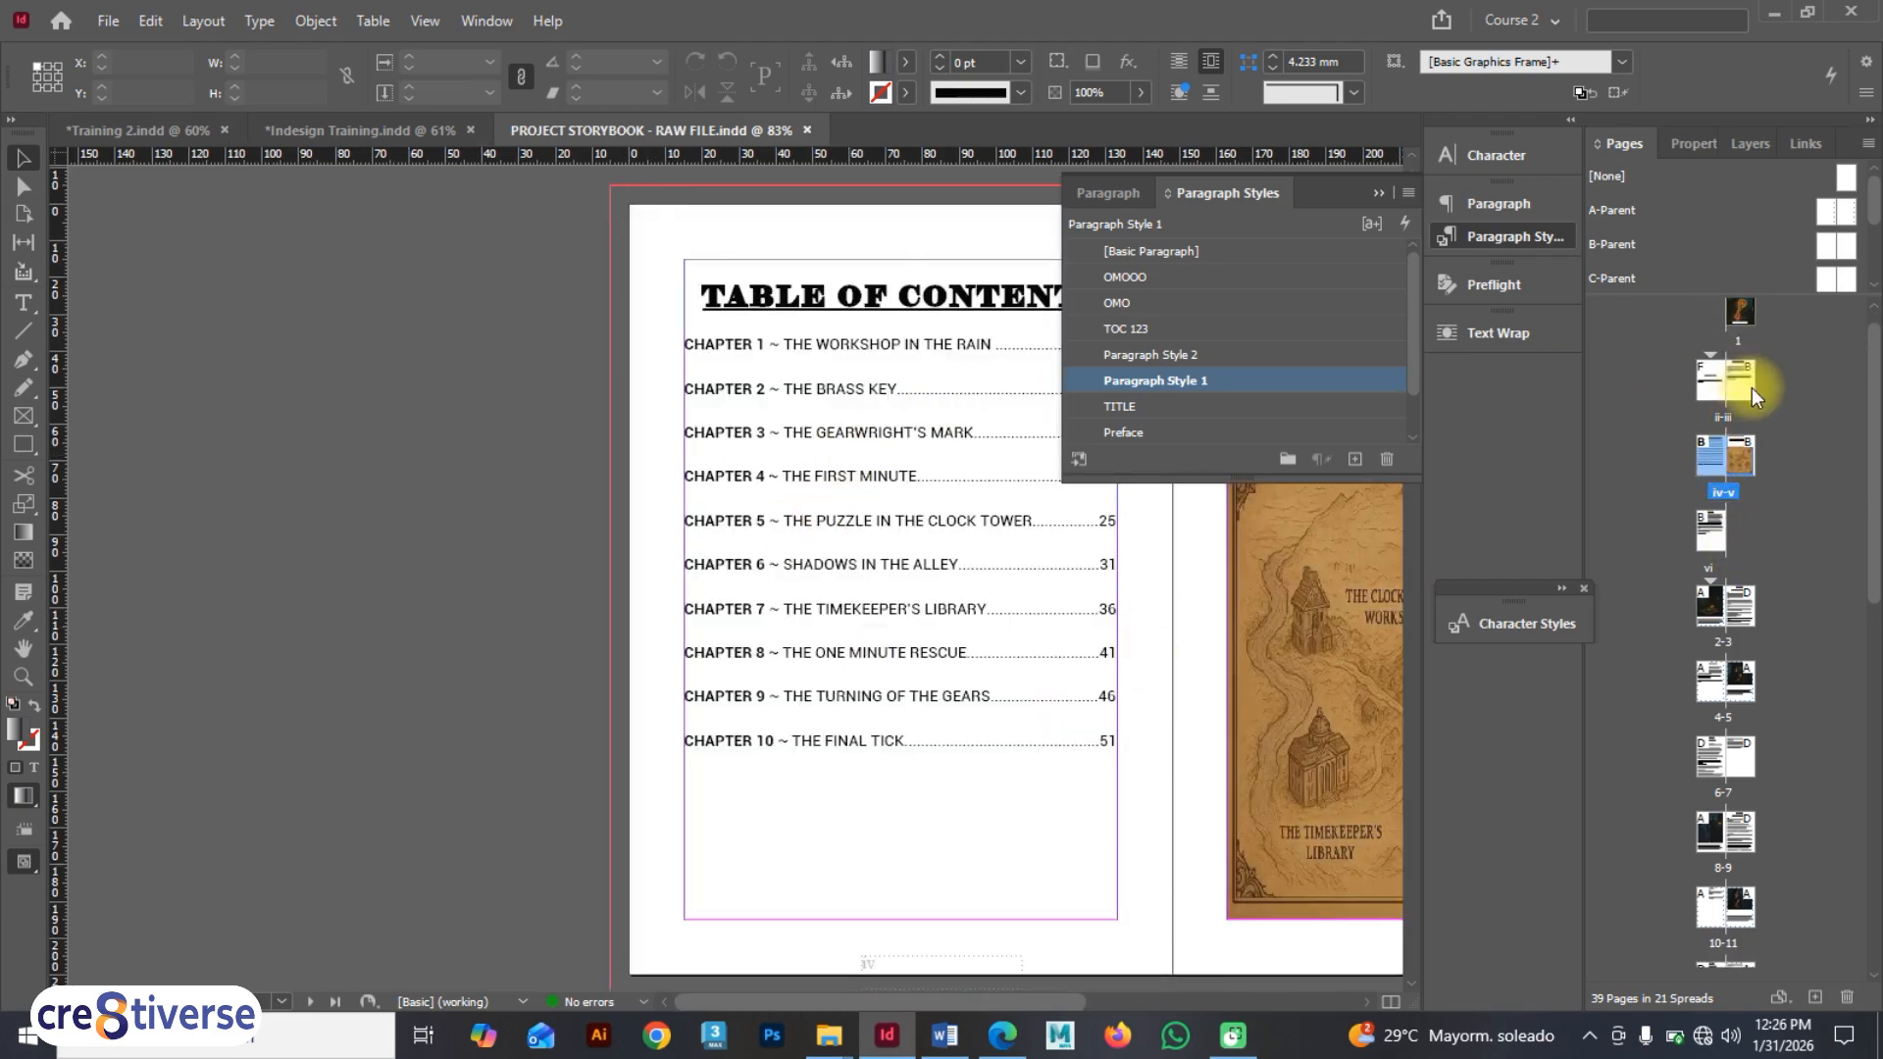
{"action": "double_click", "coordinate": [1752, 393]}
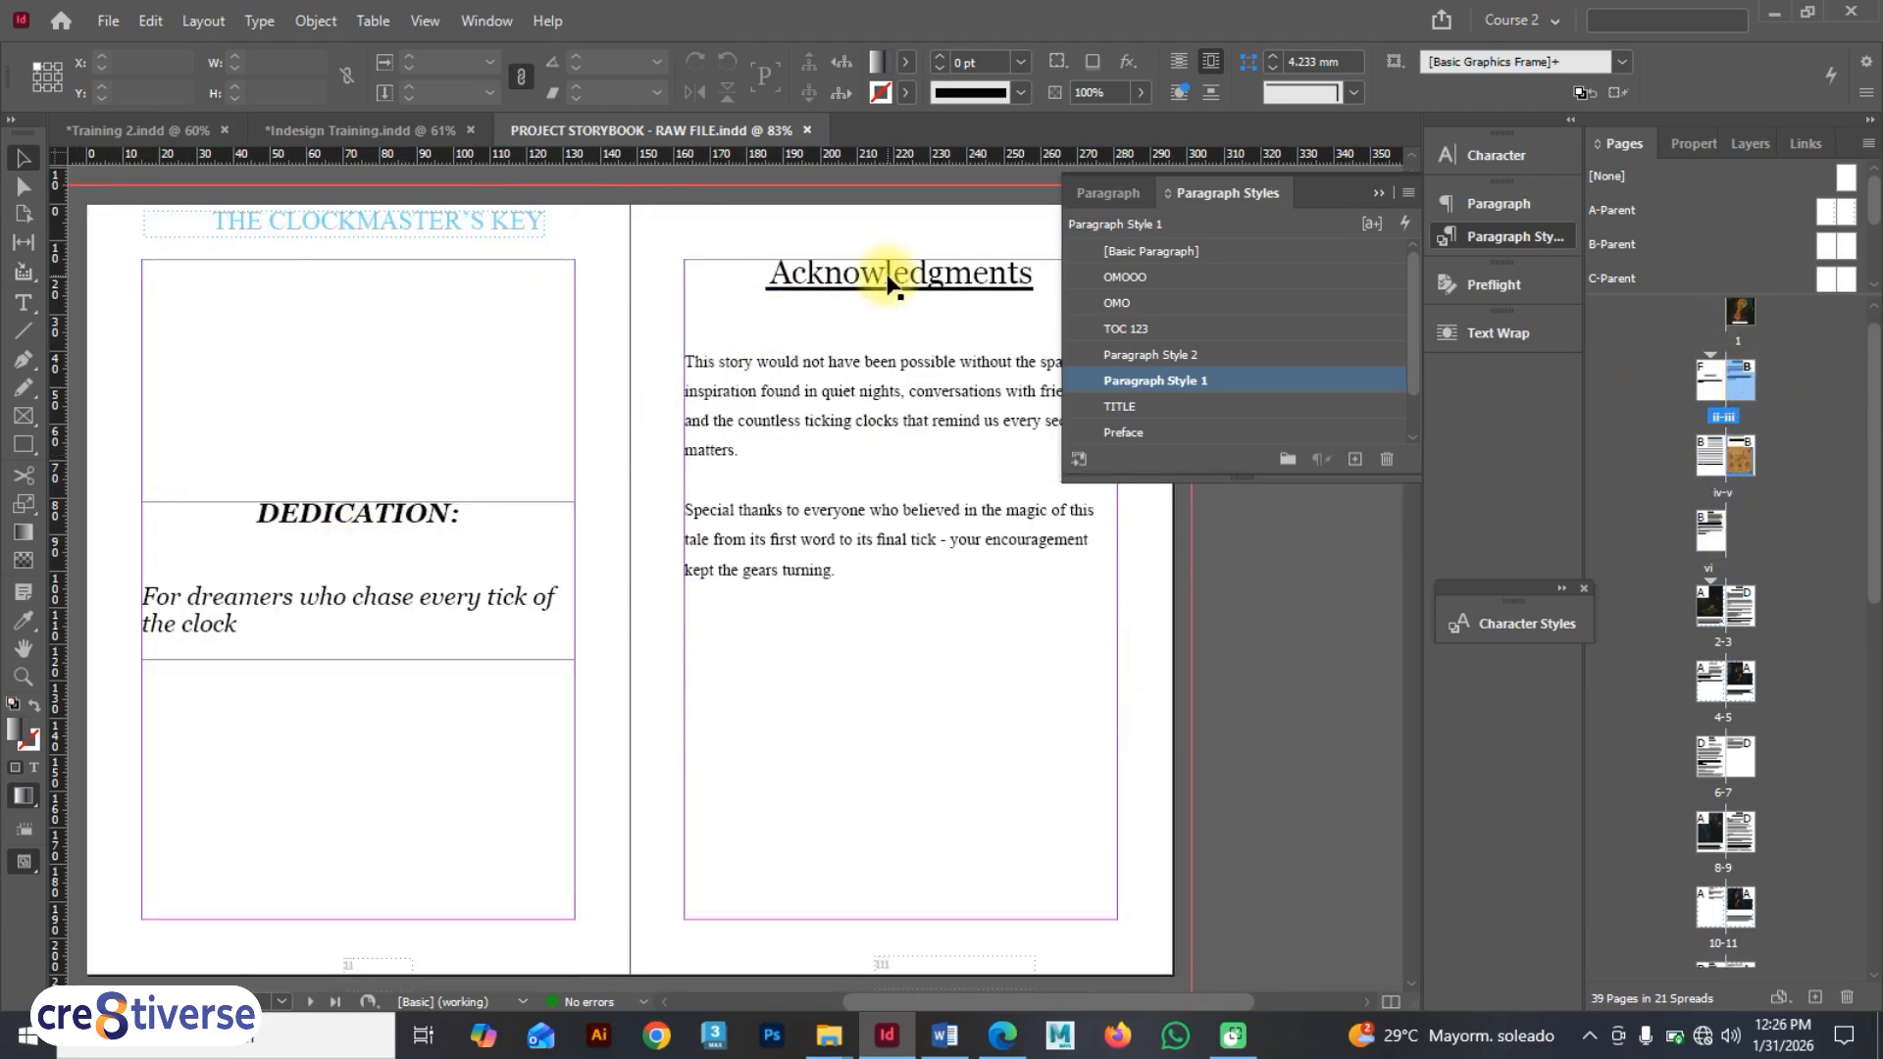
{"action": "left_click", "coordinate": [127, 129]}
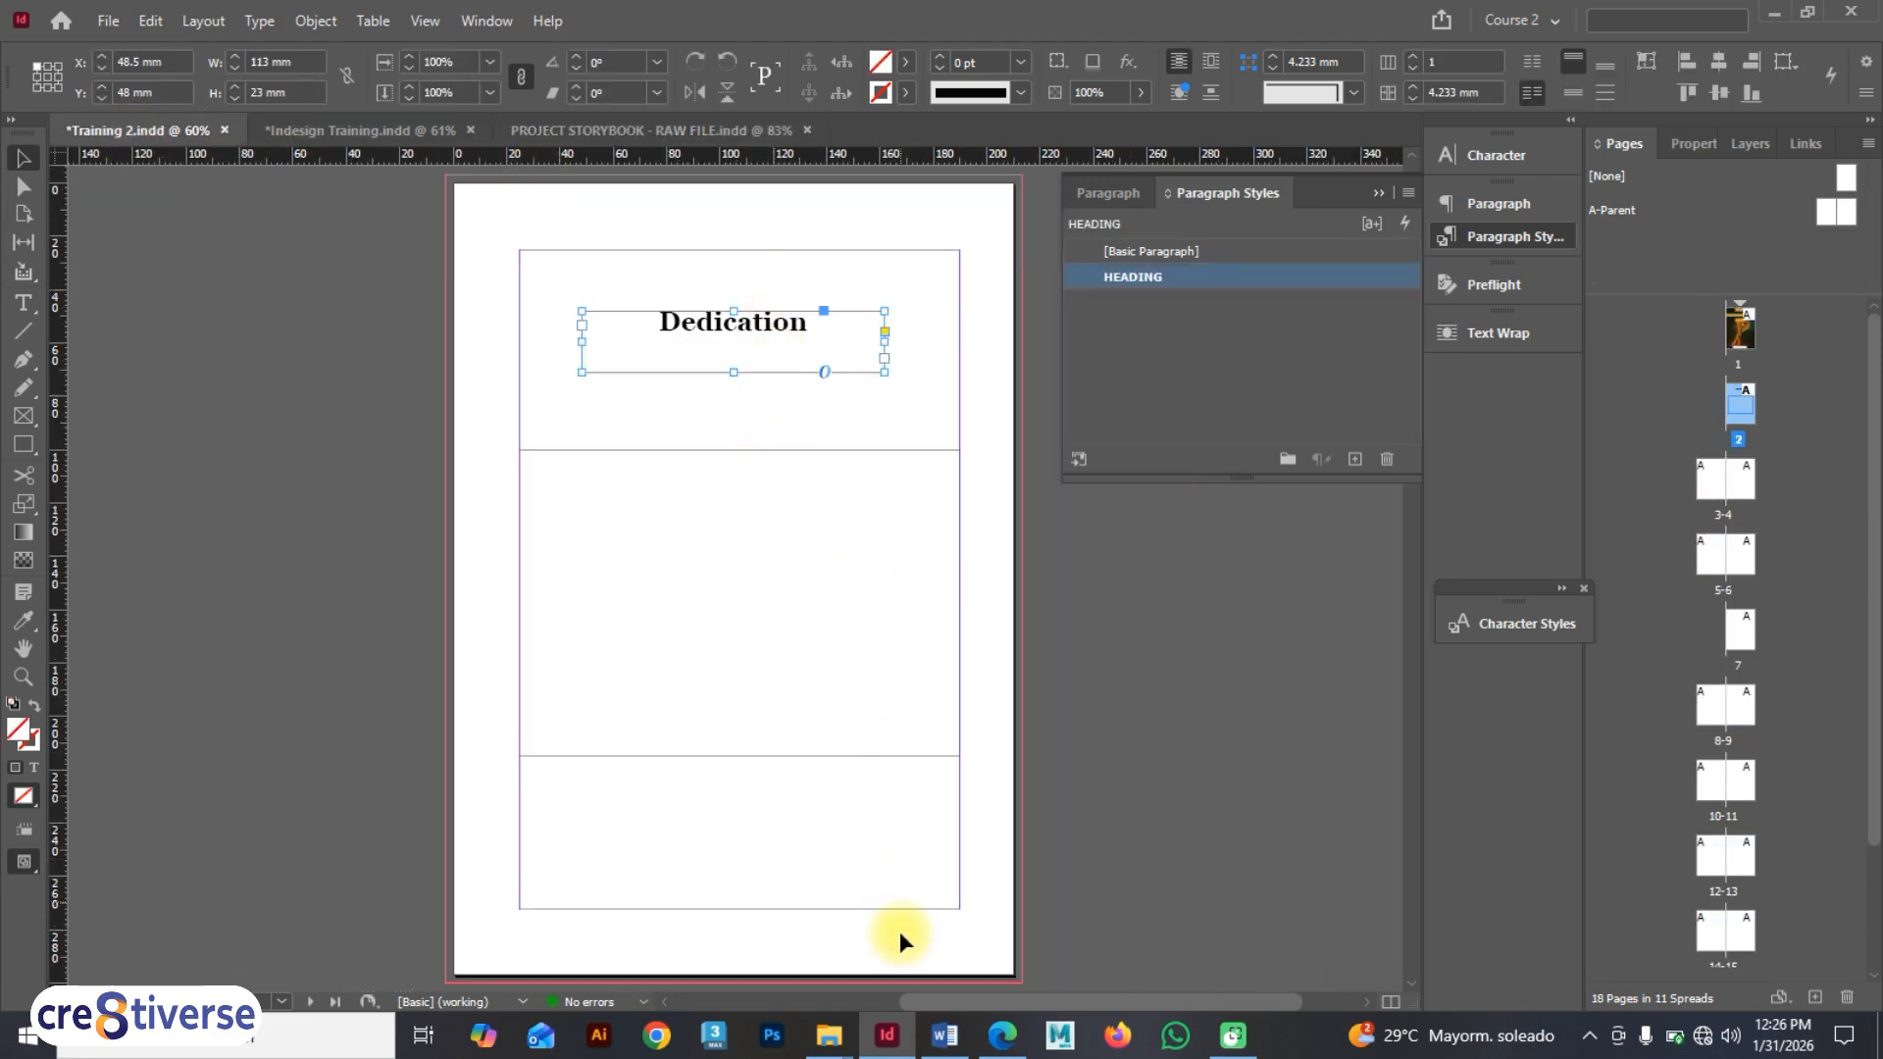
- Switch to the Clock Master Design Brief in Word and copy the dedication paragraph, from "Dedicated to dreamers" to "course of a life"
{"action": "left_click", "coordinate": [946, 1035]}
{"action": "scroll", "coordinate": [530, 815], "scroll_direction": "down", "scroll_amount": 15}
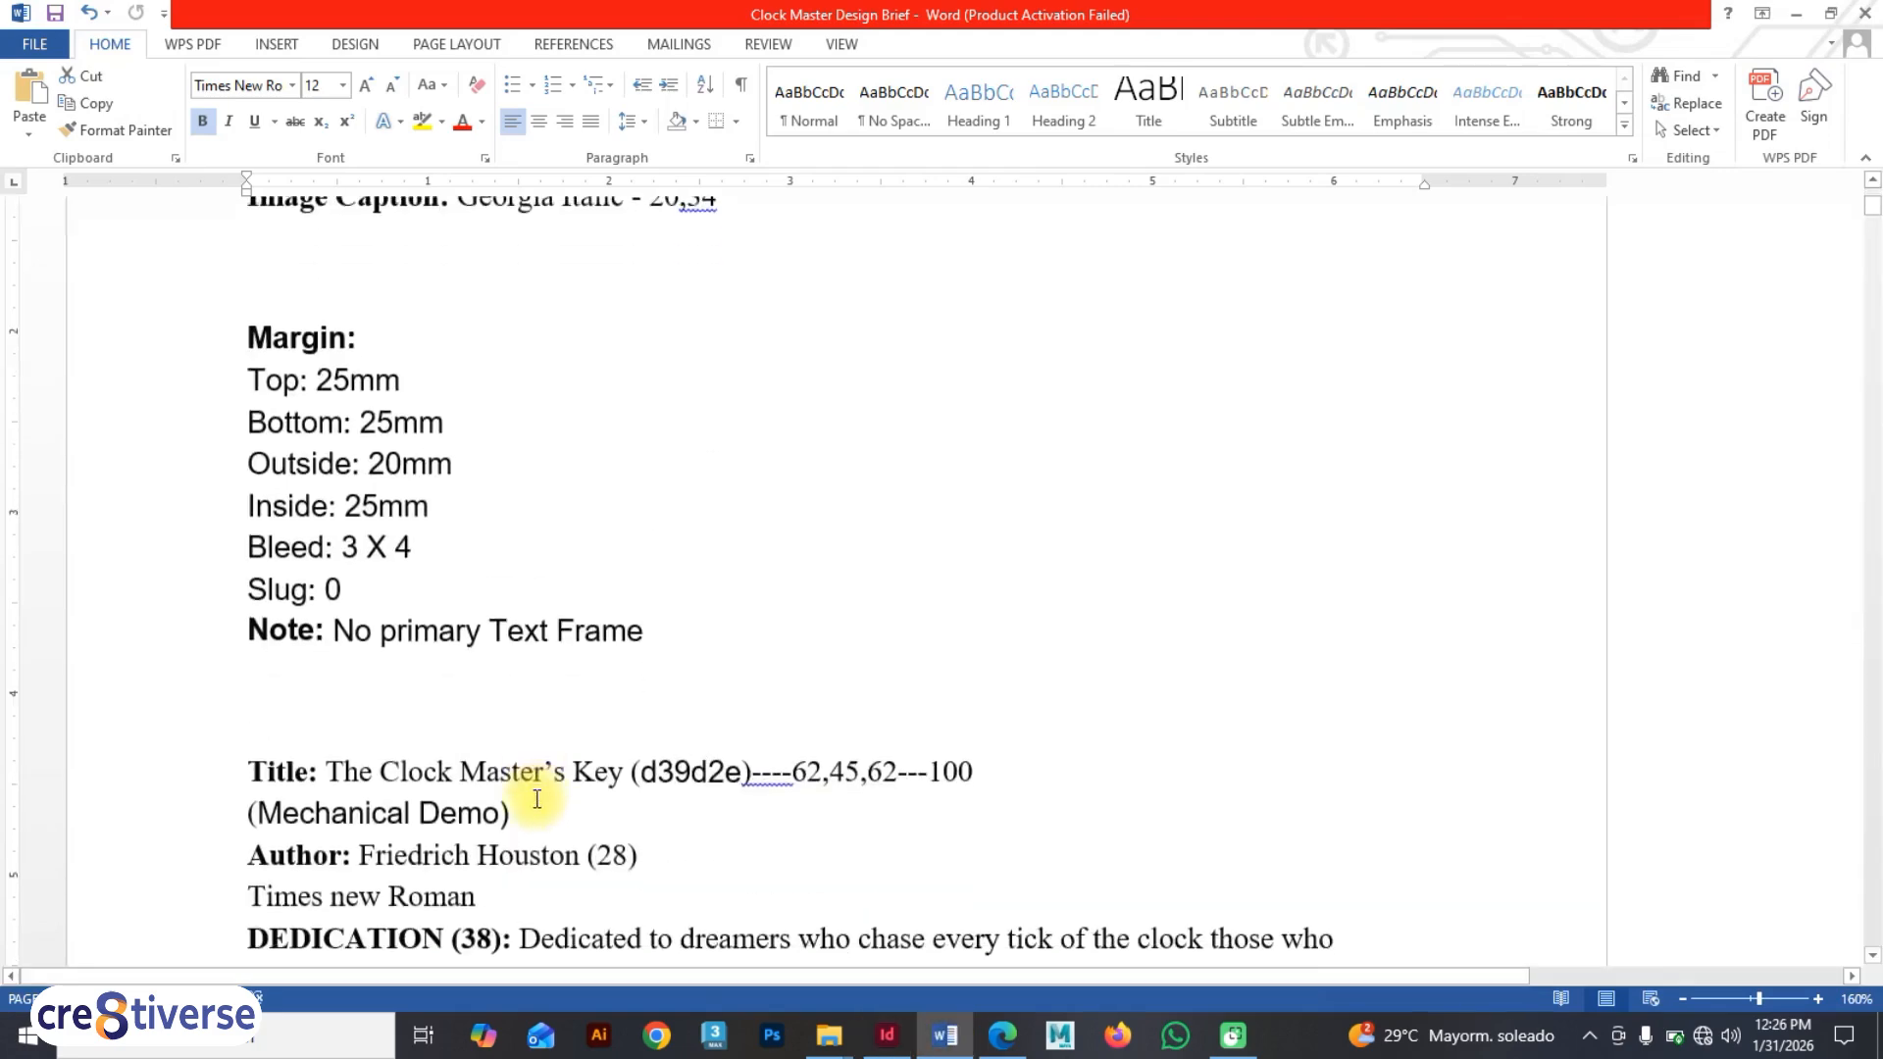
{"action": "scroll", "coordinate": [535, 799], "scroll_direction": "down", "scroll_amount": 1}
{"action": "scroll", "coordinate": [820, 651], "scroll_direction": "up", "scroll_amount": 2}
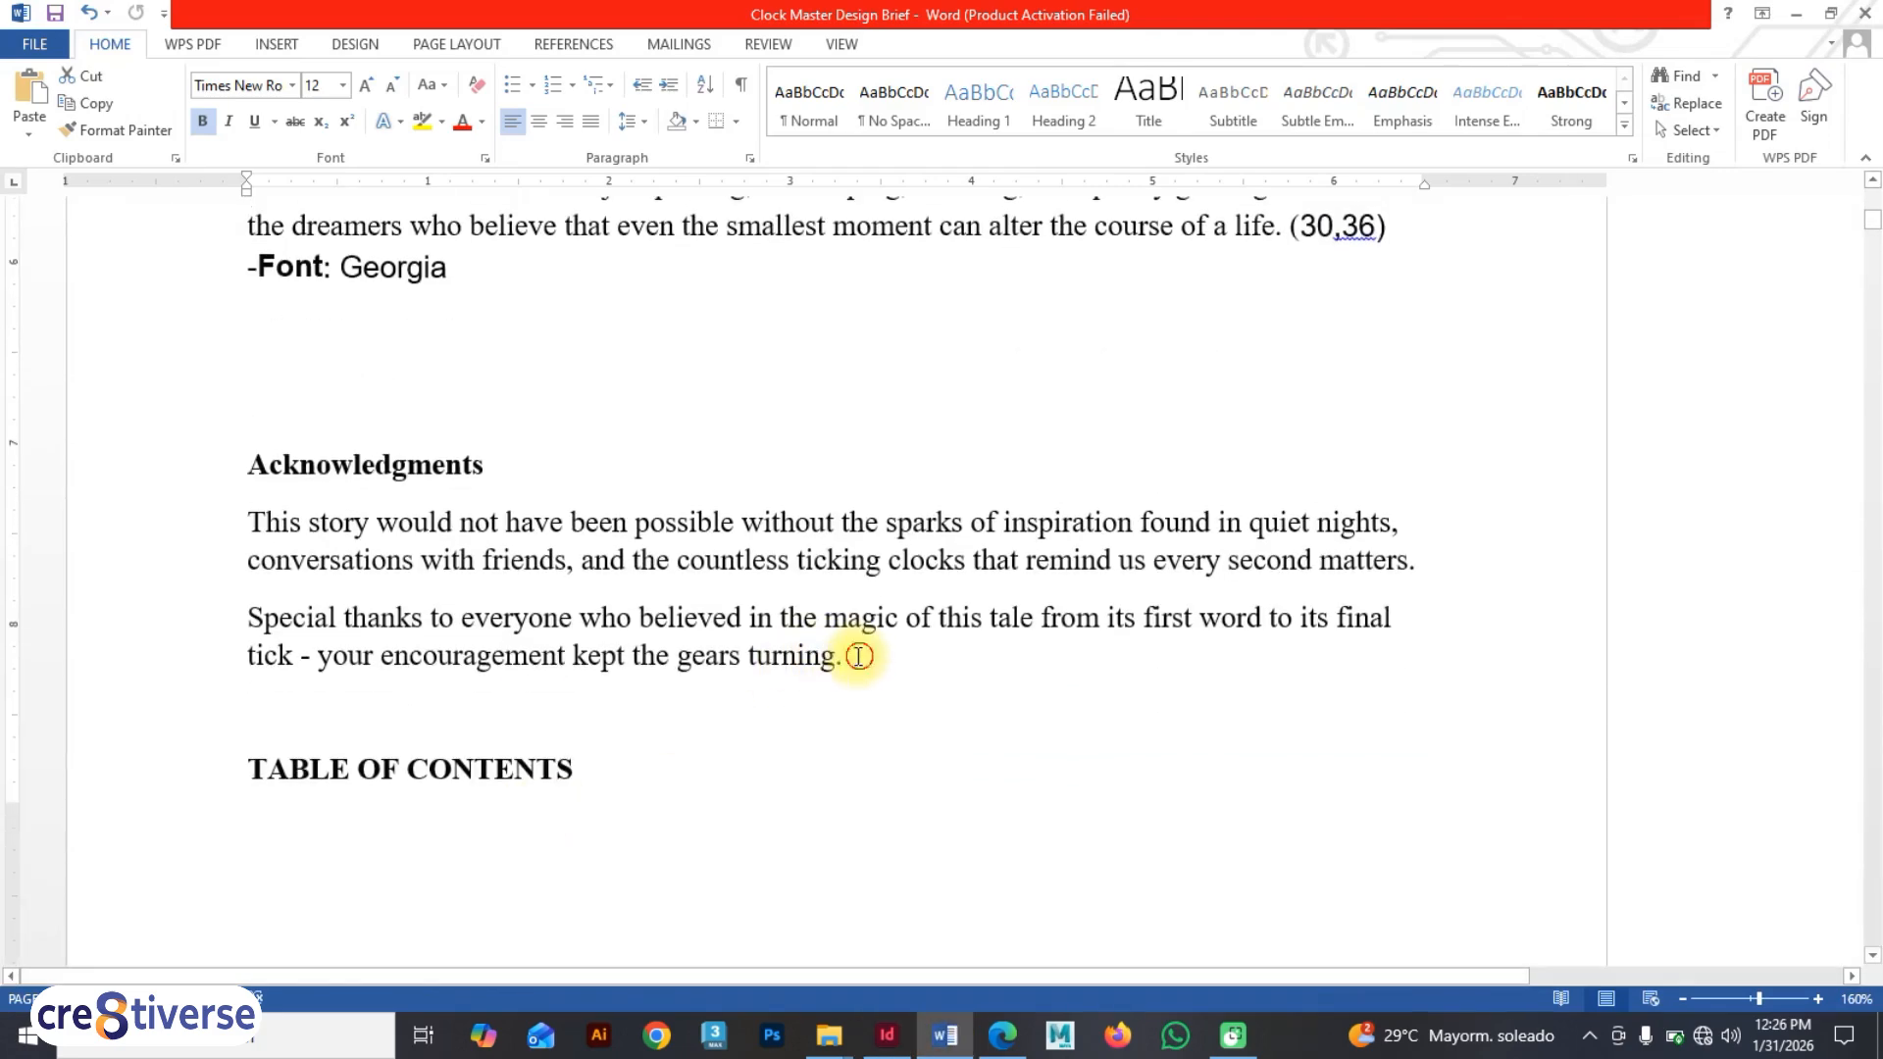
{"action": "left_click_drag", "start_coordinate": [851, 652], "coordinate": [343, 556]}
{"action": "scroll", "coordinate": [433, 686], "scroll_direction": "up", "scroll_amount": 3}
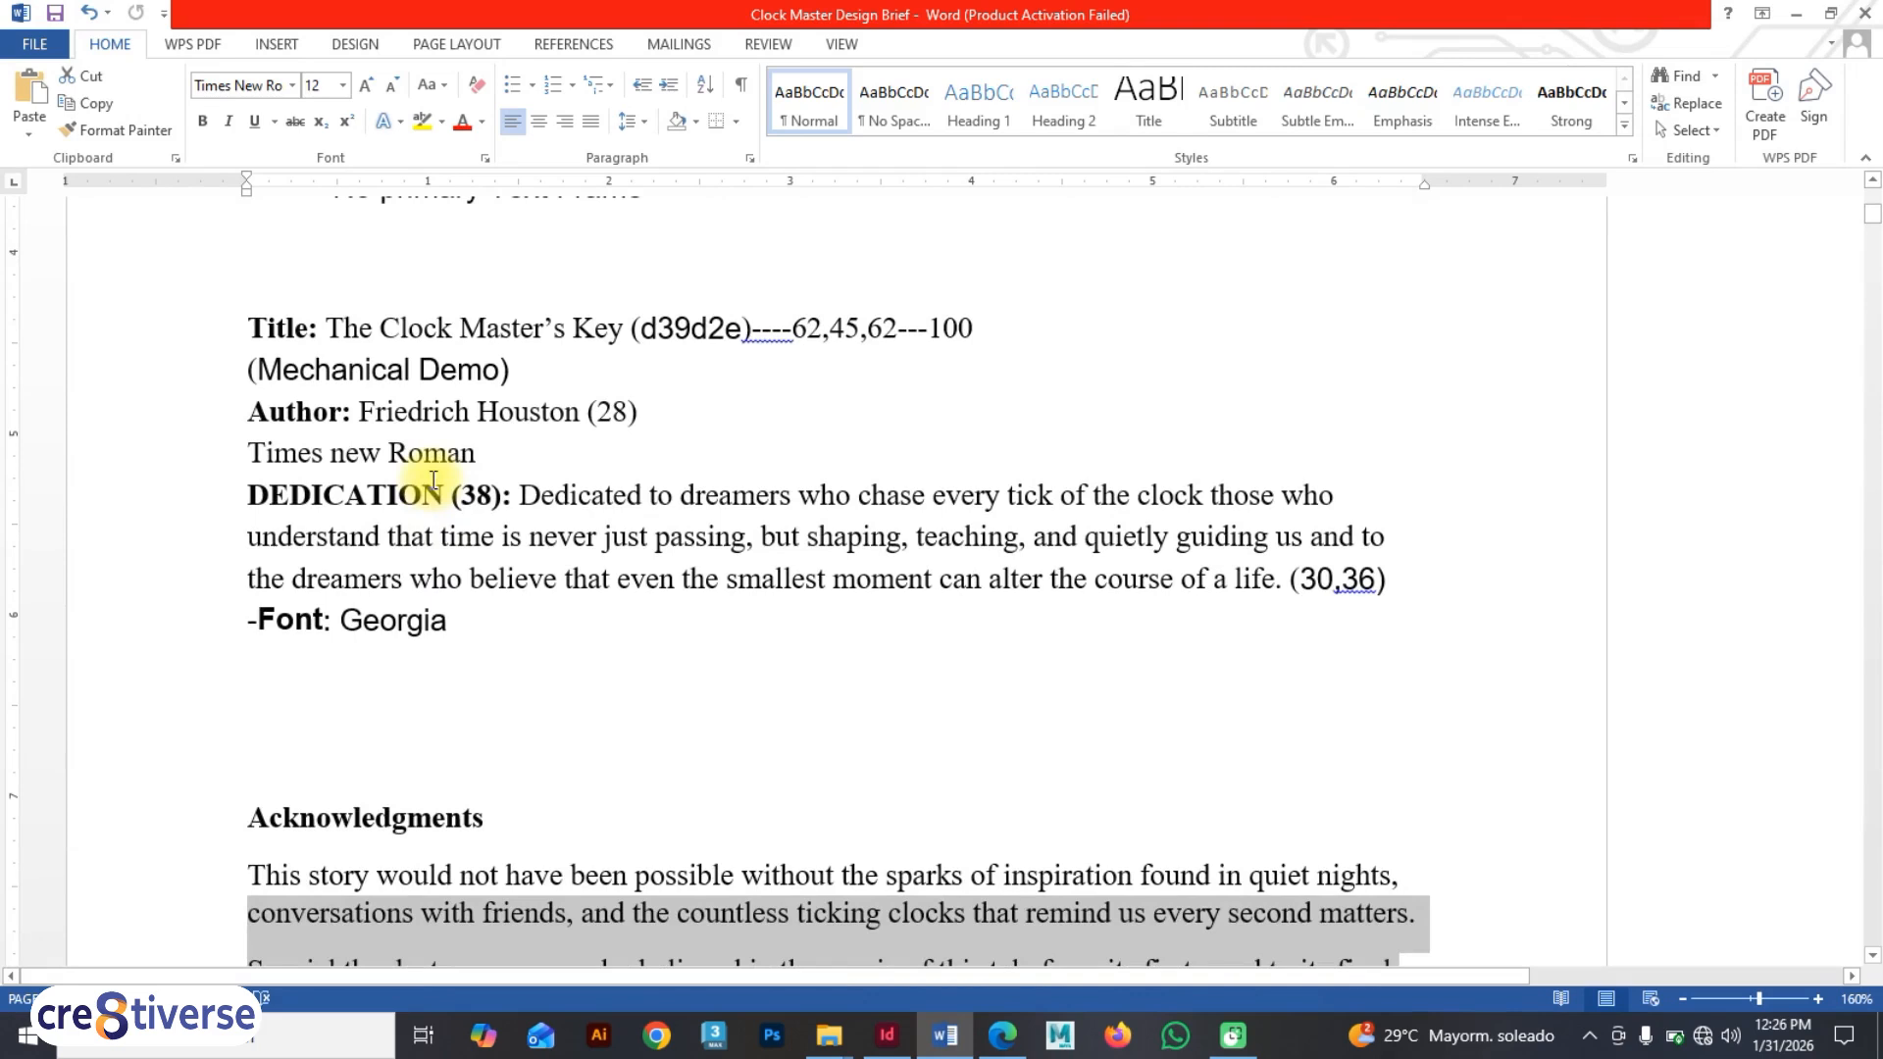
{"action": "left_click_drag", "start_coordinate": [520, 494], "coordinate": [1282, 576]}
{"action": "right_click", "coordinate": [1036, 527]}
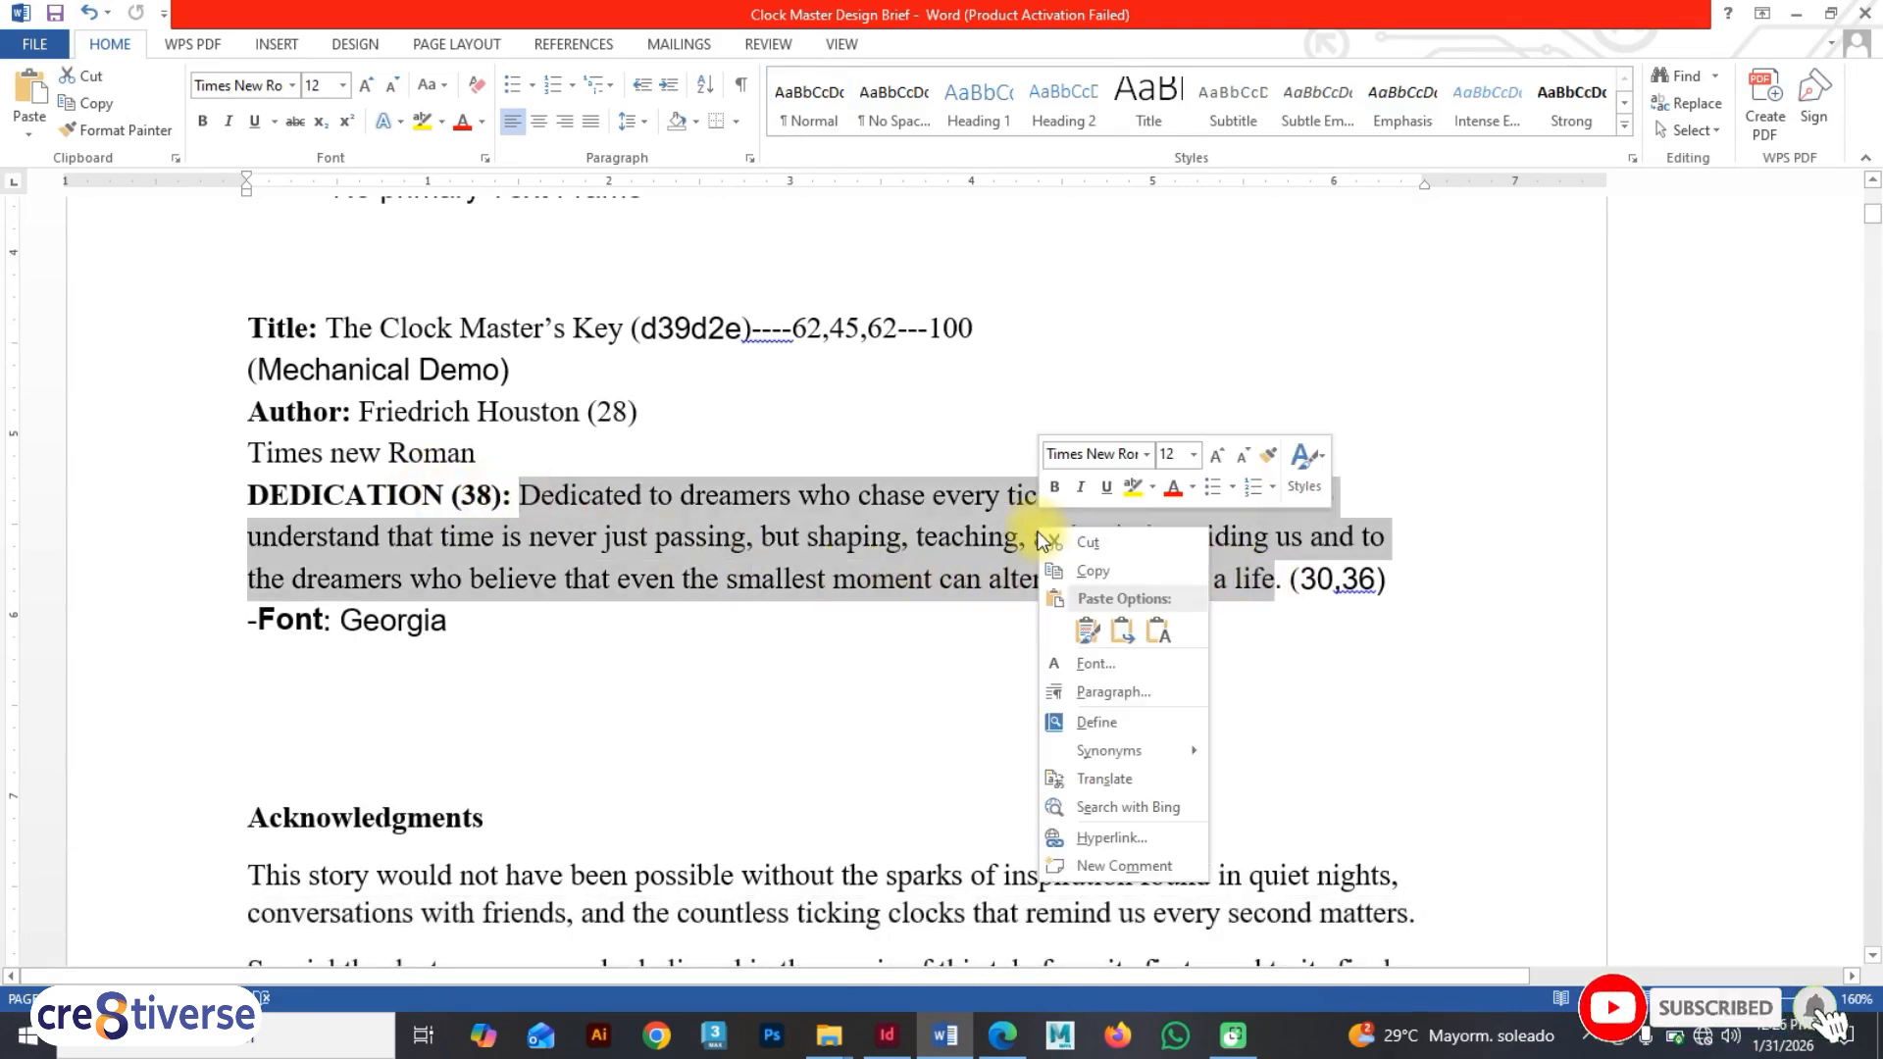
{"action": "left_click", "coordinate": [1092, 576]}
- Return to Training 2.indd in InDesign and paste the dedication paragraph into the empty text frame below the Dedication heading
{"action": "key", "text": "alt+Tab"}
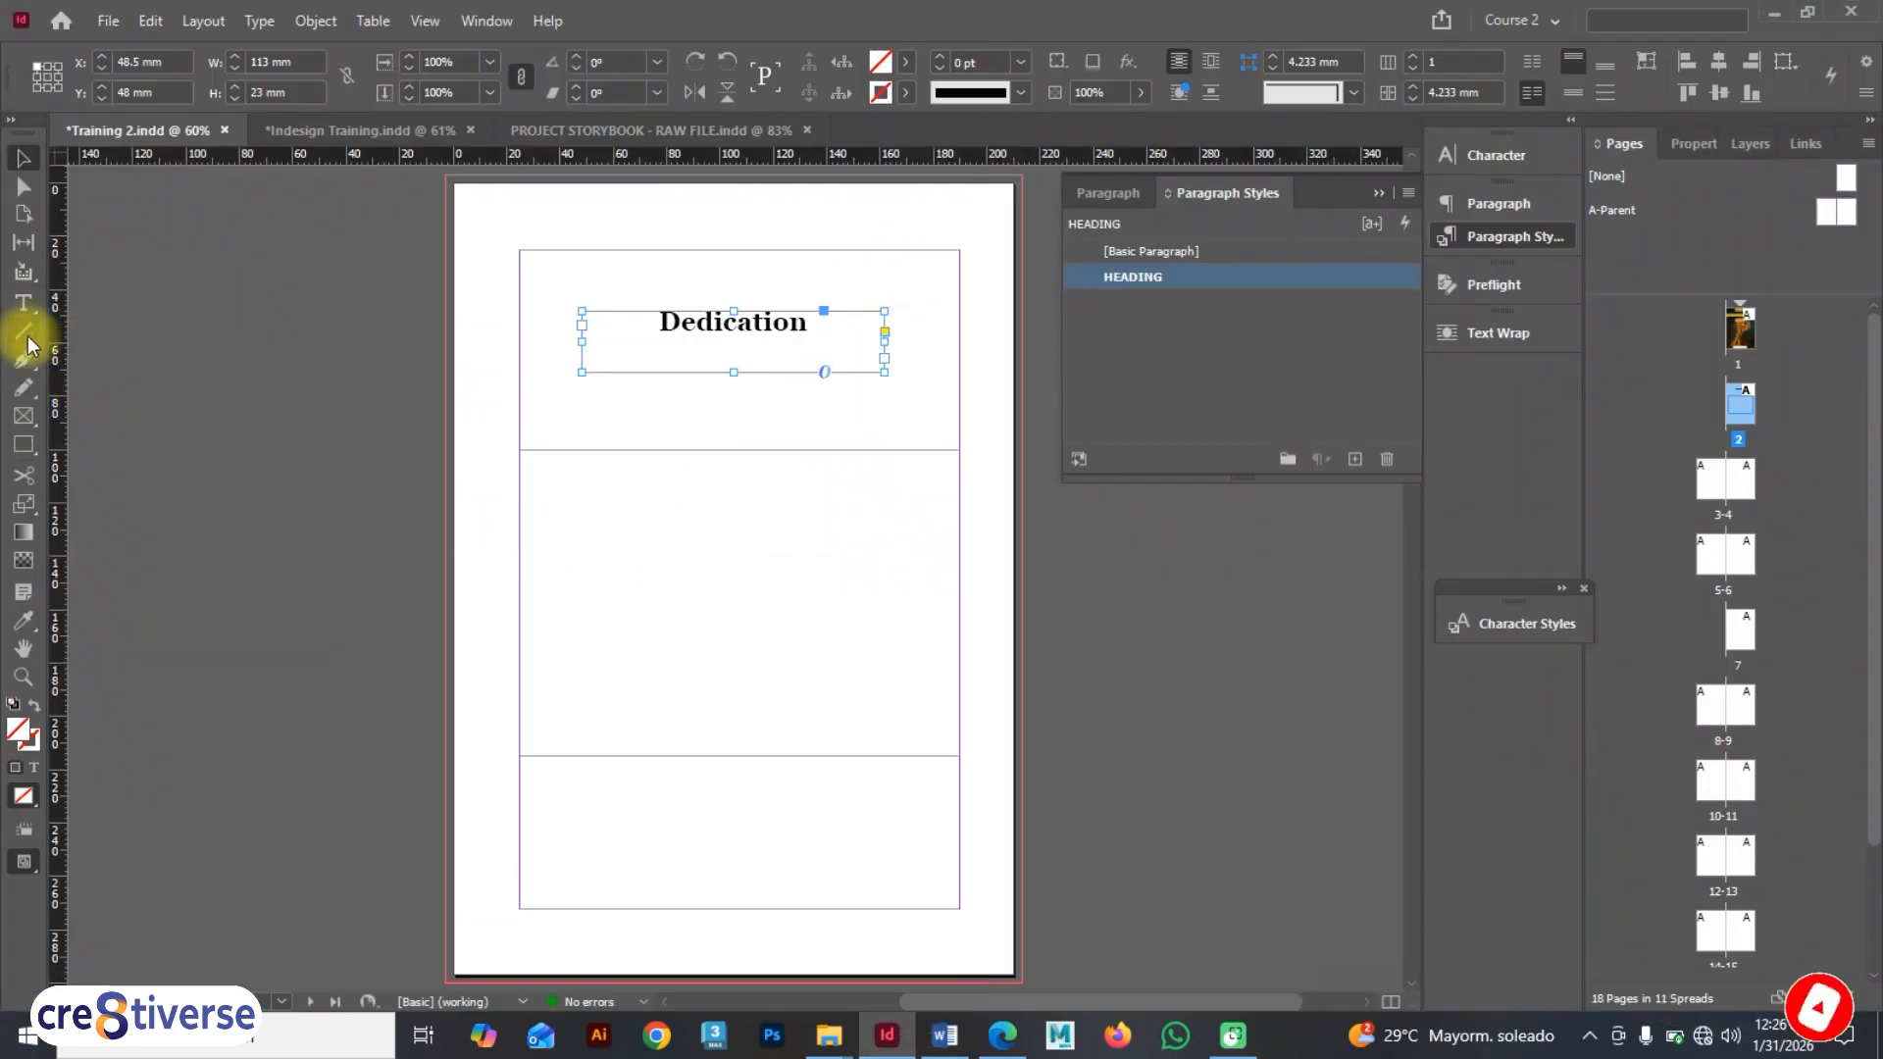
{"action": "left_click", "coordinate": [23, 303]}
{"action": "left_click", "coordinate": [582, 511]}
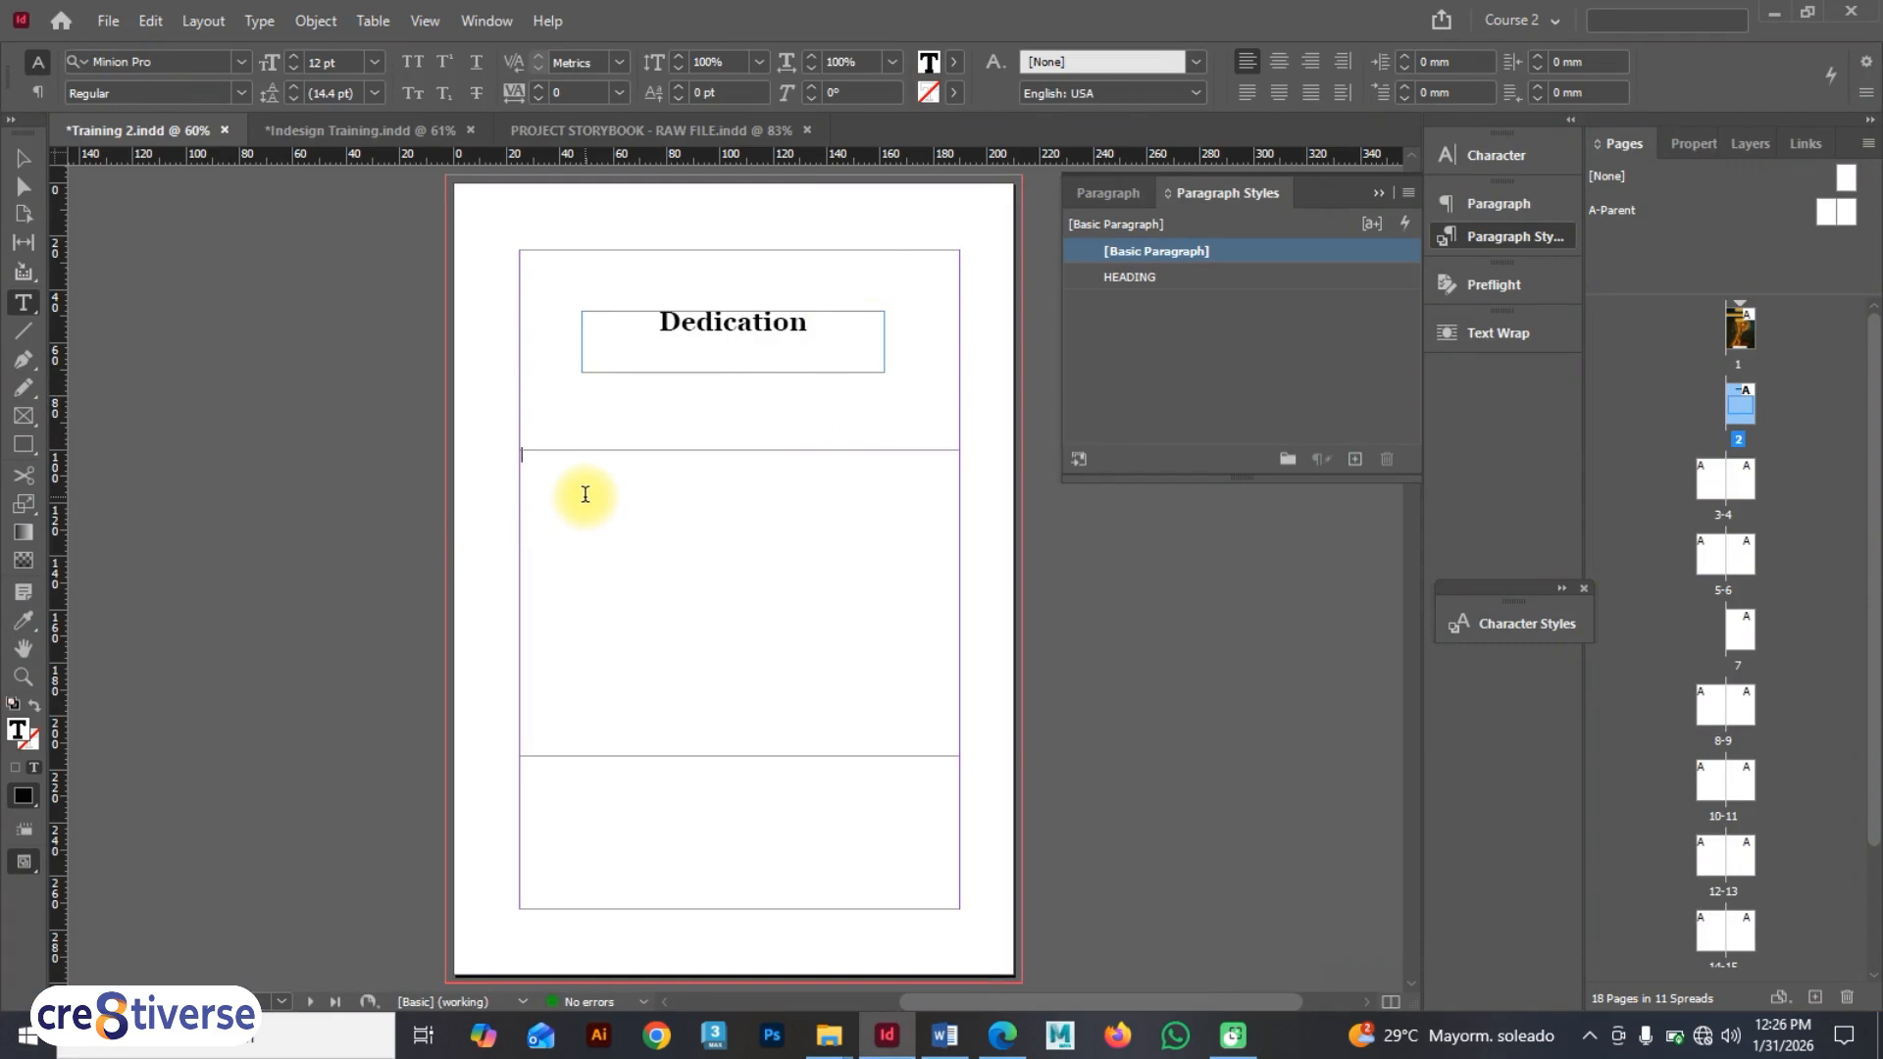
{"action": "key", "text": "ctrl+v"}
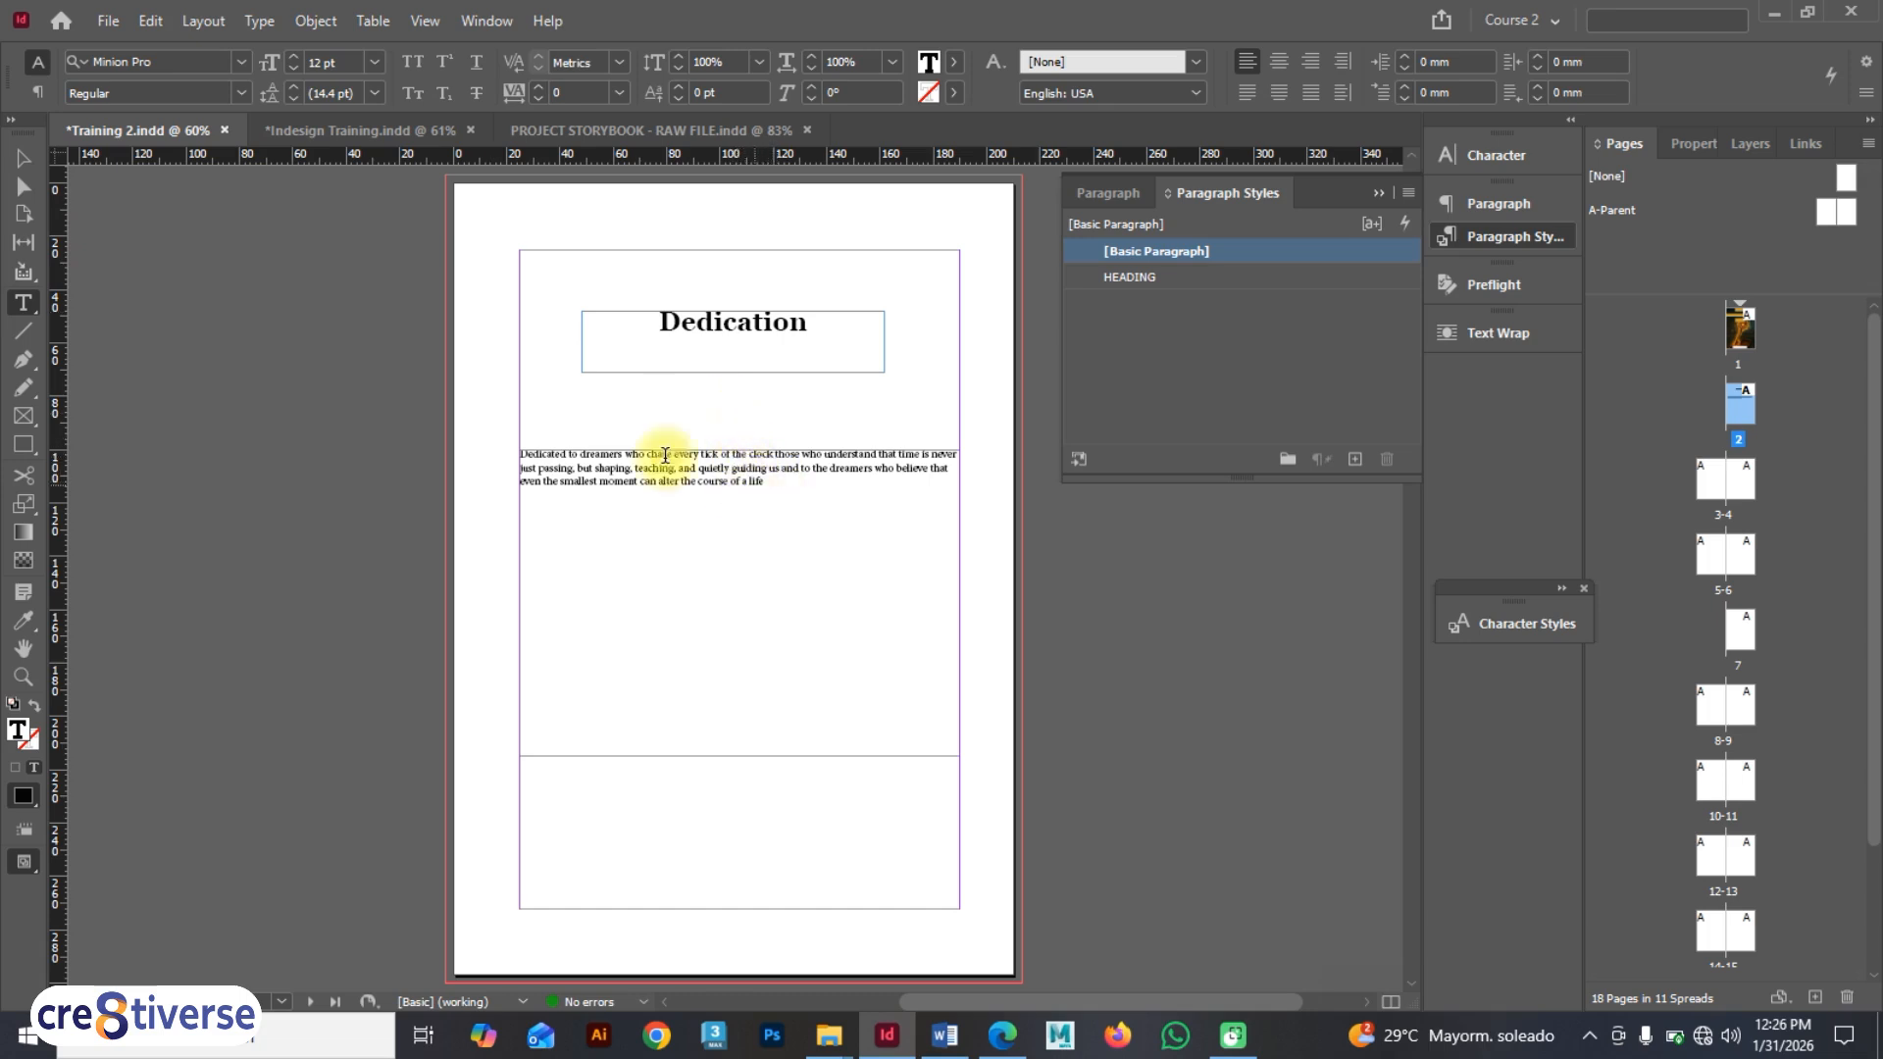
- Create a new paragraph style and apply it to the text frame holding the dedication paragraph
{"action": "left_click", "coordinate": [24, 158]}
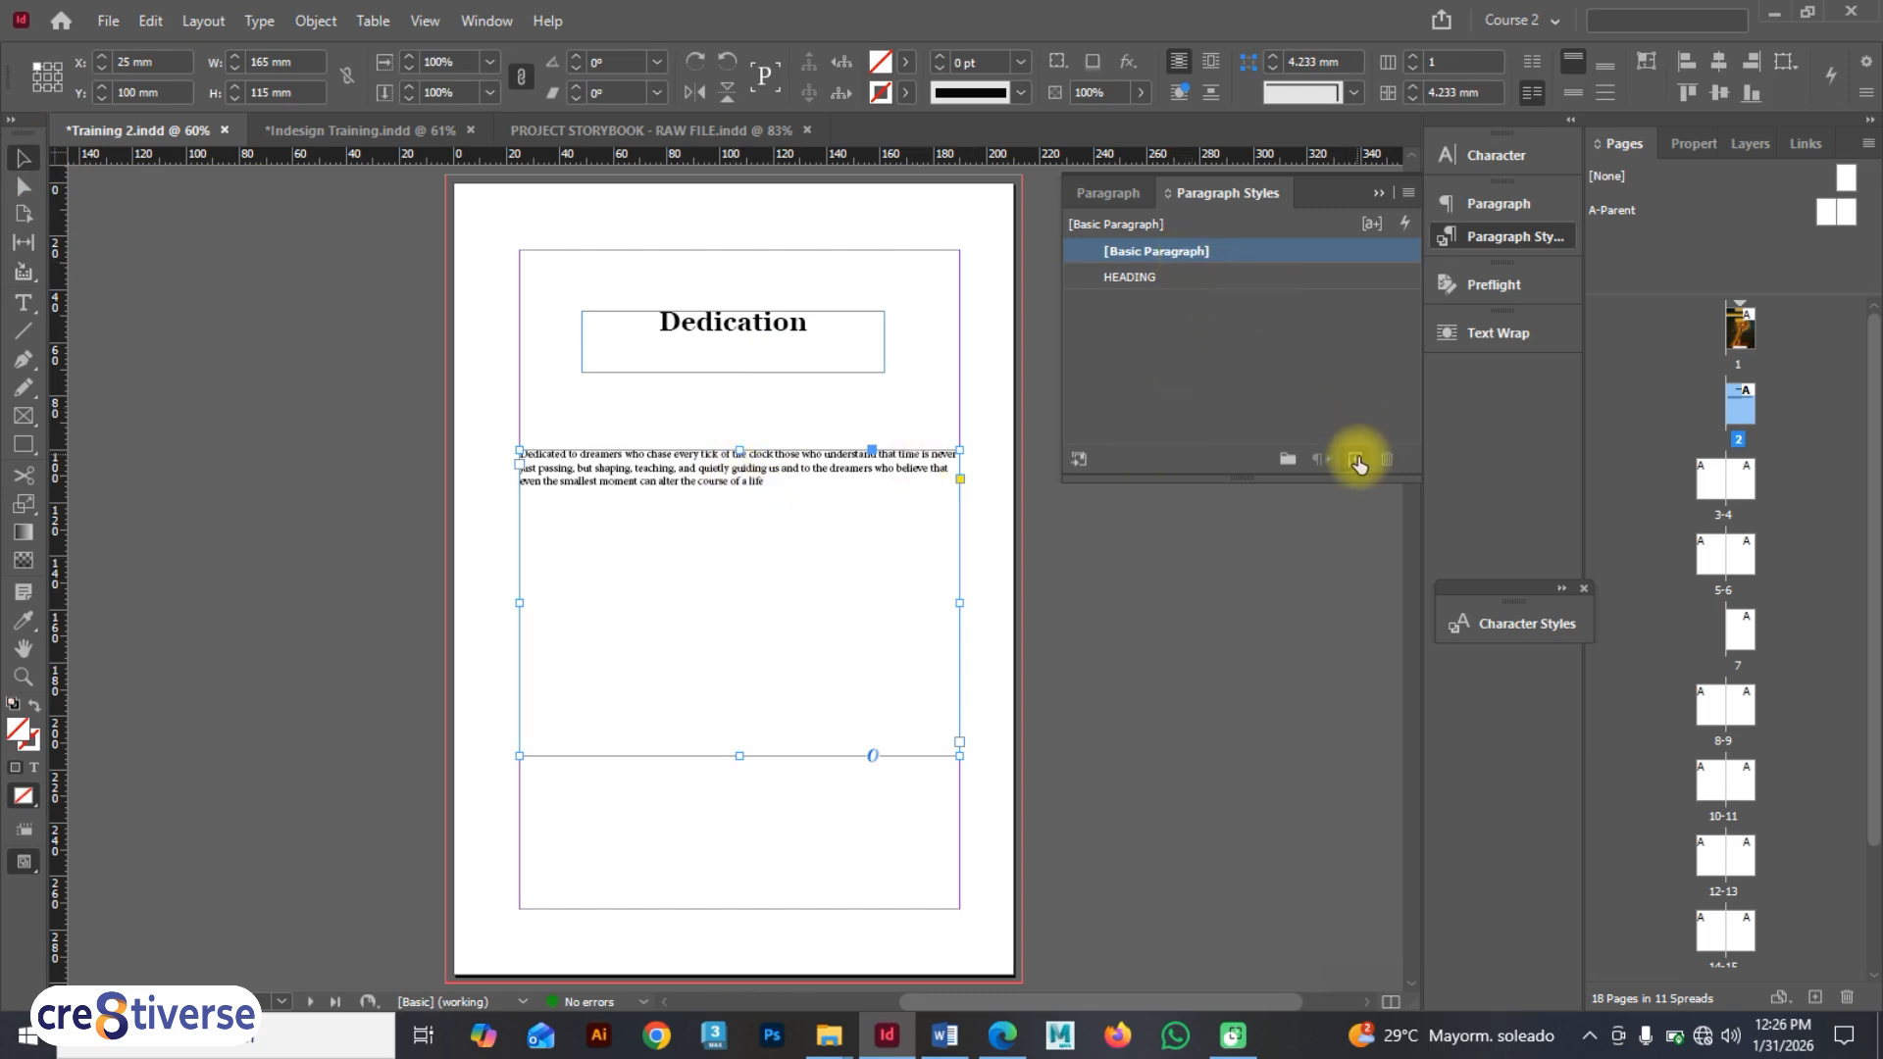
{"action": "left_click", "coordinate": [1357, 461]}
{"action": "left_click", "coordinate": [1225, 282]}
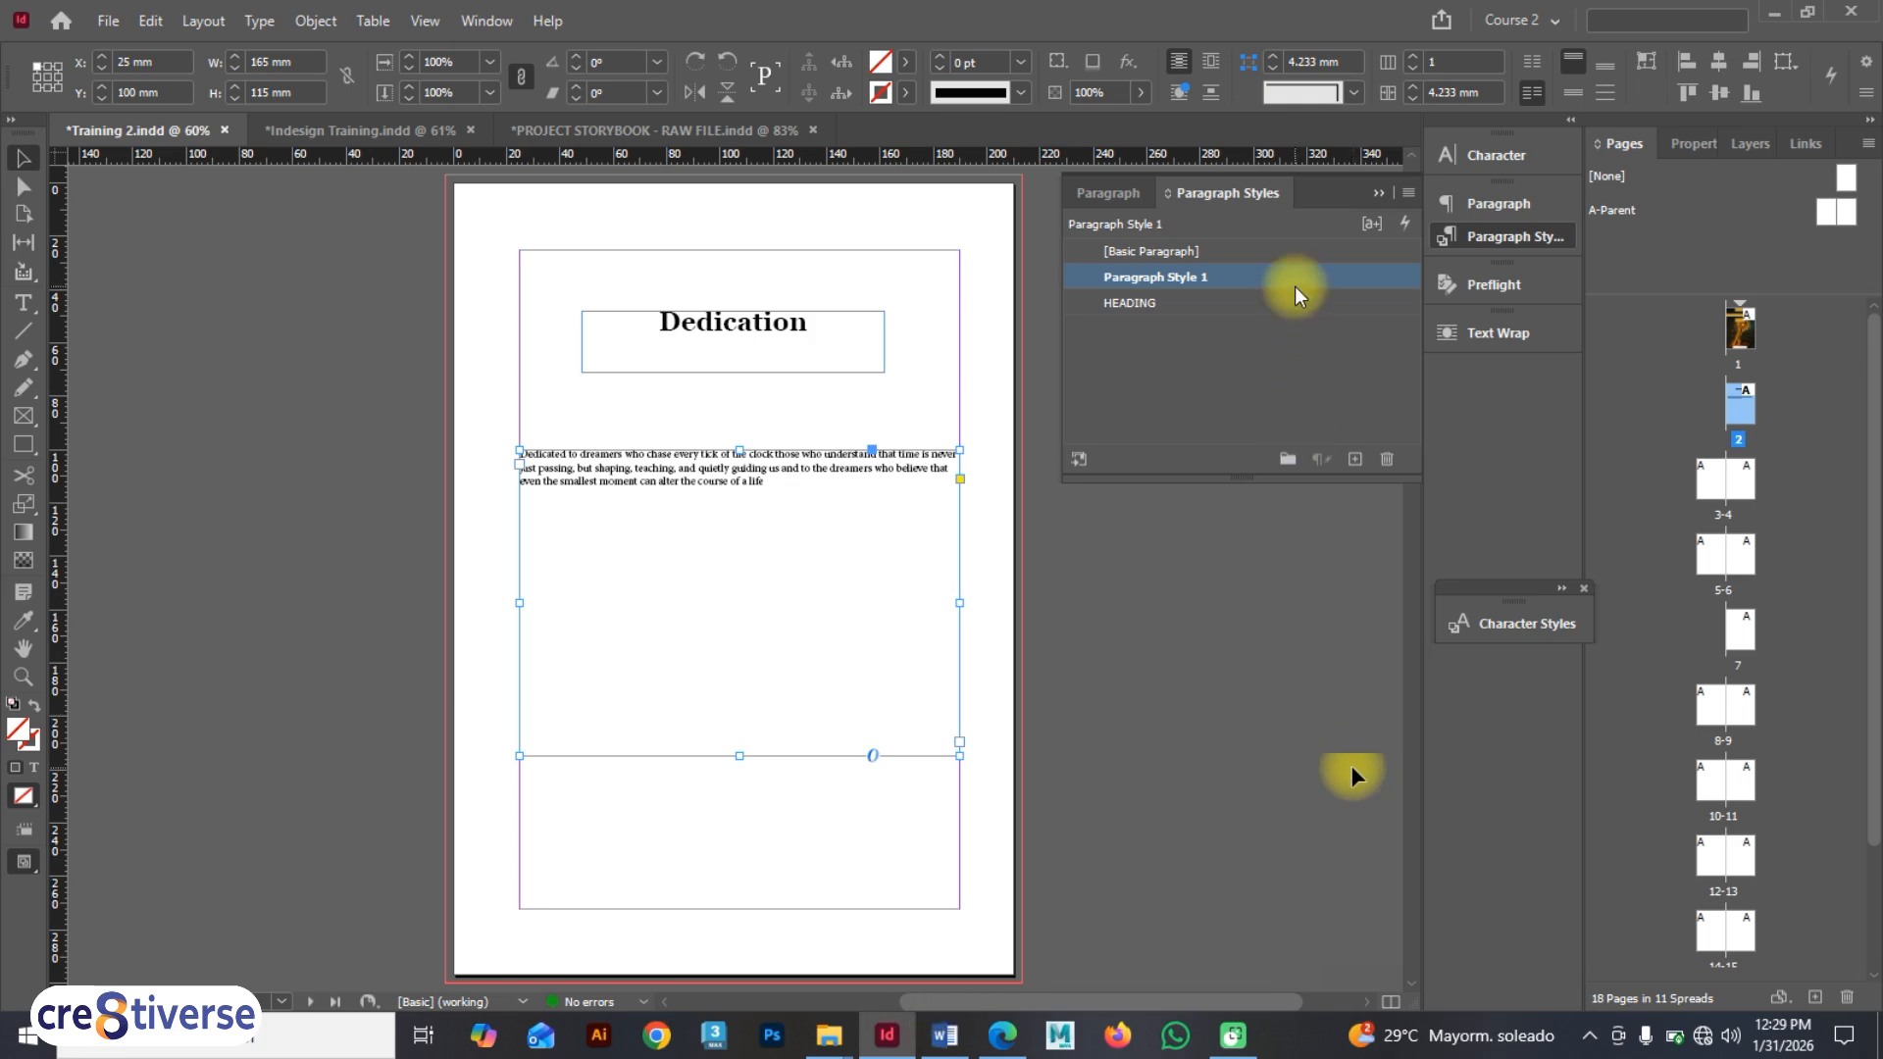
- Set the font family of the new dedication body style to Georgia
{"action": "double_click", "coordinate": [1294, 282]}
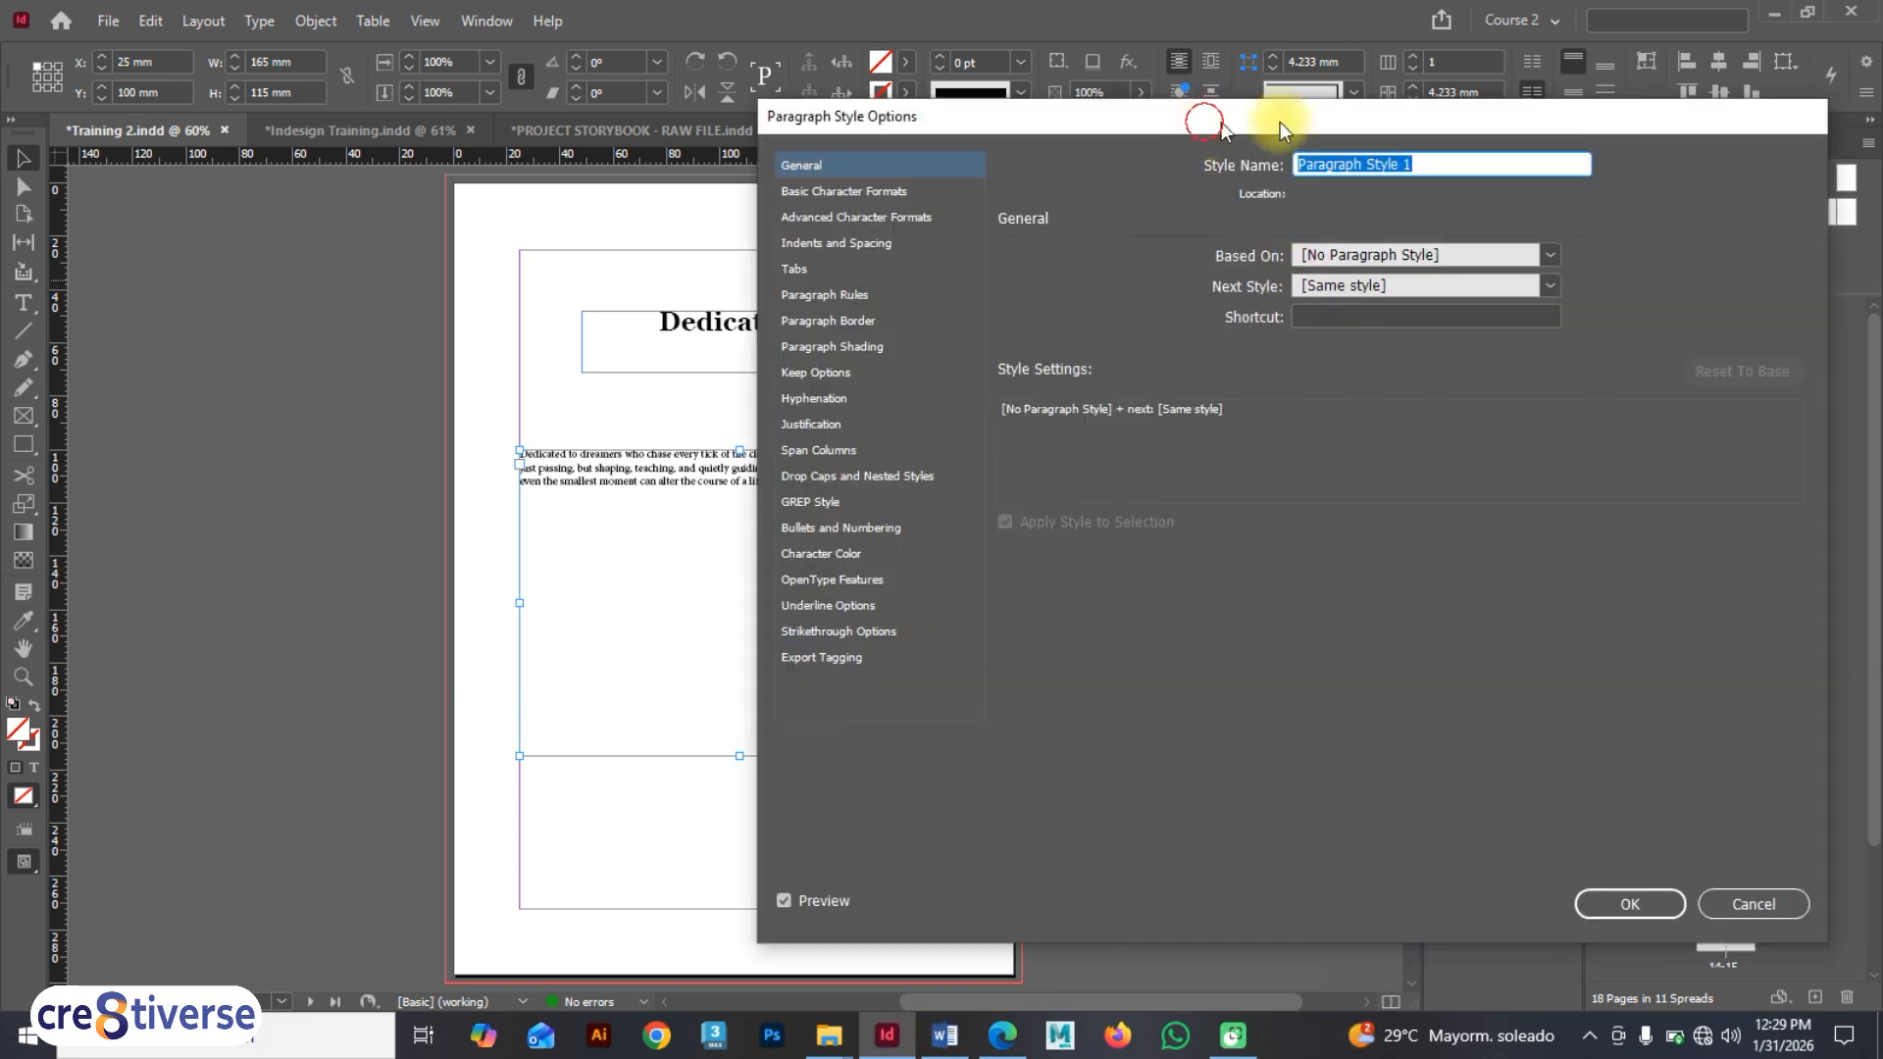
{"action": "left_click_drag", "start_coordinate": [1280, 122], "coordinate": [1526, 141]}
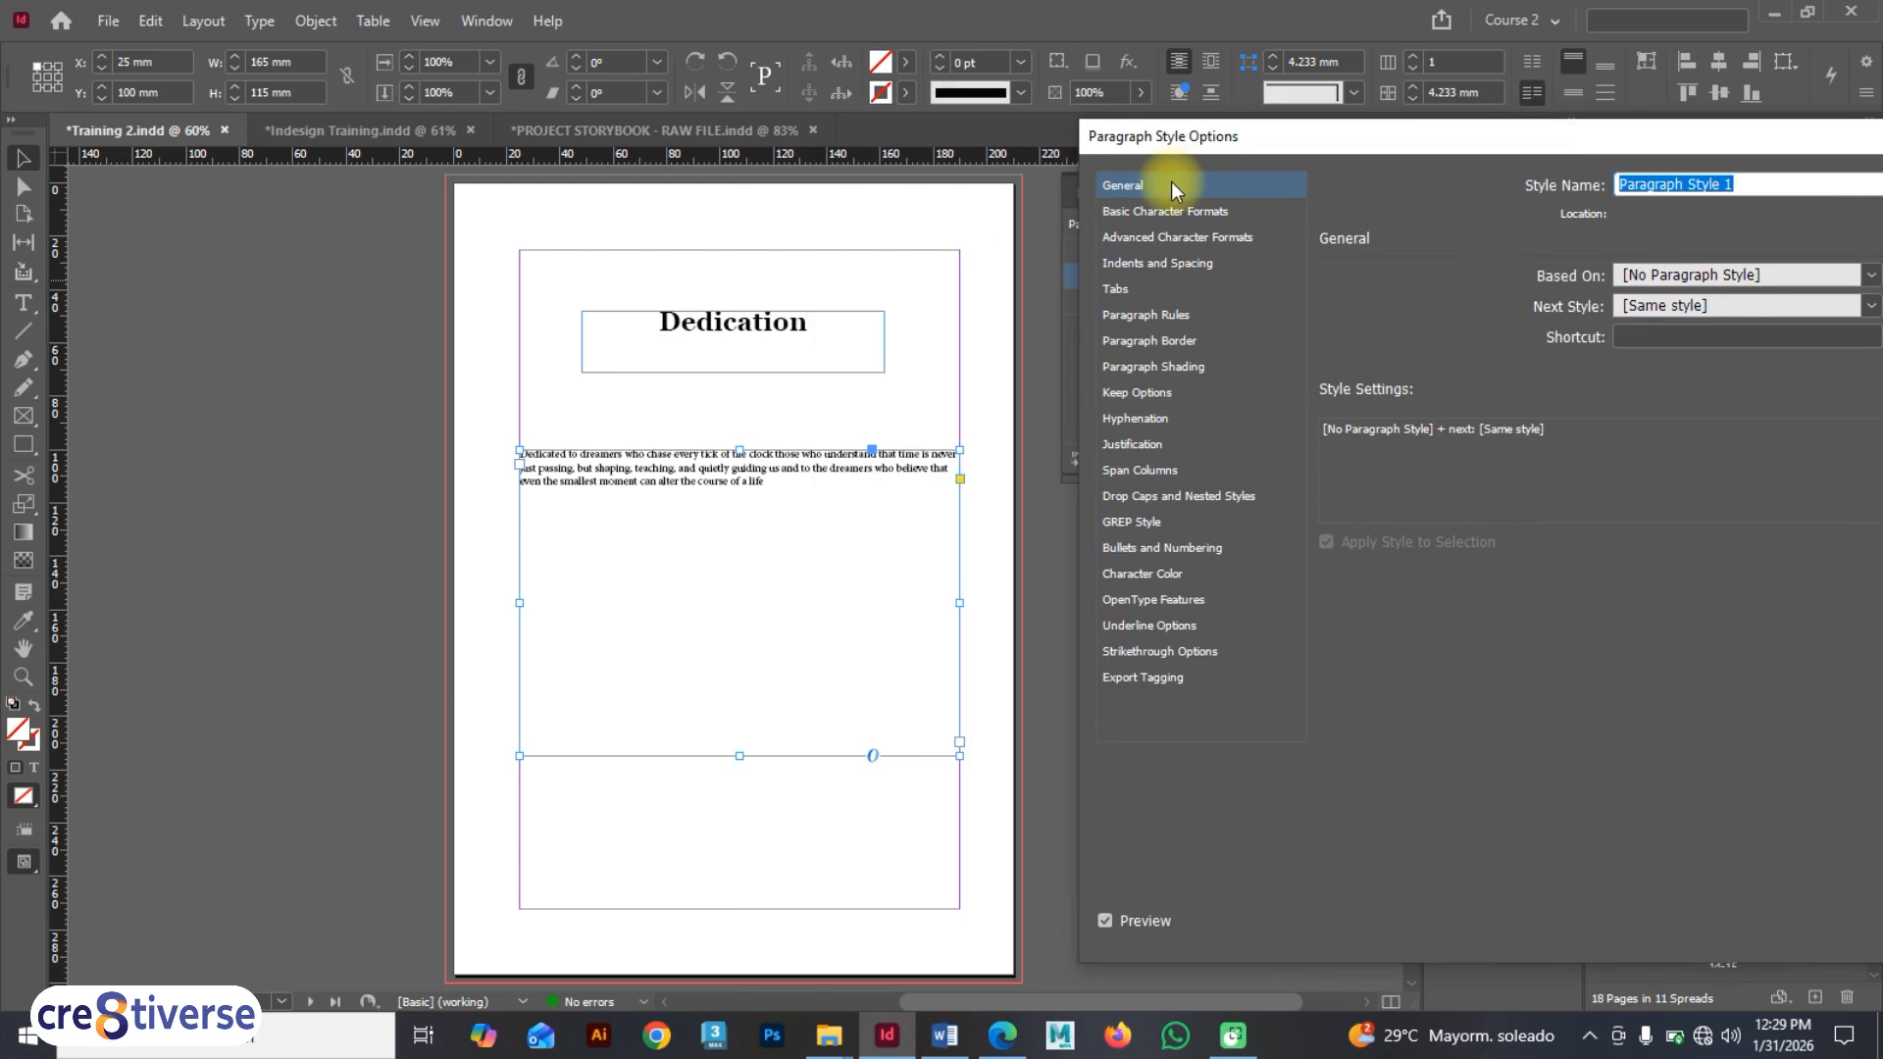
{"action": "left_click", "coordinate": [1167, 211]}
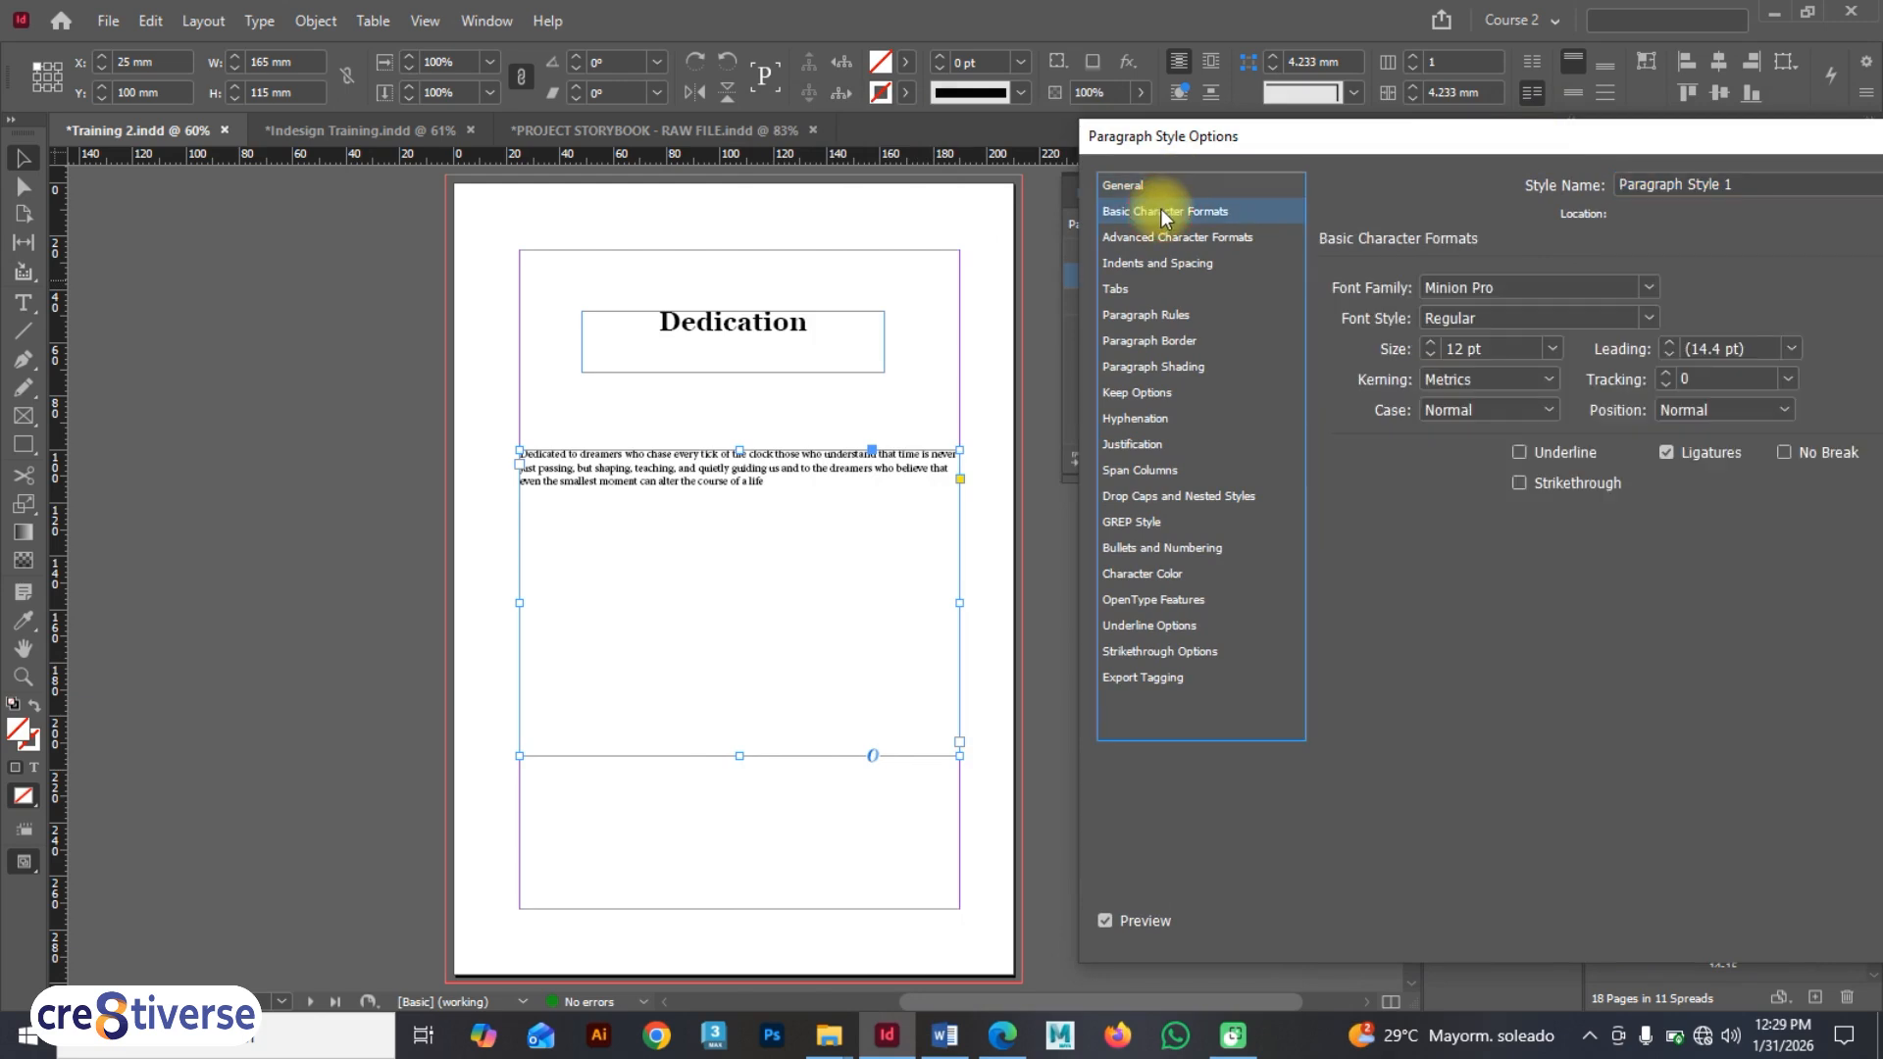
{"action": "left_click", "coordinate": [1500, 286]}
{"action": "type", "text": "Georgia"}
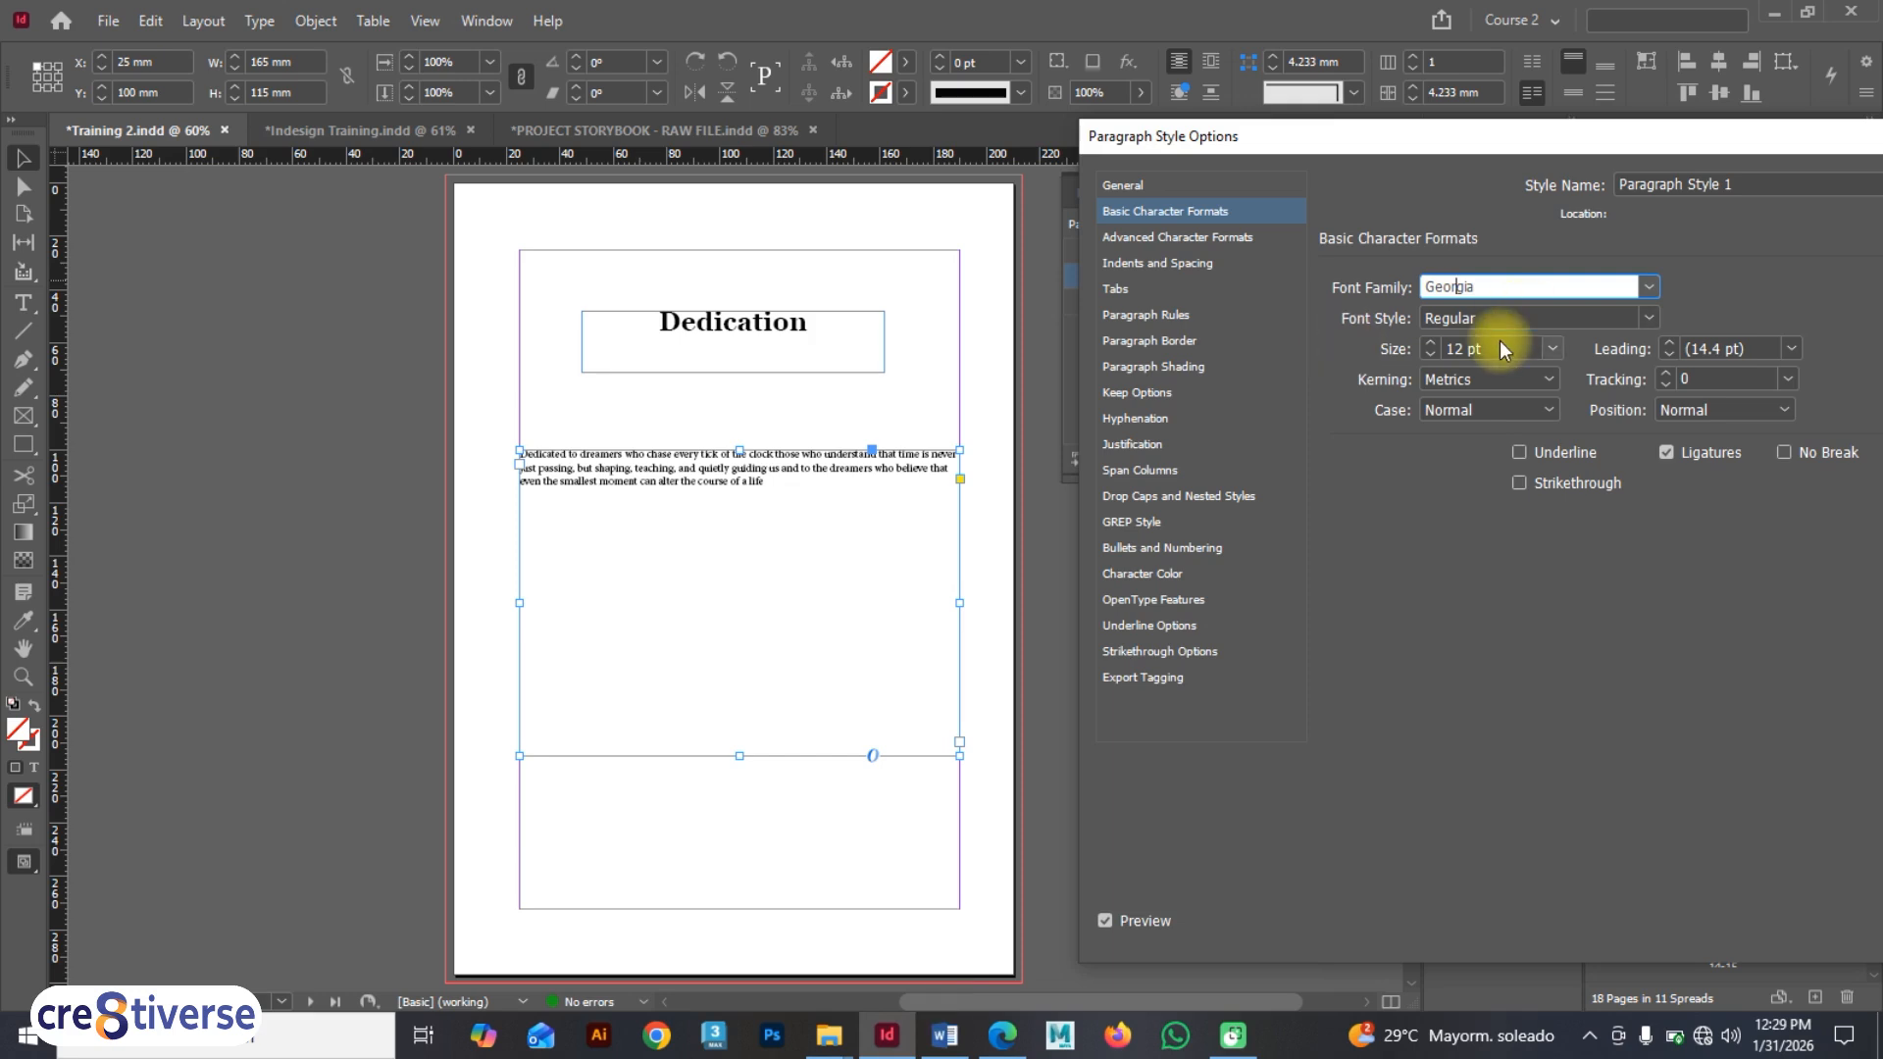
{"action": "key", "text": "F9"}
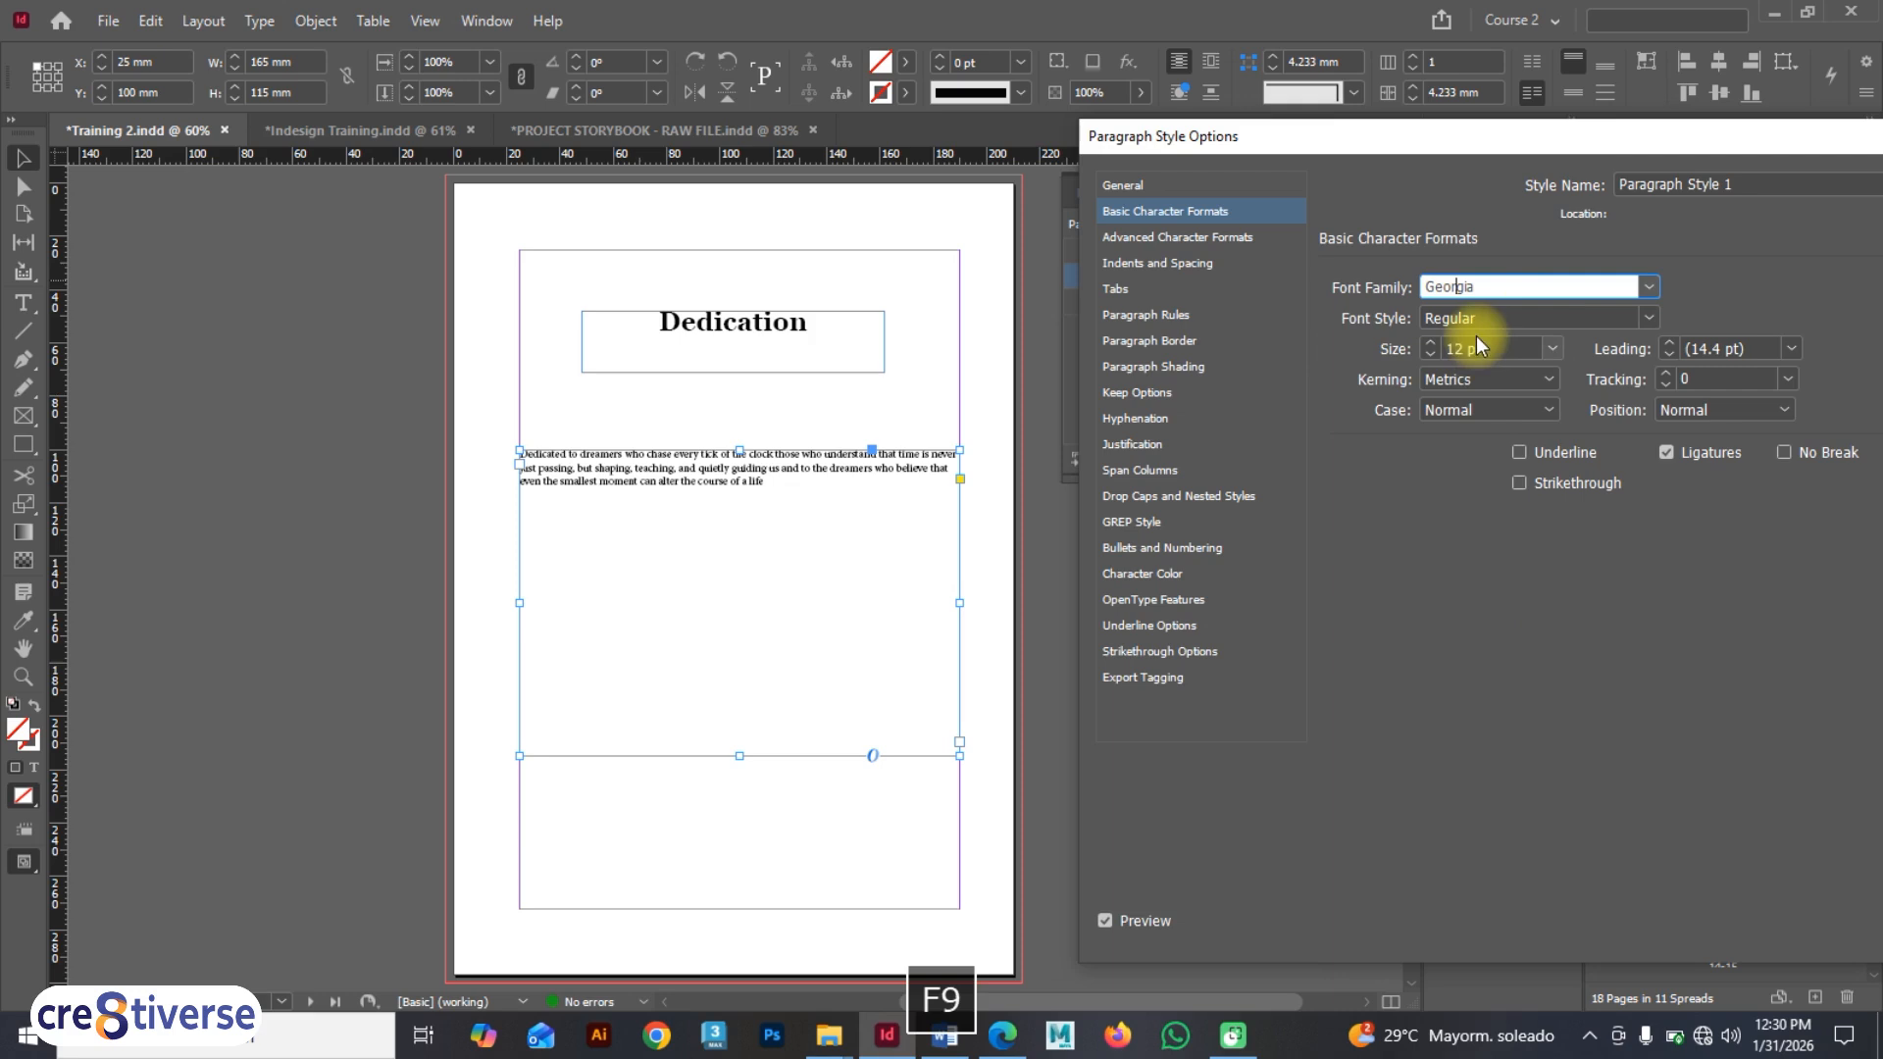
- Set the dedication body style to size 20 pt with 34 pt leading, keep the Regular font style, and save it
{"action": "left_click", "coordinate": [1495, 347]}
{"action": "left_click_drag", "start_coordinate": [1494, 347], "coordinate": [1422, 351]}
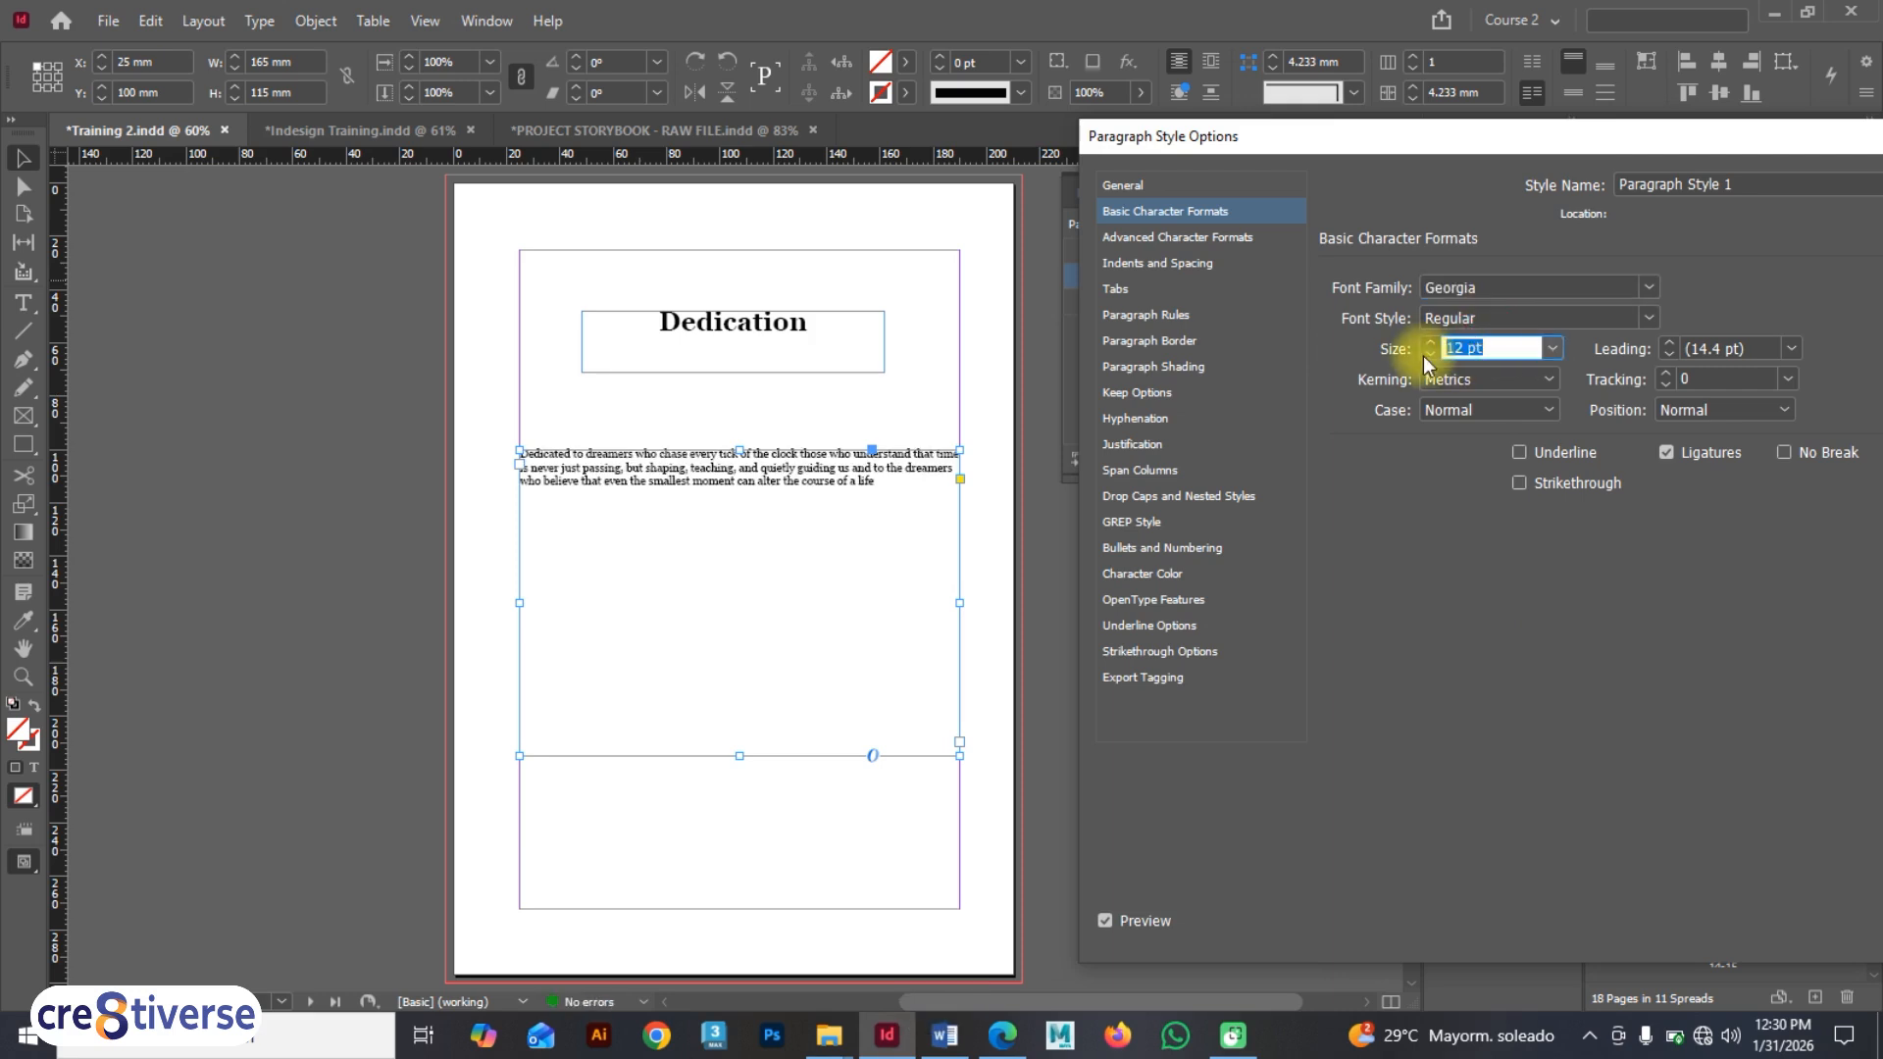
{"action": "type", "text": "20"}
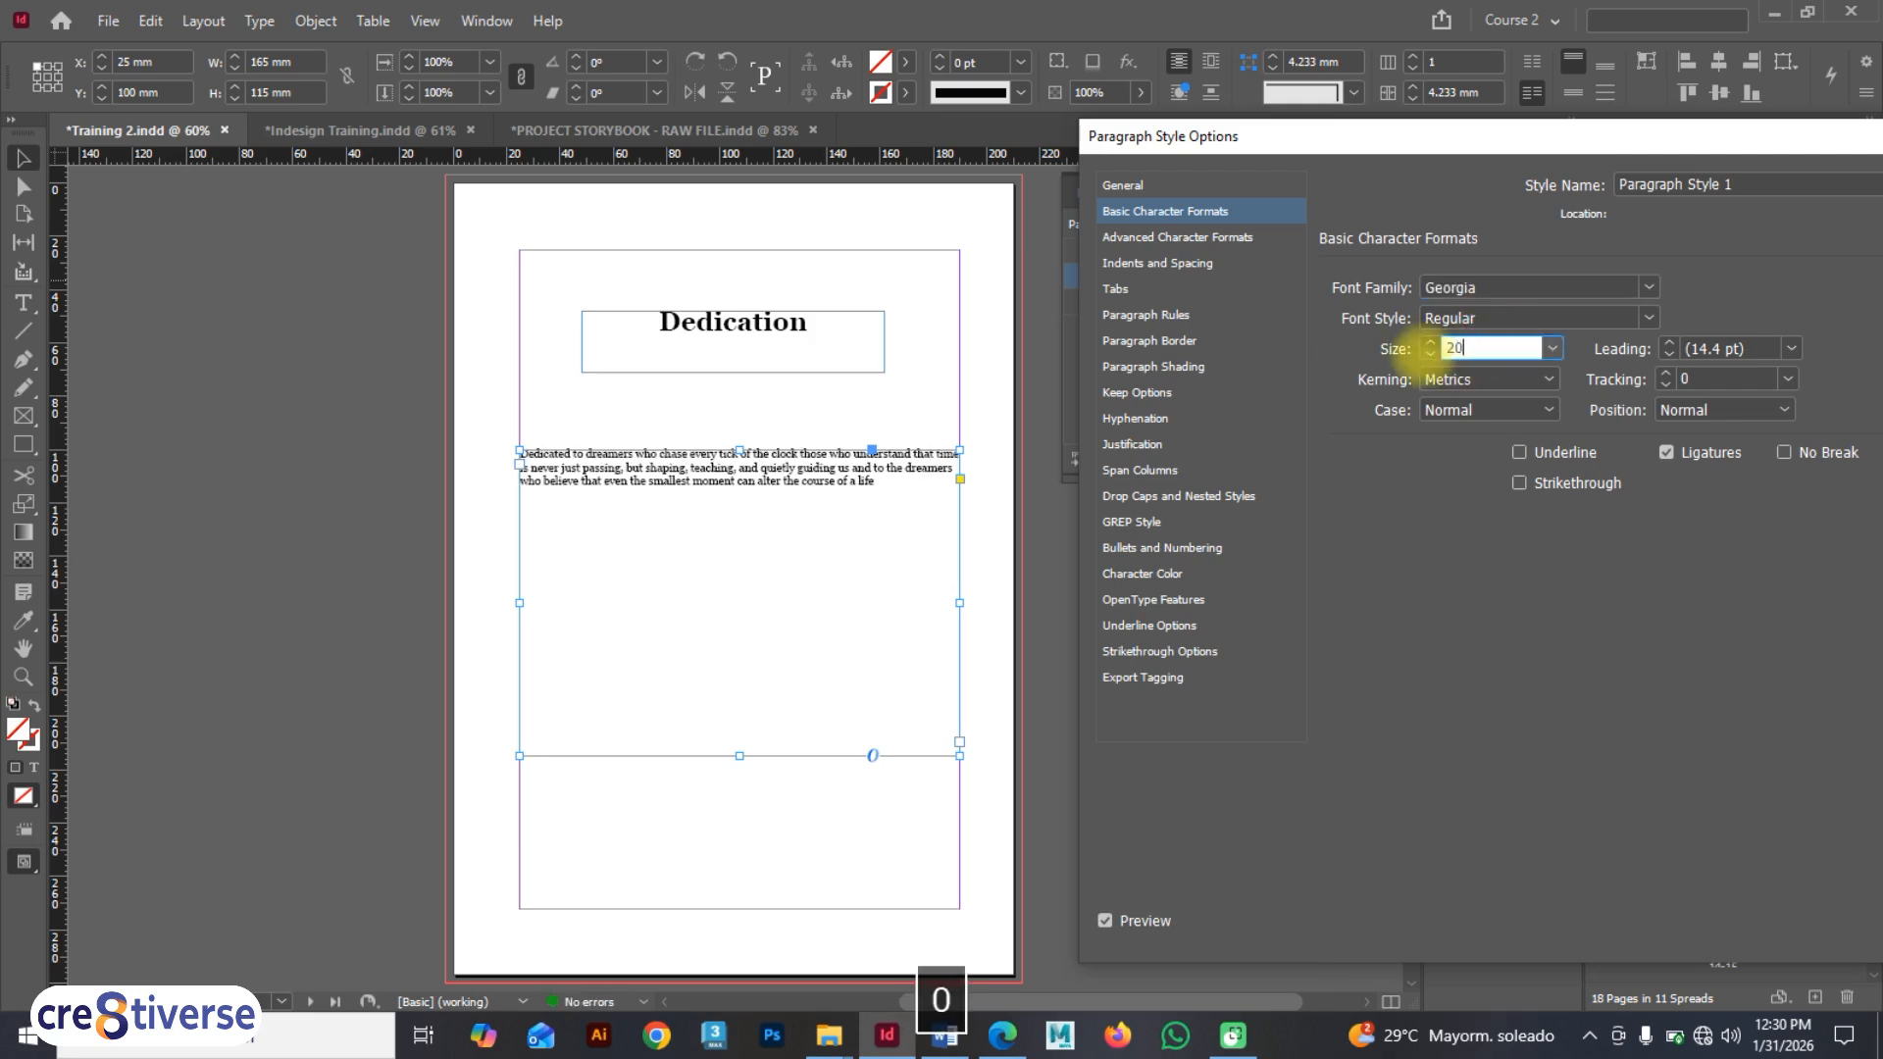
{"action": "left_click", "coordinate": [1755, 345]}
{"action": "left_click_drag", "start_coordinate": [1756, 345], "coordinate": [1651, 343]}
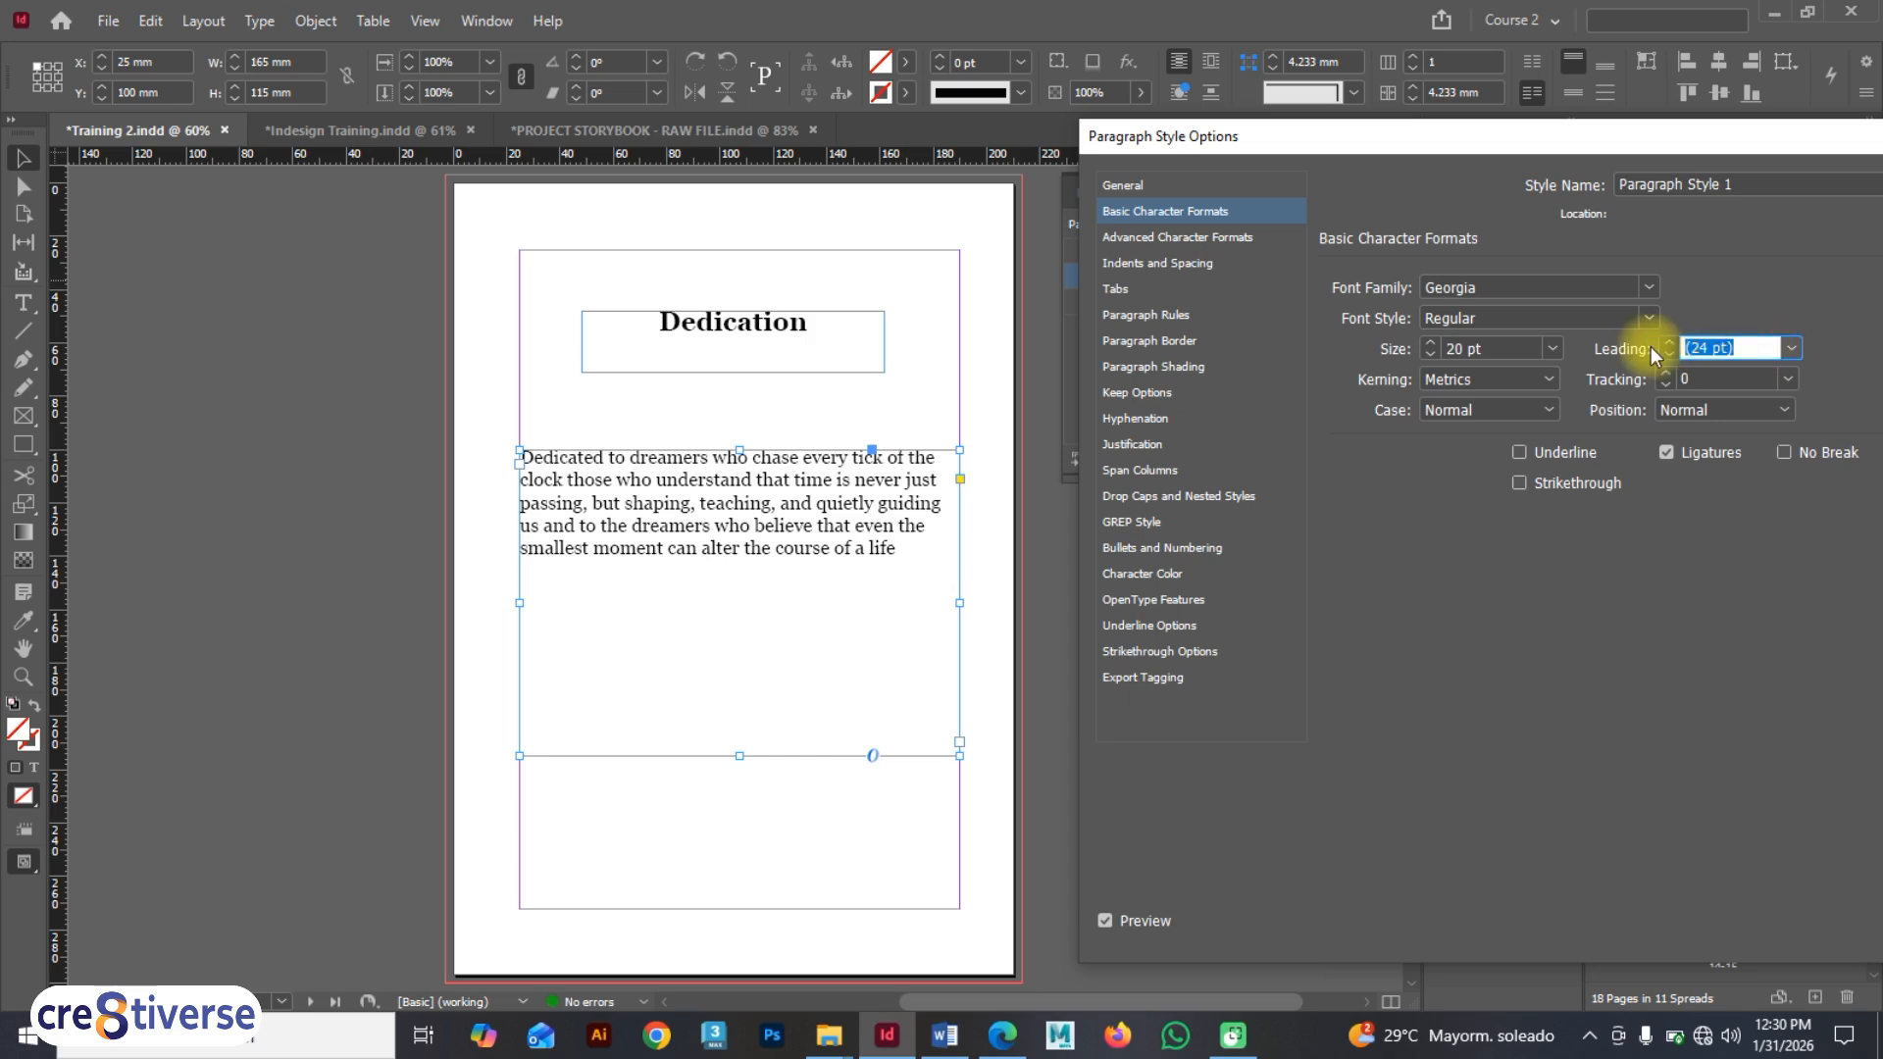
{"action": "type", "text": "34"}
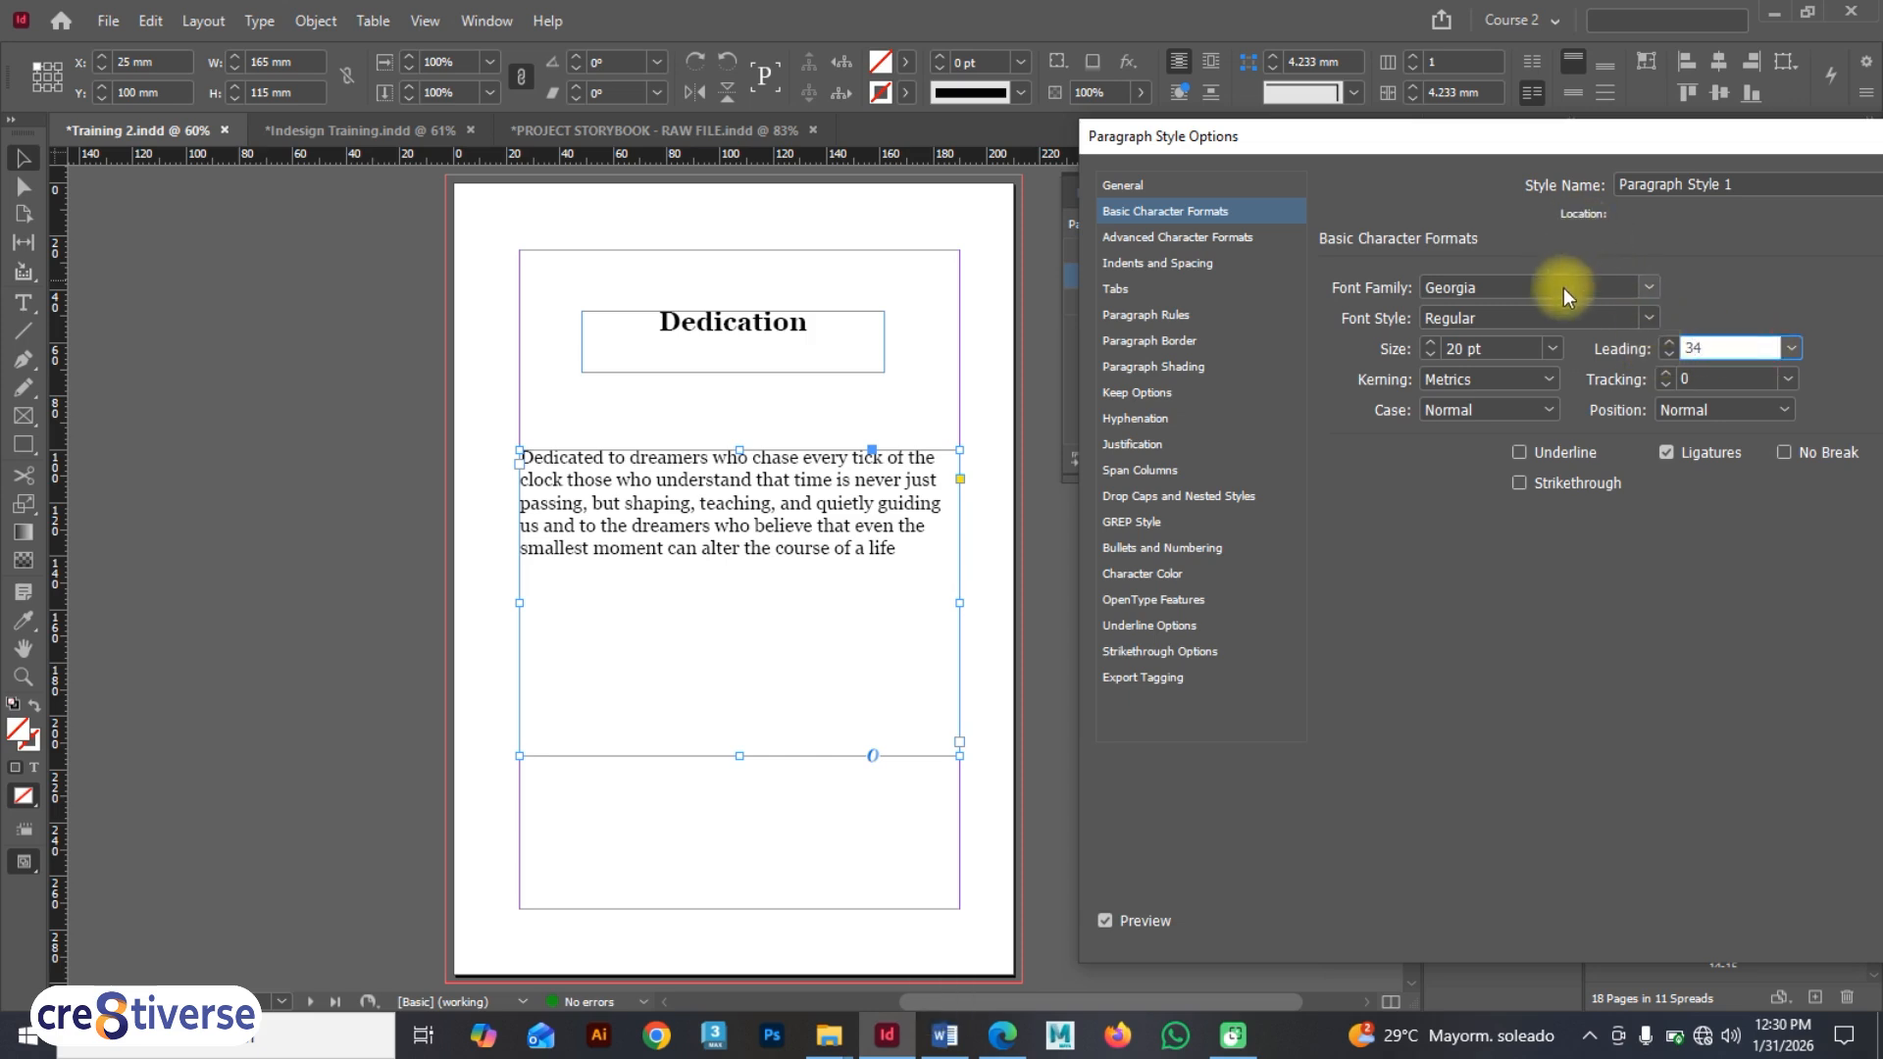
{"action": "left_click", "coordinate": [1560, 316]}
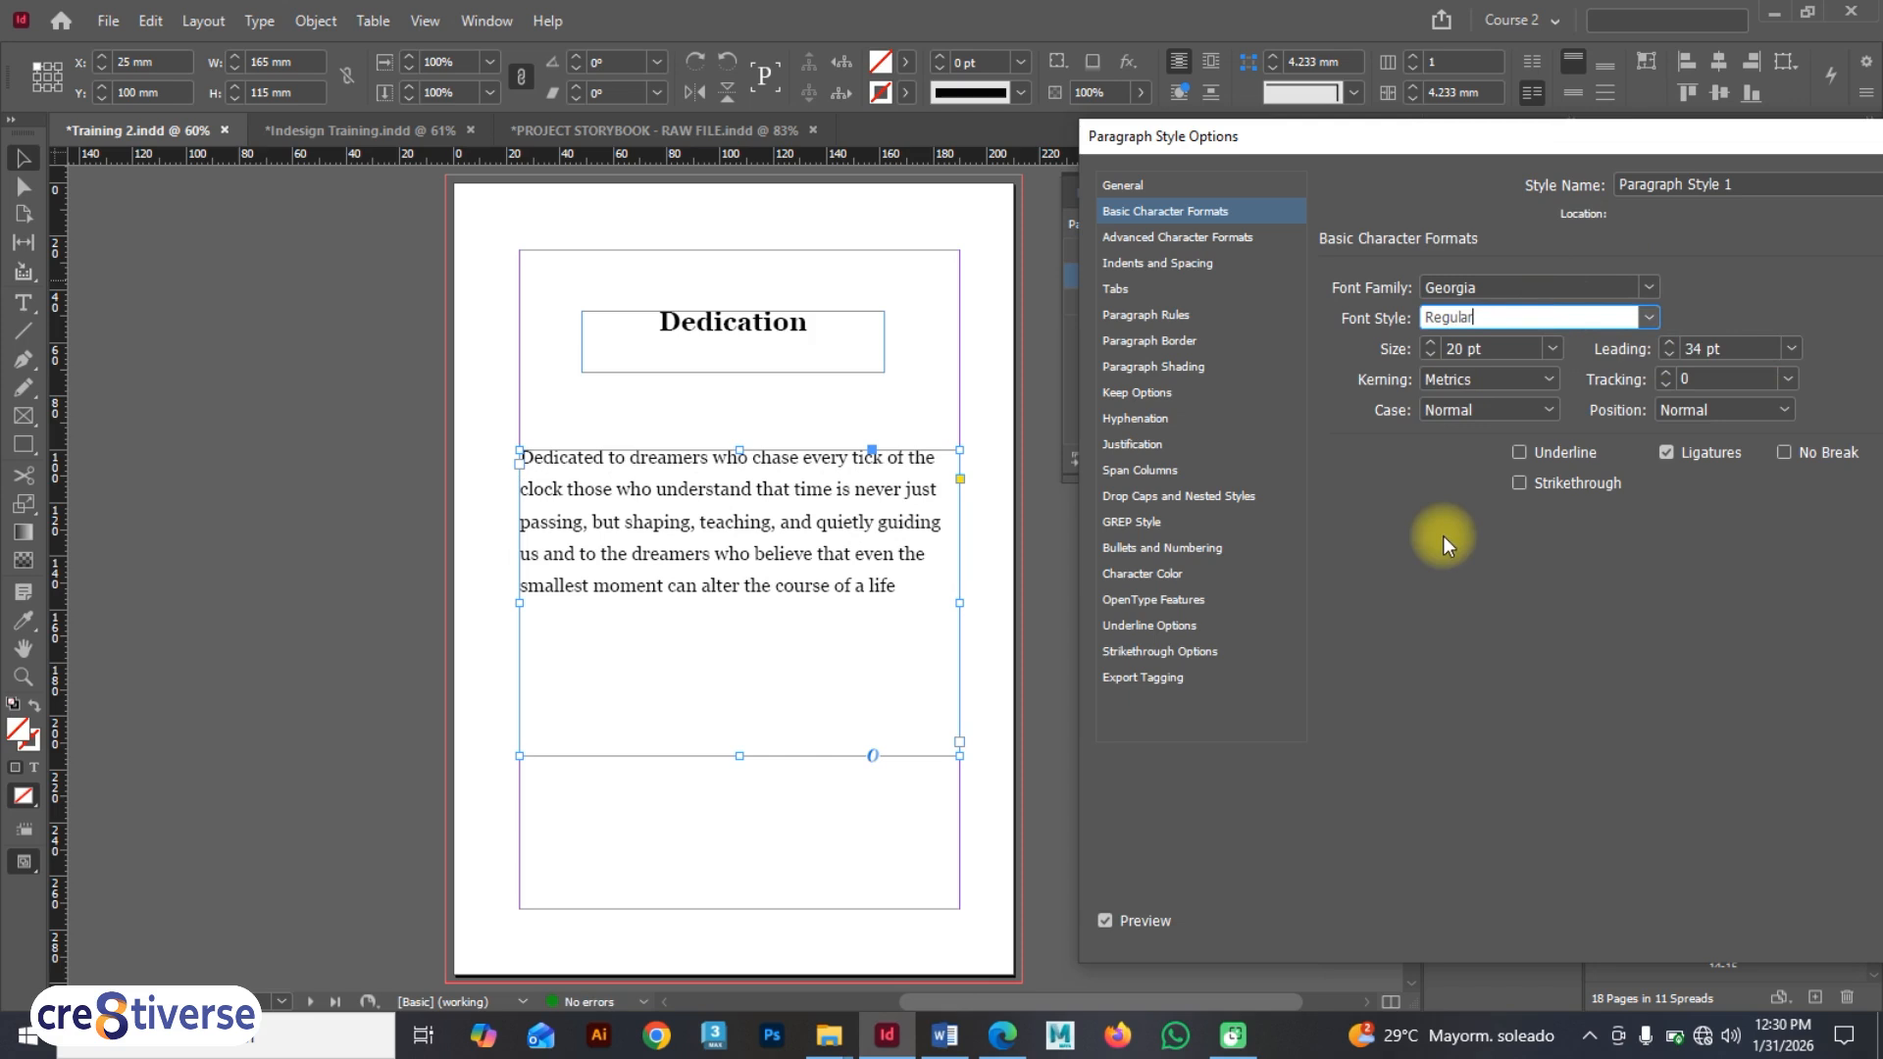
{"action": "left_click_drag", "start_coordinate": [1369, 127], "coordinate": [1192, 51]}
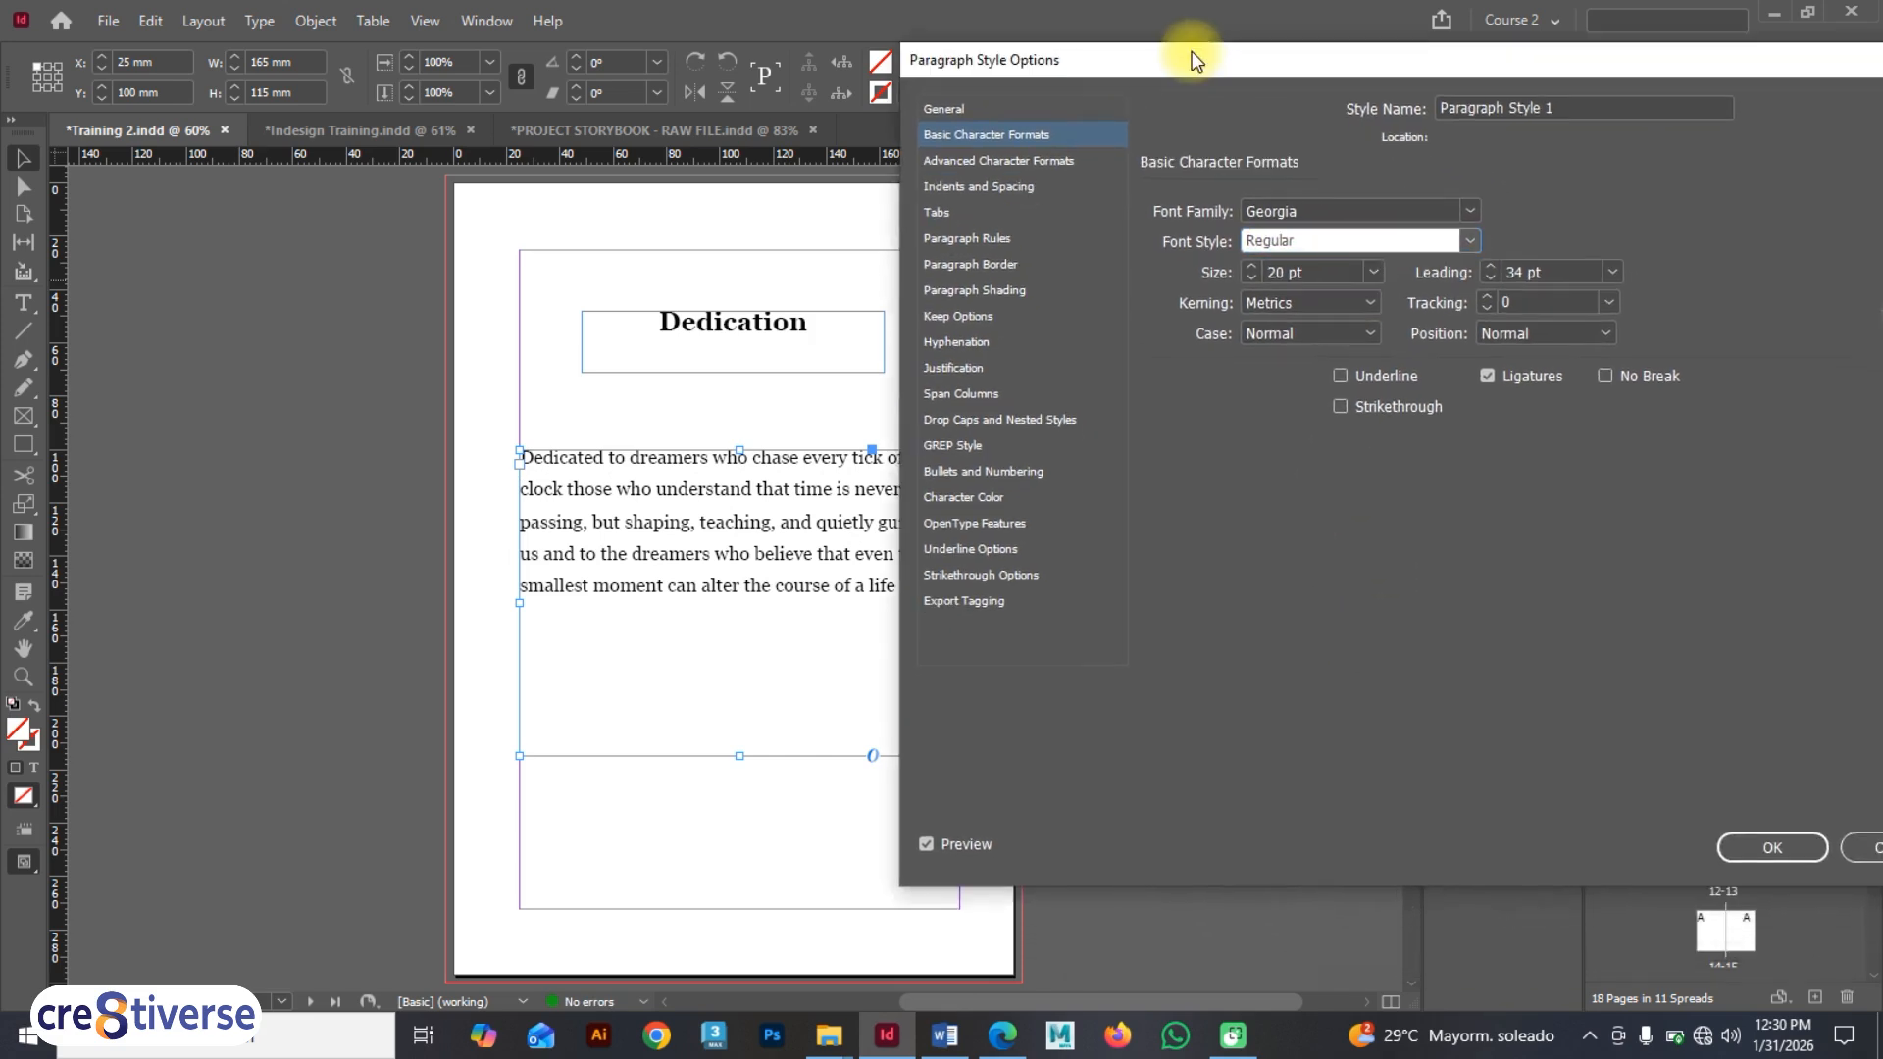
{"action": "left_click", "coordinate": [1740, 845]}
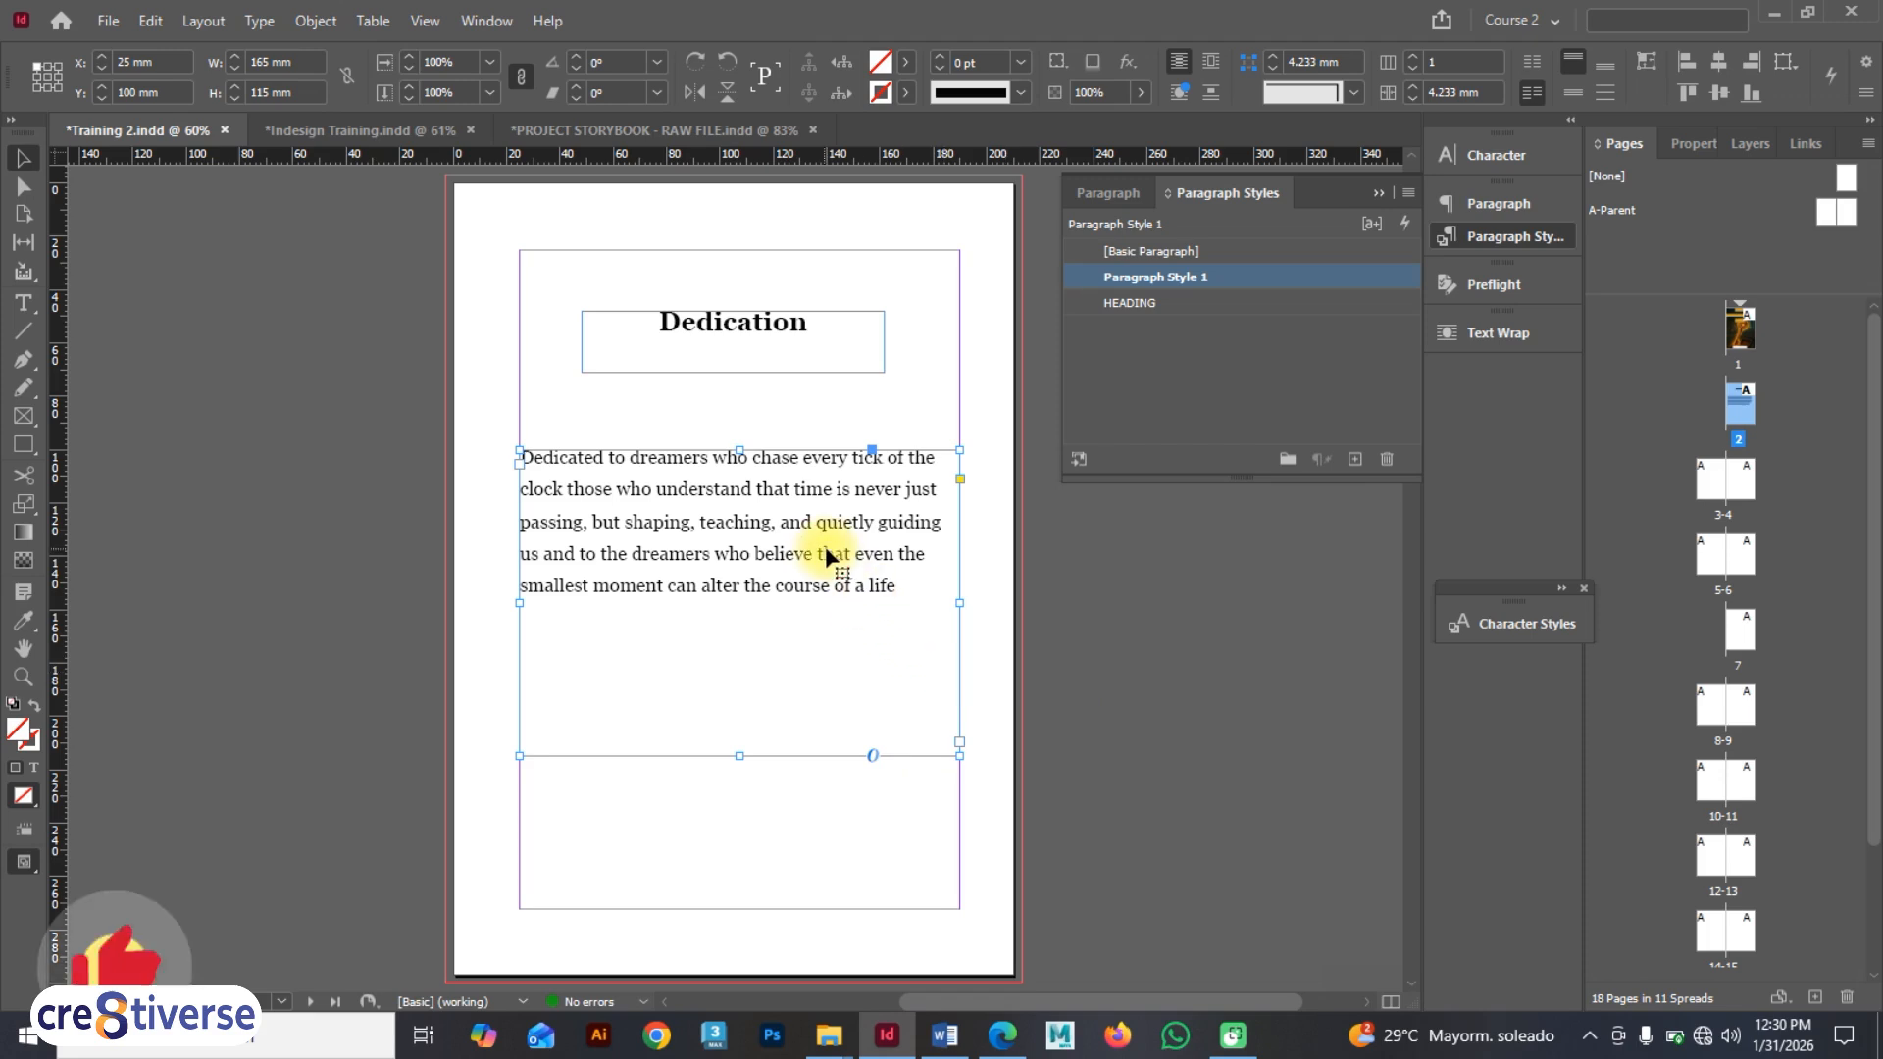
- Set the alignment of the dedication body paragraph style to Center and save the style
{"action": "left_click_drag", "start_coordinate": [825, 554], "coordinate": [824, 551]}
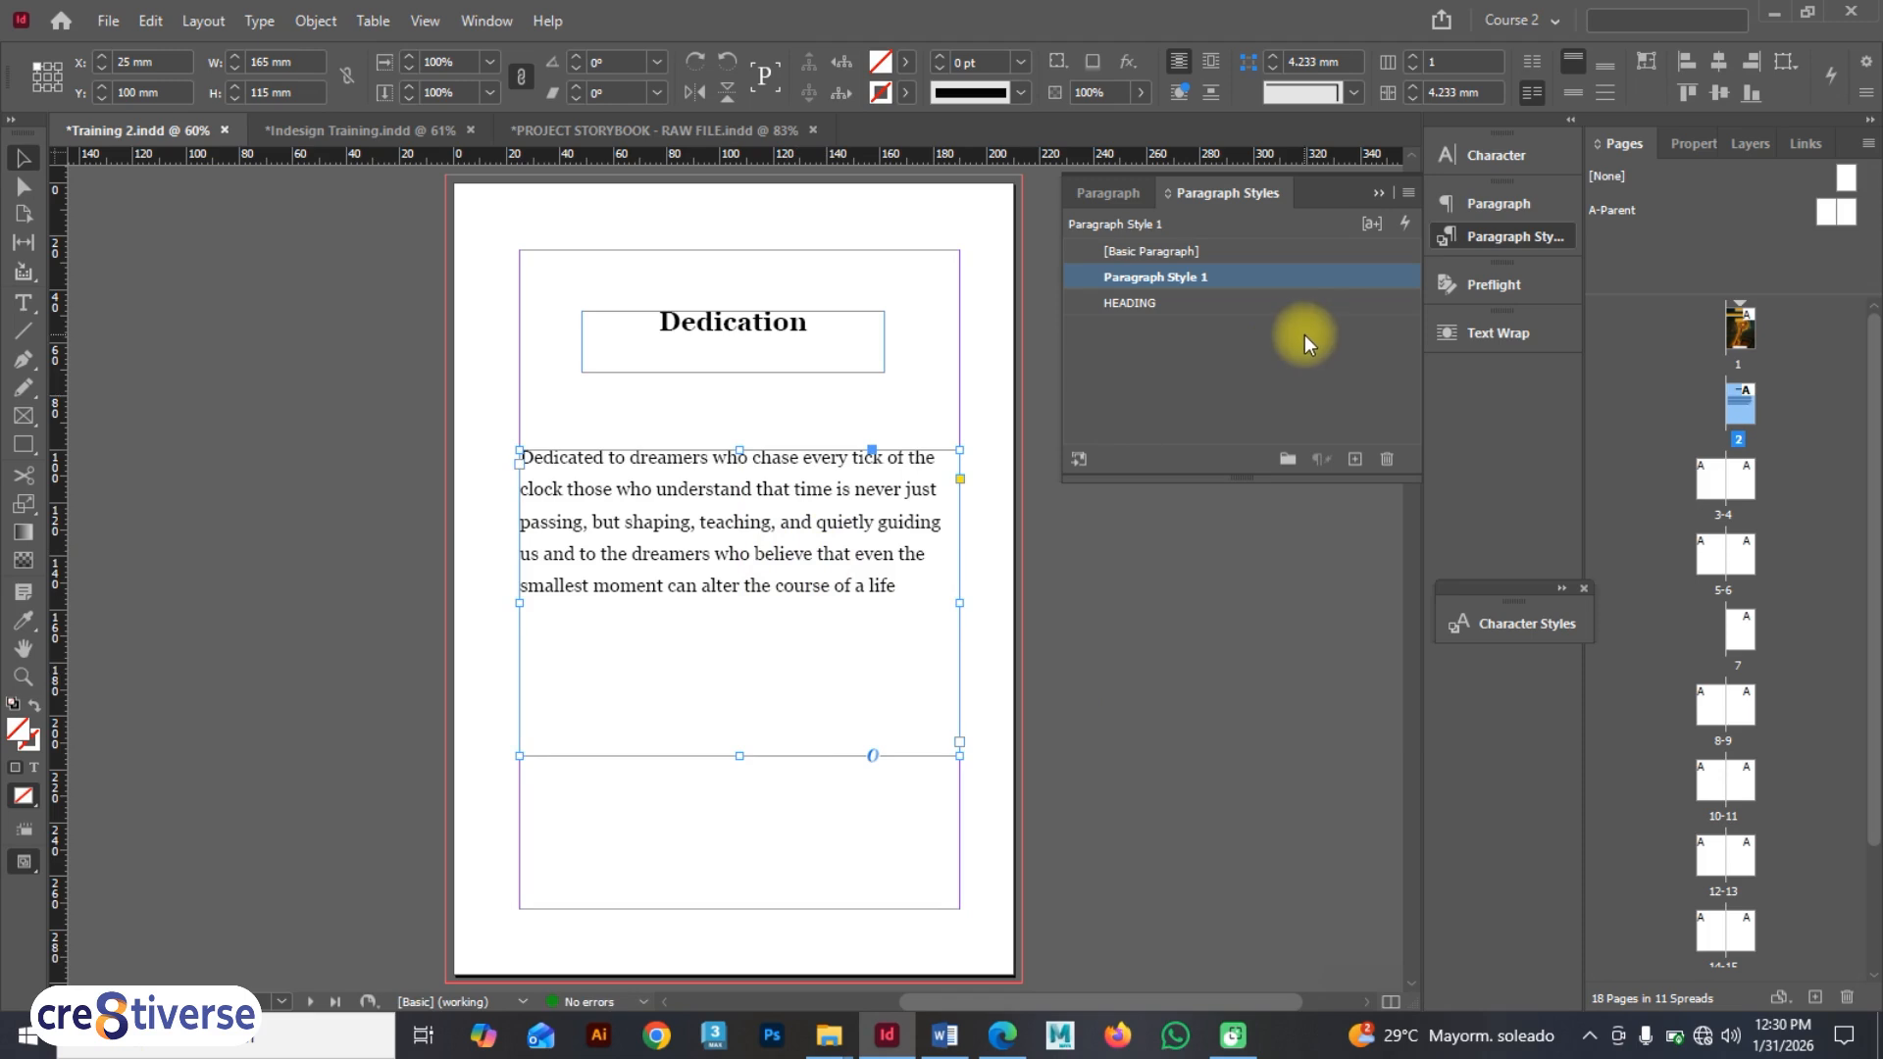
{"action": "double_click", "coordinate": [1318, 276]}
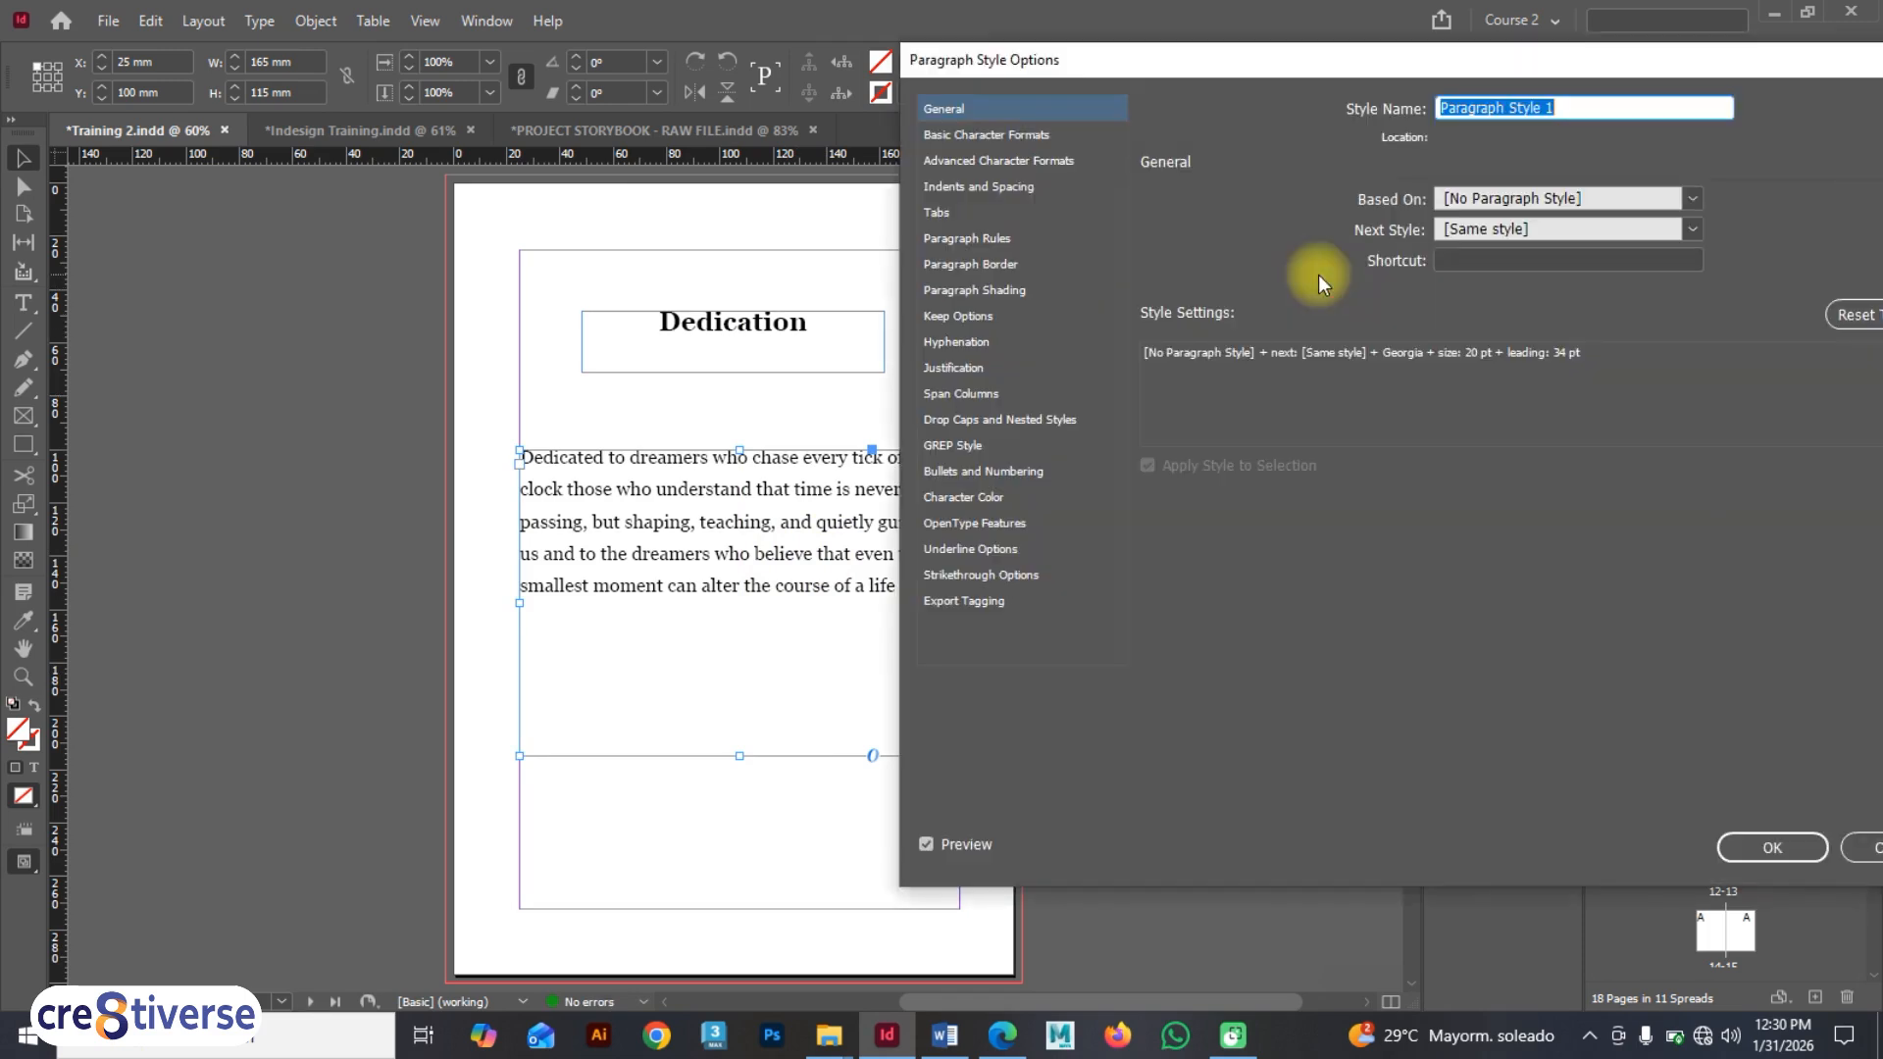
{"action": "left_click", "coordinate": [962, 189]}
{"action": "left_click", "coordinate": [1415, 210]}
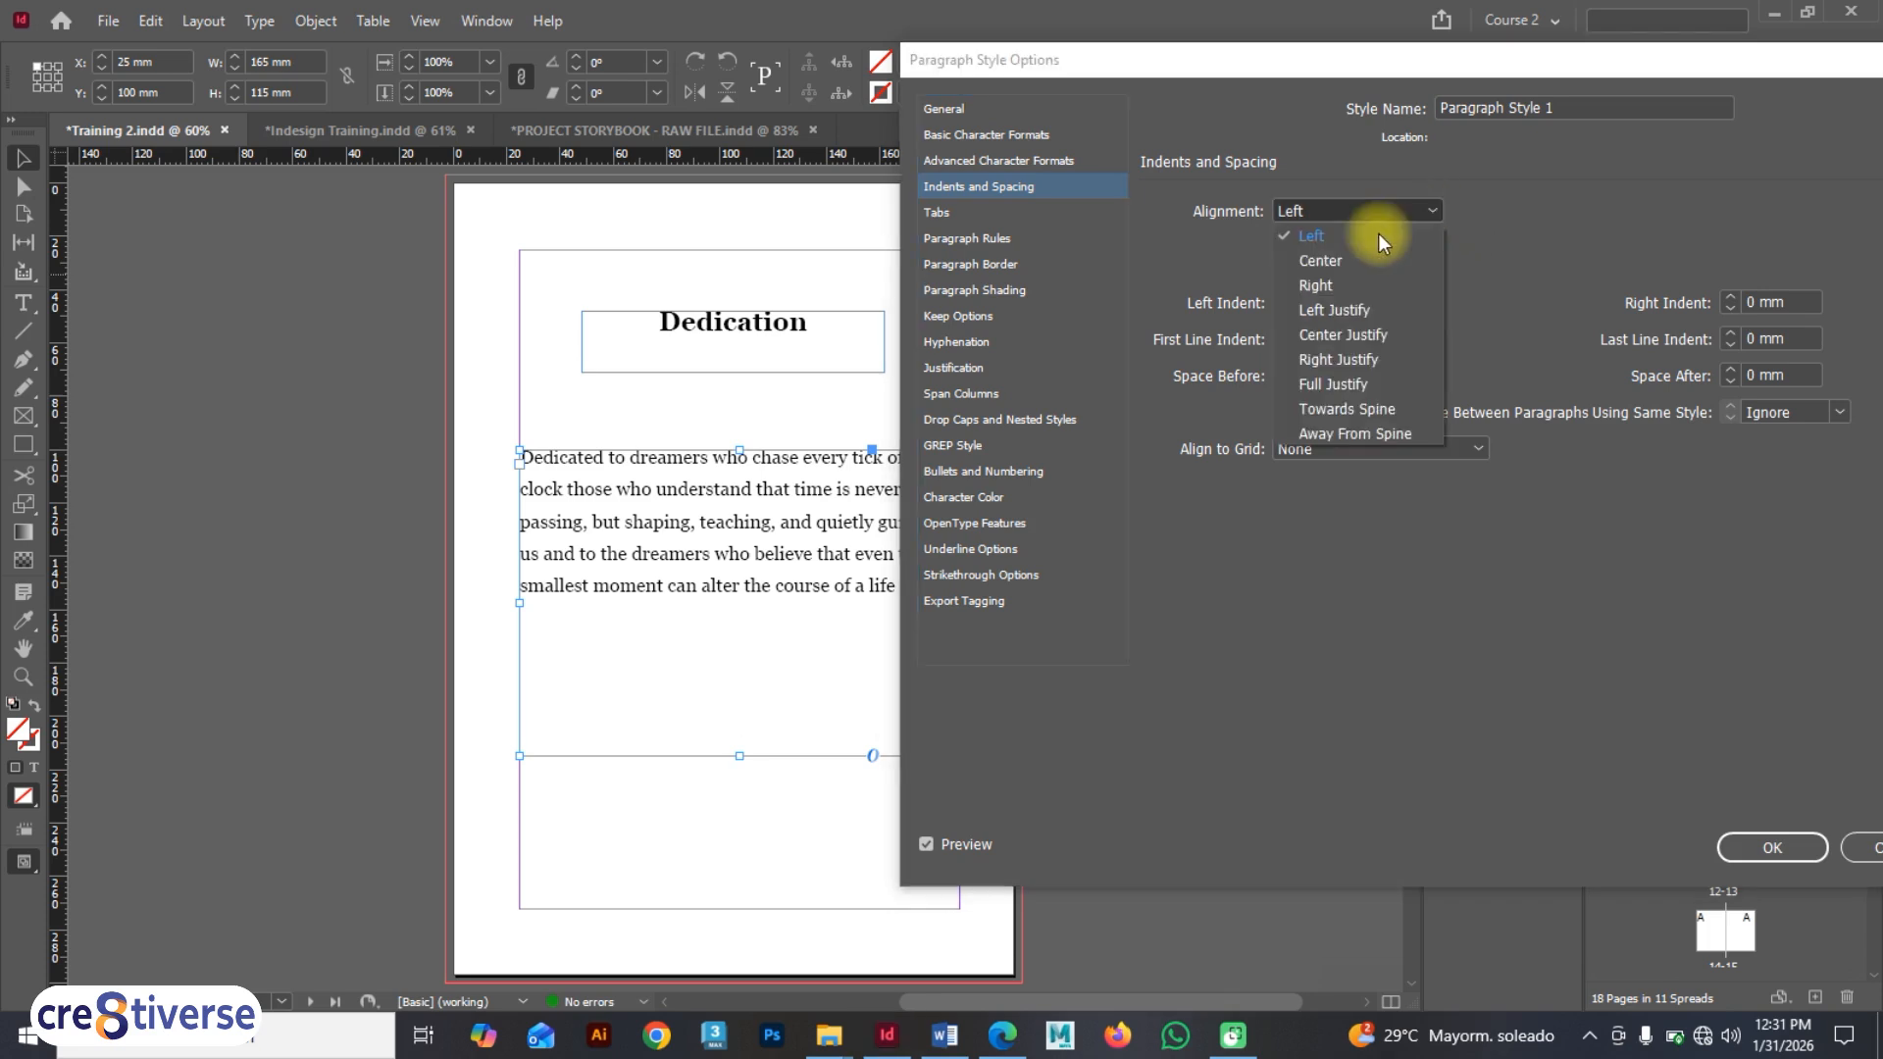
{"action": "left_click", "coordinate": [1349, 256]}
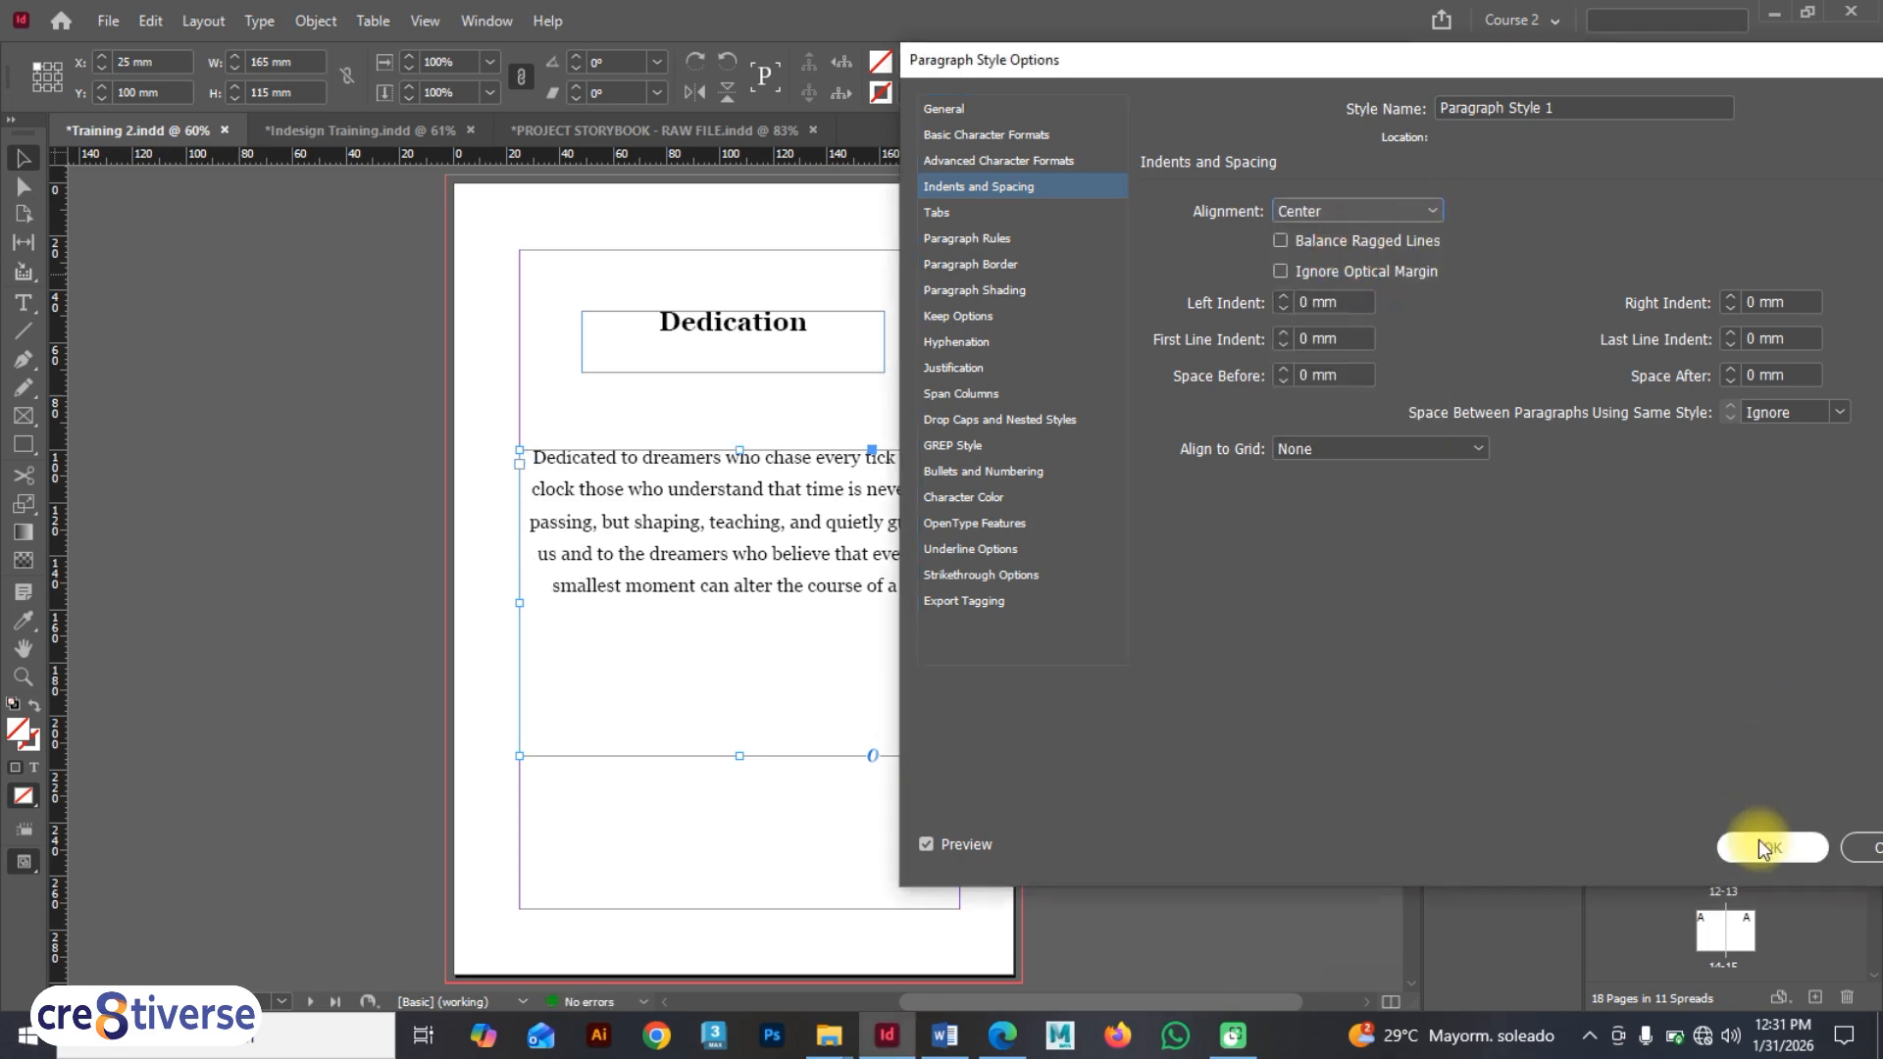
{"action": "left_click", "coordinate": [1758, 846]}
- Shift the Dedication heading and paragraph frames slightly down the page, the paragraph frame to Y 105 mm, and preview the page
{"action": "left_click_drag", "start_coordinate": [841, 506], "coordinate": [840, 518]}
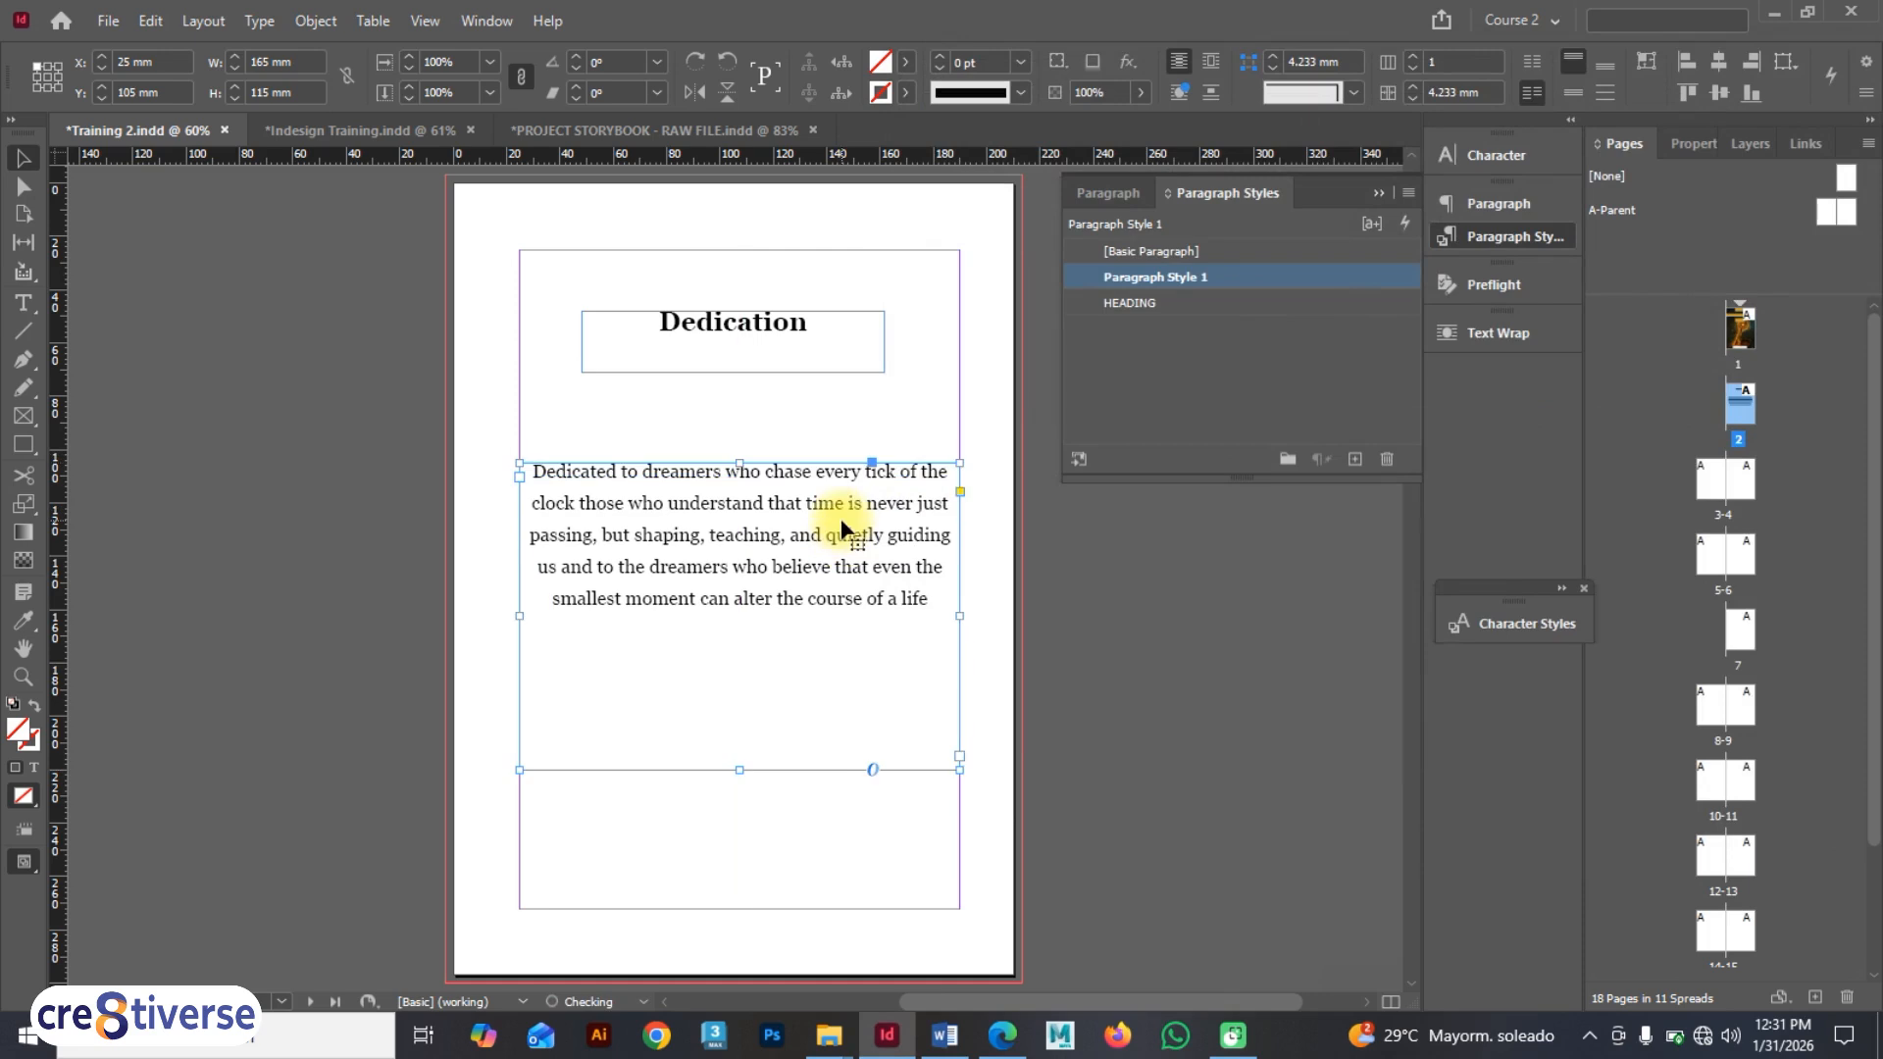
{"action": "left_click_drag", "start_coordinate": [780, 345], "coordinate": [781, 365]}
{"action": "left_click", "coordinate": [406, 502]}
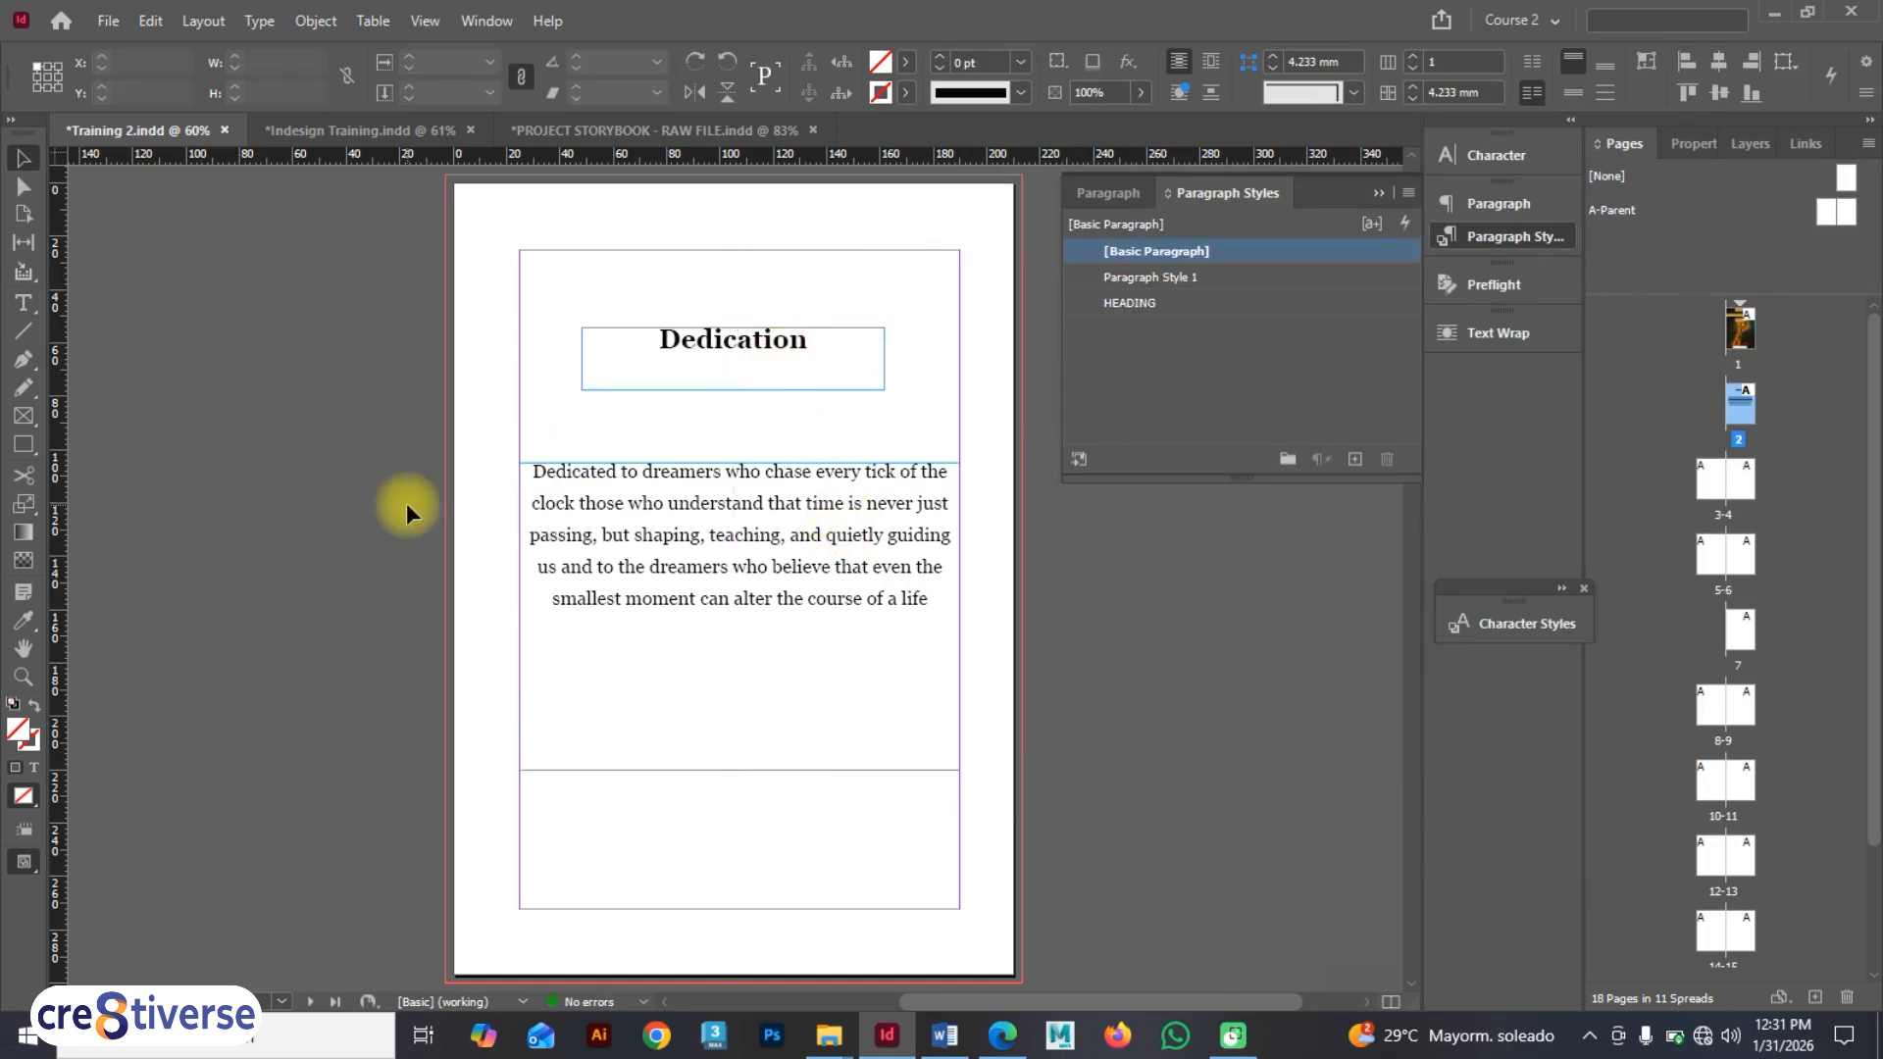
{"action": "left_click", "coordinate": [518, 470]}
{"action": "key", "text": "shift+w"}
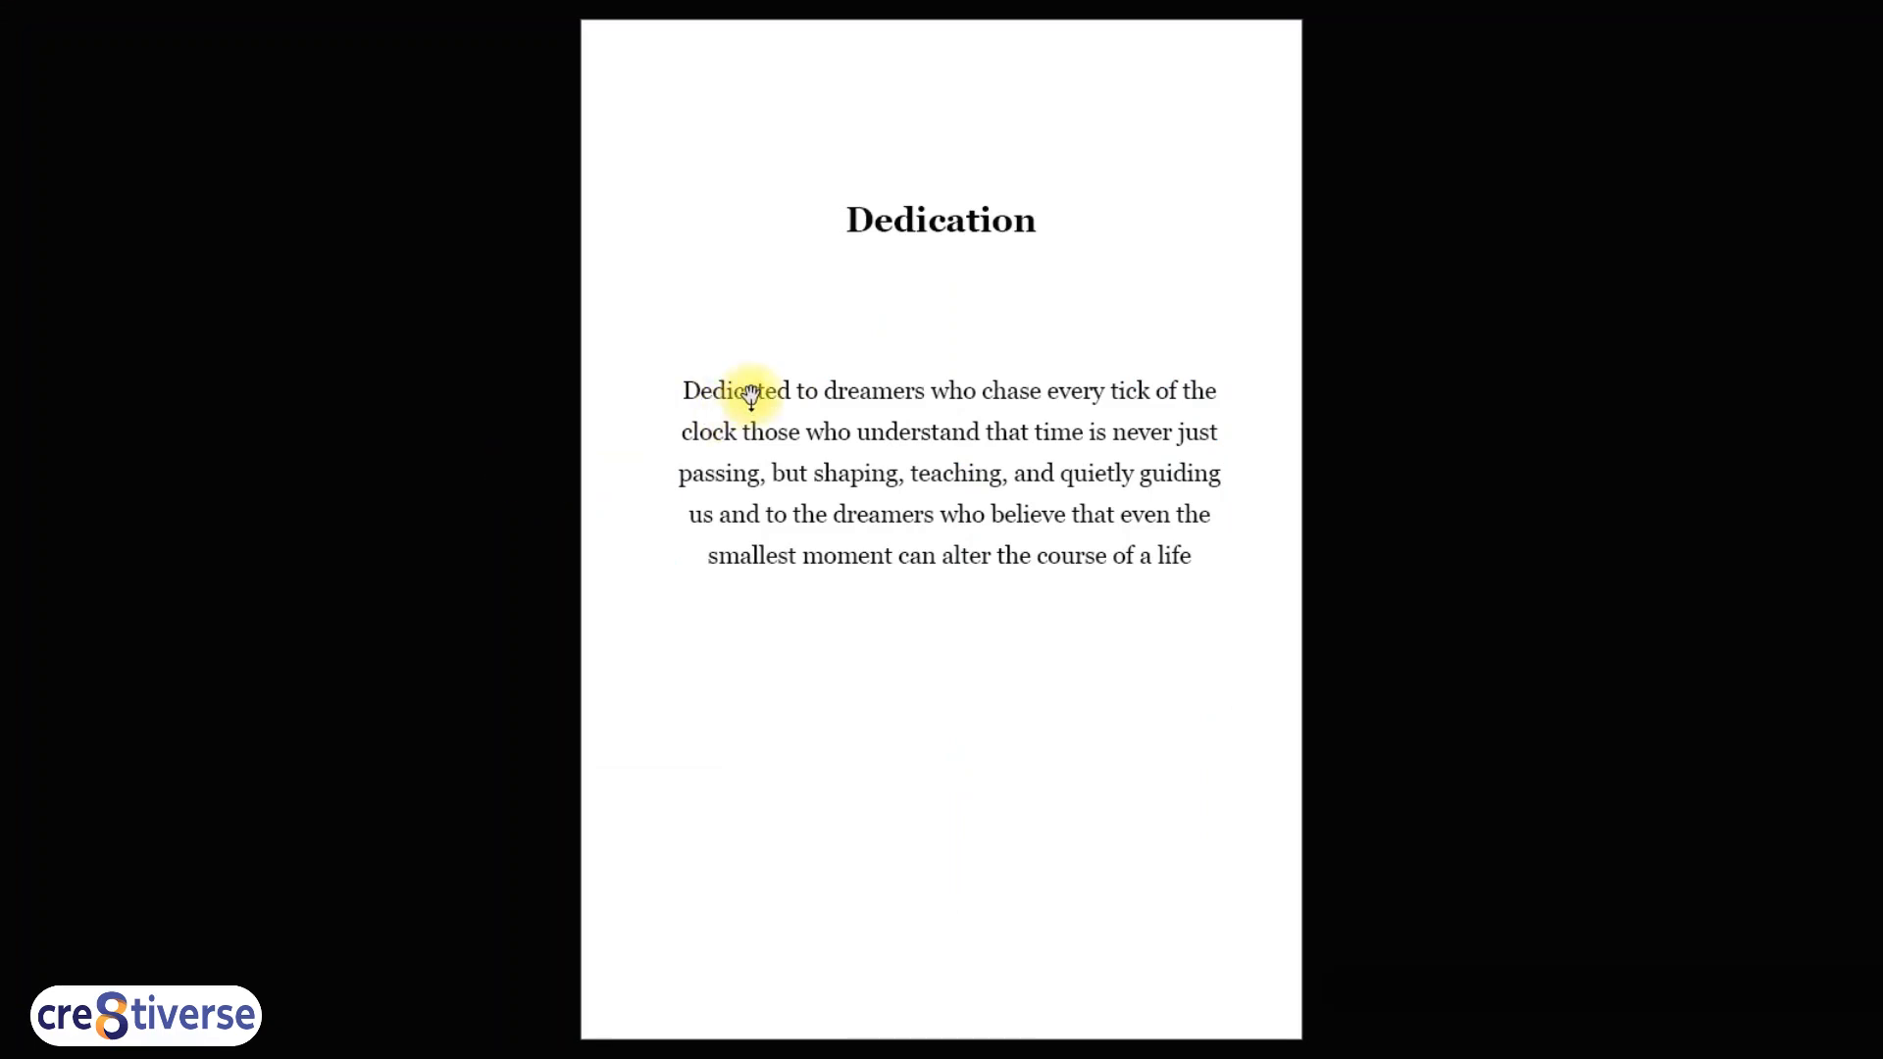
{"action": "key", "text": "shift+w"}
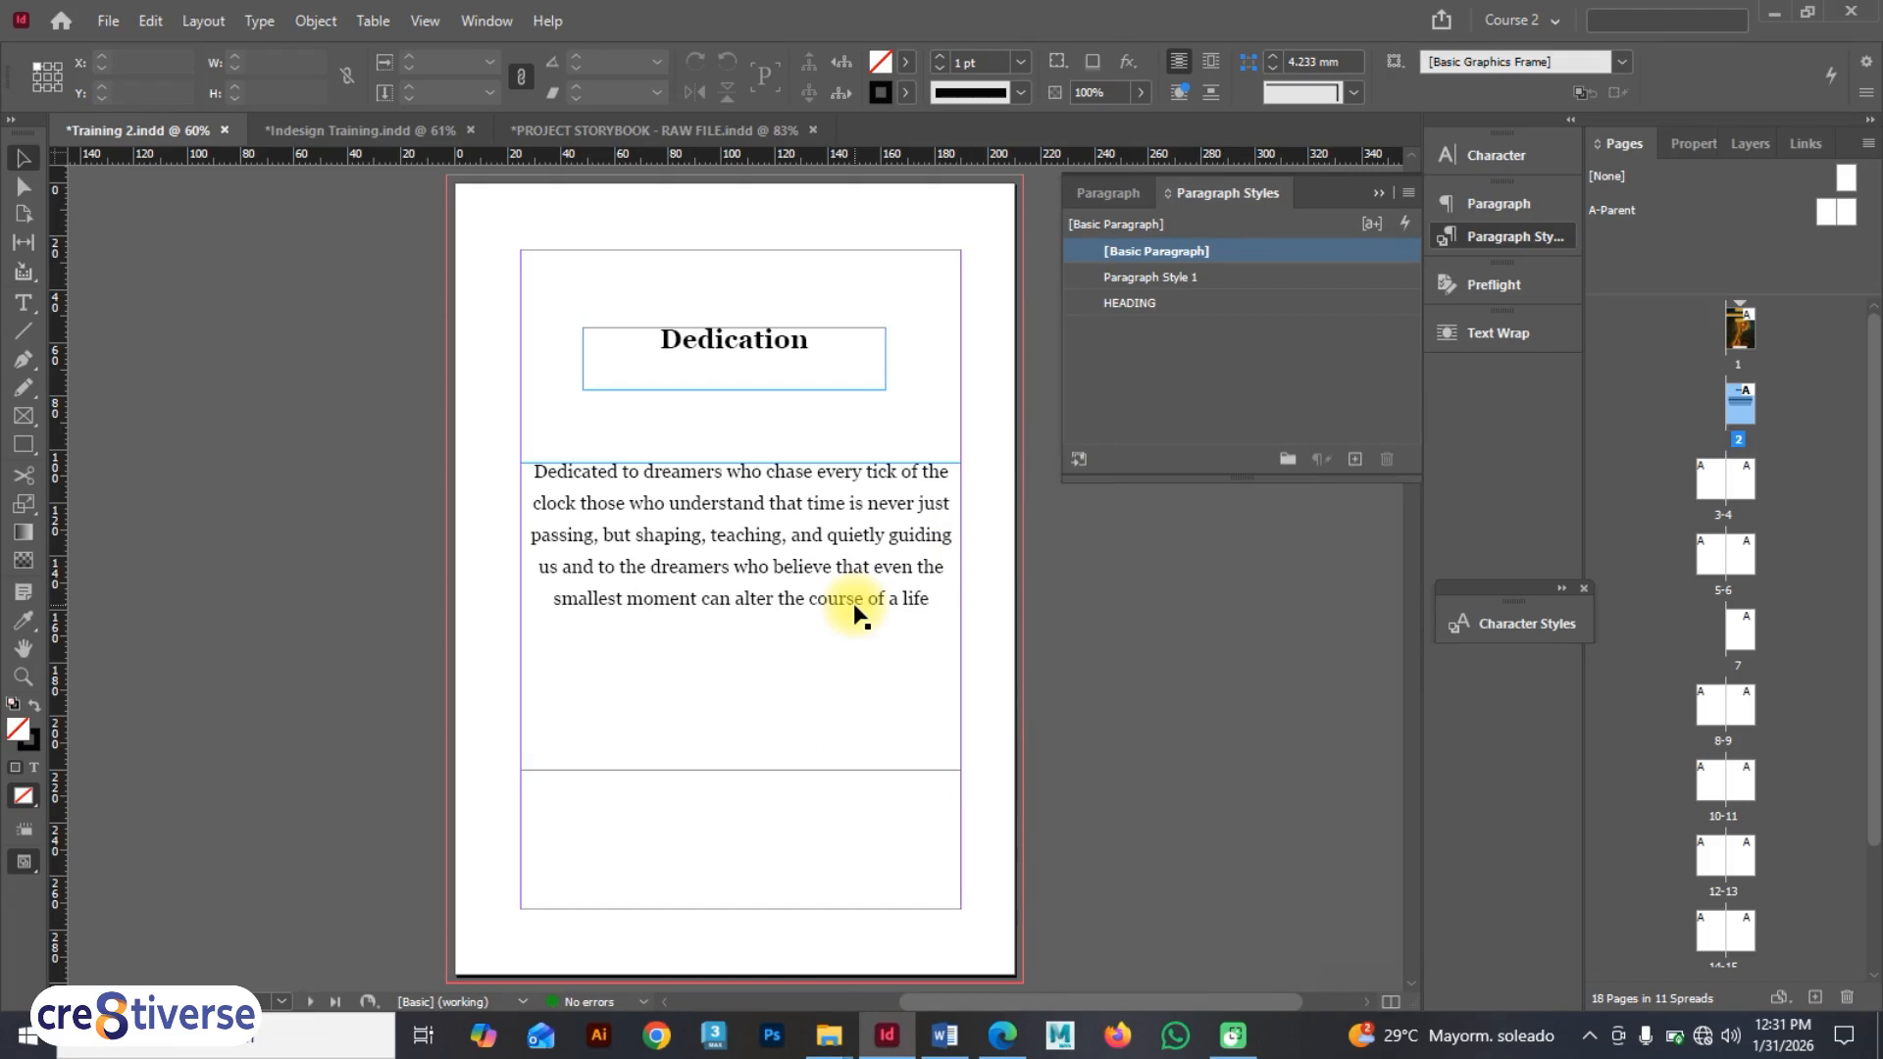
- Draw two text frames on page 3: a heading frame about 120 × 28.5 mm and a body frame about 165 × 112.5 mm below it
{"action": "double_click", "coordinate": [1710, 481]}
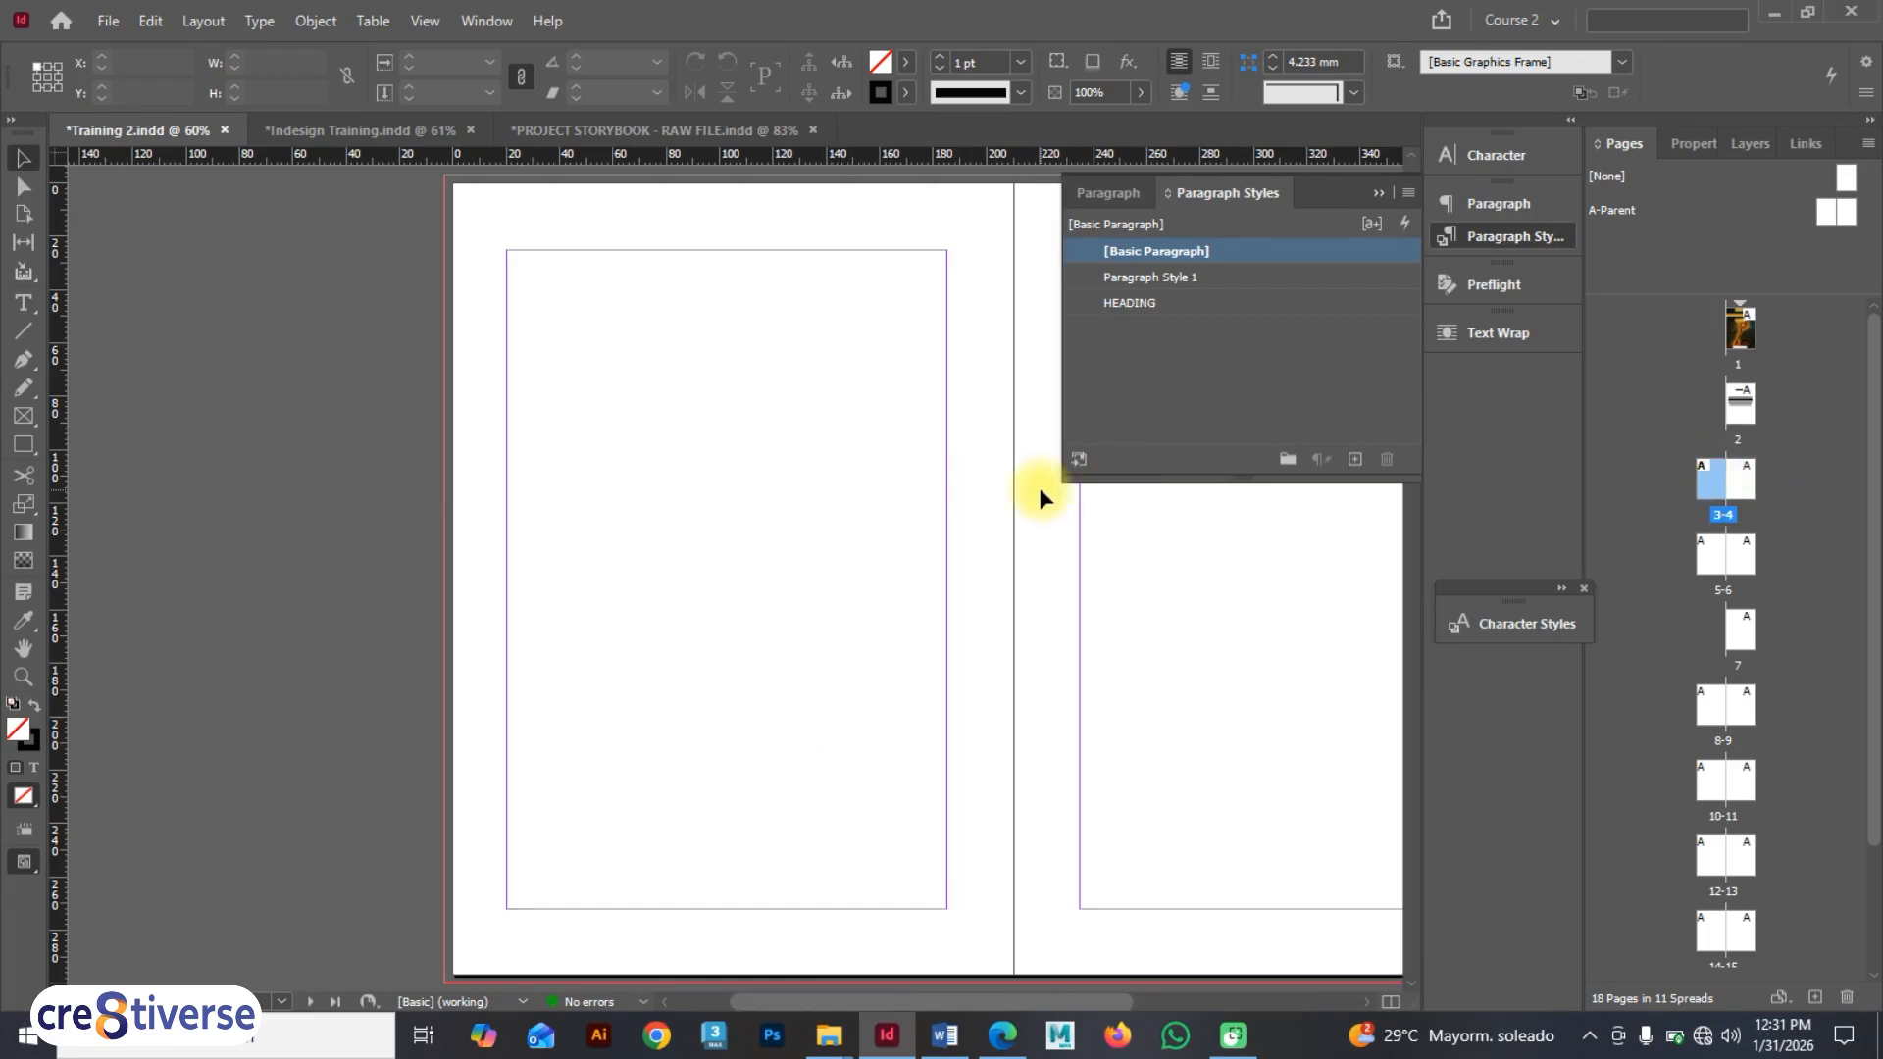
{"action": "key", "text": "t"}
{"action": "key", "text": "F9"}
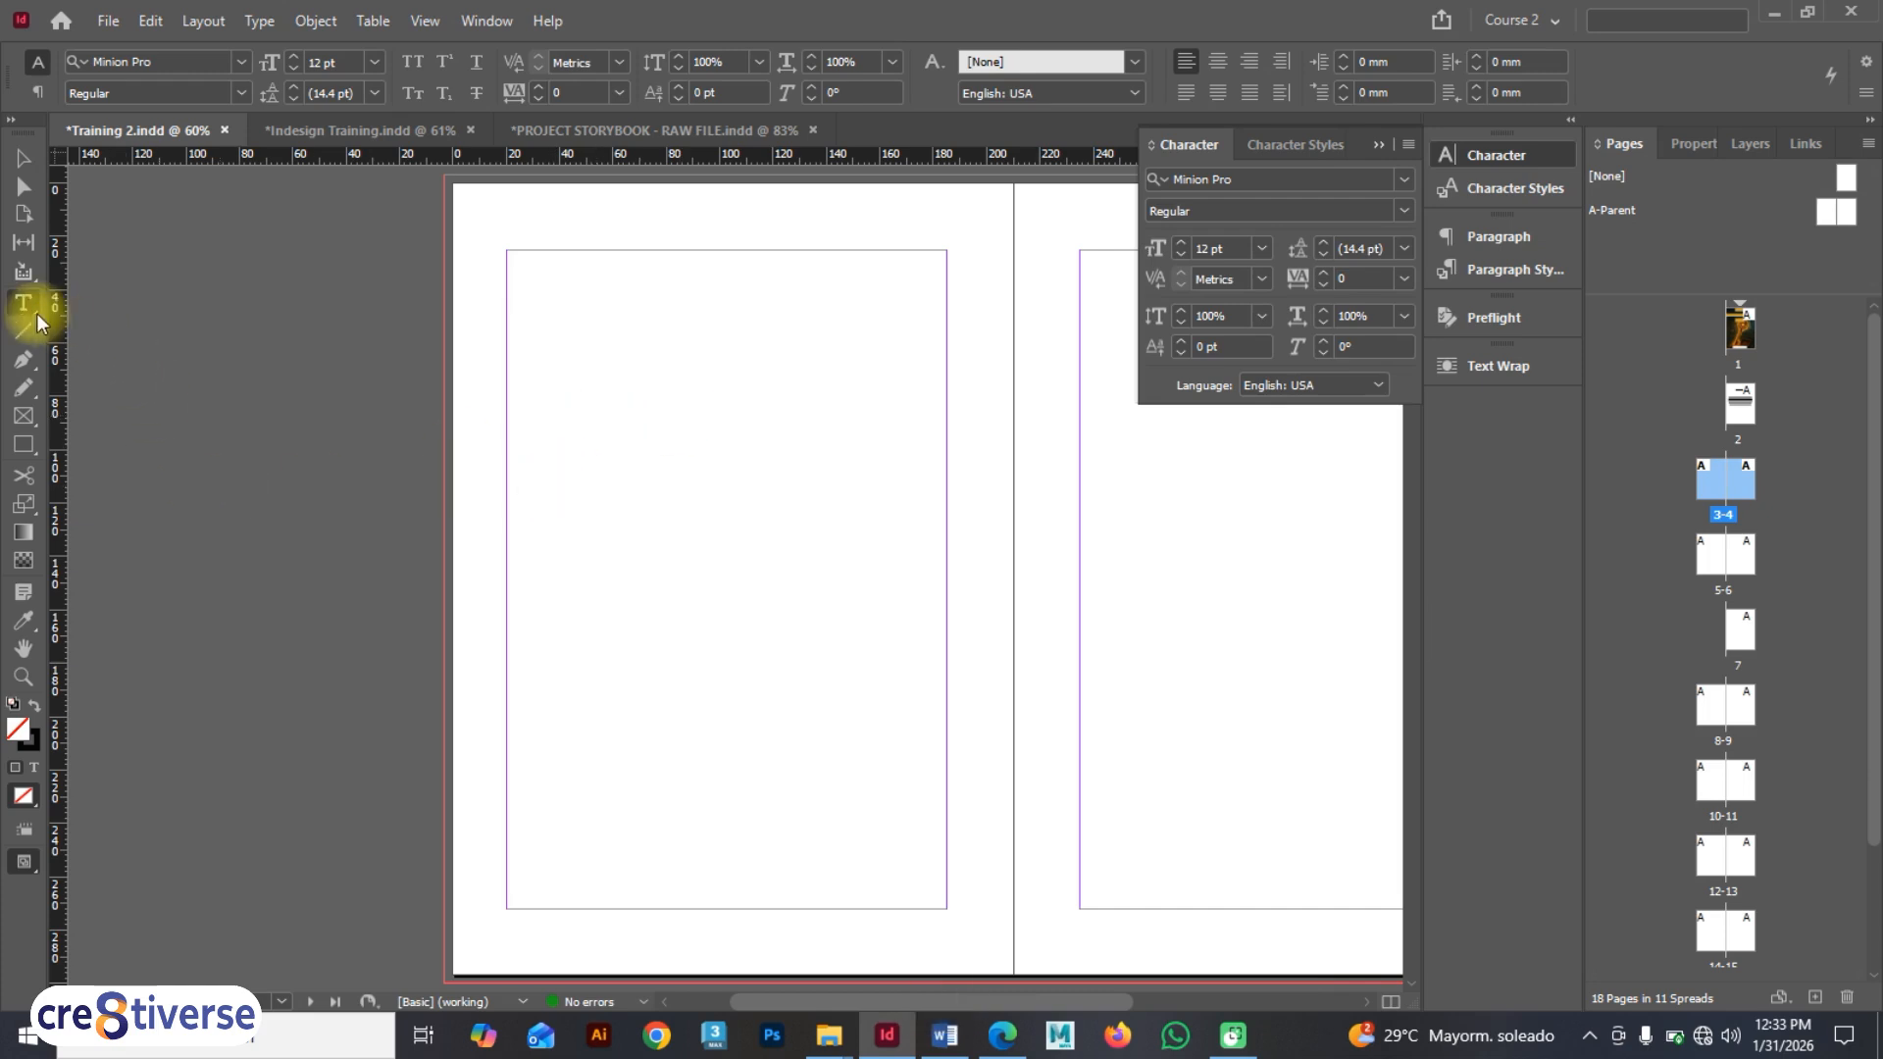
{"action": "left_click_drag", "start_coordinate": [556, 322], "coordinate": [875, 399]}
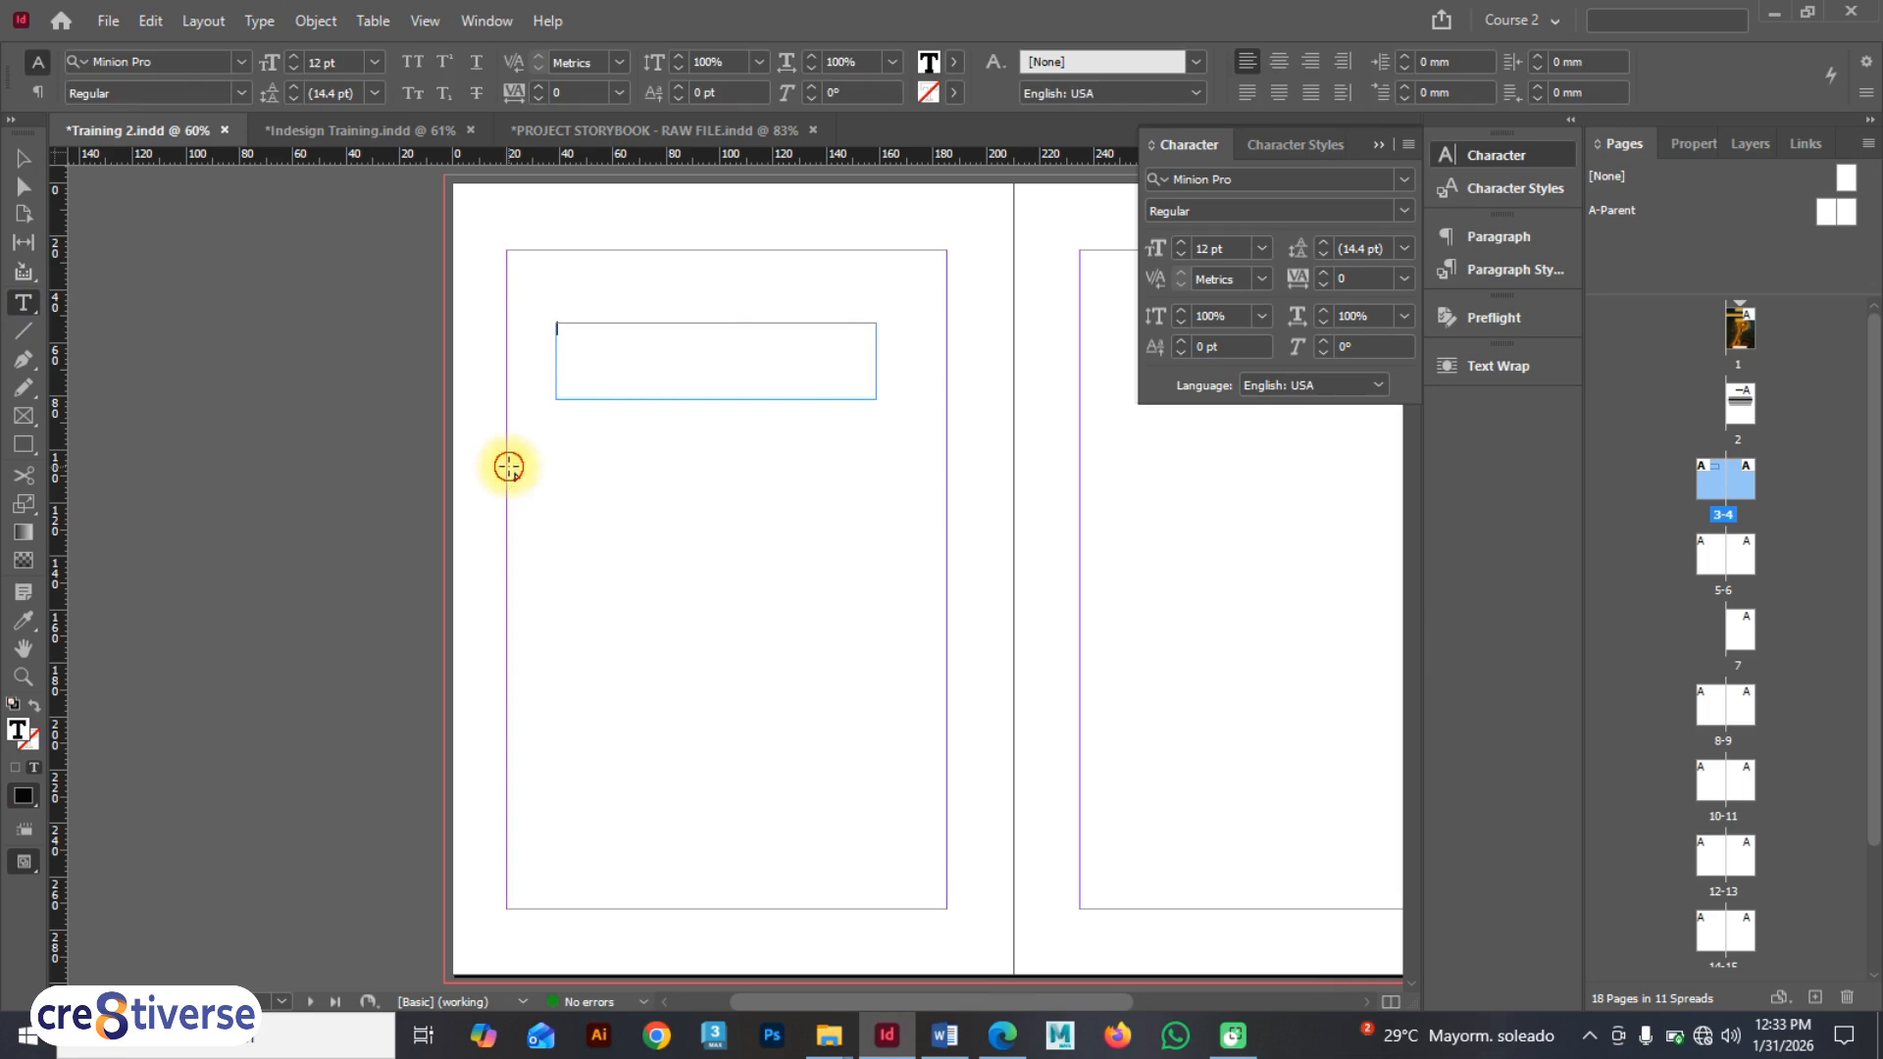
{"action": "left_click_drag", "start_coordinate": [506, 465], "coordinate": [956, 766]}
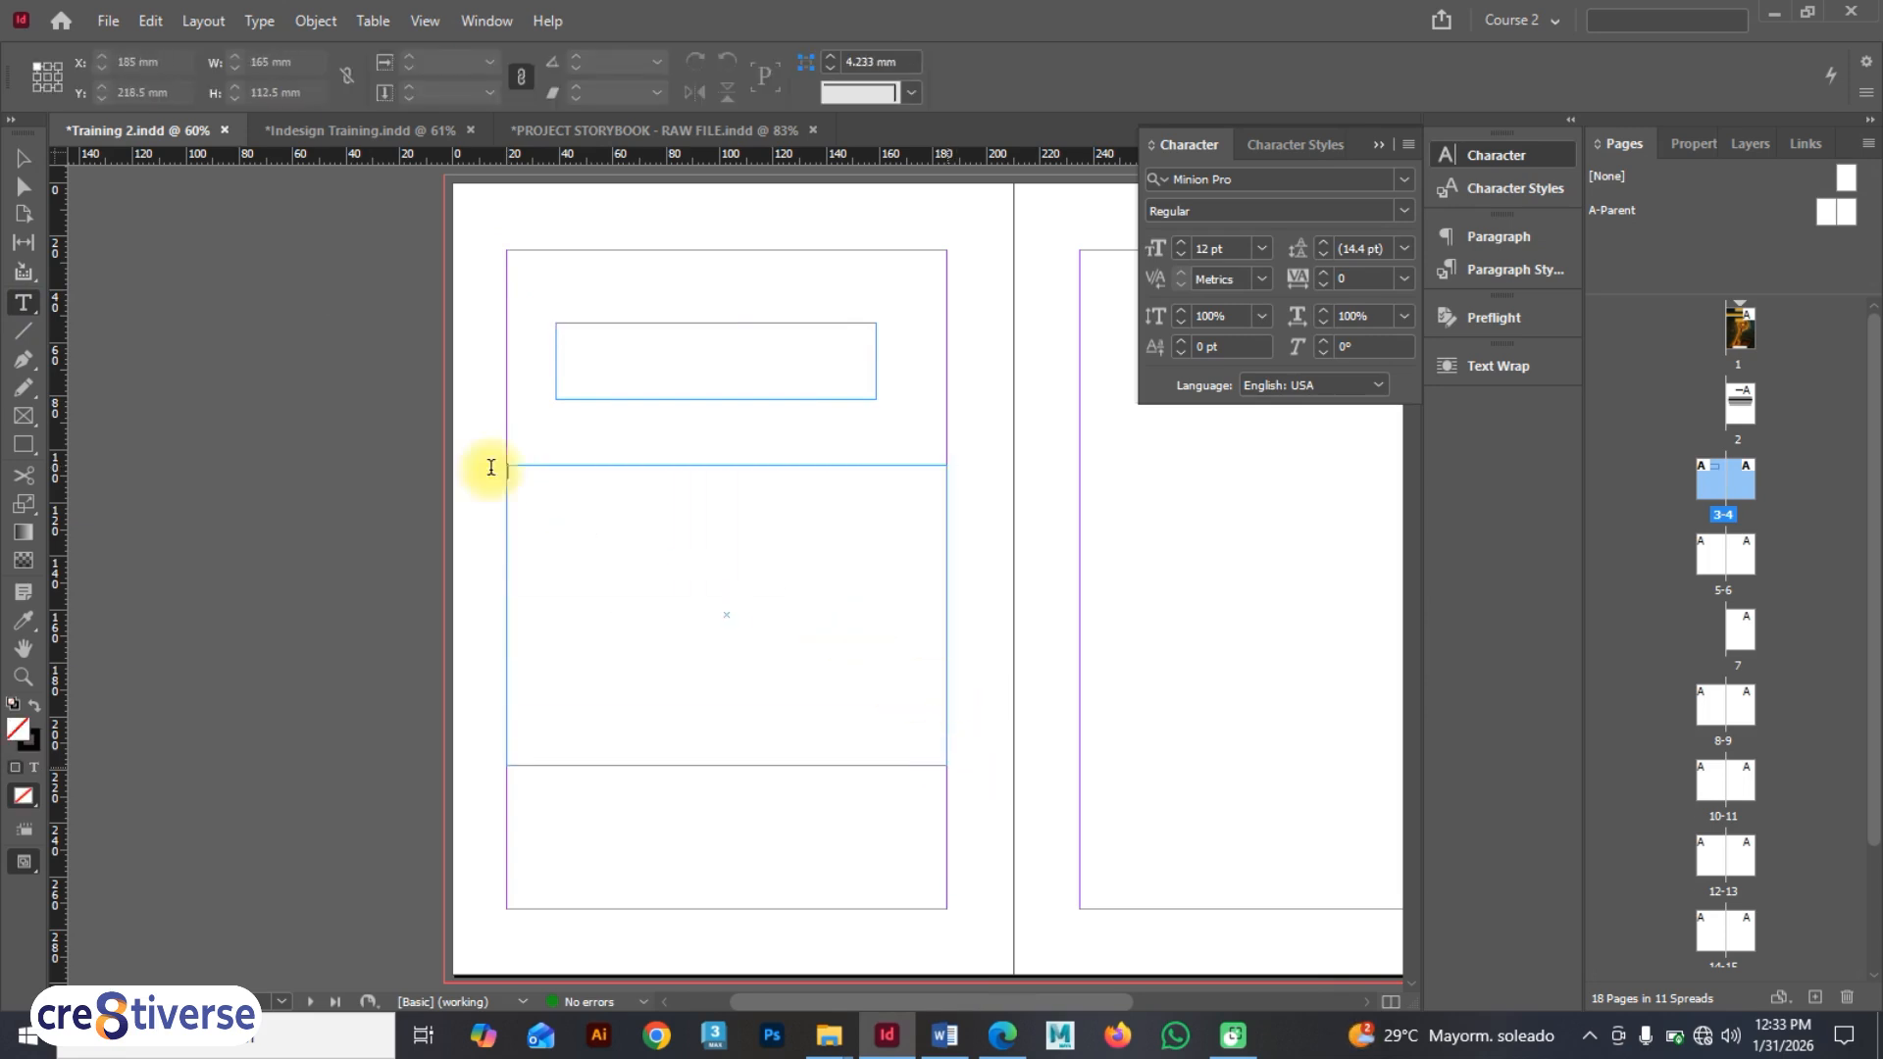
{"action": "left_click", "coordinate": [19, 159]}
- Copy the Acknowledgments heading from the Clock Master Design Brief in Word and paste it into the upper frame on page 3 in InDesign
{"action": "key", "text": "alt+Tab"}
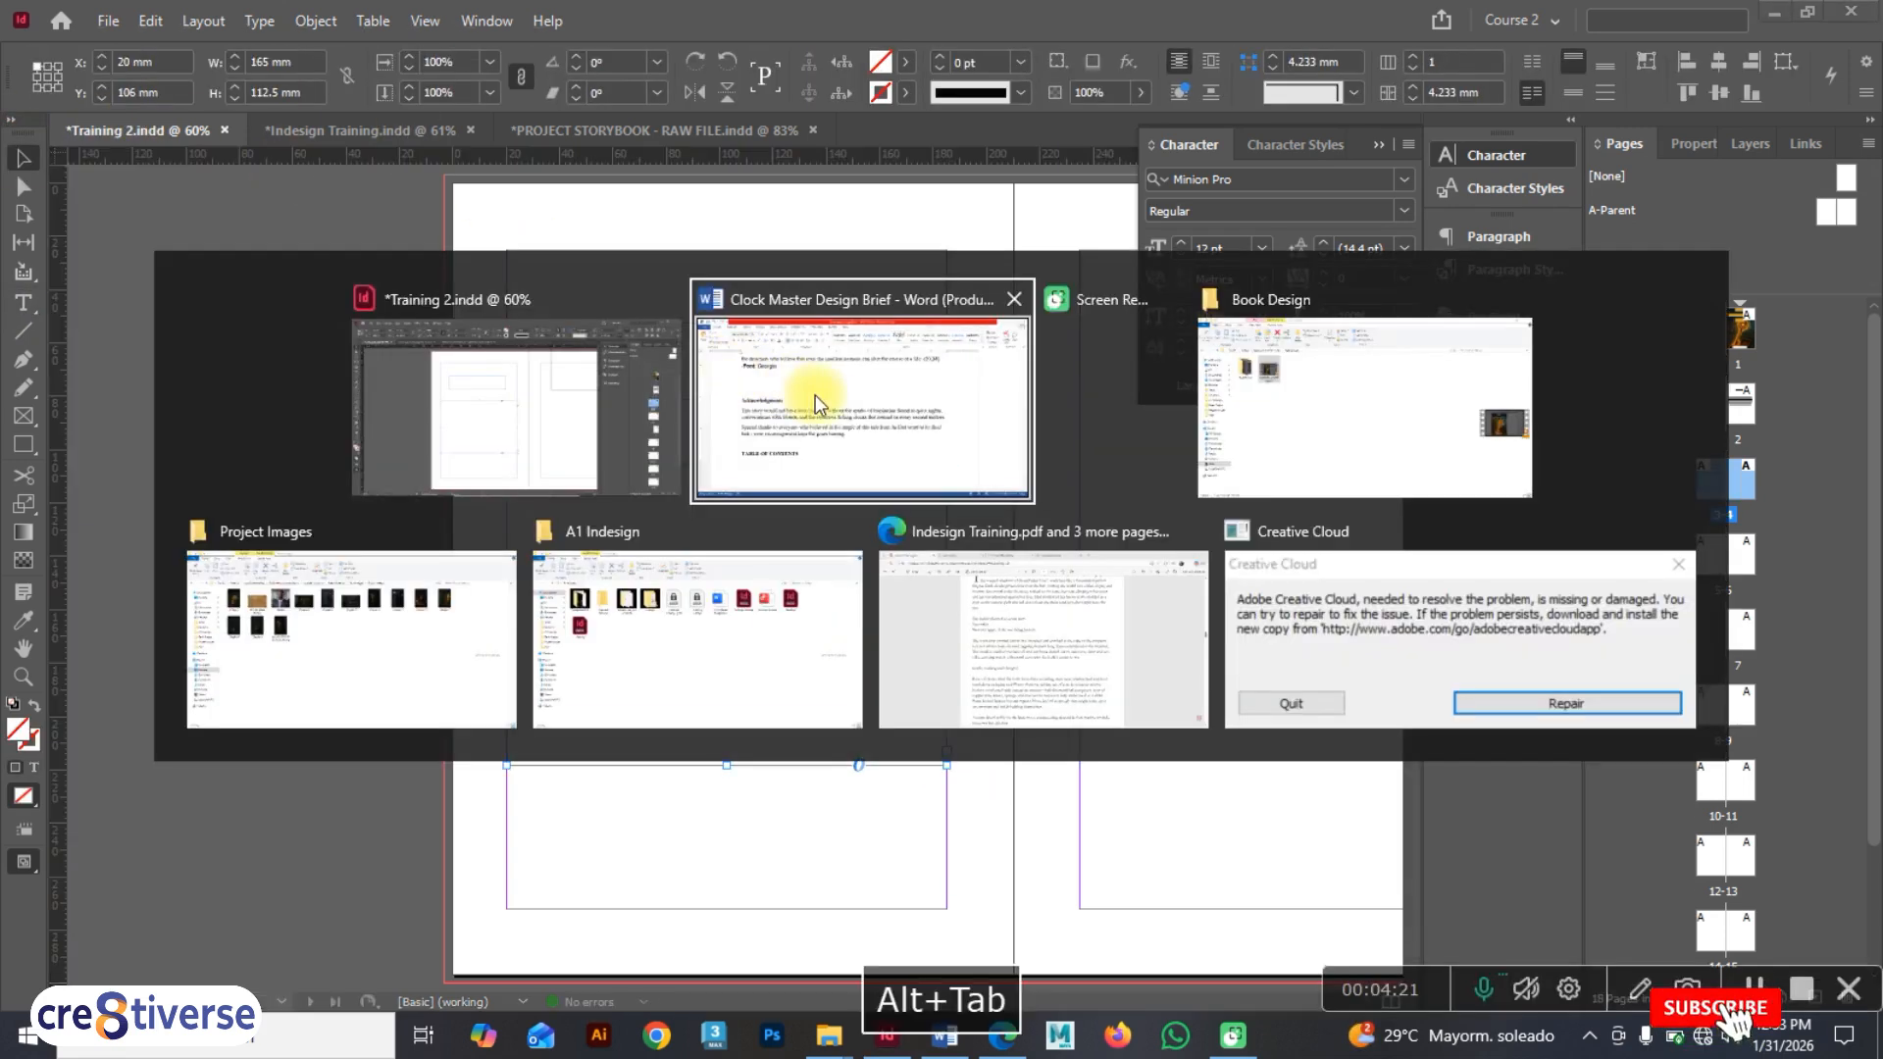
{"action": "left_click", "coordinate": [836, 404]}
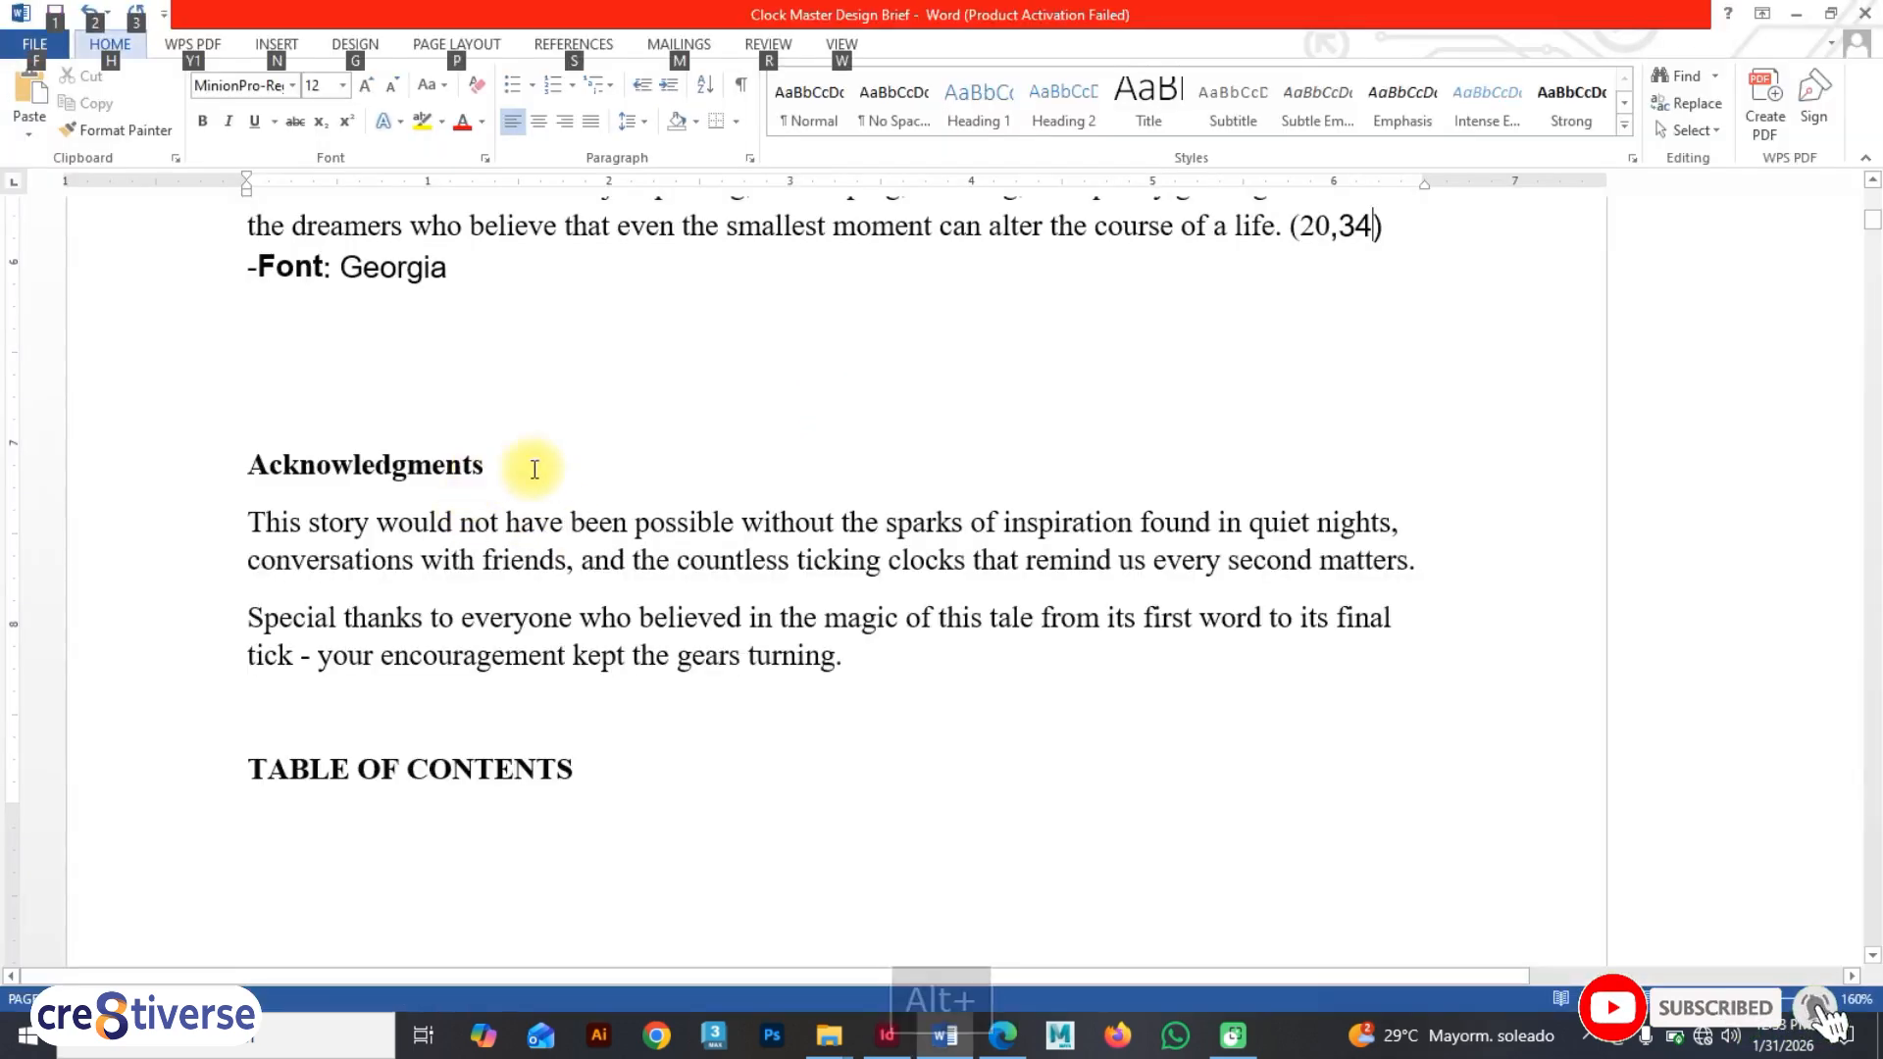
{"action": "left_click_drag", "start_coordinate": [533, 462], "coordinate": [239, 468]}
{"action": "key", "text": "ctrl+c"}
{"action": "key", "text": "alt+Tab"}
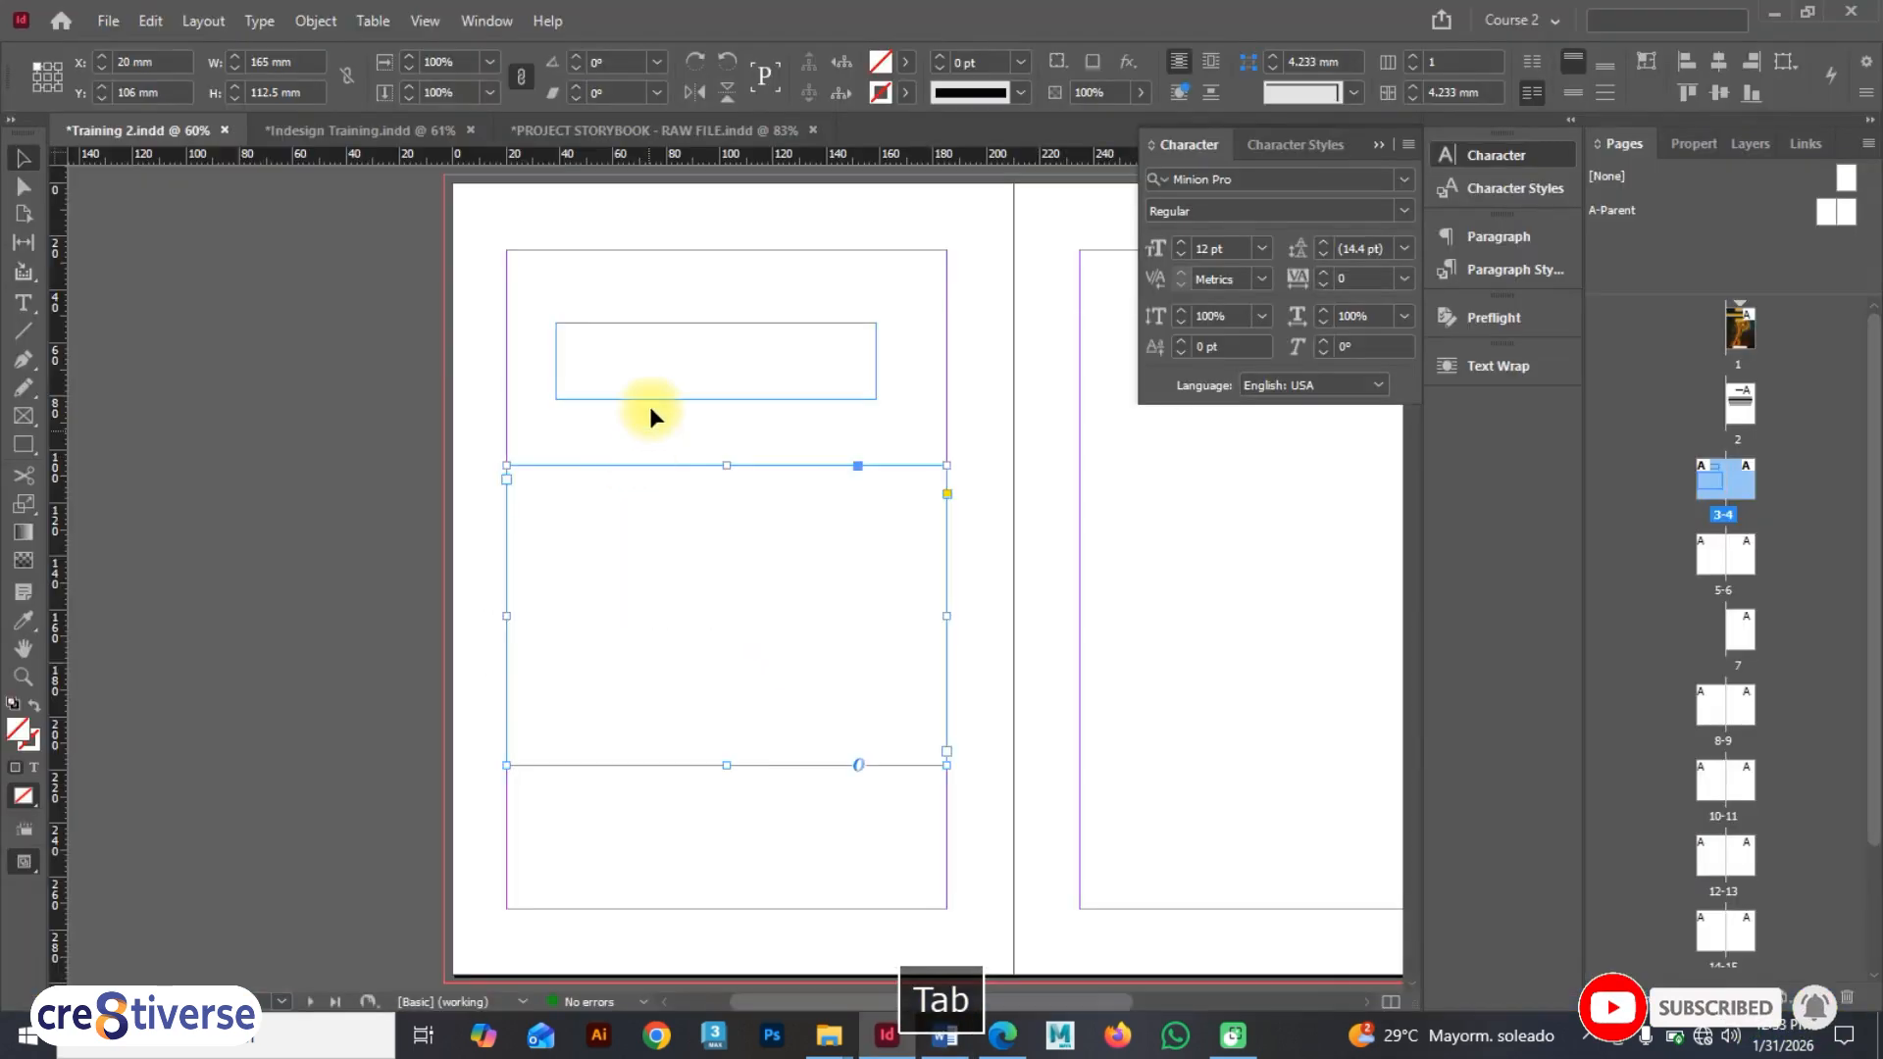
{"action": "double_click", "coordinate": [637, 356]}
{"action": "key", "text": "ctrl+v"}
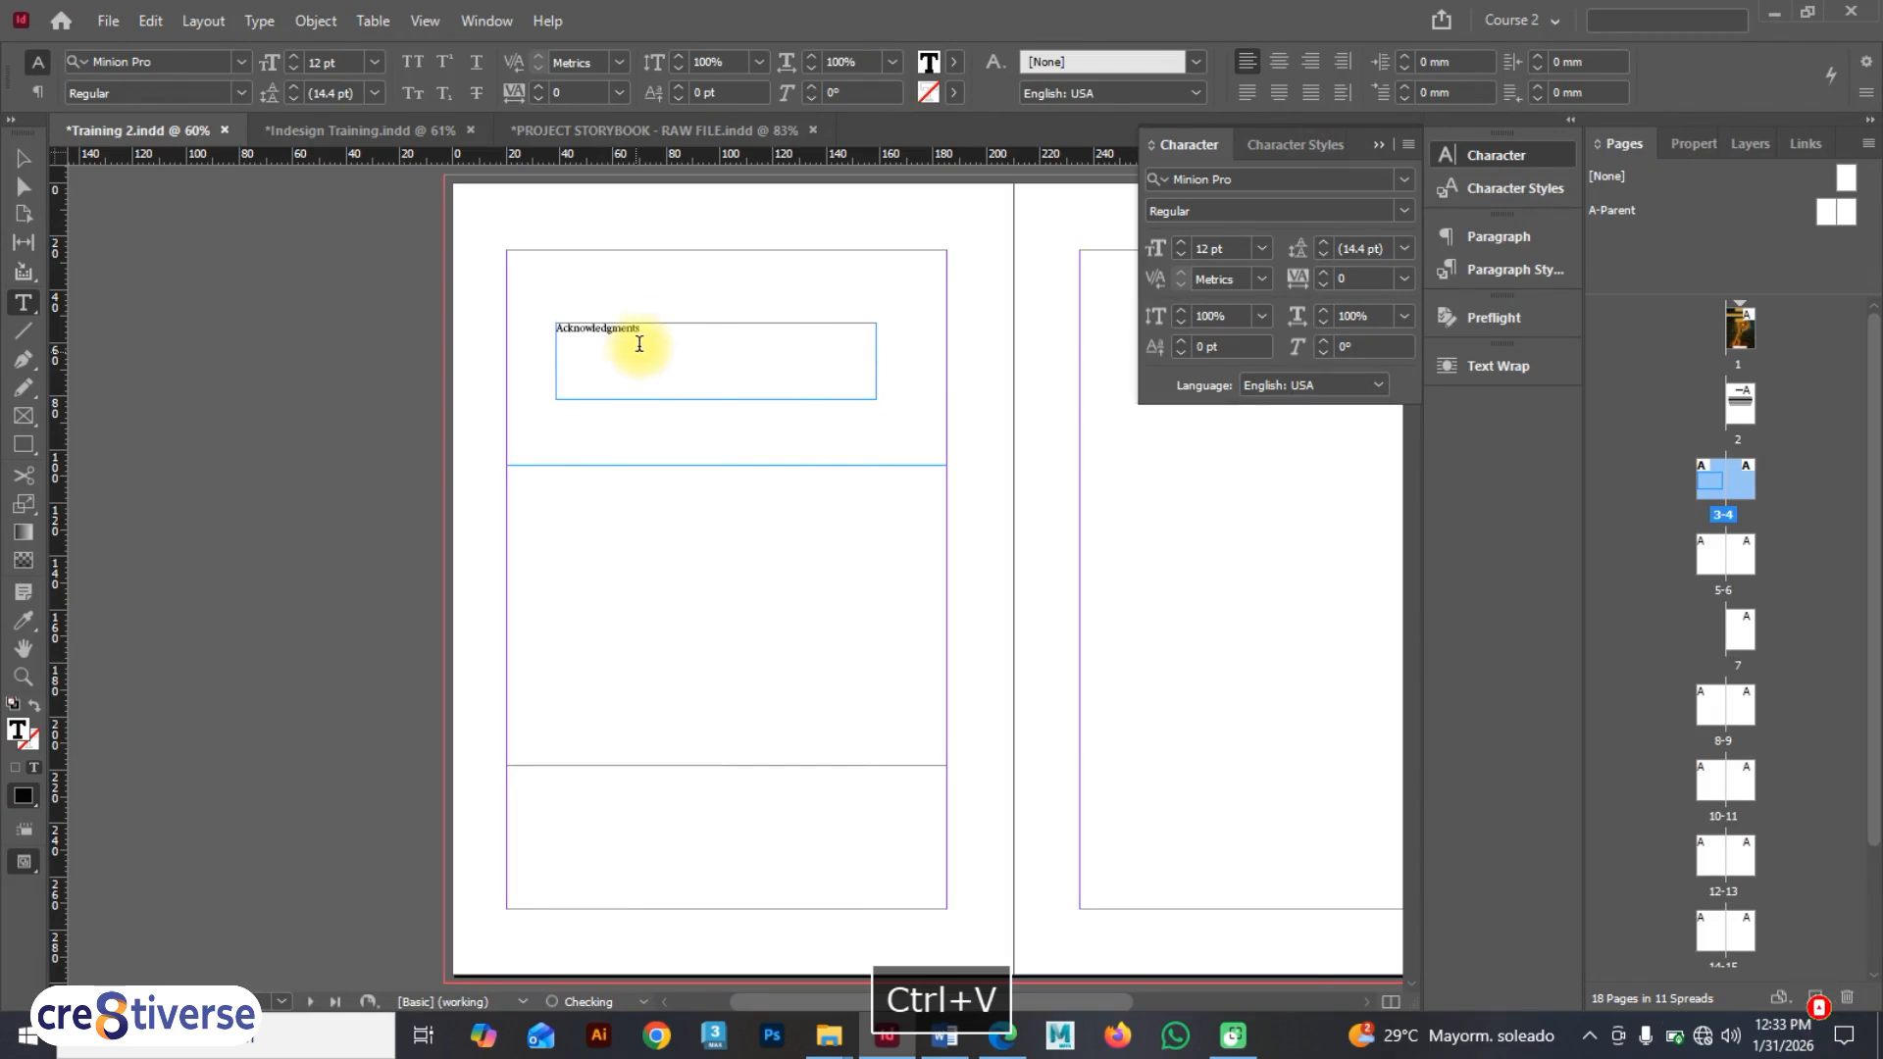
- Apply the HEADING paragraph style to the Acknowledgments text frame
{"action": "left_click", "coordinate": [20, 161]}
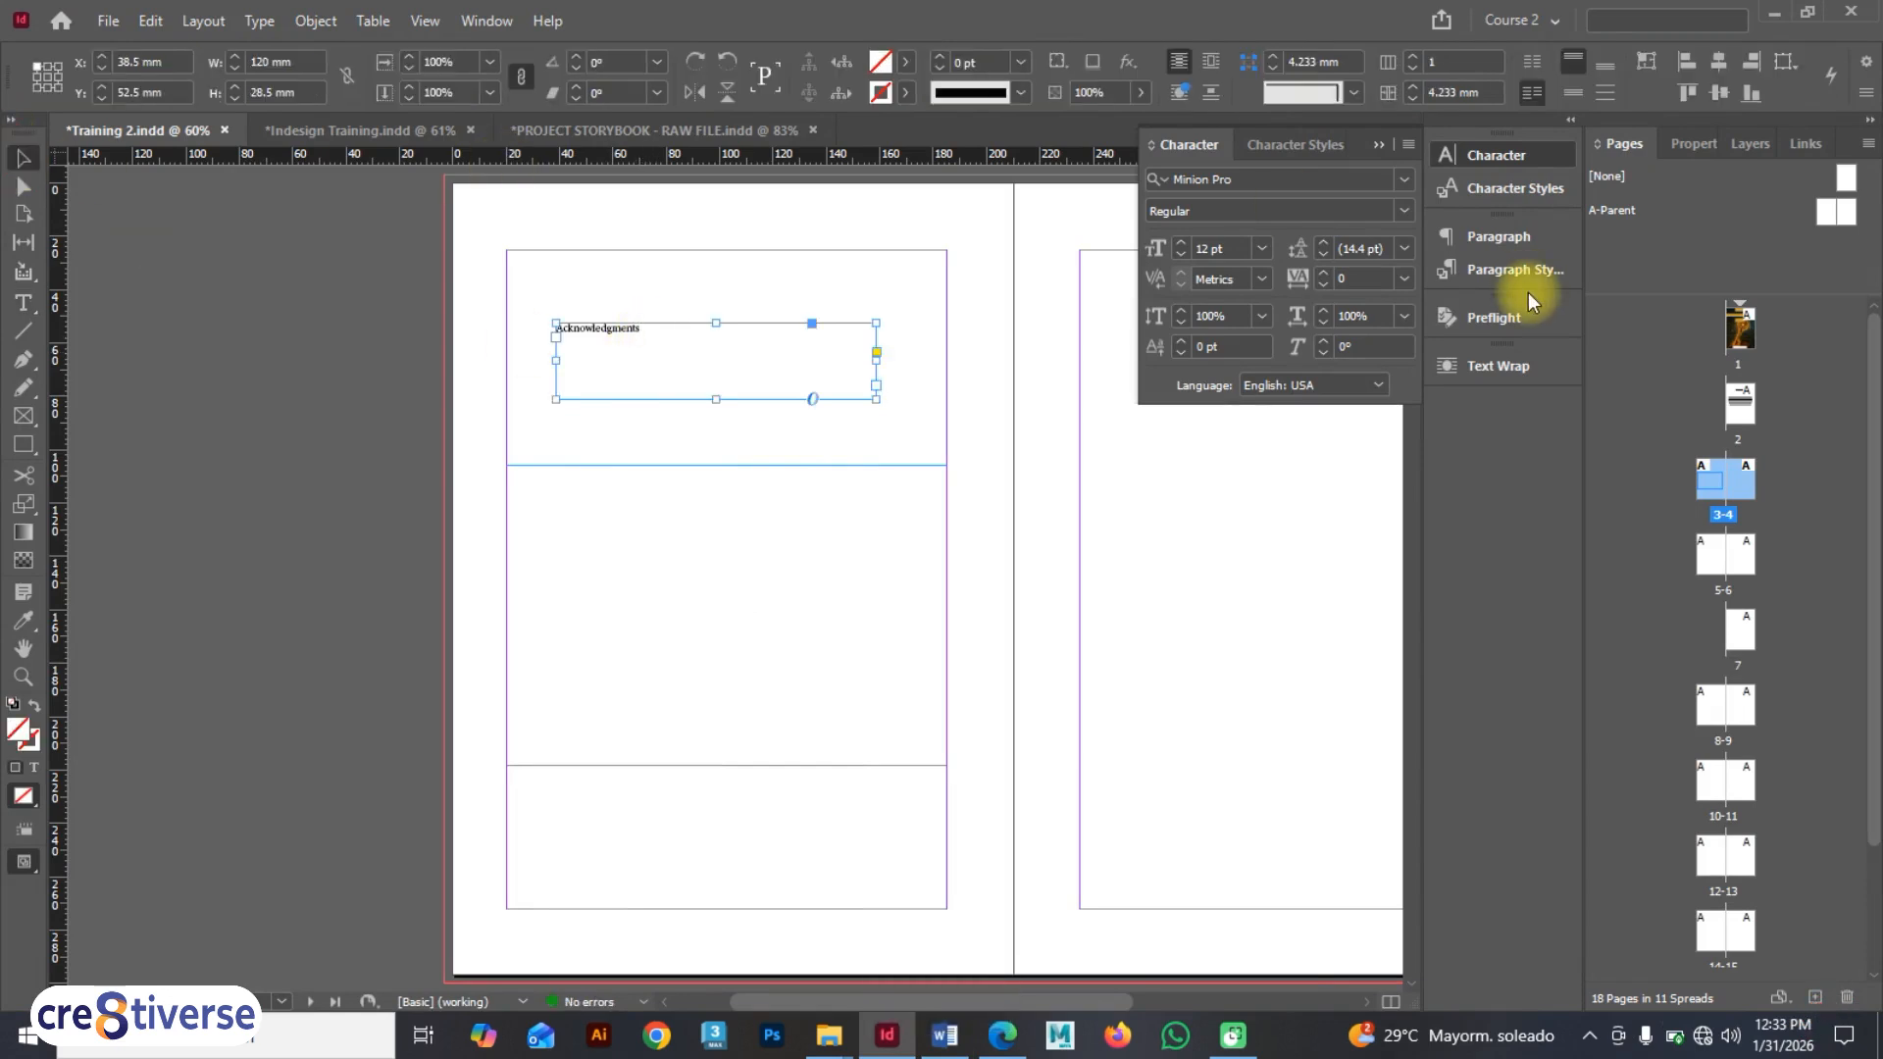
{"action": "left_click", "coordinate": [1515, 268]}
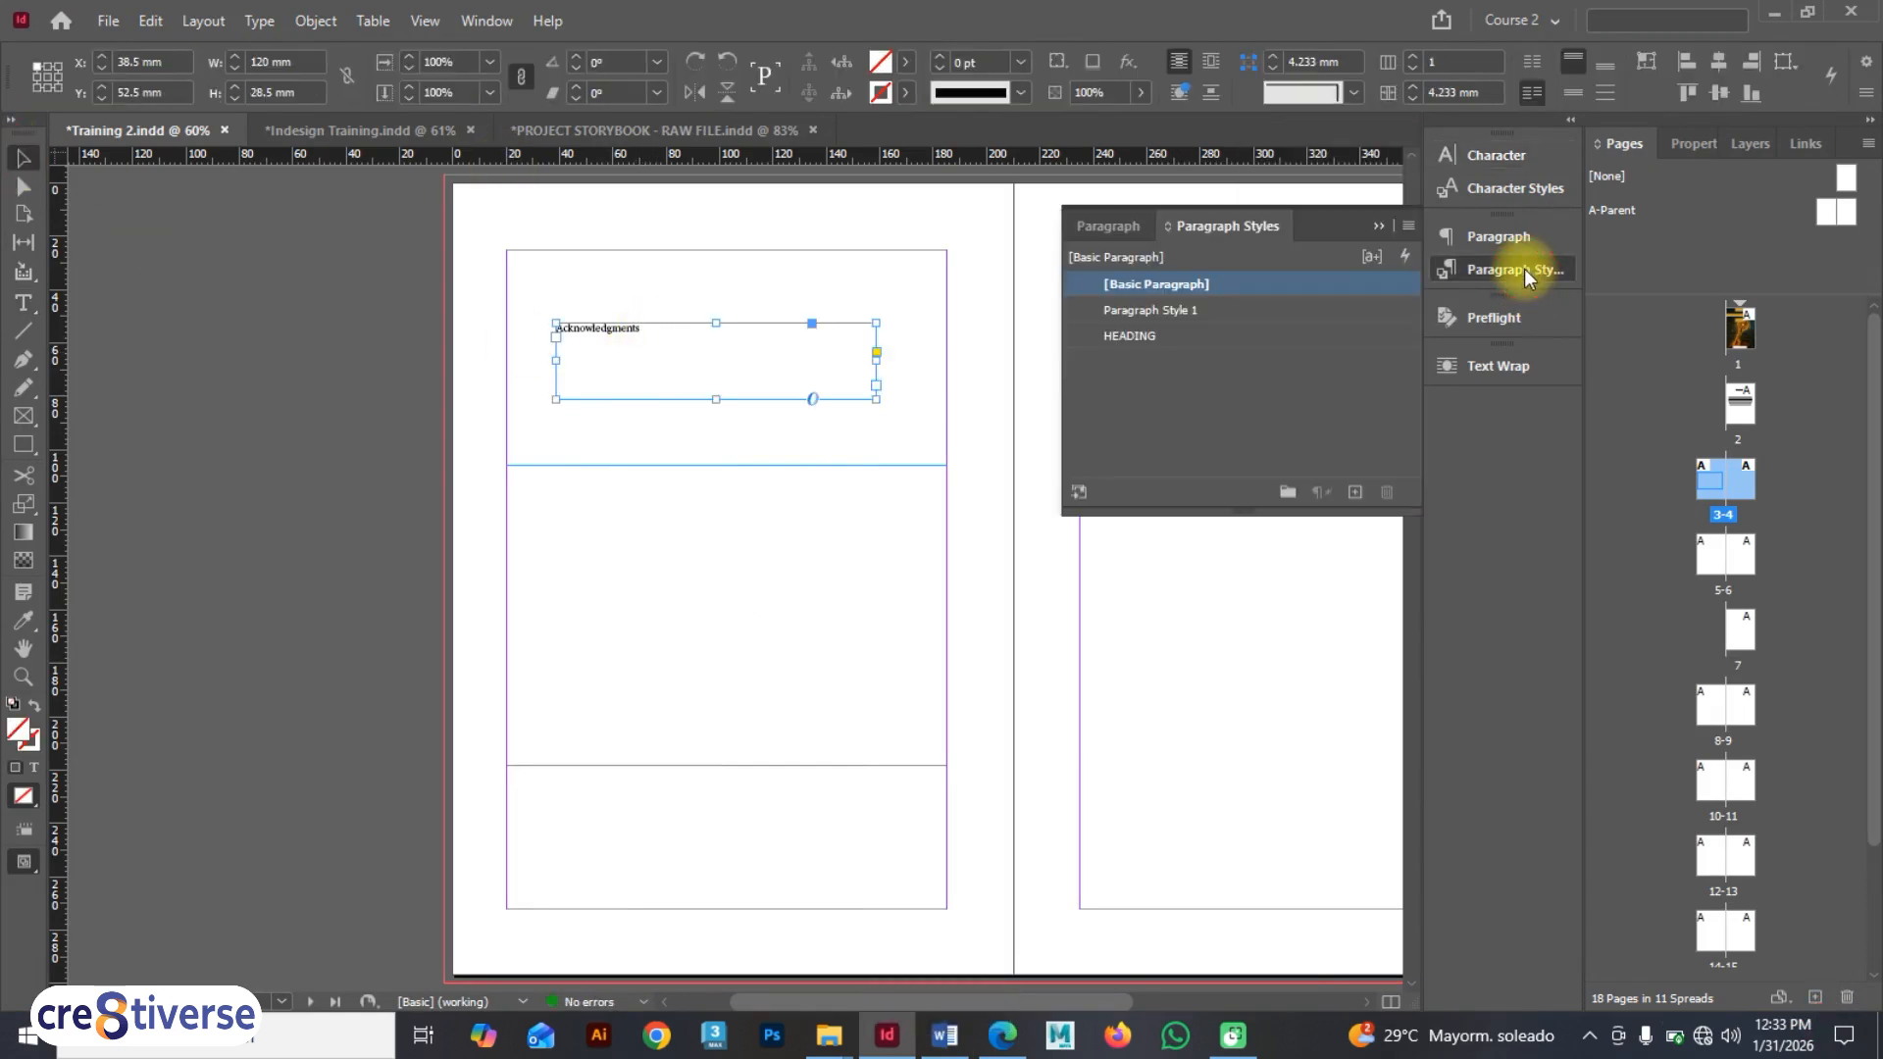
{"action": "left_click", "coordinate": [1140, 336]}
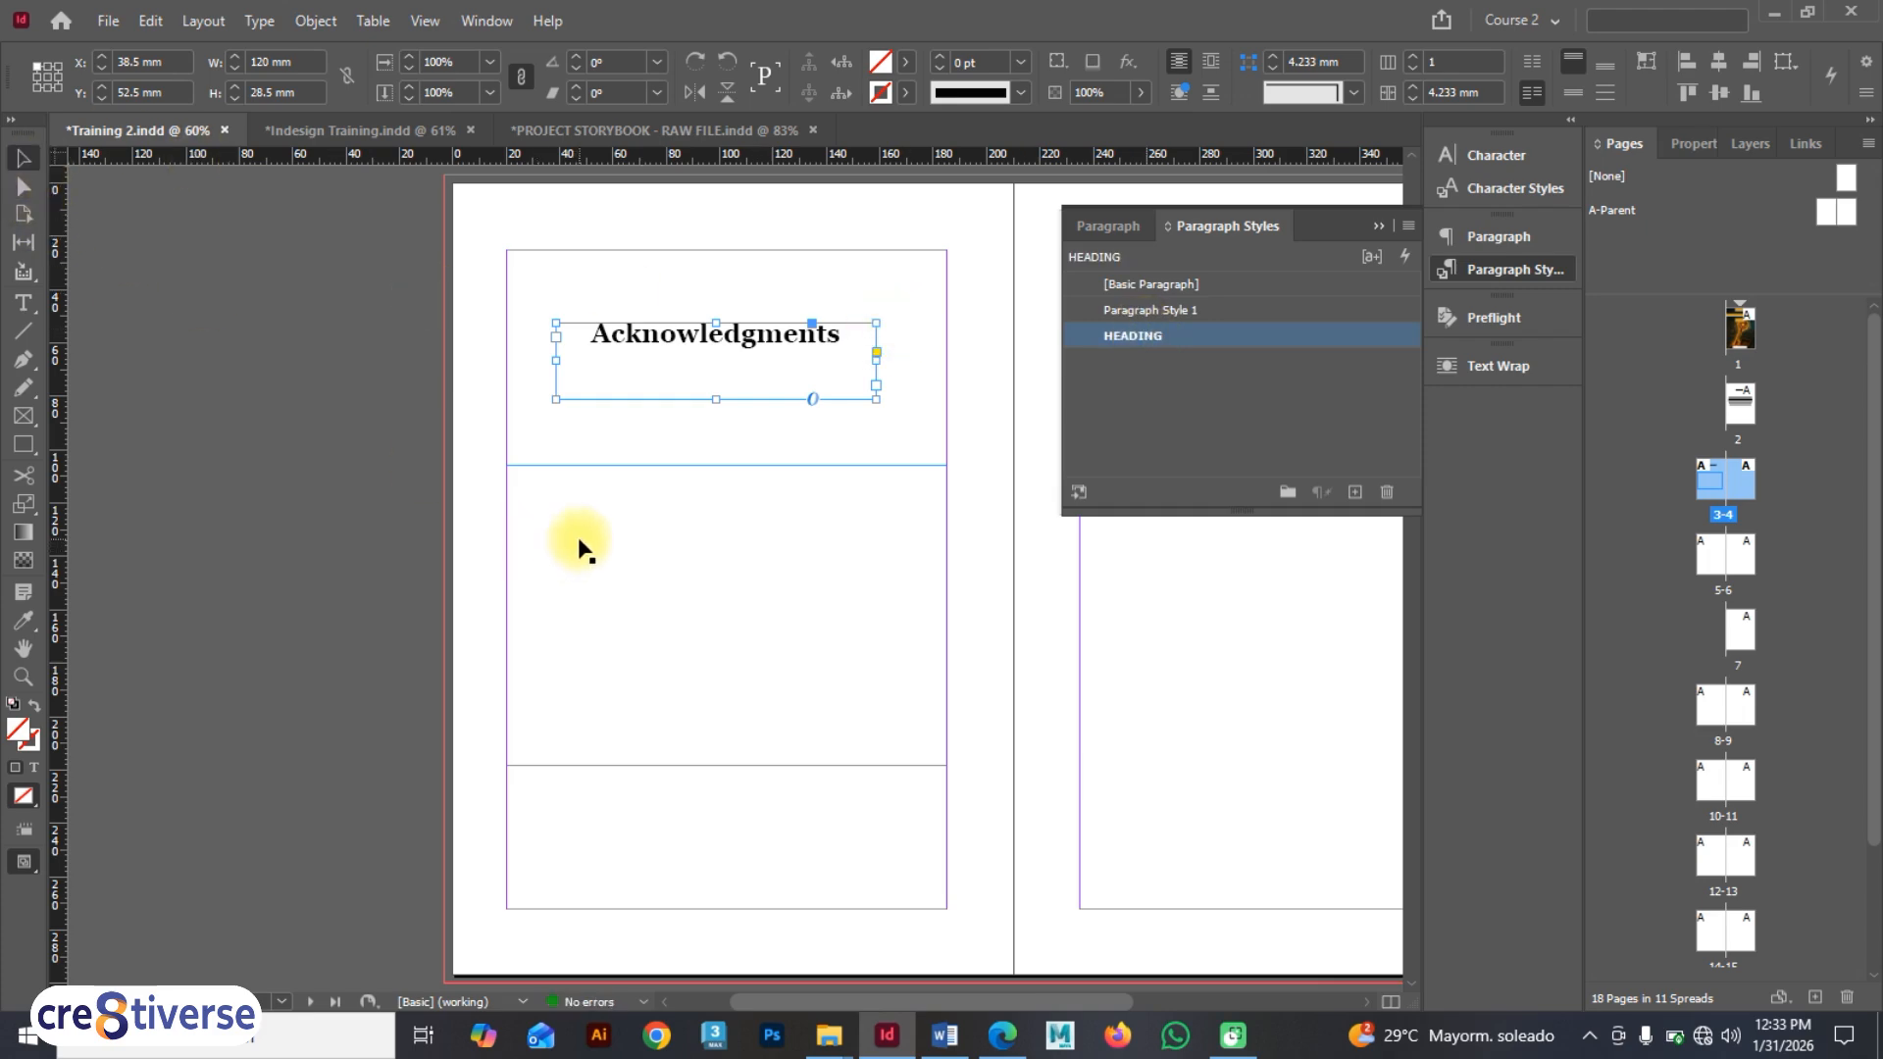
- Copy the two acknowledgment paragraphs from the Word brief and paste them into the frame below the Acknowledgments heading in InDesign
{"action": "key", "text": "alt+Tab"}
{"action": "left_click_drag", "start_coordinate": [868, 657], "coordinate": [245, 534]}
{"action": "key", "text": "ctrl+c"}
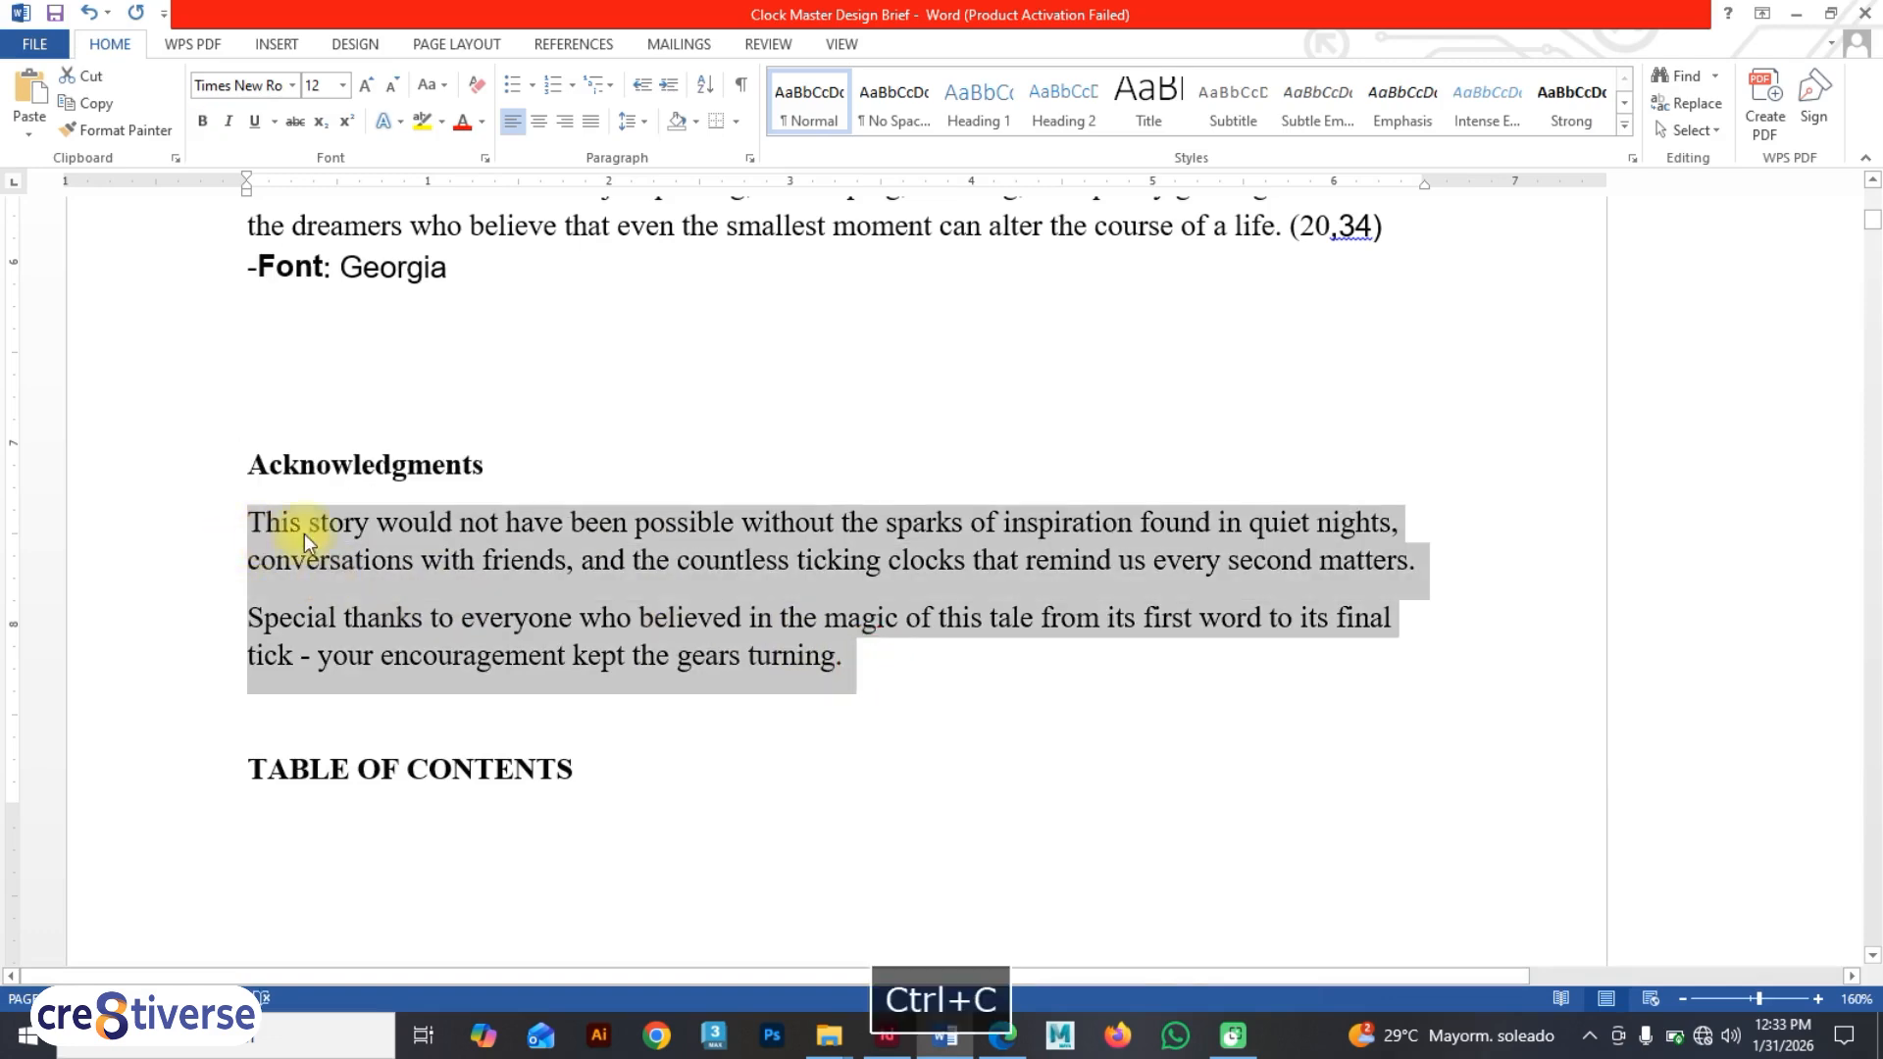
{"action": "key", "text": "alt+Tab"}
{"action": "double_click", "coordinate": [619, 525]}
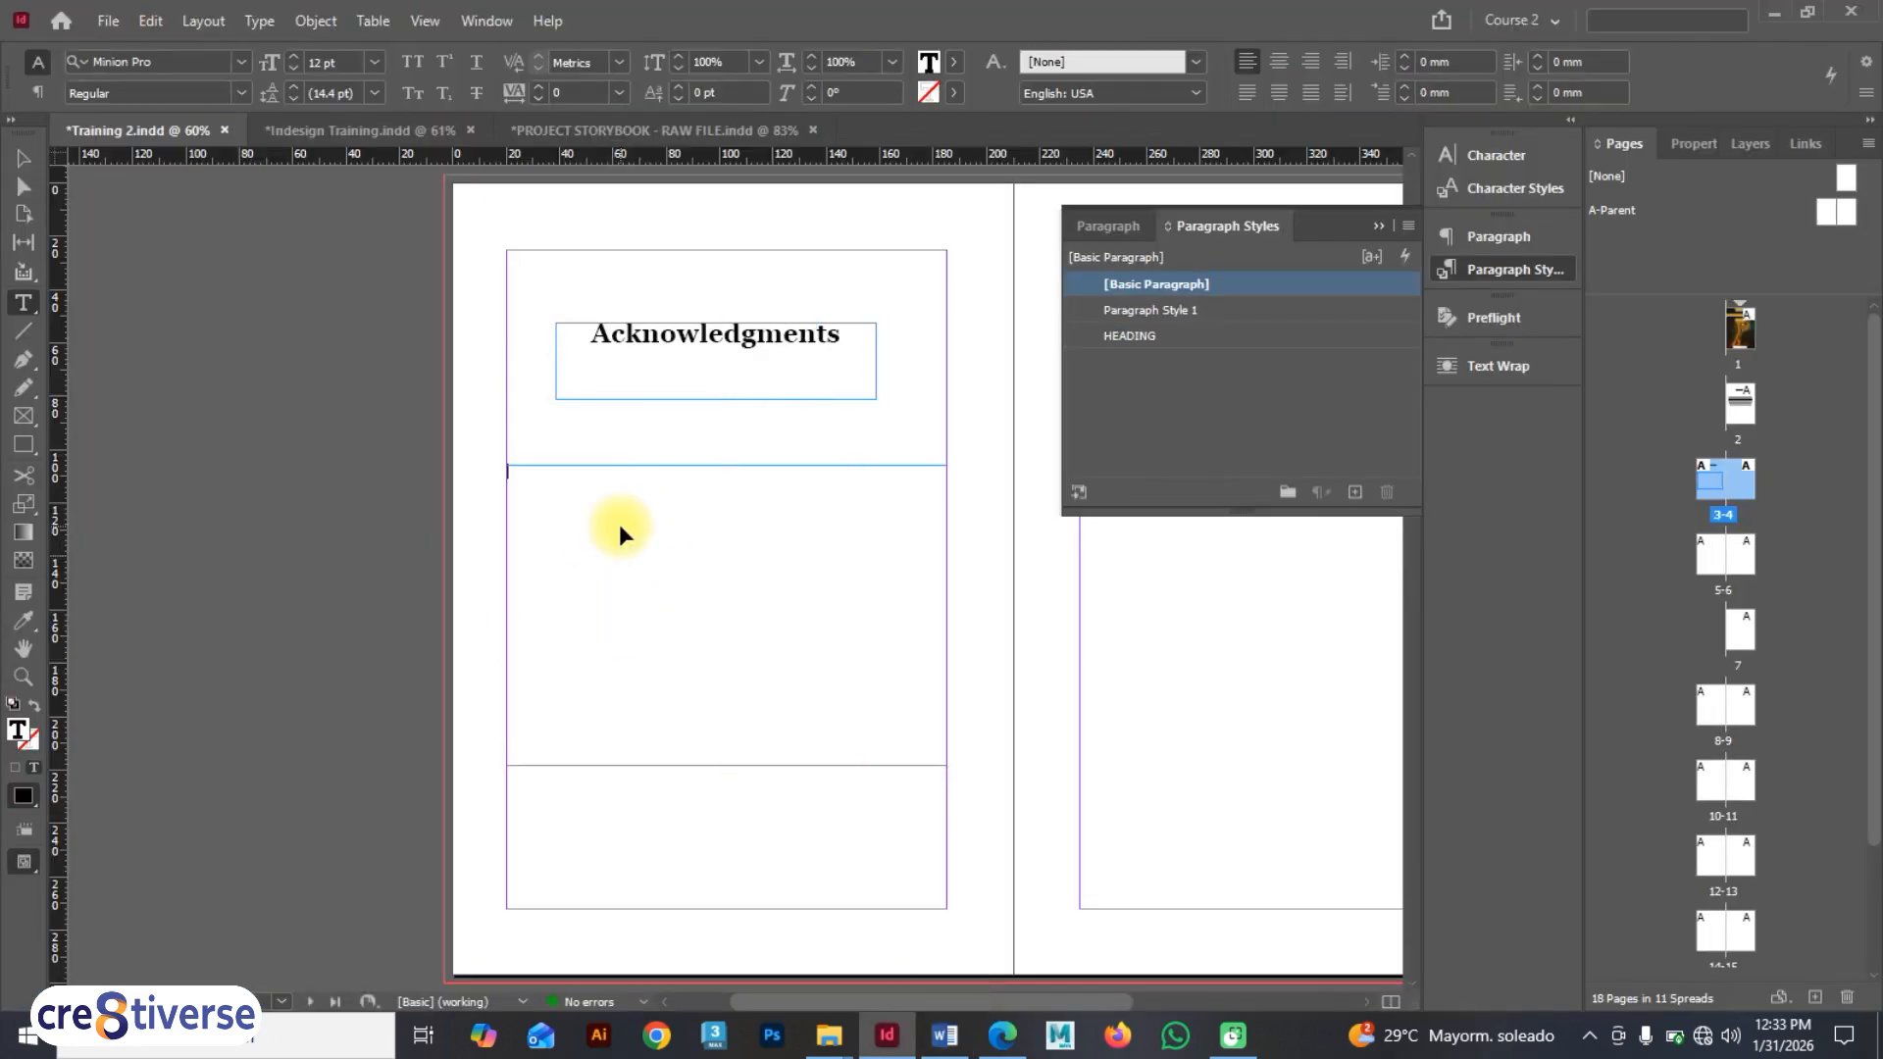
{"action": "key", "text": "ctrl+v"}
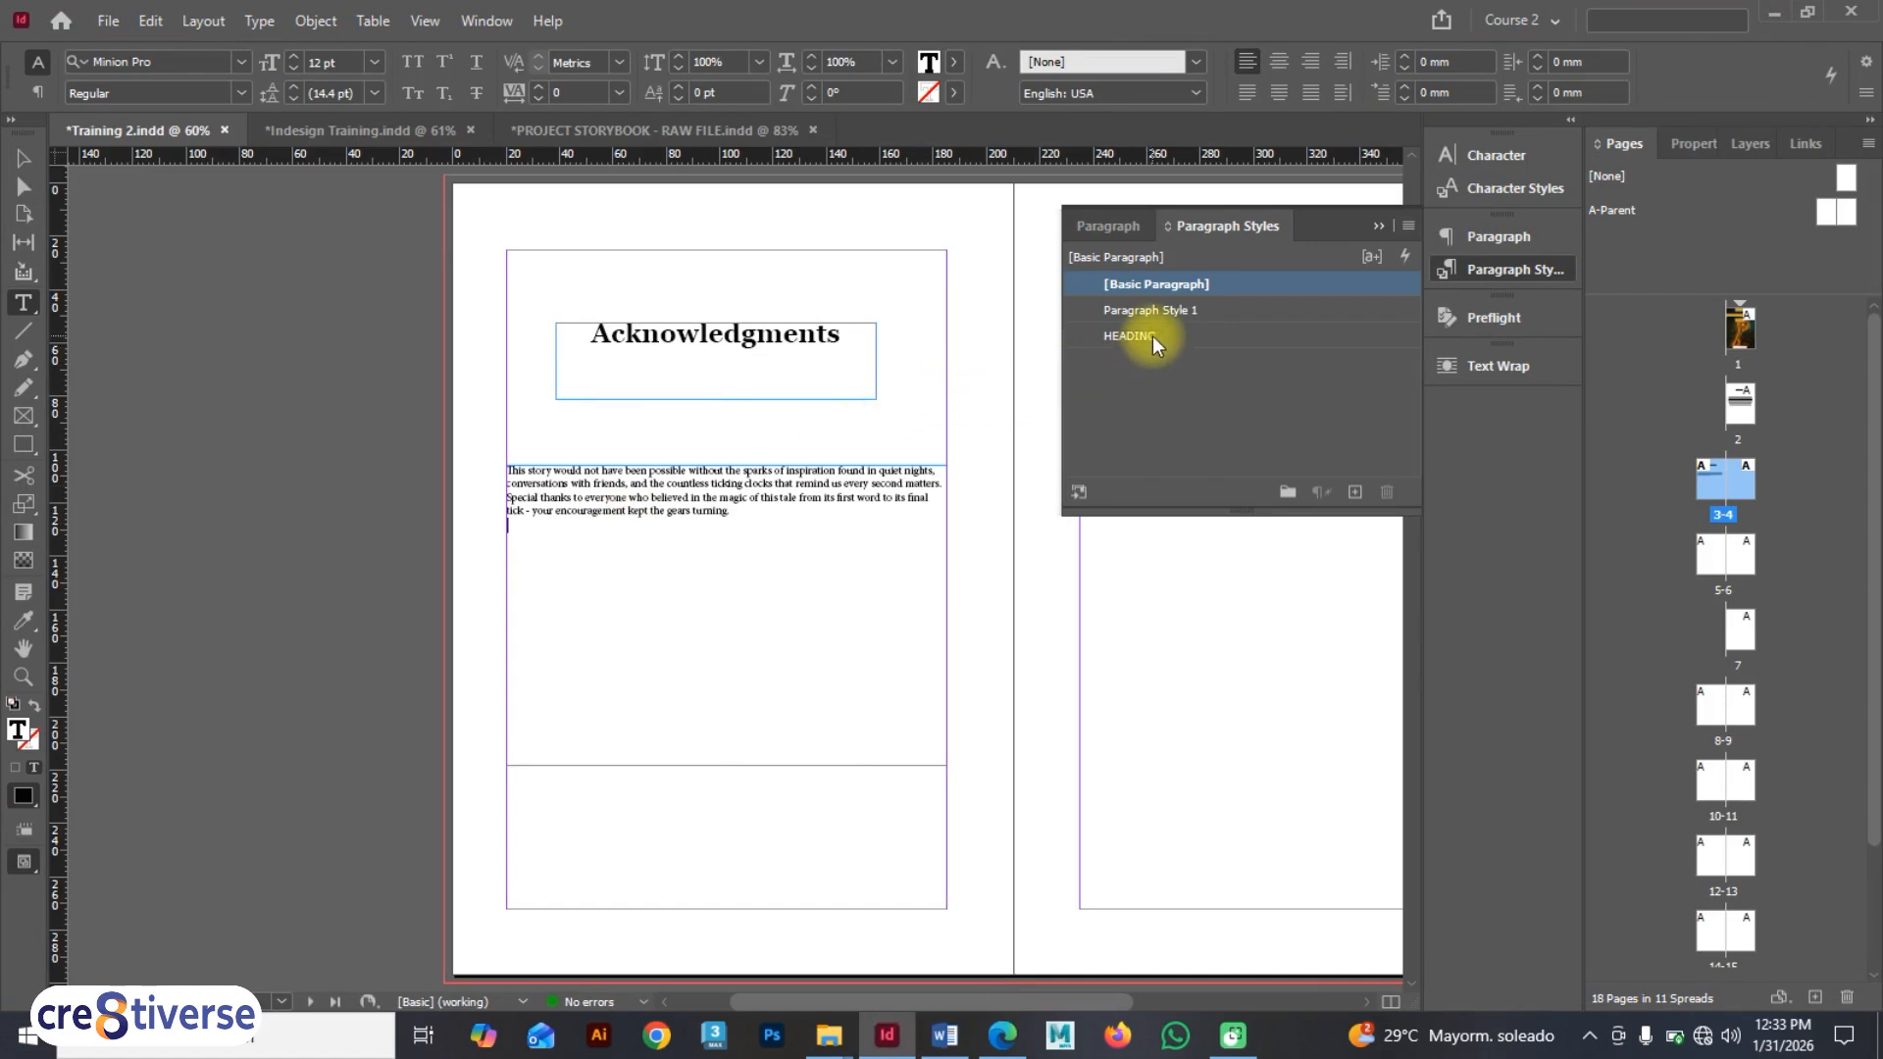
- Apply Paragraph Style 1 to the whole frame holding the acknowledgment paragraphs
{"action": "left_click", "coordinate": [1163, 312]}
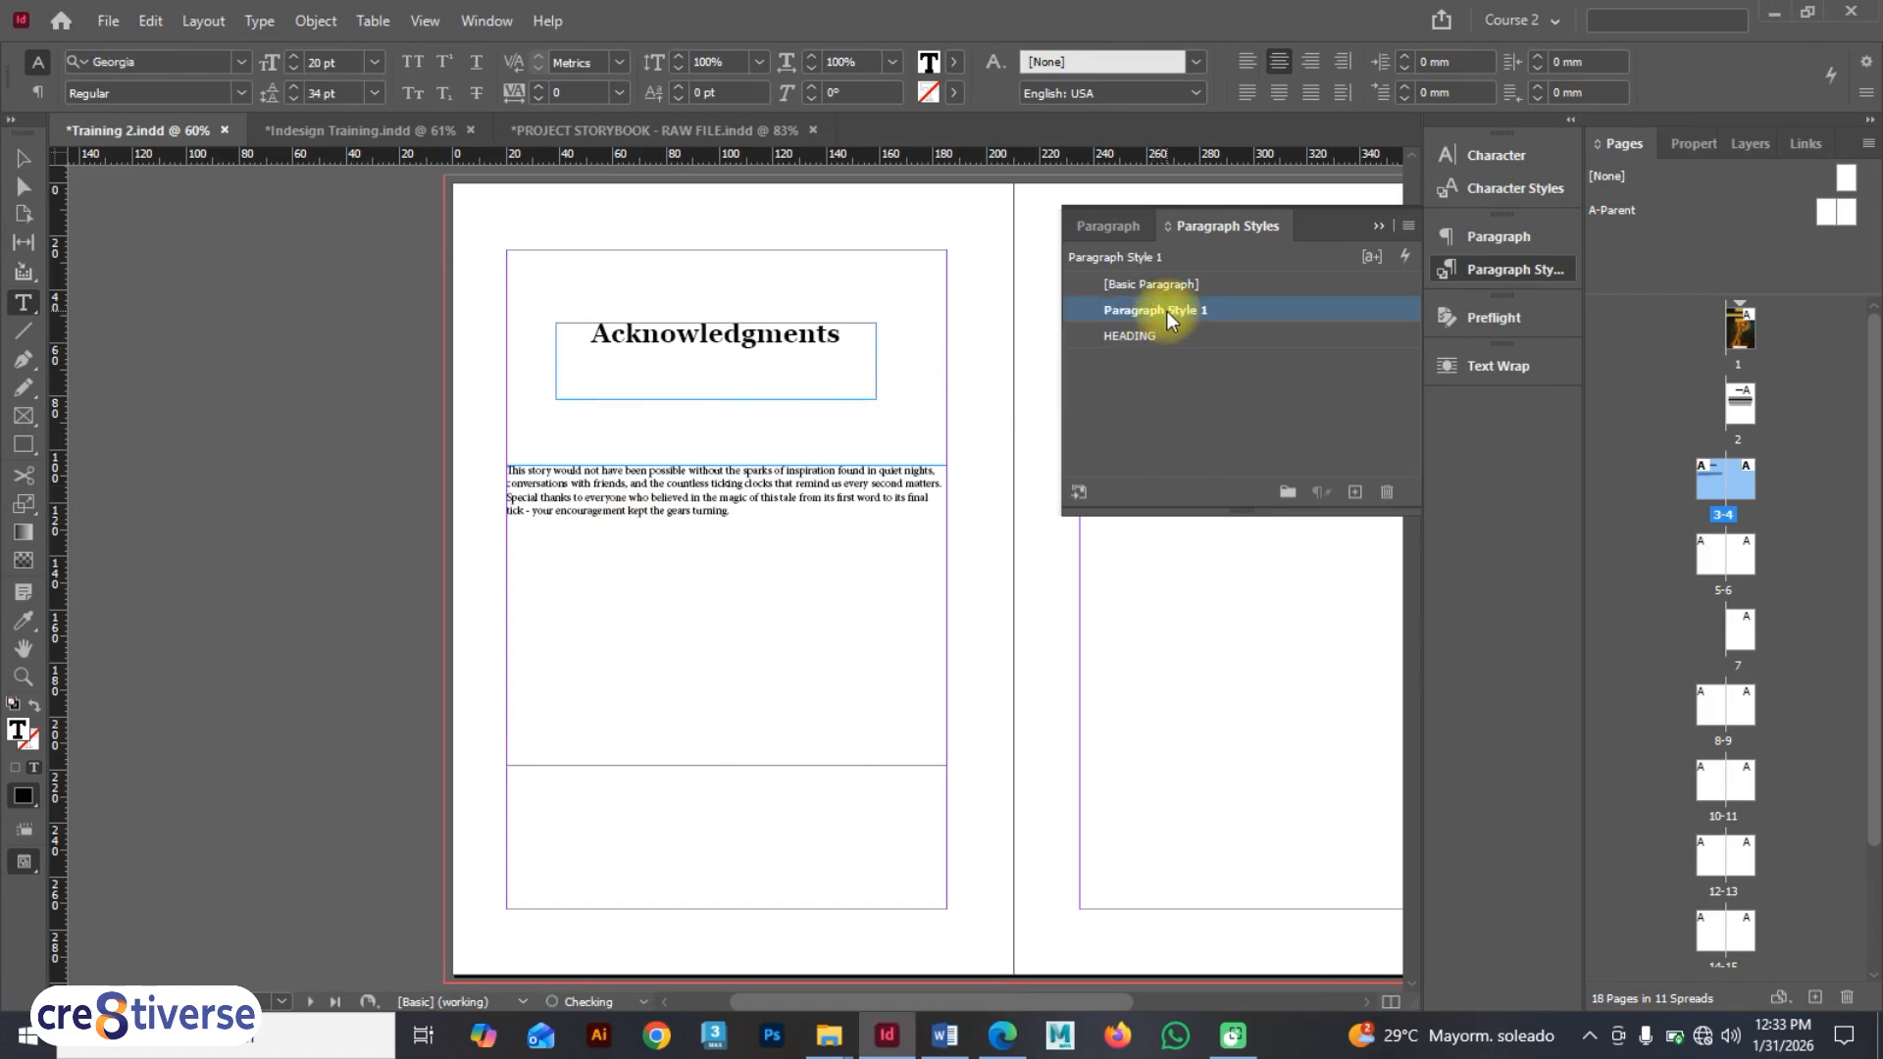
{"action": "left_click", "coordinate": [24, 158]}
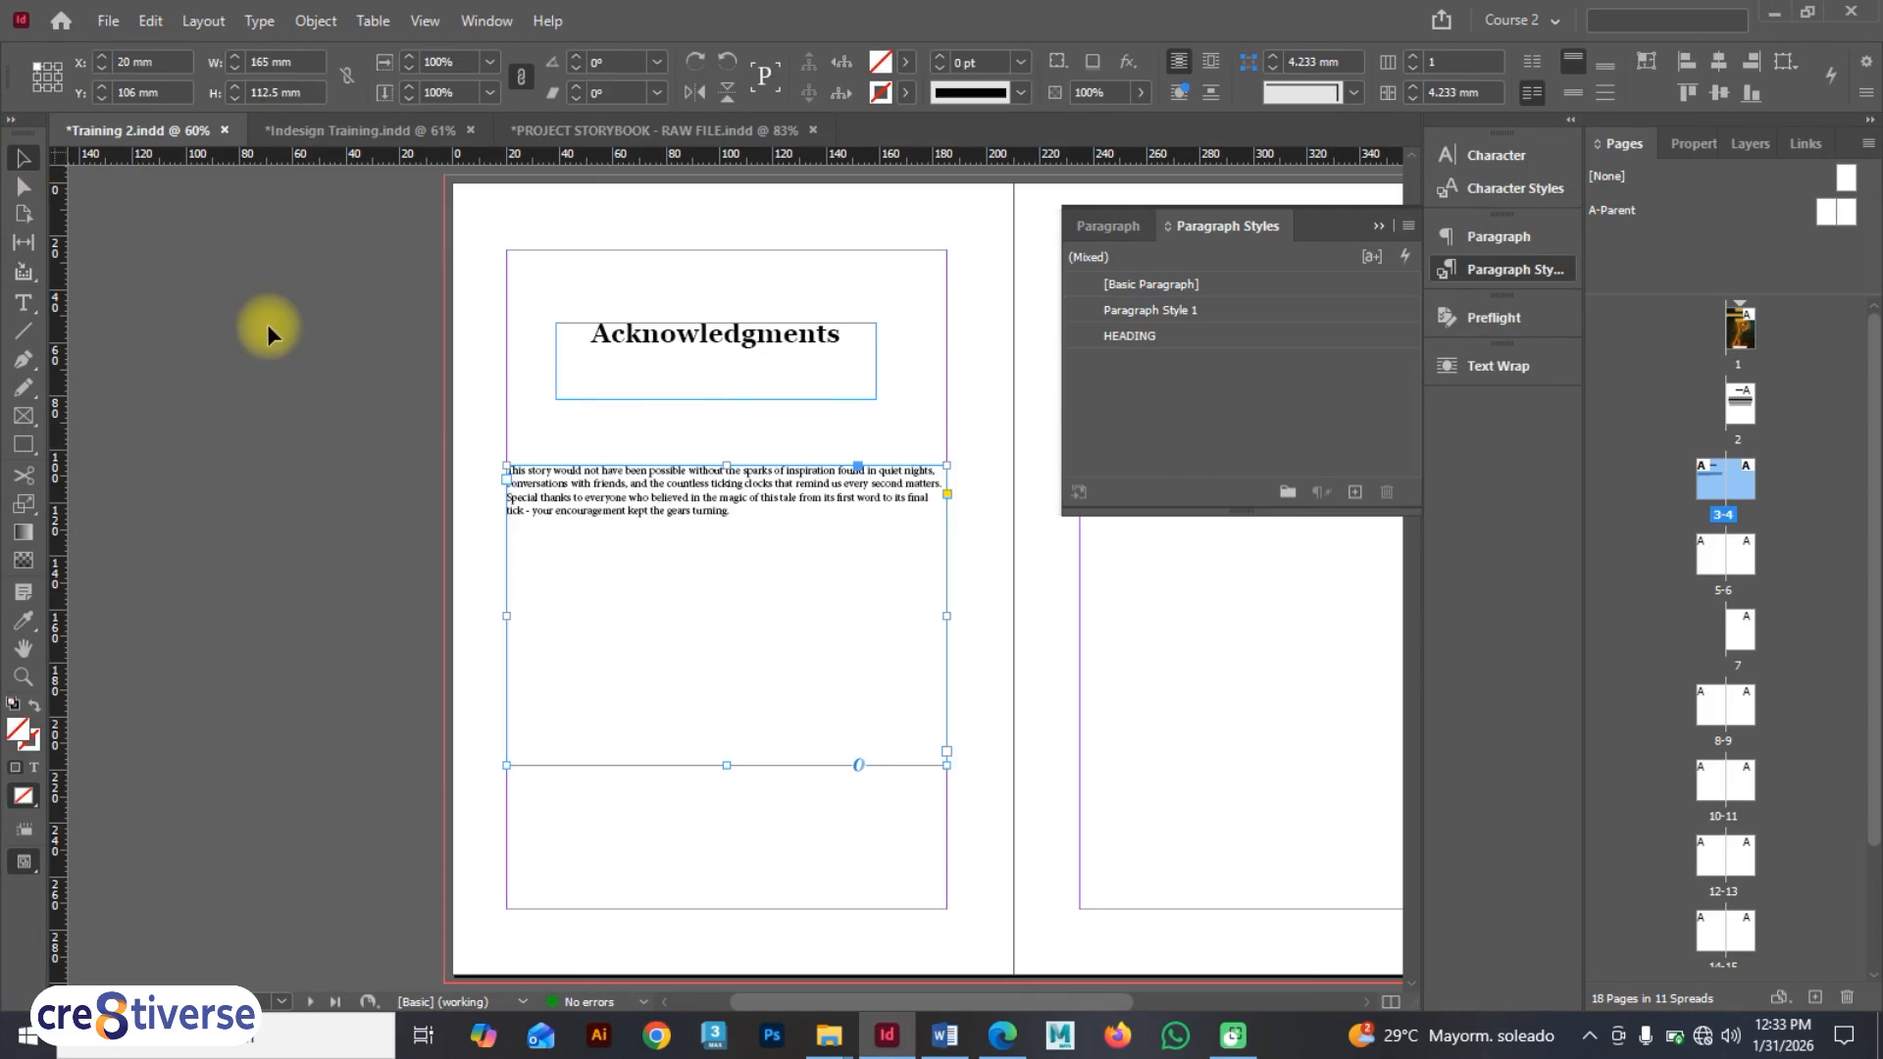
{"action": "left_click", "coordinate": [631, 432]}
{"action": "left_click", "coordinate": [642, 496]}
{"action": "left_click", "coordinate": [1210, 310]}
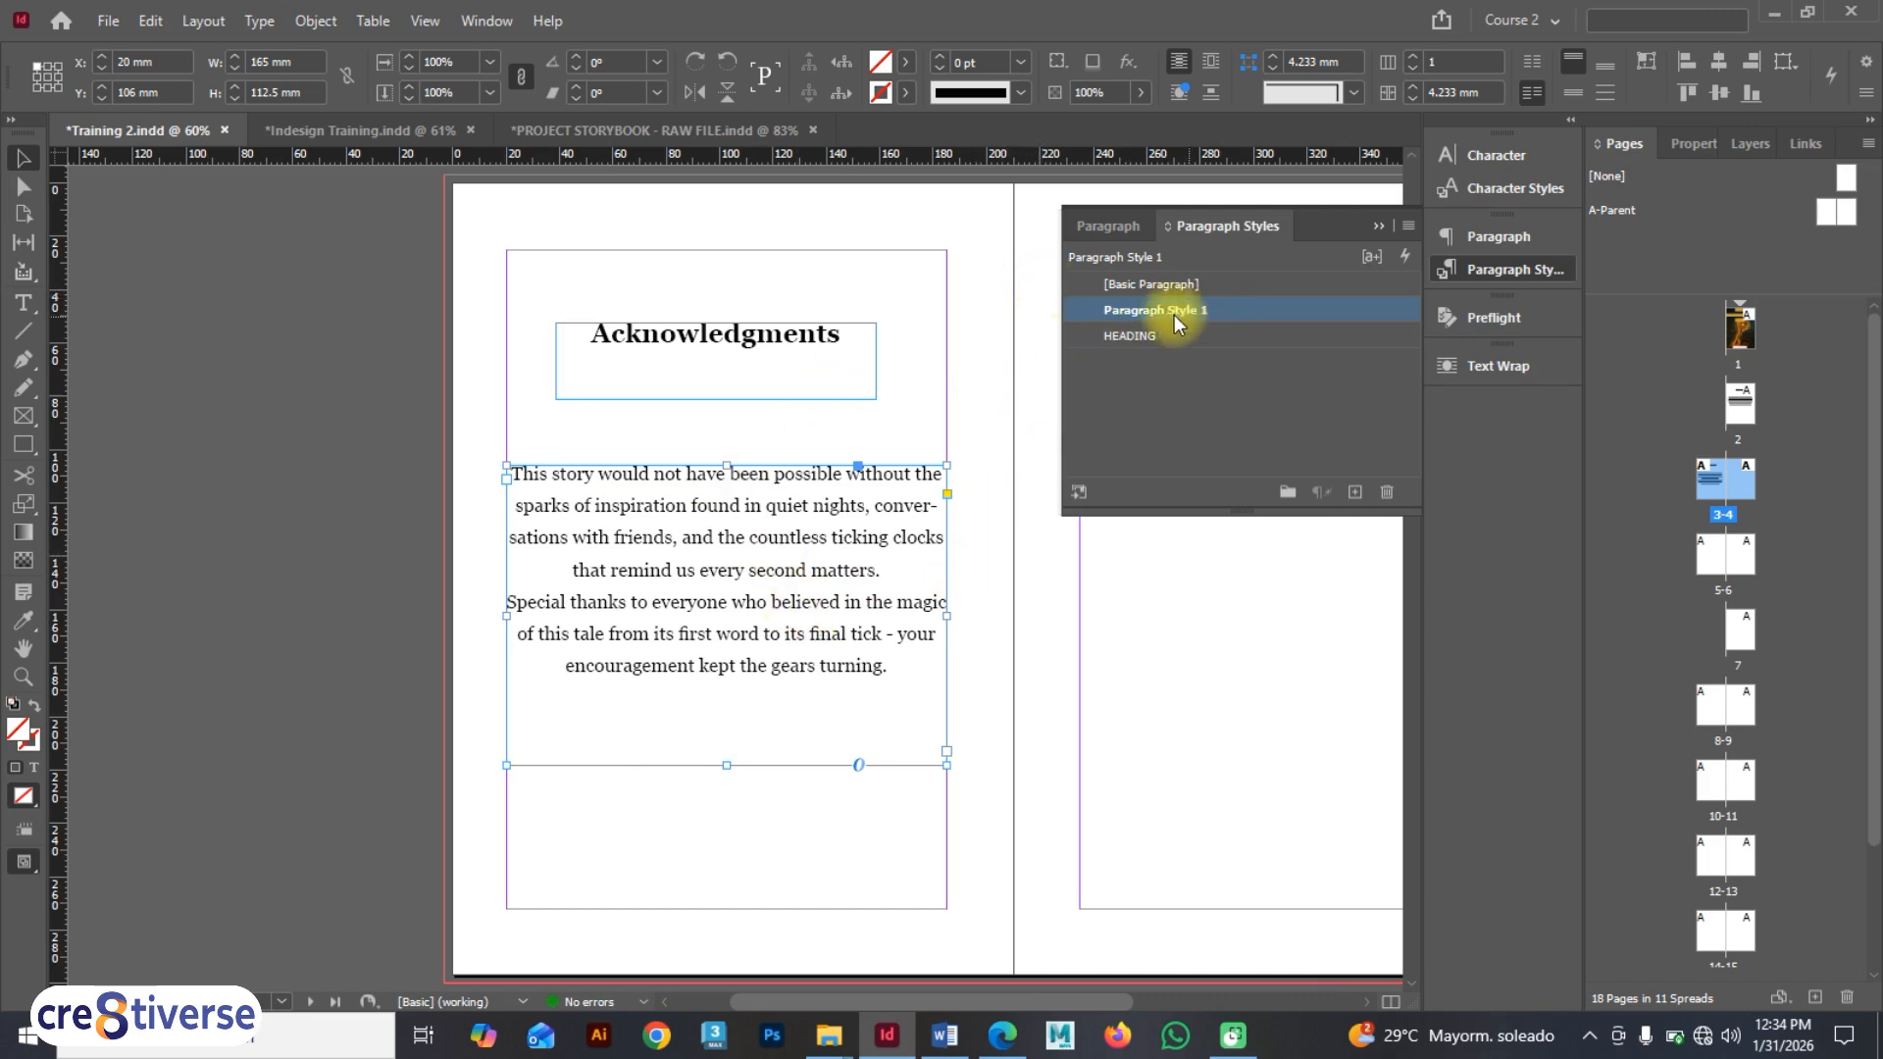
- Rename Paragraph Style 1 as "Prel. Body" and collapse the paragraph styles list
{"action": "double_click", "coordinate": [1293, 312]}
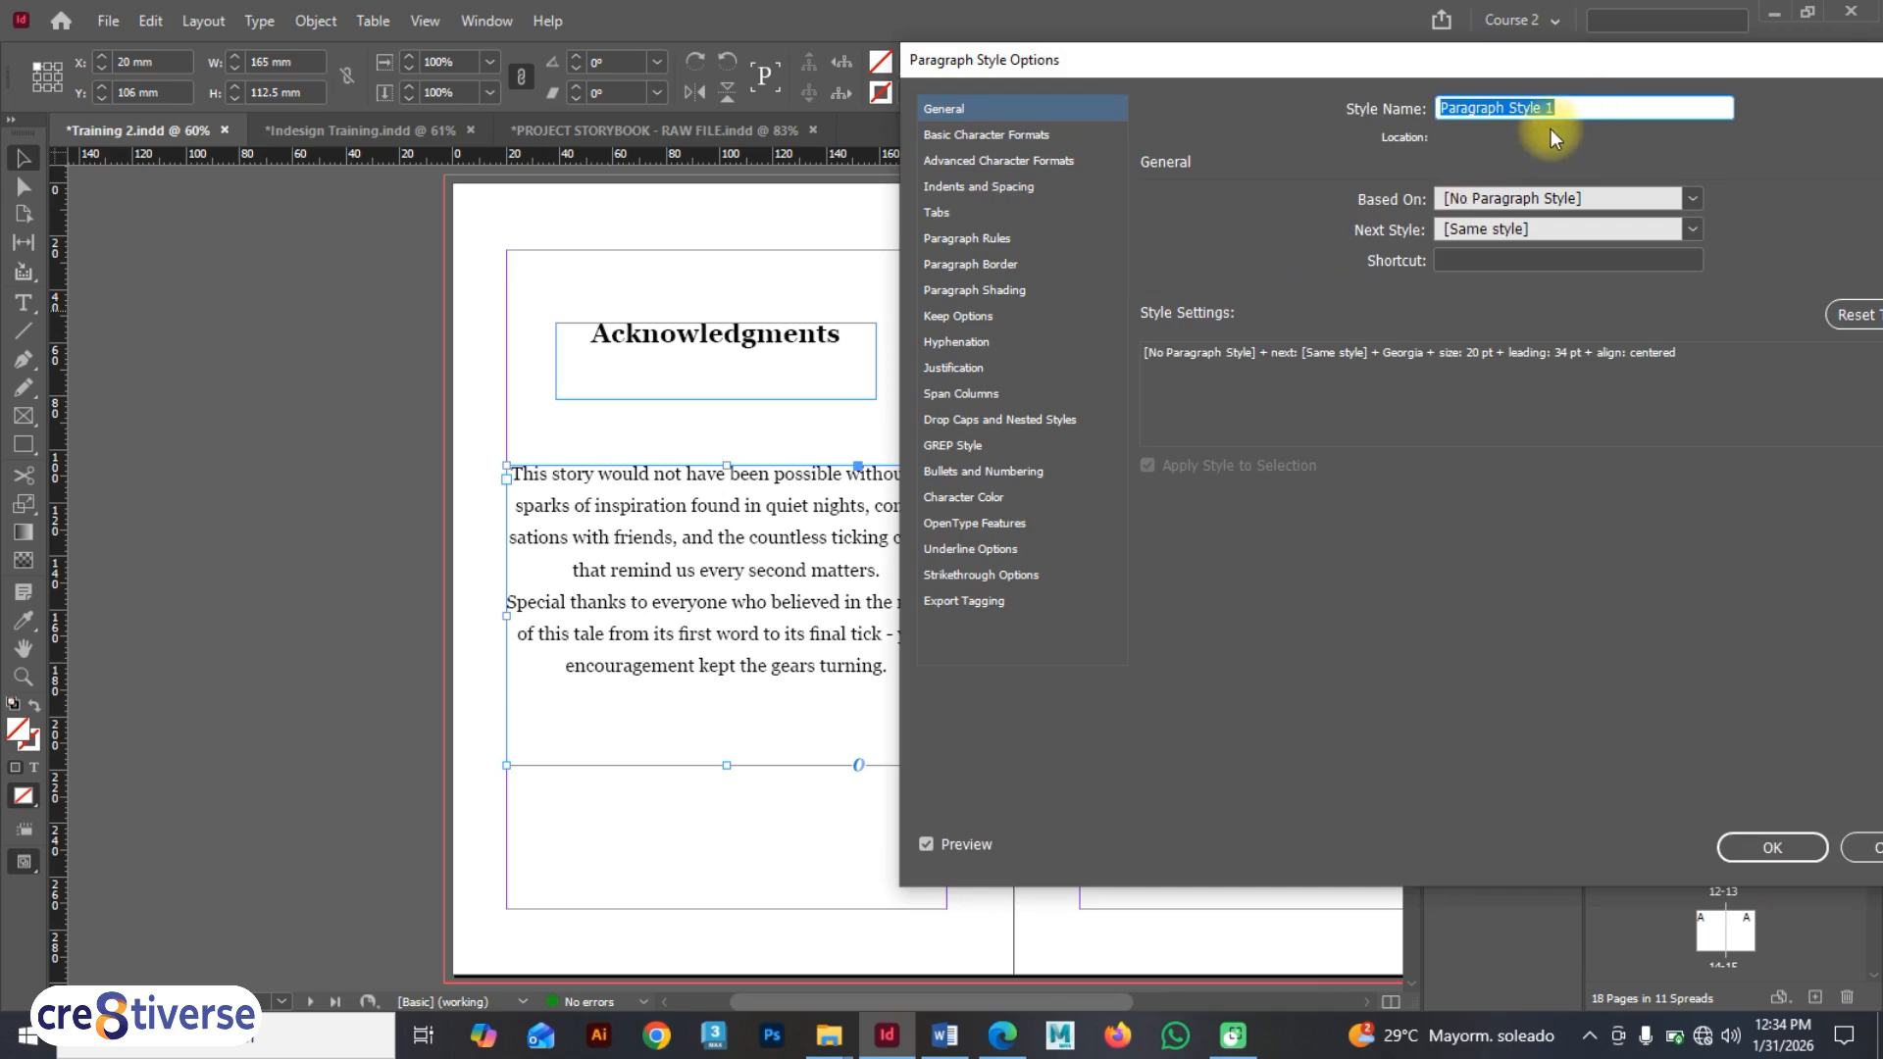
{"action": "type", "text": "Pre"}
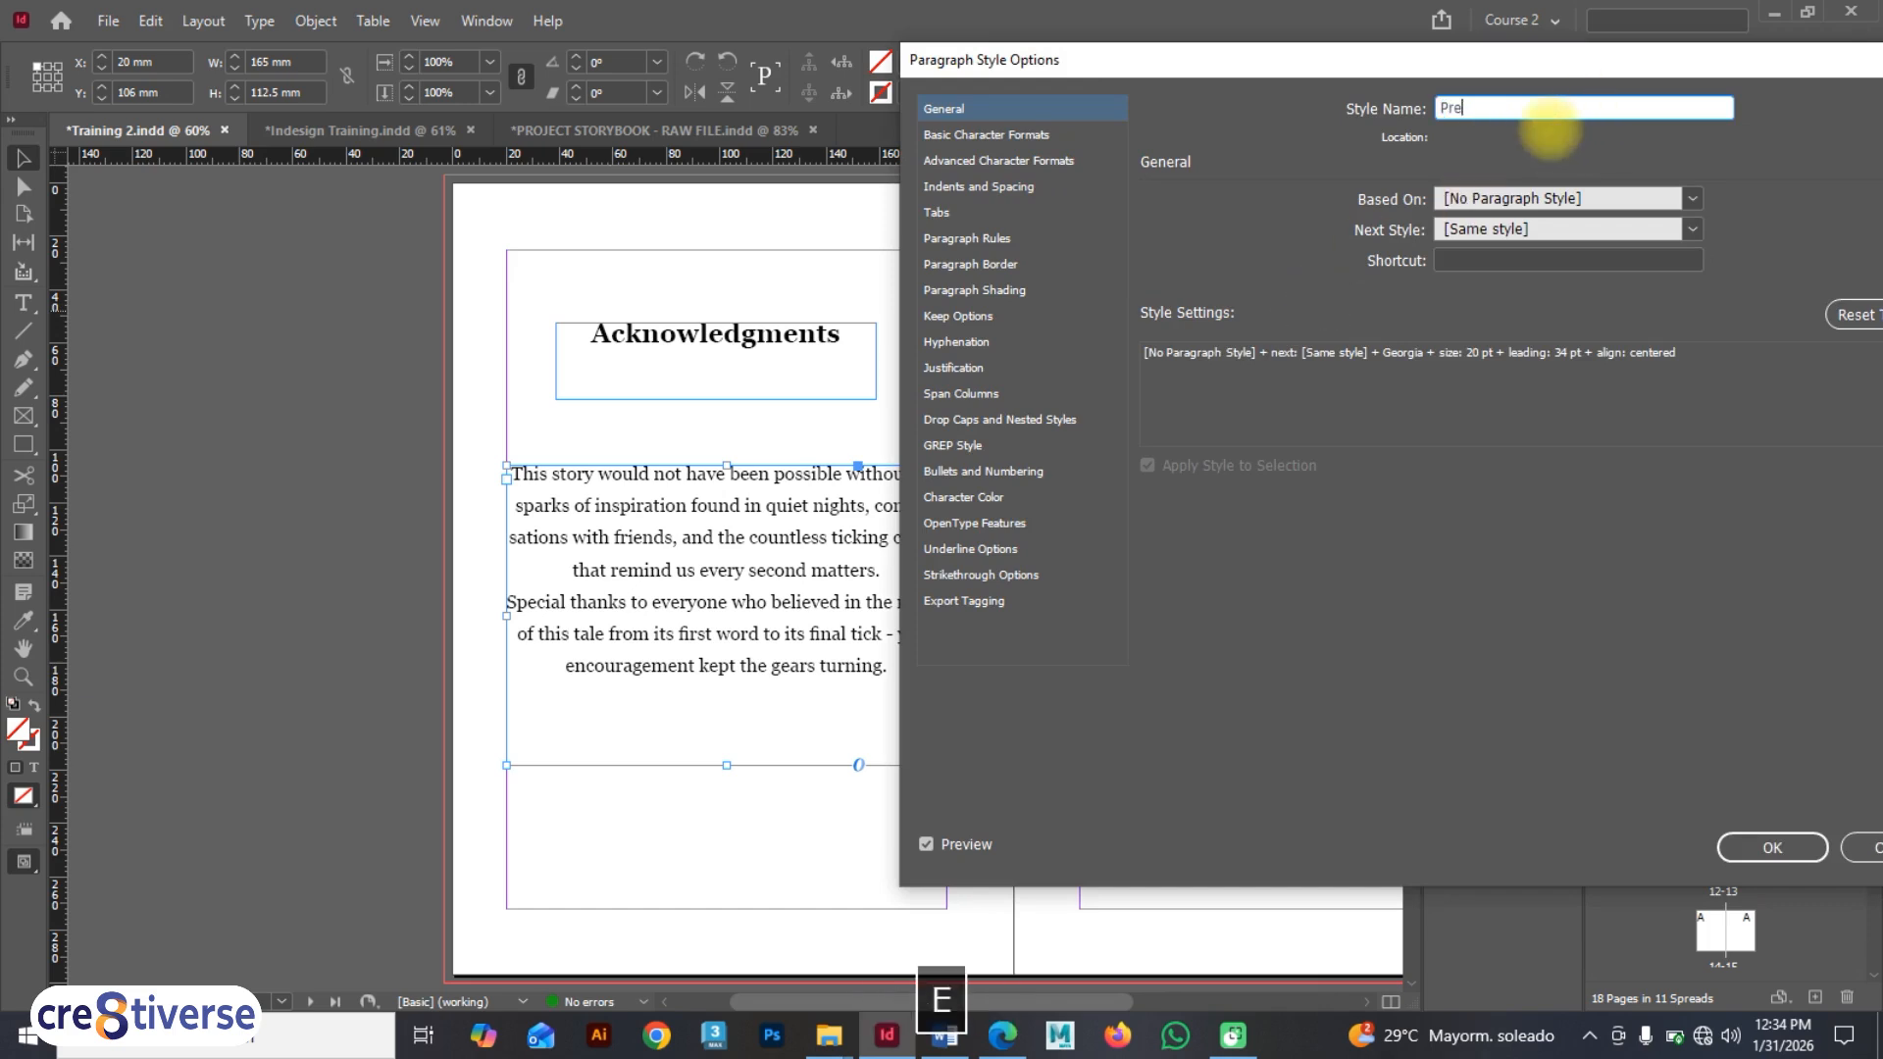
{"action": "type", "text": "l. Body"}
{"action": "left_click", "coordinate": [1772, 848]}
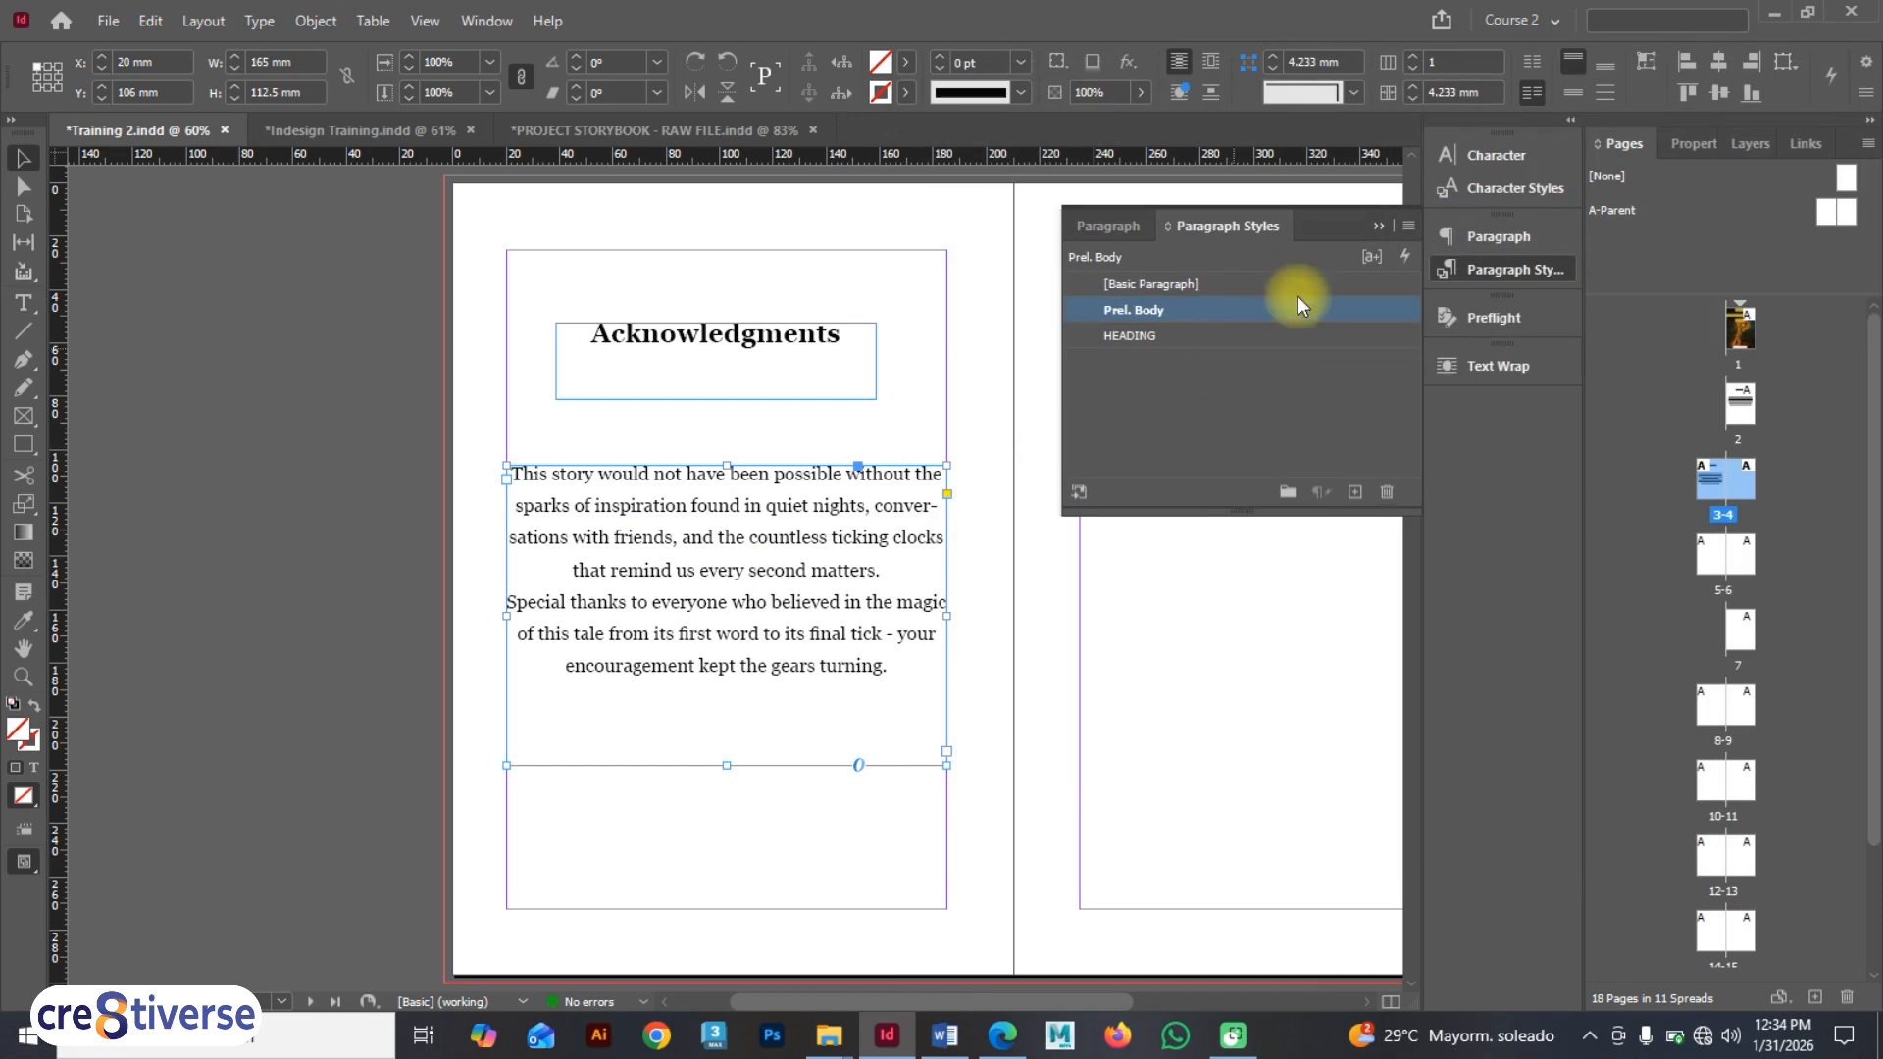
{"action": "left_click", "coordinate": [1376, 227]}
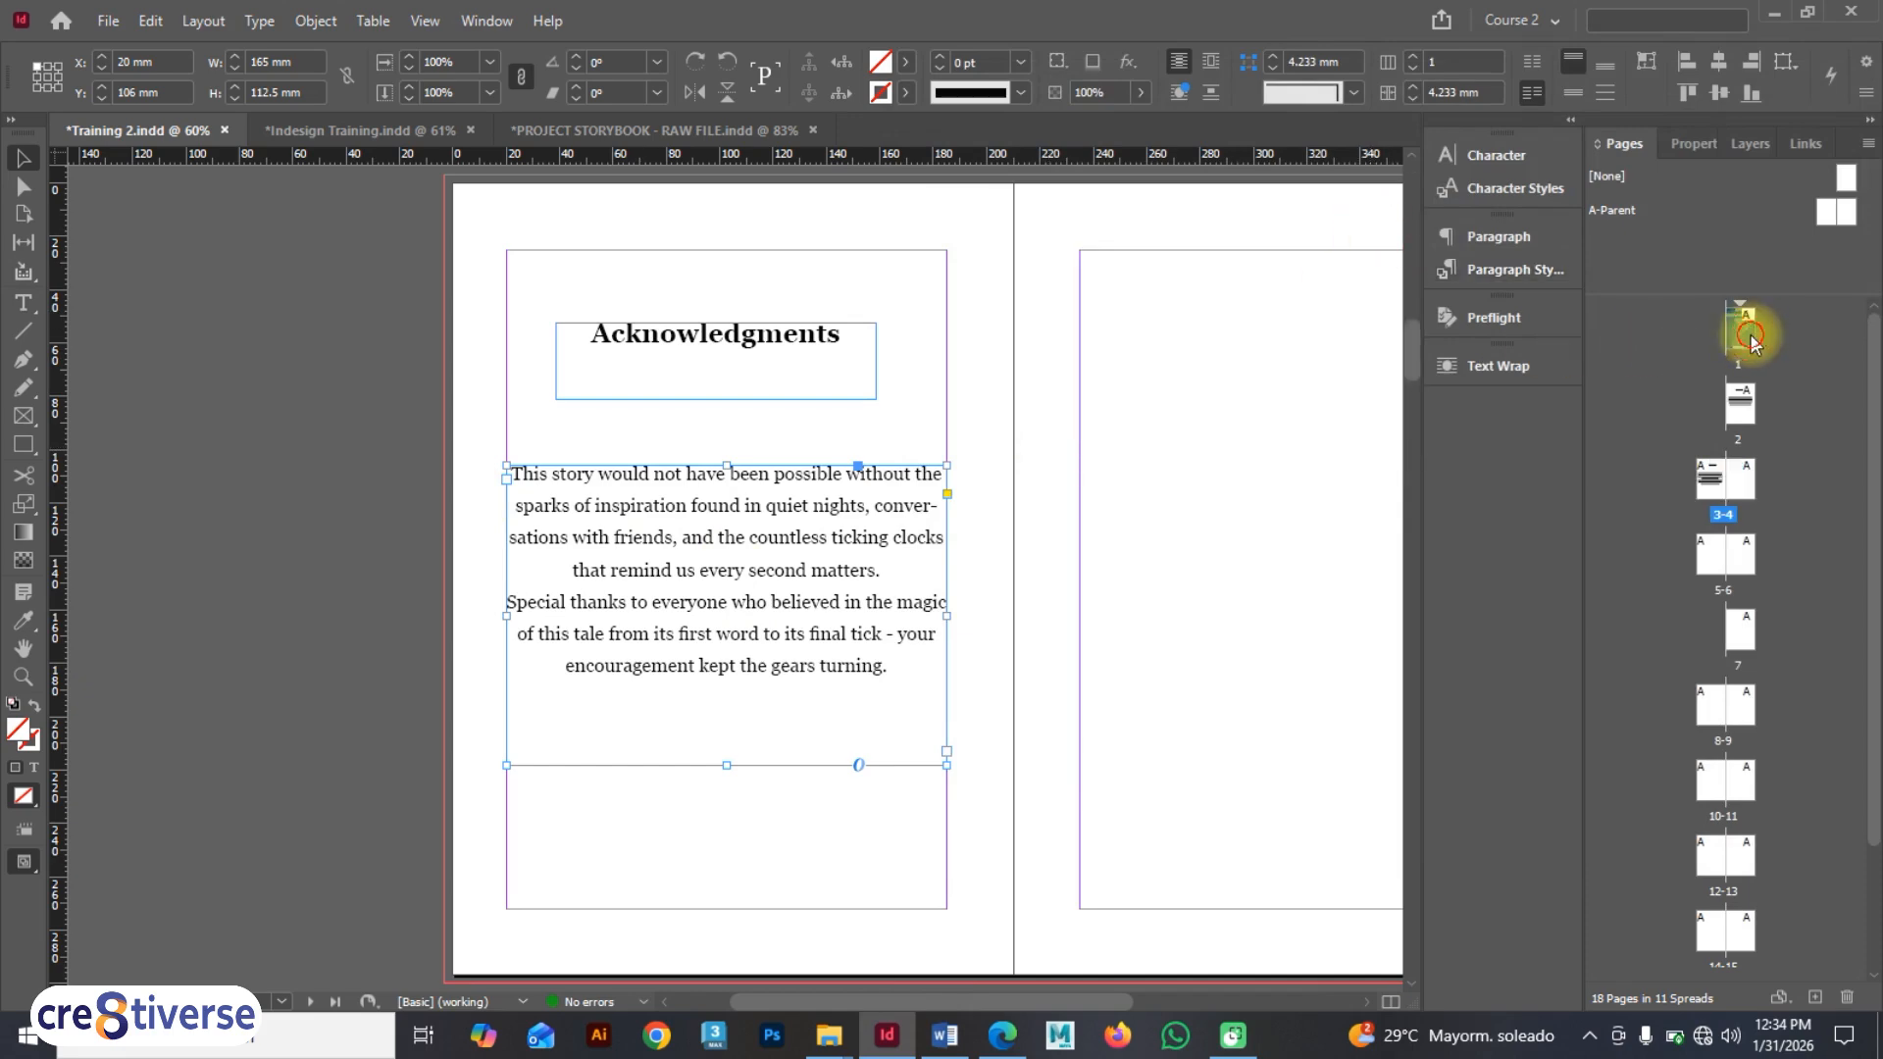
- Preview the cover, Dedication and Acknowledgments pages in presentation mode, starting from page 1
{"action": "double_click", "coordinate": [1751, 338]}
{"action": "key", "text": "shift+w"}
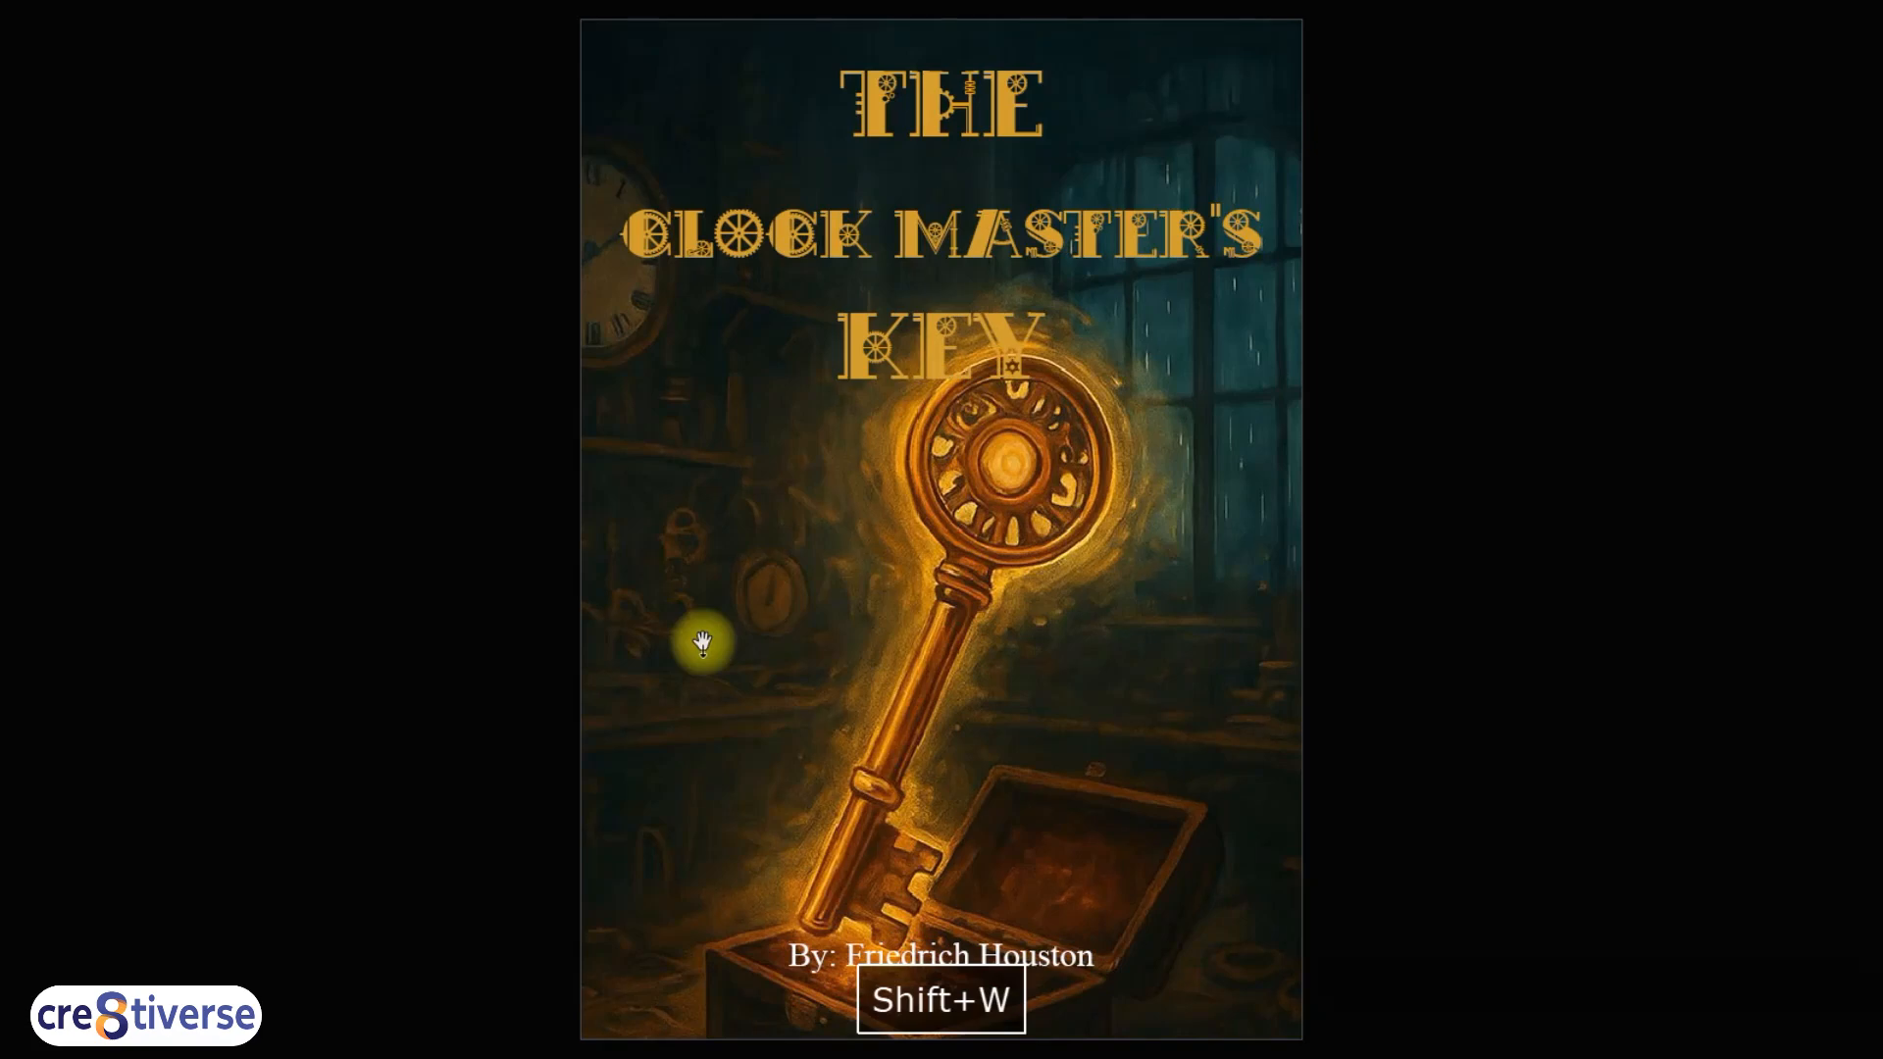
{"action": "key", "text": "Page_Down"}
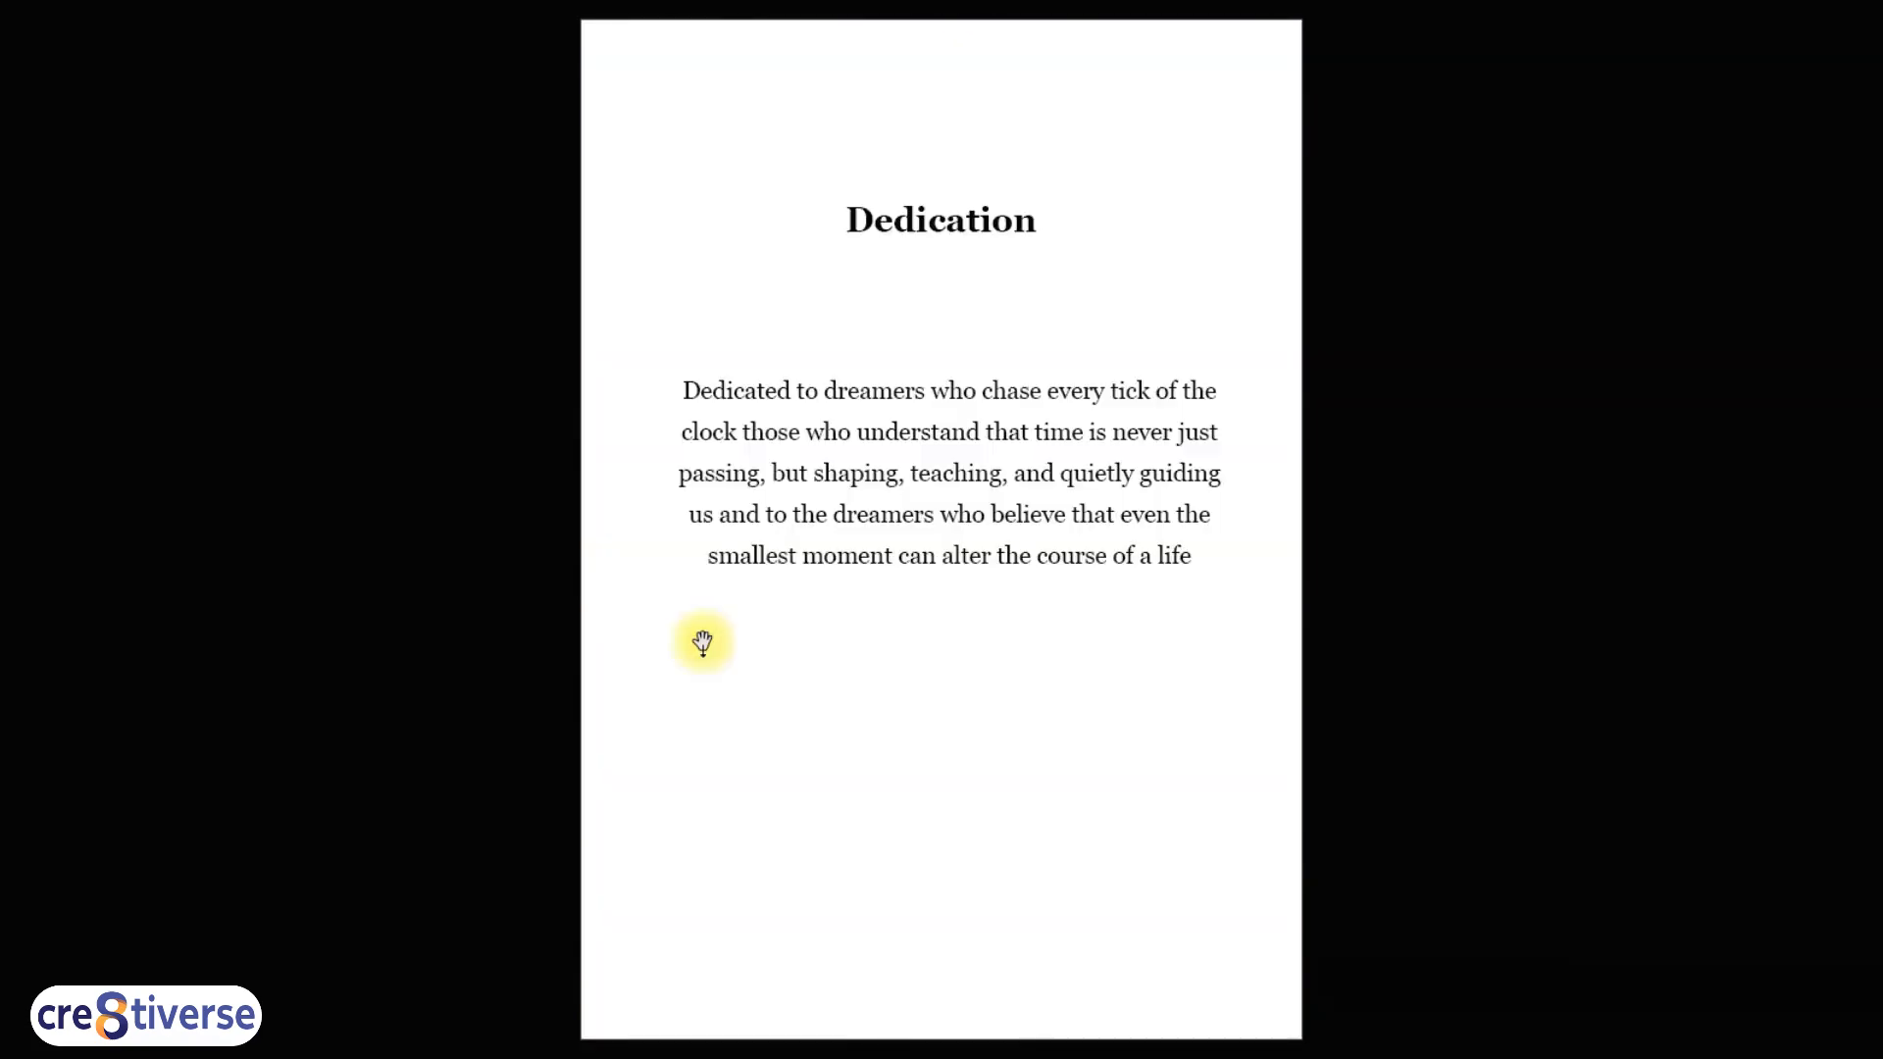
{"action": "key", "text": "Page_Down"}
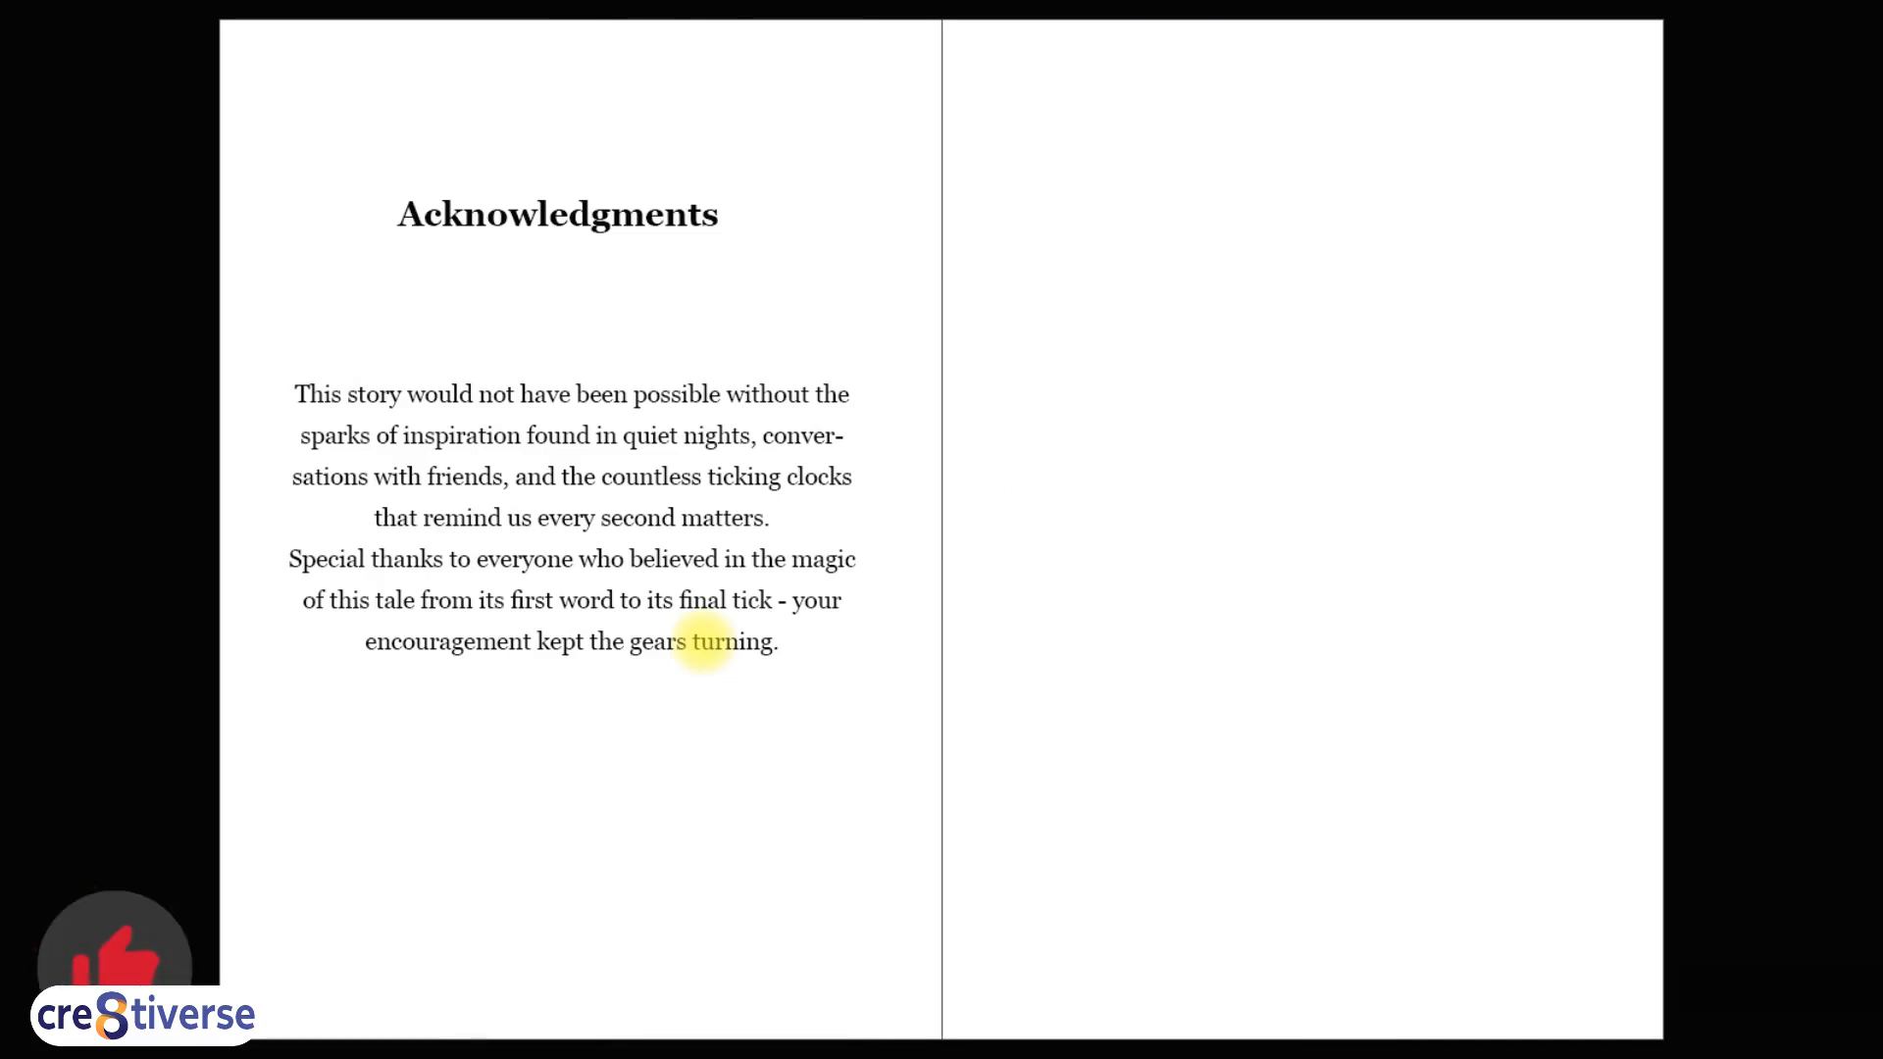
{"action": "key", "text": "shift+w"}
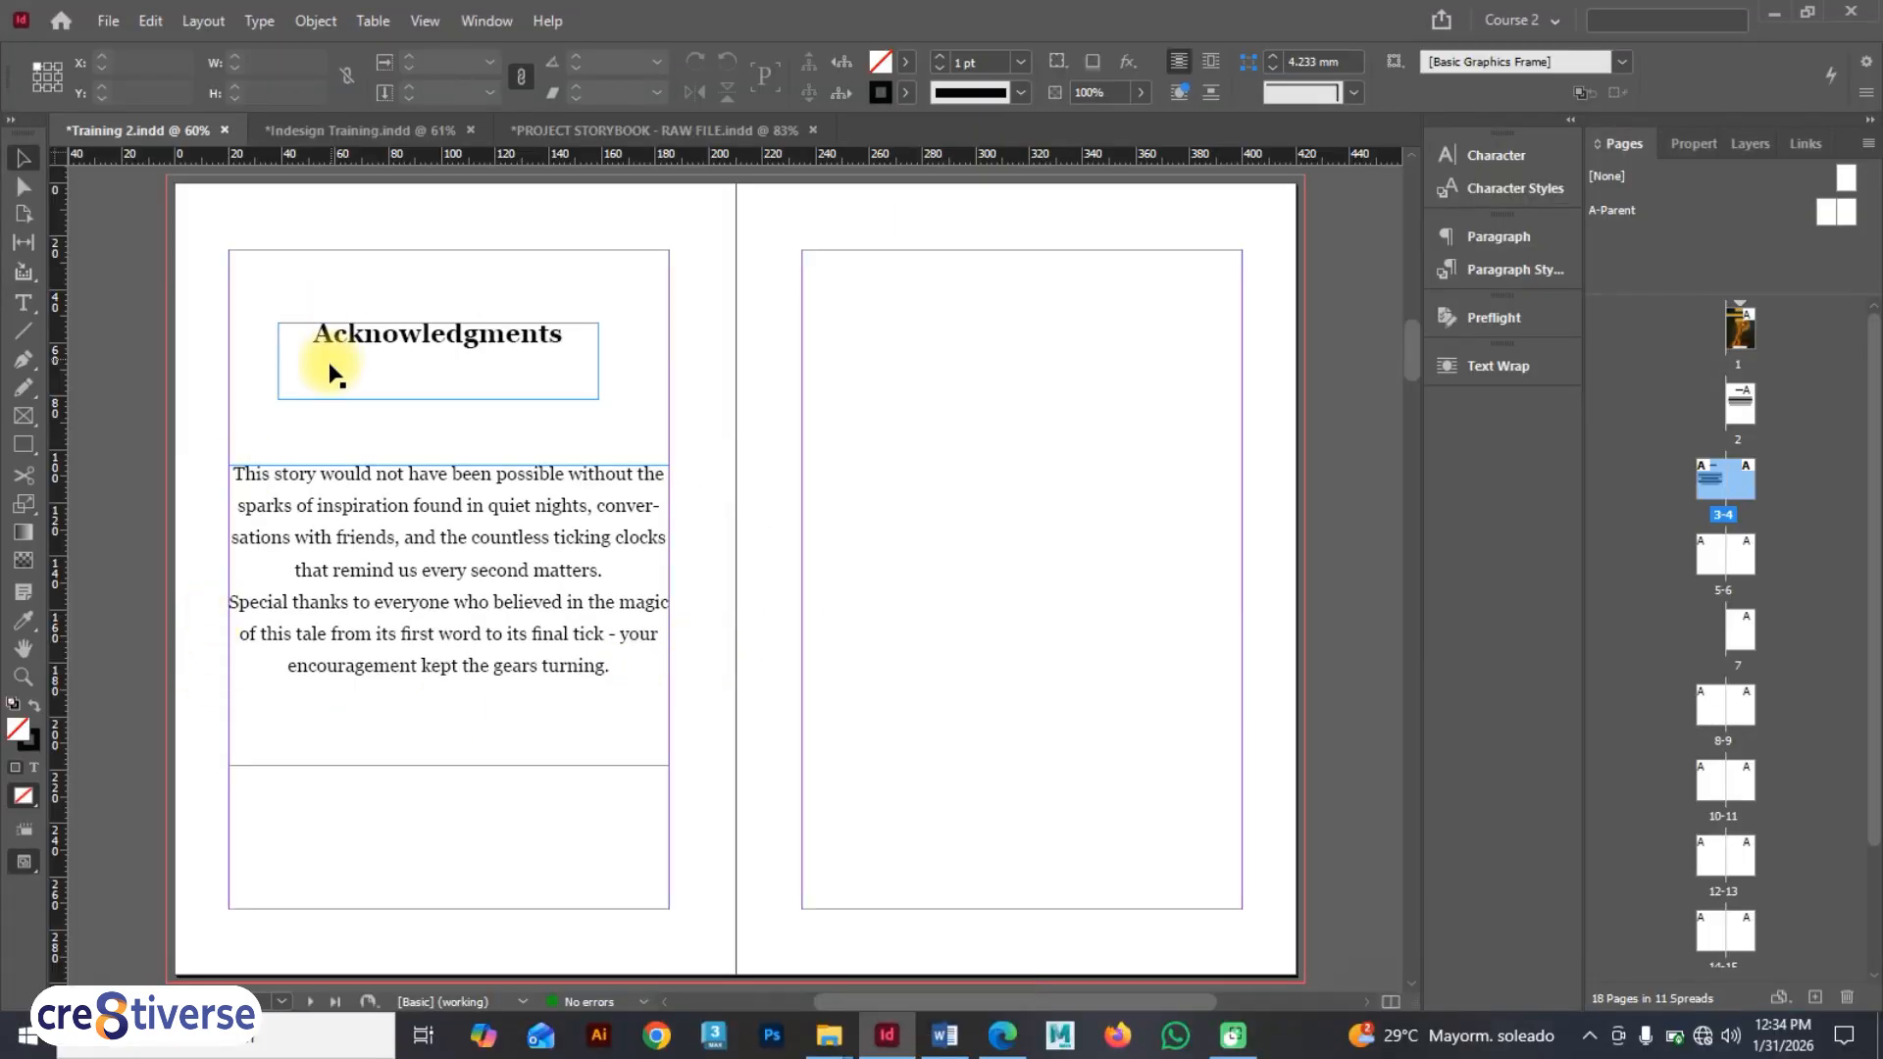
- Open Indesign Training.pdf in the browser and review its pages from the cover through the Acknowledgement page
{"action": "left_click", "coordinate": [270, 128]}
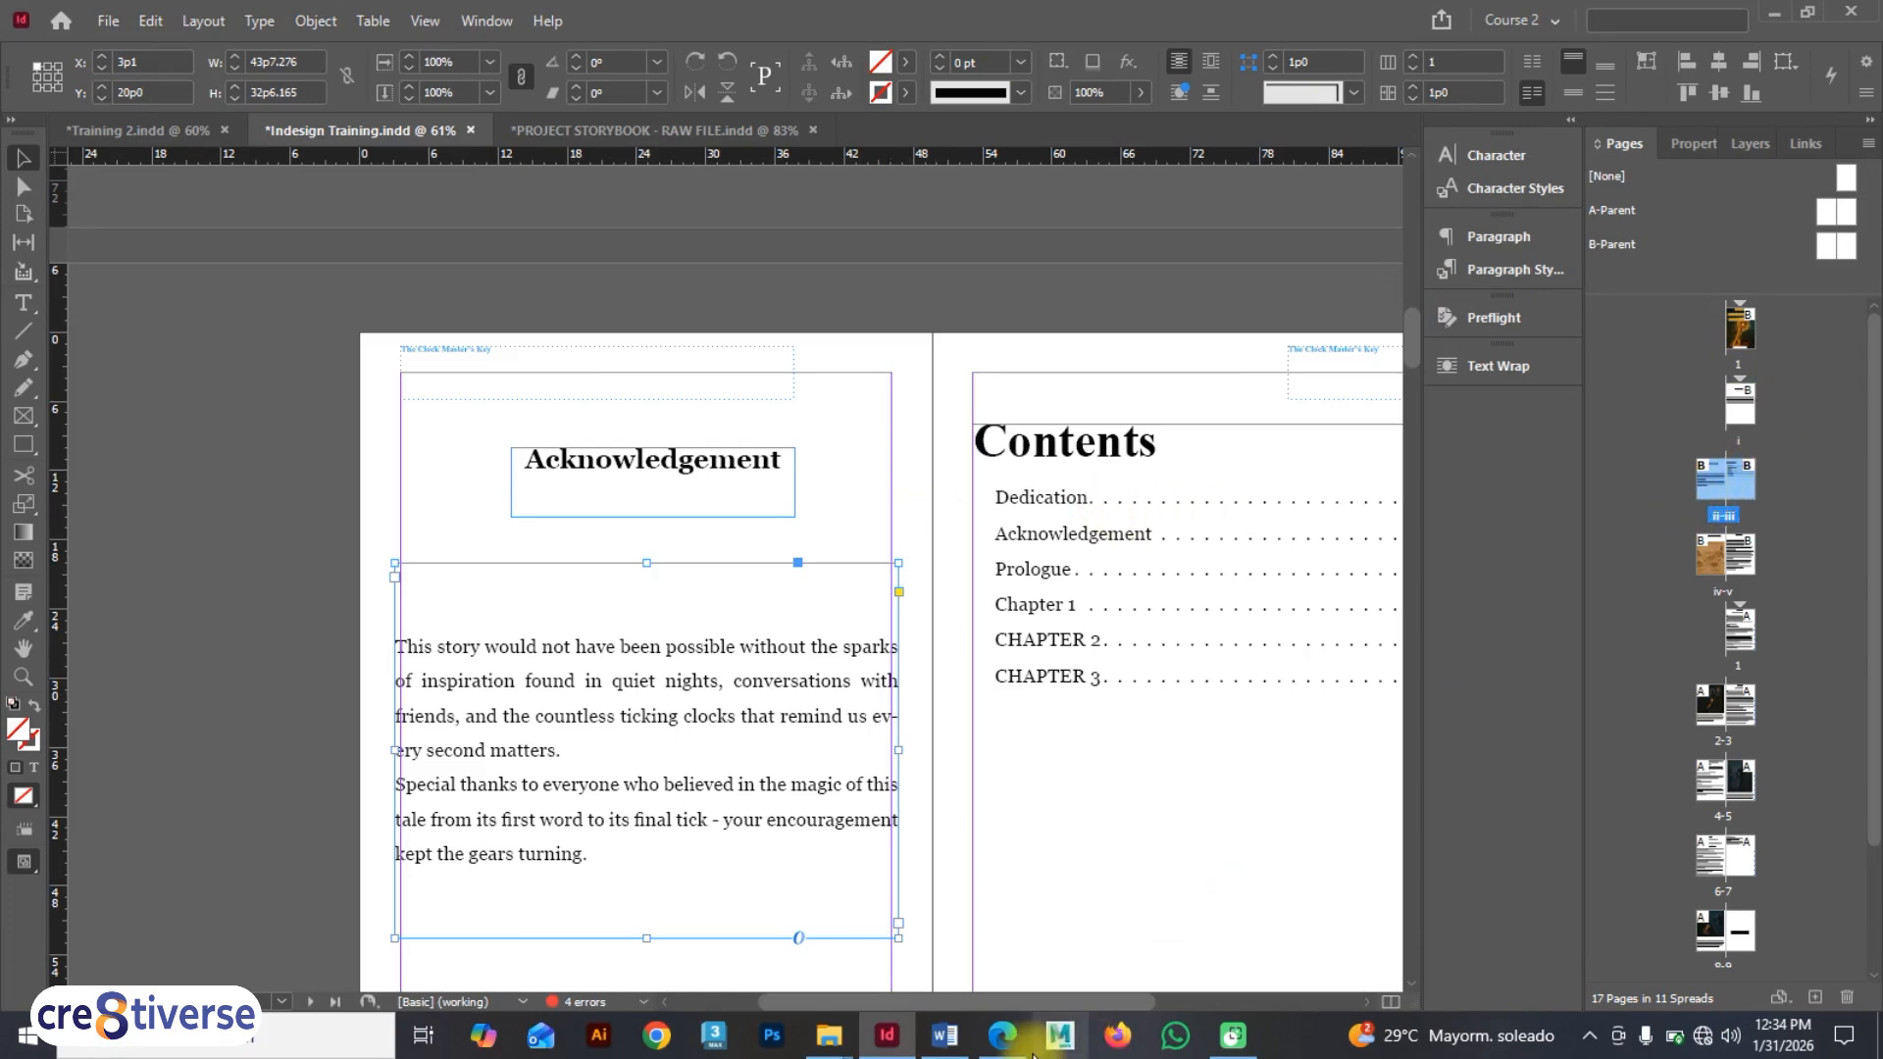
{"action": "left_click", "coordinate": [1002, 1035]}
{"action": "scroll", "coordinate": [970, 525], "scroll_direction": "up", "scroll_amount": 15}
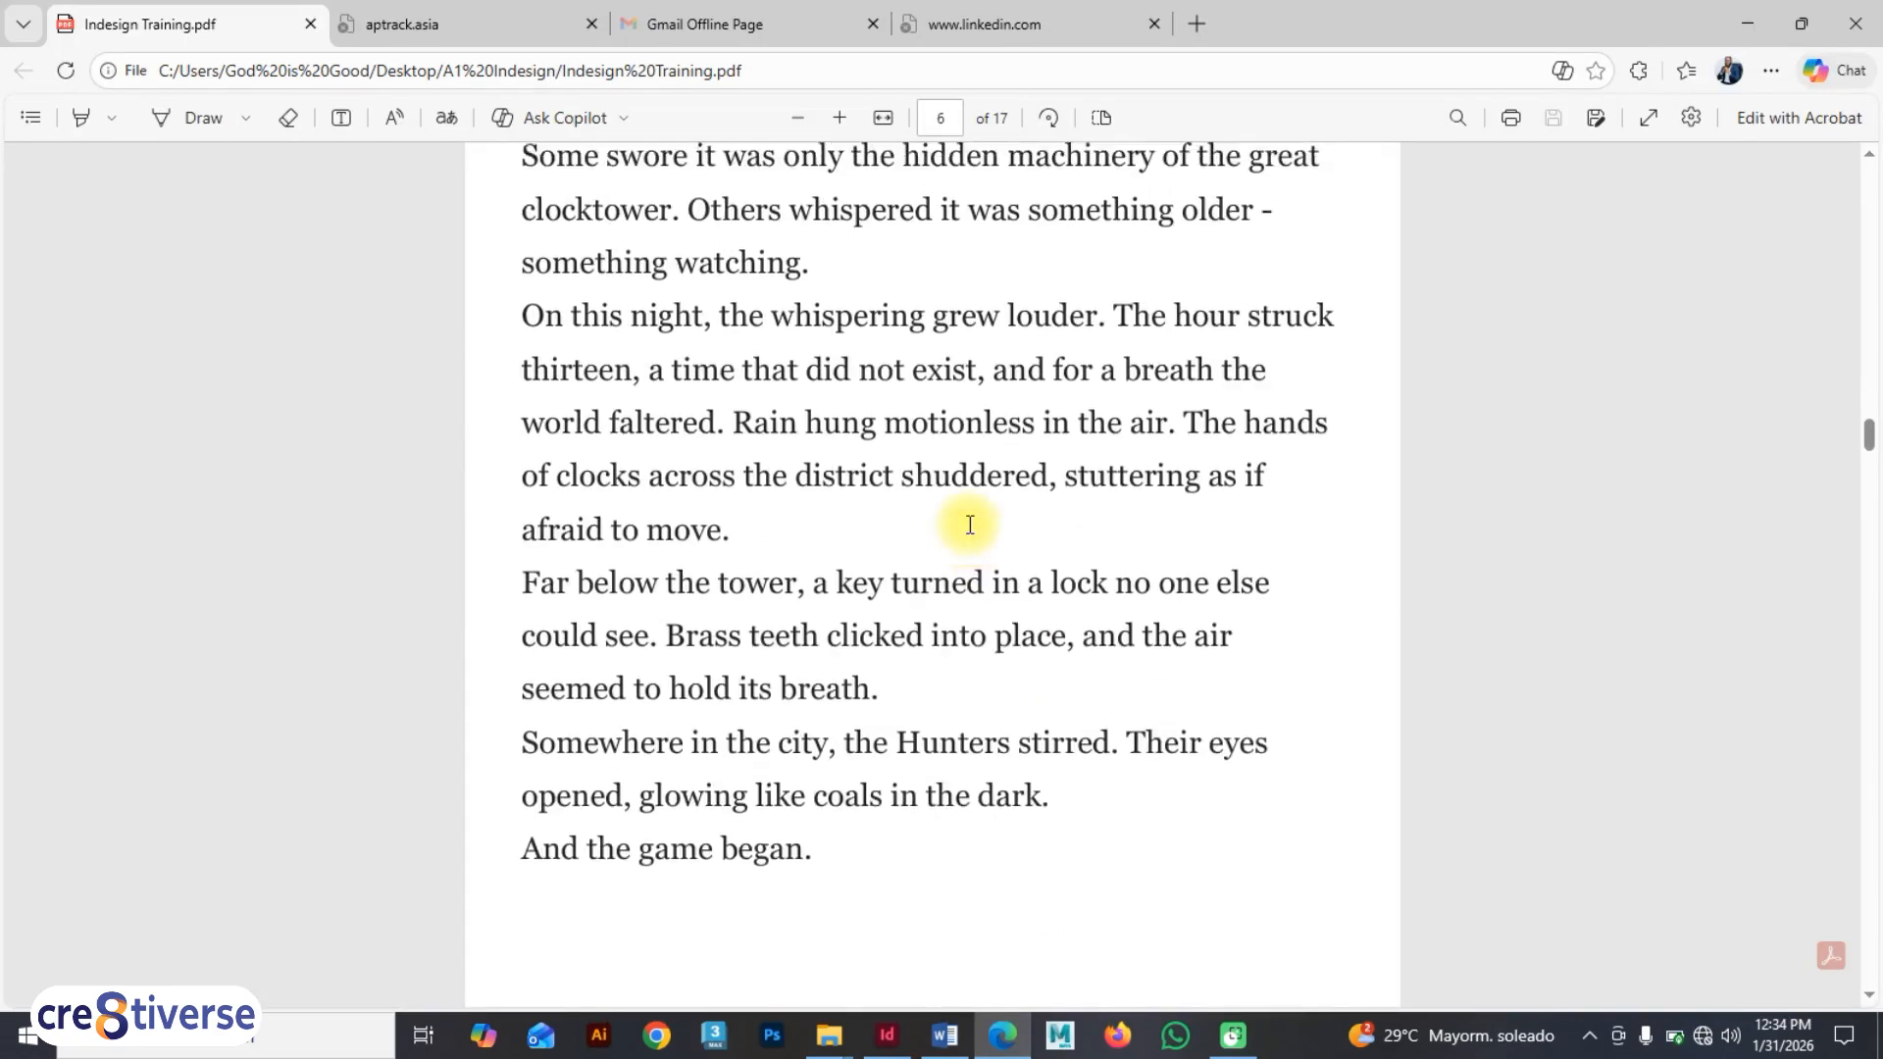
{"action": "left_click_drag", "start_coordinate": [1868, 424], "coordinate": [1869, 162]}
{"action": "scroll", "coordinate": [1077, 536], "scroll_direction": "down", "scroll_amount": 10}
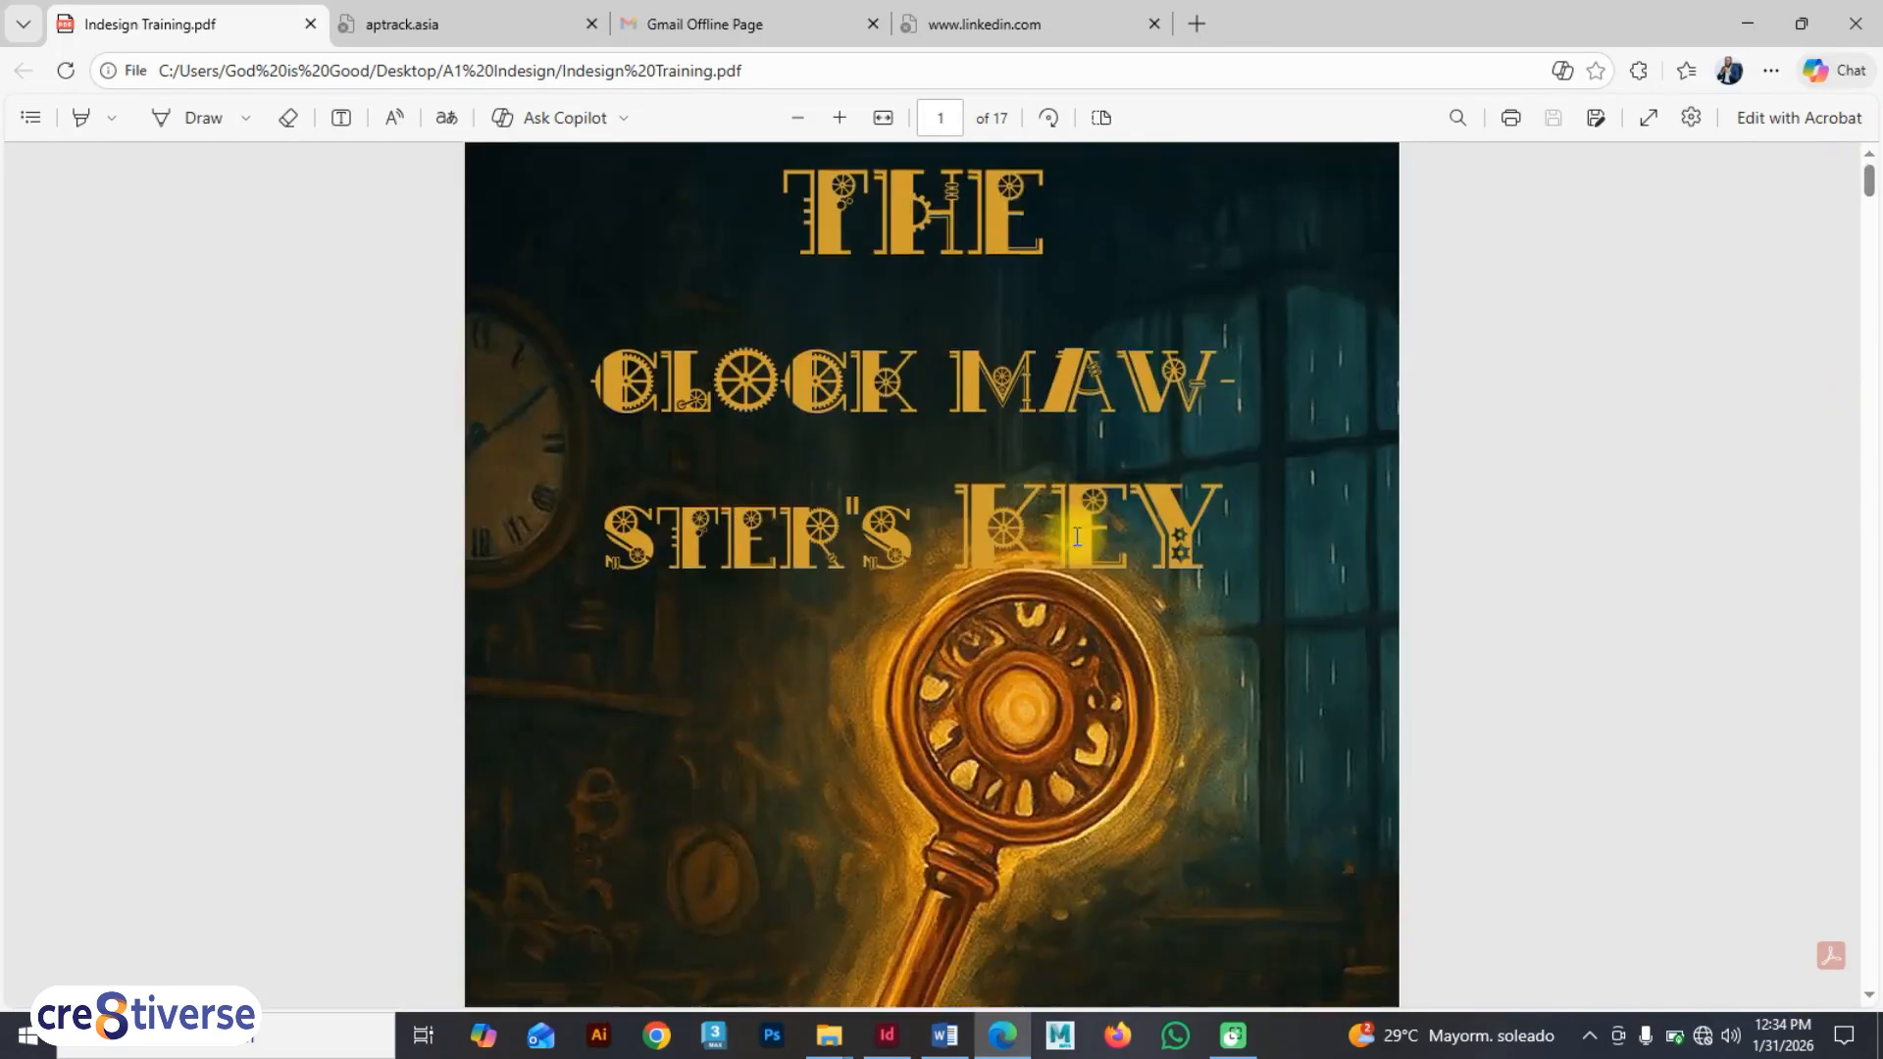
{"action": "scroll", "coordinate": [1077, 537], "scroll_direction": "down", "scroll_amount": 10}
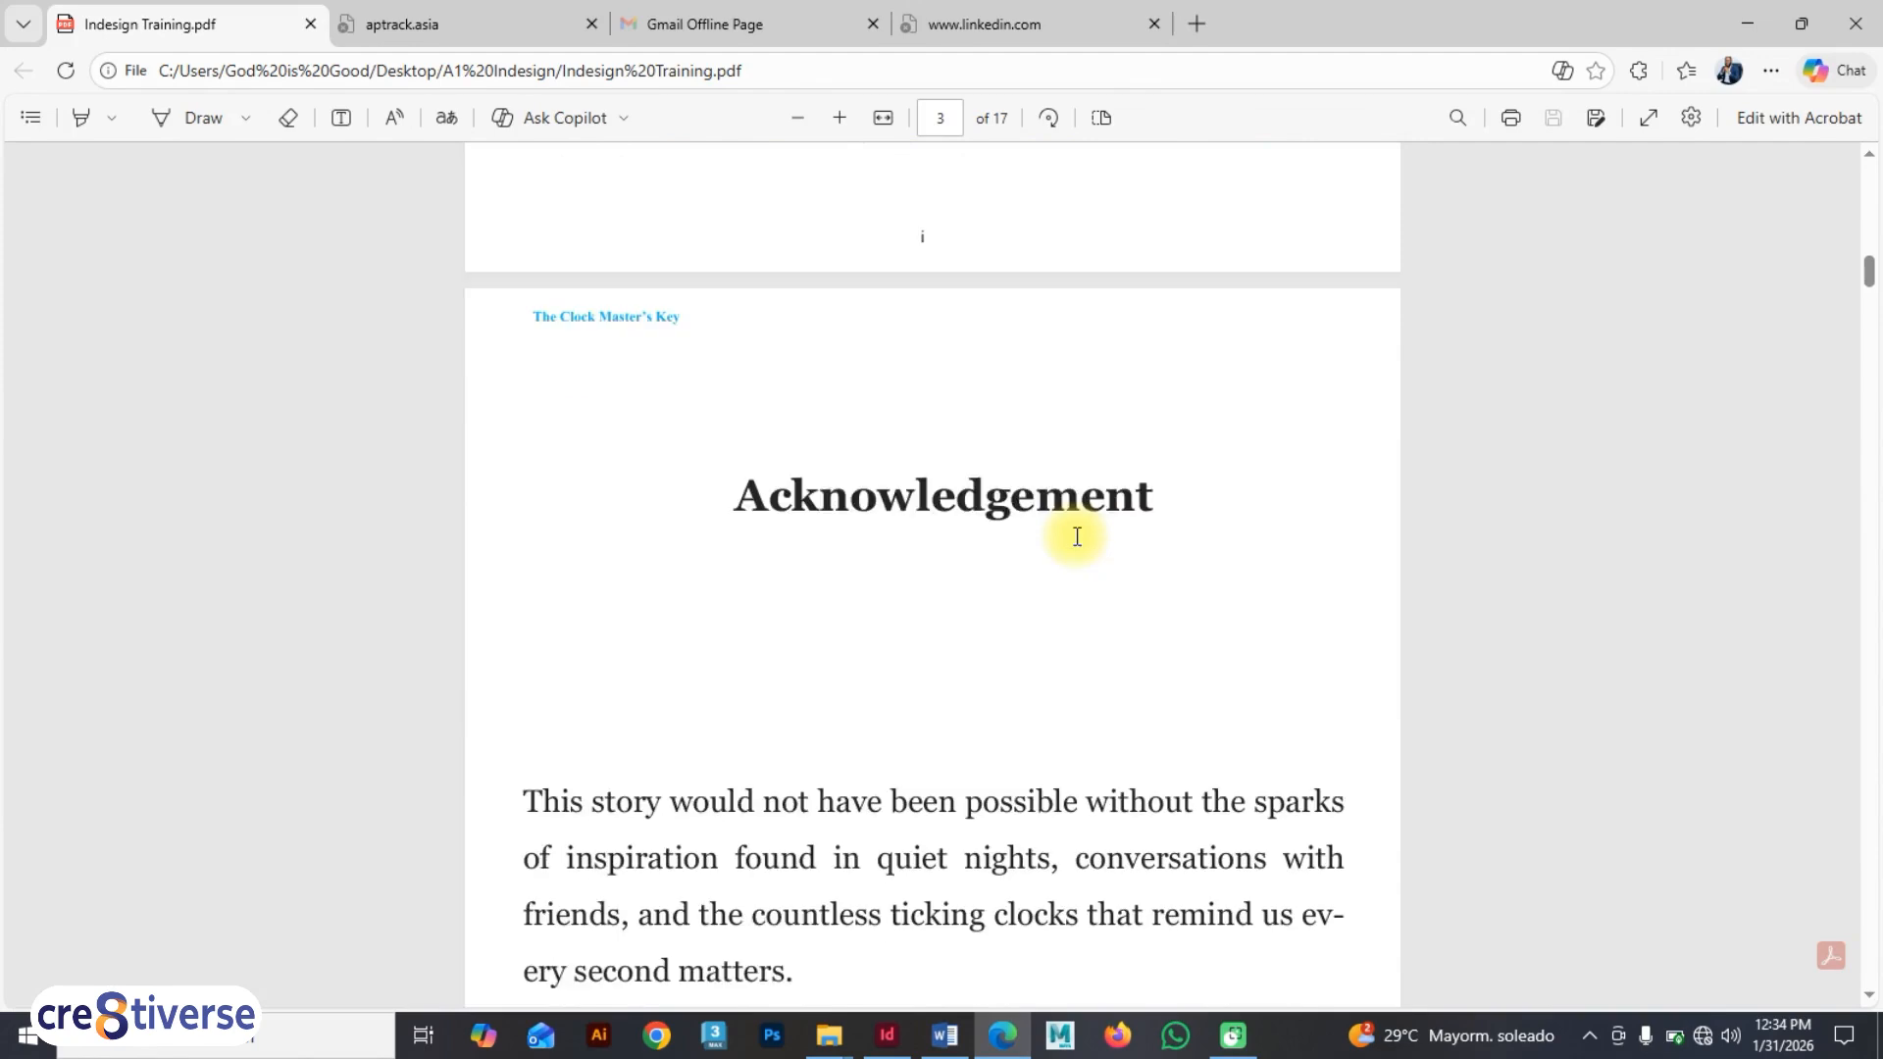
{"action": "scroll", "coordinate": [1077, 537], "scroll_direction": "down", "scroll_amount": 10}
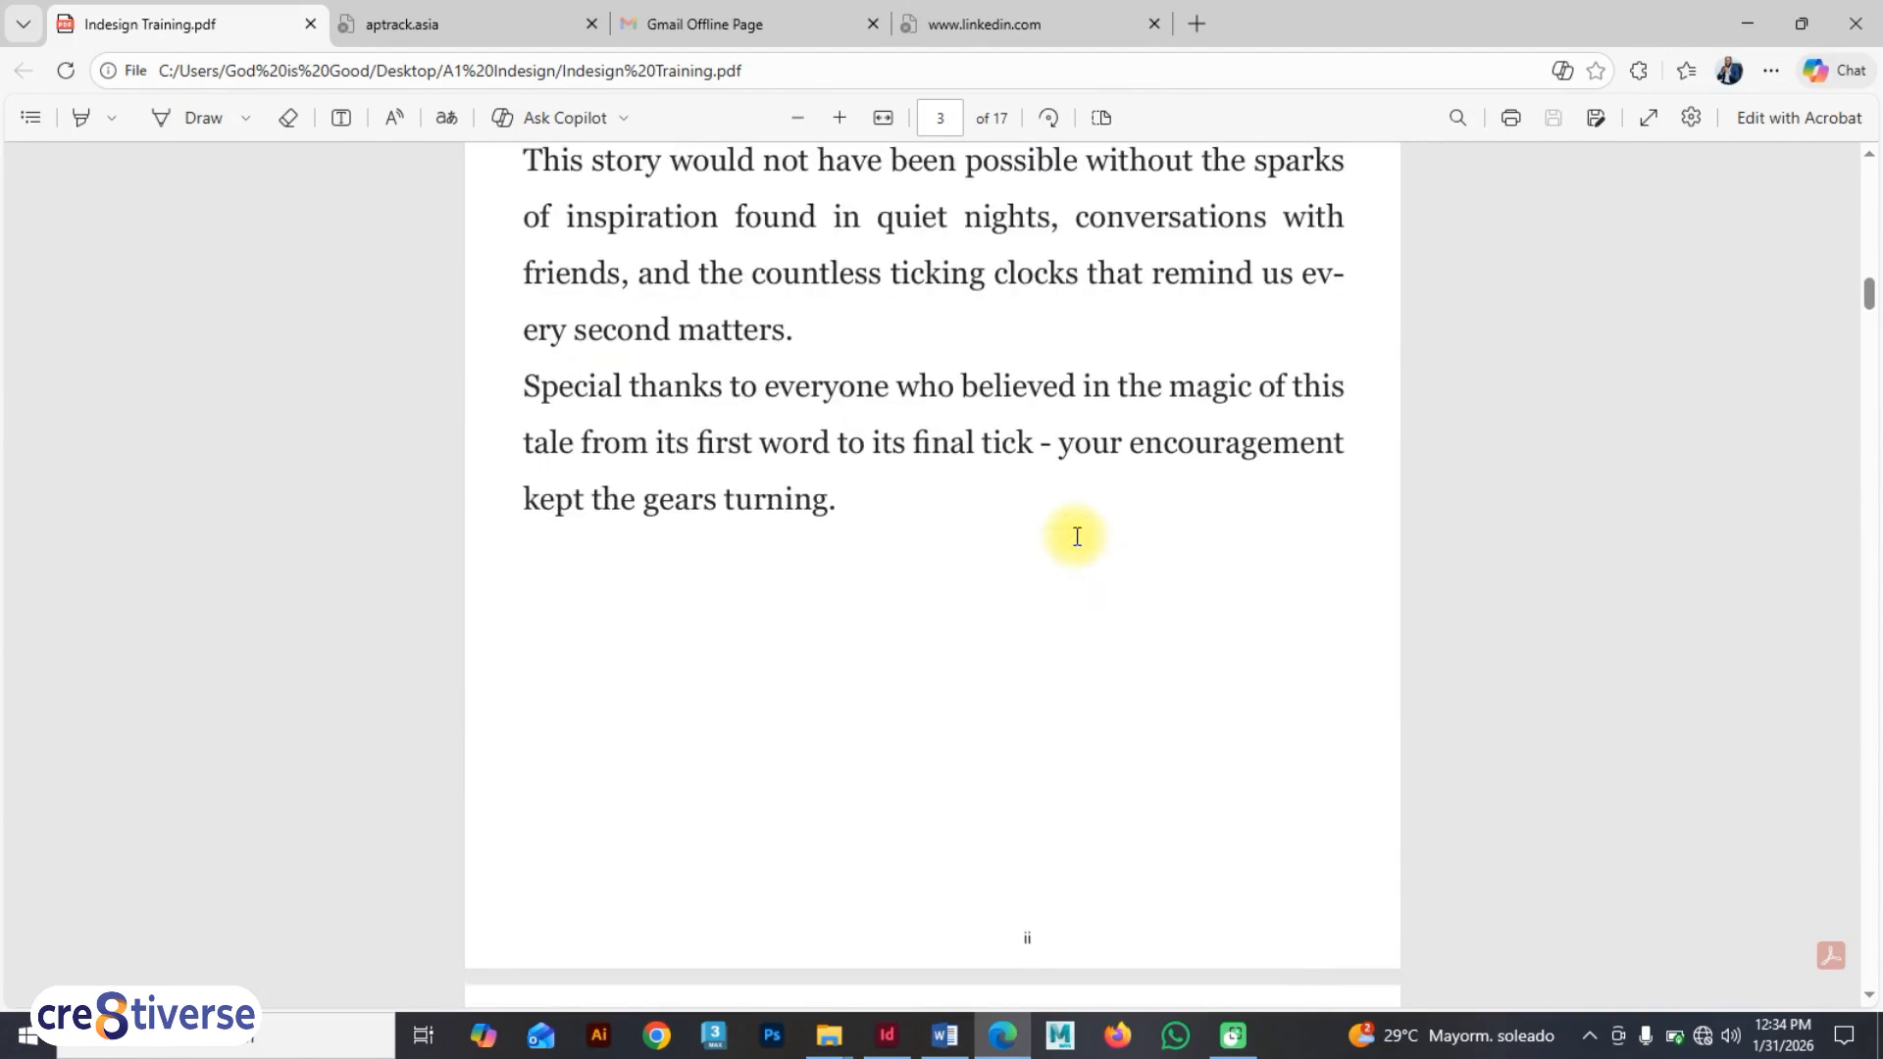
{"action": "scroll", "coordinate": [1076, 537], "scroll_direction": "up", "scroll_amount": 3}
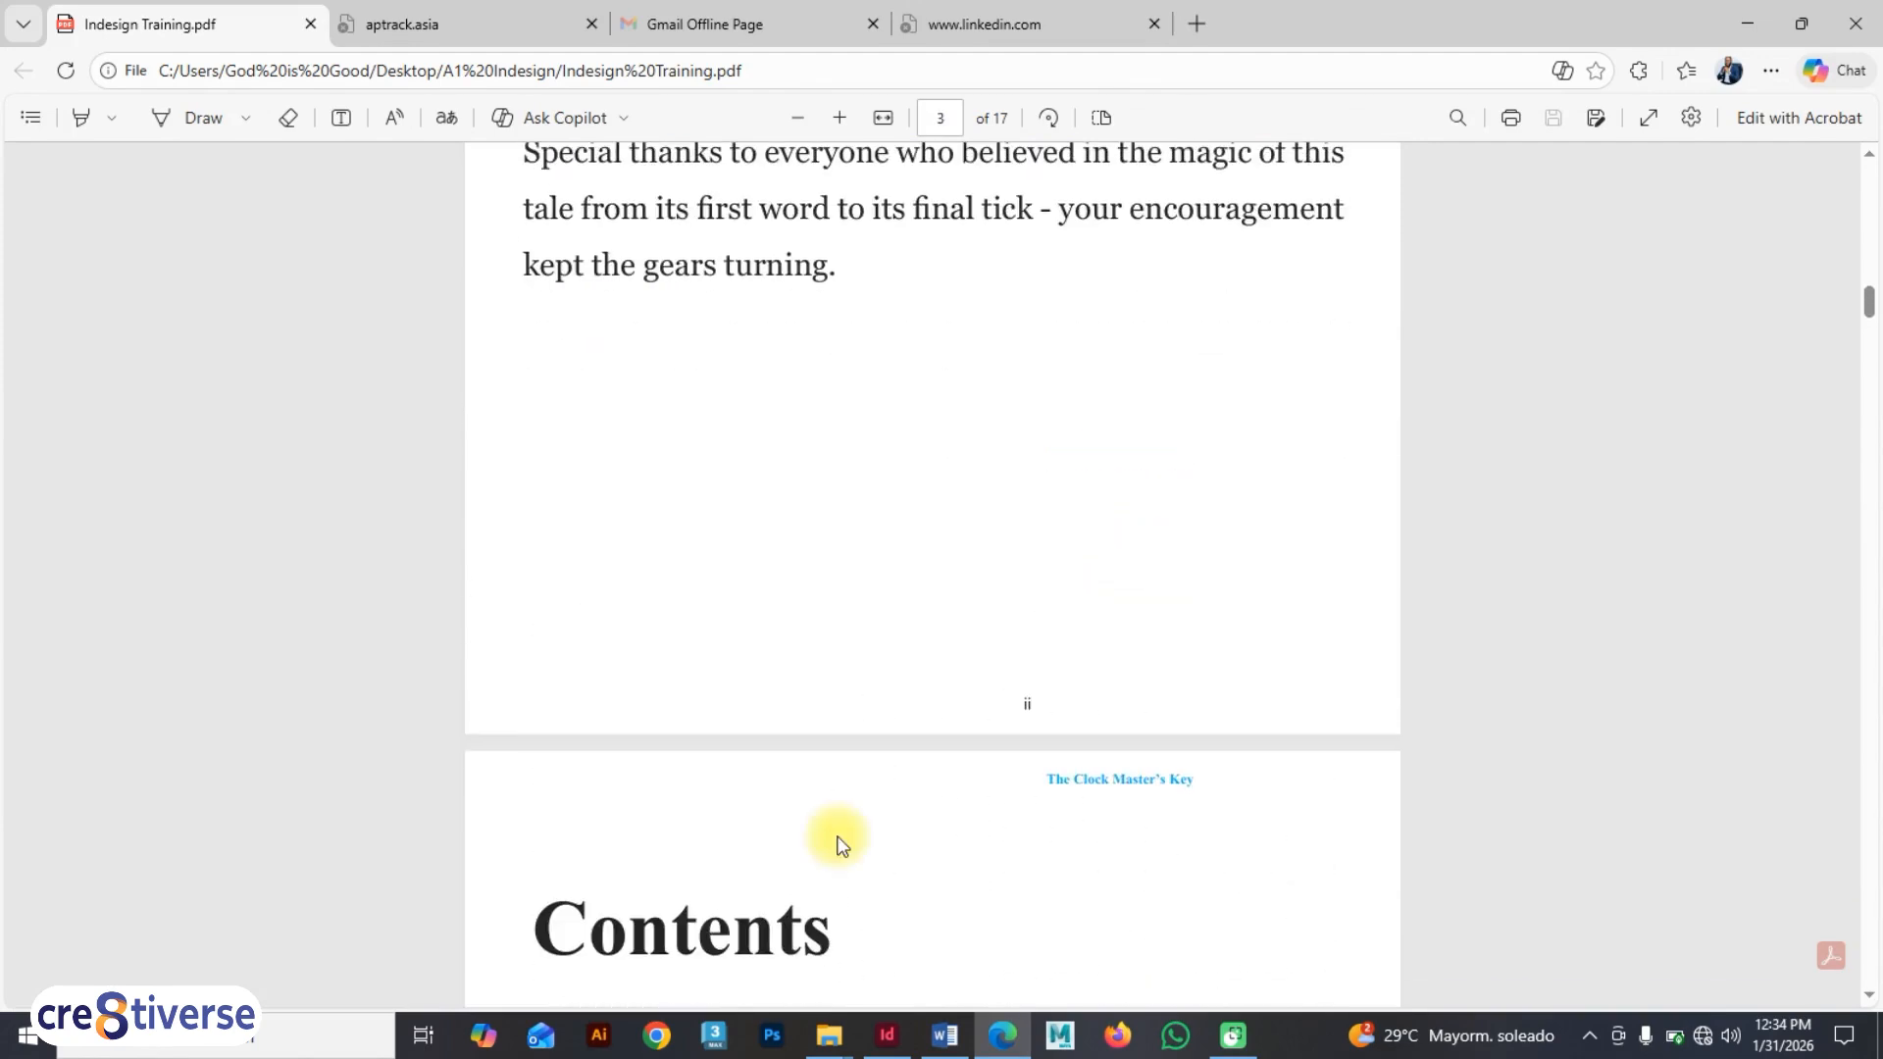
- Switch back to InDesign and review the Contents, map and Prologue pages in the Indesign Training.indd reference document
{"action": "left_click", "coordinate": [887, 1036]}
{"action": "scroll", "coordinate": [884, 592], "scroll_direction": "up", "scroll_amount": 5}
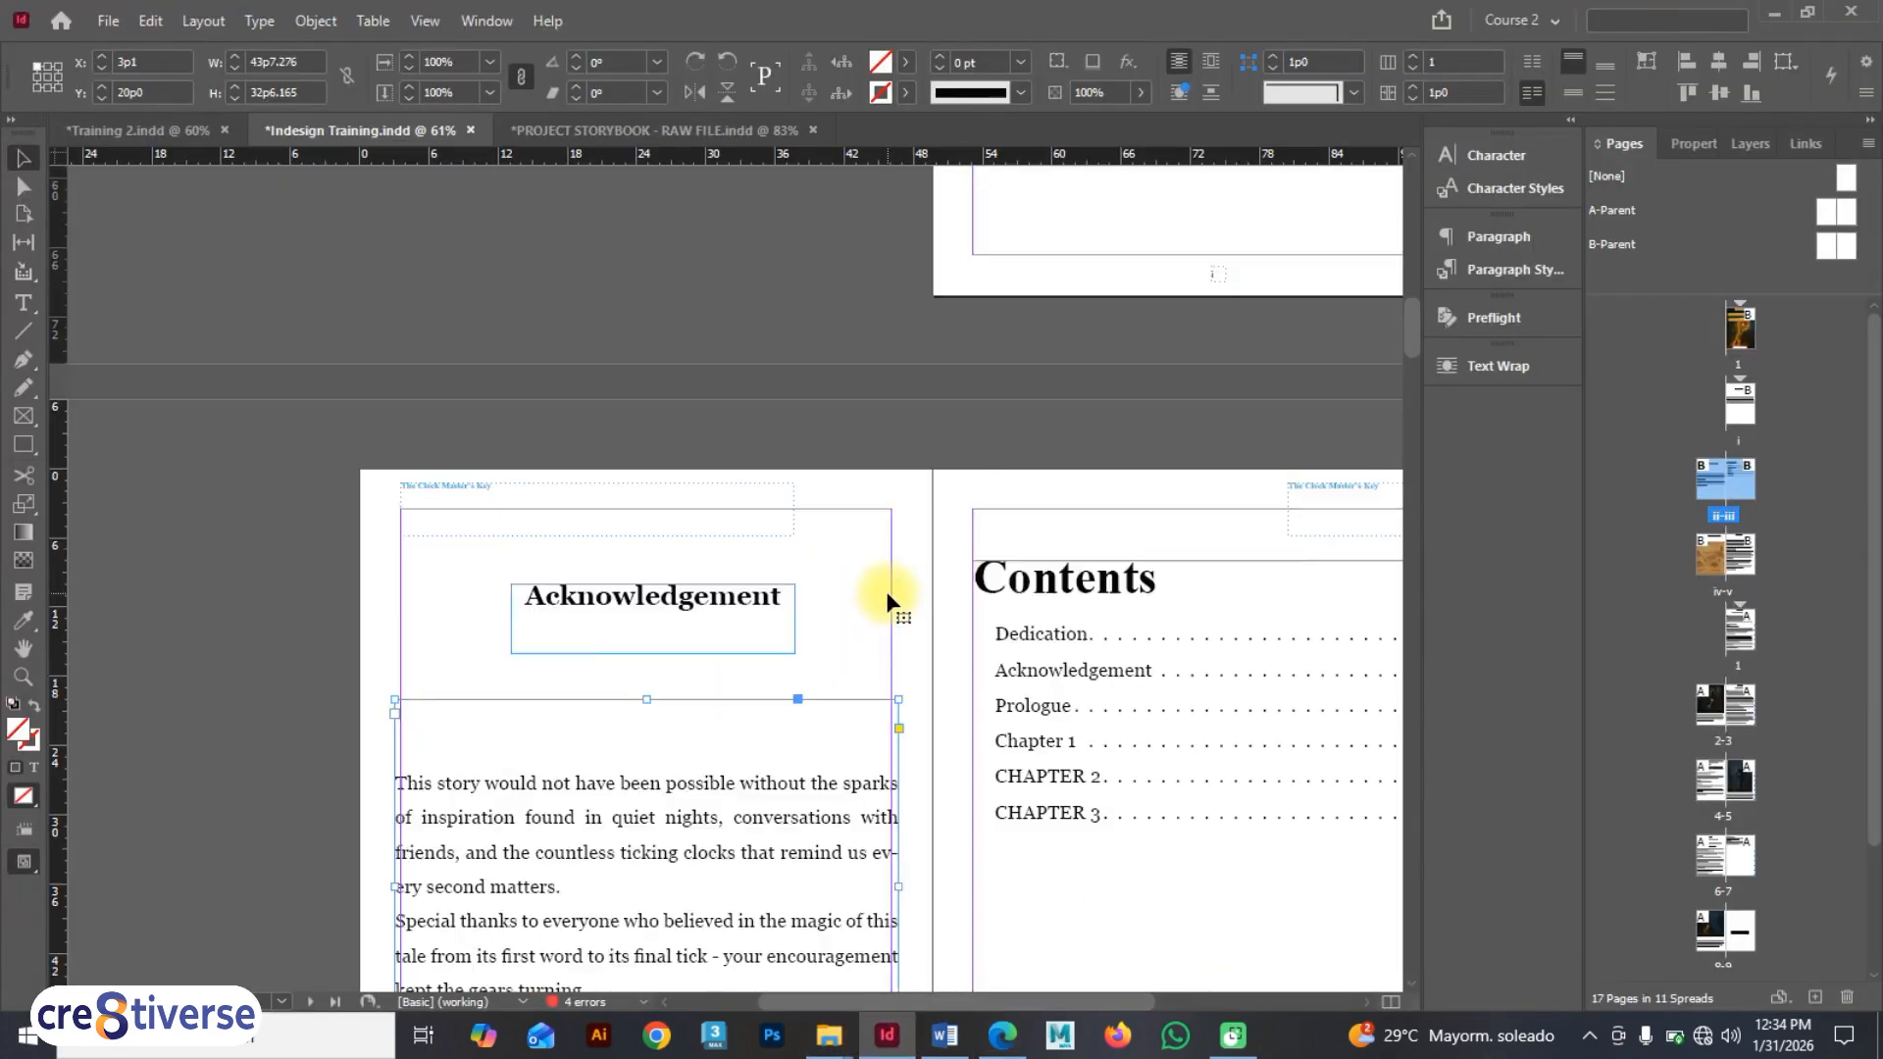
{"action": "scroll", "coordinate": [1103, 706], "scroll_direction": "down", "scroll_amount": 10}
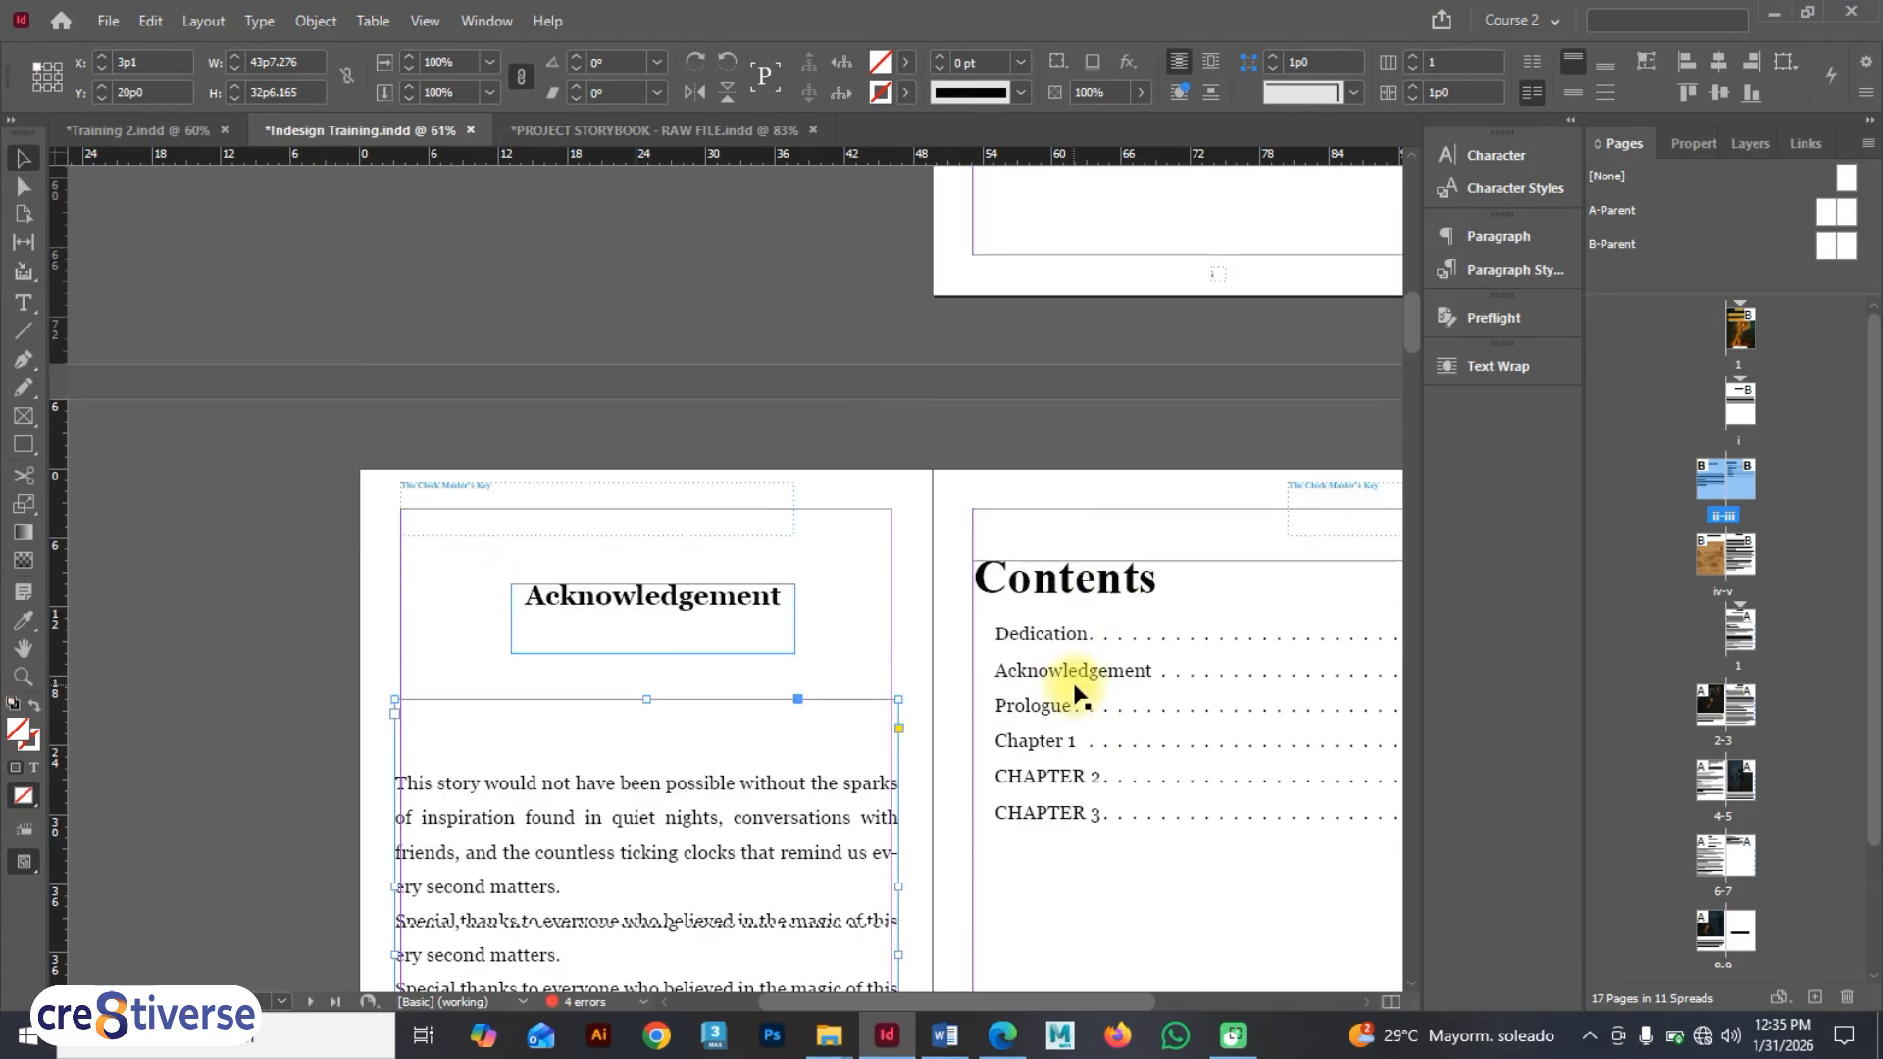
{"action": "scroll", "coordinate": [685, 710], "scroll_direction": "down", "scroll_amount": 11}
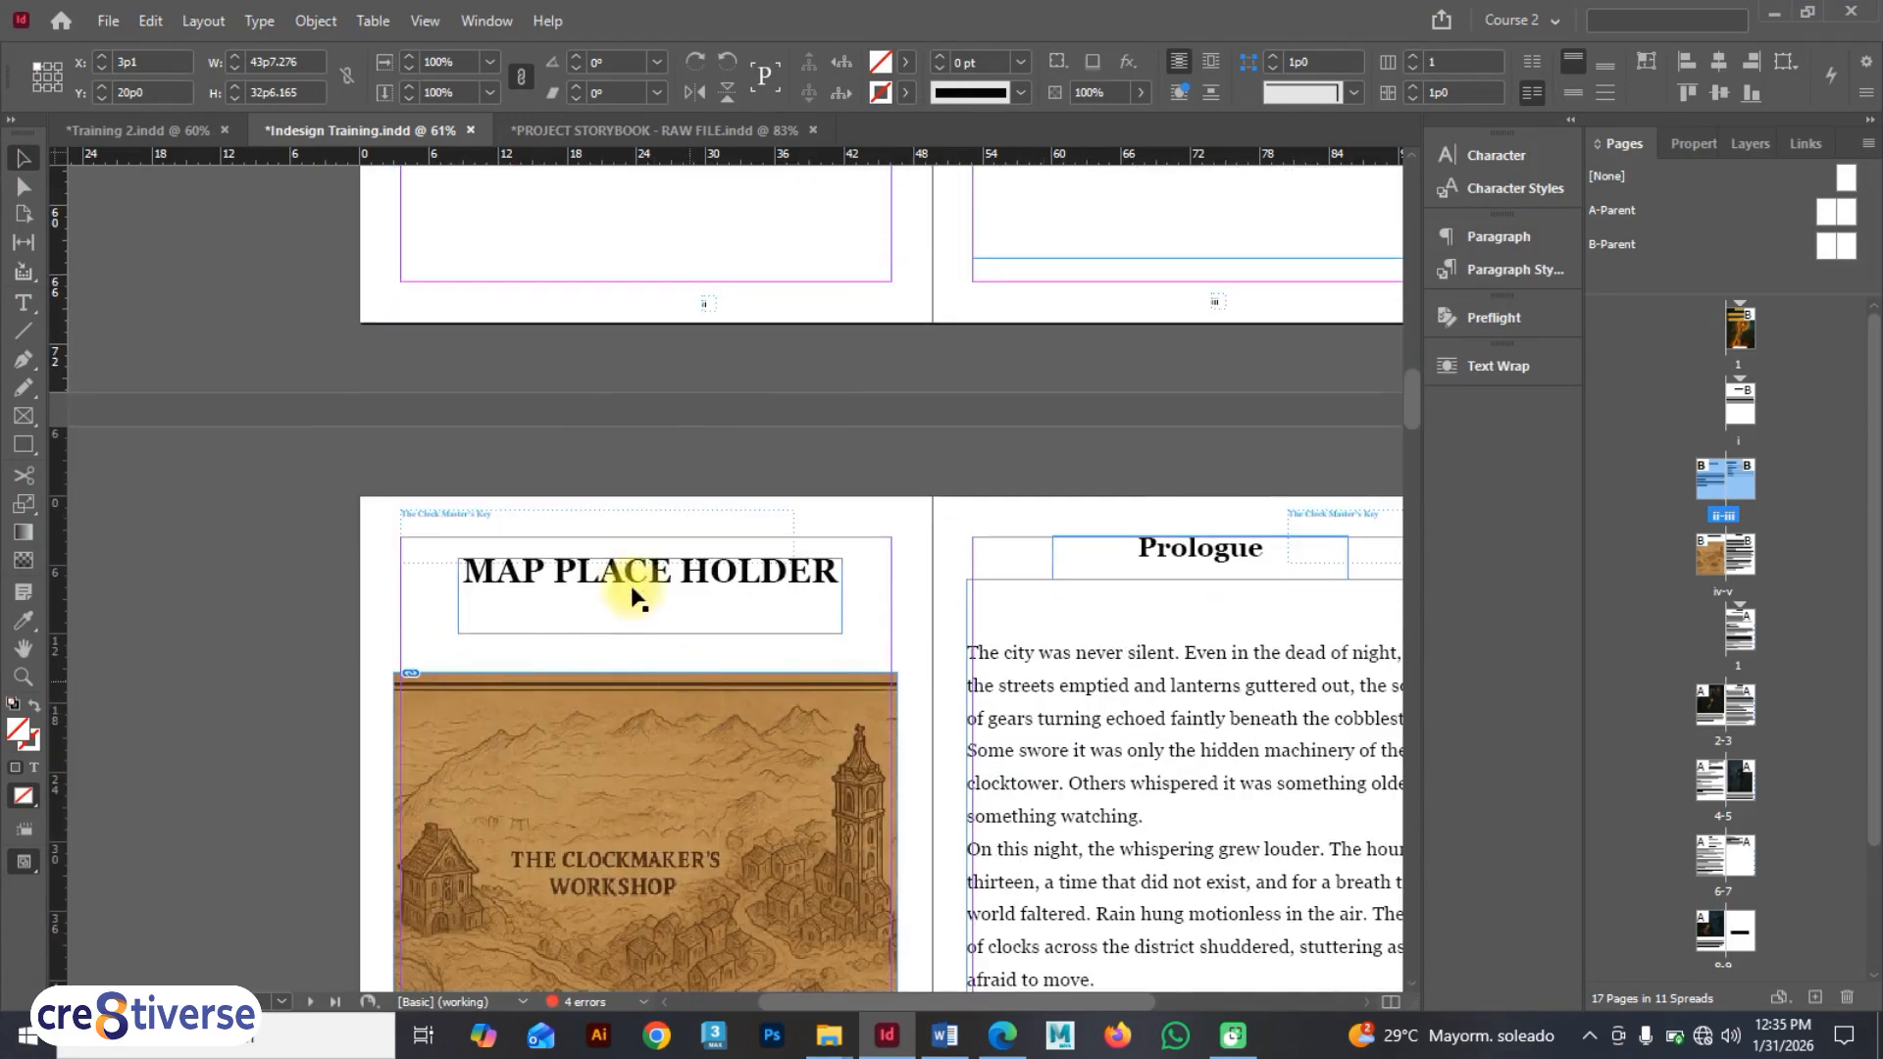
{"action": "scroll", "coordinate": [638, 604], "scroll_direction": "down", "scroll_amount": 3}
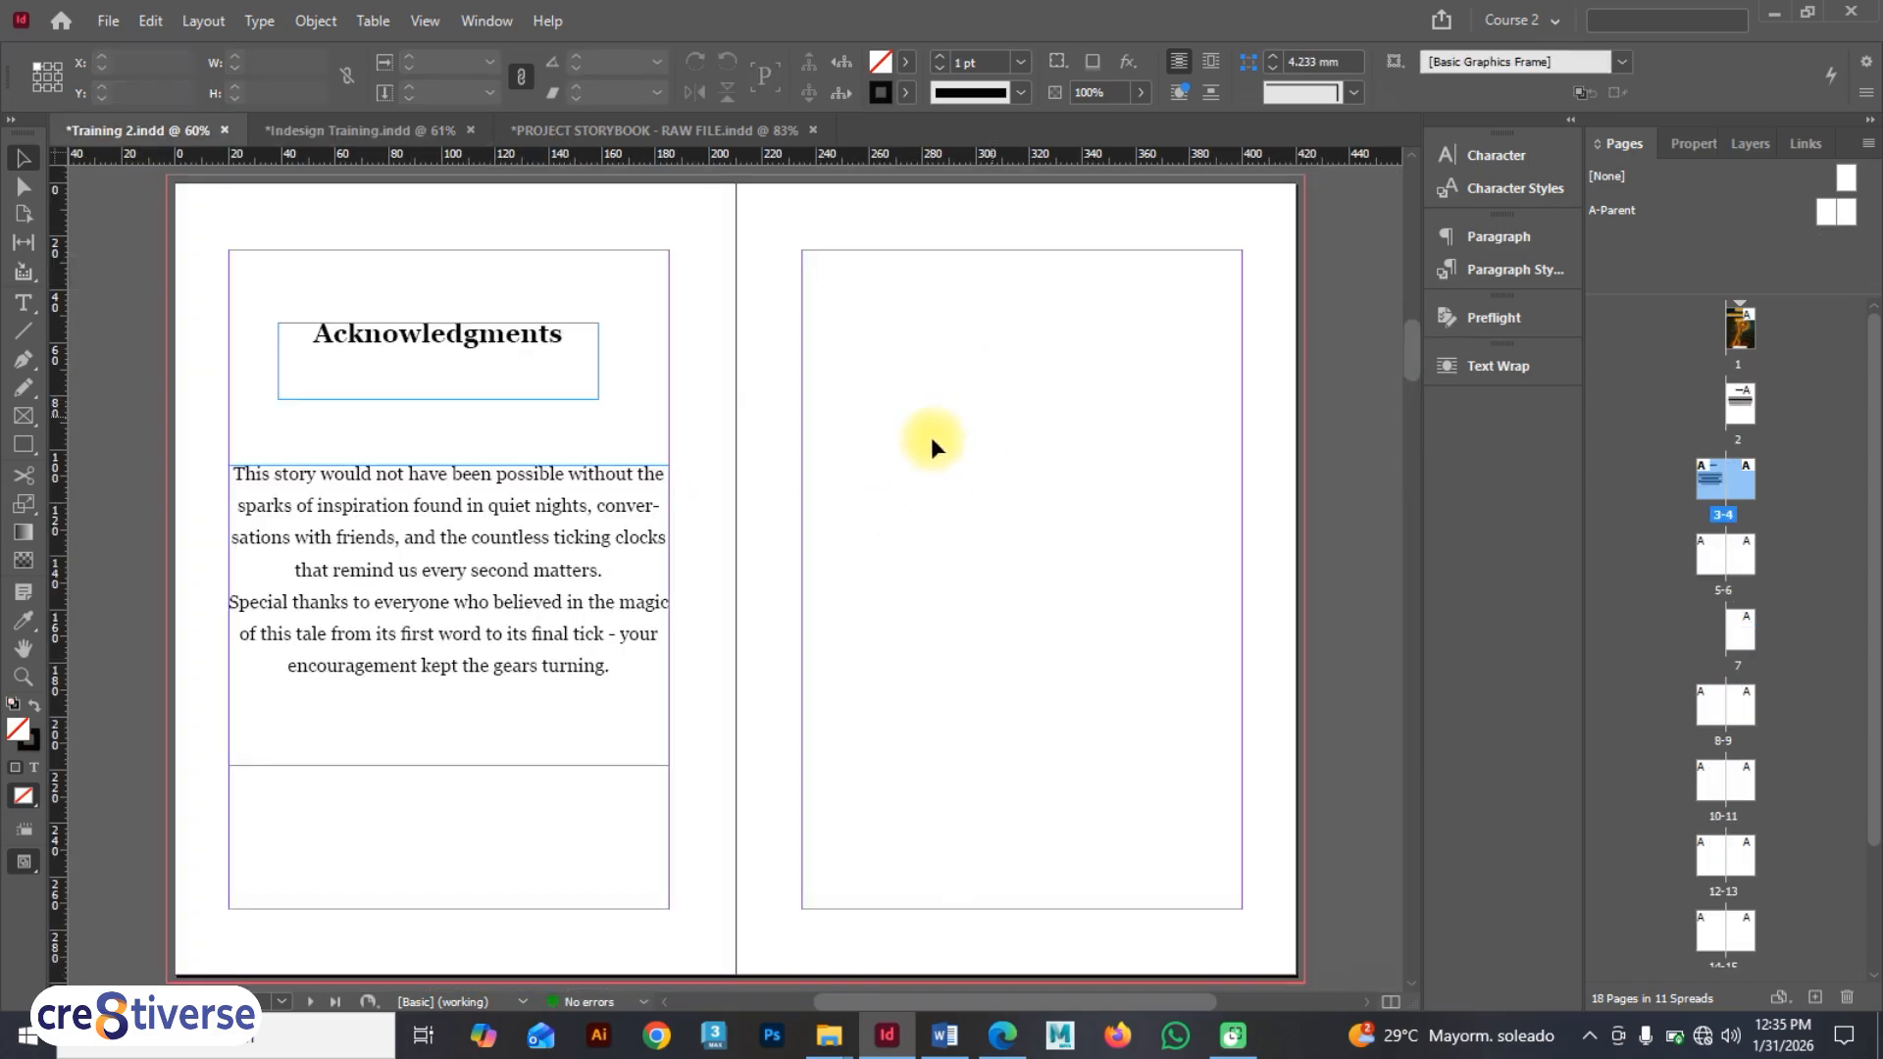
- In Training 2.indd, draw a heading text frame about 136 mm wide and 21 mm high near the top of page 5
{"action": "scroll", "coordinate": [987, 494], "scroll_direction": "down", "scroll_amount": 15}
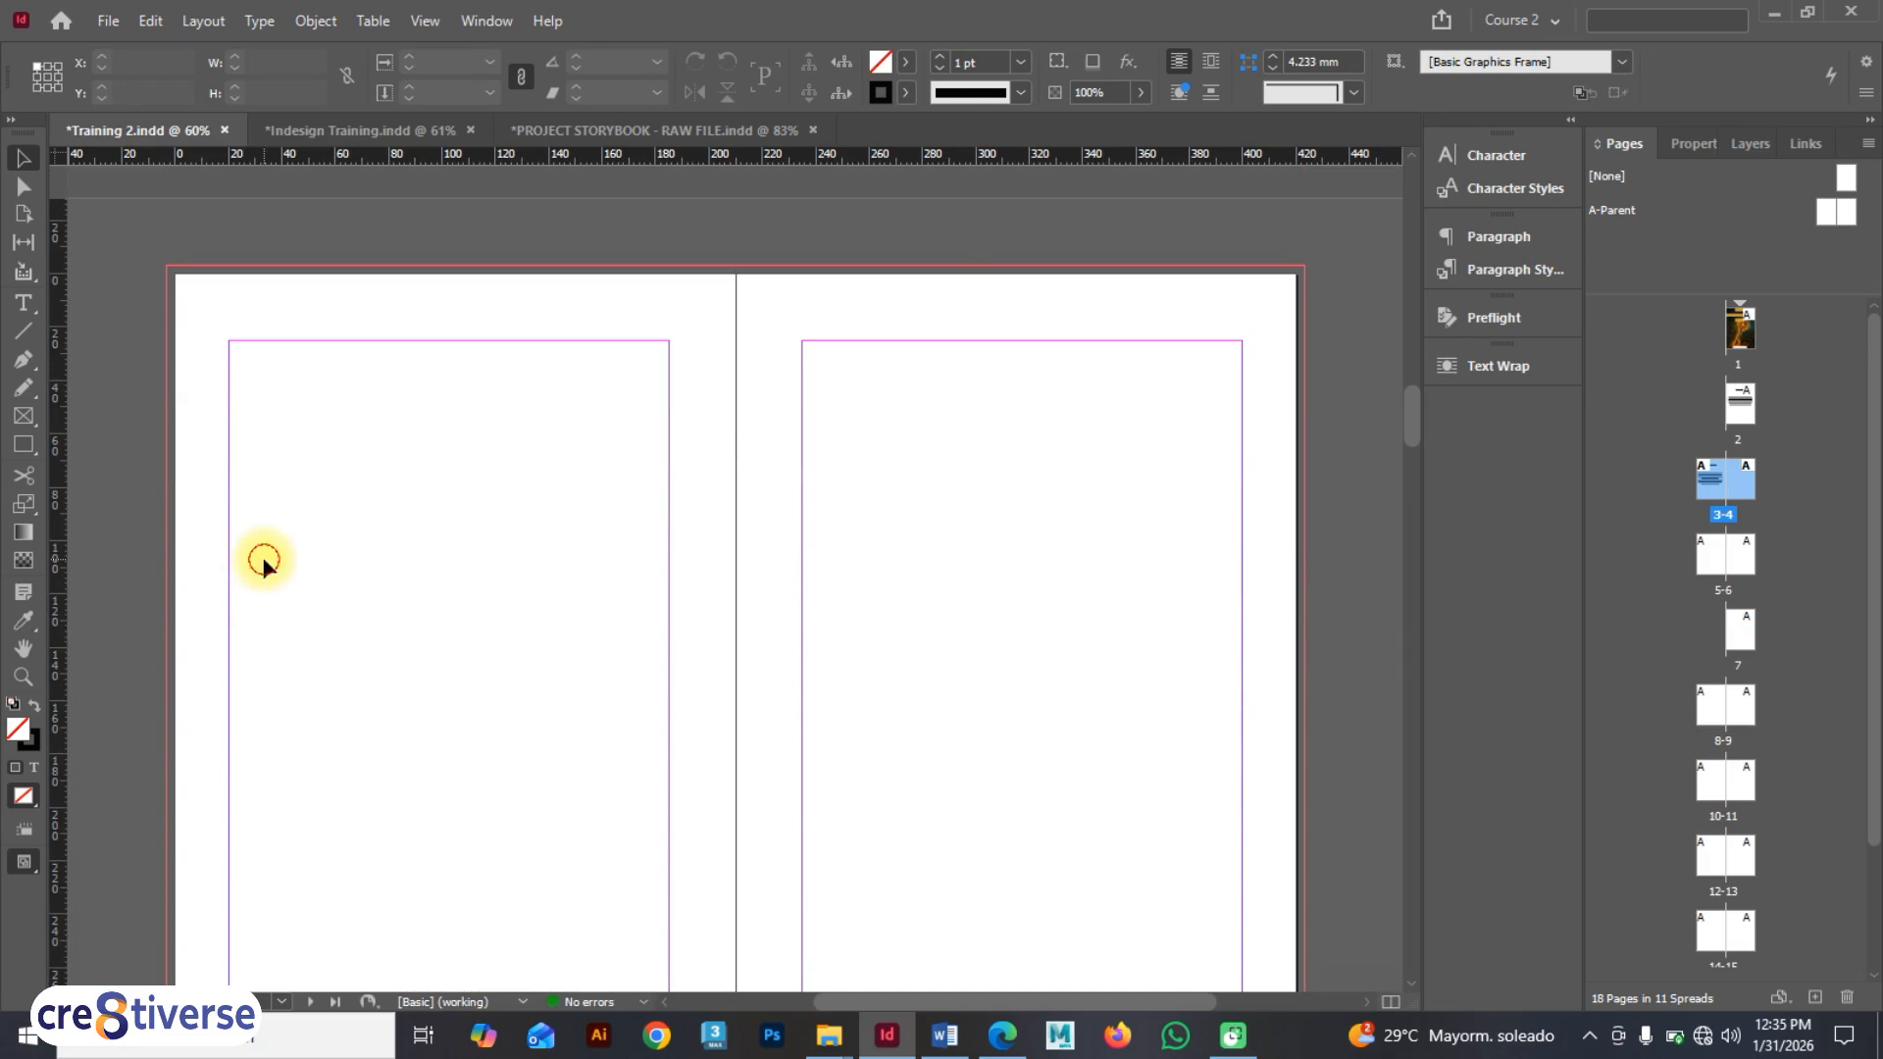
{"action": "left_click", "coordinate": [23, 302]}
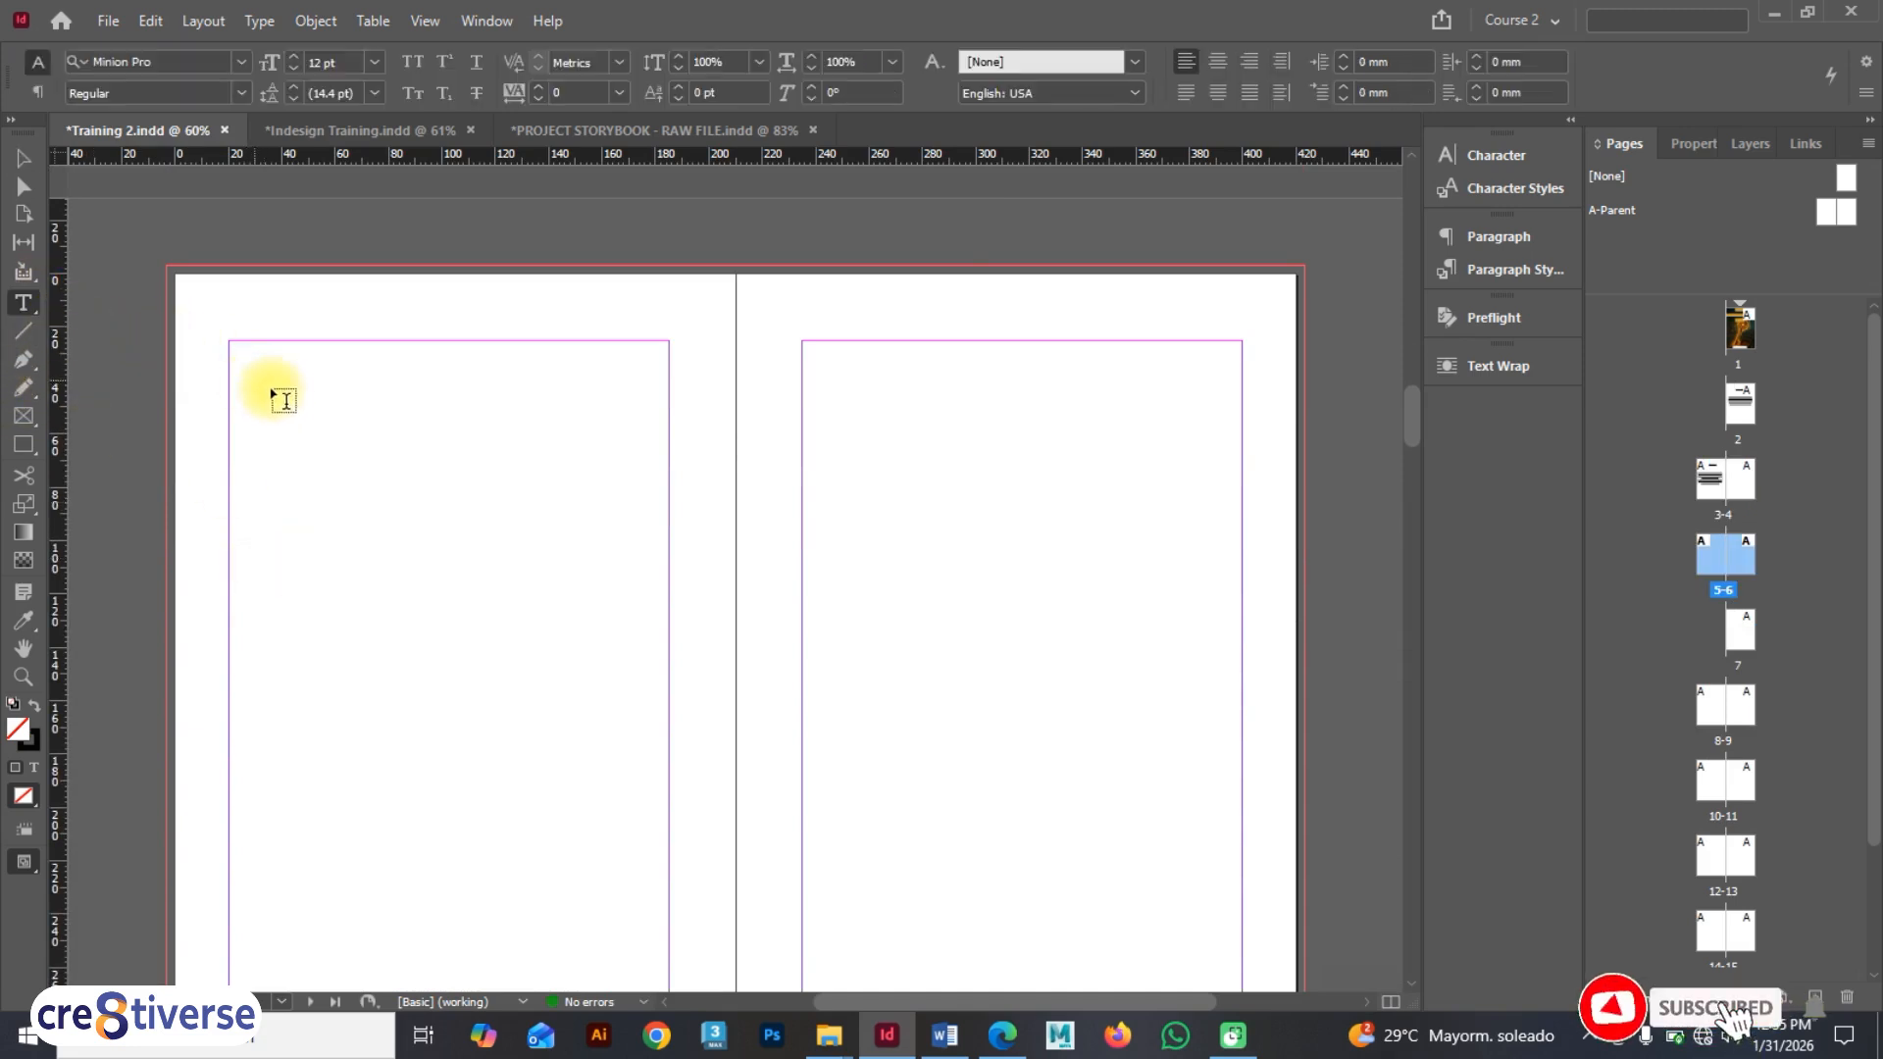
{"action": "mouse_move", "coordinate": [283, 394]}
{"action": "left_mouse_down"}
{"action": "mouse_move", "coordinate": [470, 450]}
{"action": "mouse_move", "coordinate": [644, 450]}
{"action": "left_mouse_up"}
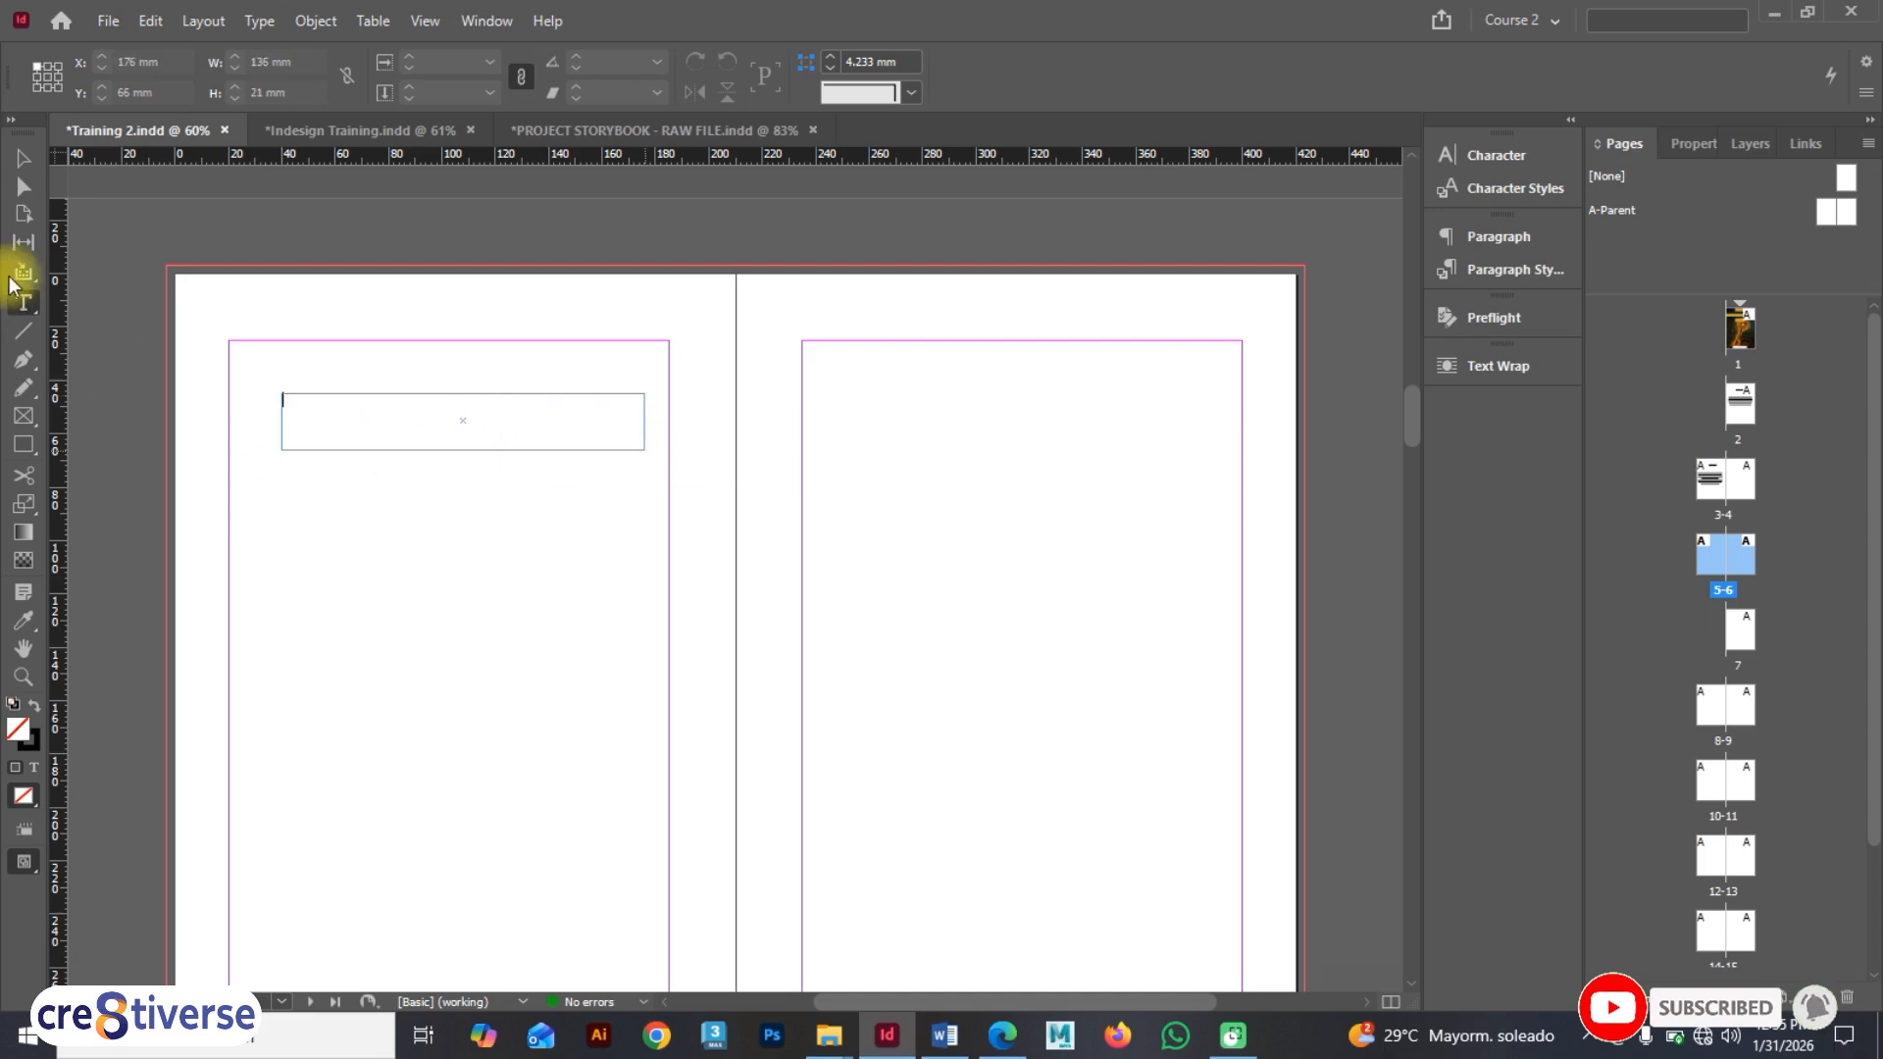
{"action": "left_click", "coordinate": [23, 302]}
- Draw a rectangular image frame about 165 by 200 mm below the heading frame, reaching the page's side and bottom margins
{"action": "left_click", "coordinate": [24, 416]}
{"action": "scroll", "coordinate": [807, 500], "scroll_direction": "down", "scroll_amount": 3}
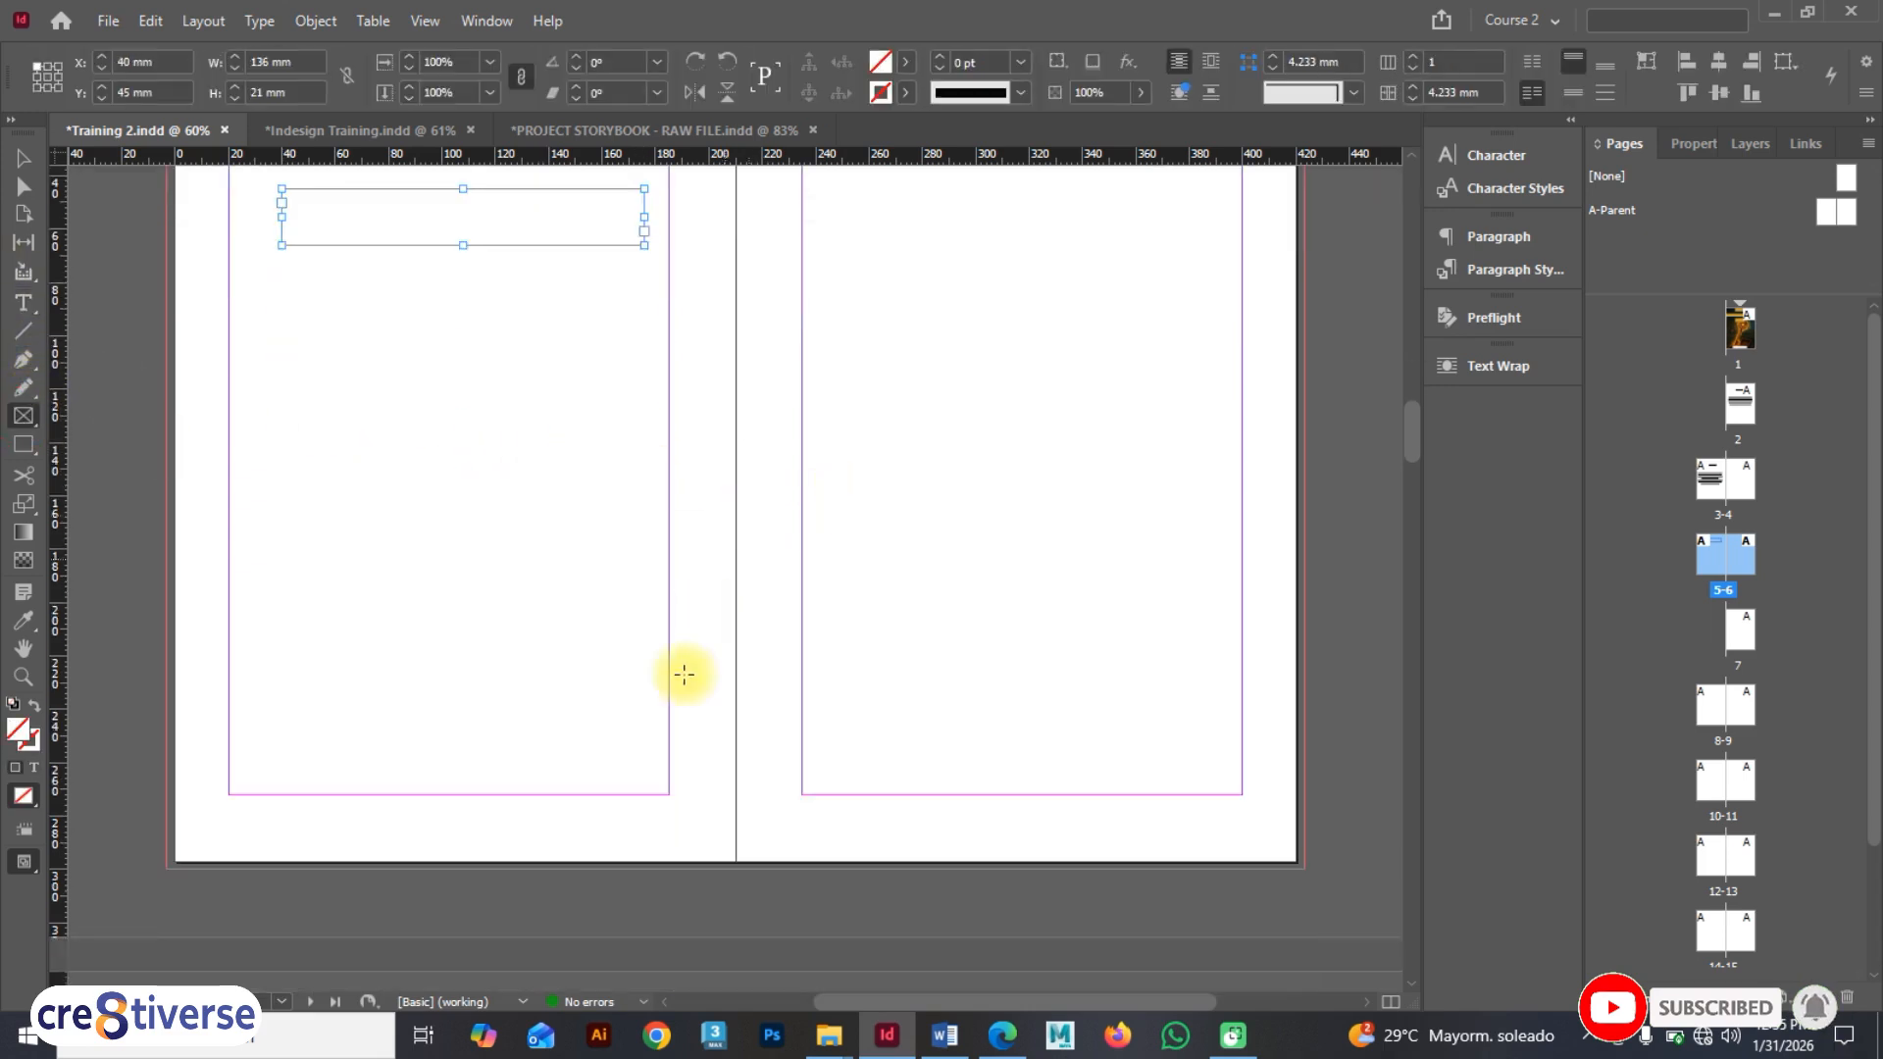
{"action": "left_click_drag", "start_coordinate": [670, 797], "coordinate": [228, 260]}
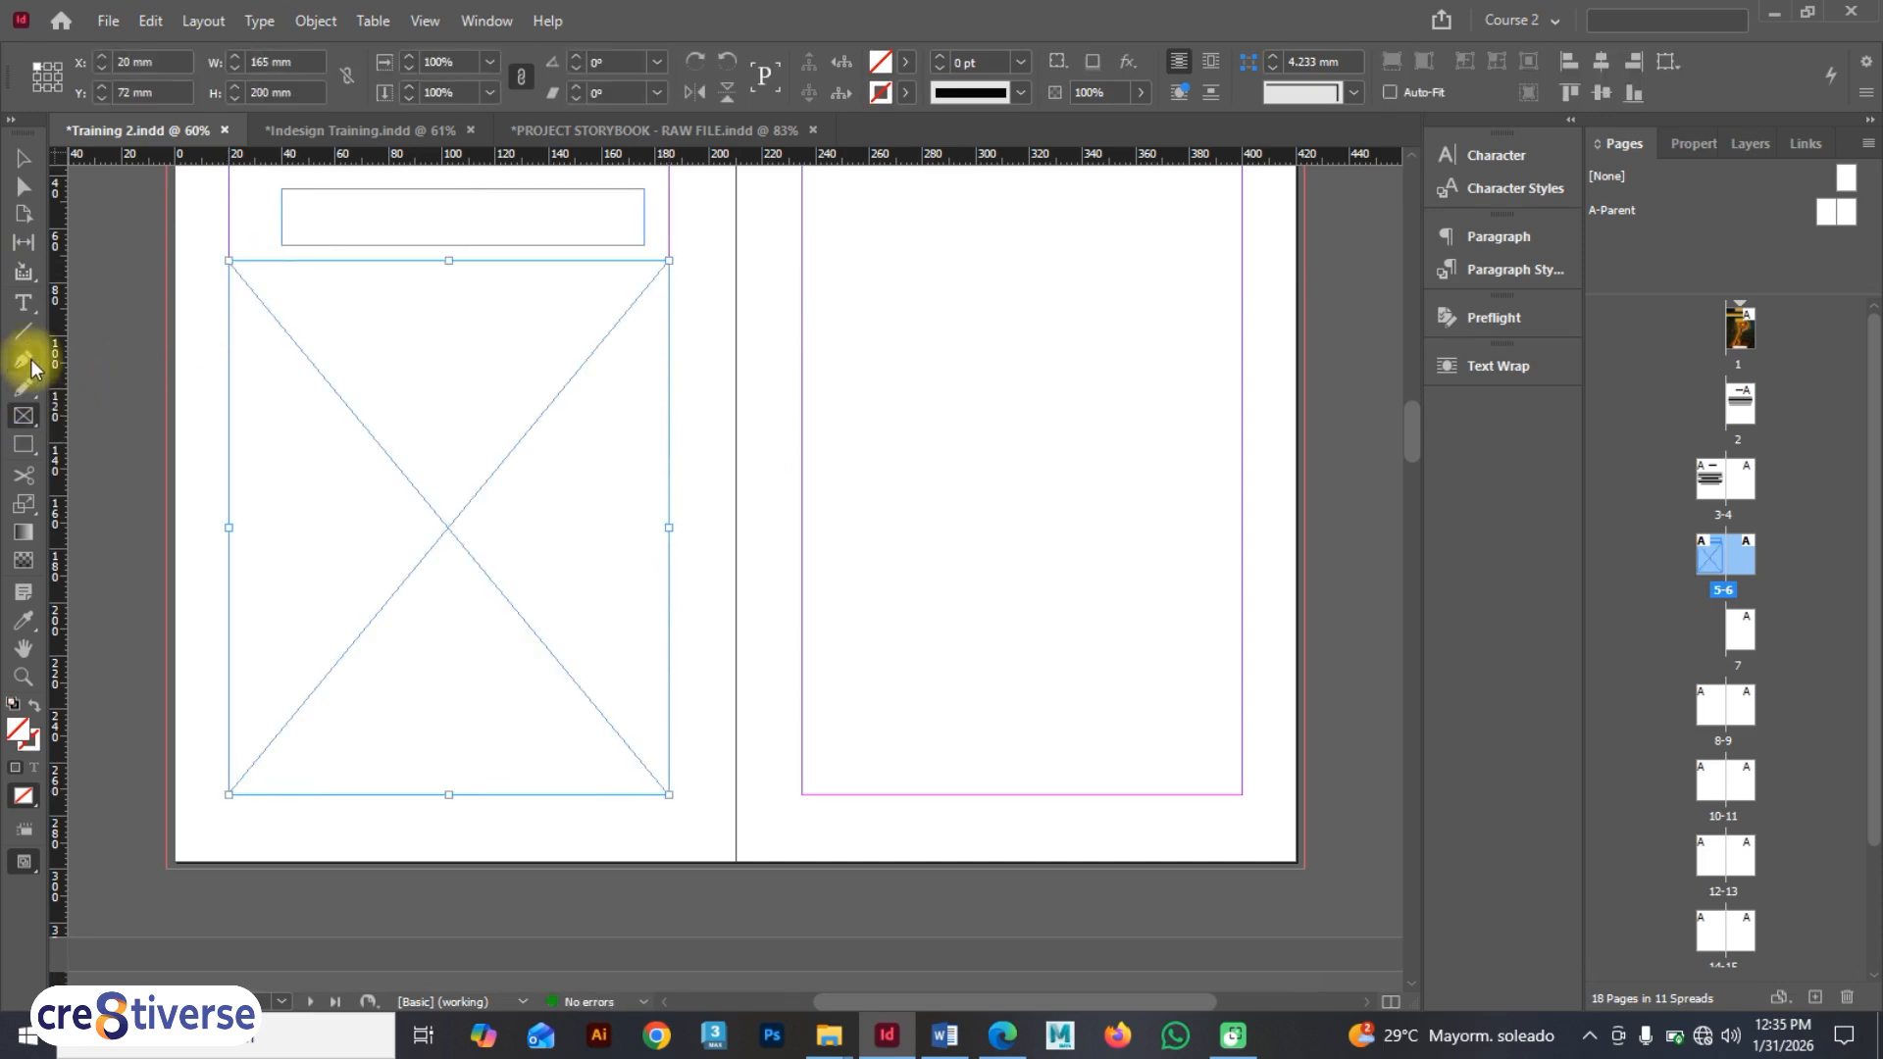
- Place the A1 Map Place Holder image from the Project Images folder into the empty image frame on page 5
{"action": "scroll", "coordinate": [390, 490], "scroll_direction": "up", "scroll_amount": 2}
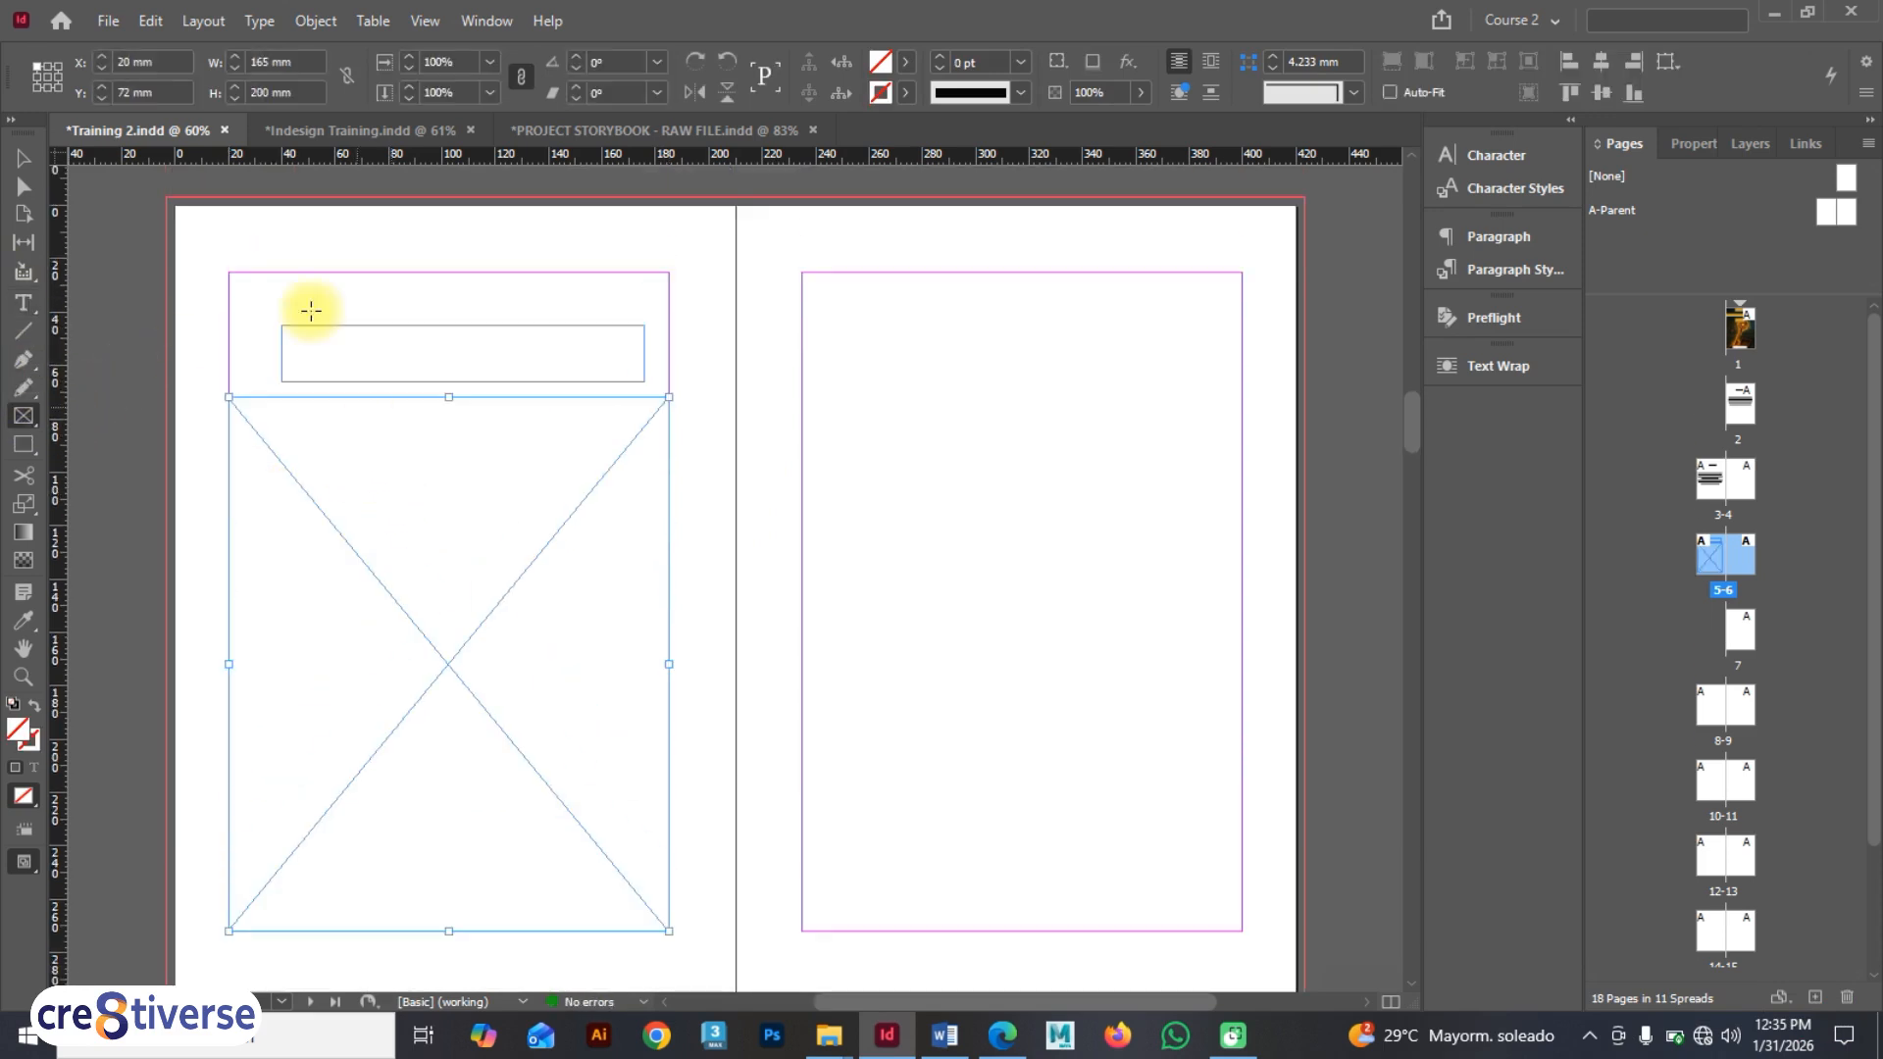
{"action": "left_click", "coordinate": [23, 157]}
{"action": "left_click", "coordinate": [408, 577]}
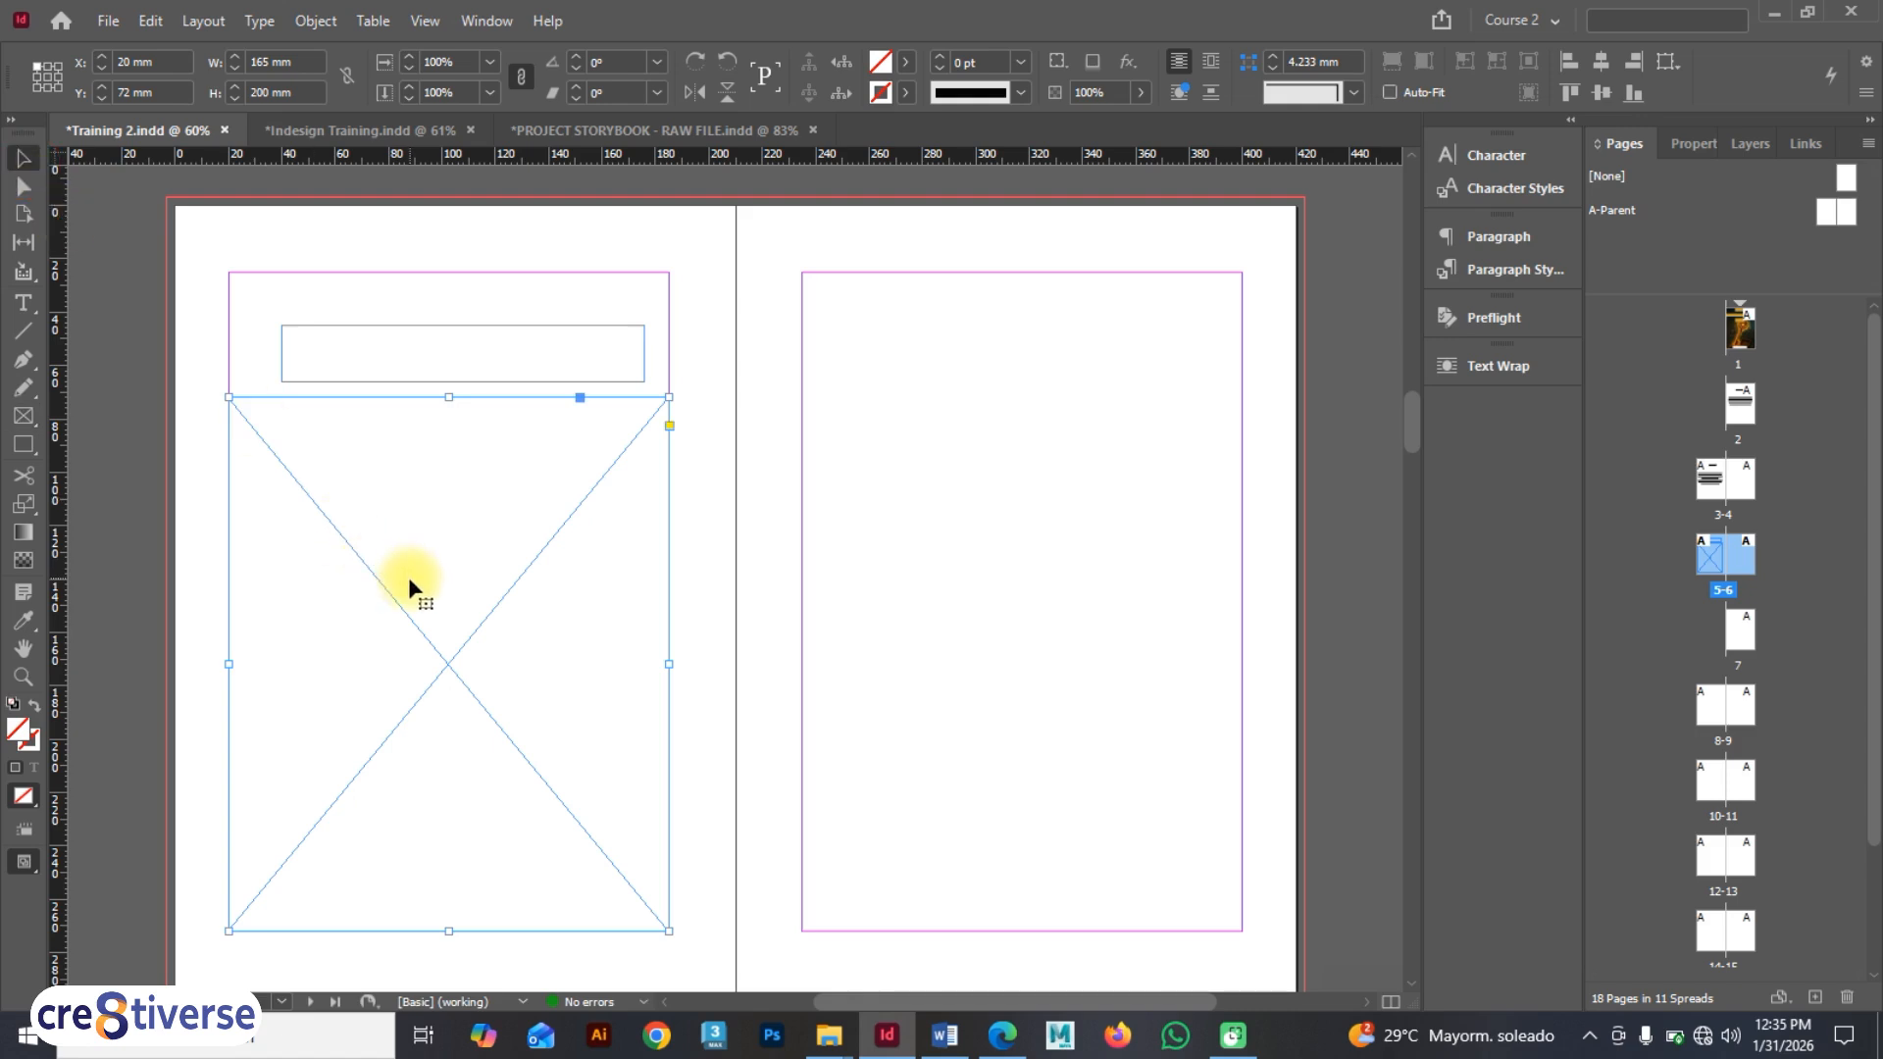
{"action": "key", "text": "ctrl+d"}
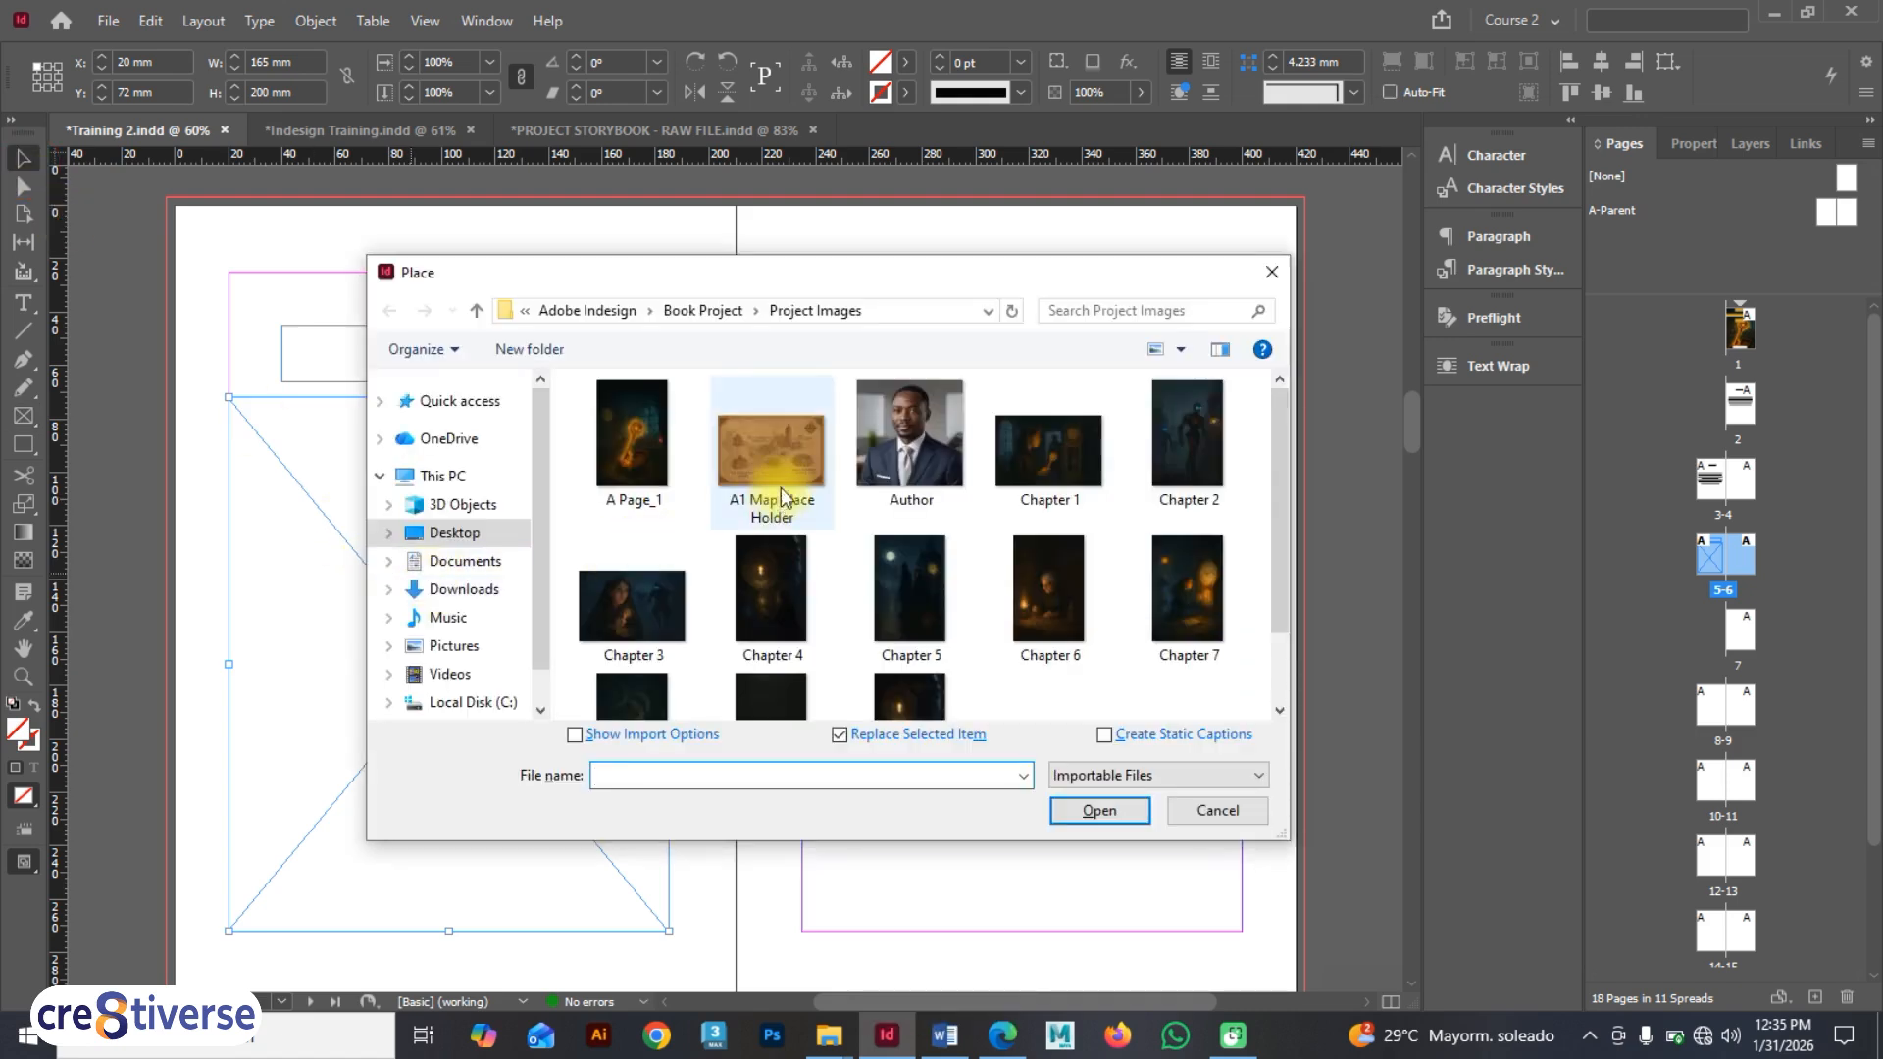
{"action": "scroll", "coordinate": [852, 511], "scroll_direction": "down", "scroll_amount": 1}
{"action": "scroll", "coordinate": [814, 471], "scroll_direction": "up", "scroll_amount": 1}
{"action": "left_click", "coordinate": [763, 434]}
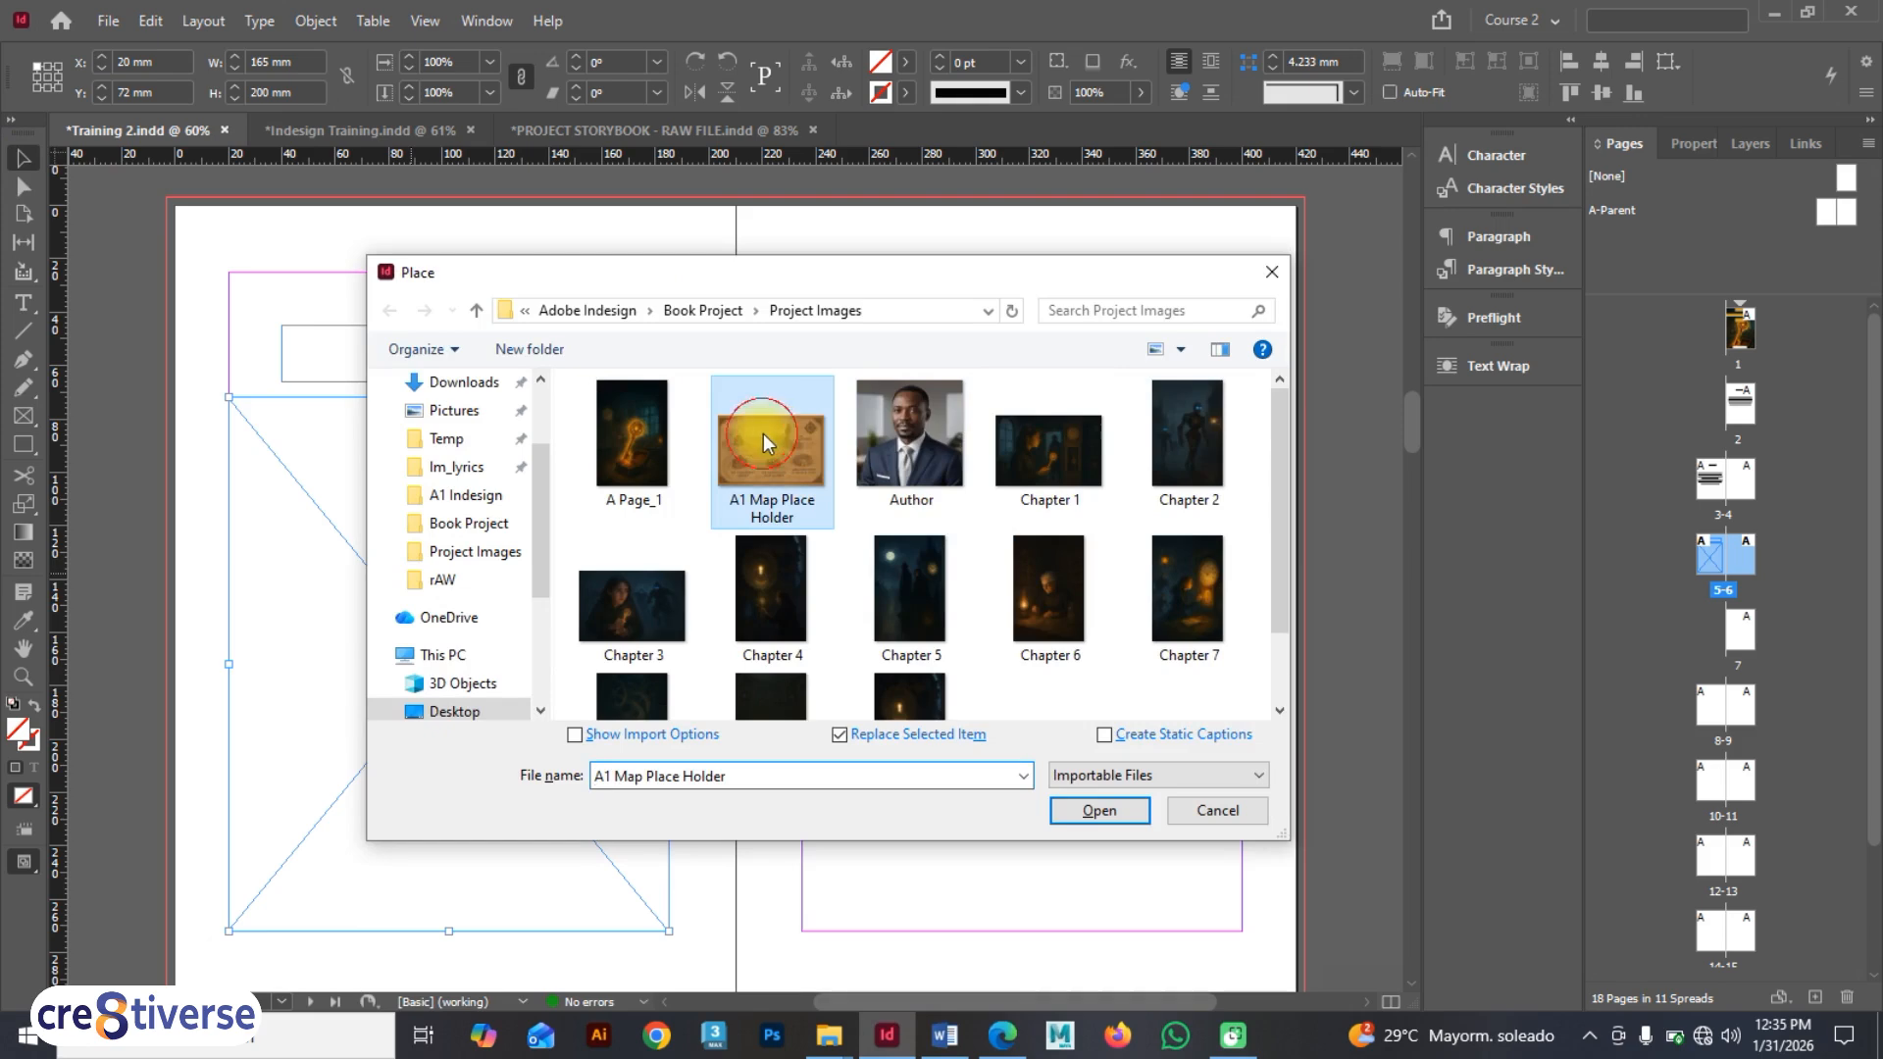
{"action": "left_click", "coordinate": [1076, 810]}
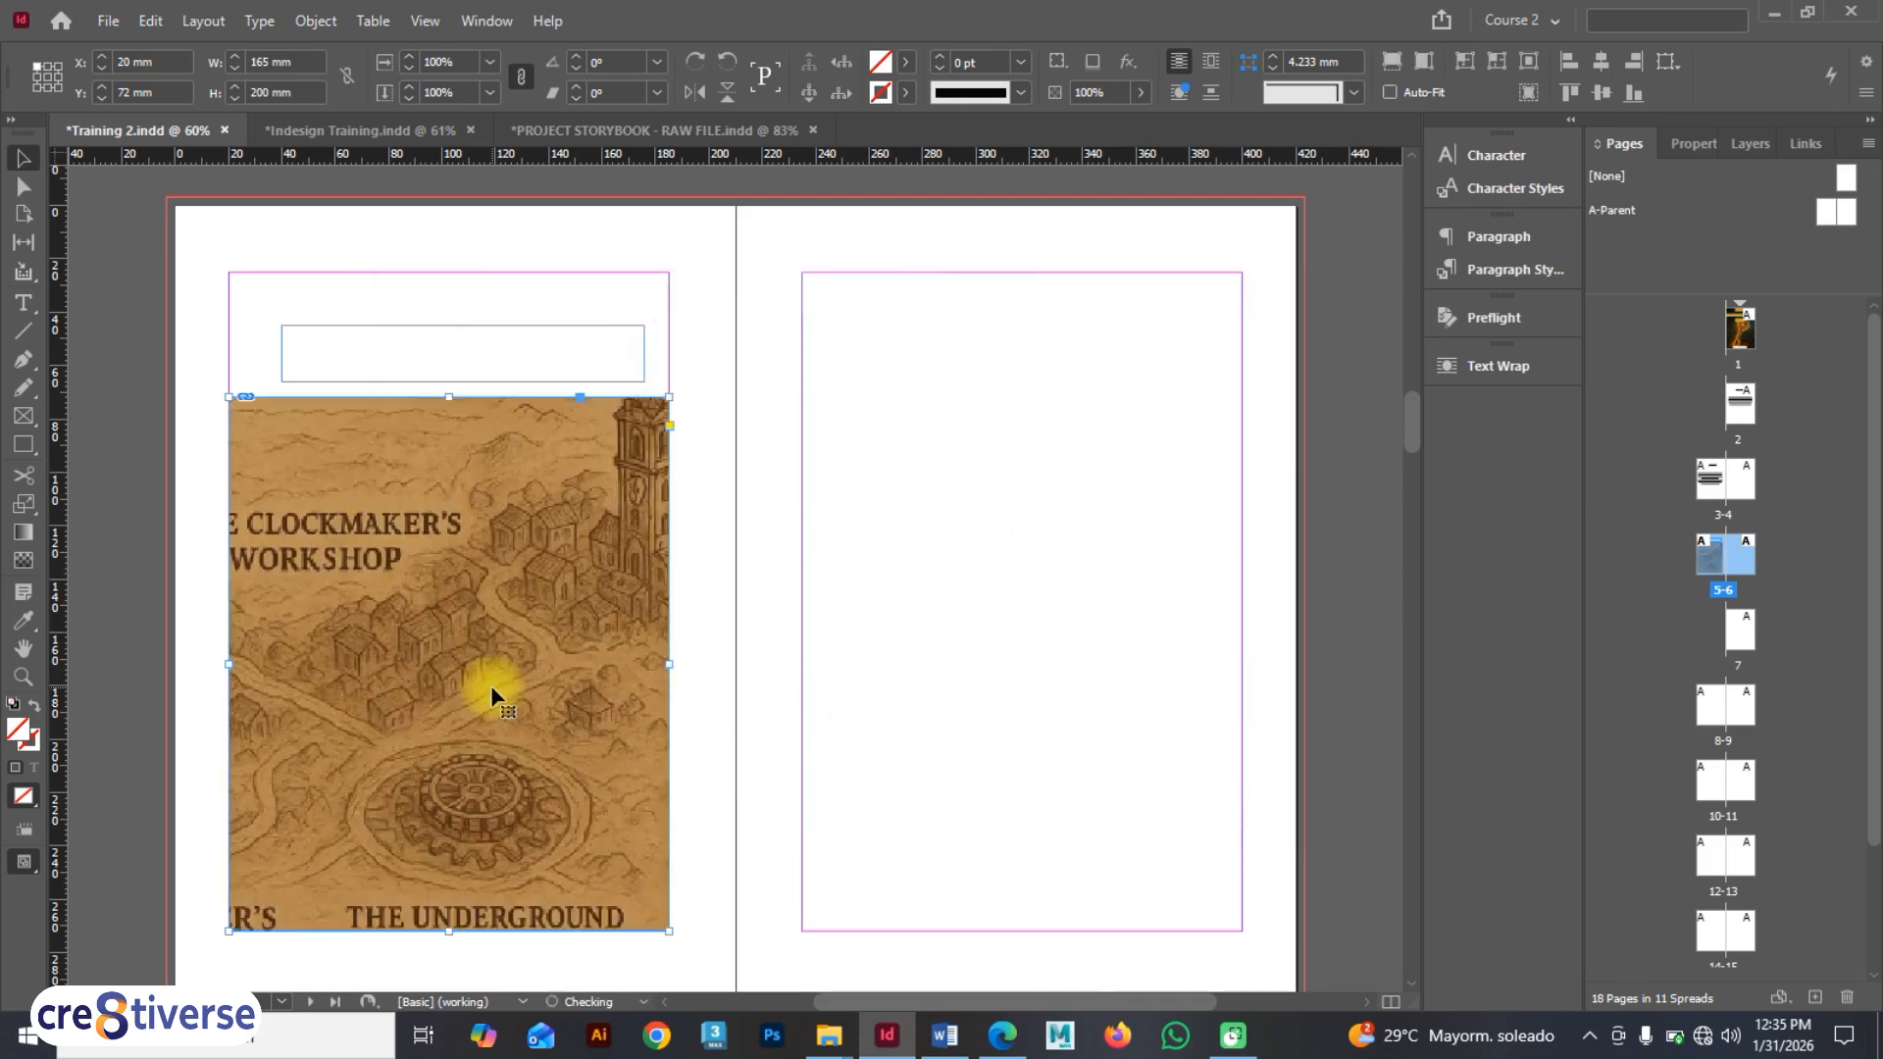
- Scale the map image proportionally about its centre within its frame, down to about 315 by 210 mm
{"action": "scroll", "coordinate": [461, 588], "scroll_direction": "down", "scroll_amount": 2}
{"action": "left_click", "coordinate": [449, 521]}
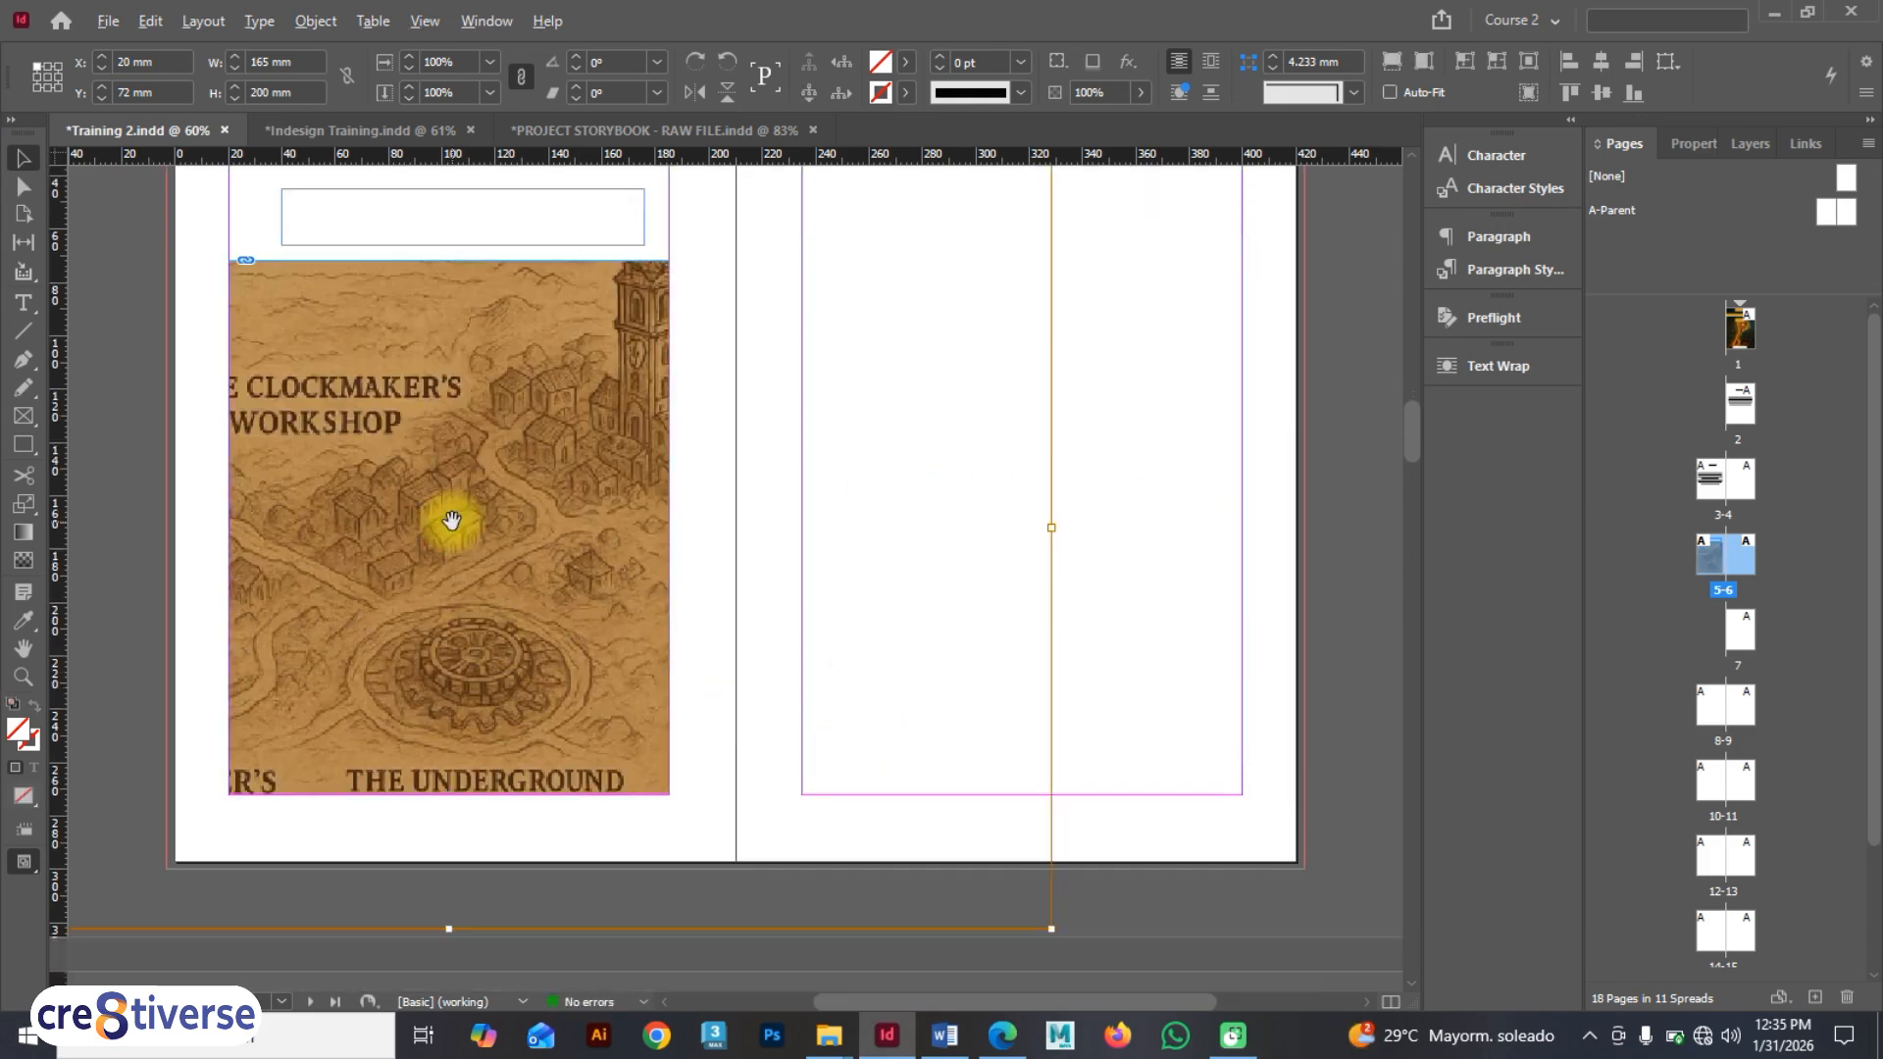
{"action": "key", "text": "ctrl+minus"}
{"action": "key", "text": "ctrl+minus"}
{"action": "key", "text": "ctrl+minus"}
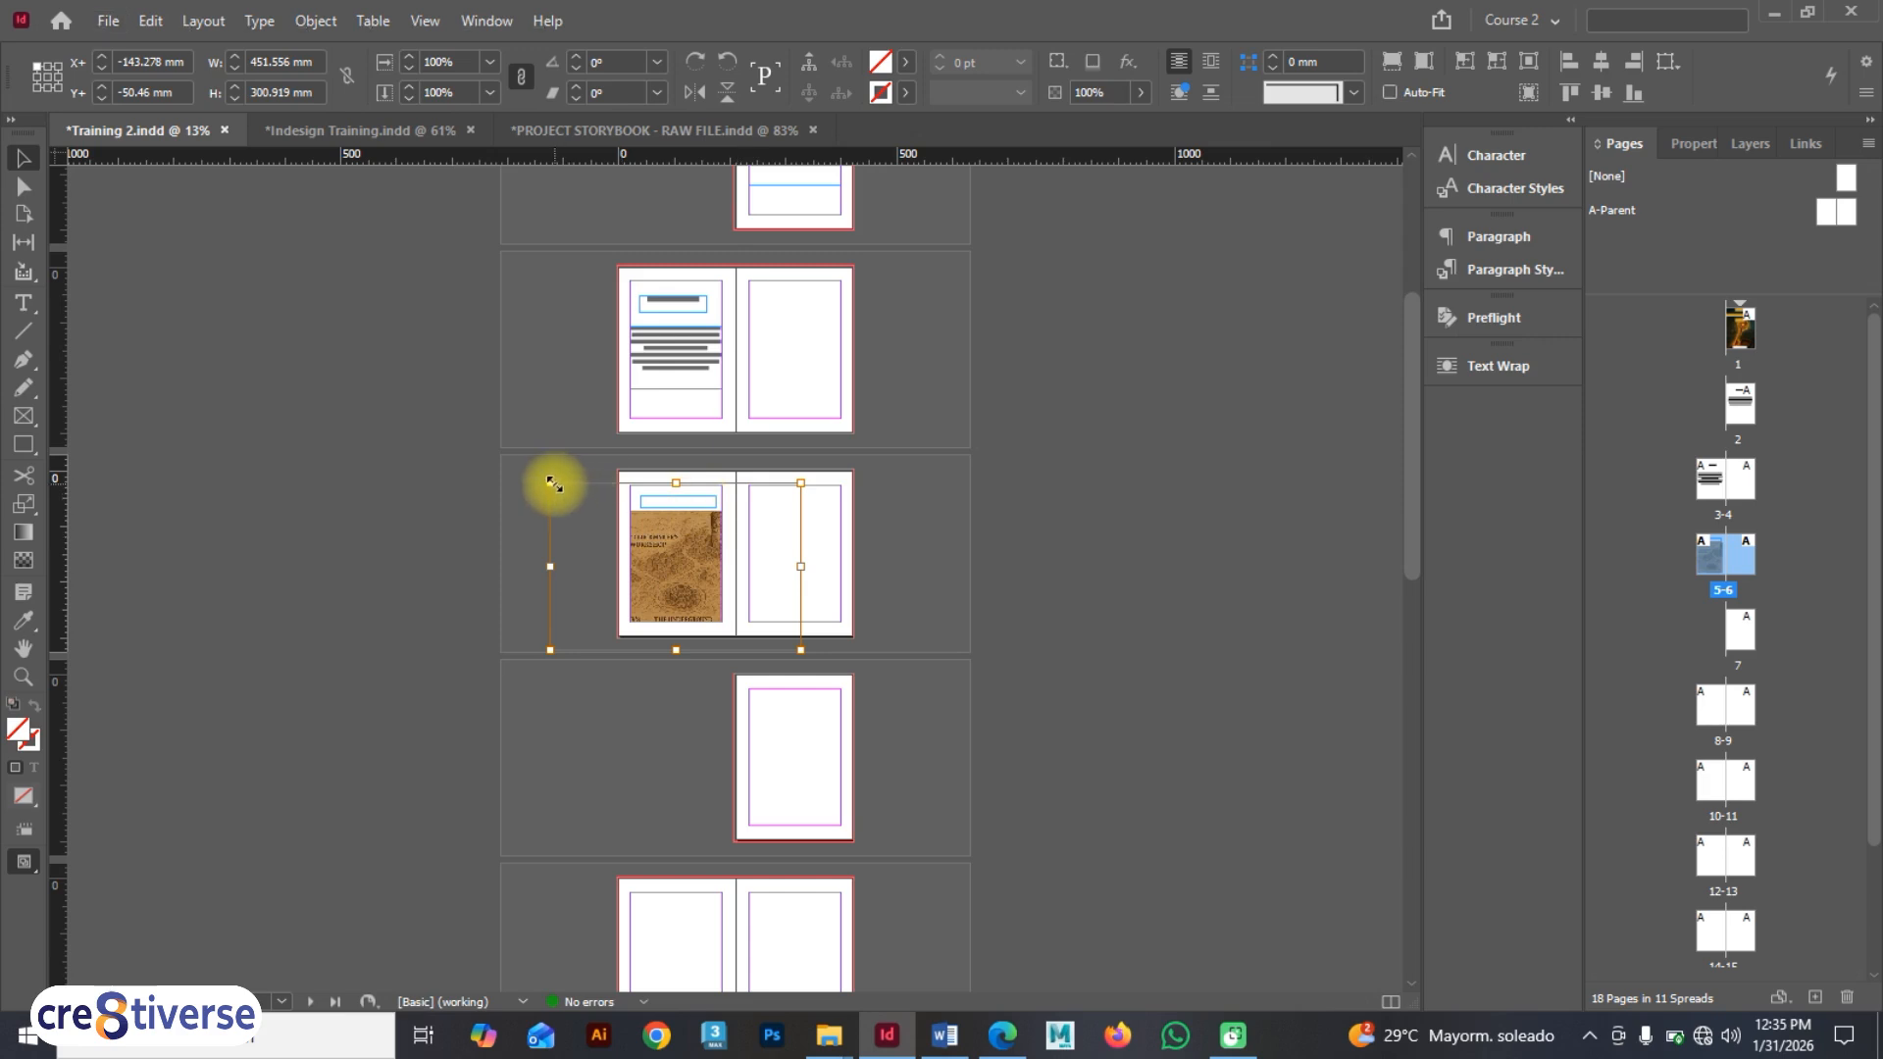
{"action": "left_click_drag", "start_coordinate": [552, 484], "coordinate": [586, 508]}
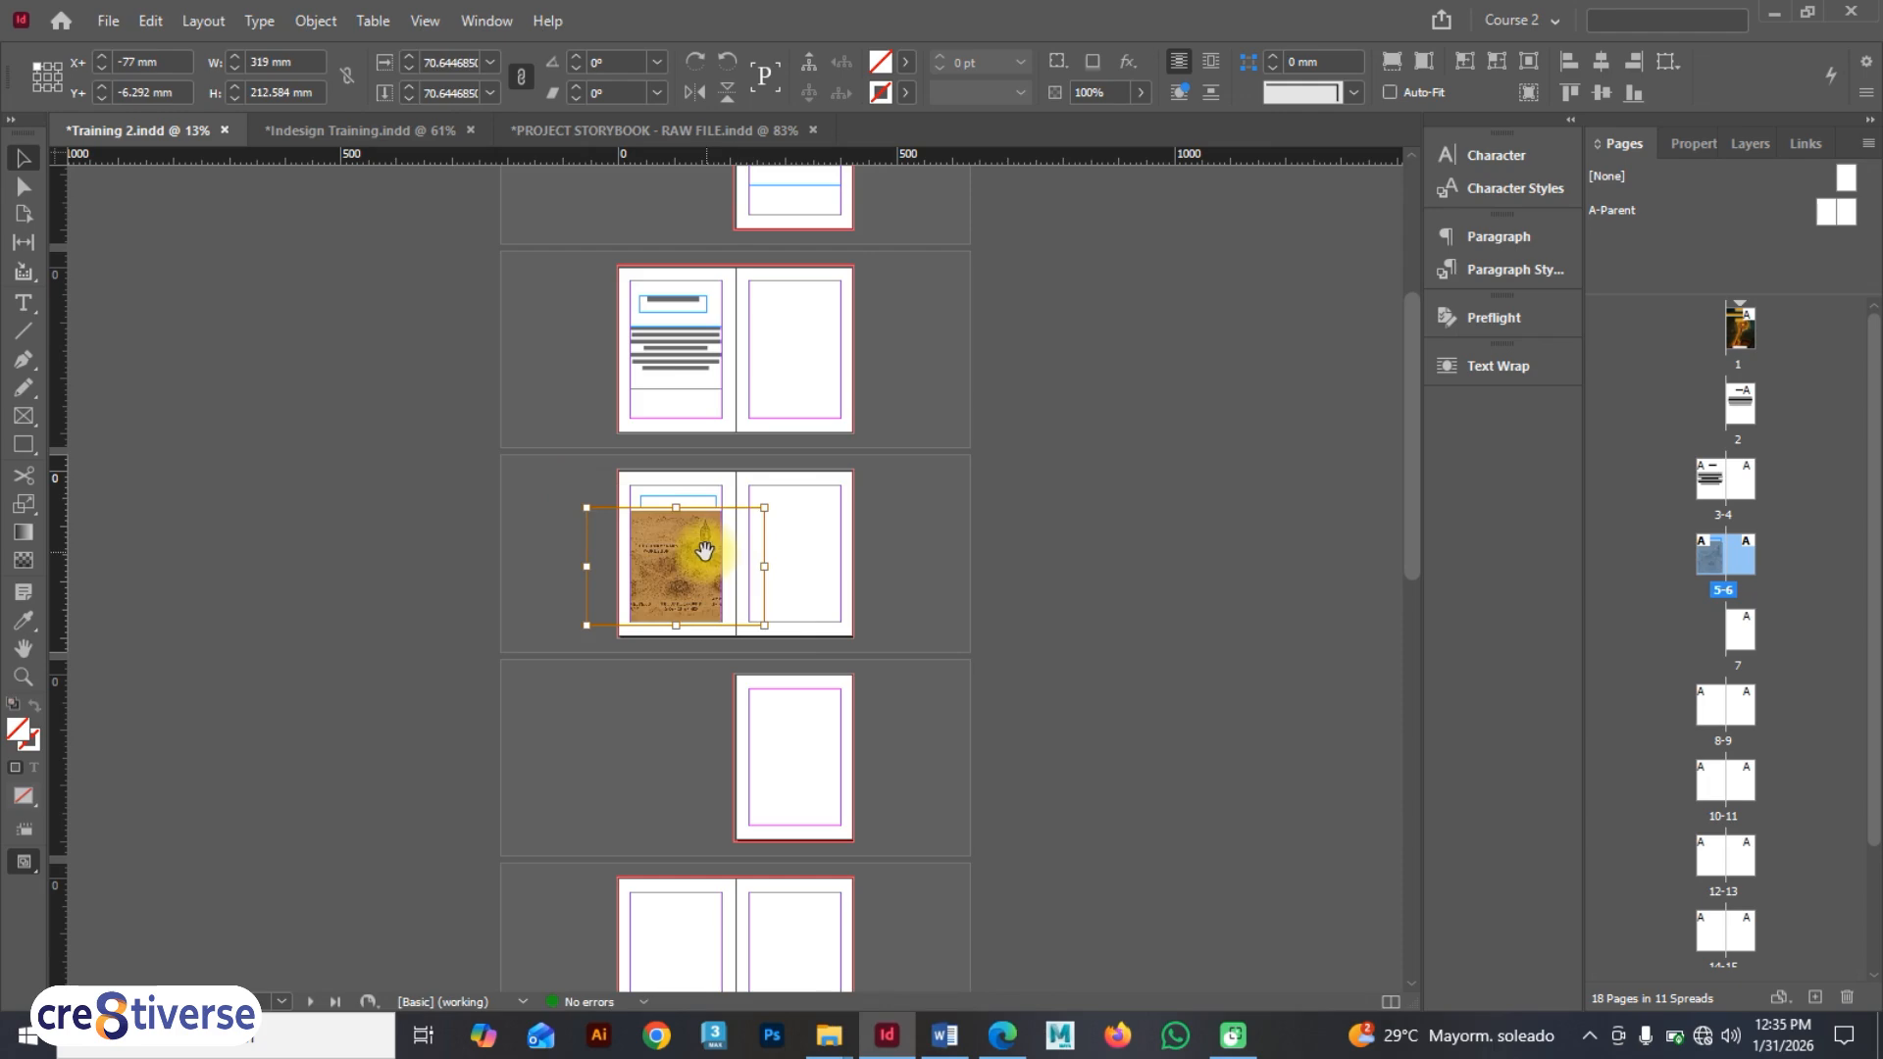
{"action": "key", "text": "ctrl+equal"}
{"action": "key", "text": "ctrl+equal"}
{"action": "key", "text": "ctrl+equal"}
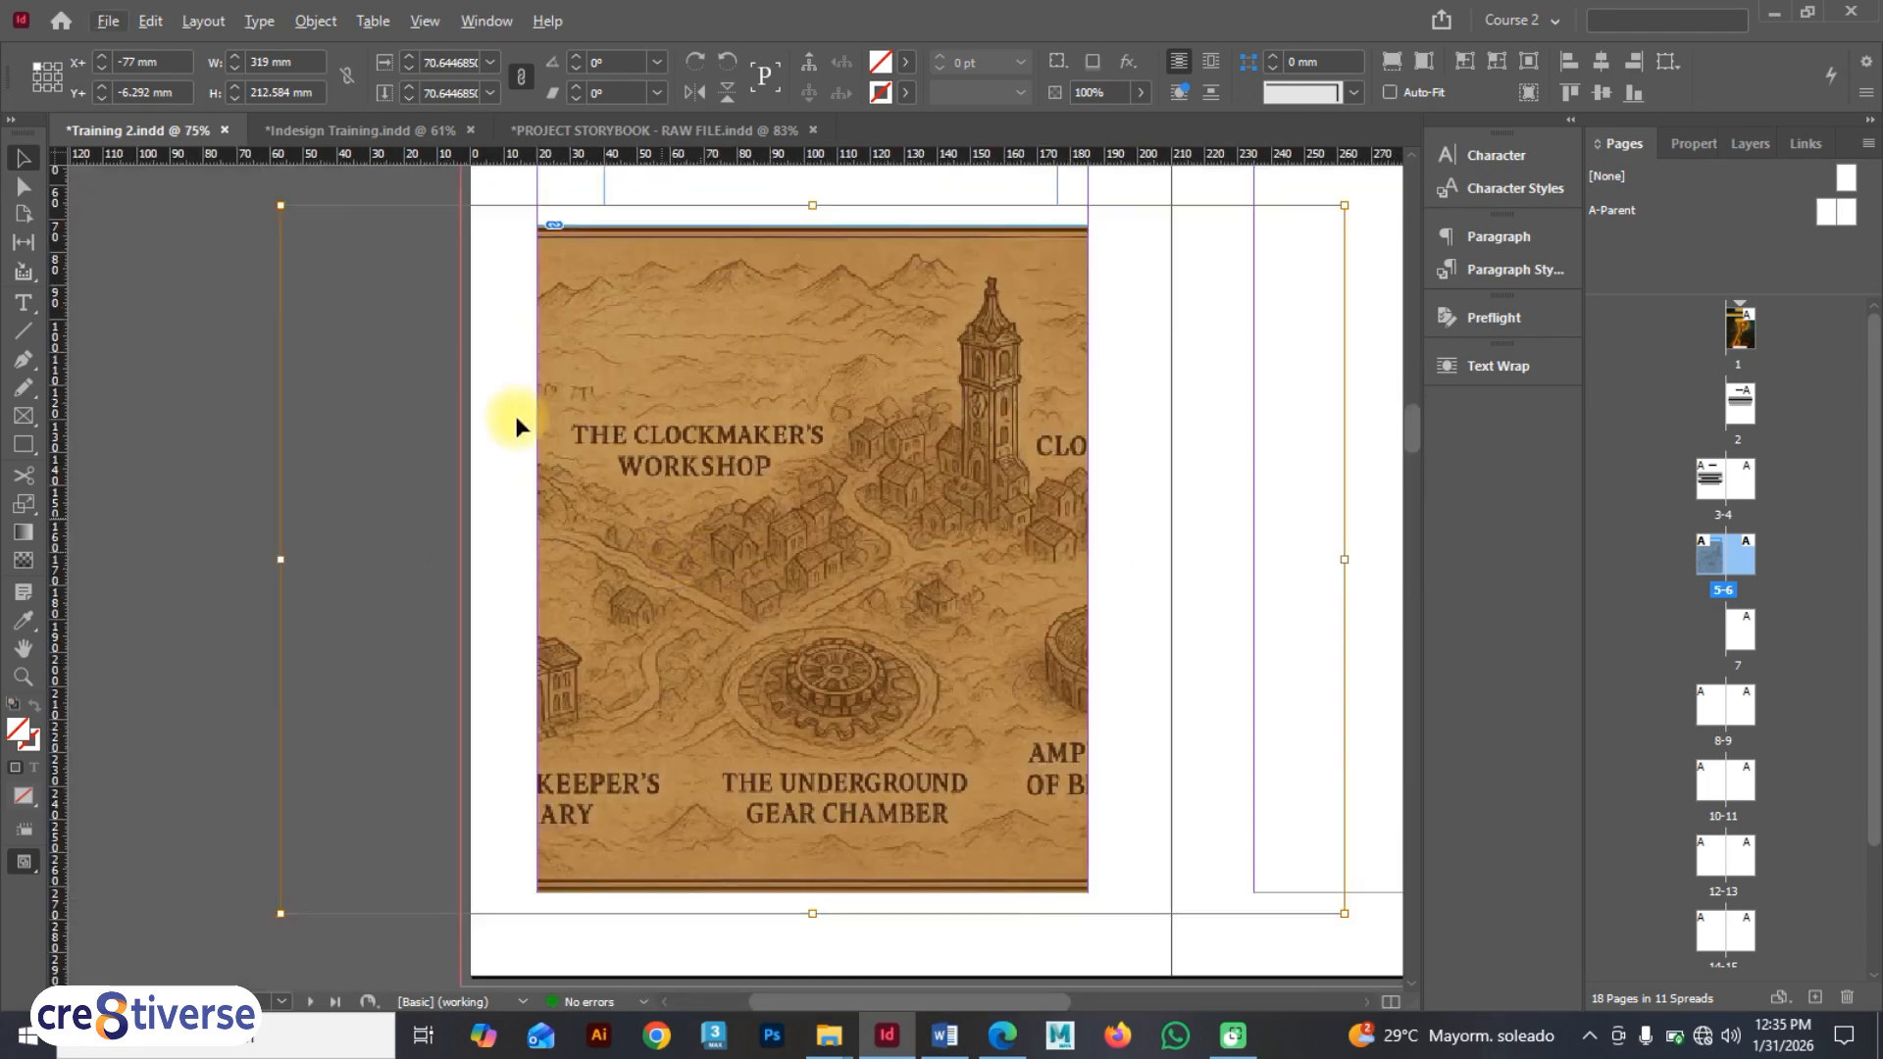
{"action": "left_click_drag", "start_coordinate": [281, 207], "coordinate": [288, 212]}
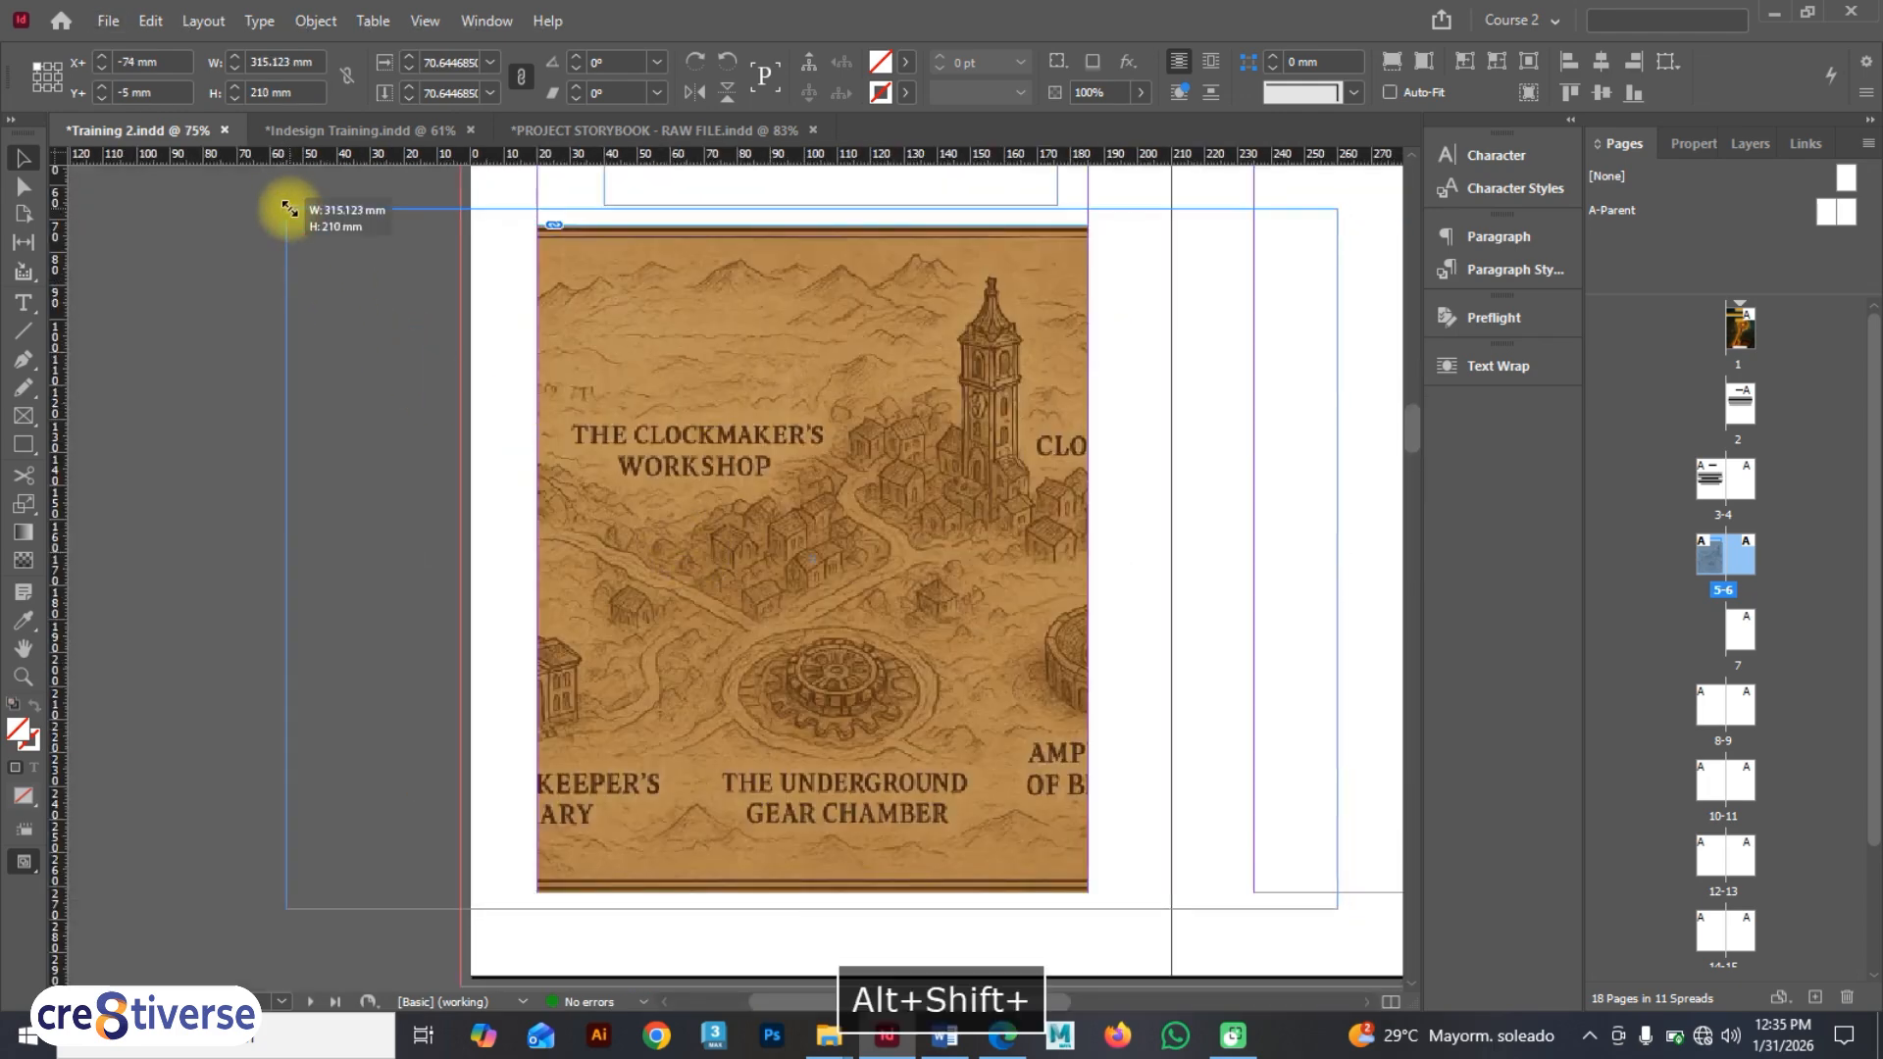
{"action": "key", "text": "ctrl+minus"}
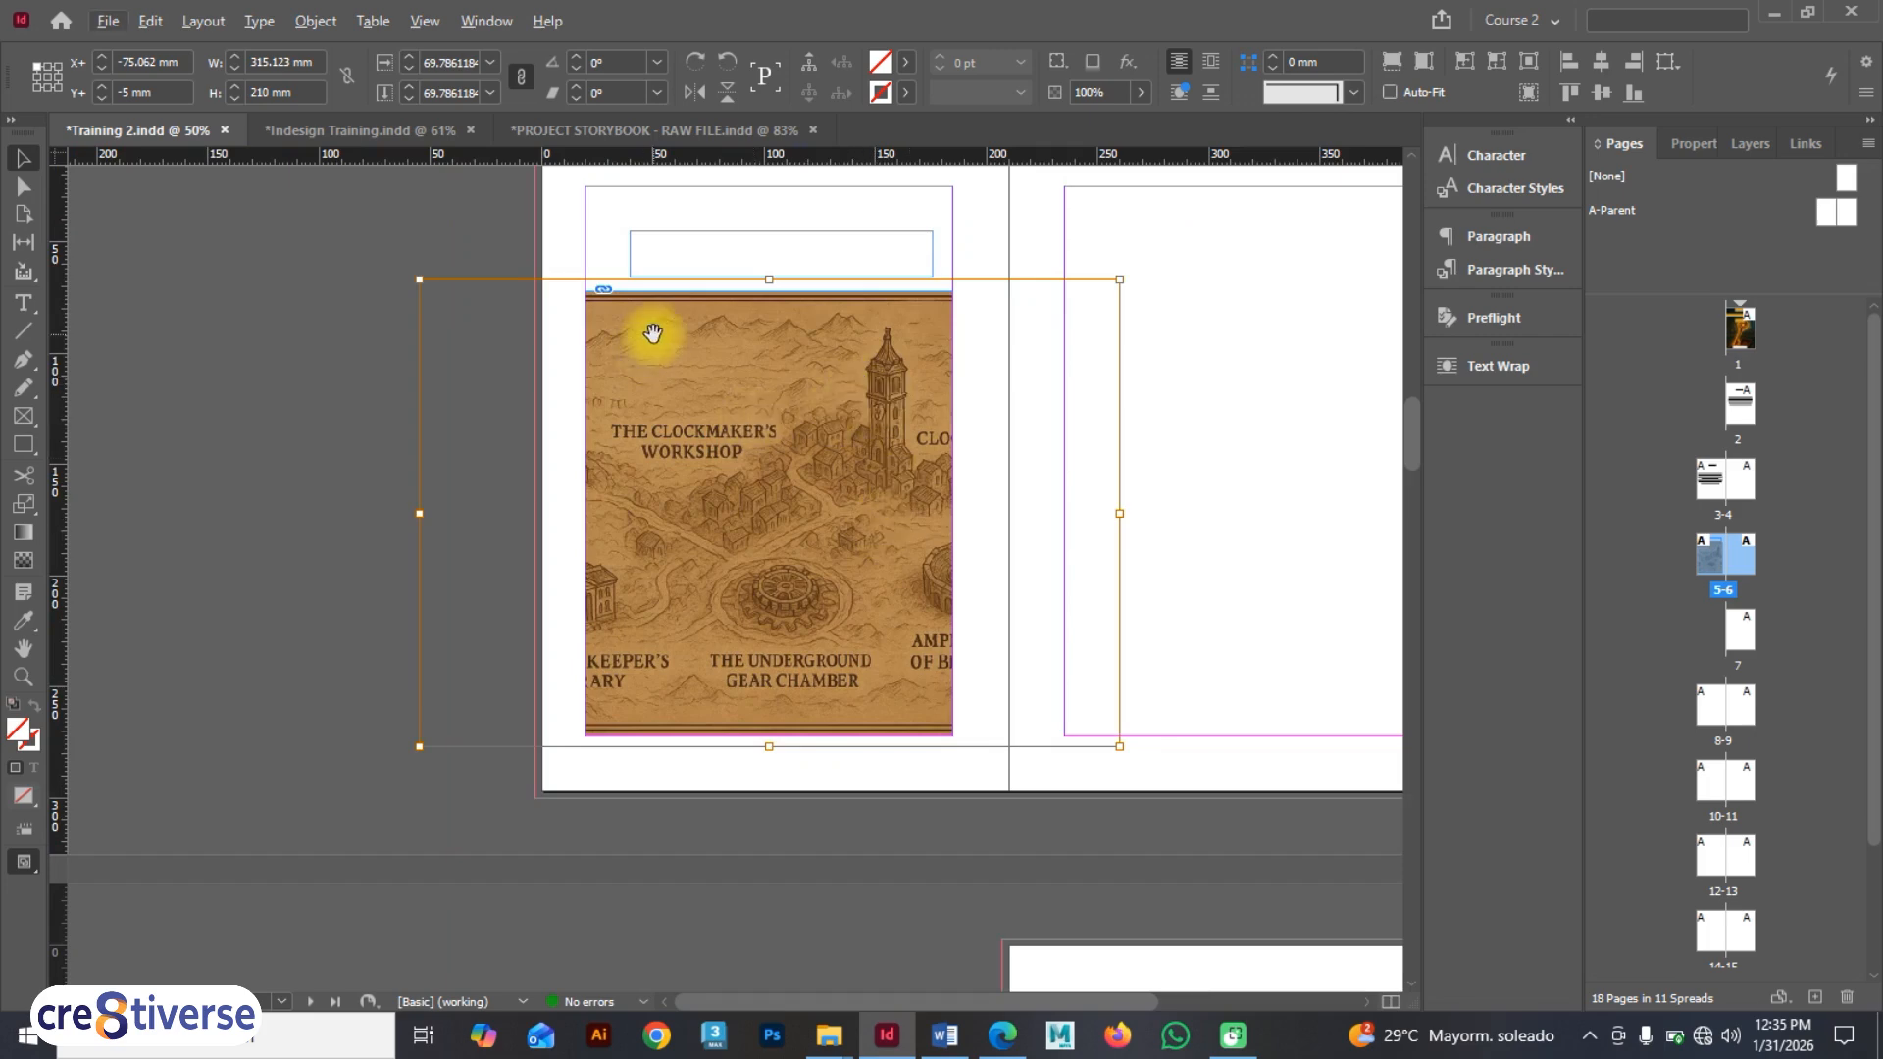
- Copy the MAP PLACE HOLDER heading from the Word brief and paste it into the text frame above the map in InDesign
{"action": "key", "text": "alt+Tab"}
{"action": "left_click", "coordinate": [1174, 412]}
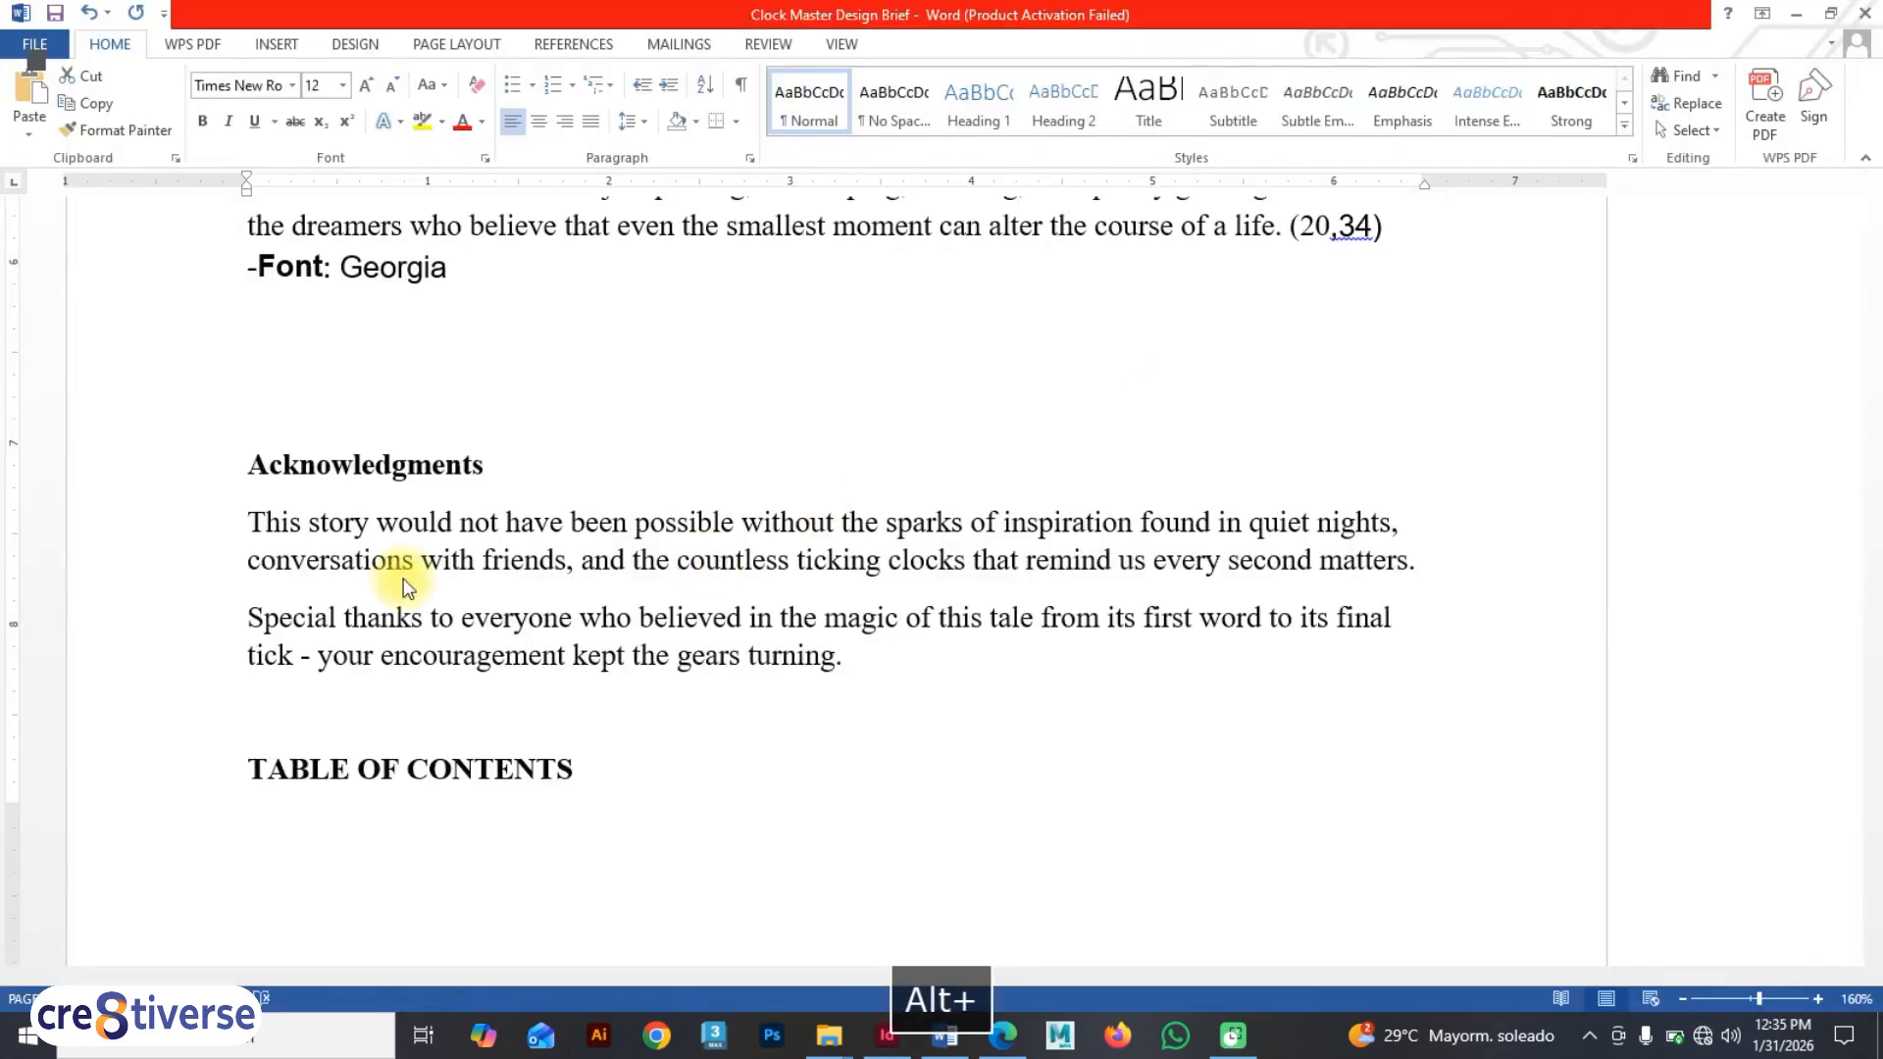
{"action": "scroll", "coordinate": [401, 569], "scroll_direction": "down", "scroll_amount": 5}
{"action": "scroll", "coordinate": [397, 569], "scroll_direction": "down", "scroll_amount": 7}
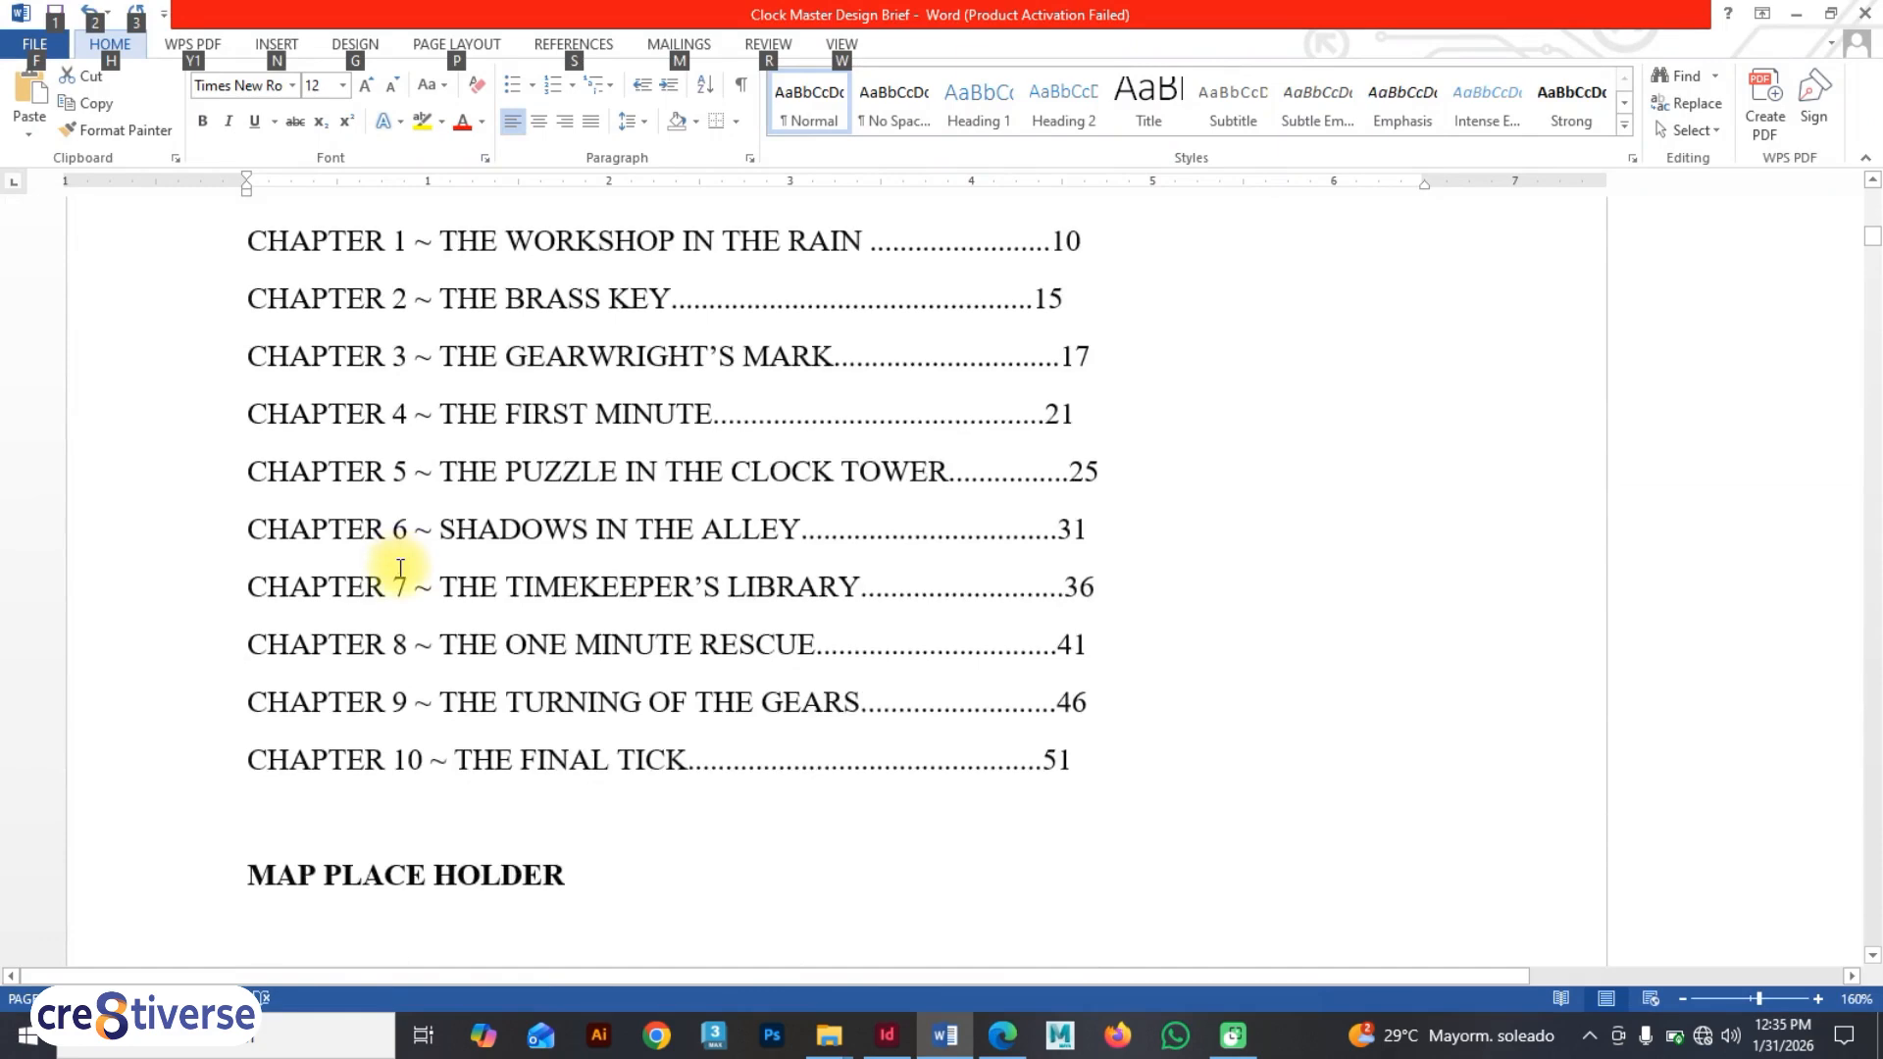
{"action": "left_click_drag", "start_coordinate": [577, 530], "coordinate": [210, 513]}
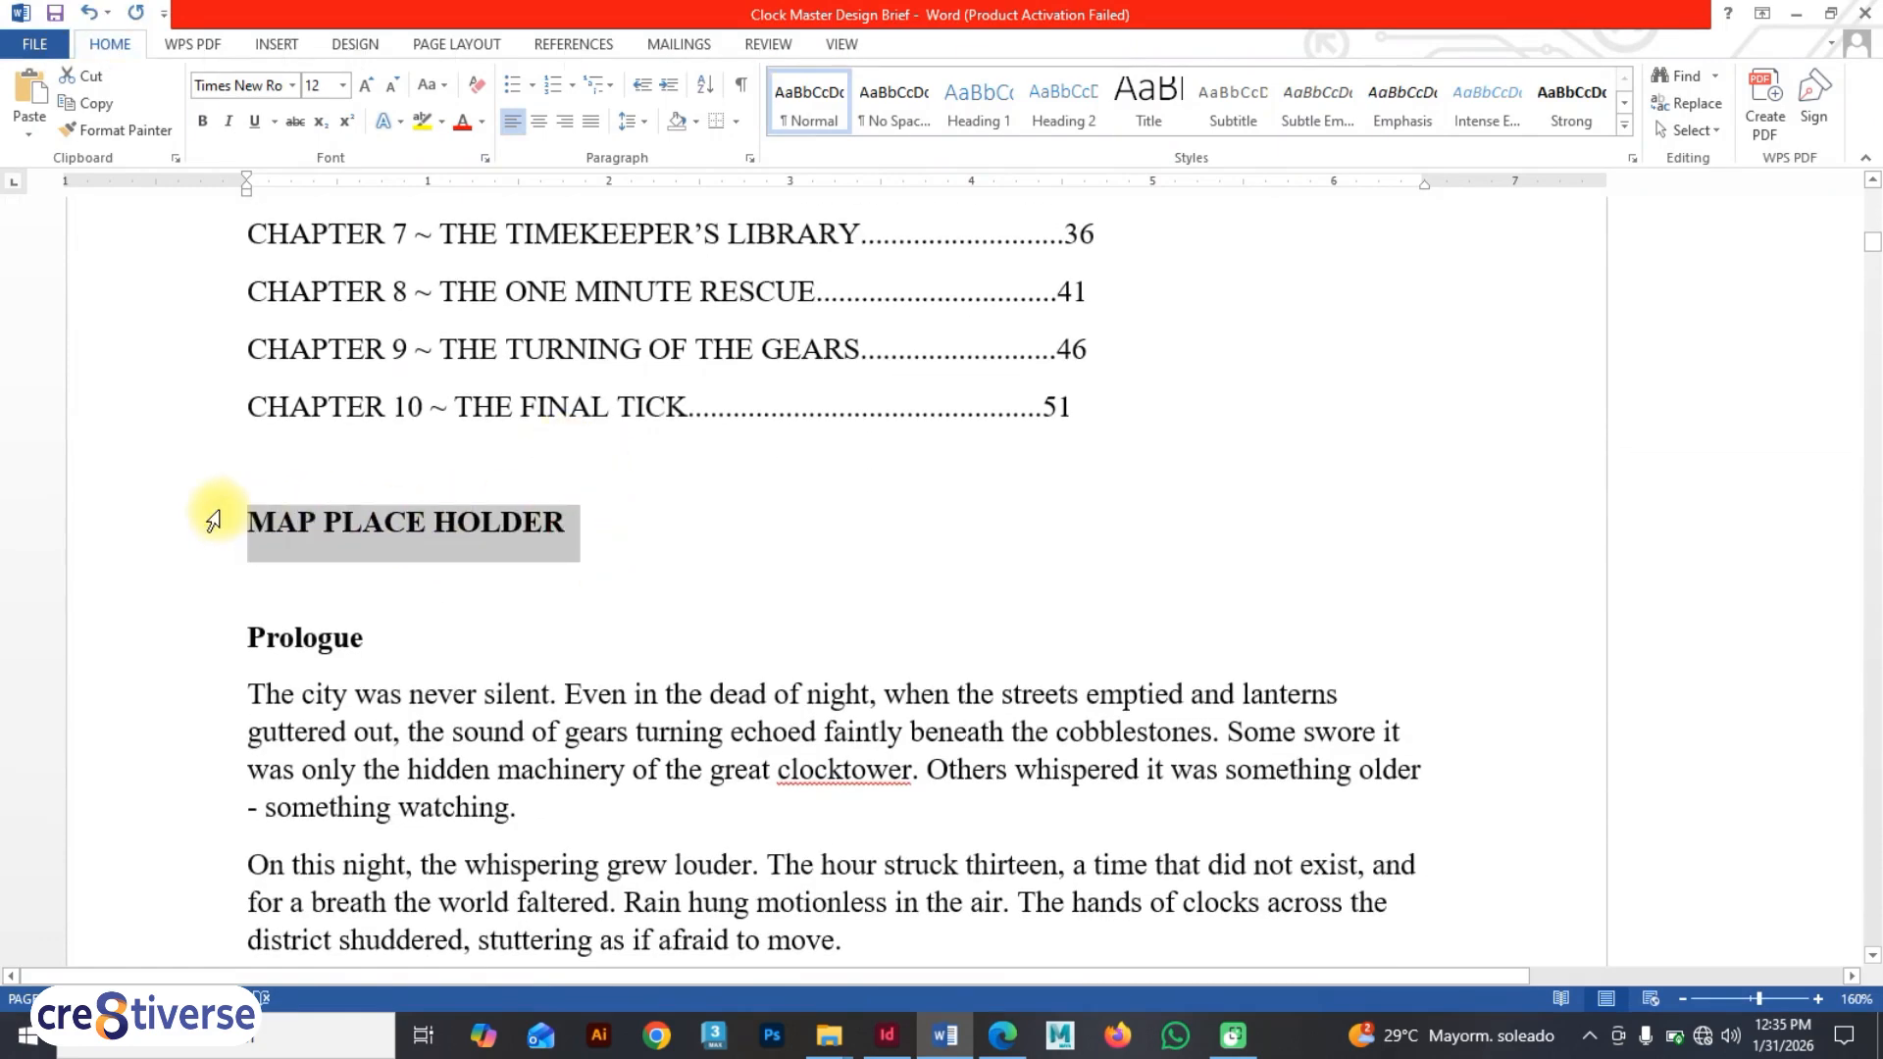
{"action": "key", "text": "ctrl+c"}
{"action": "key", "text": "alt+Tab"}
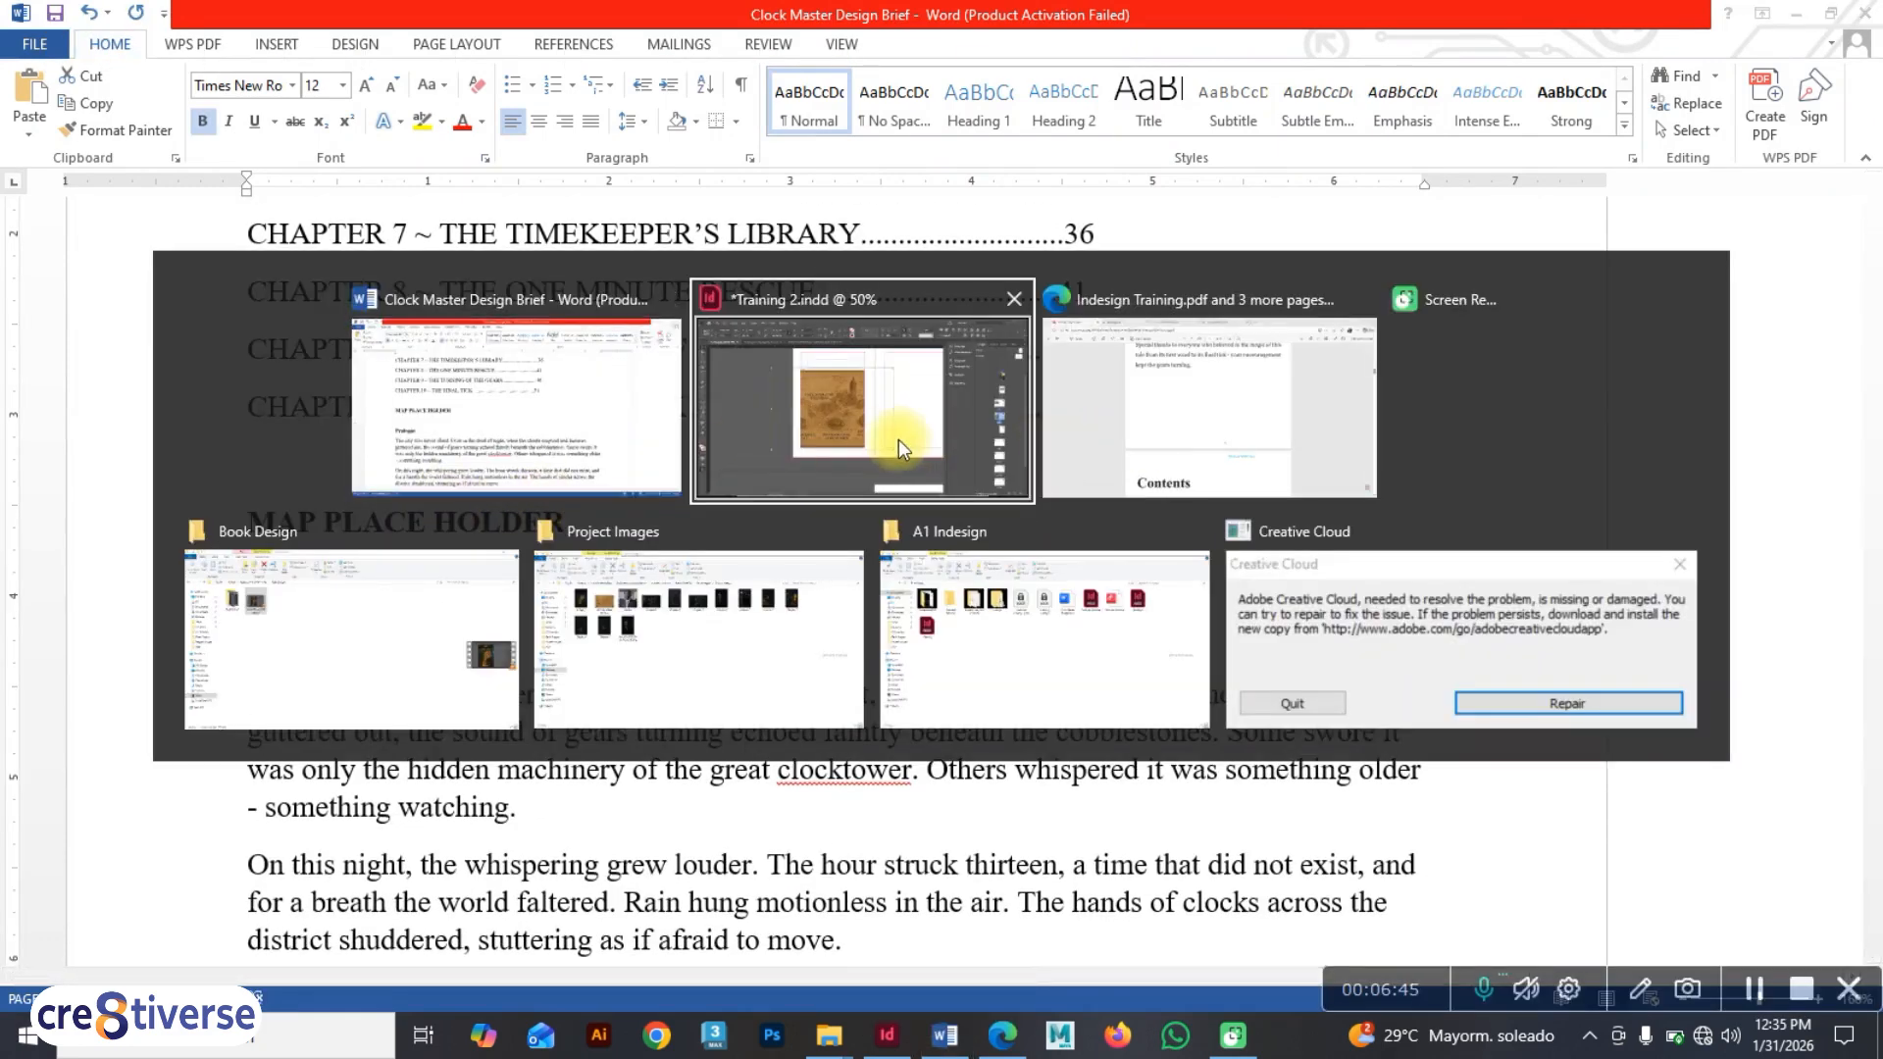
{"action": "left_click", "coordinate": [857, 437]}
{"action": "double_click", "coordinate": [690, 390]}
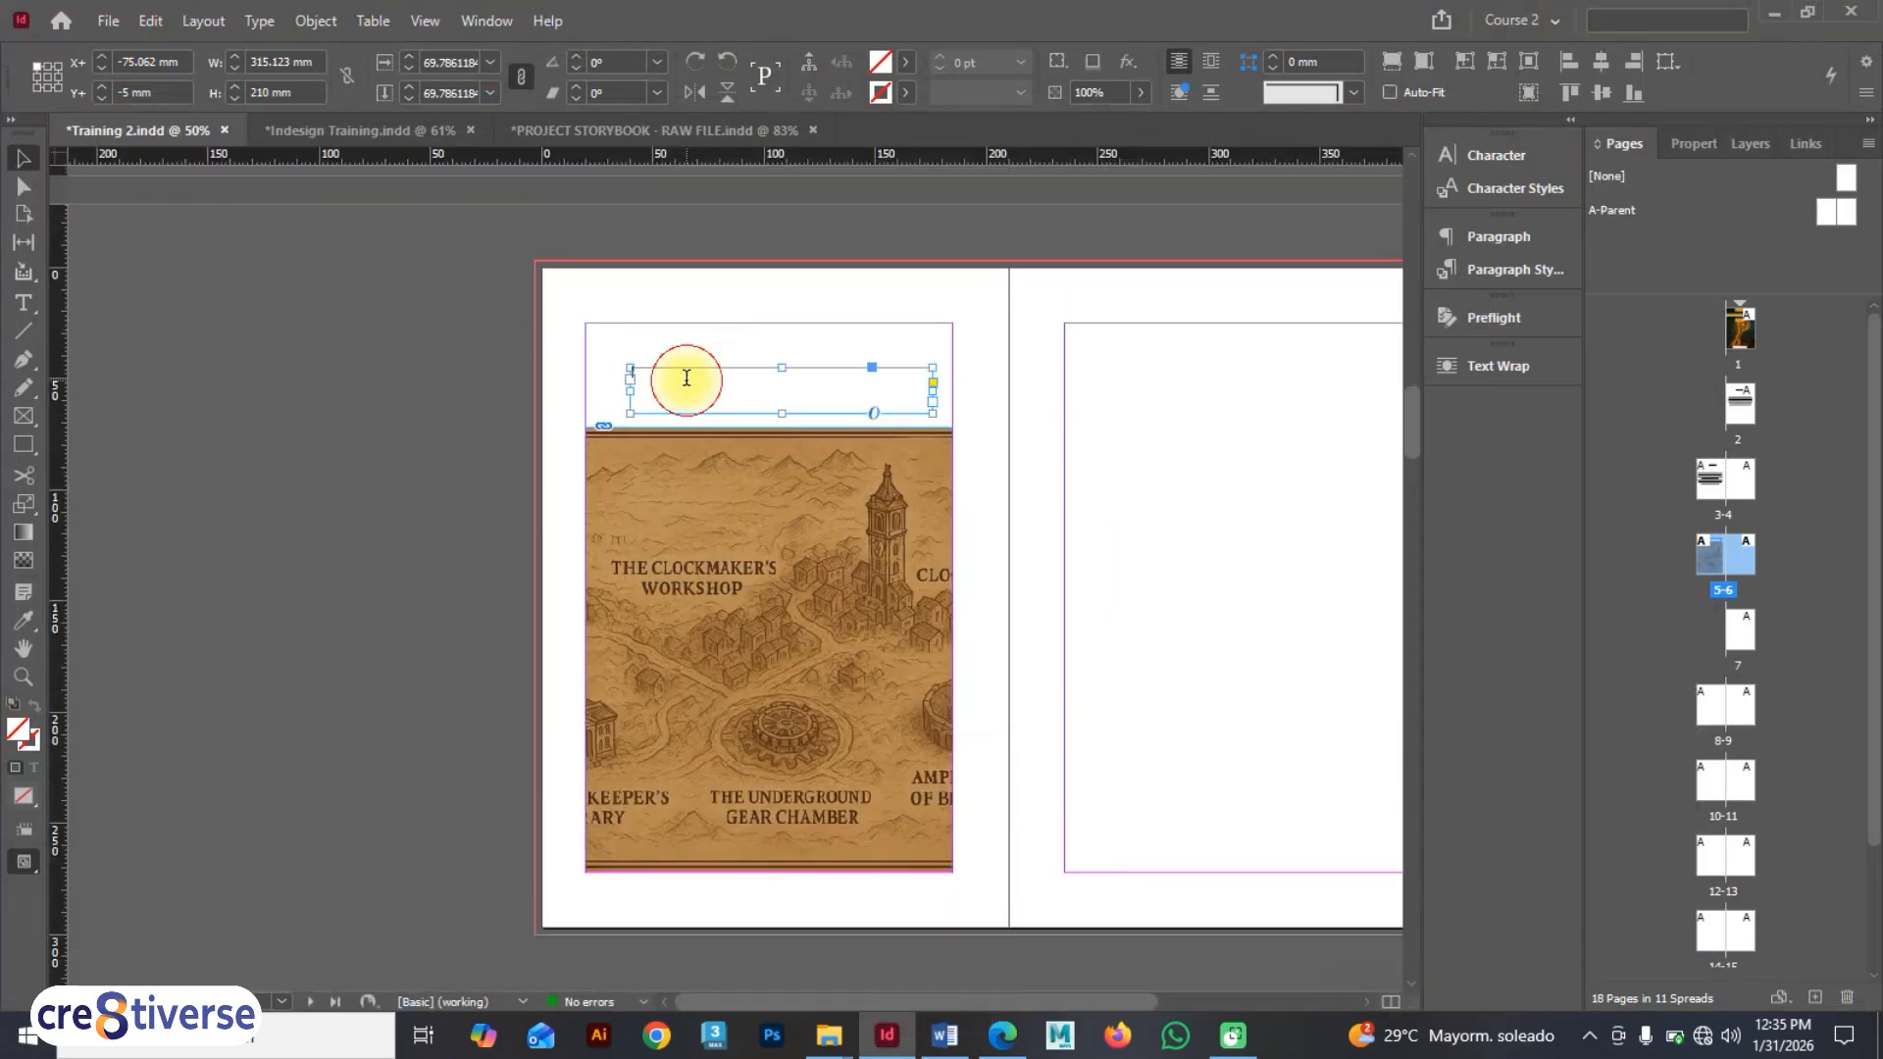
{"action": "key", "text": "ctrl+v"}
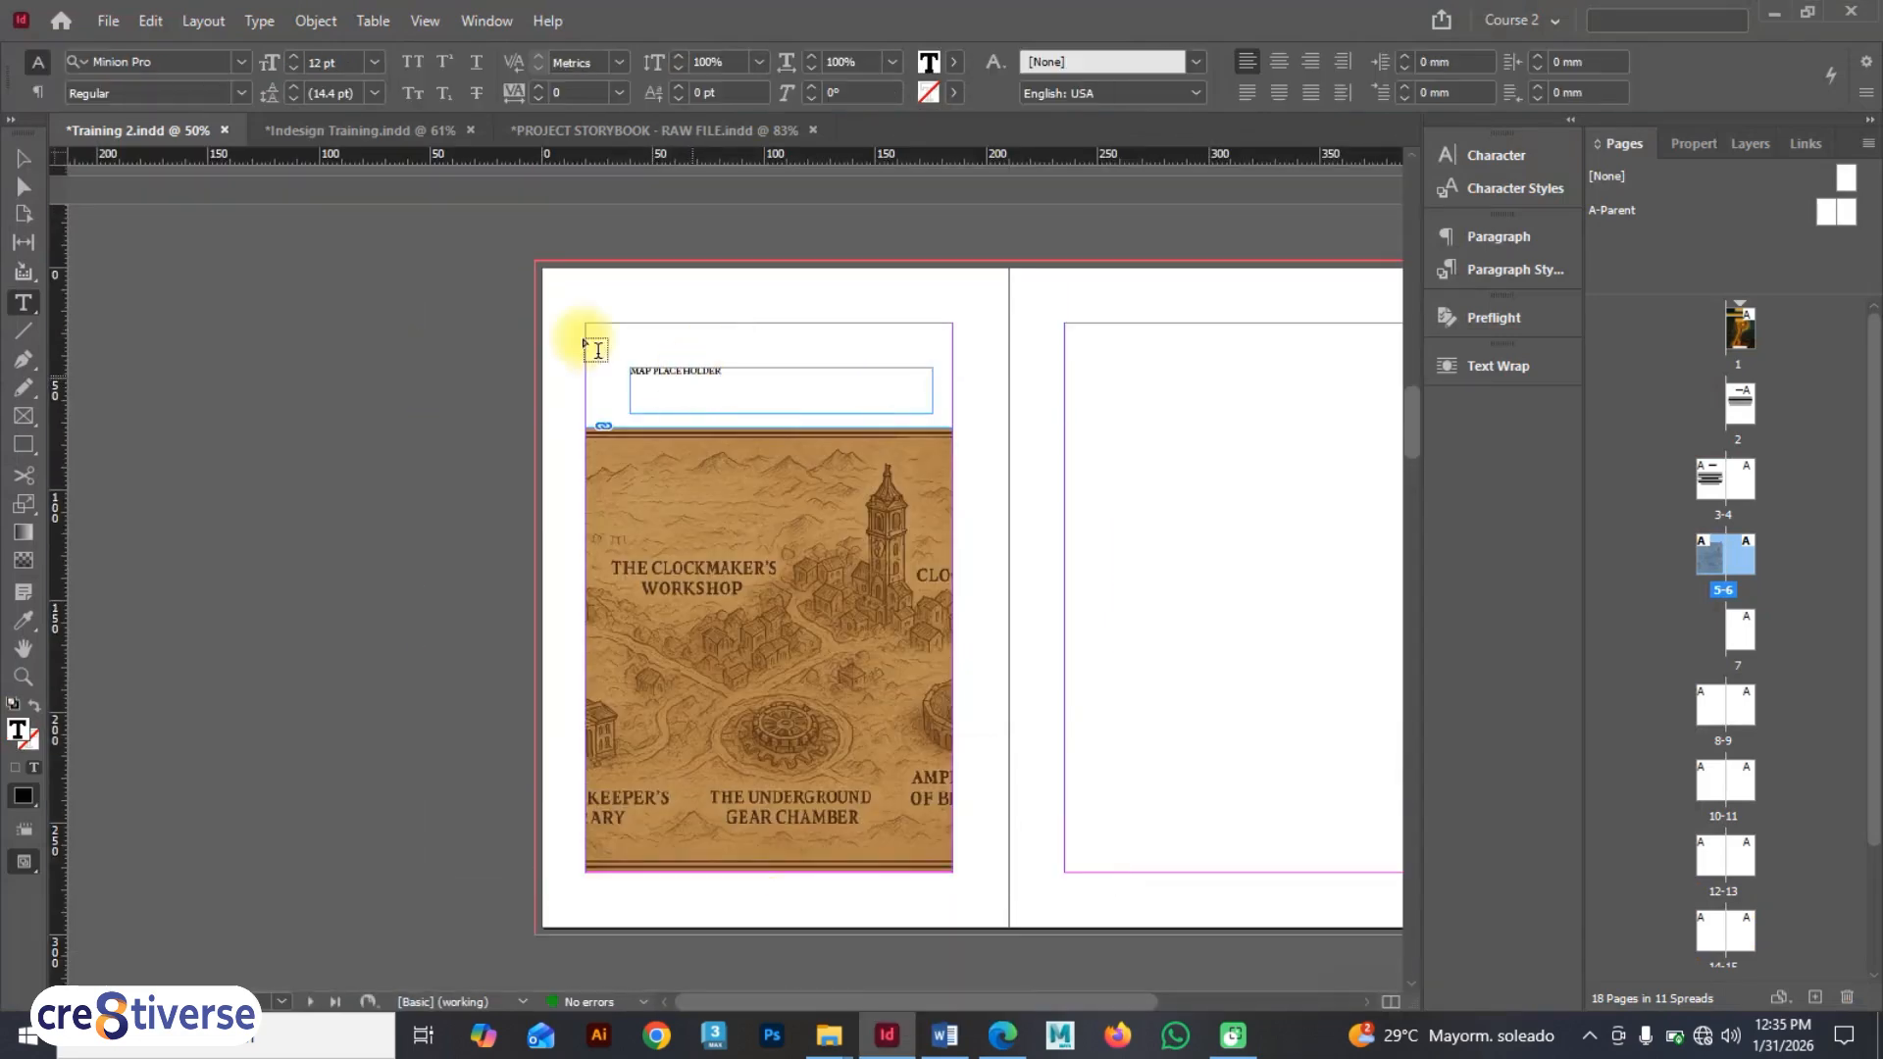
- Format the MAP PLACE HOLDER heading above the map in Georgia Bold at 34 pt
{"action": "left_click", "coordinate": [26, 159]}
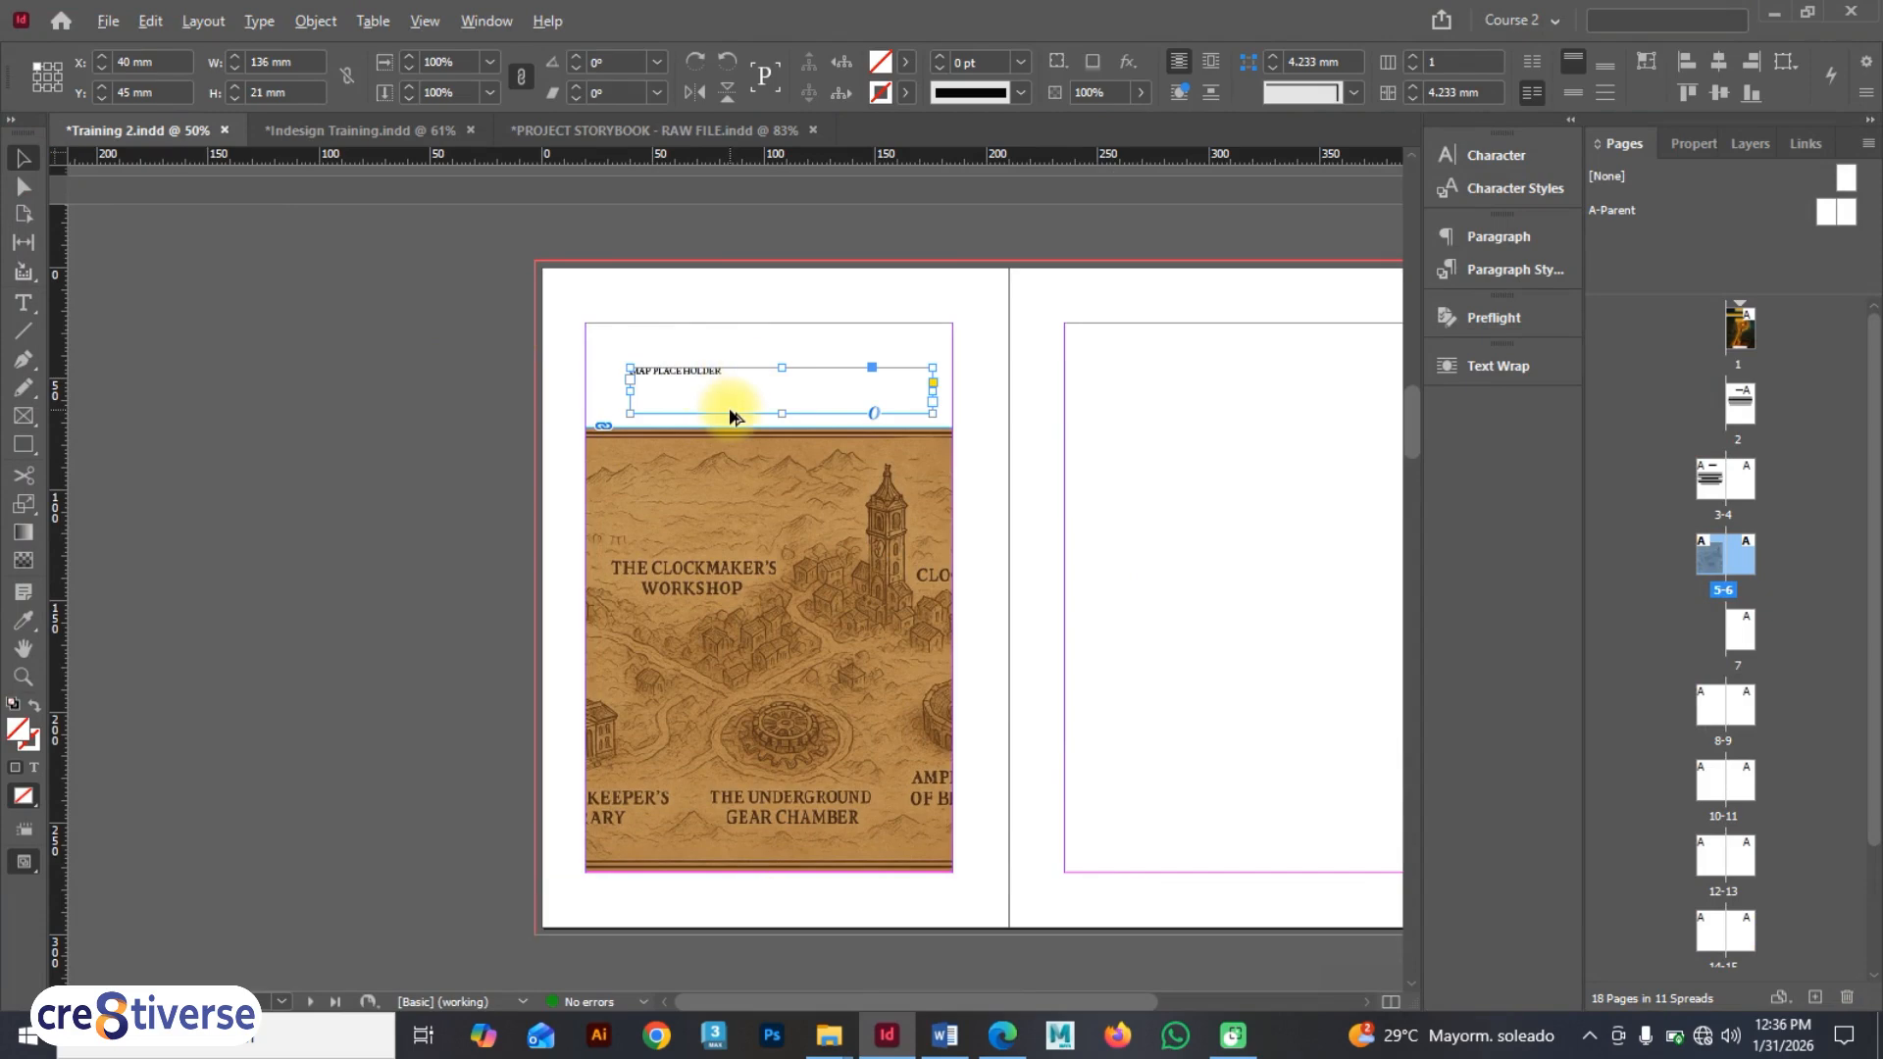
{"action": "scroll", "coordinate": [734, 417], "scroll_direction": "up", "scroll_amount": 3}
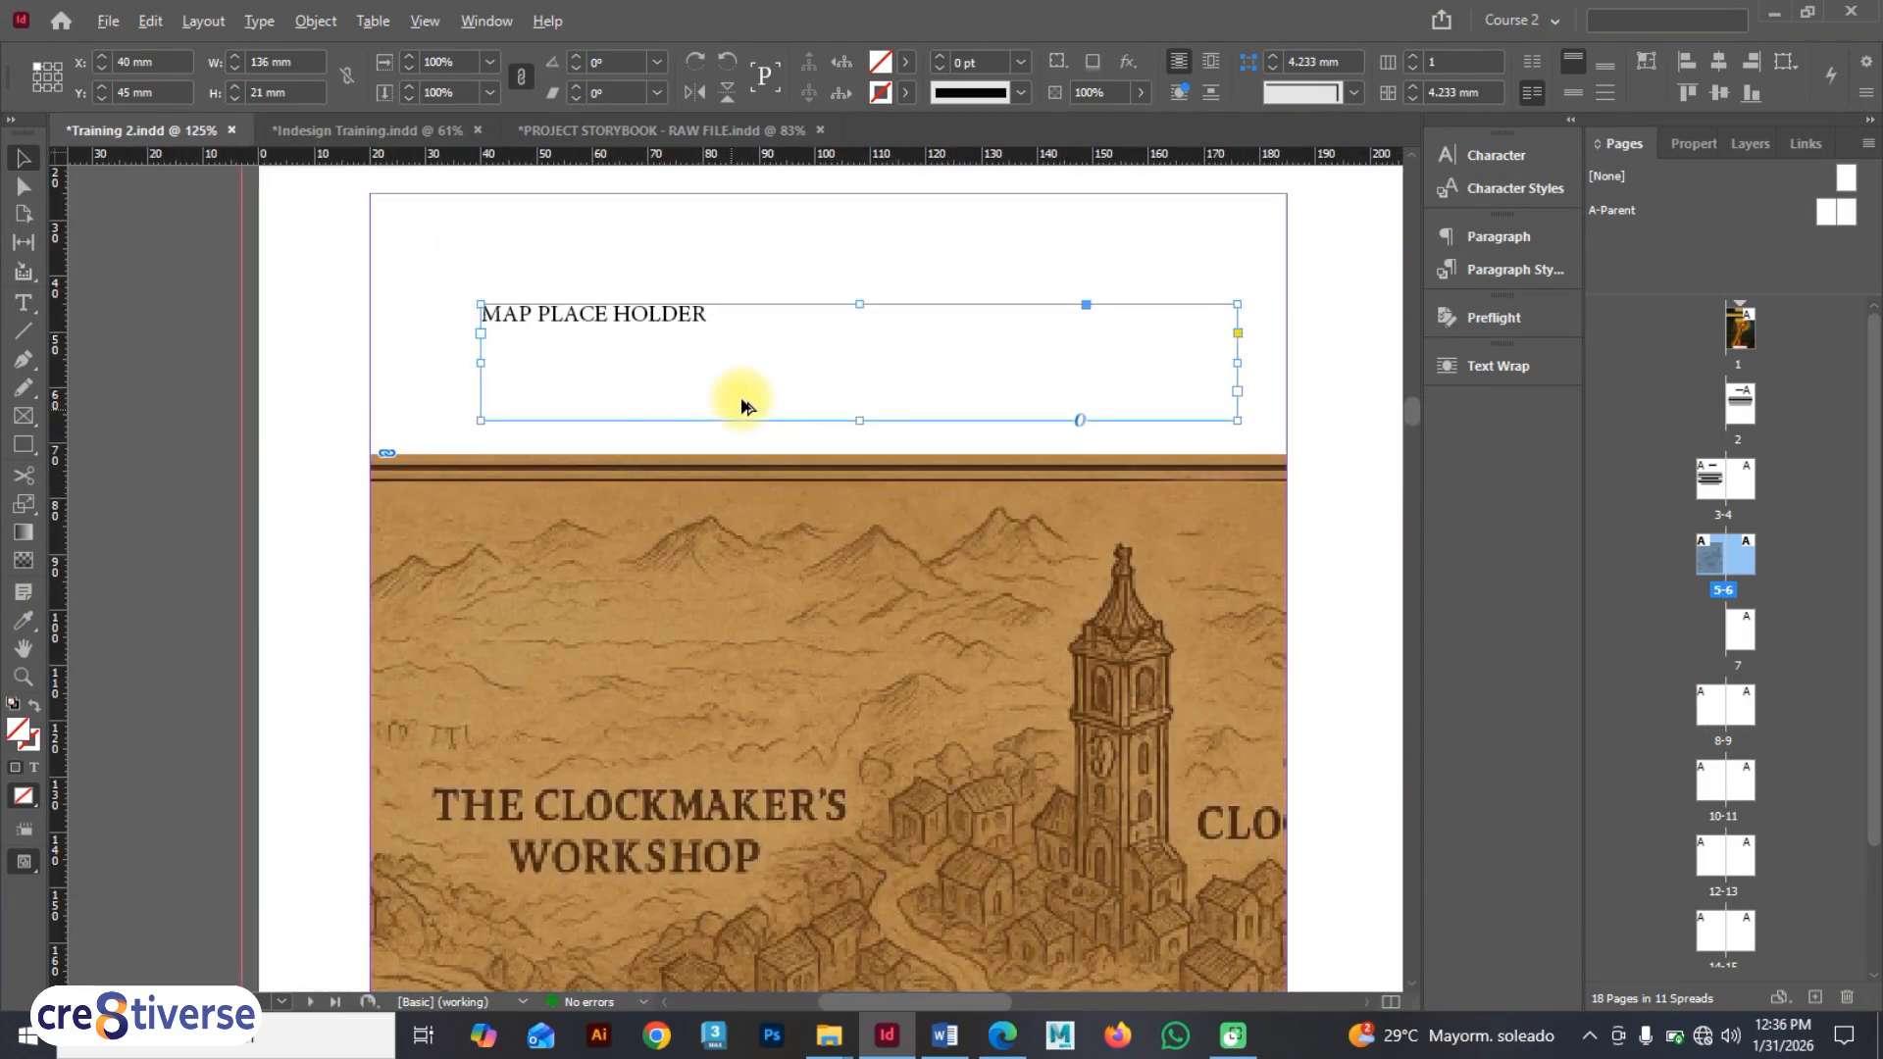
{"action": "left_click", "coordinate": [300, 259]}
{"action": "left_click", "coordinate": [608, 320]}
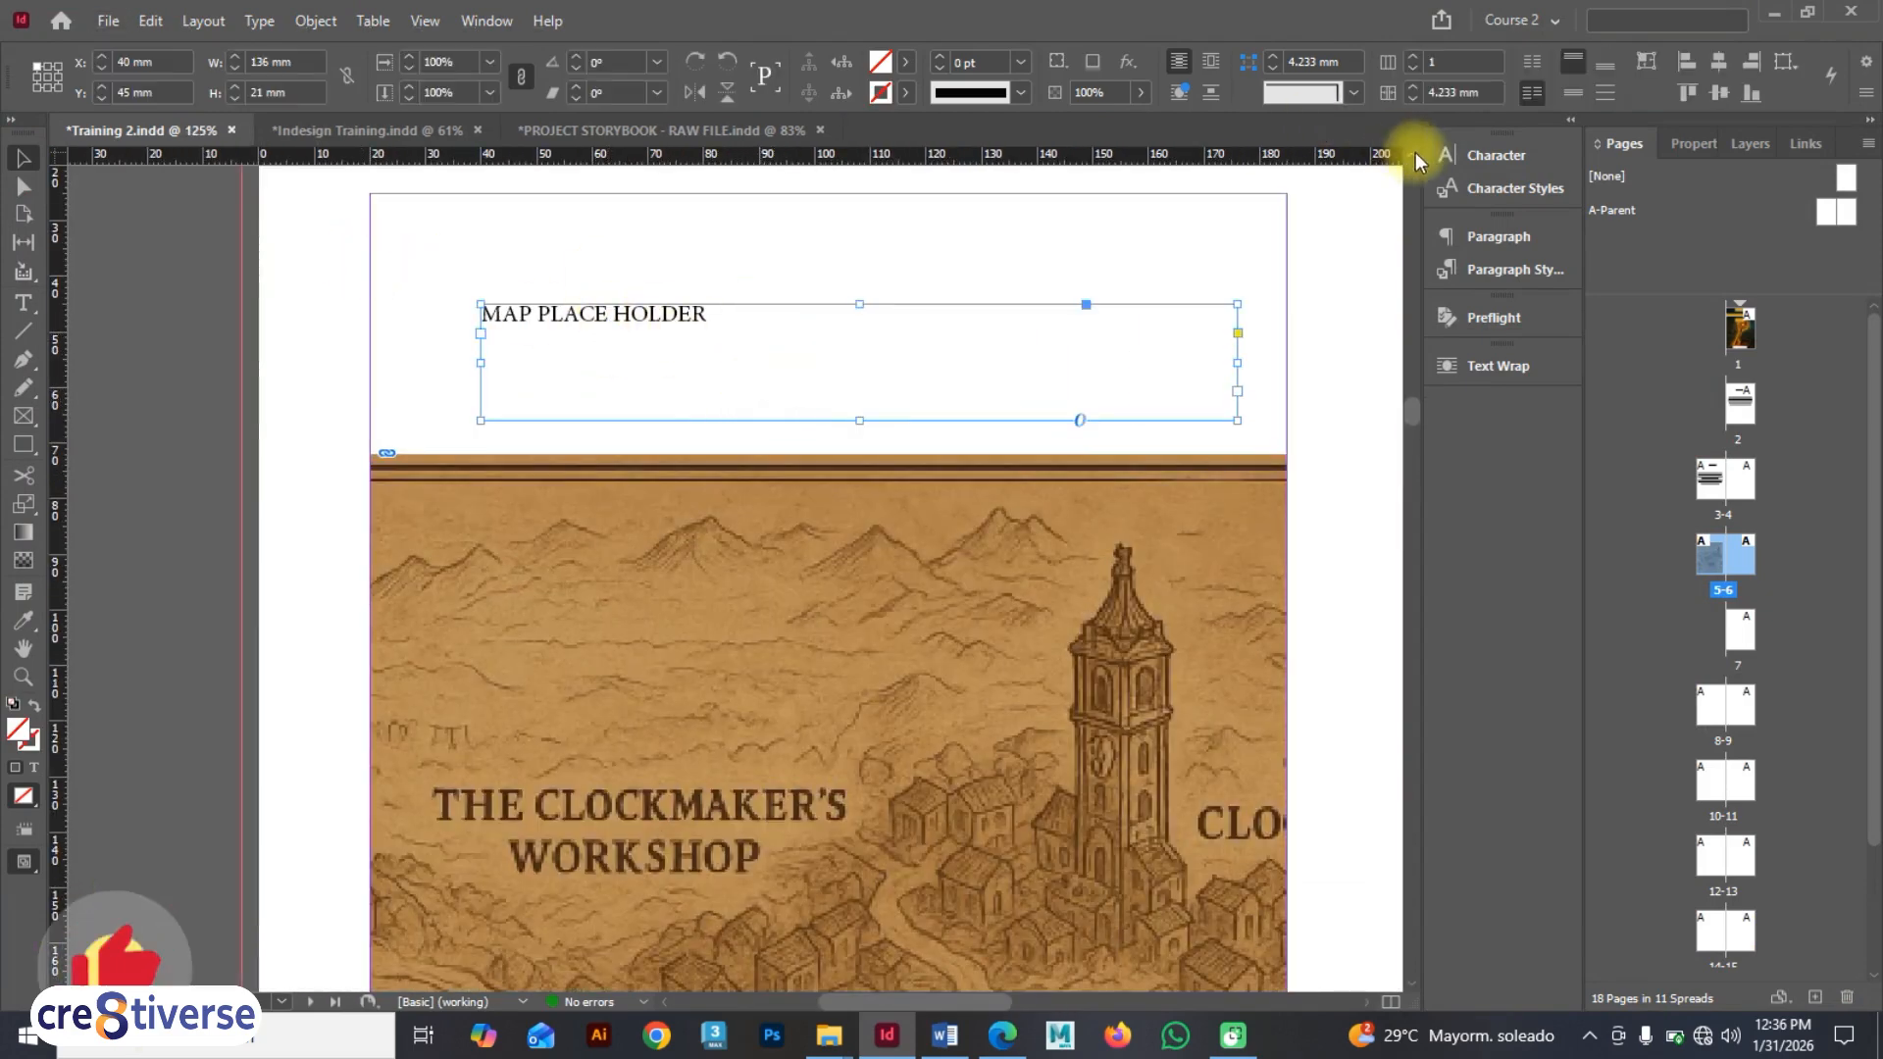
{"action": "left_click", "coordinate": [1494, 157]}
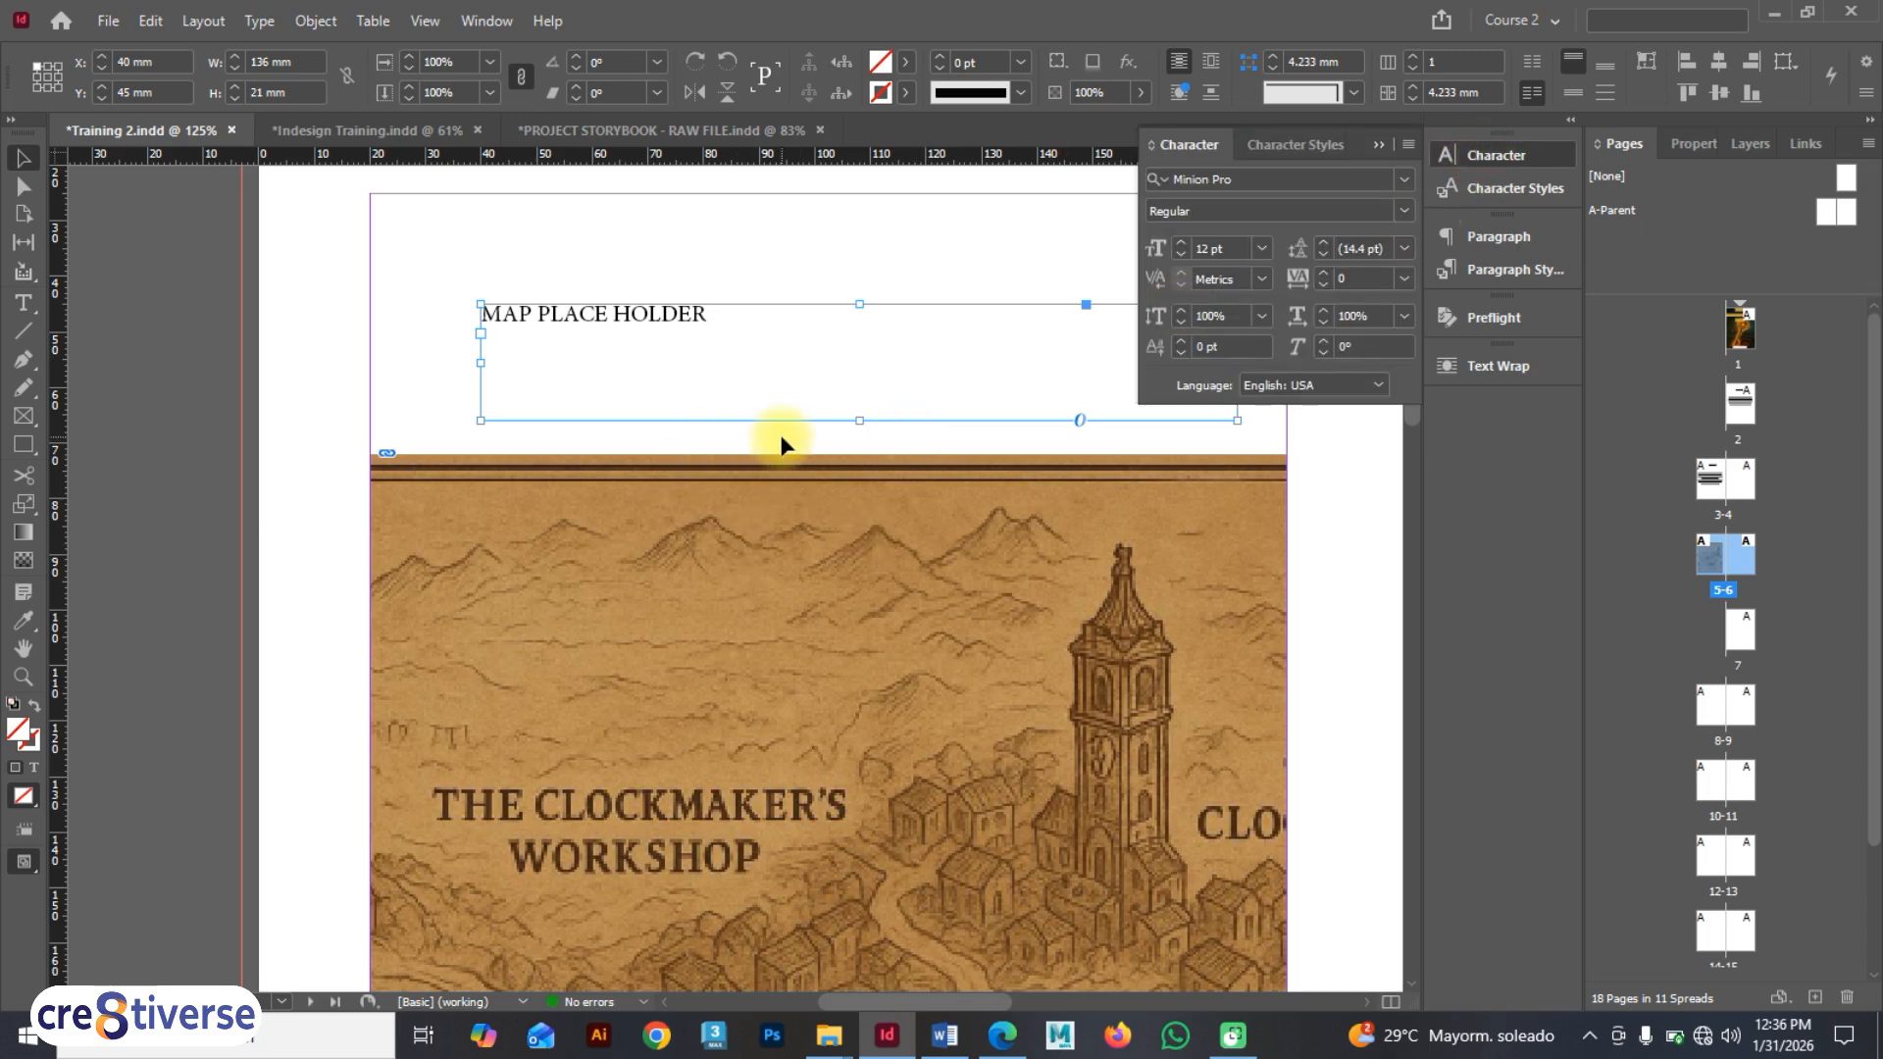
{"action": "key", "text": "F9"}
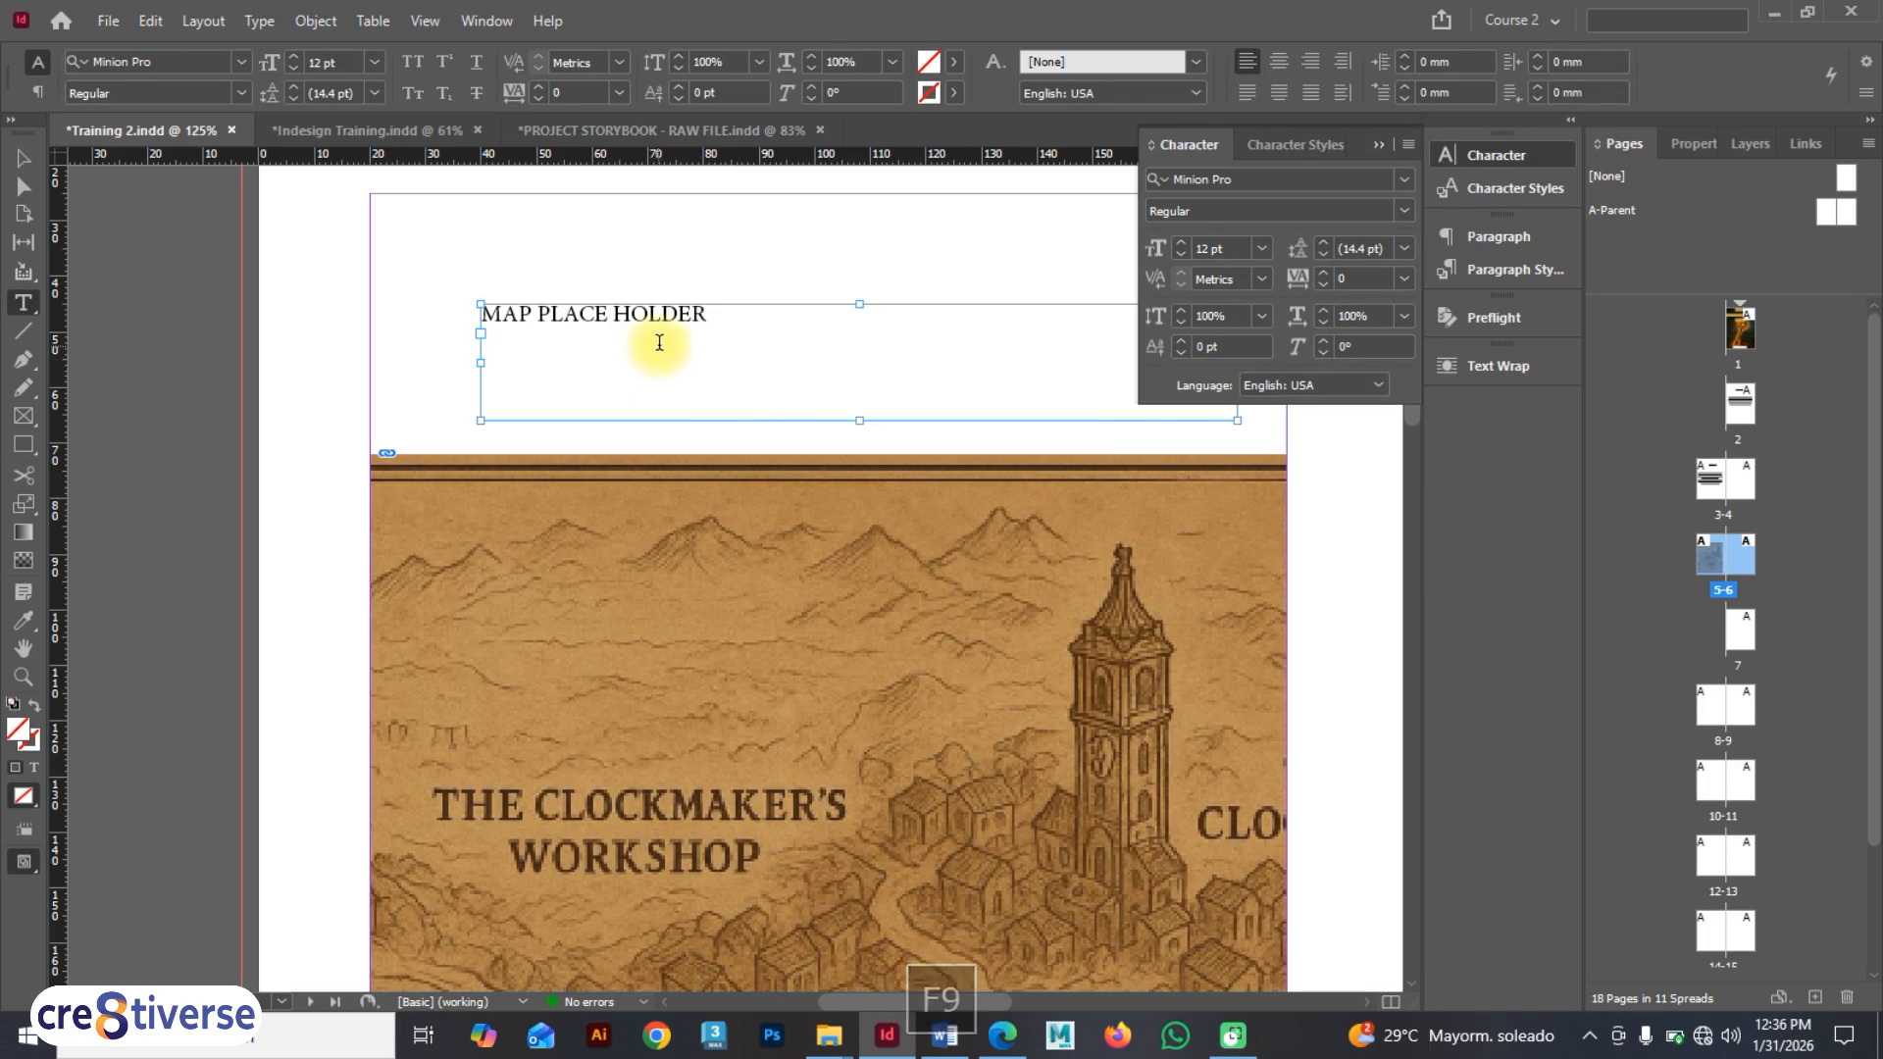
{"action": "left_click_drag", "start_coordinate": [723, 315], "coordinate": [437, 311]}
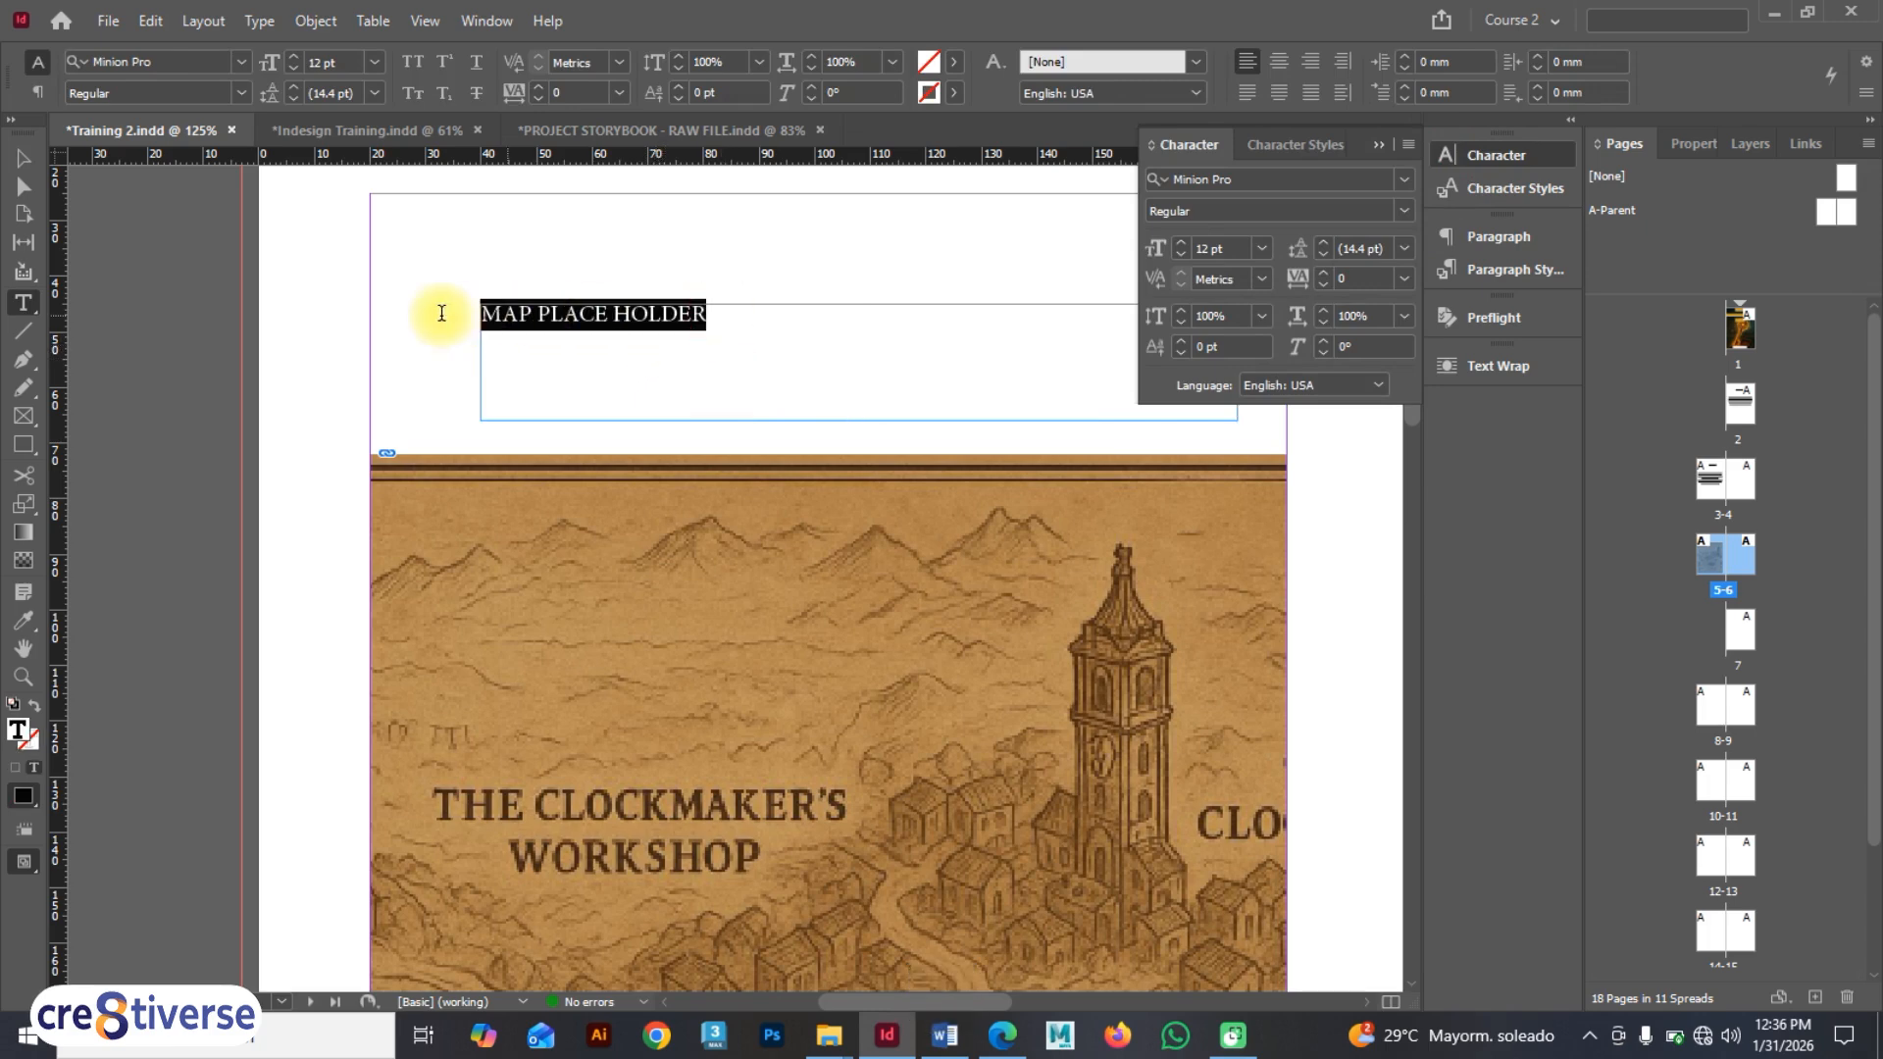
{"action": "left_click", "coordinate": [1254, 176]}
{"action": "type", "text": "geo"}
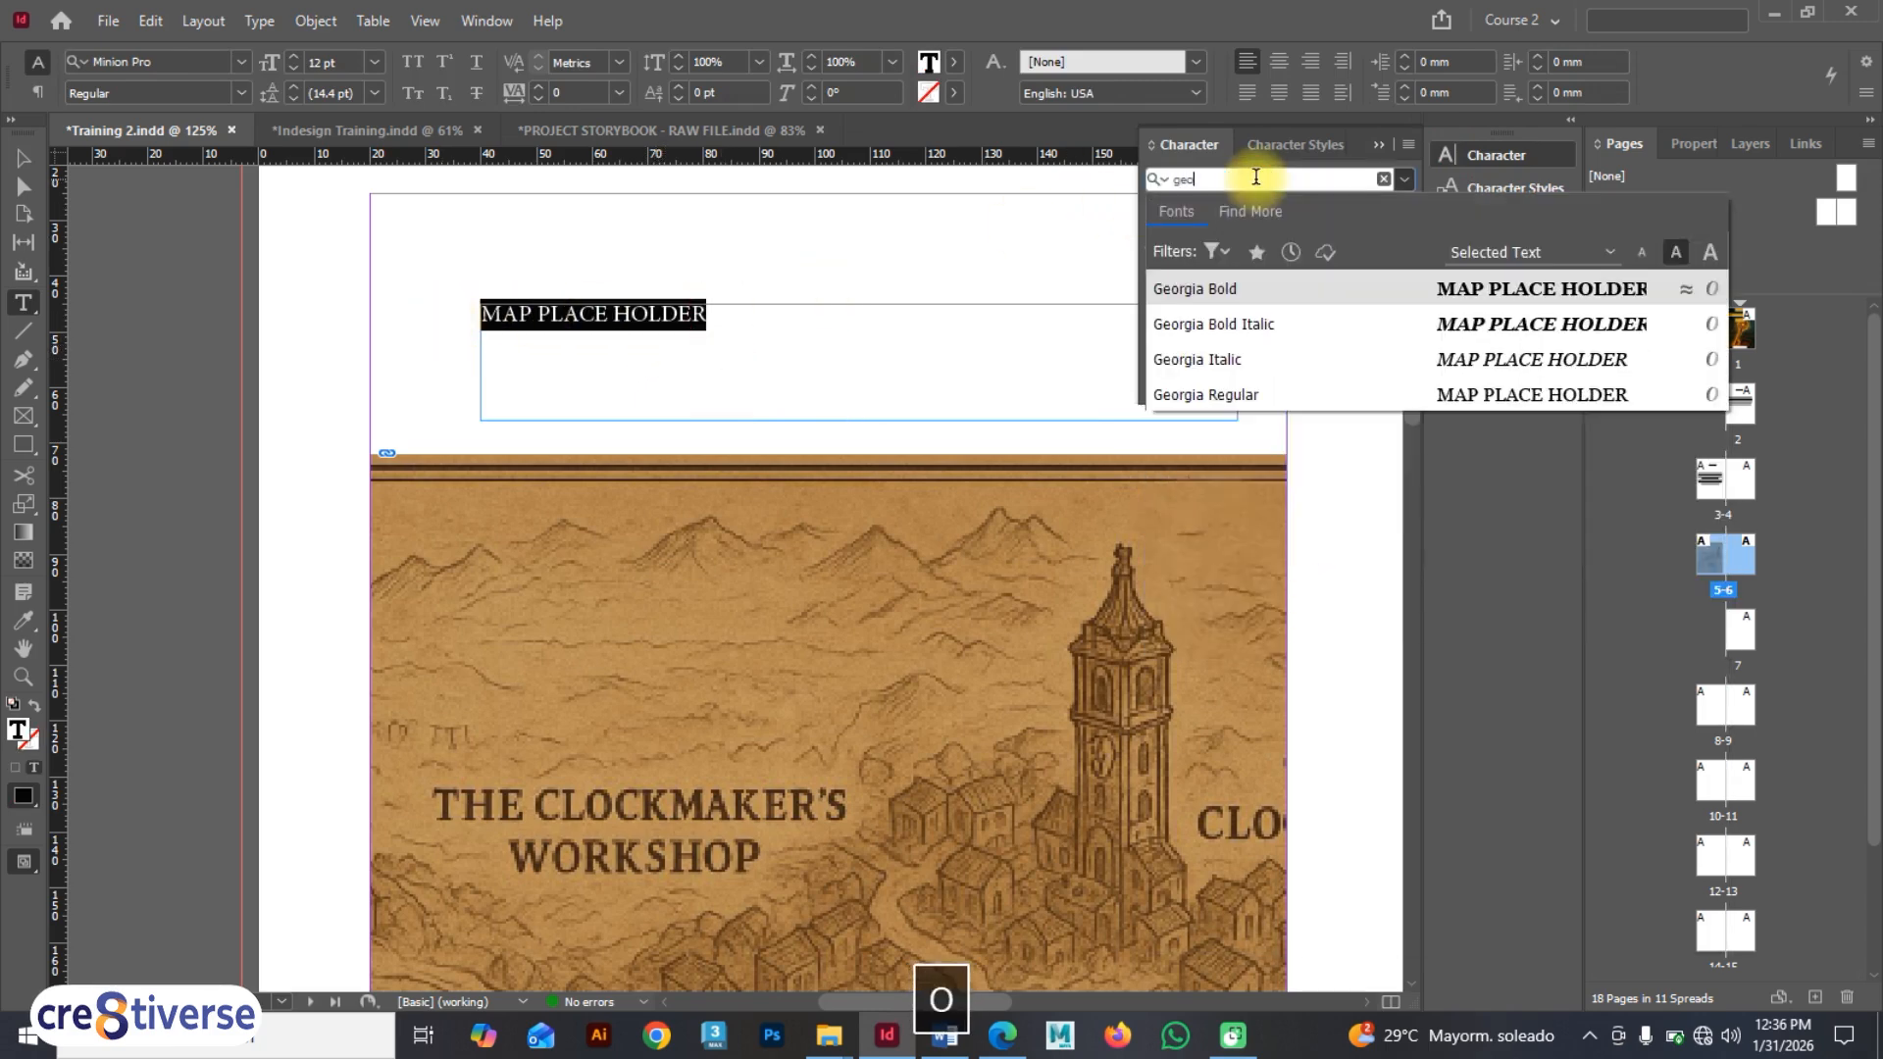
{"action": "left_click", "coordinate": [1239, 289]}
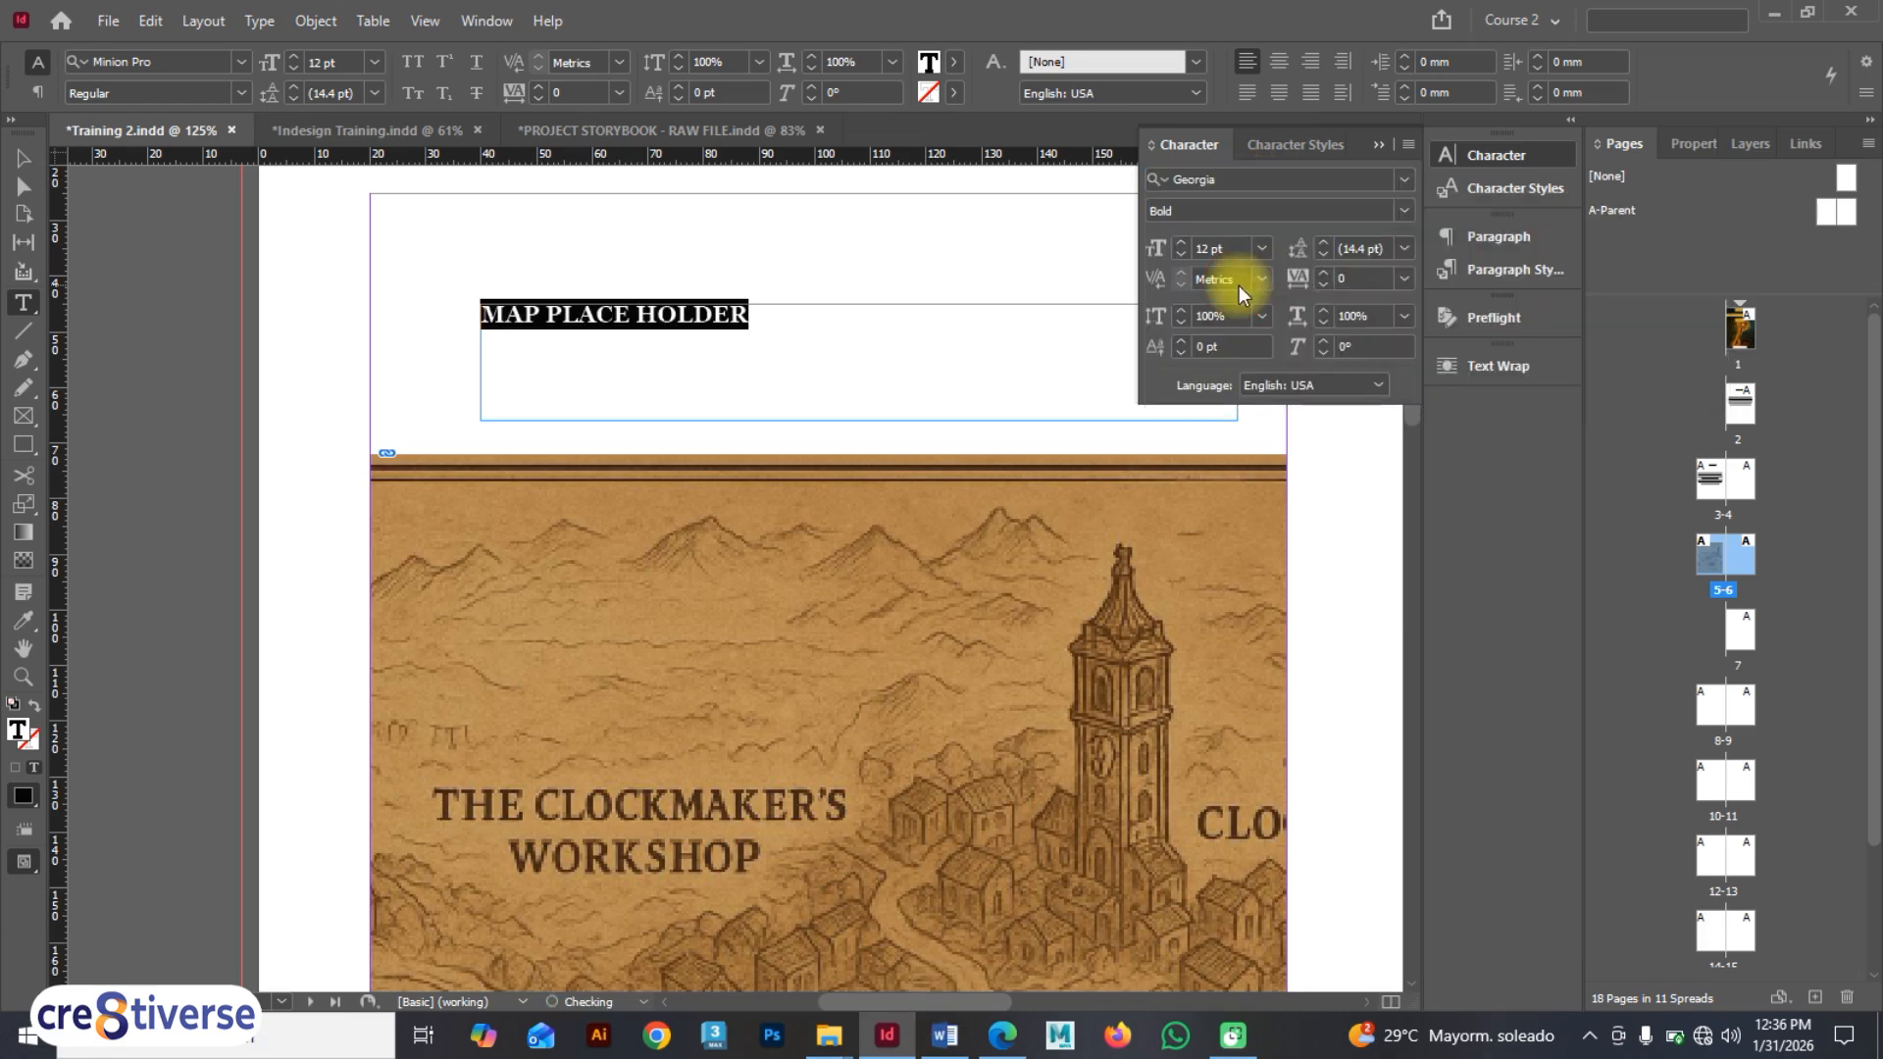
{"action": "left_click", "coordinate": [1196, 247]}
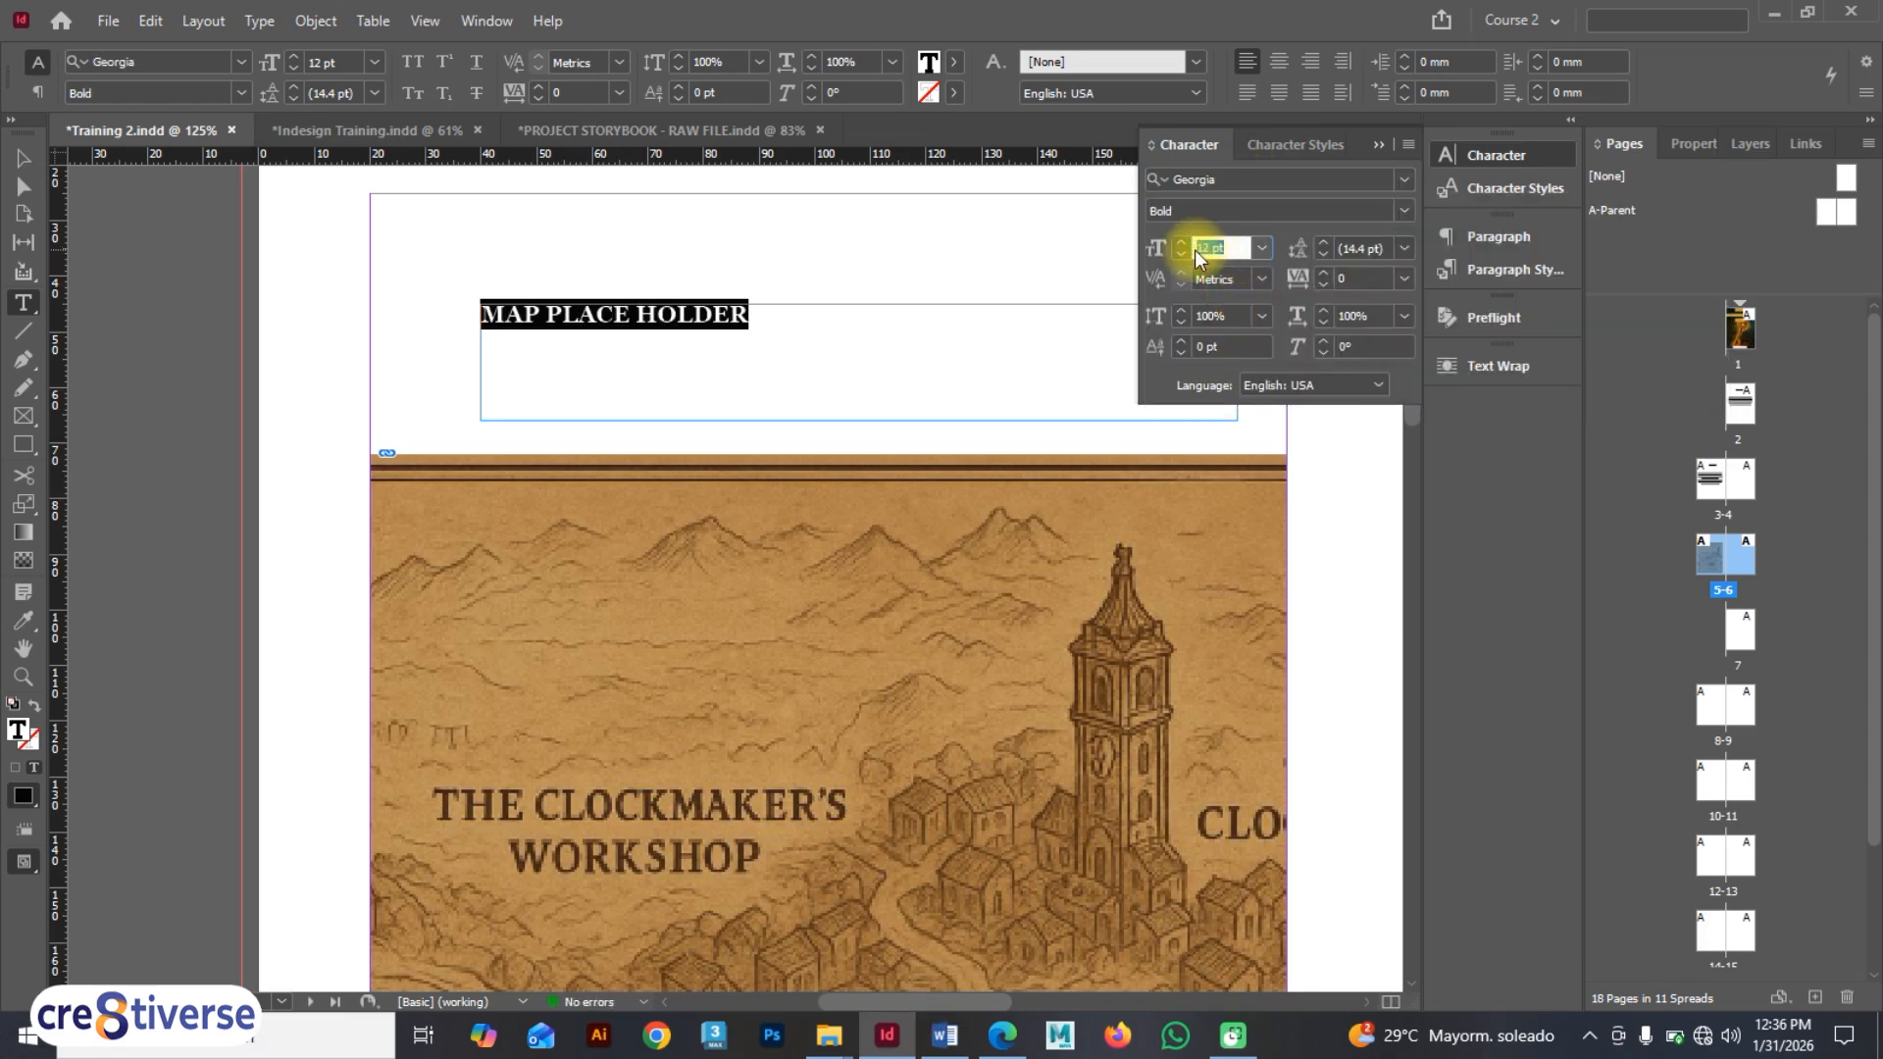
{"action": "type", "text": "34"}
{"action": "key", "text": "Return"}
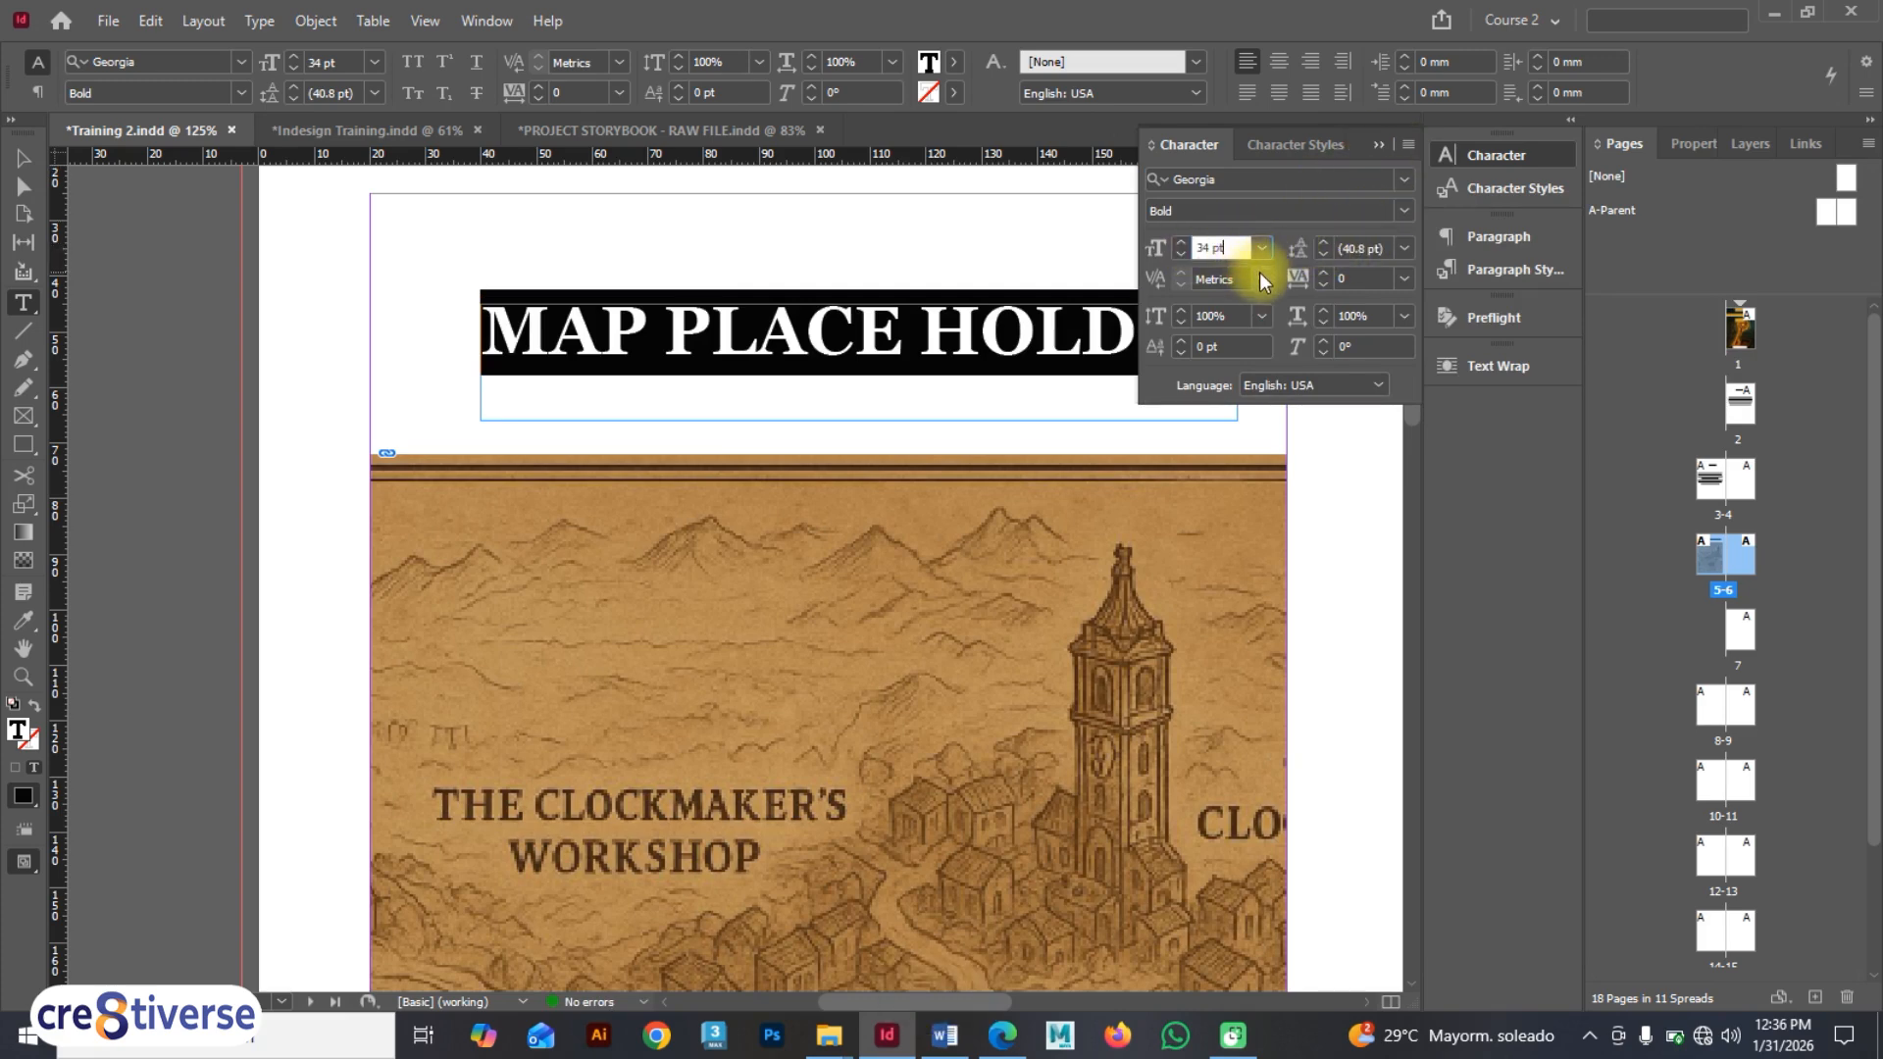
- Set the MAP PLACE HOLDER heading's font style to Italic, trying Regular first
{"action": "left_click", "coordinate": [1403, 210]}
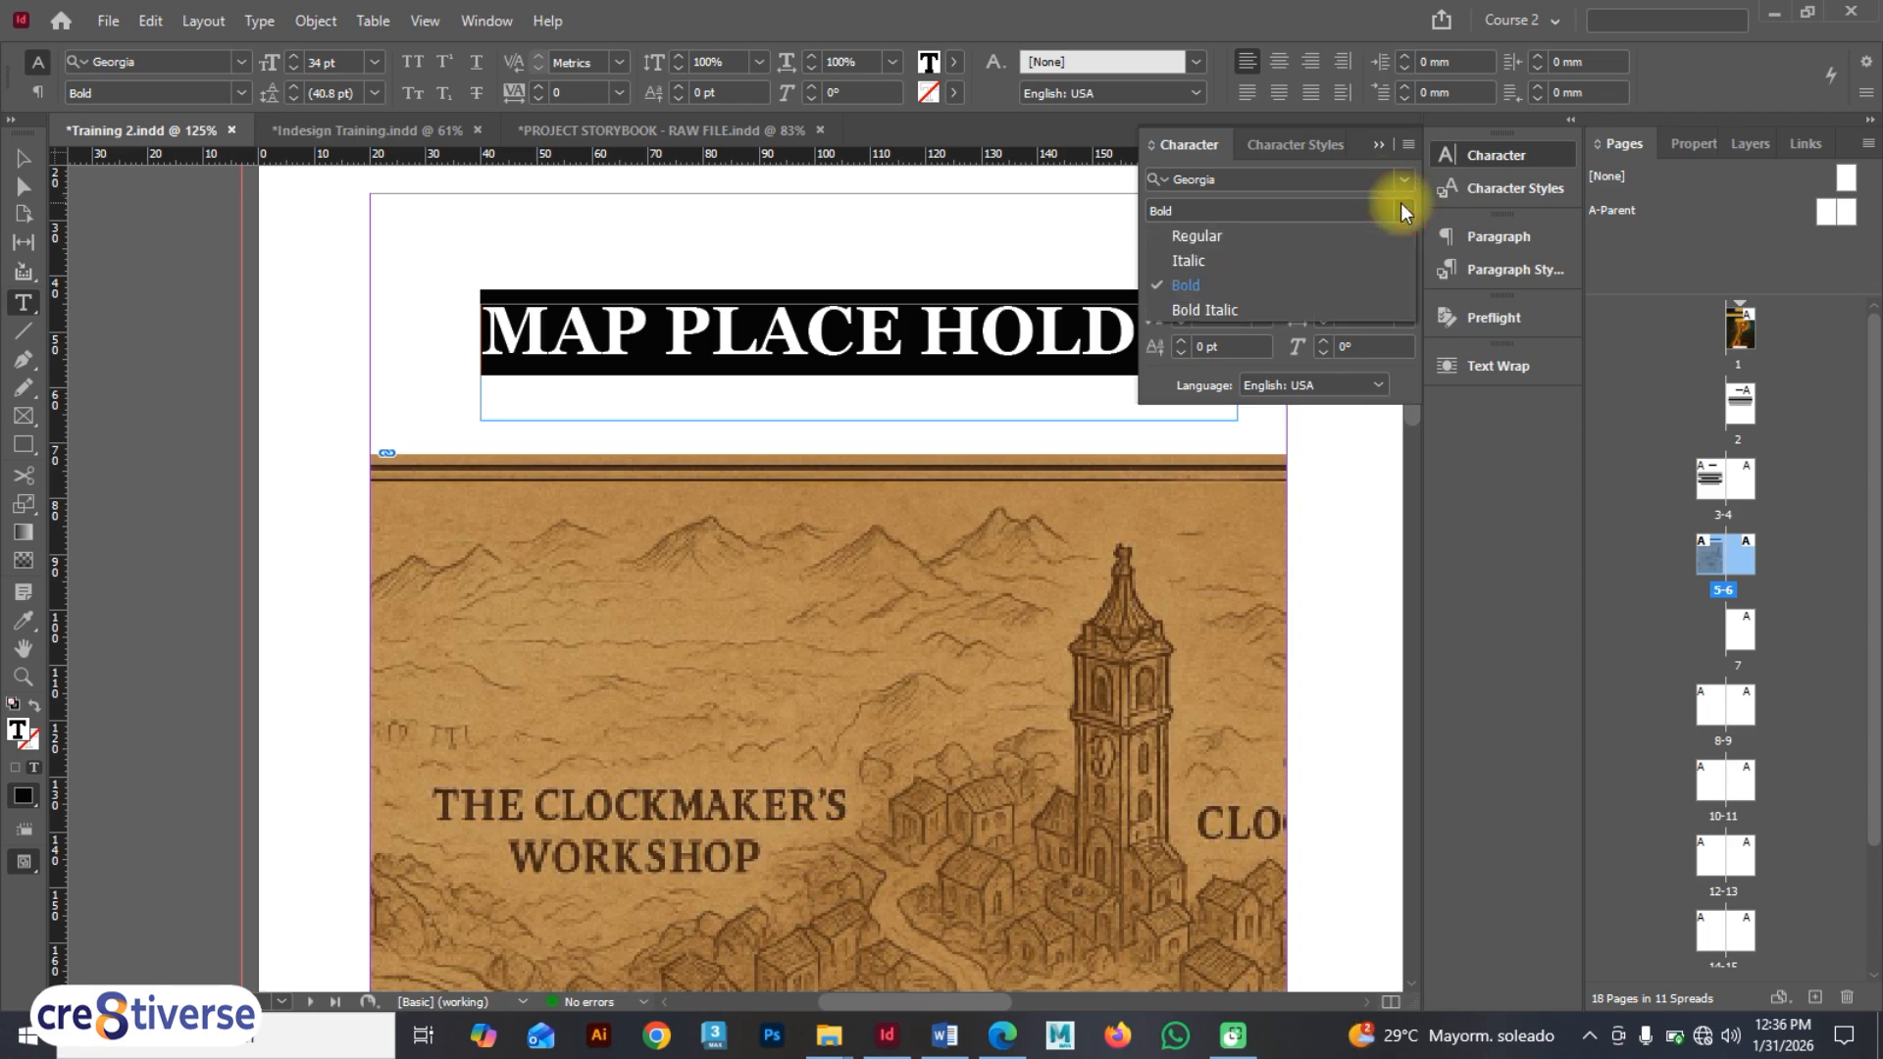
{"action": "left_click", "coordinate": [1302, 239]}
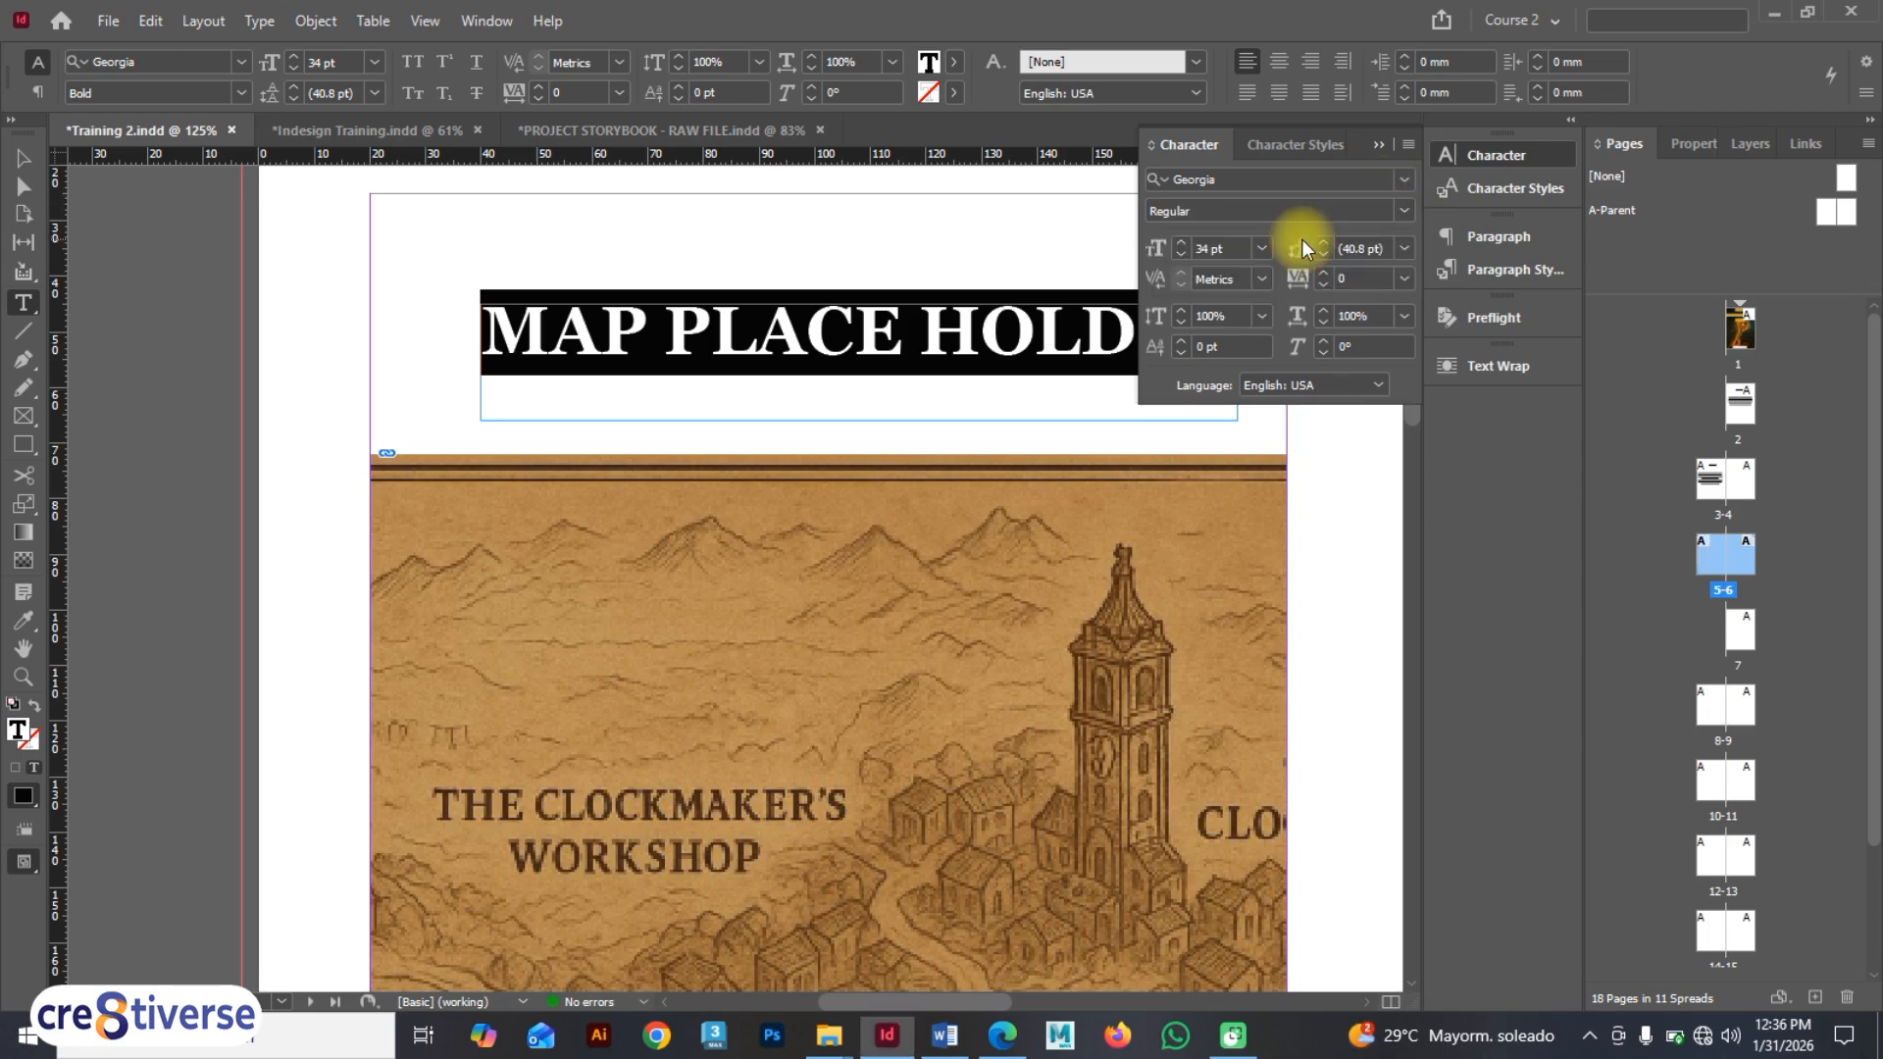
{"action": "left_click", "coordinate": [1403, 210]}
{"action": "left_click", "coordinate": [1238, 261]}
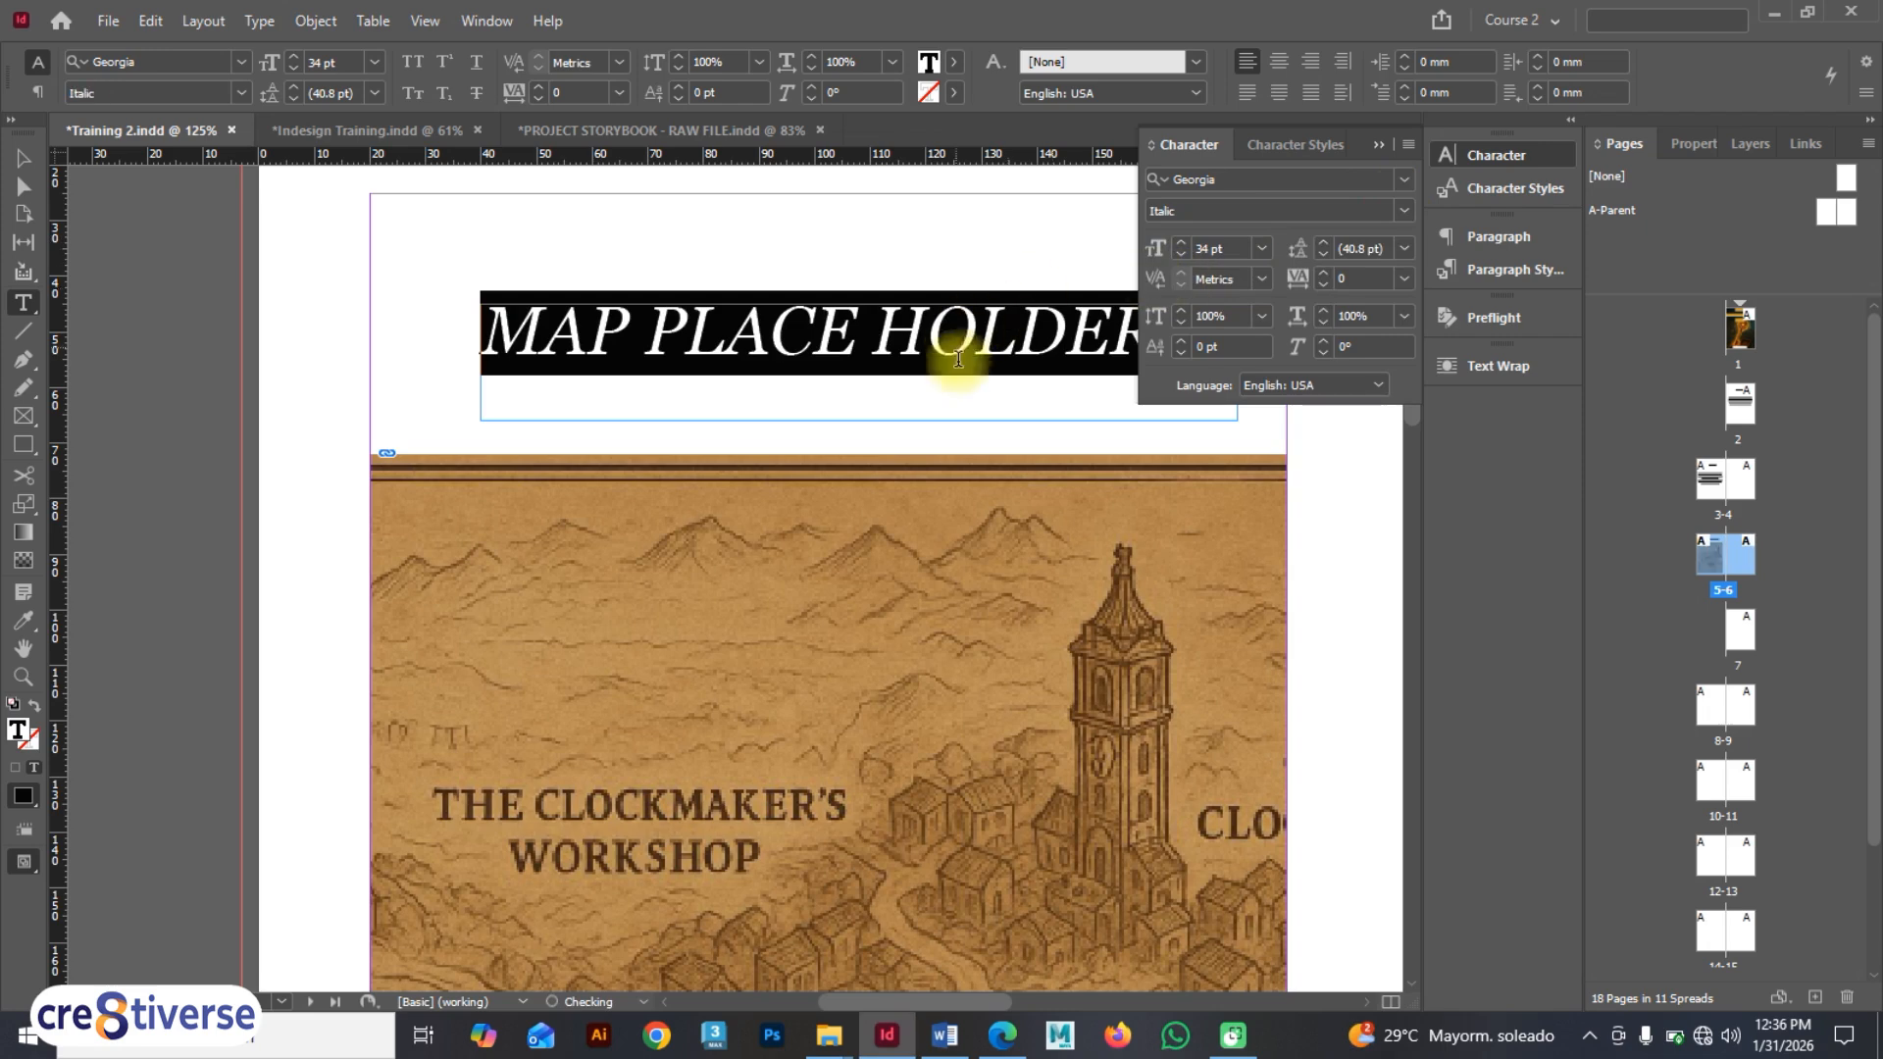
{"action": "left_click", "coordinate": [1377, 144]}
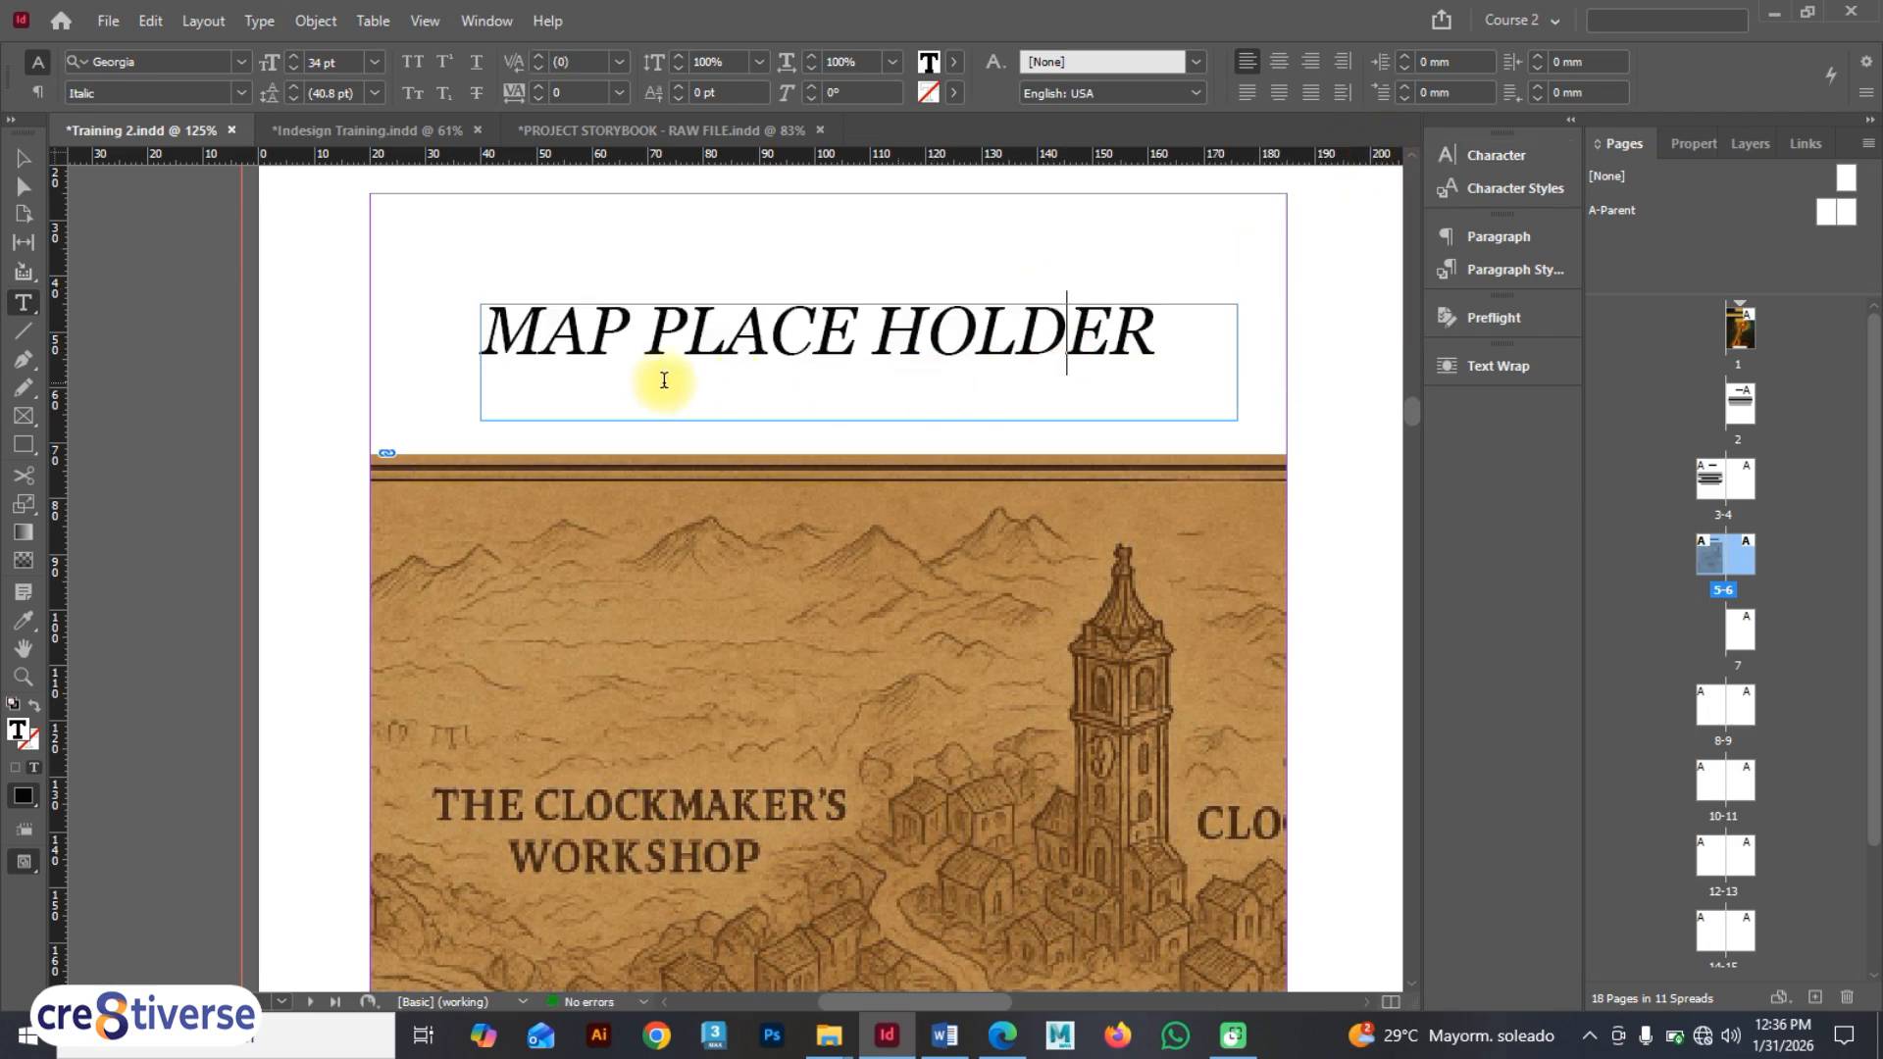
- Preview the map spread full screen and compare it with the map and Prologue spread in Indesign Training.indd
{"action": "left_click", "coordinate": [24, 157]}
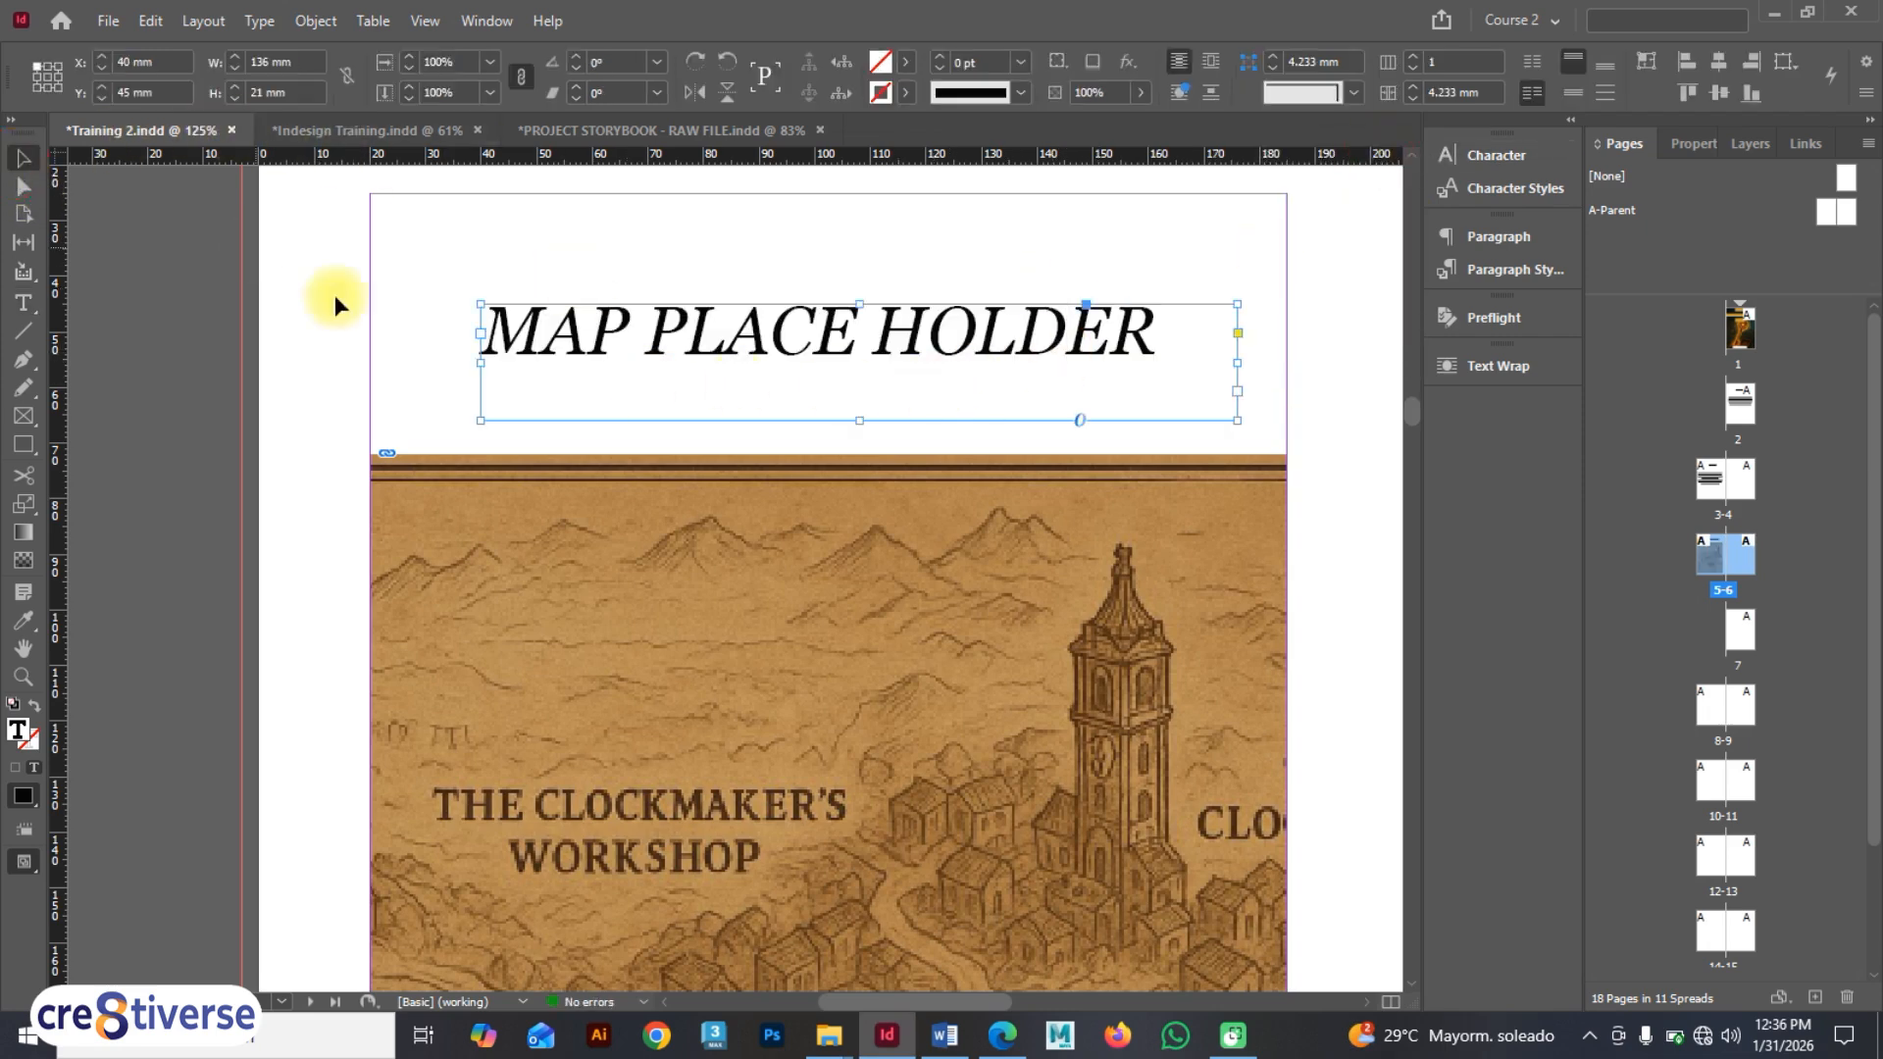
{"action": "left_click", "coordinate": [405, 343]}
{"action": "key", "text": "shift+w"}
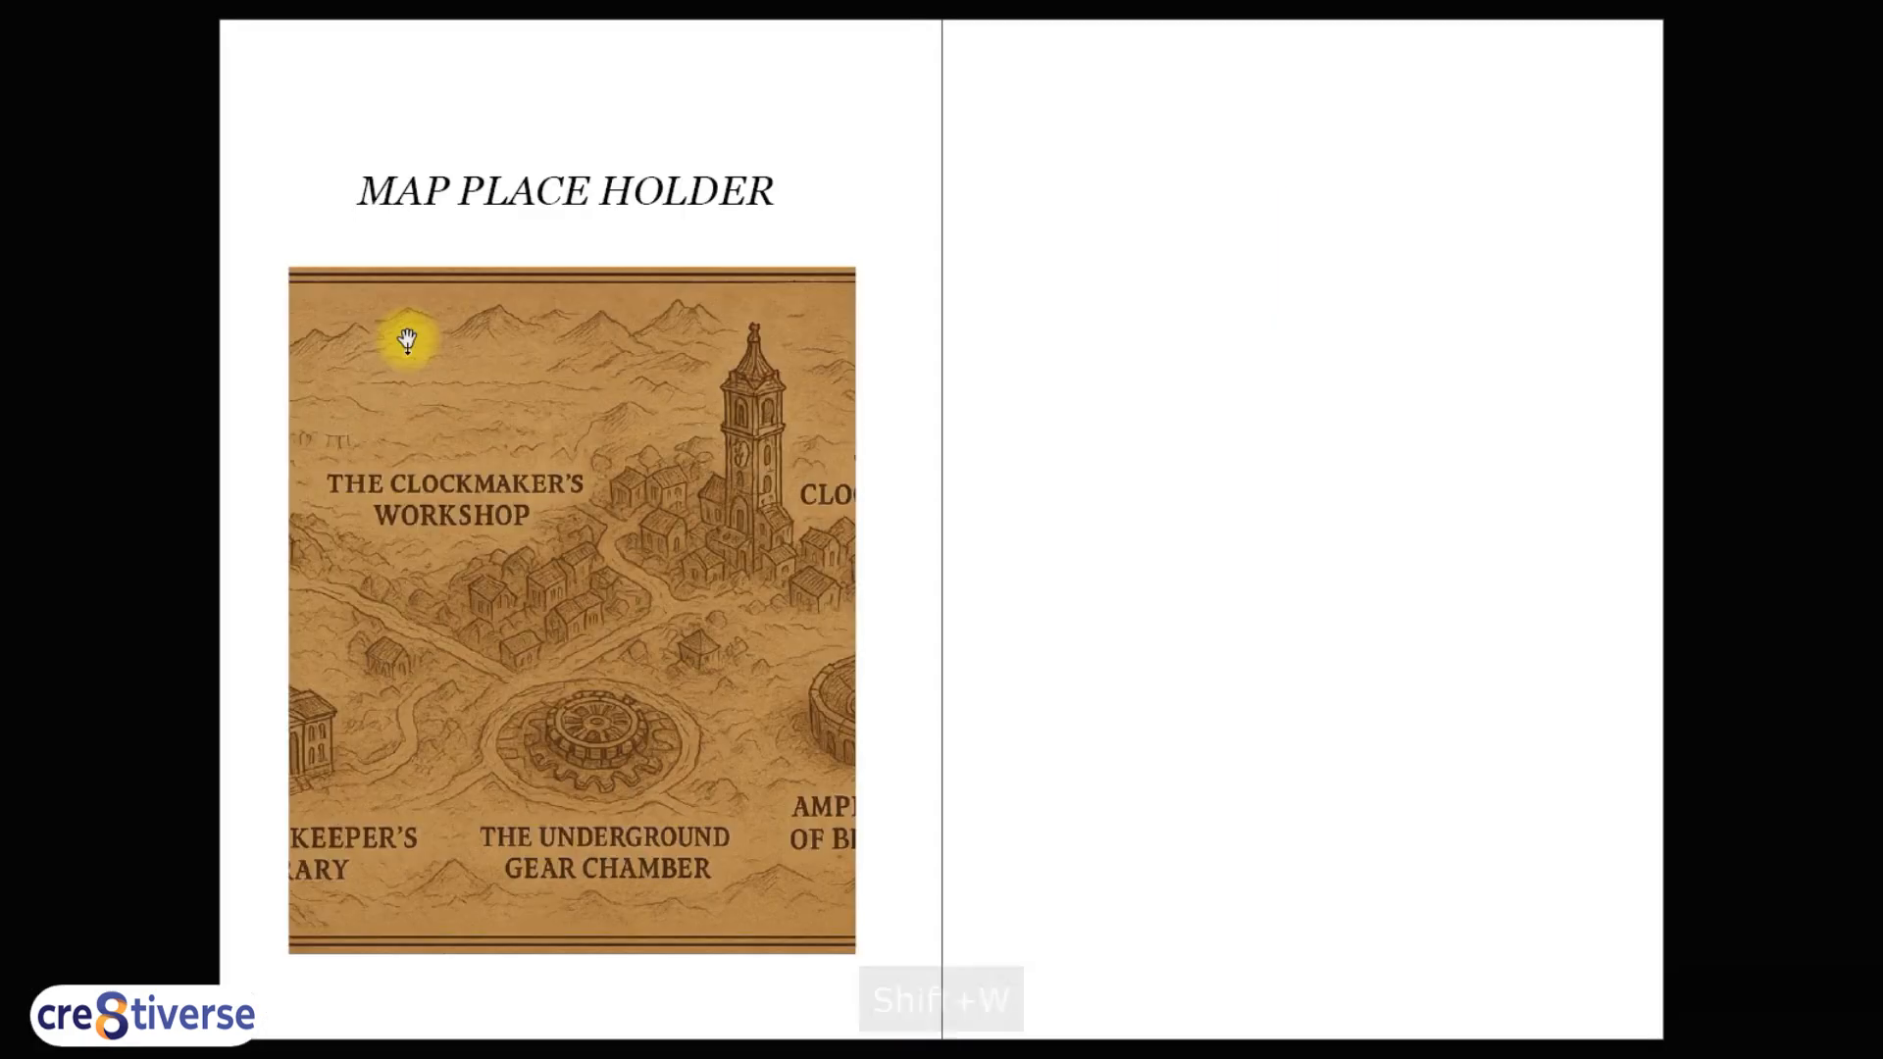
{"action": "key", "text": "shift+w"}
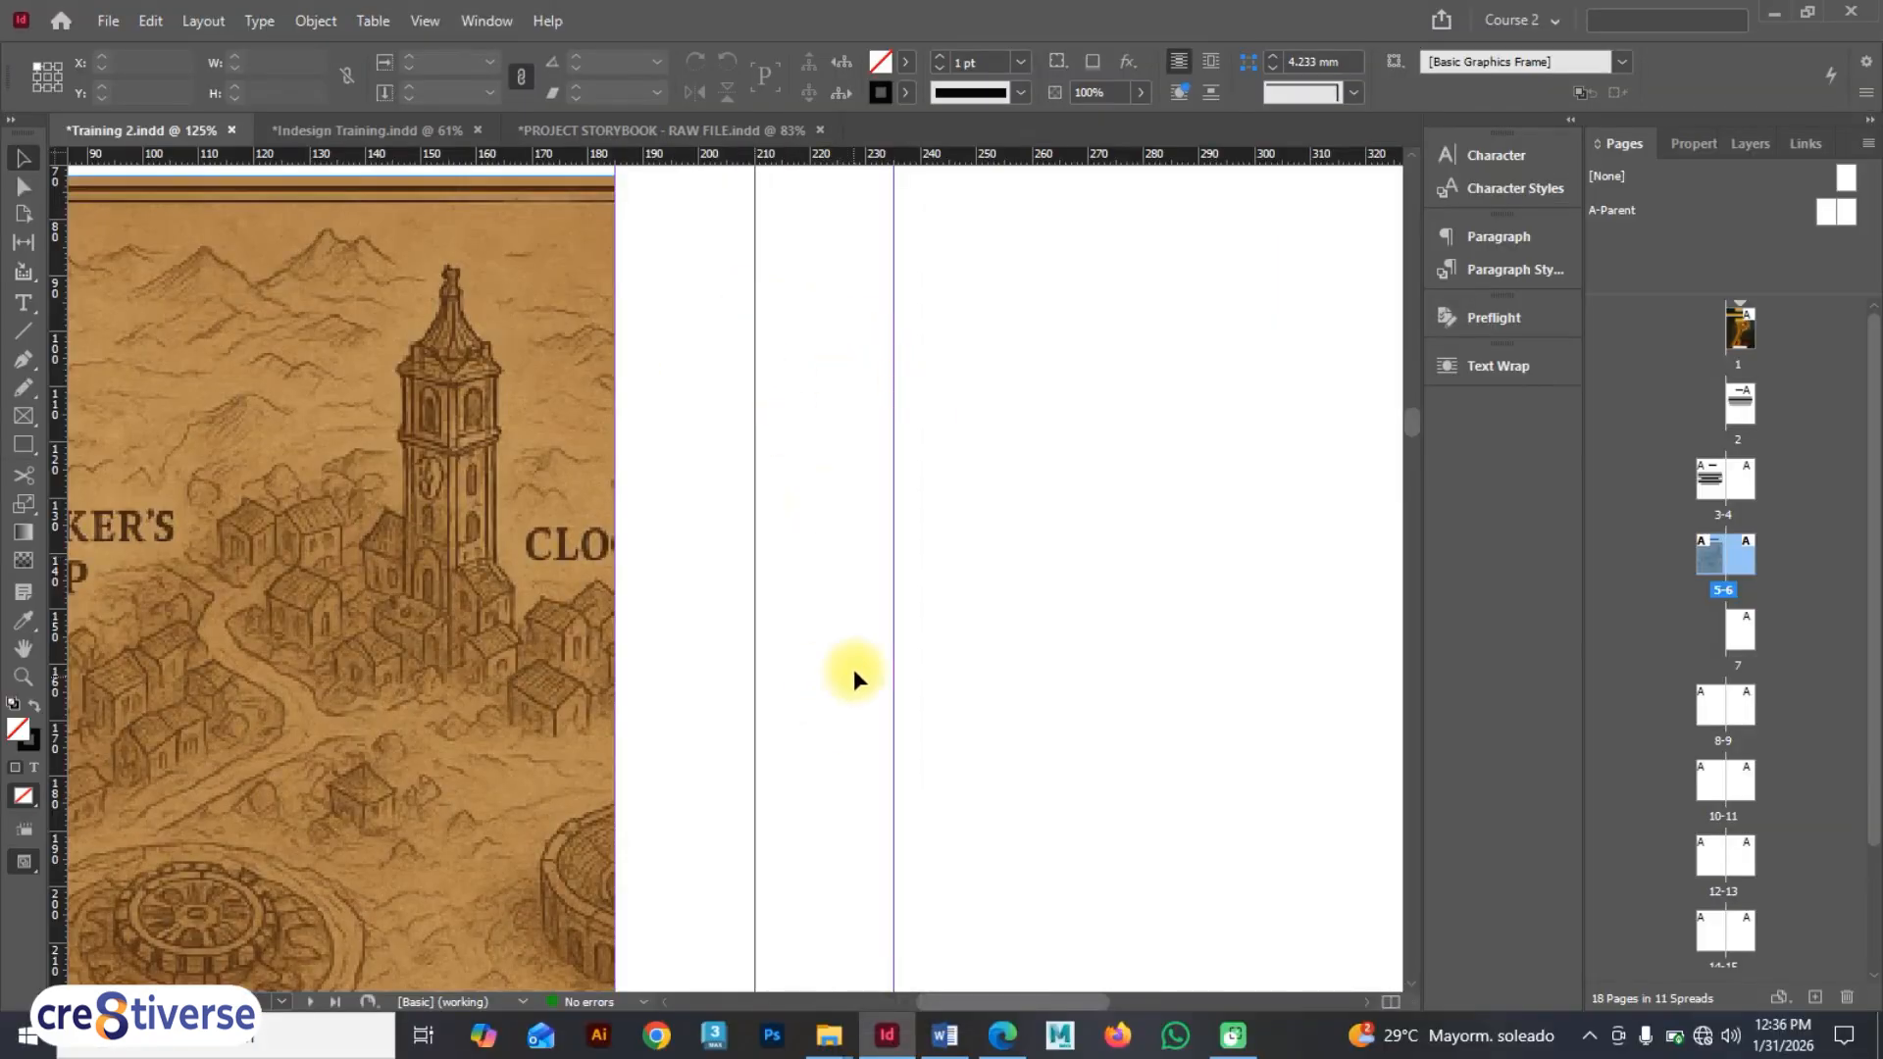
{"action": "key", "text": "ctrl+alt+0"}
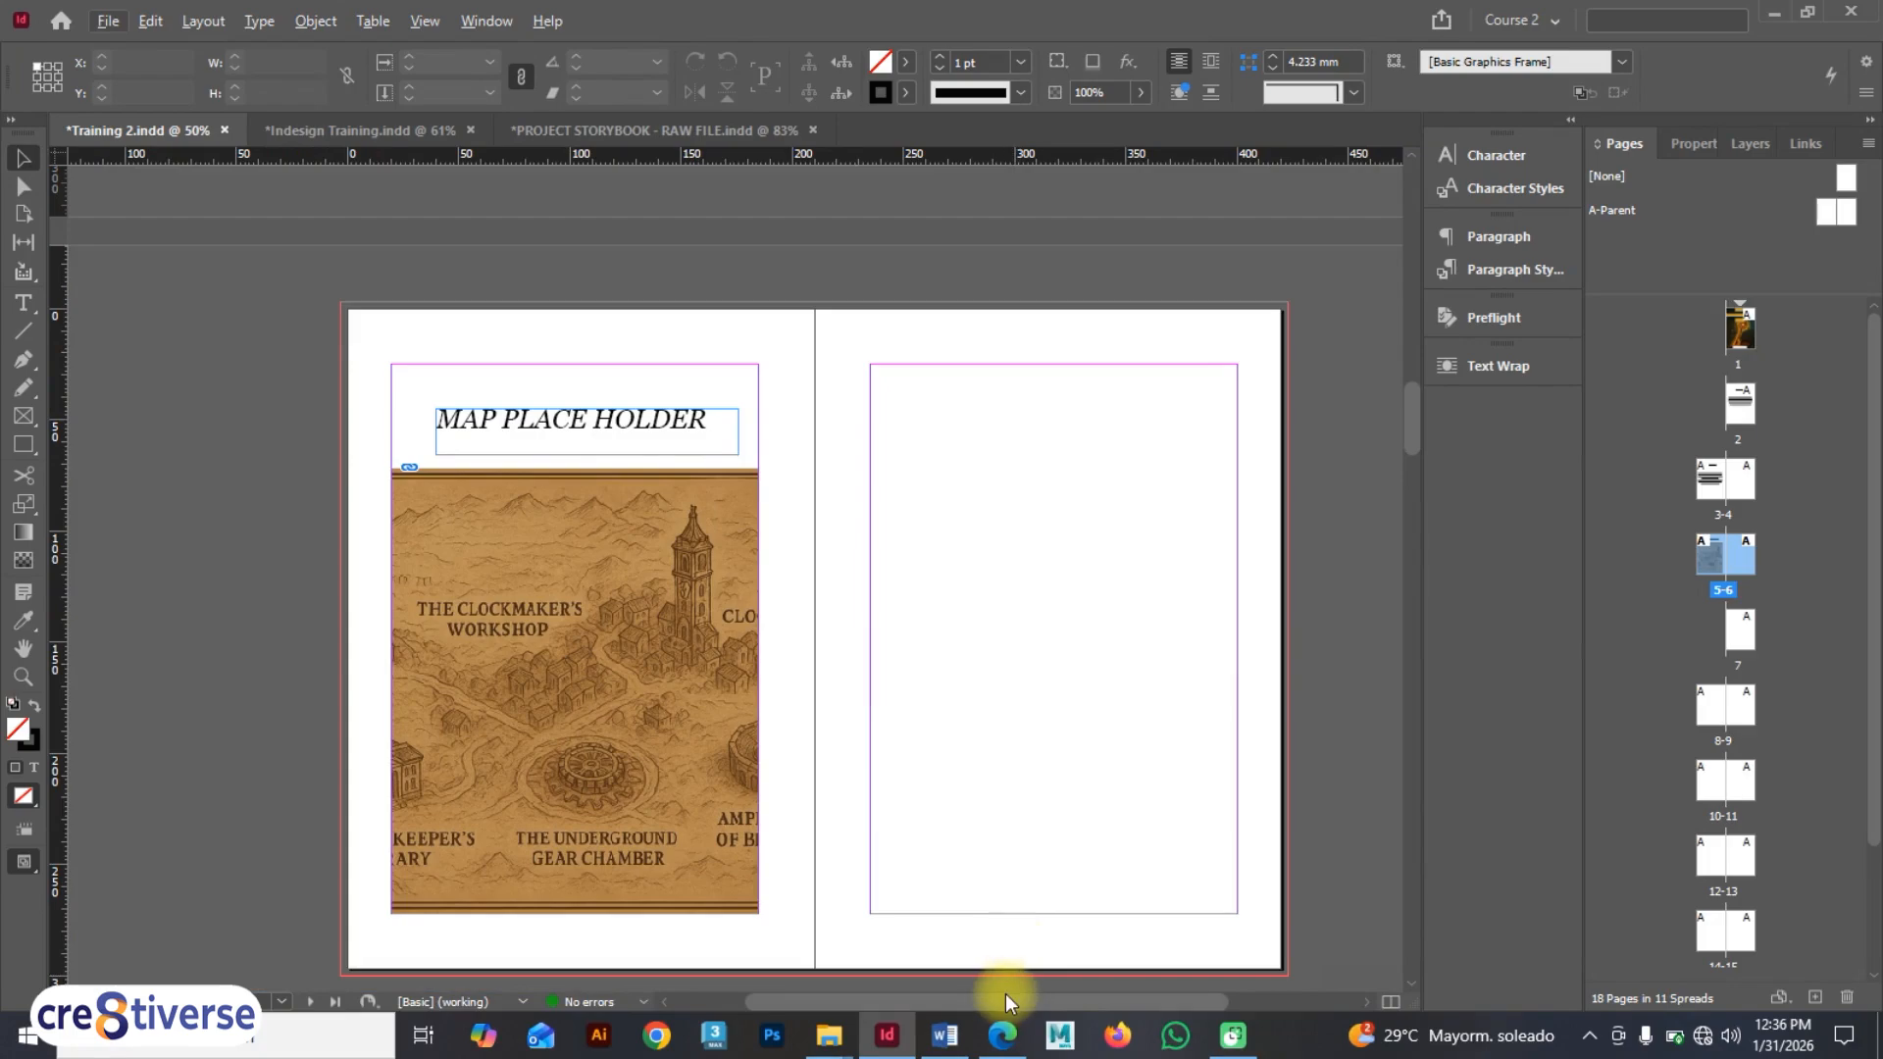
{"action": "left_click_drag", "start_coordinate": [1005, 998], "coordinate": [1047, 999]}
{"action": "left_click", "coordinate": [322, 125]}
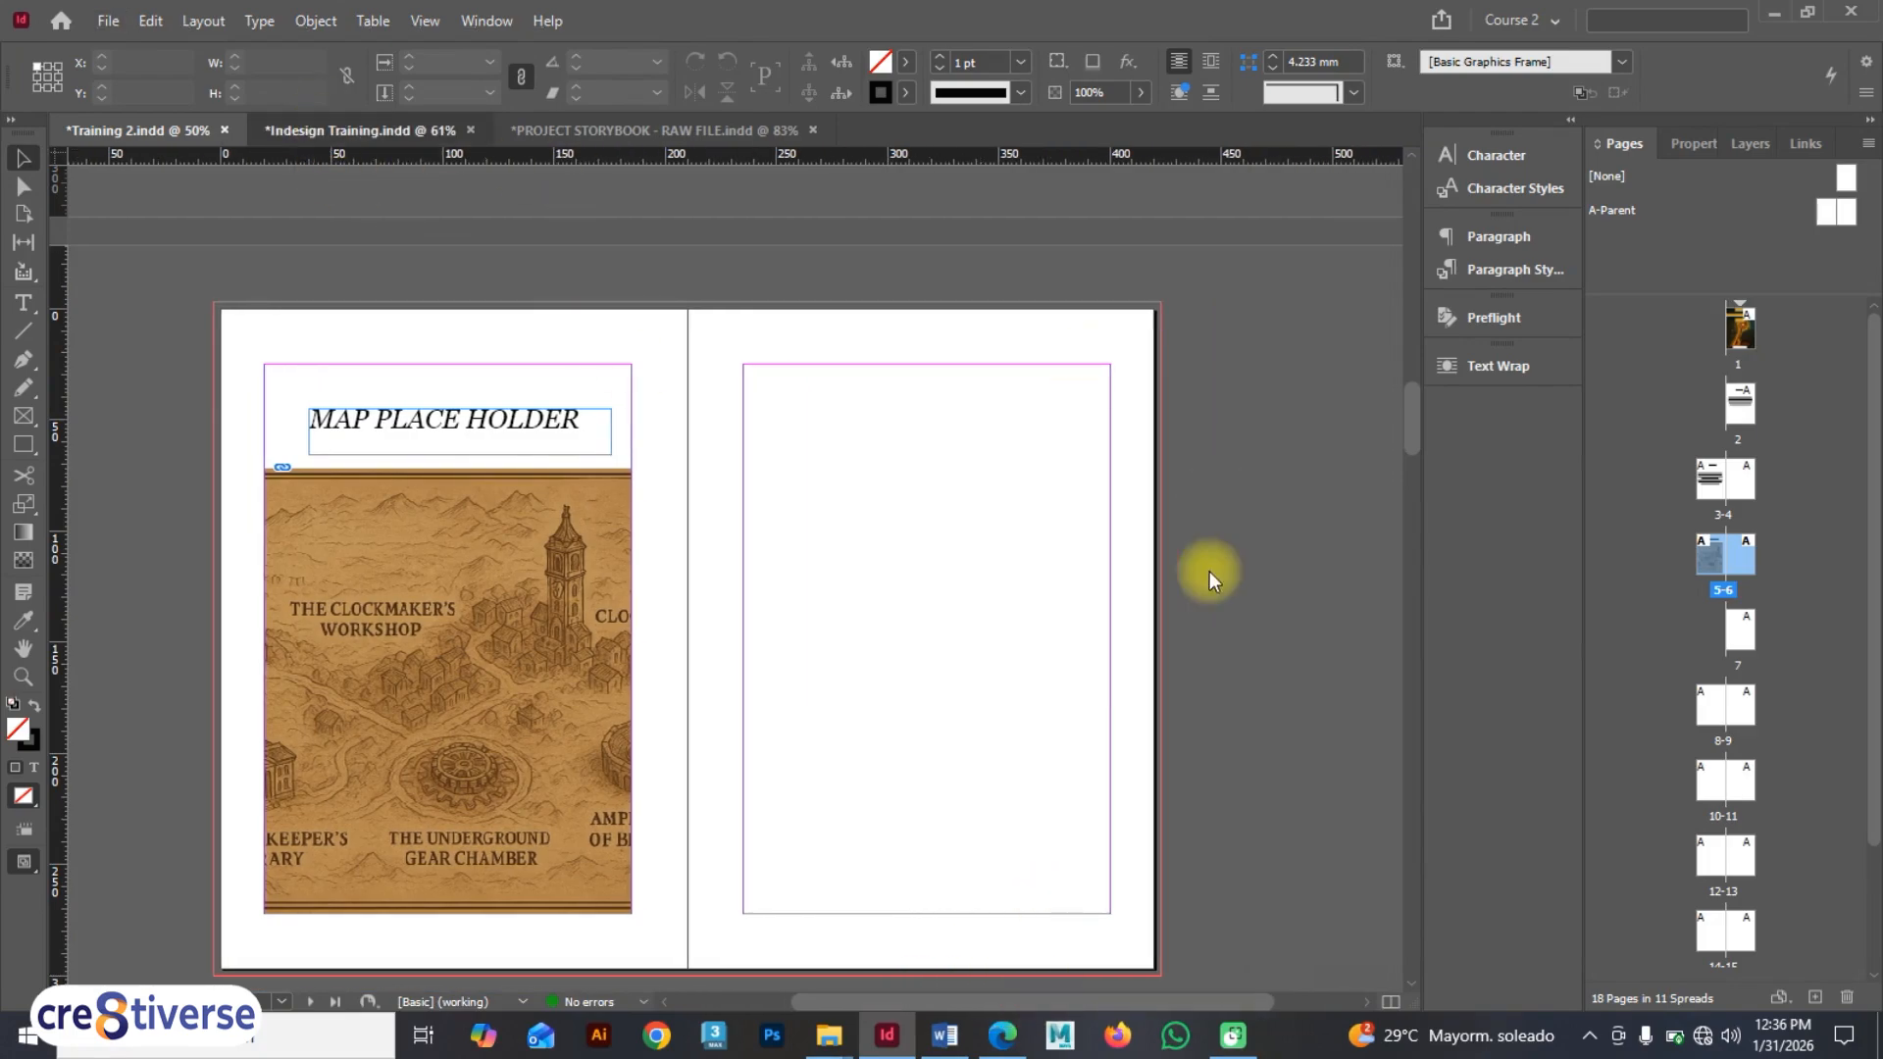
{"action": "scroll", "coordinate": [1083, 583], "scroll_direction": "down", "scroll_amount": 3}
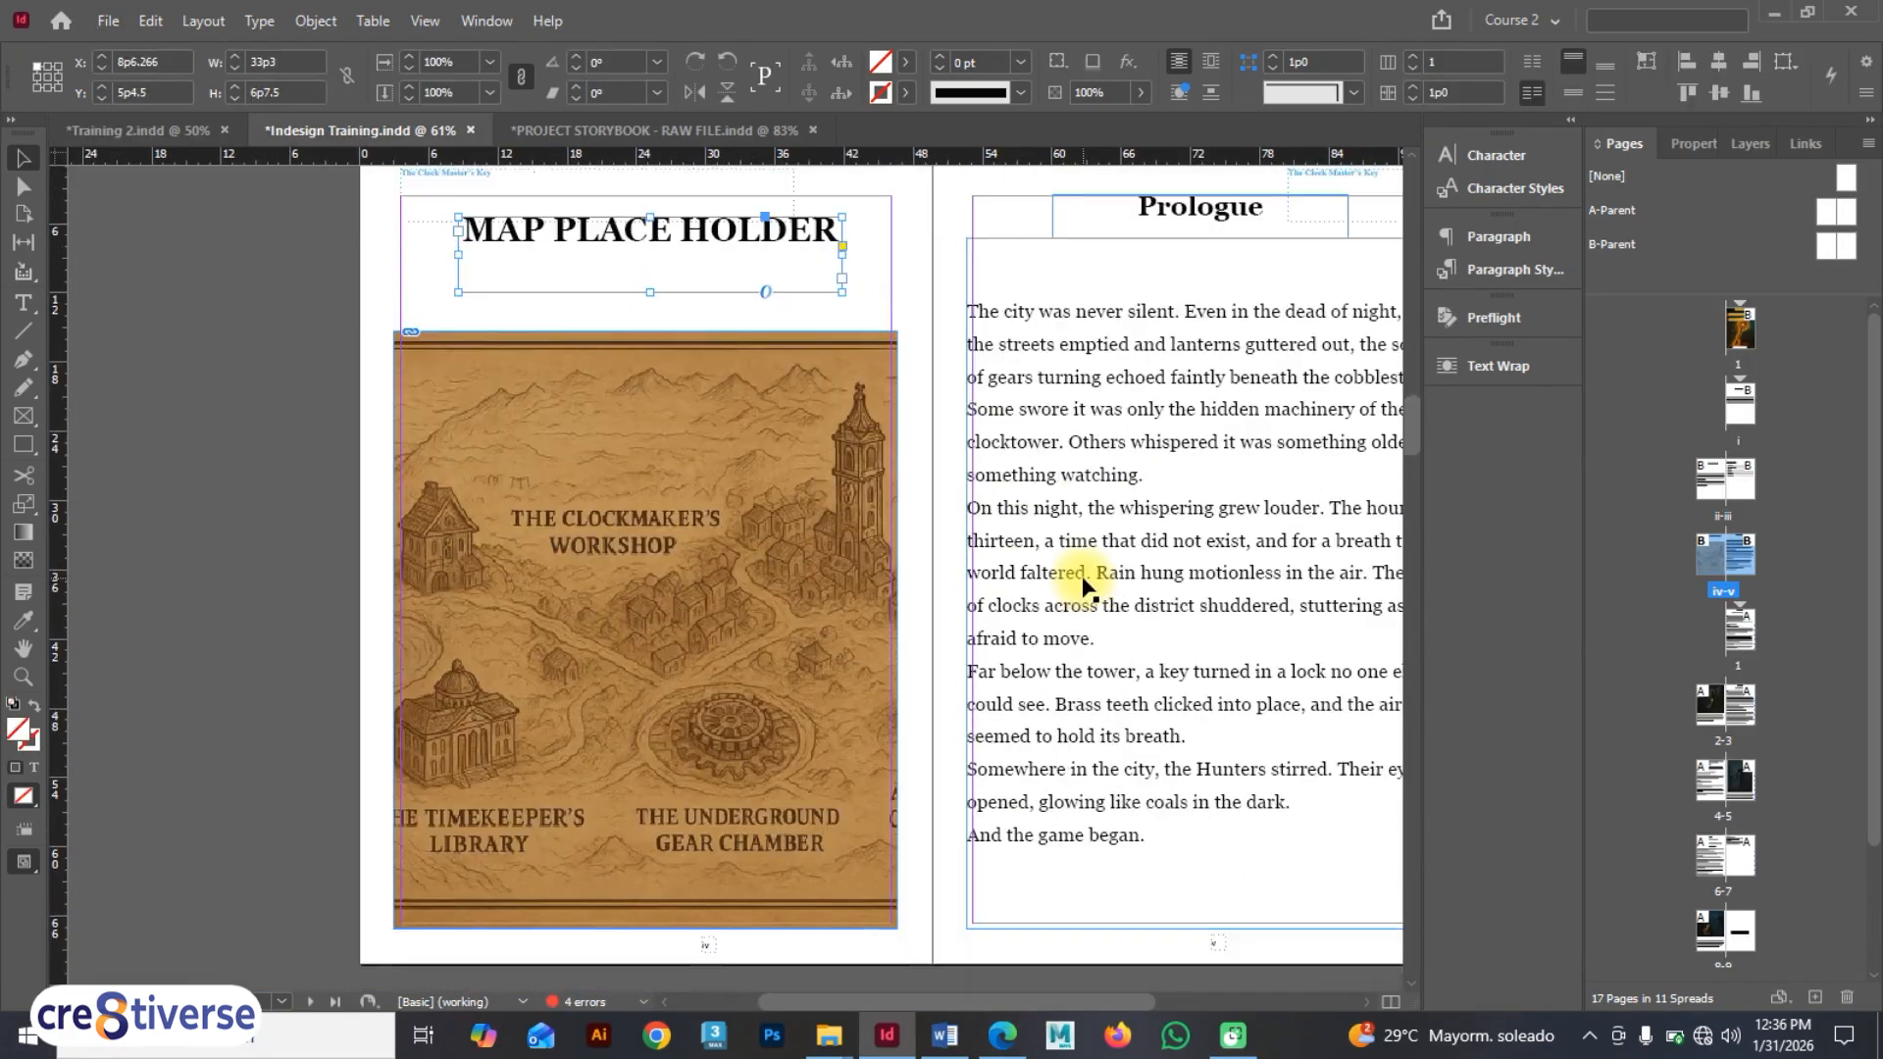
{"action": "left_click_drag", "start_coordinate": [985, 992], "coordinate": [1025, 999]}
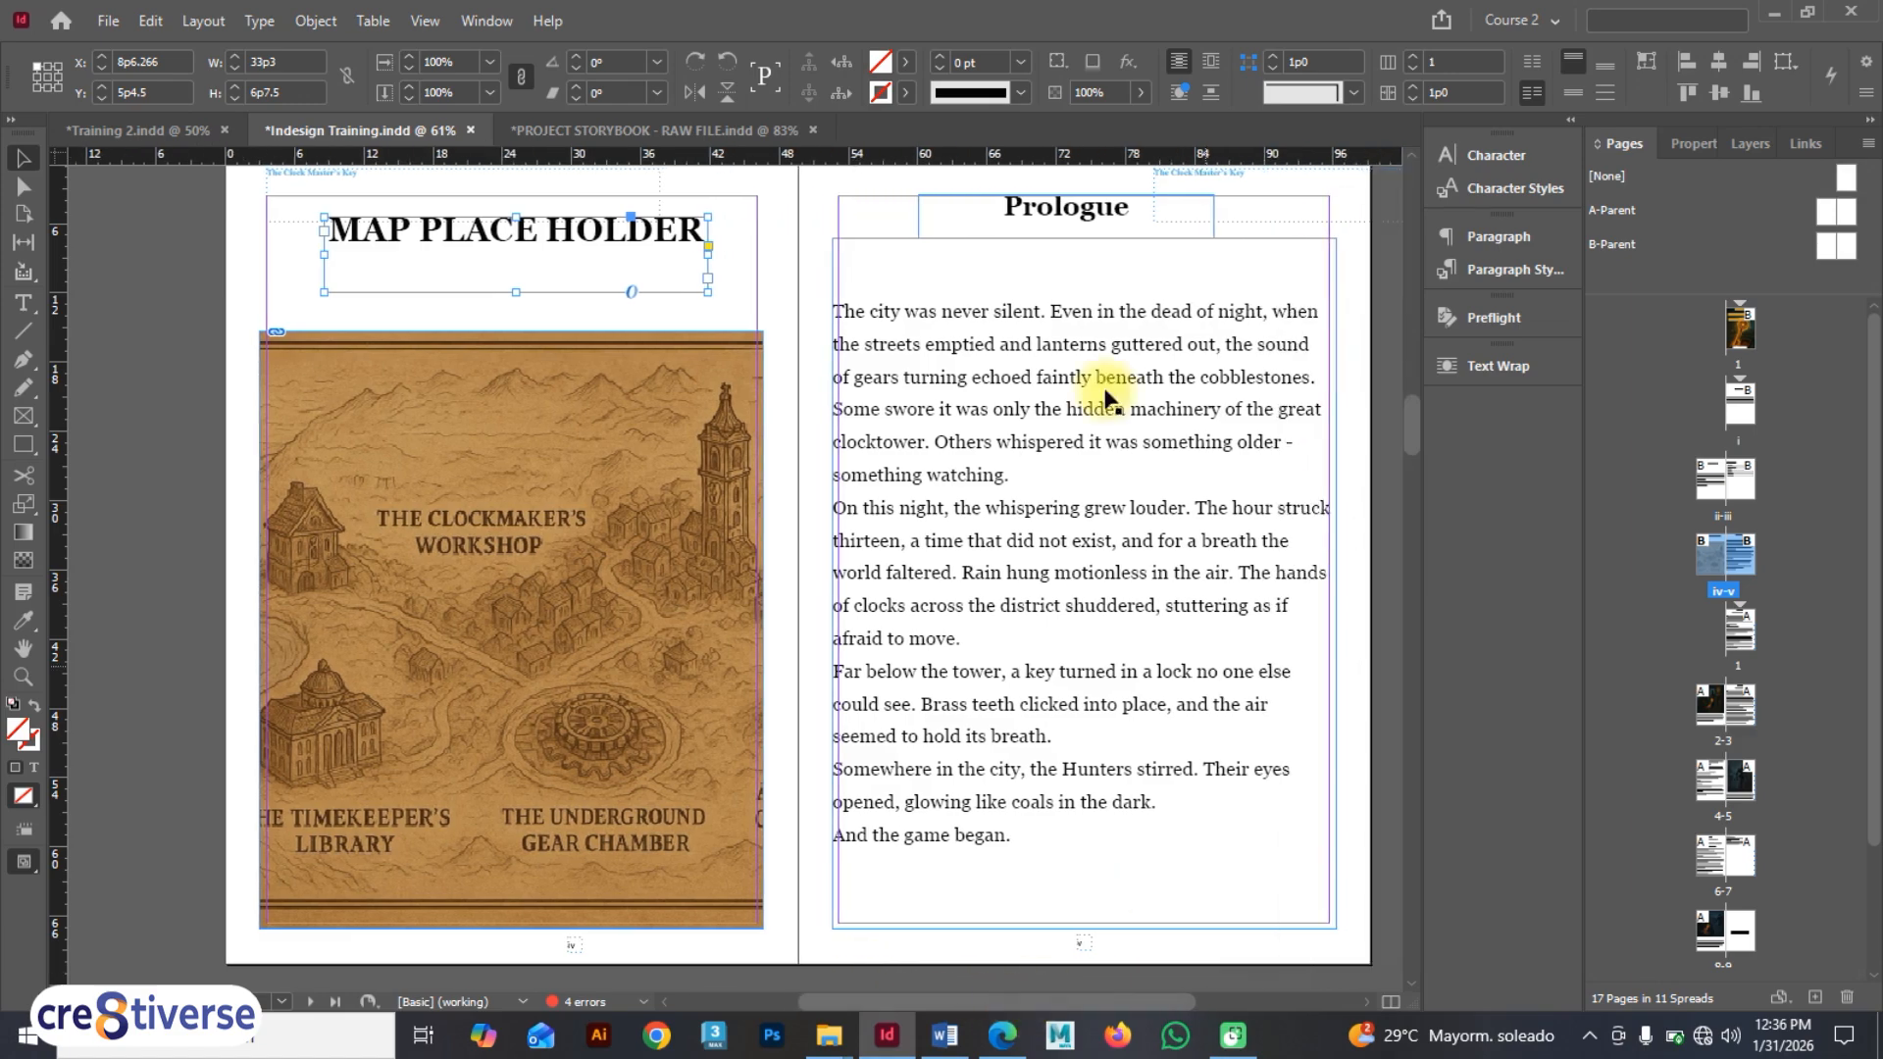
{"action": "left_click", "coordinate": [161, 116]}
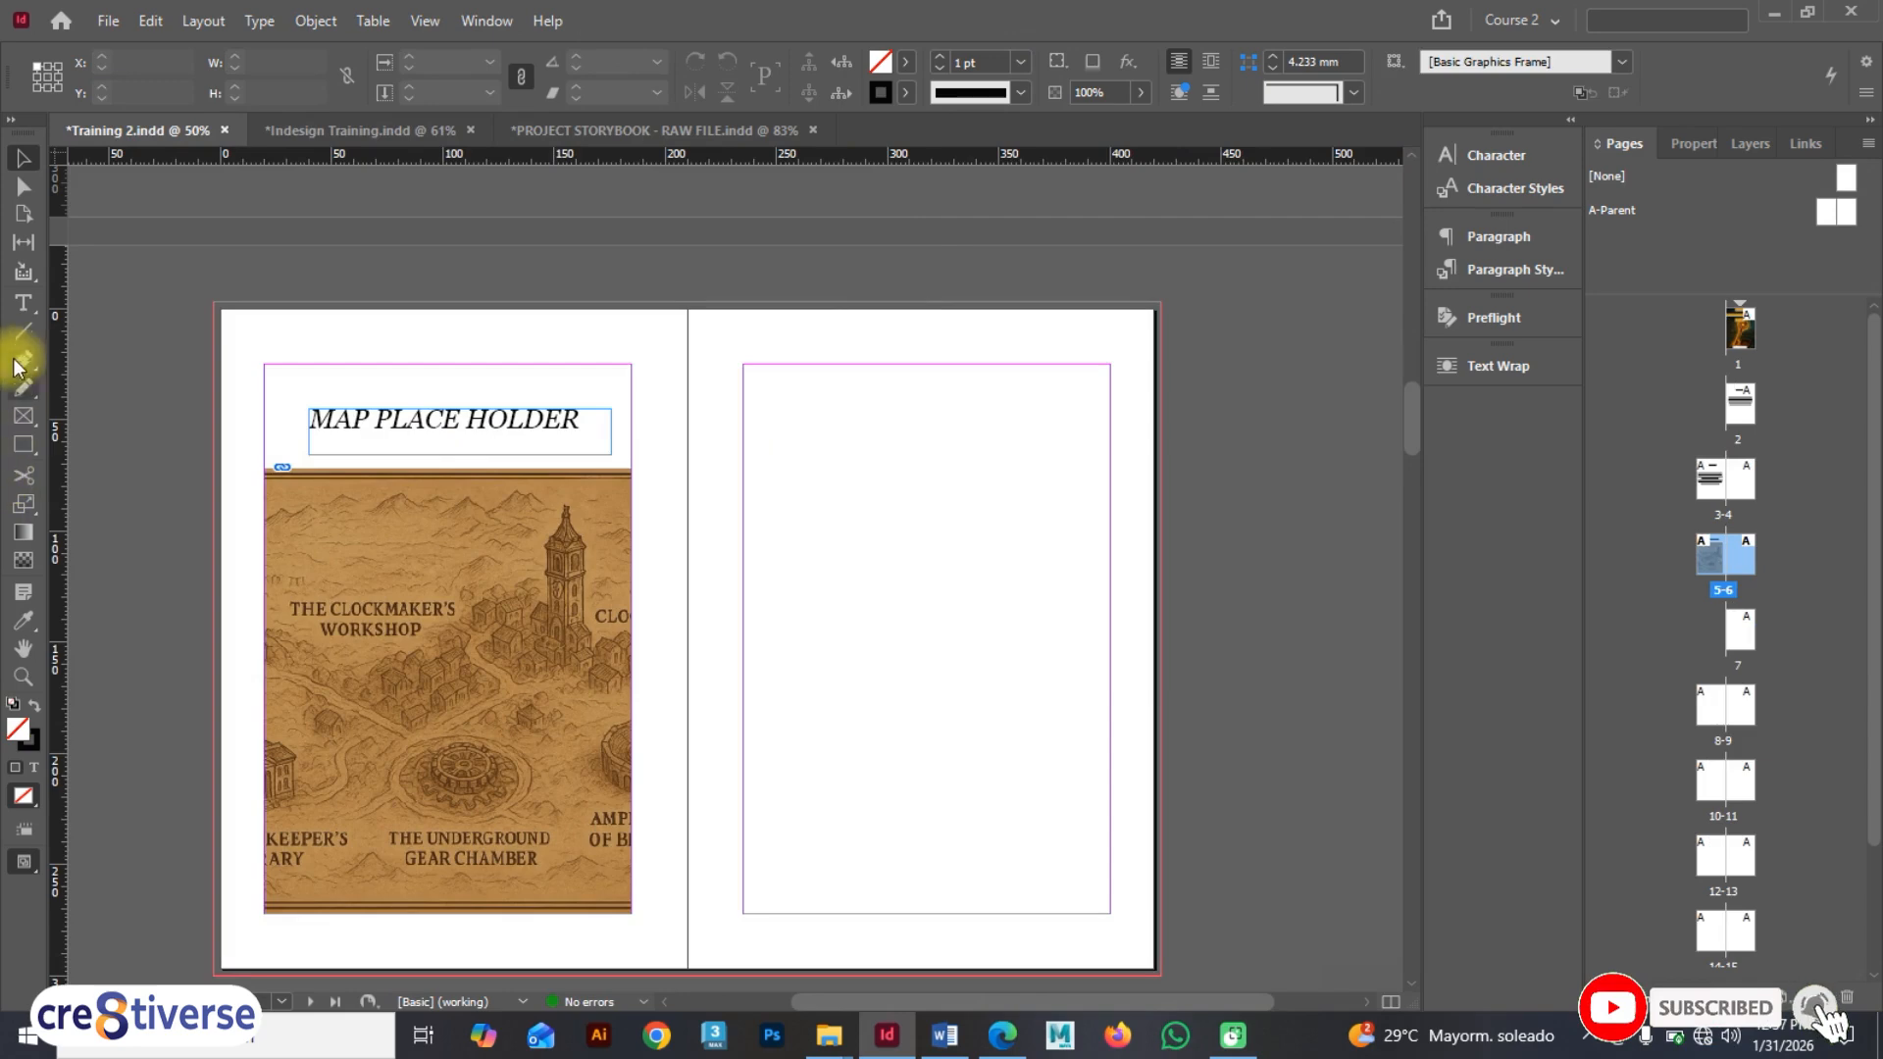
- Draw a heading text frame about 127 by 21 mm on page 6 and a body text frame about 165 by 197 mm below it
{"action": "left_click", "coordinate": [24, 303]}
{"action": "left_click_drag", "start_coordinate": [774, 397], "coordinate": [1056, 444]}
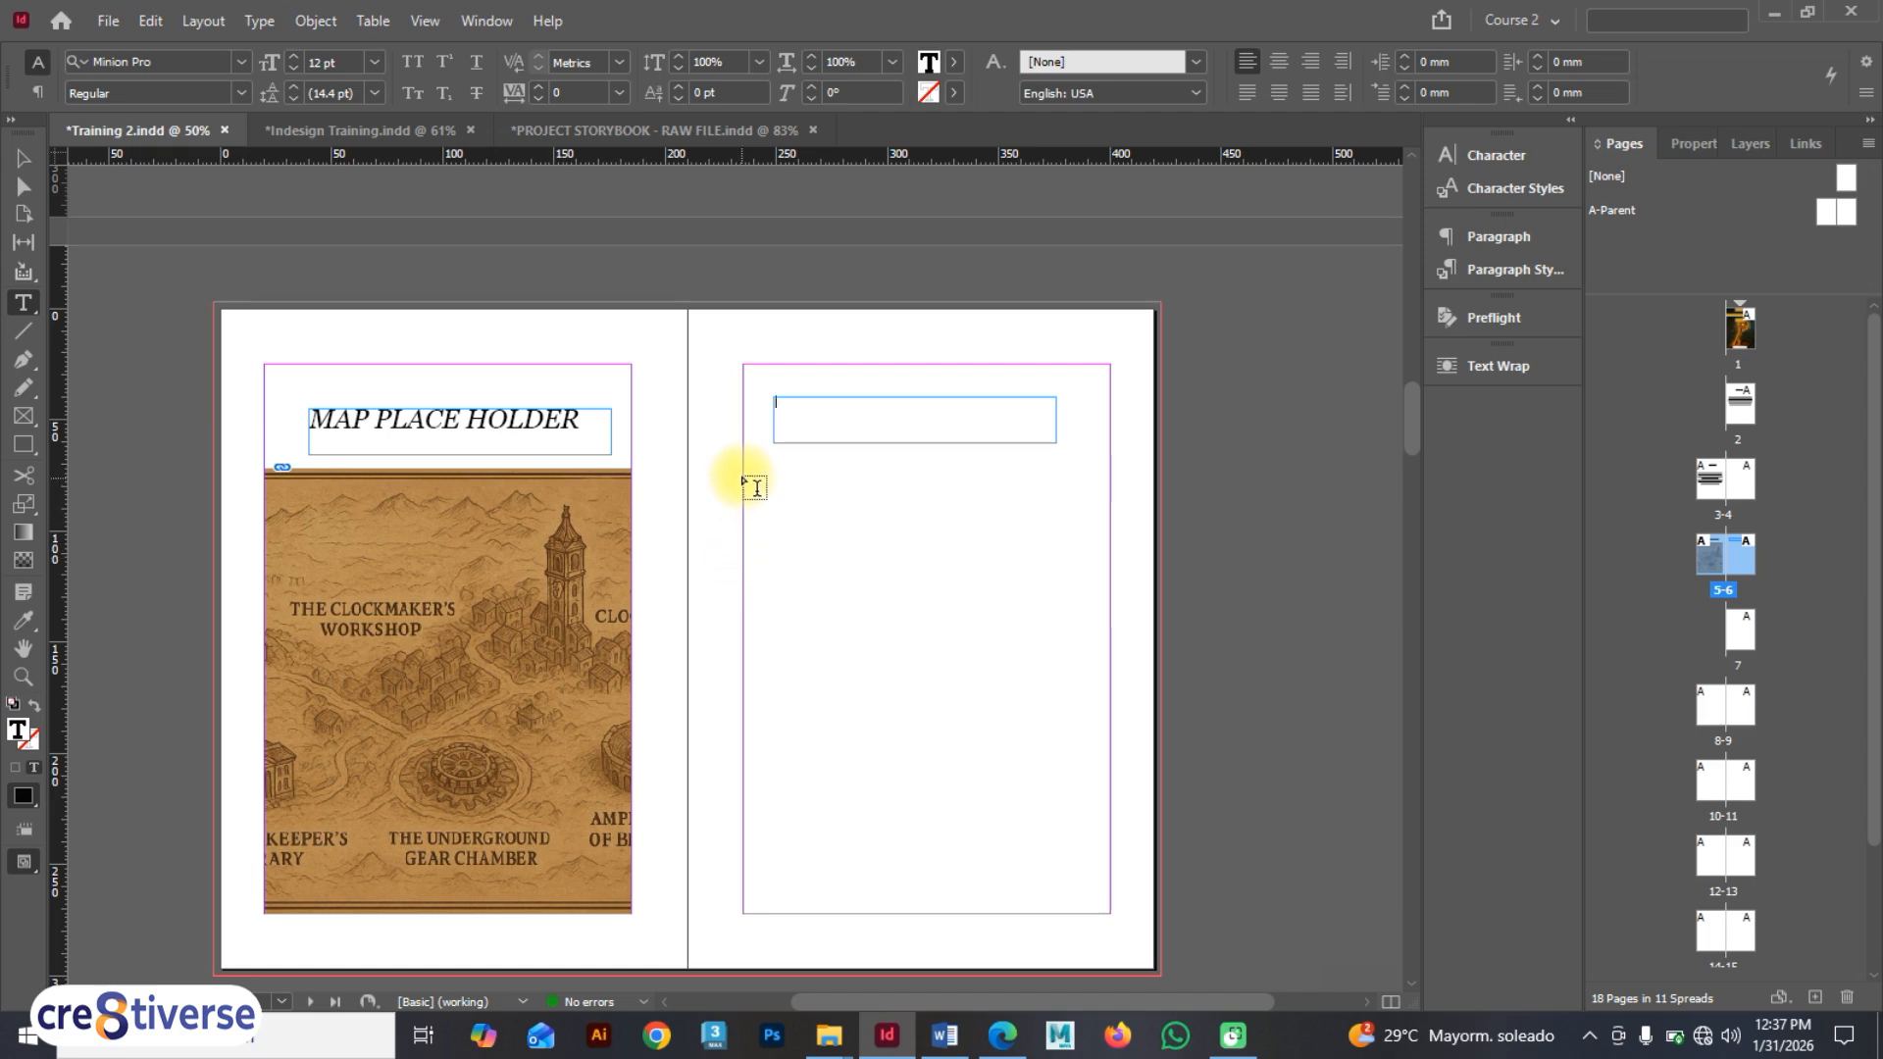
{"action": "left_click_drag", "start_coordinate": [742, 477], "coordinate": [1109, 914]}
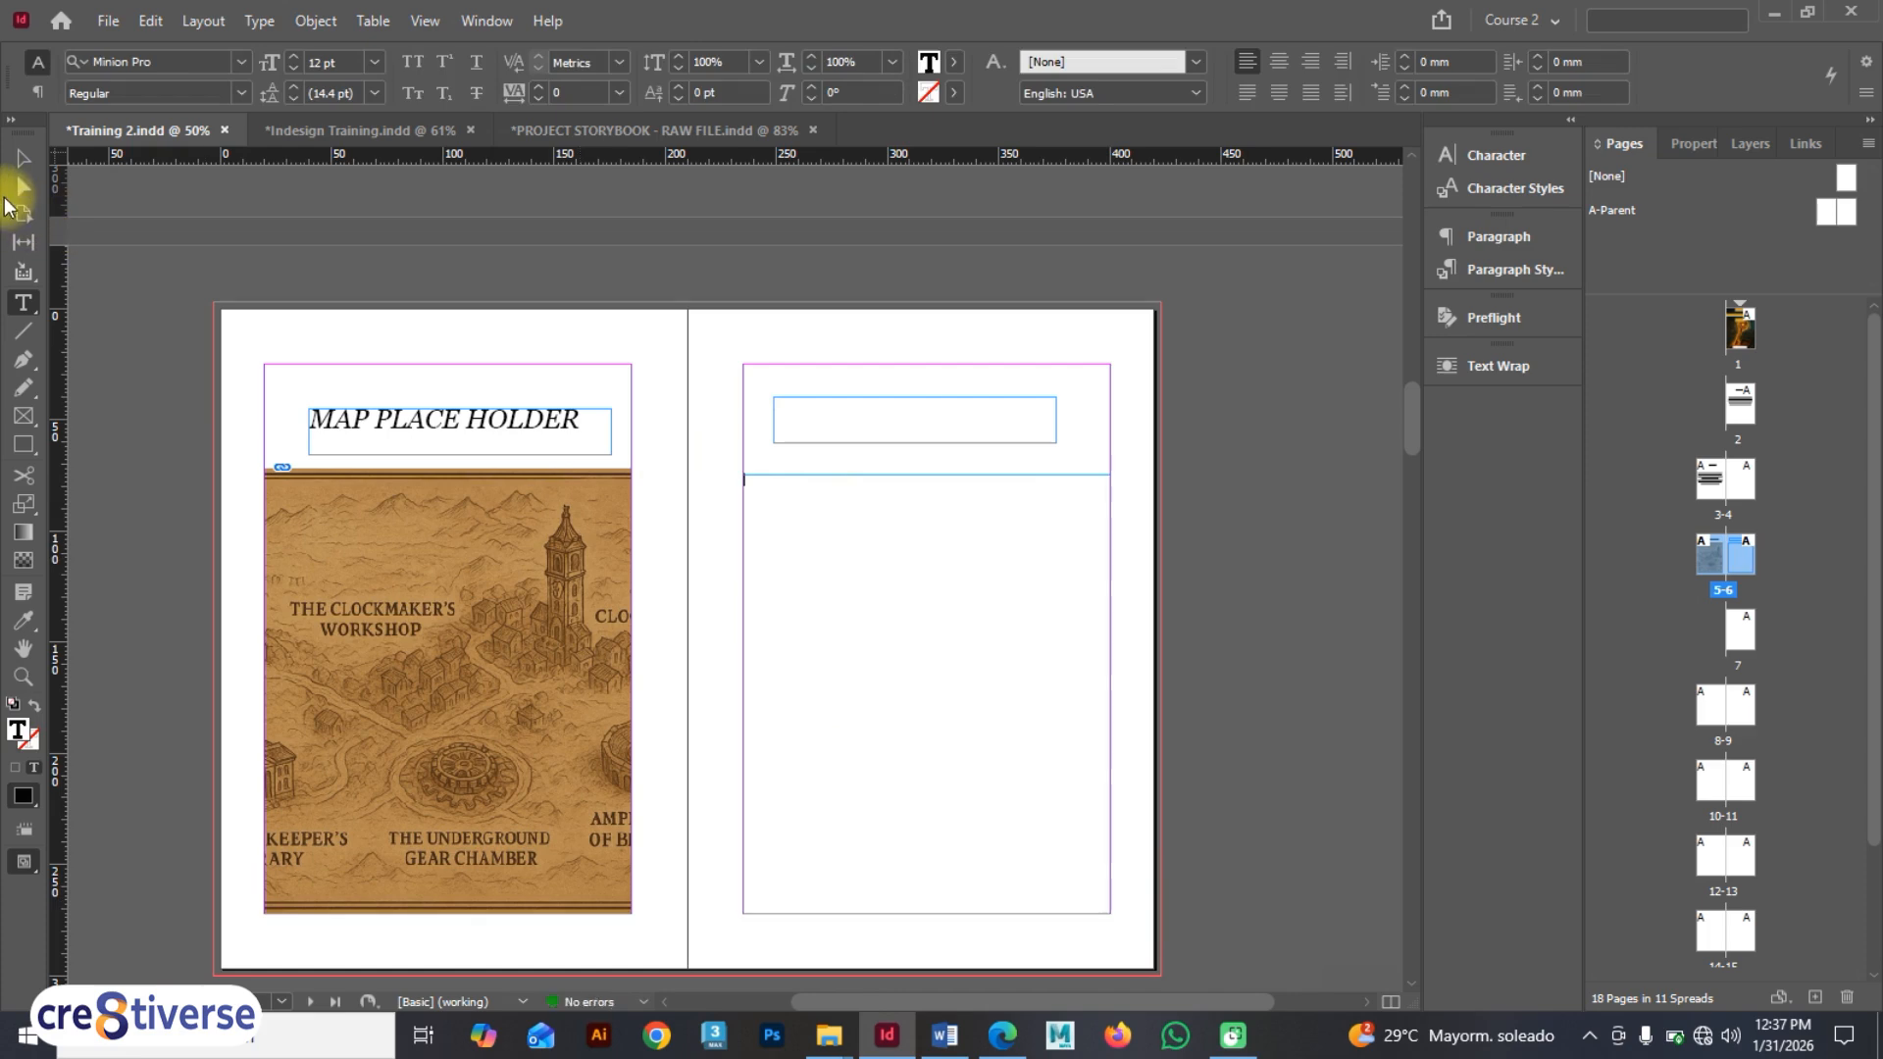
{"action": "left_click", "coordinate": [18, 160]}
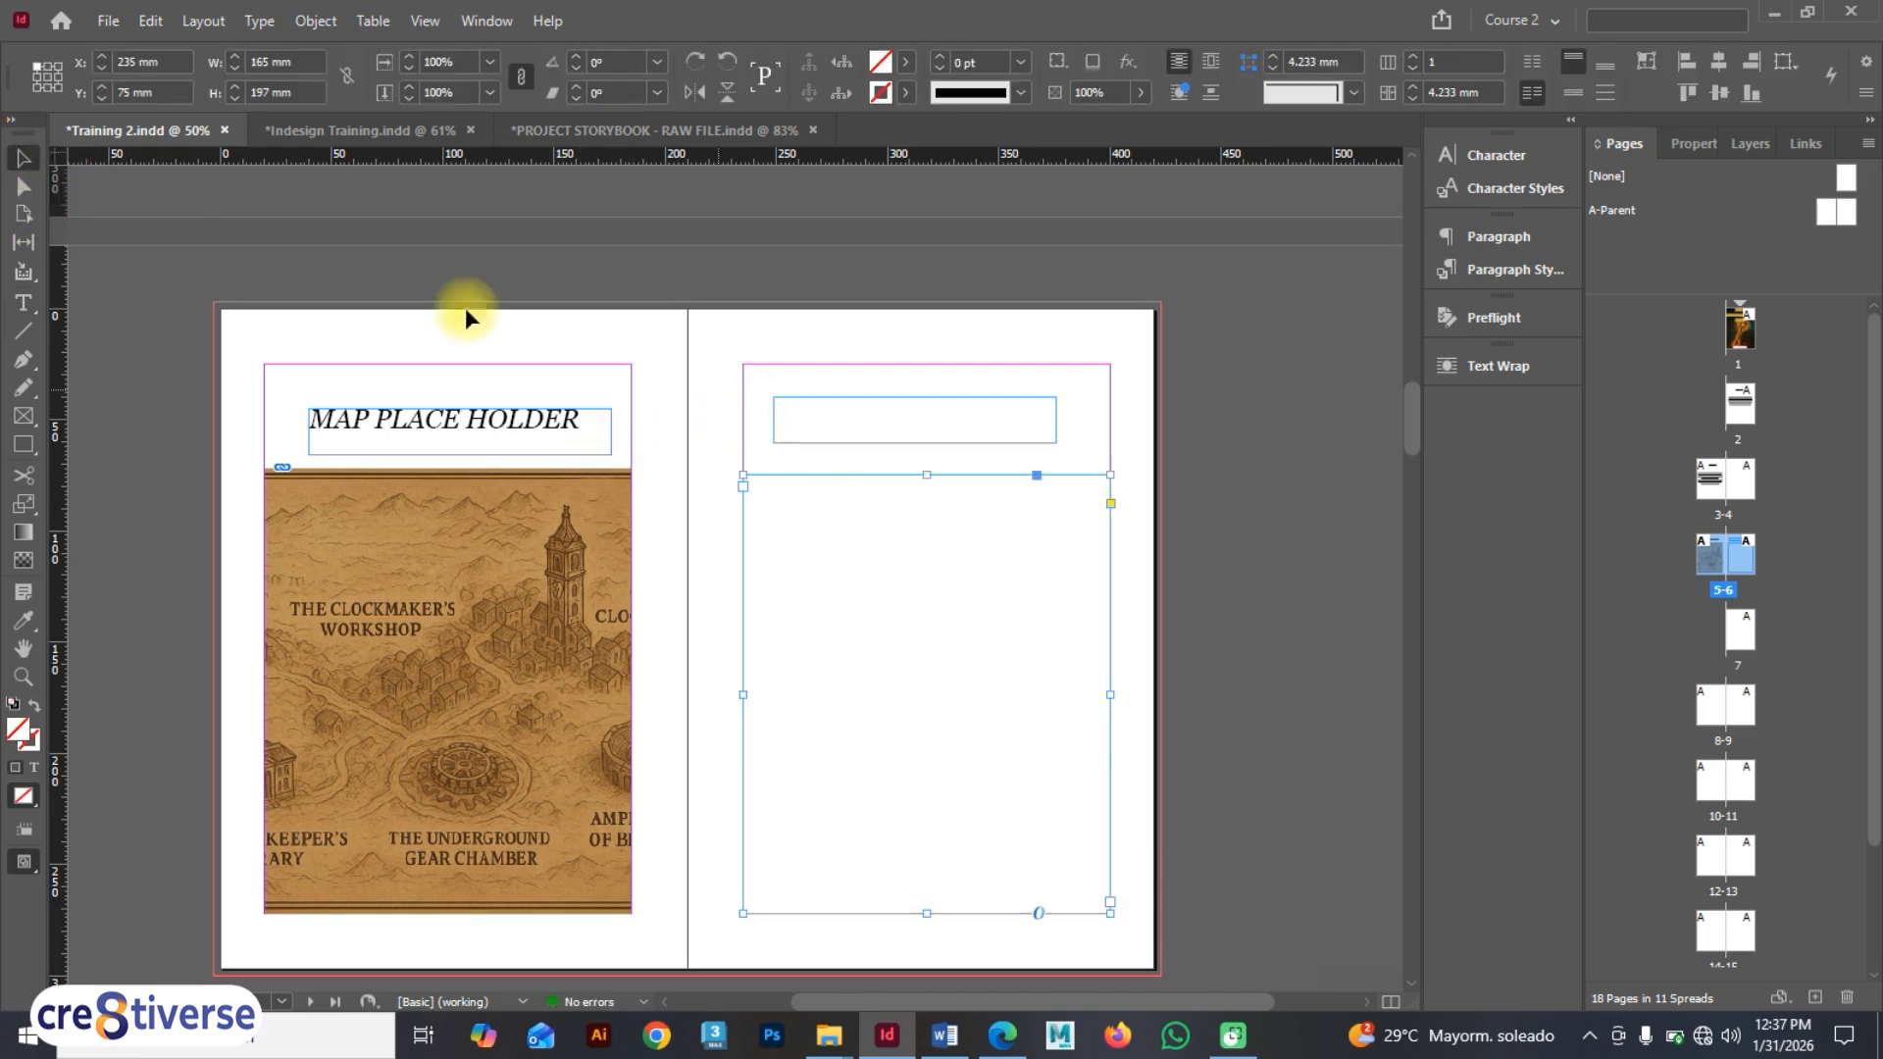
- Enter the title Prologue in page 6's upper text frame and apply the HEADING paragraph style to it
{"action": "left_click", "coordinate": [941, 403]}
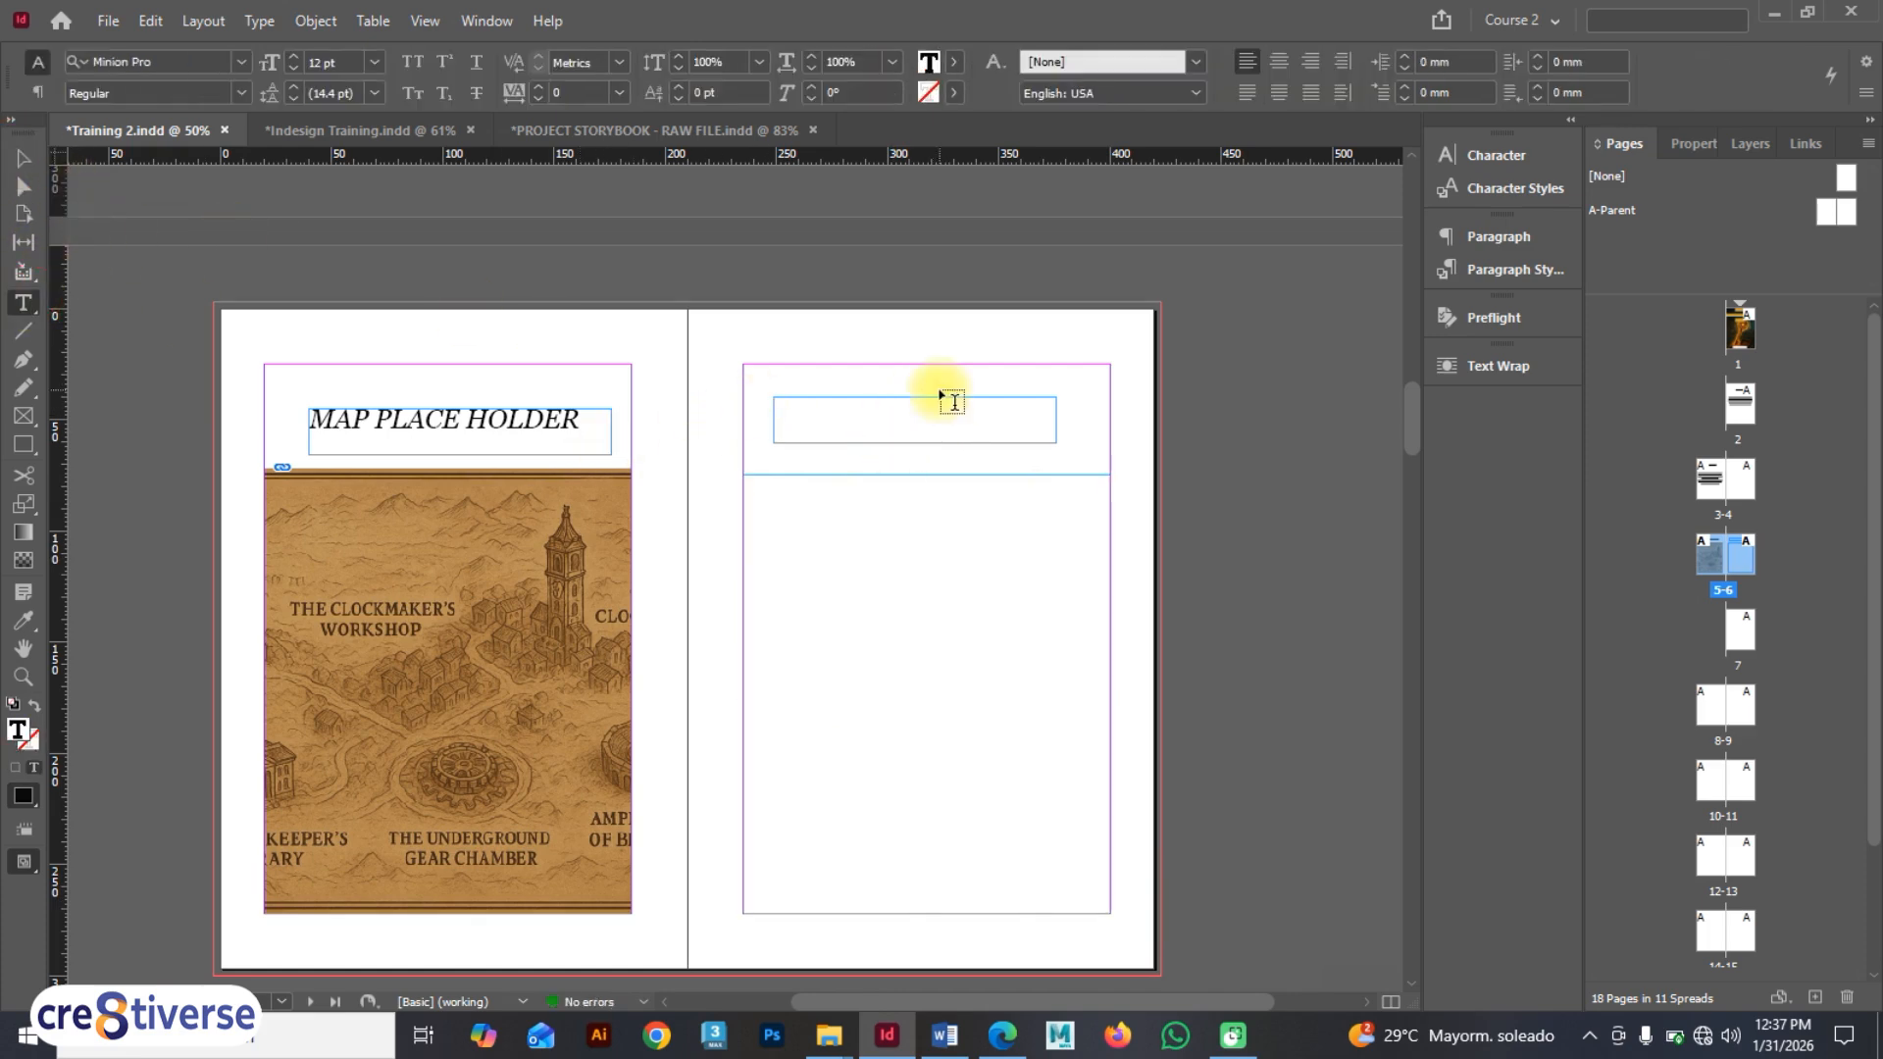
{"action": "type", "text": "Prologue"}
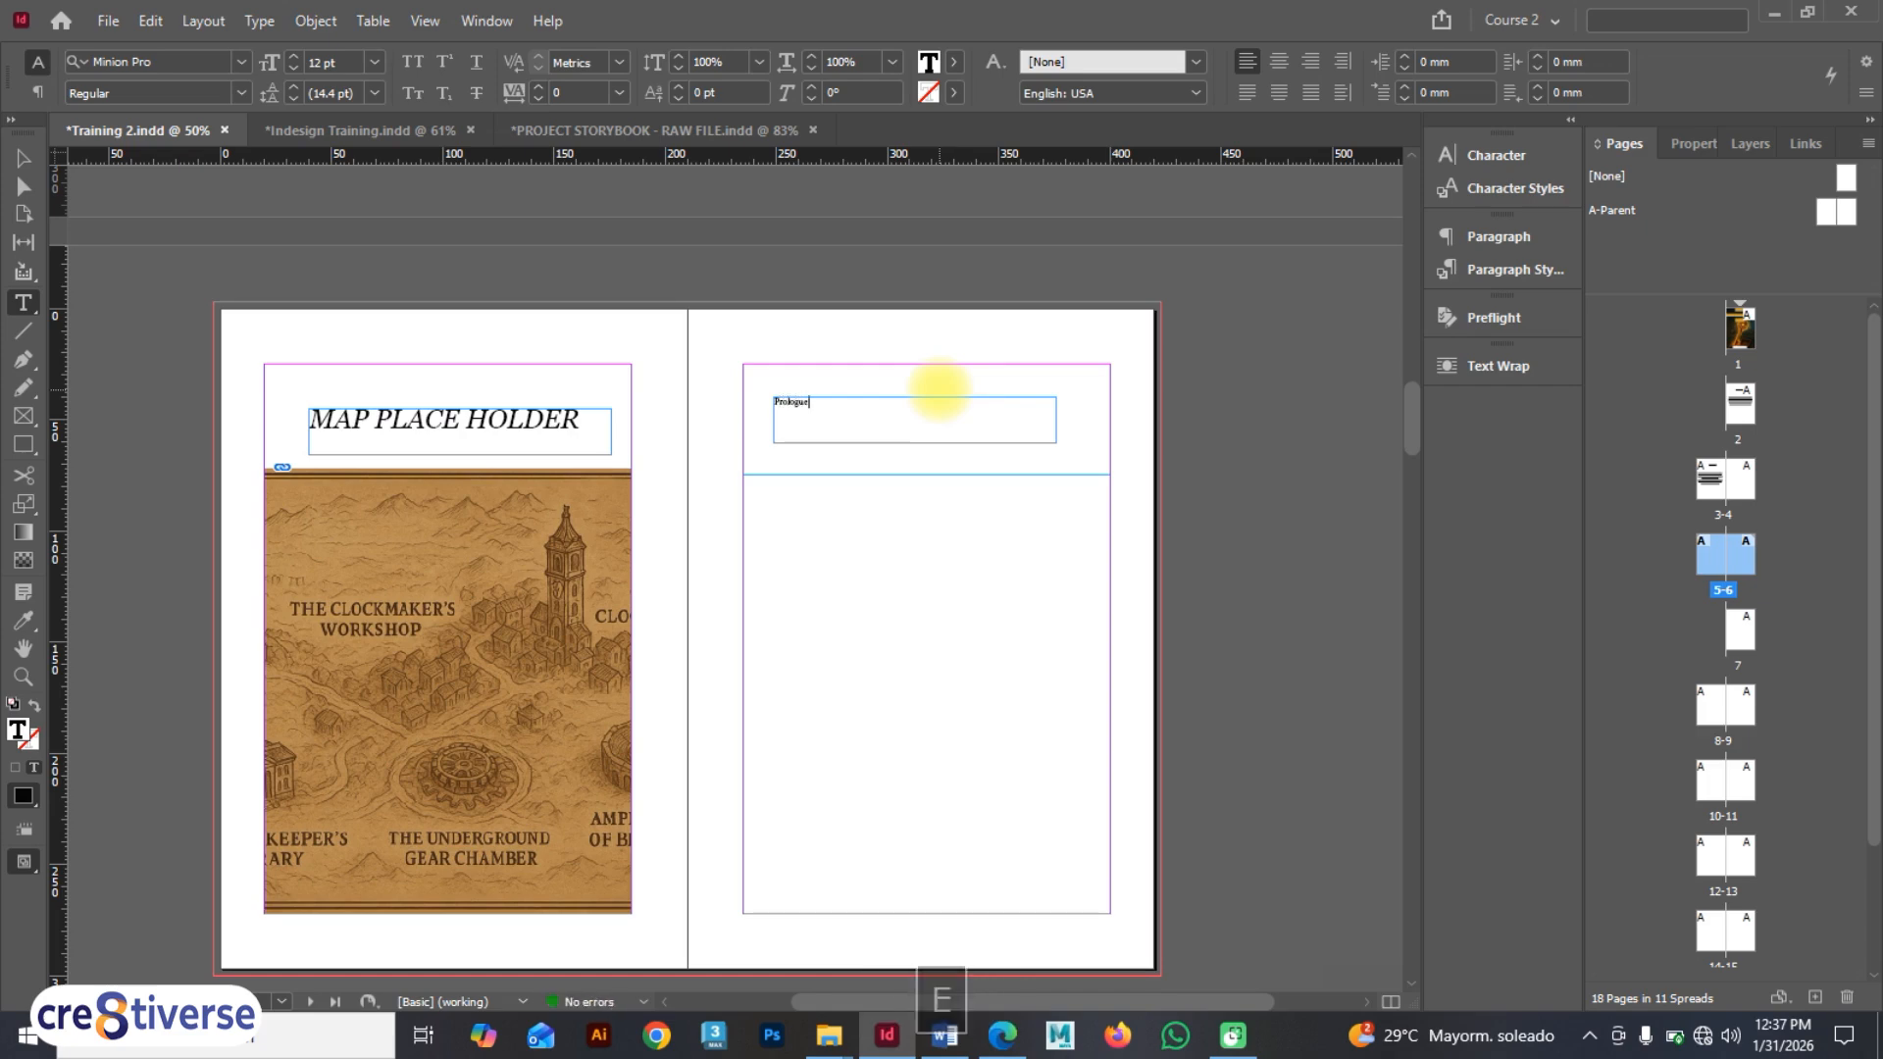
{"action": "left_click", "coordinate": [23, 157]}
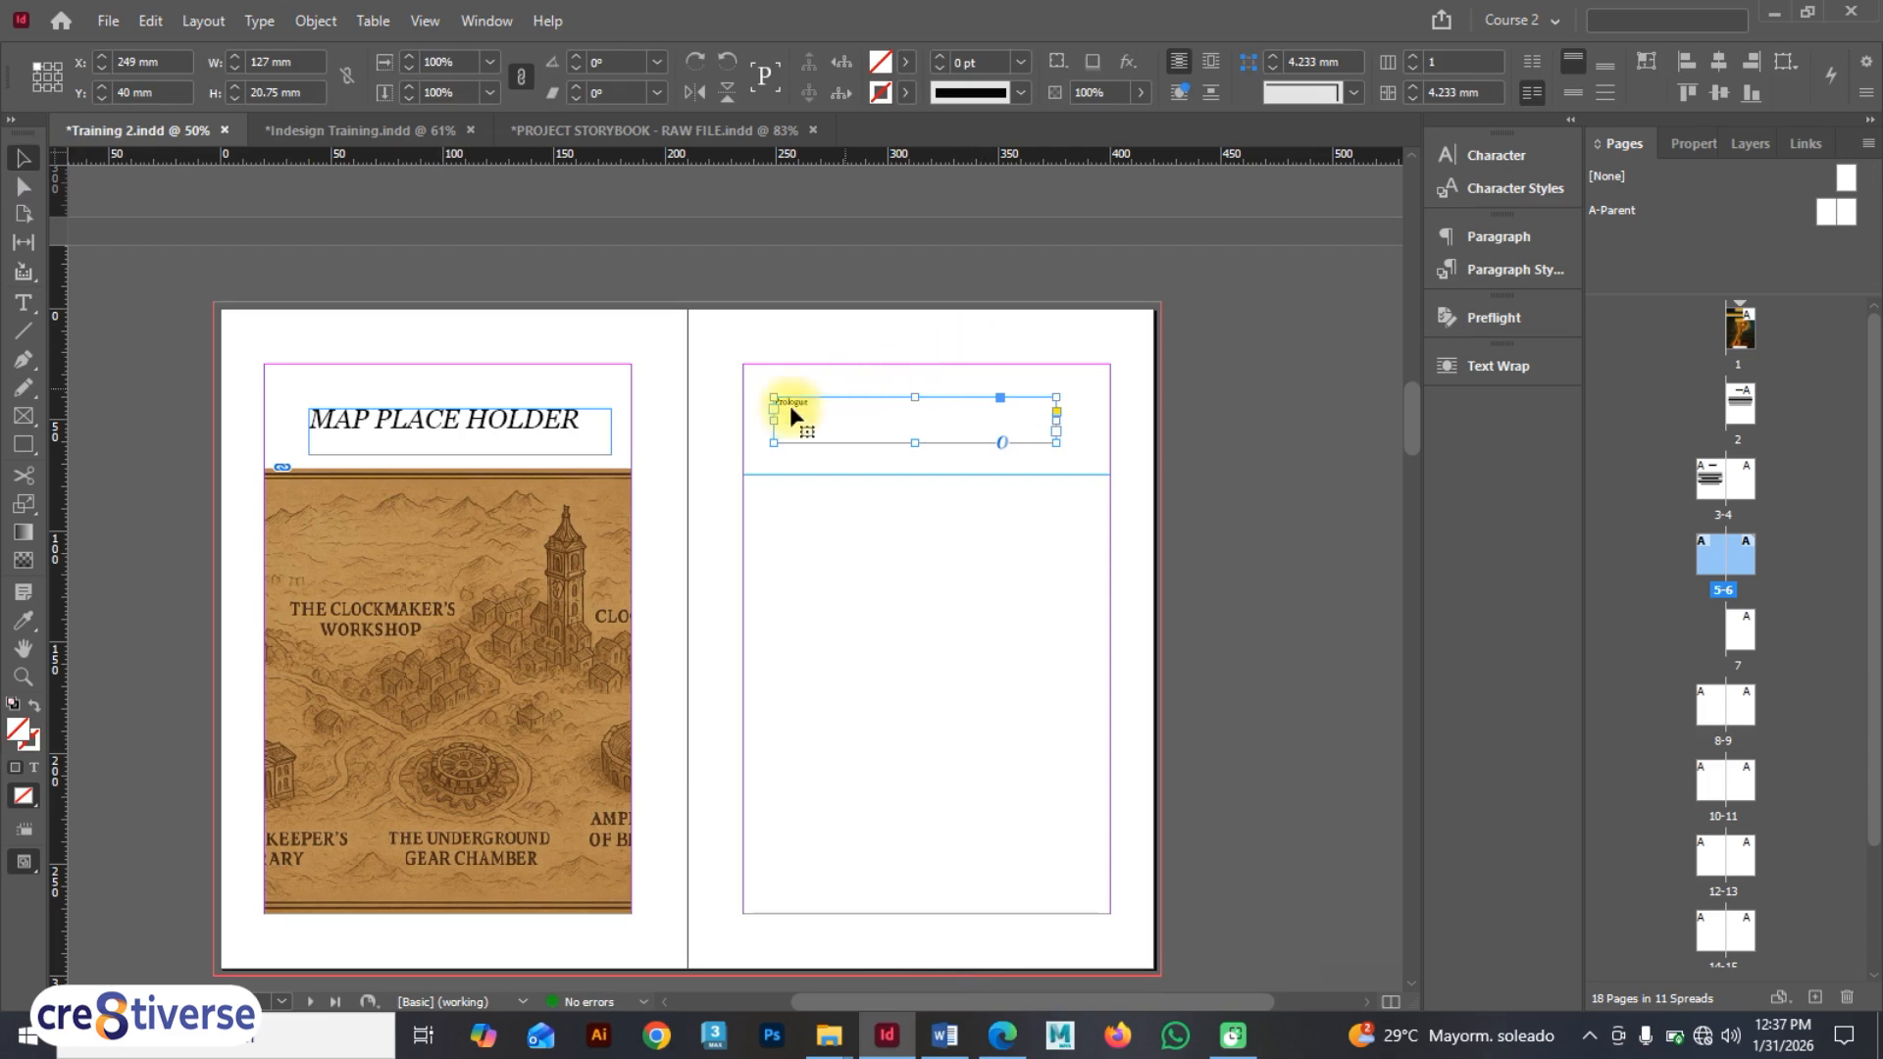
{"action": "left_click", "coordinate": [1515, 272]}
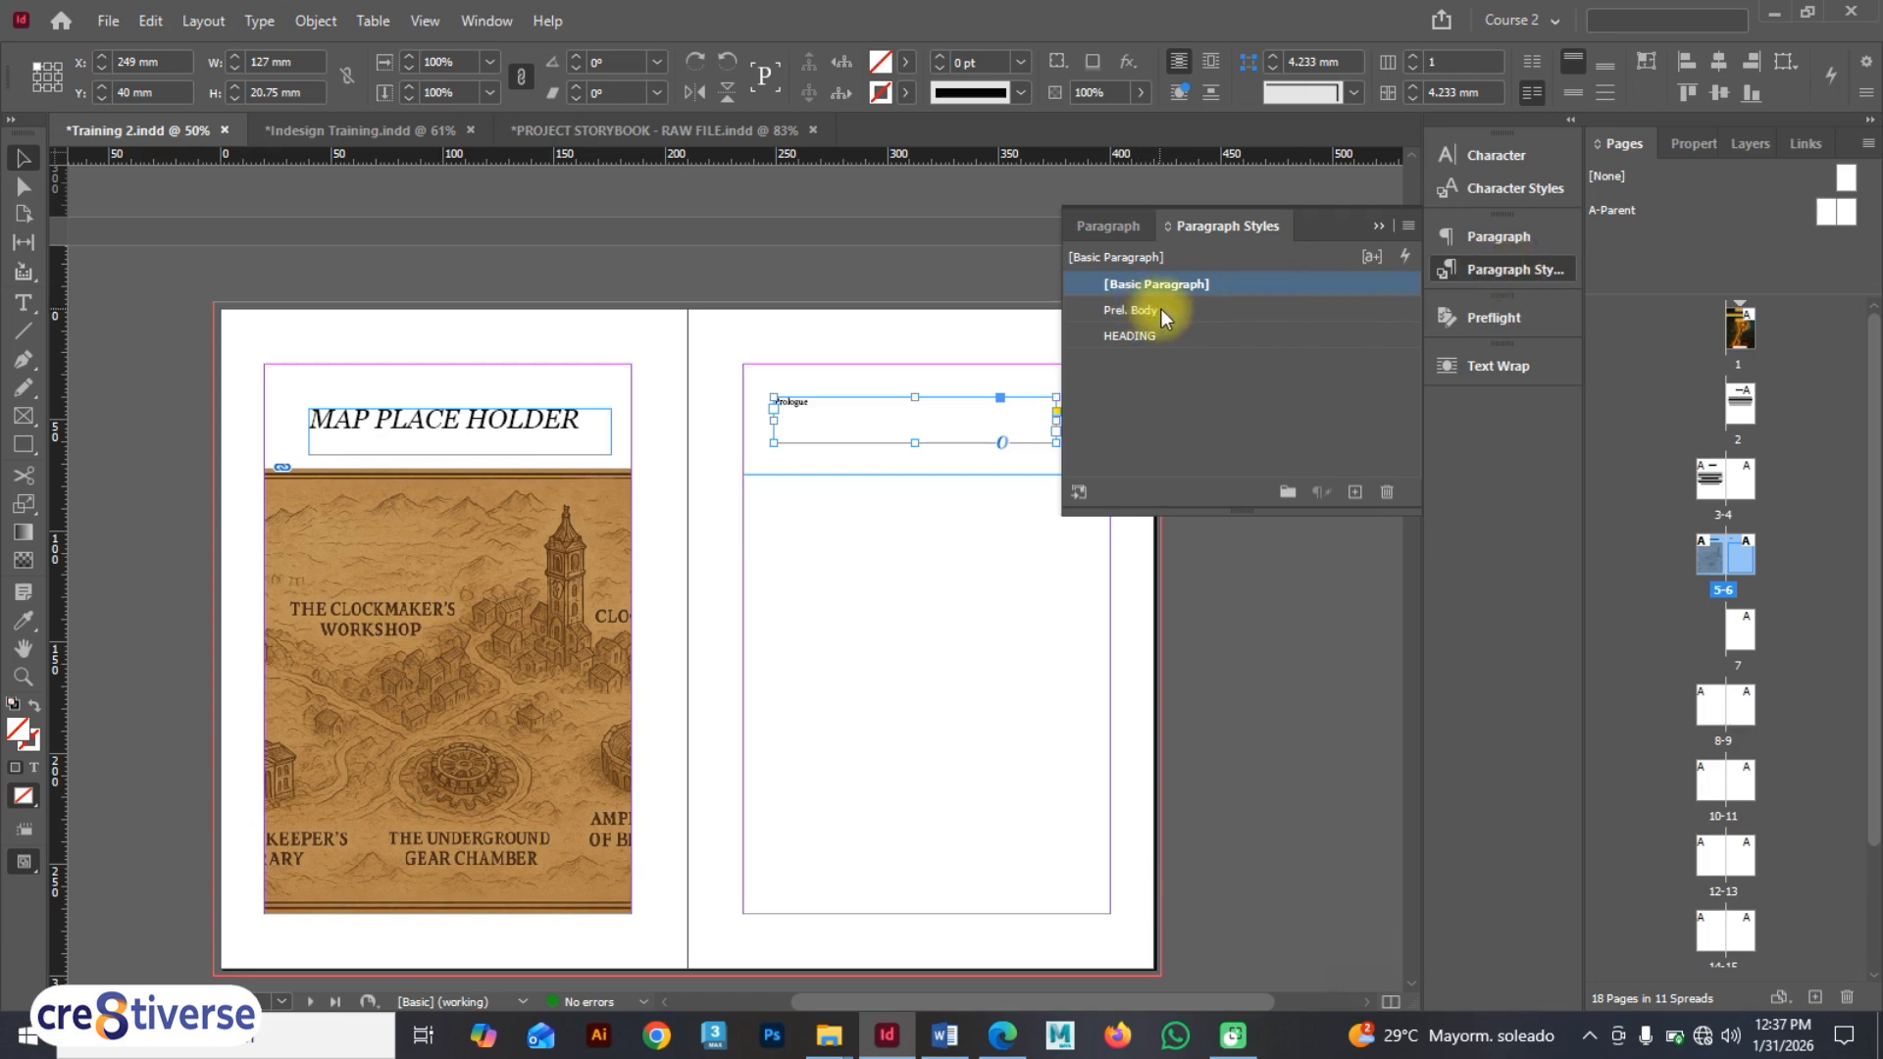
{"action": "left_click", "coordinate": [1168, 331]}
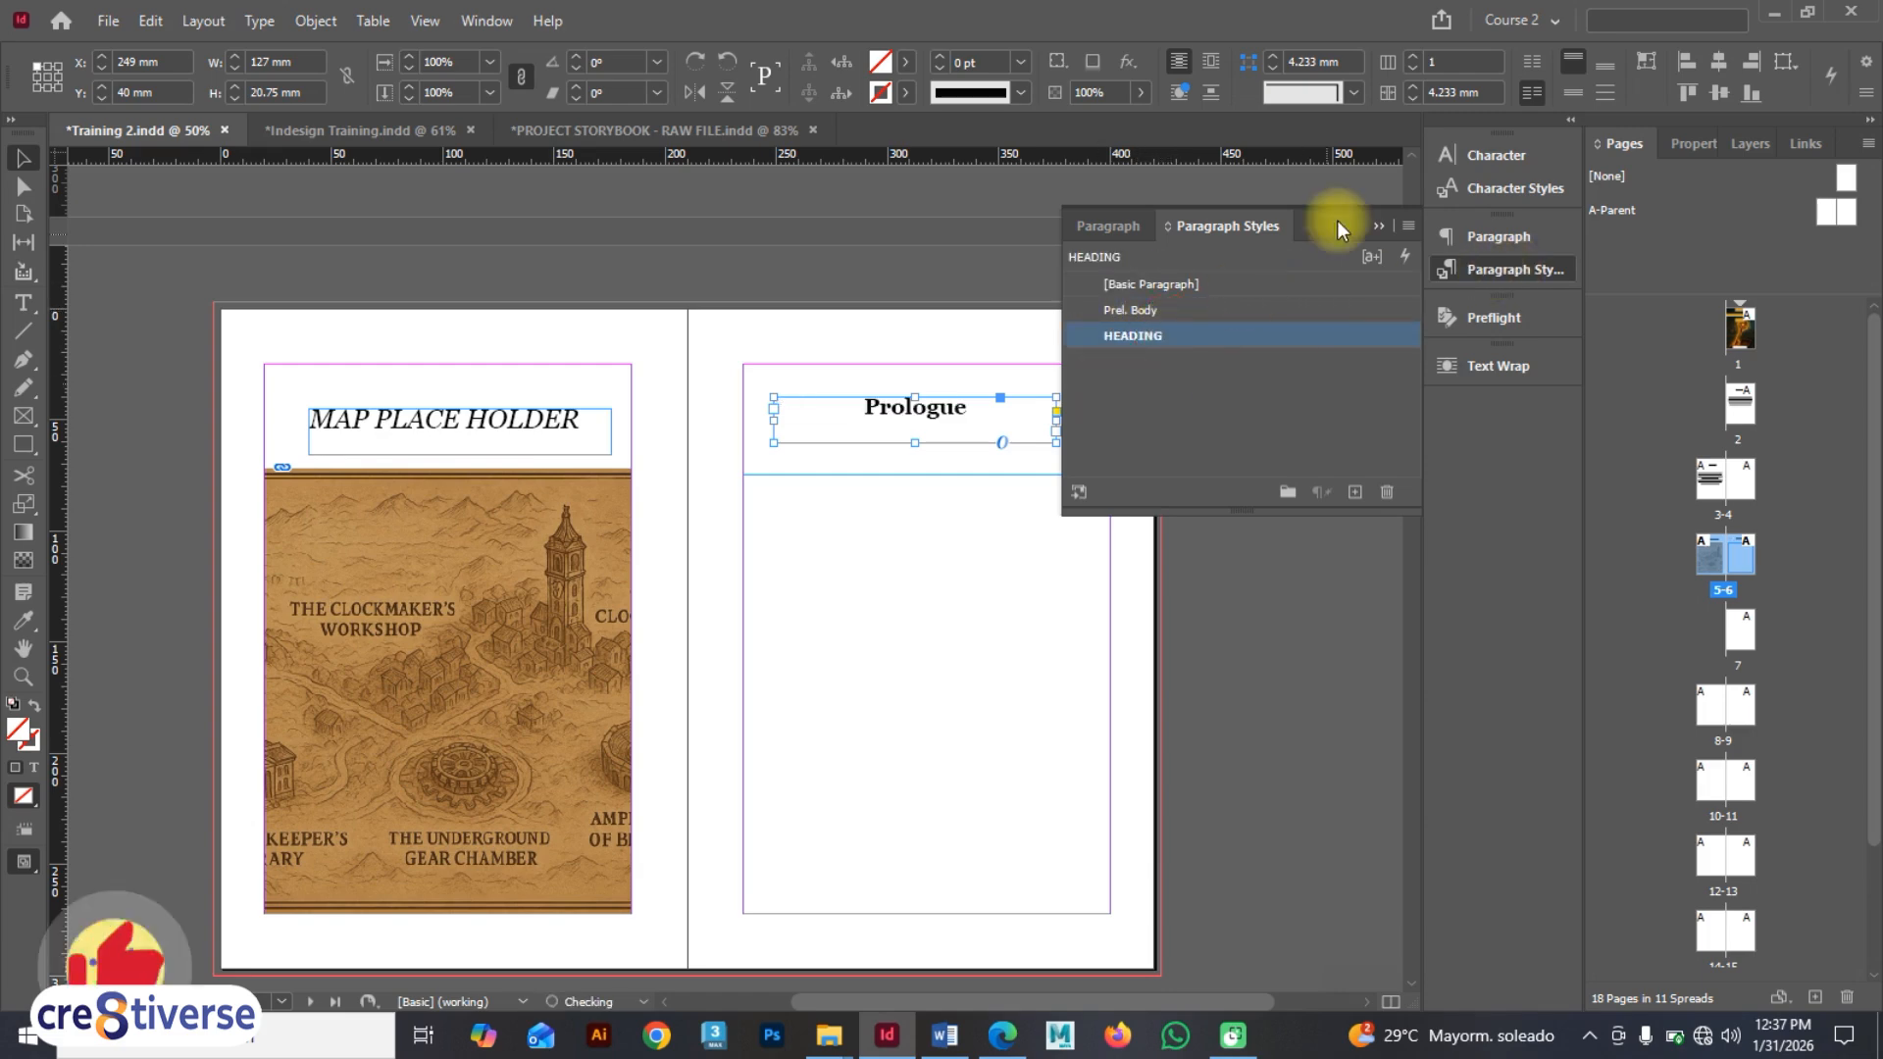
{"action": "left_click", "coordinate": [1380, 231]}
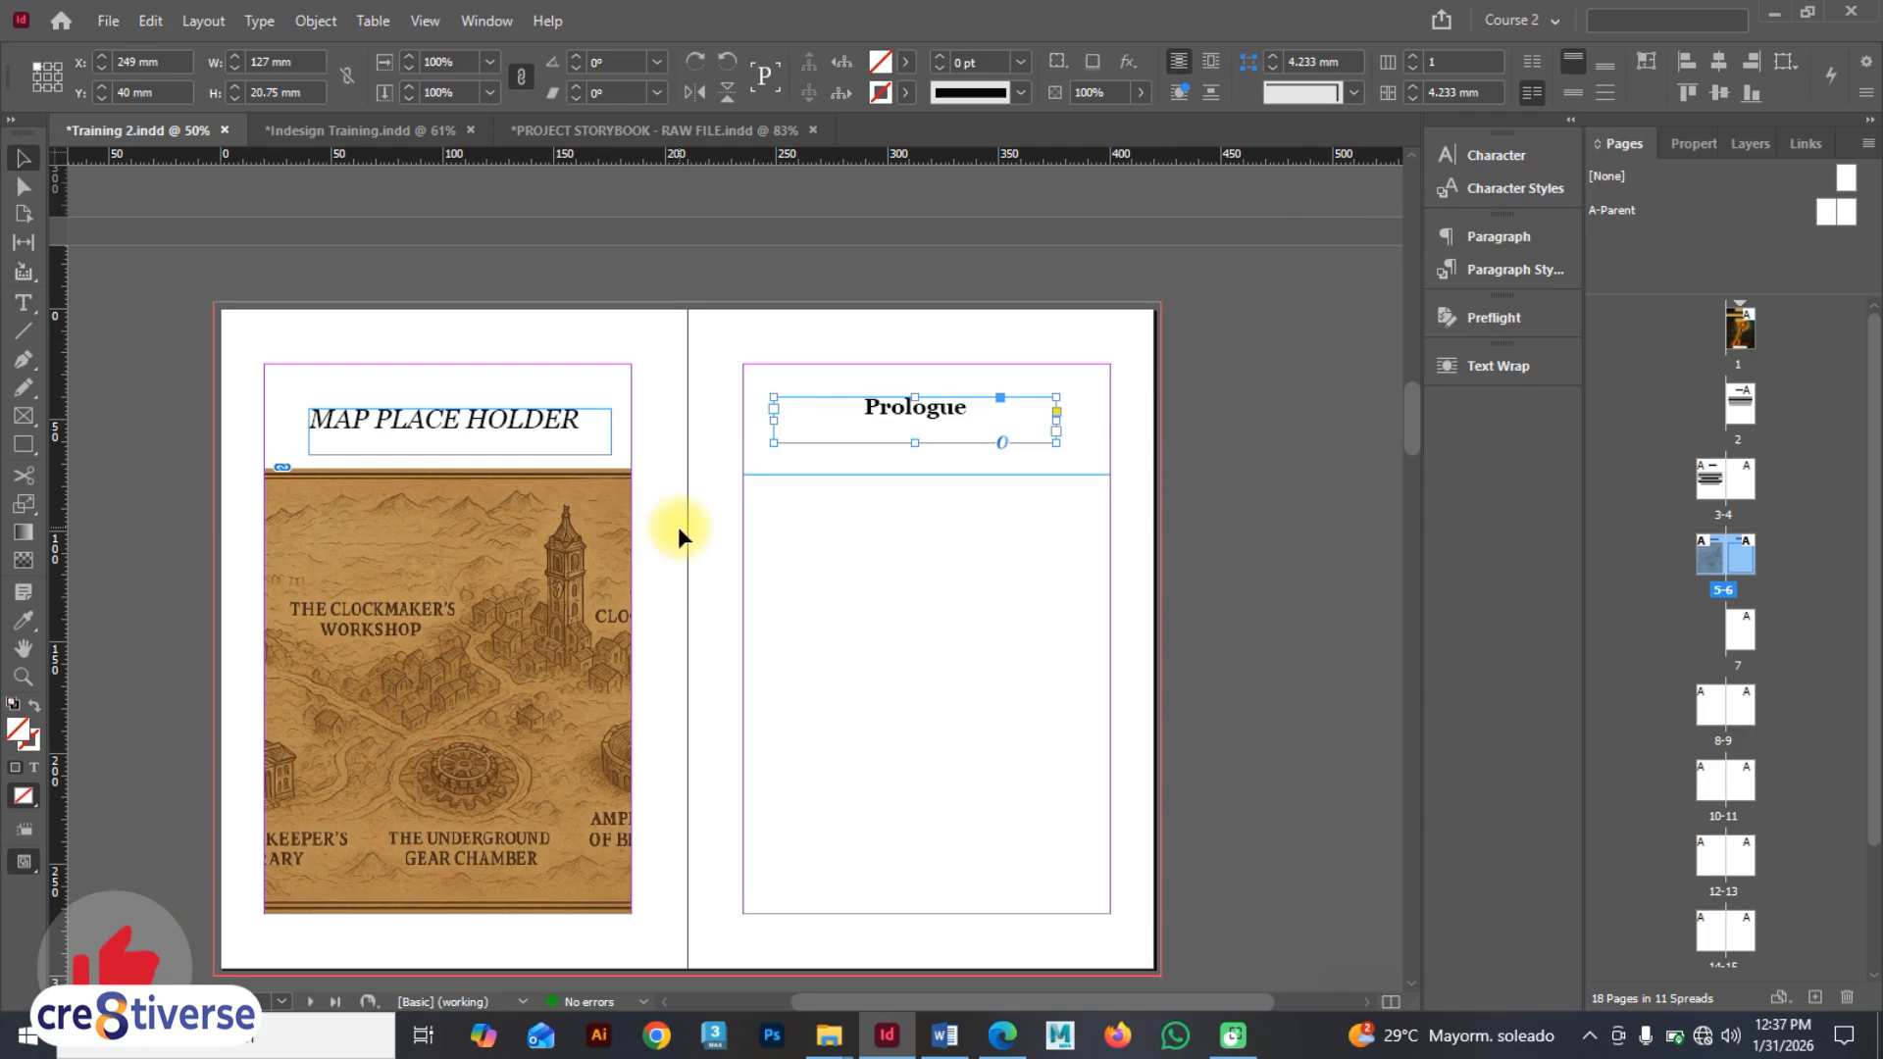
- Switch to the Clock Master Design Brief document in Word and copy the Prologue's body paragraphs, from "The city was never silent" to "And the game began."
{"action": "key", "text": "alt+Tab"}
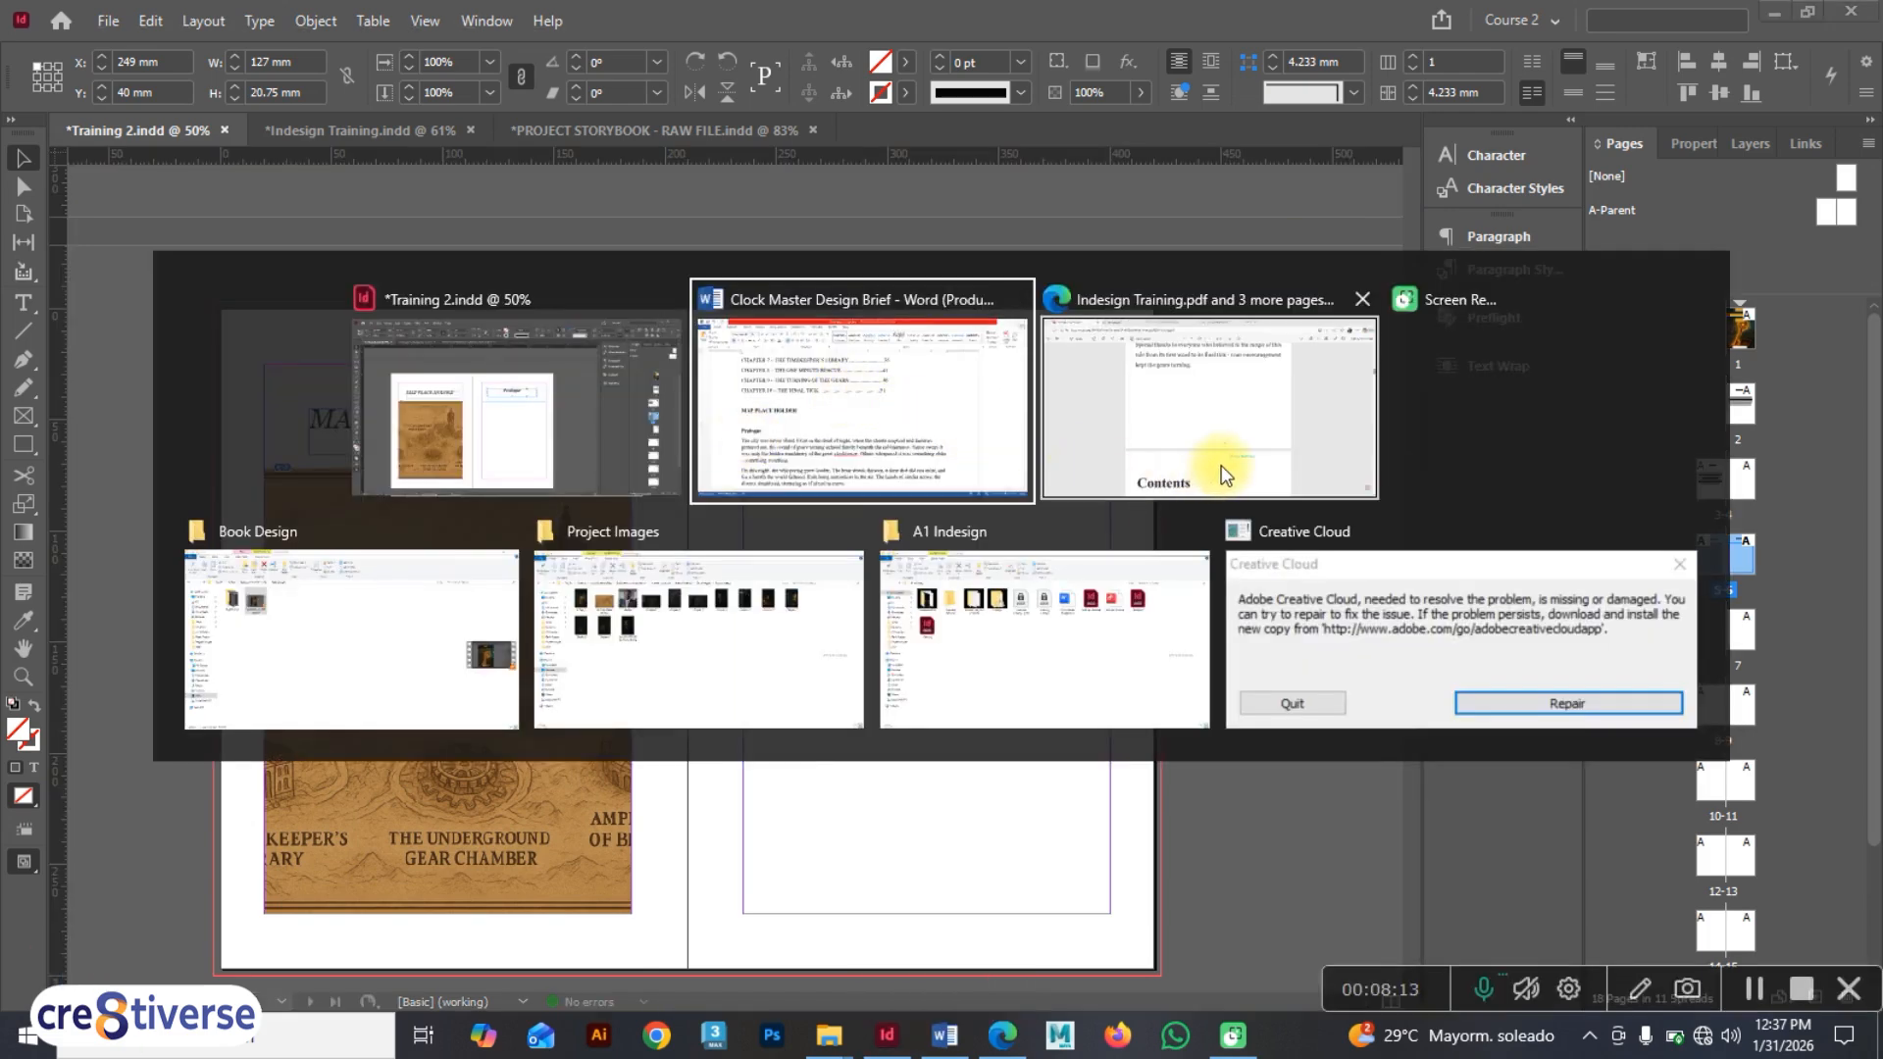
{"action": "left_click", "coordinate": [1149, 431]}
{"action": "key", "text": "alt+Tab"}
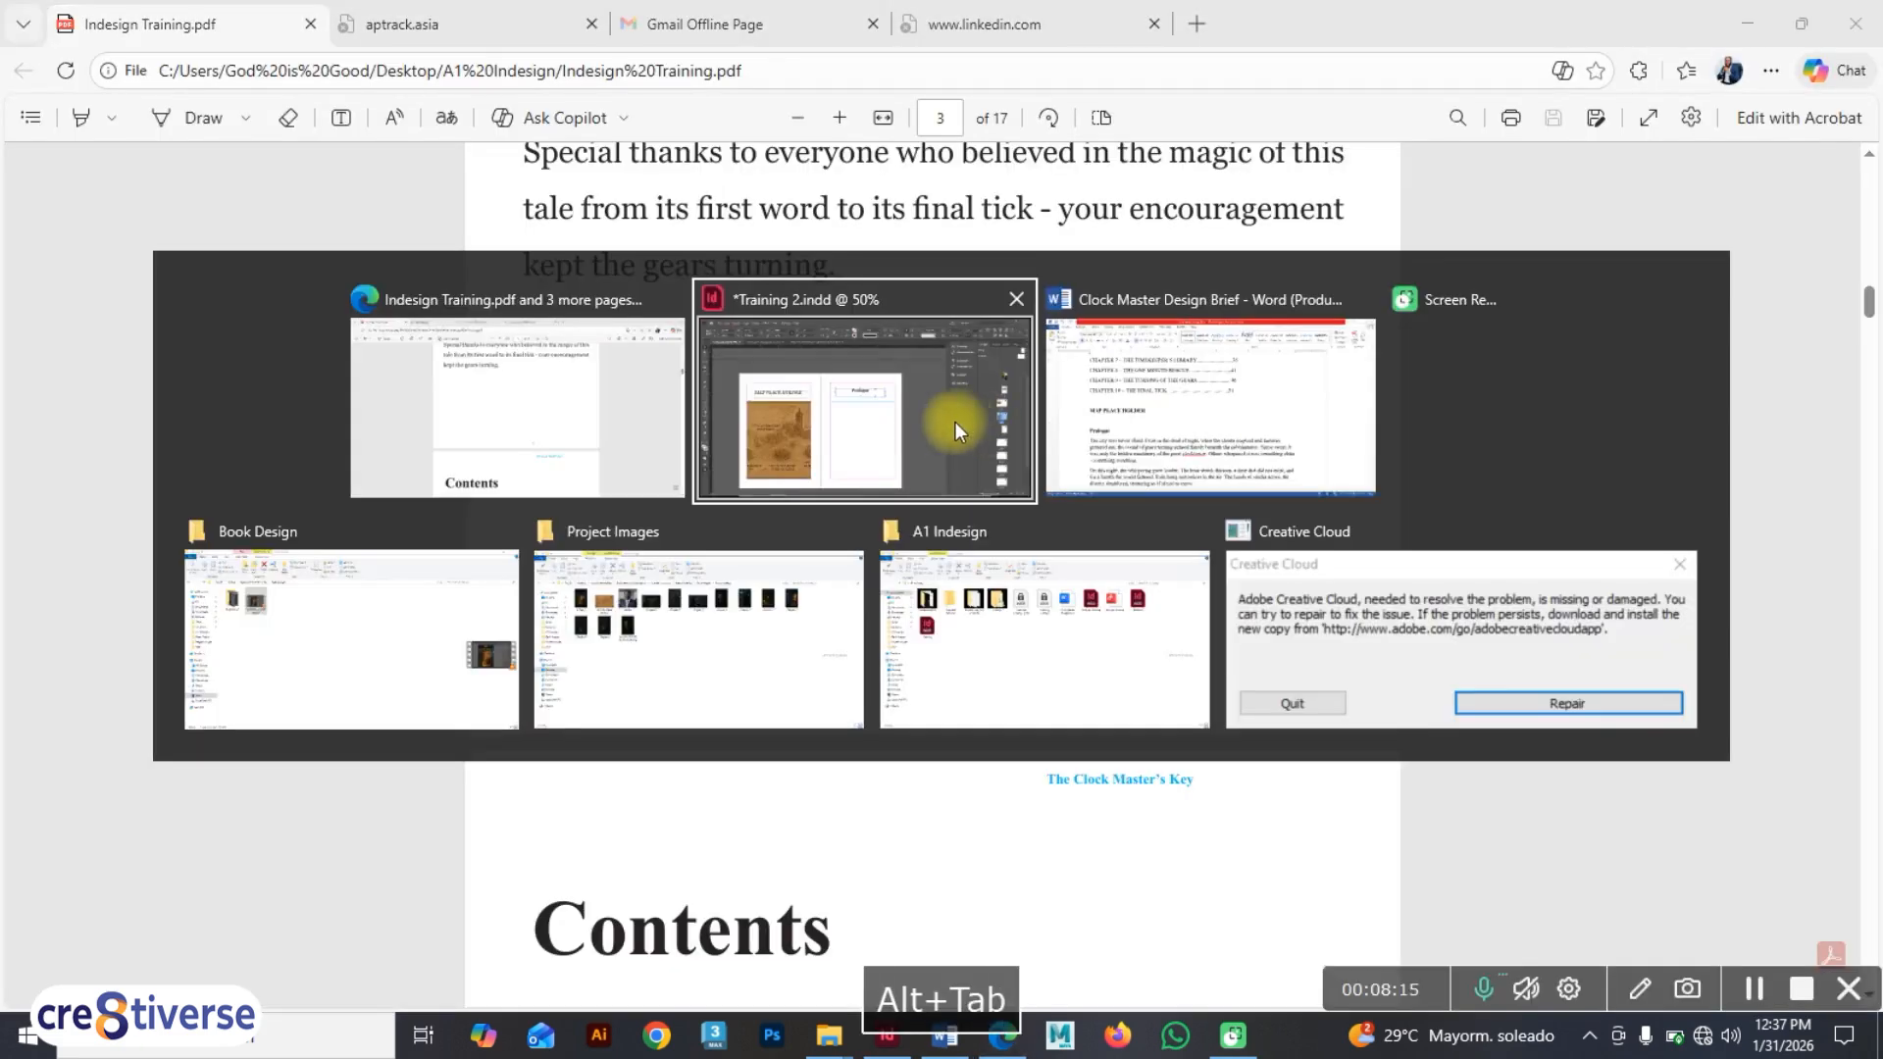
{"action": "key", "text": "alt+Tab"}
{"action": "scroll", "coordinate": [686, 614], "scroll_direction": "down", "scroll_amount": 4}
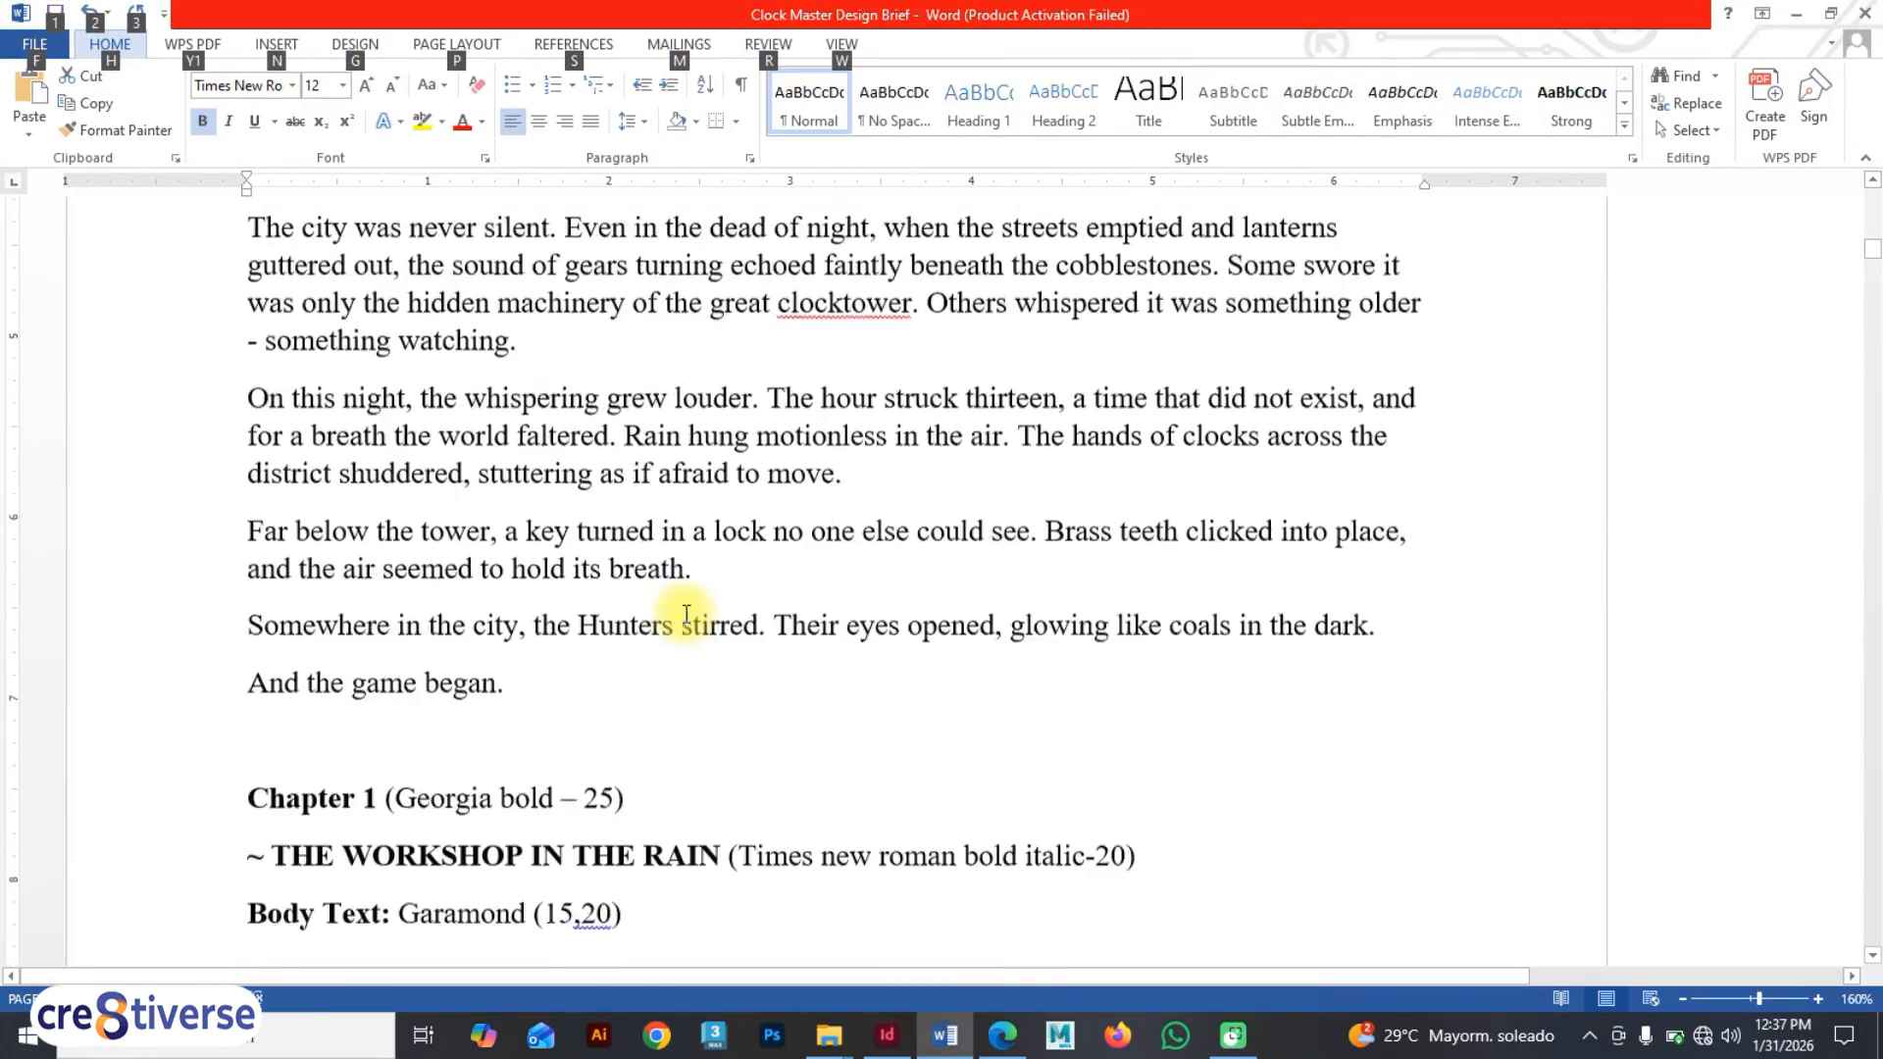
{"action": "scroll", "coordinate": [685, 614], "scroll_direction": "up", "scroll_amount": 1}
{"action": "left_click_drag", "start_coordinate": [517, 703], "coordinate": [253, 262]}
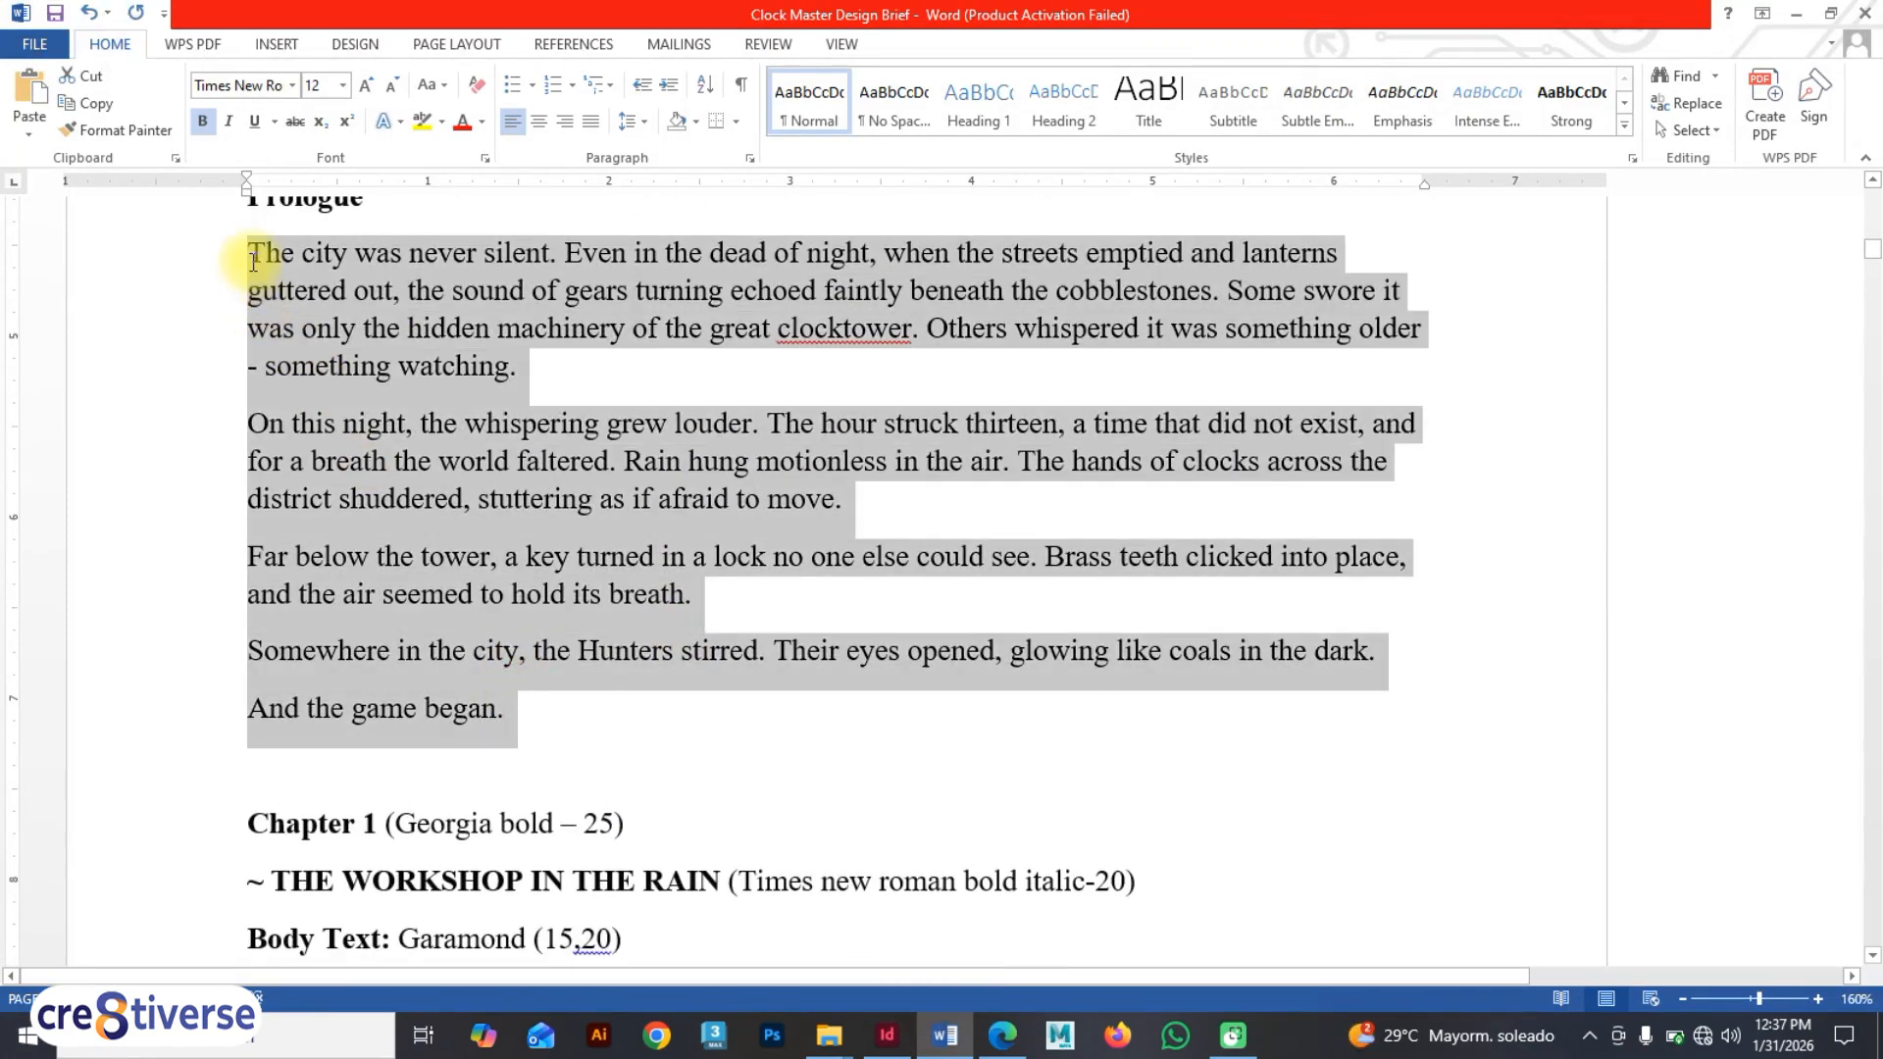
{"action": "key", "text": "ctrl+c"}
- Return to Training 2.indd in InDesign and paste the copied Prologue paragraphs into the body text frame on page 6
{"action": "key", "text": "alt+Tab"}
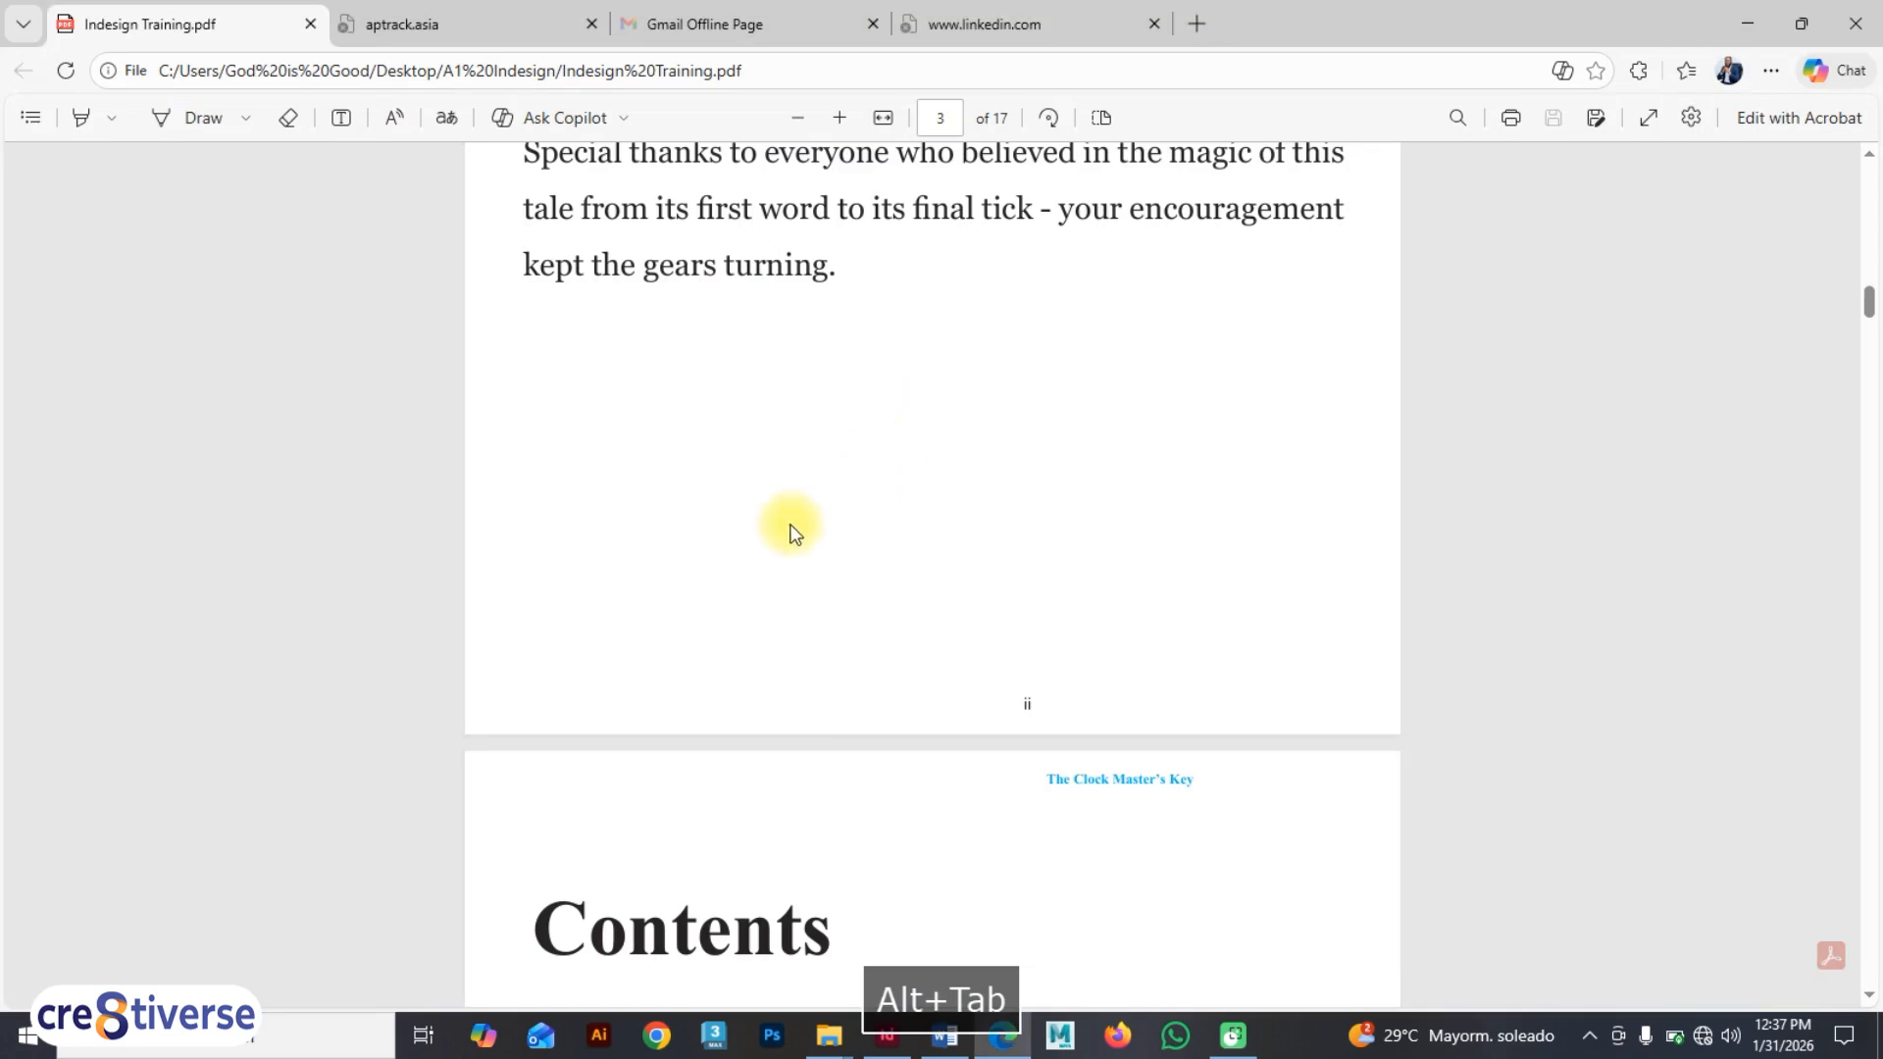
{"action": "key", "text": "alt+Tab"}
{"action": "left_click", "coordinate": [1116, 410]}
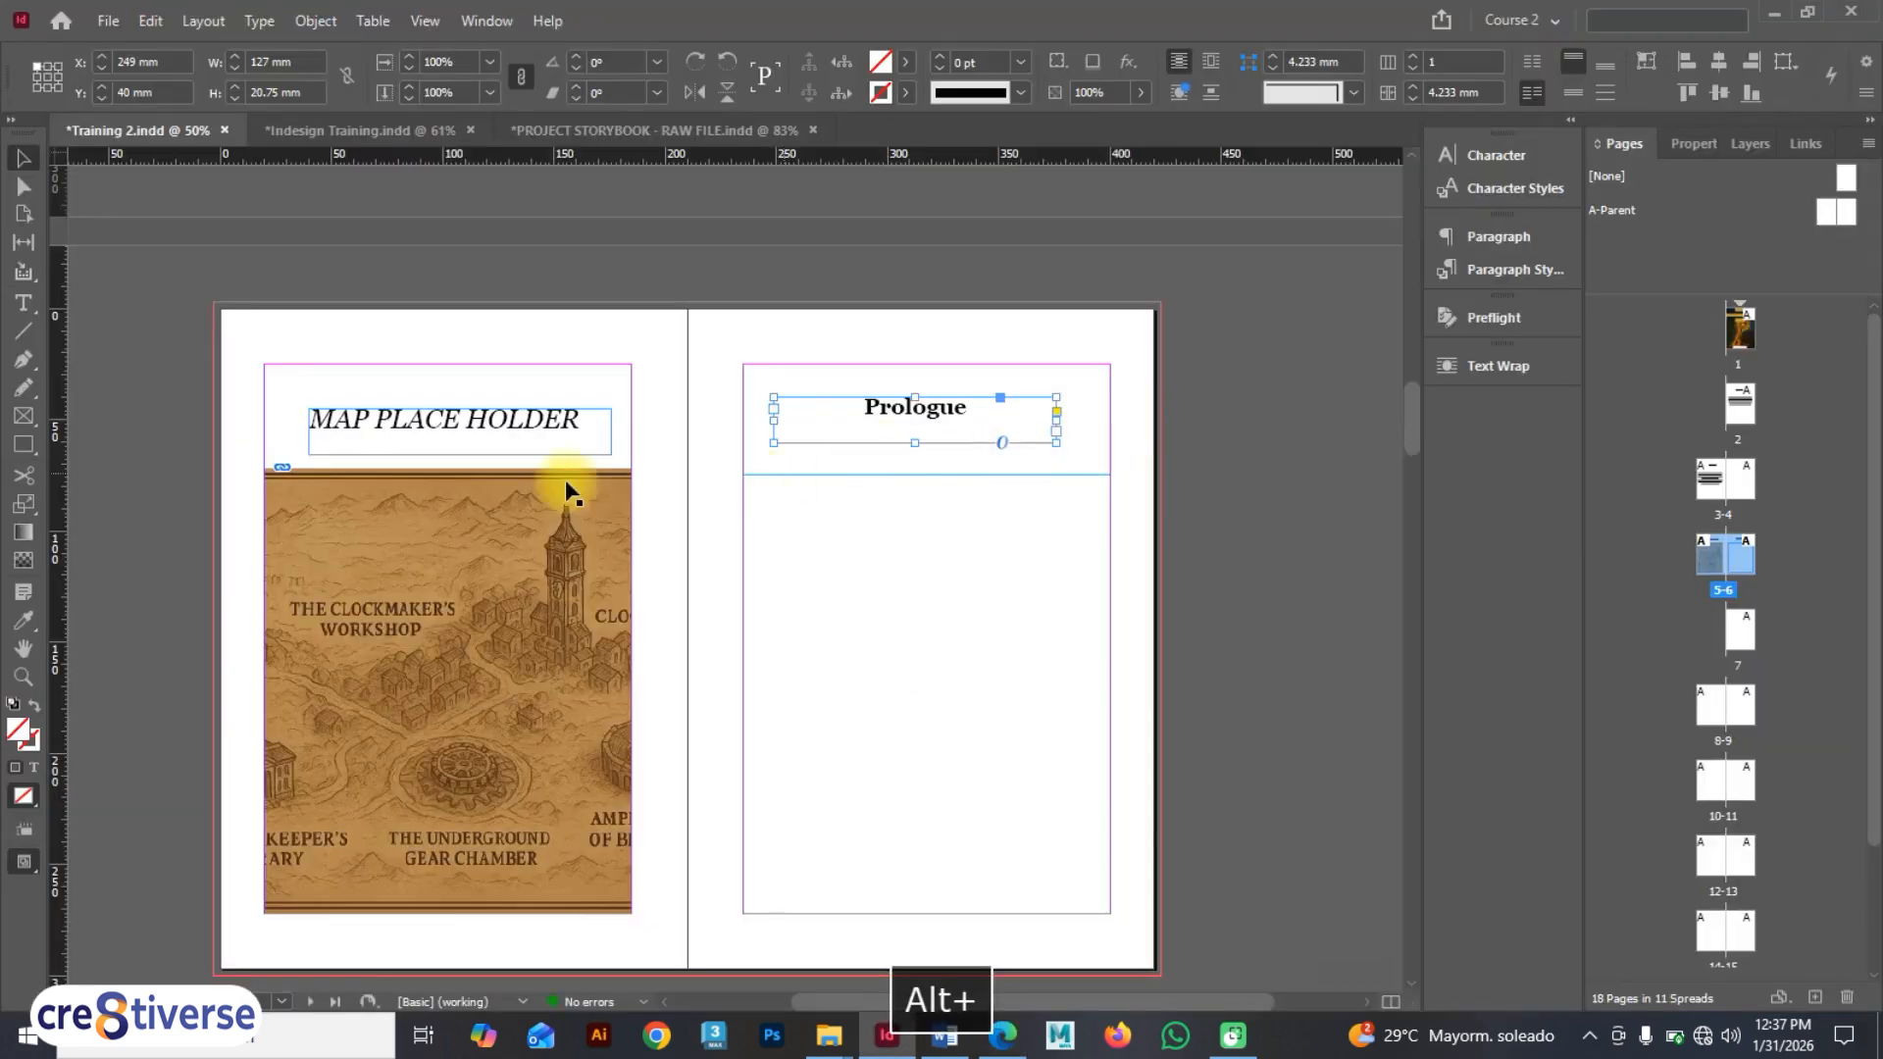
{"action": "left_click", "coordinate": [23, 303]}
{"action": "left_click", "coordinate": [773, 521]}
{"action": "key", "text": "ctrl+v"}
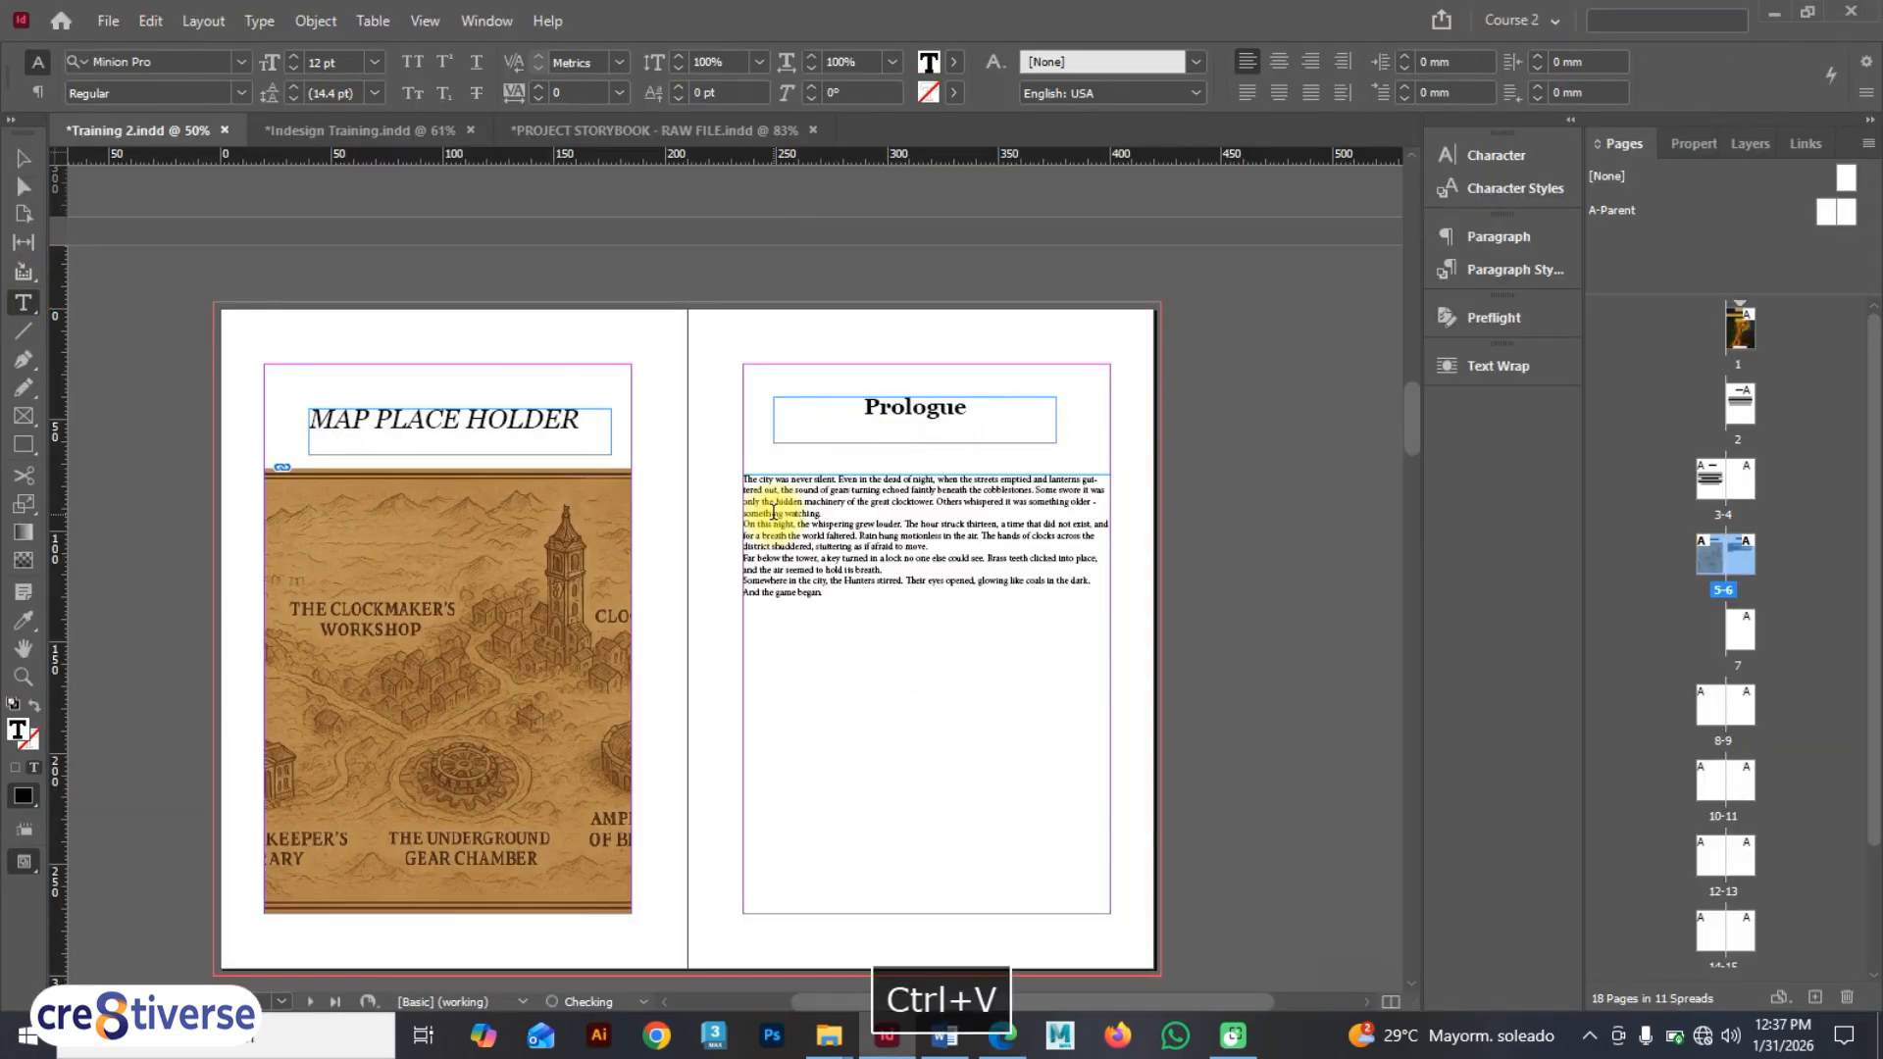
- Apply the Prel. Body paragraph style to the Prologue body text frame on page 6
{"action": "left_click", "coordinate": [21, 158]}
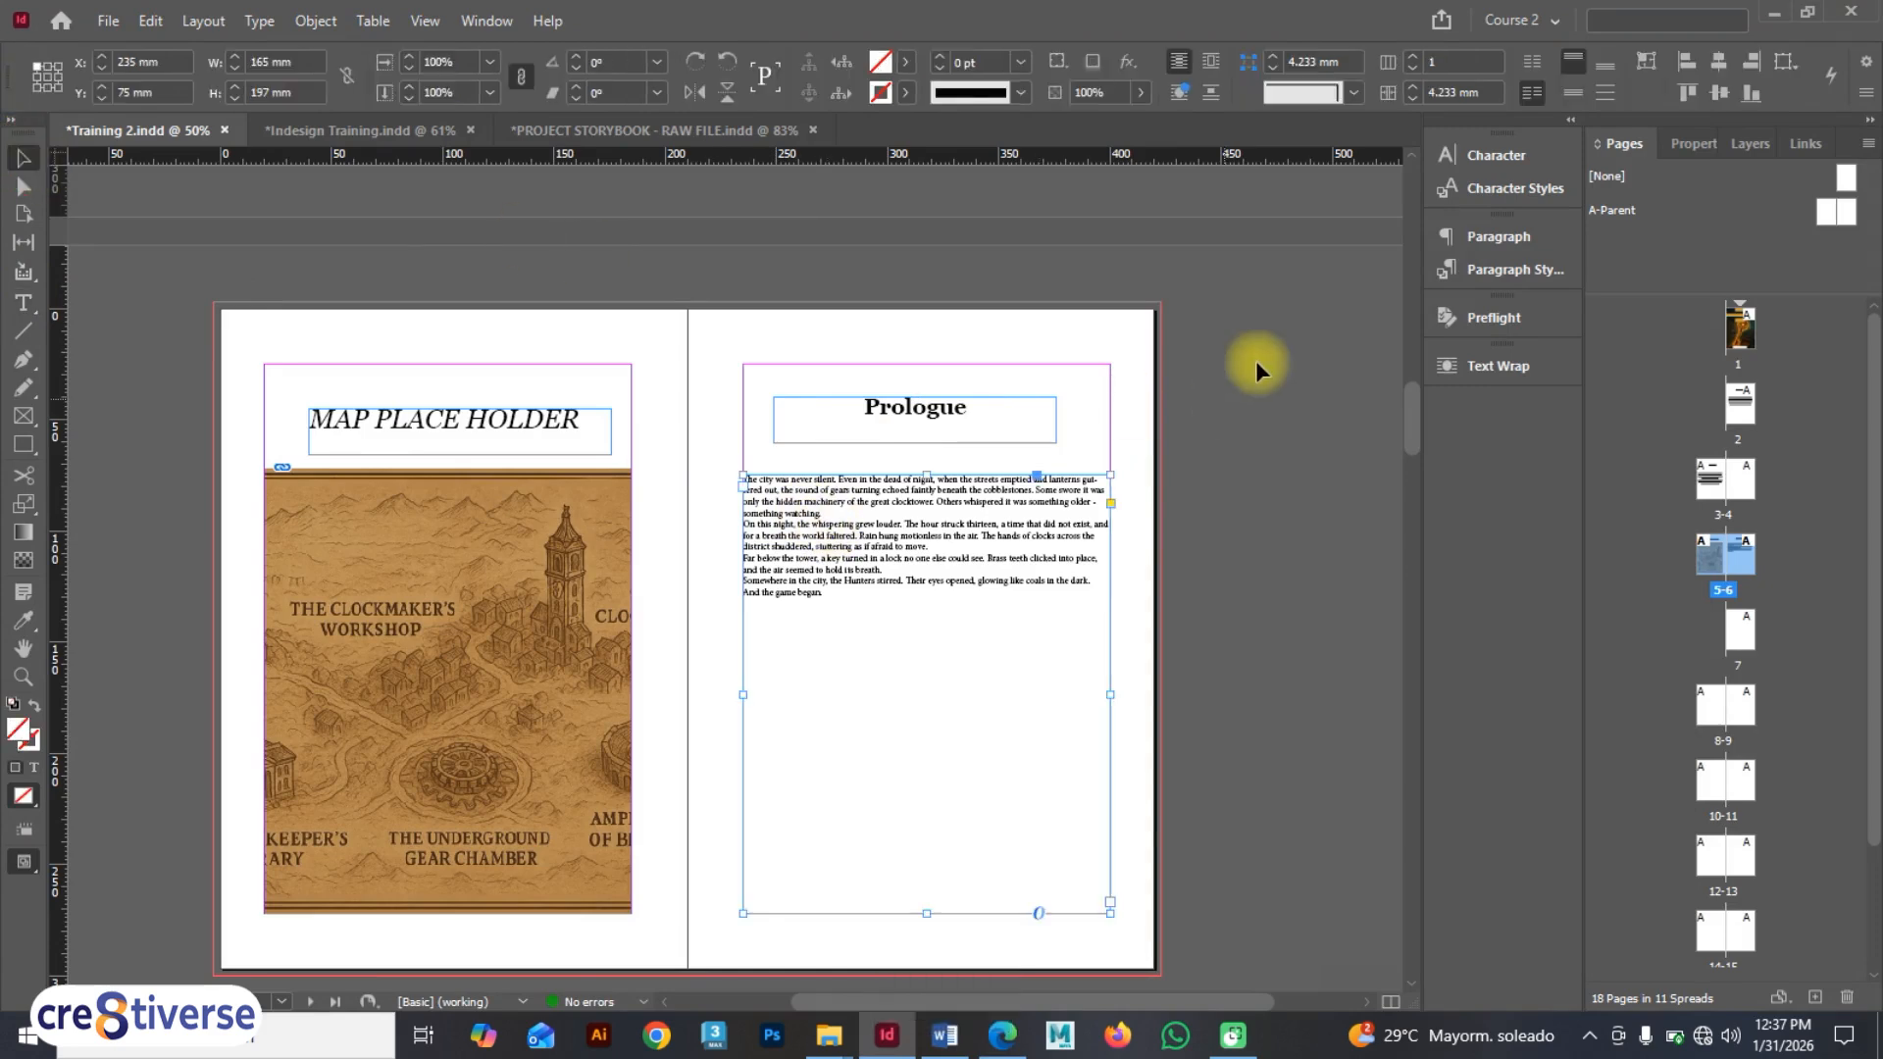
{"action": "left_click", "coordinate": [1481, 275]}
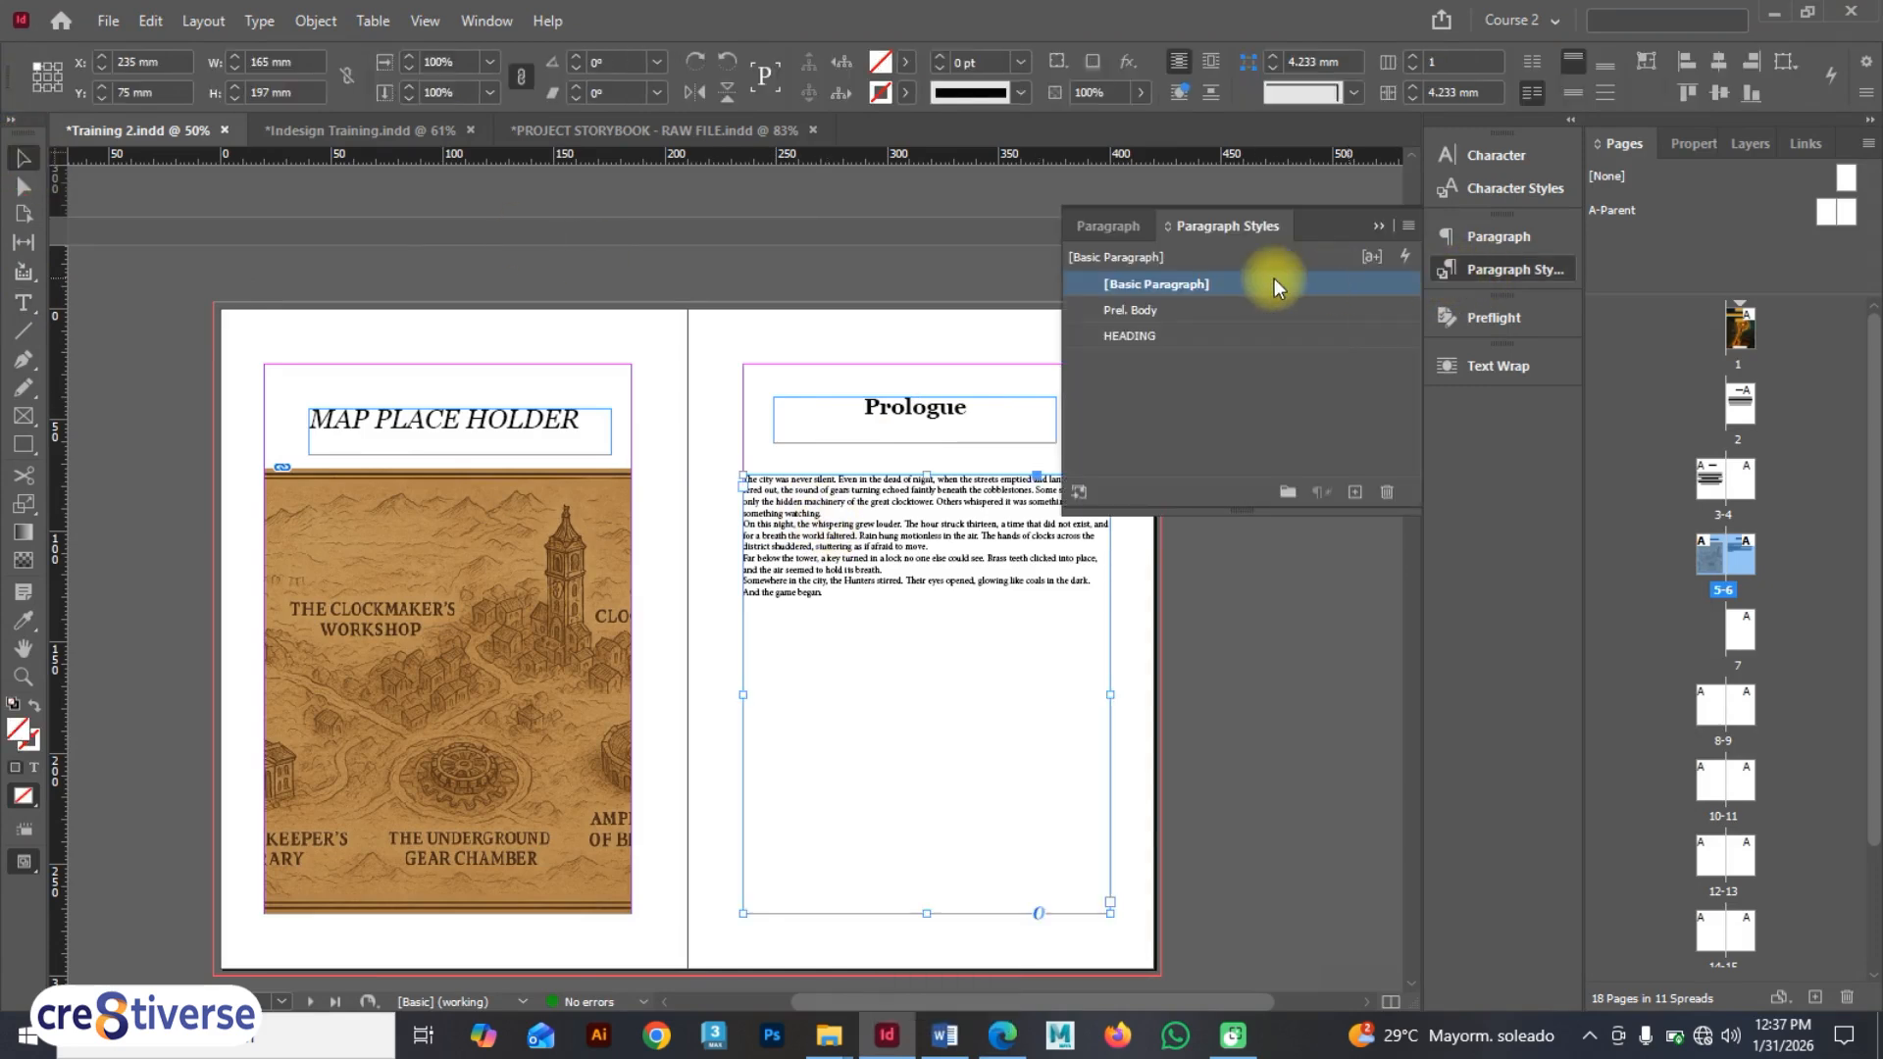
{"action": "left_click", "coordinate": [1173, 312]}
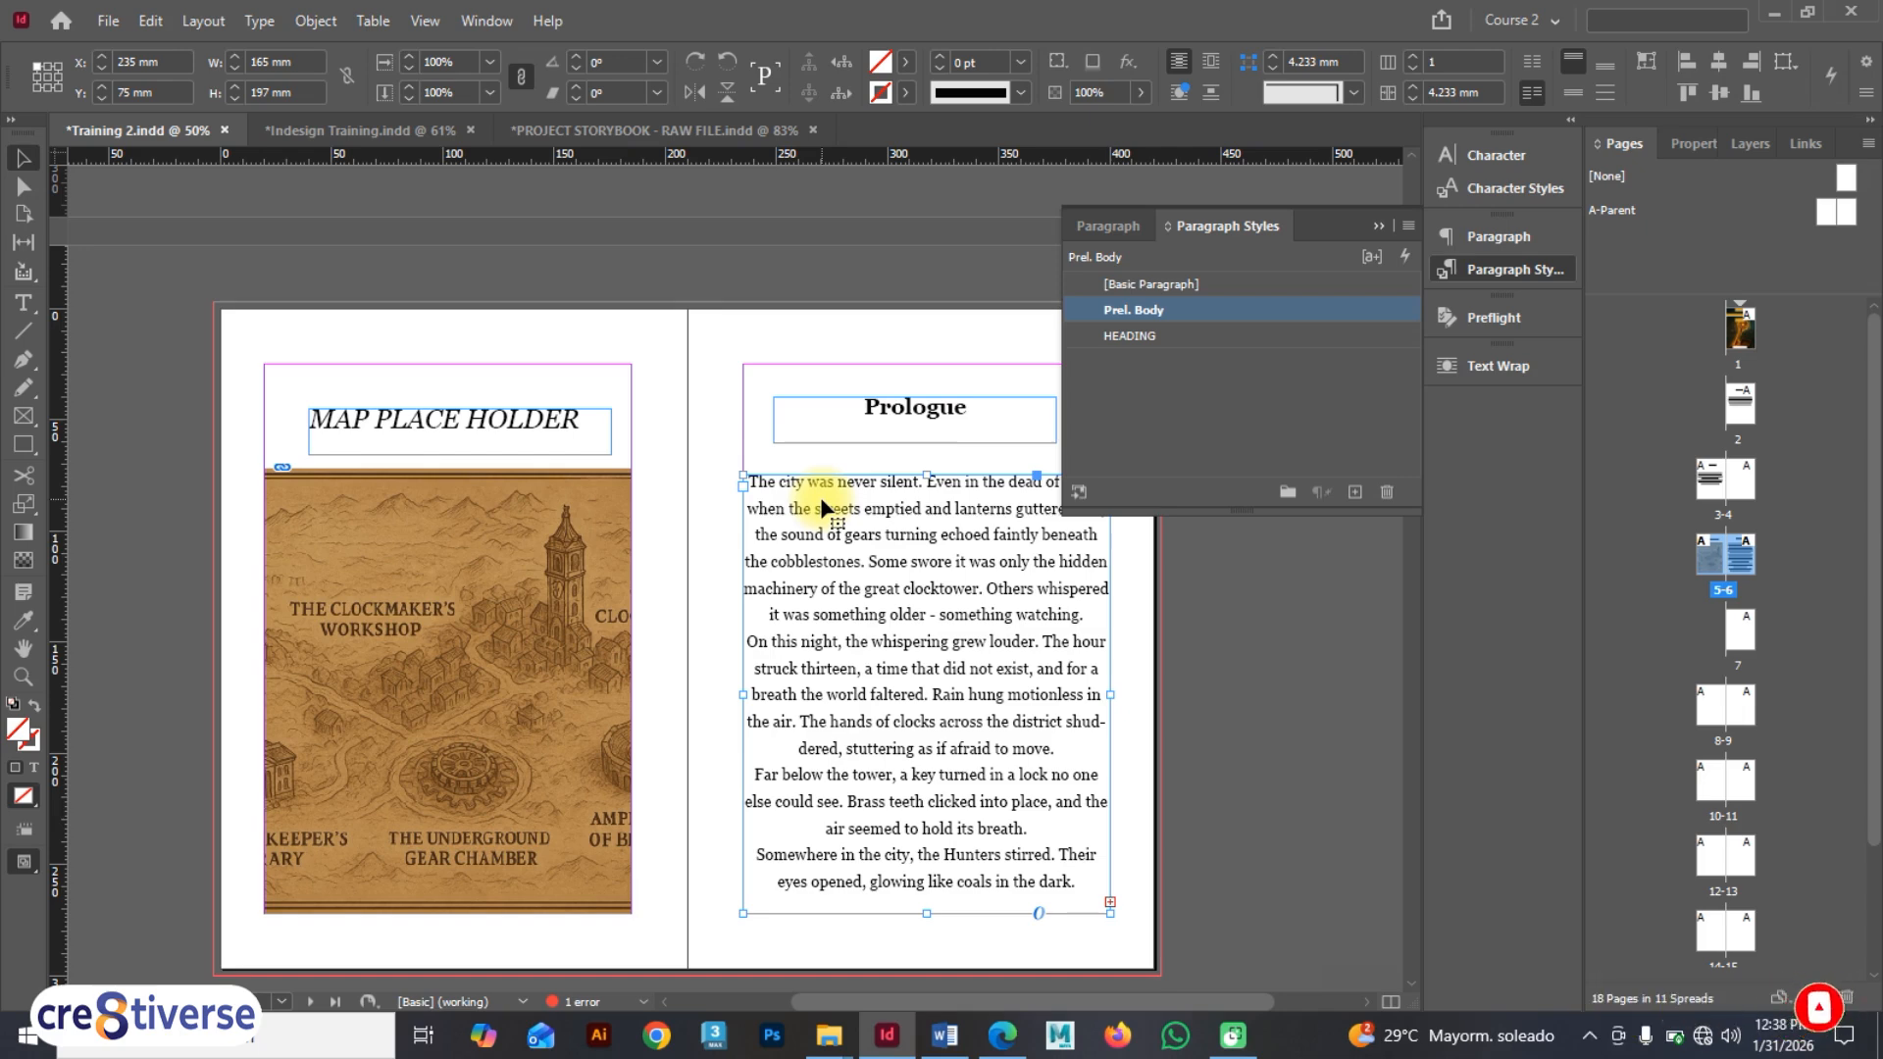
- Edit the Prel. Body paragraph style and set its alignment to Right Justify, using the Dedication page for preview
{"action": "scroll", "coordinate": [696, 486], "scroll_direction": "up", "scroll_amount": 10}
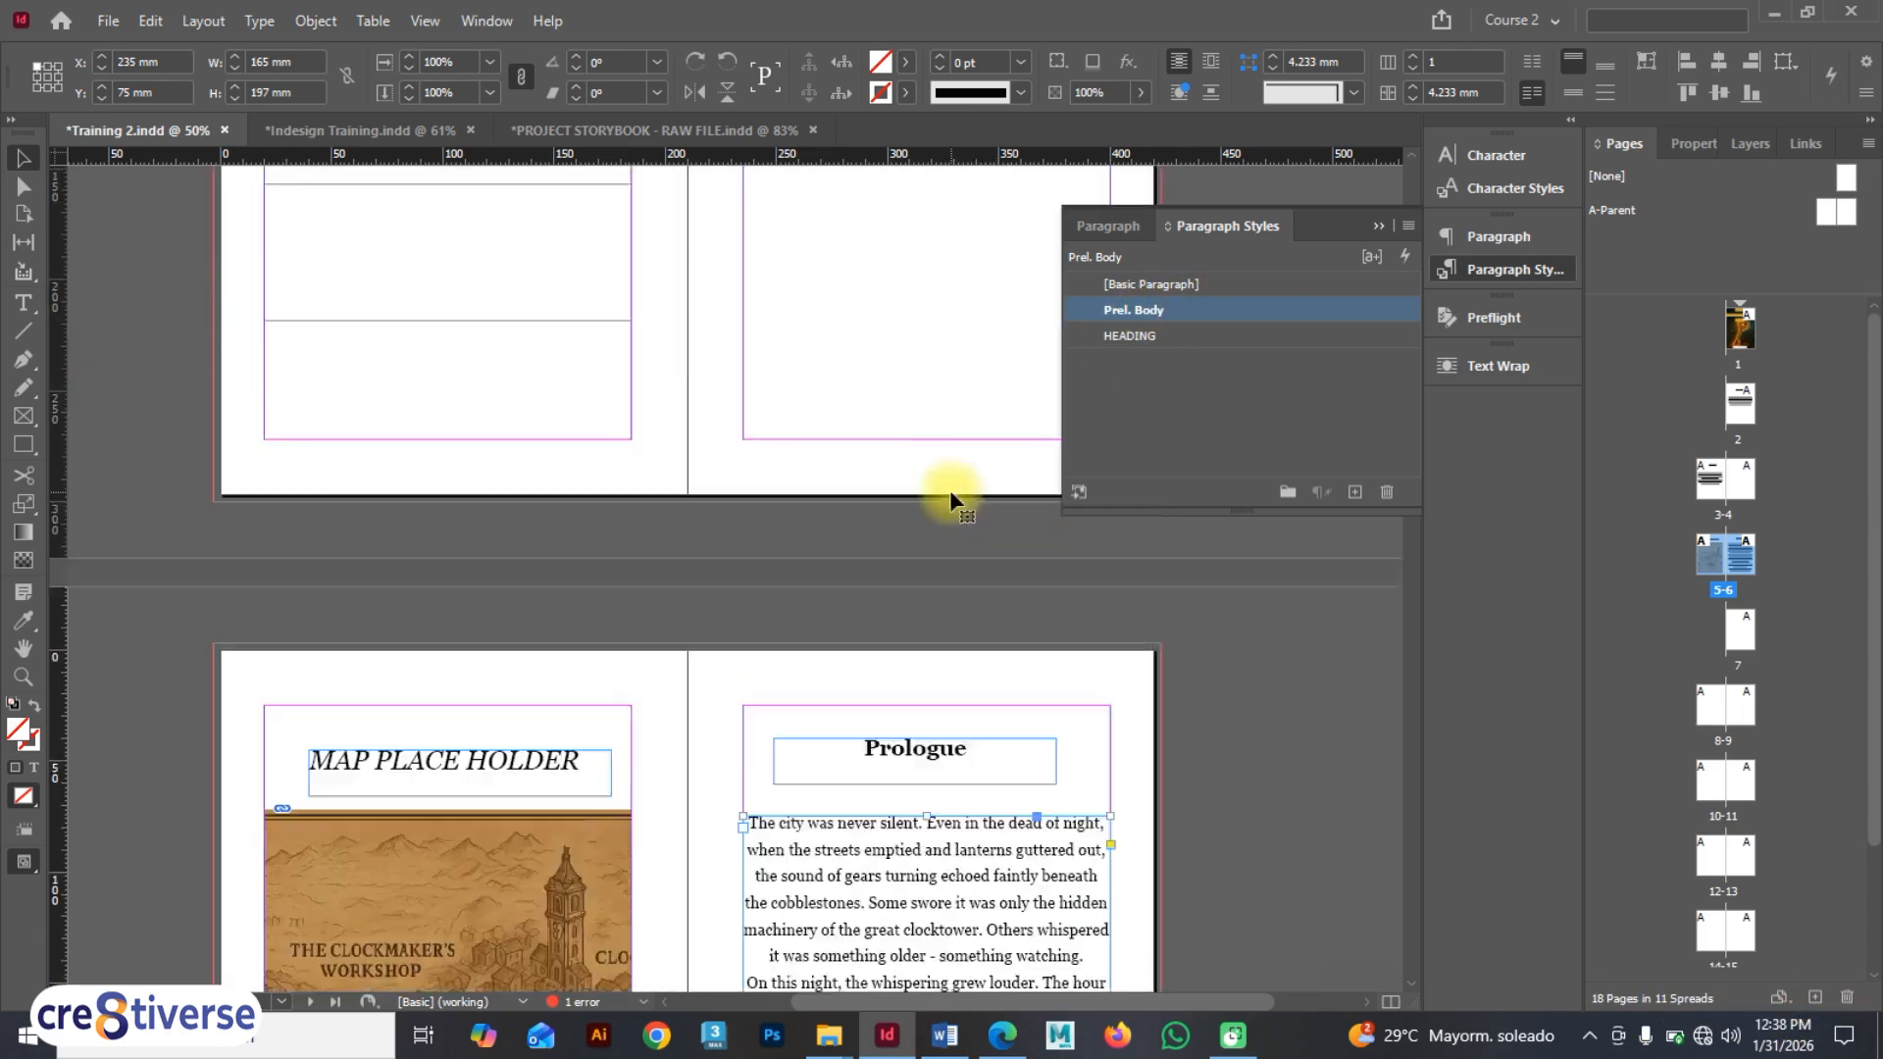
{"action": "scroll", "coordinate": [853, 438], "scroll_direction": "up", "scroll_amount": 3}
{"action": "scroll", "coordinate": [807, 441], "scroll_direction": "down", "scroll_amount": 4}
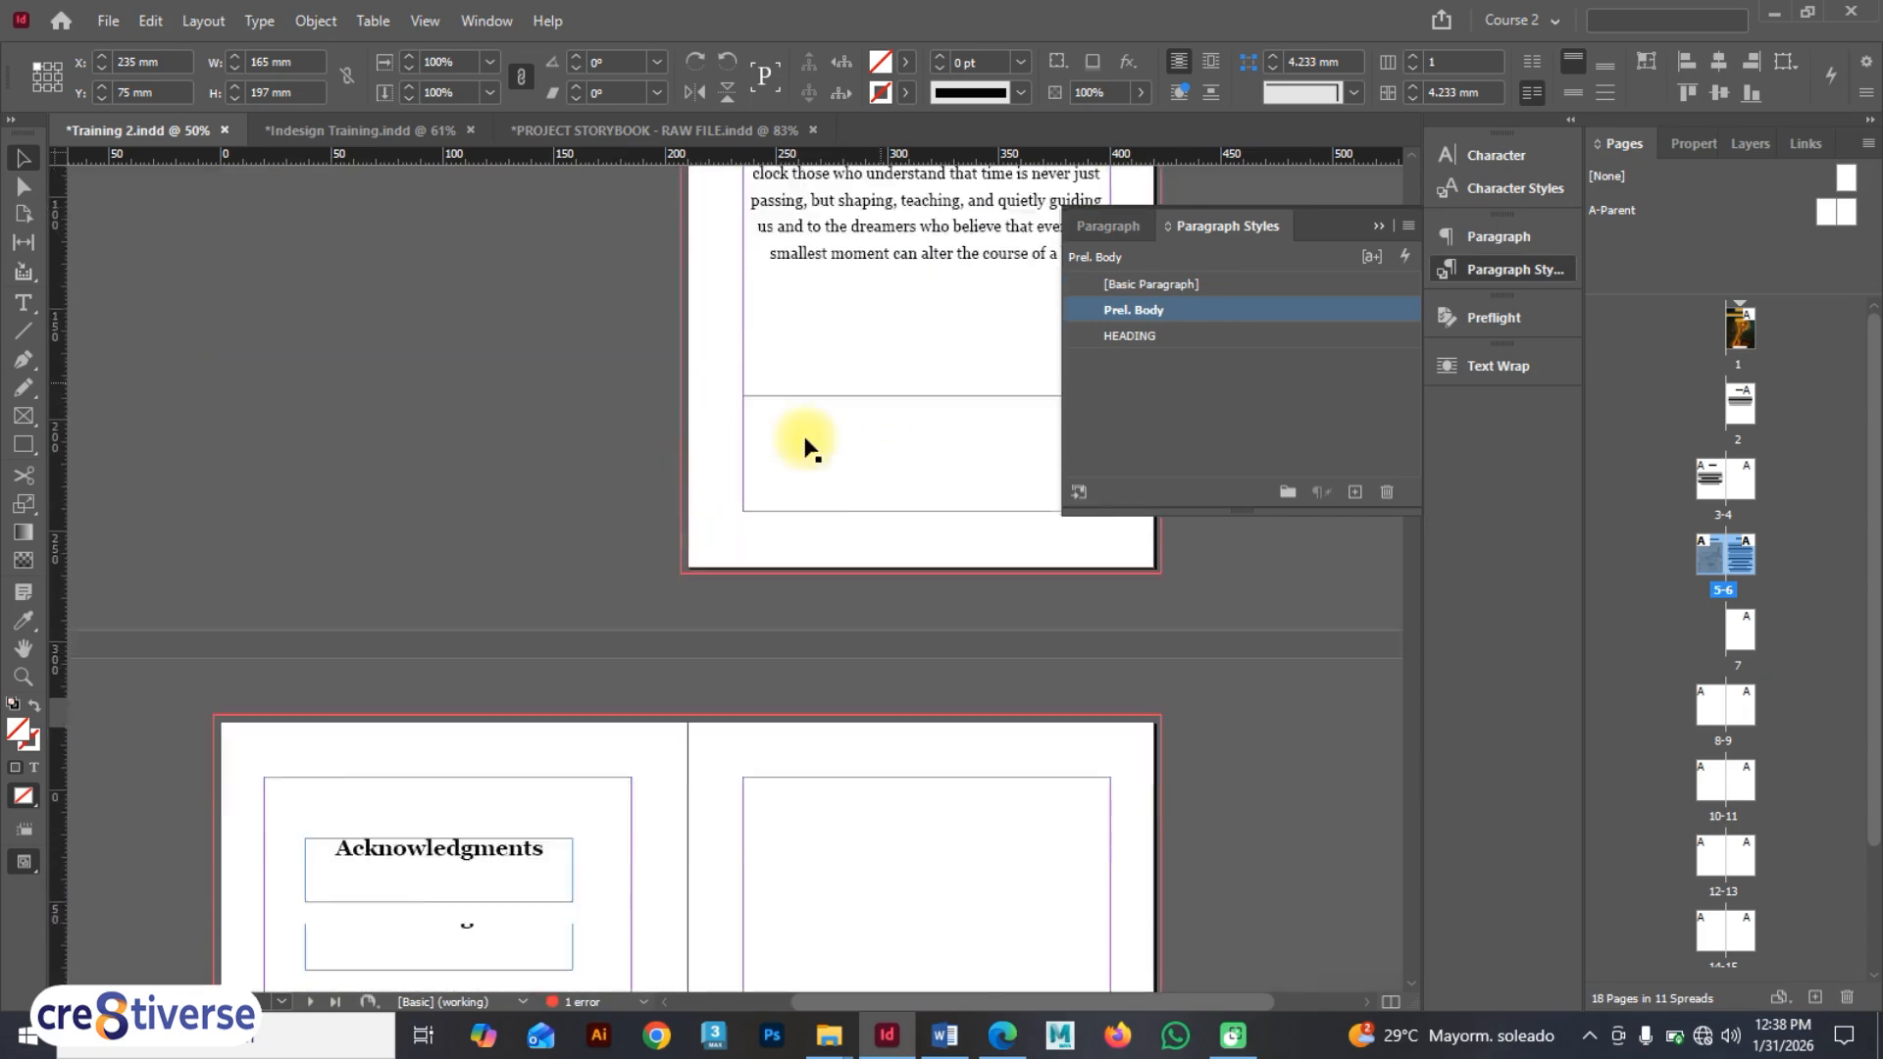
{"action": "scroll", "coordinate": [416, 813], "scroll_direction": "down", "scroll_amount": 1}
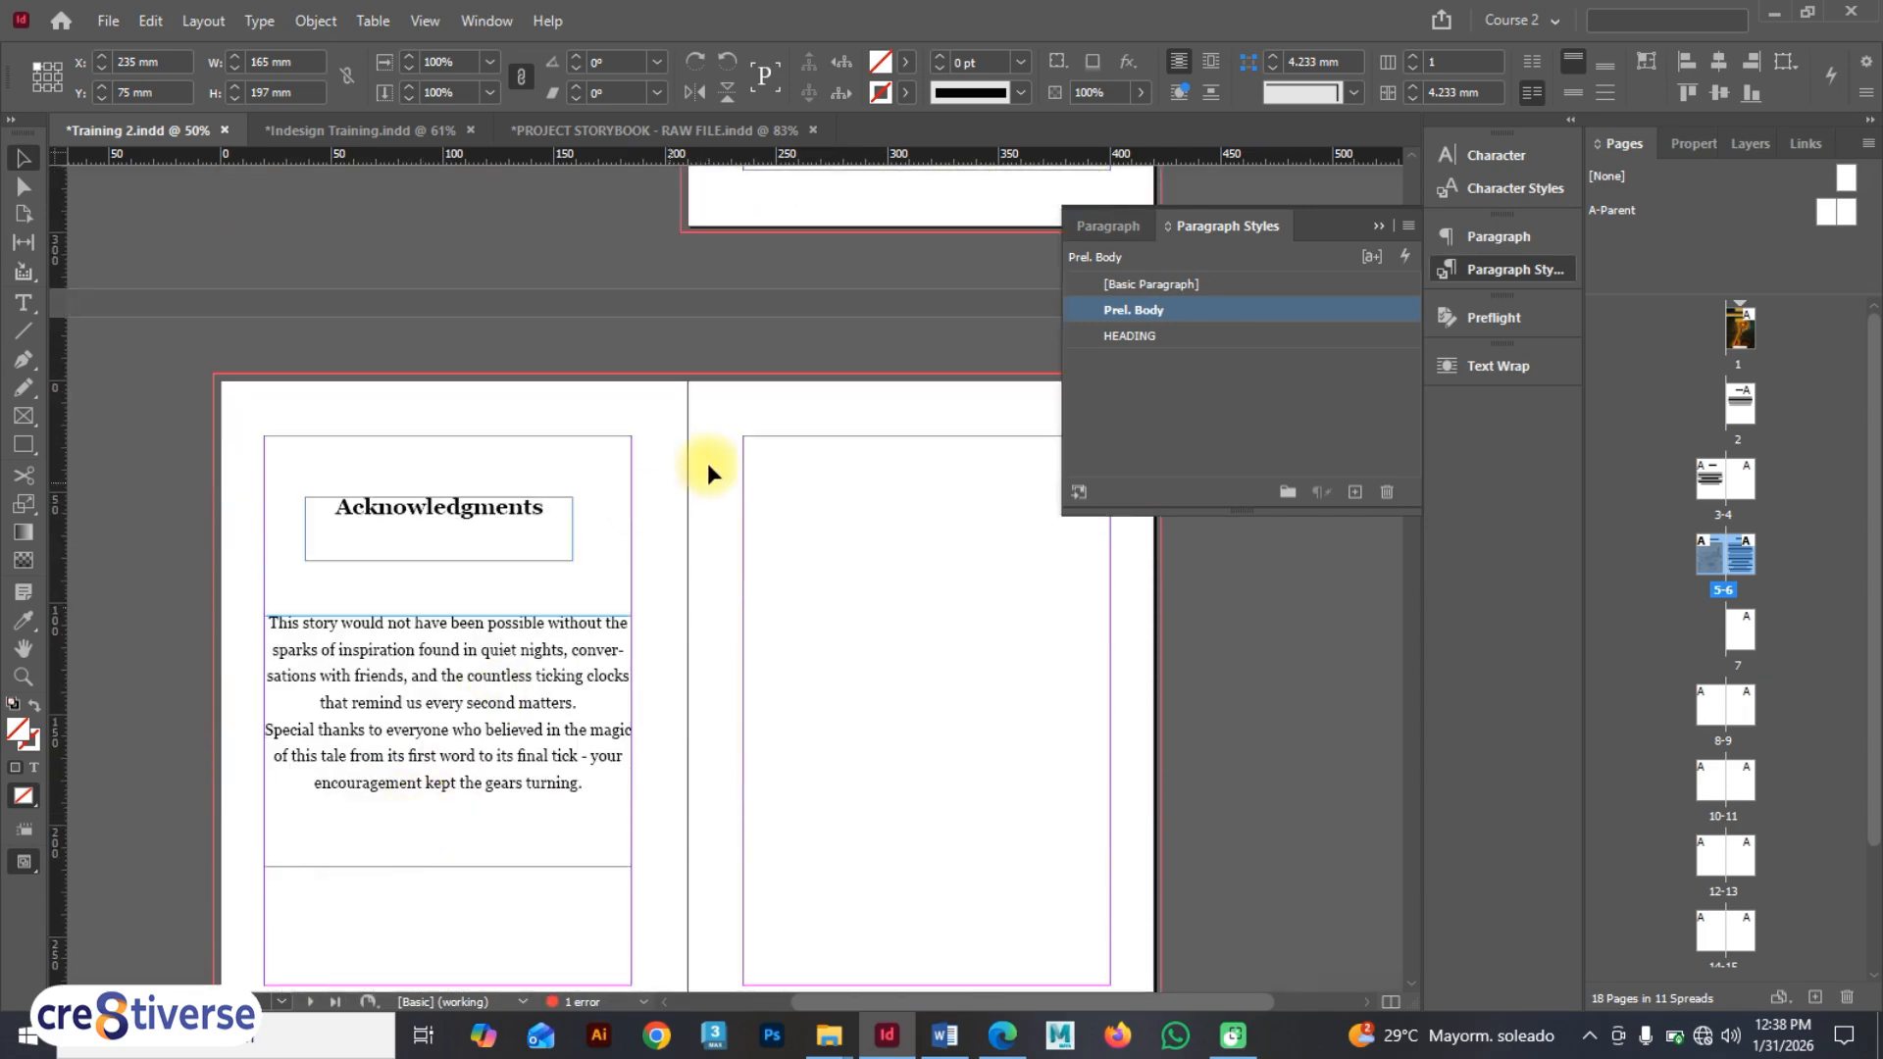
{"action": "scroll", "coordinate": [899, 406], "scroll_direction": "up", "scroll_amount": 4}
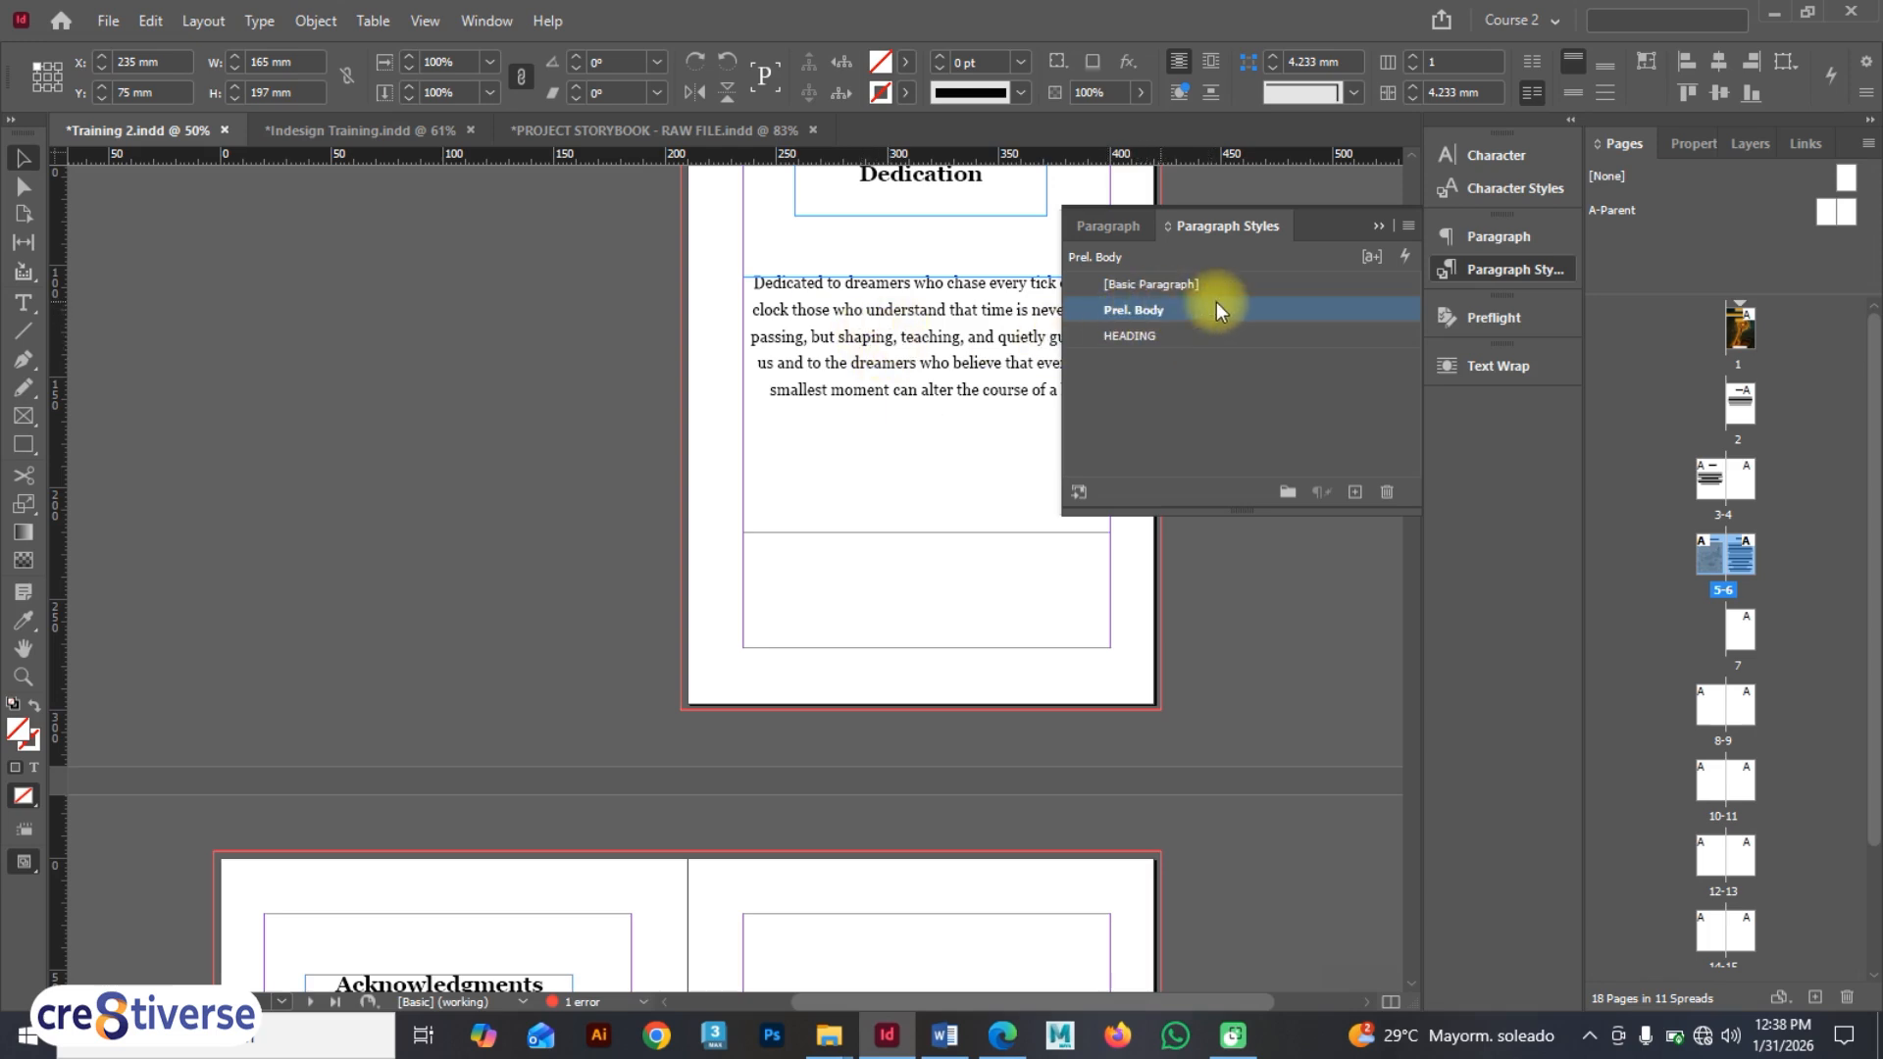
{"action": "double_click", "coordinate": [1304, 309]}
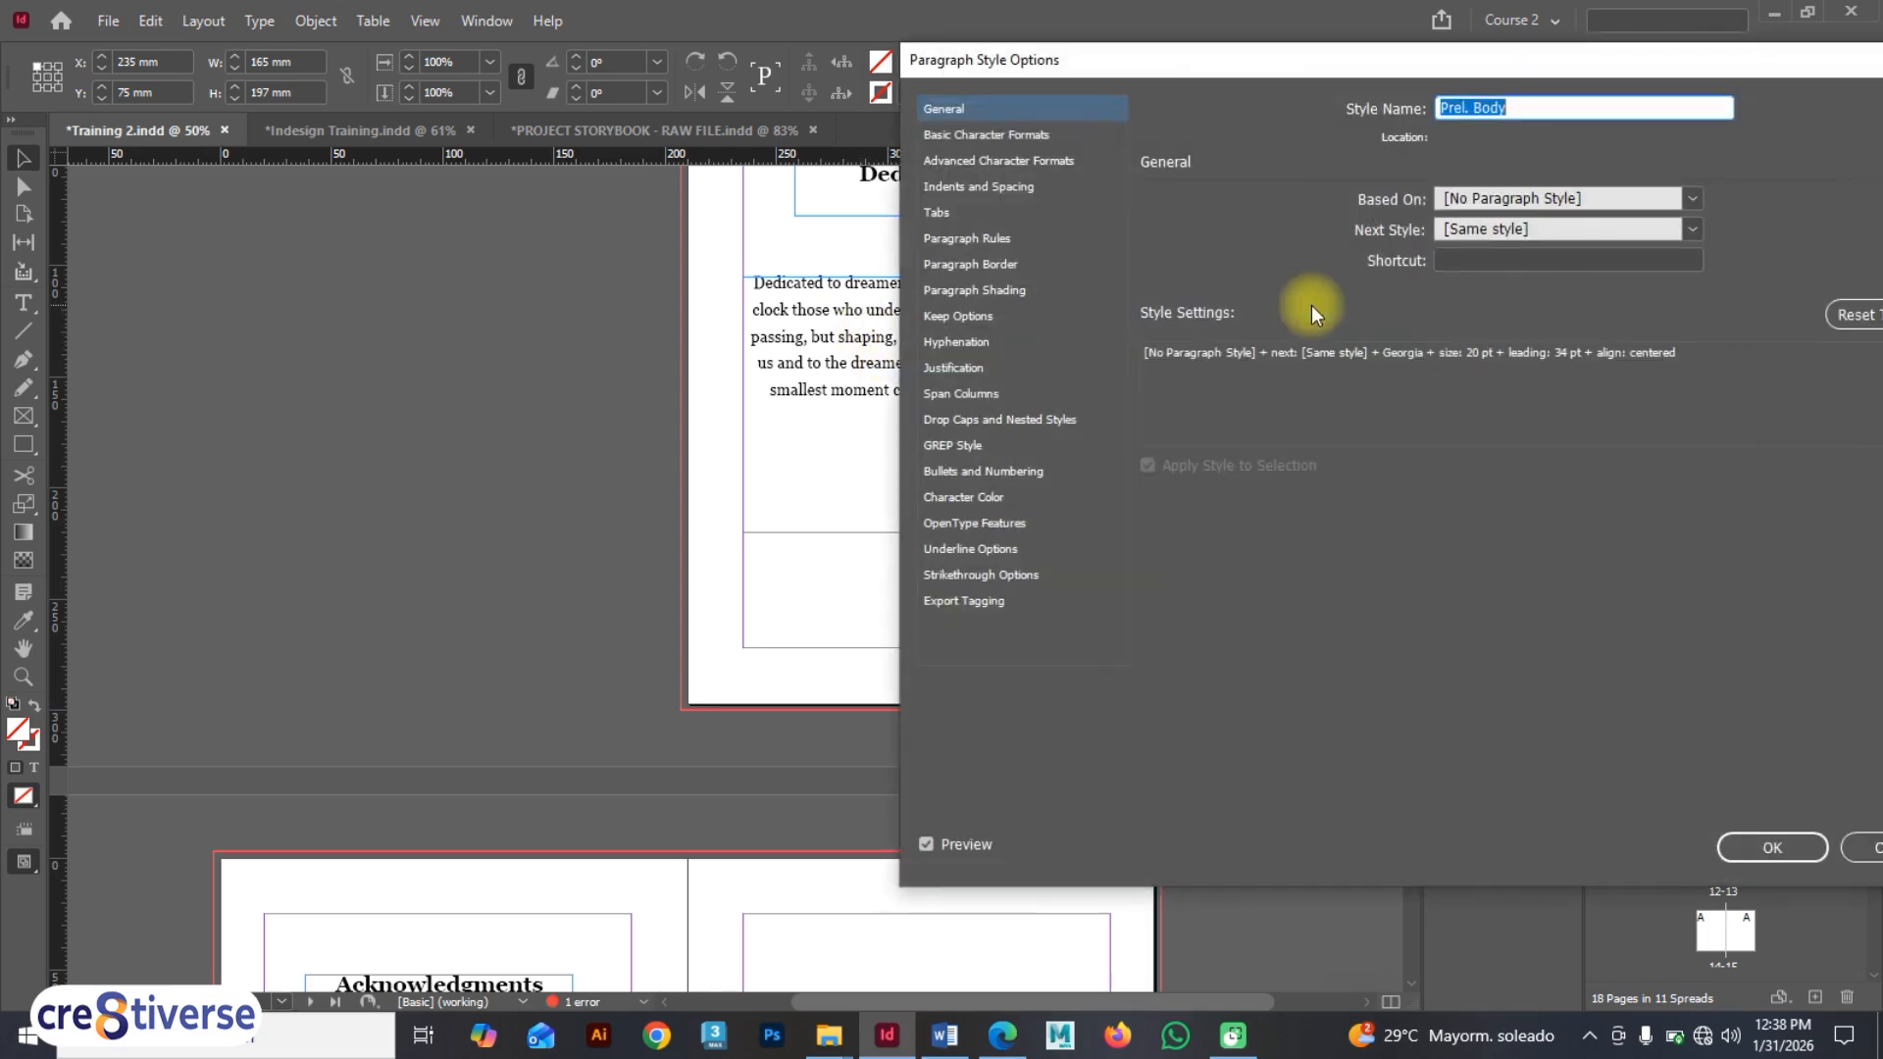
{"action": "left_click_drag", "start_coordinate": [1238, 63], "coordinate": [1469, 112]}
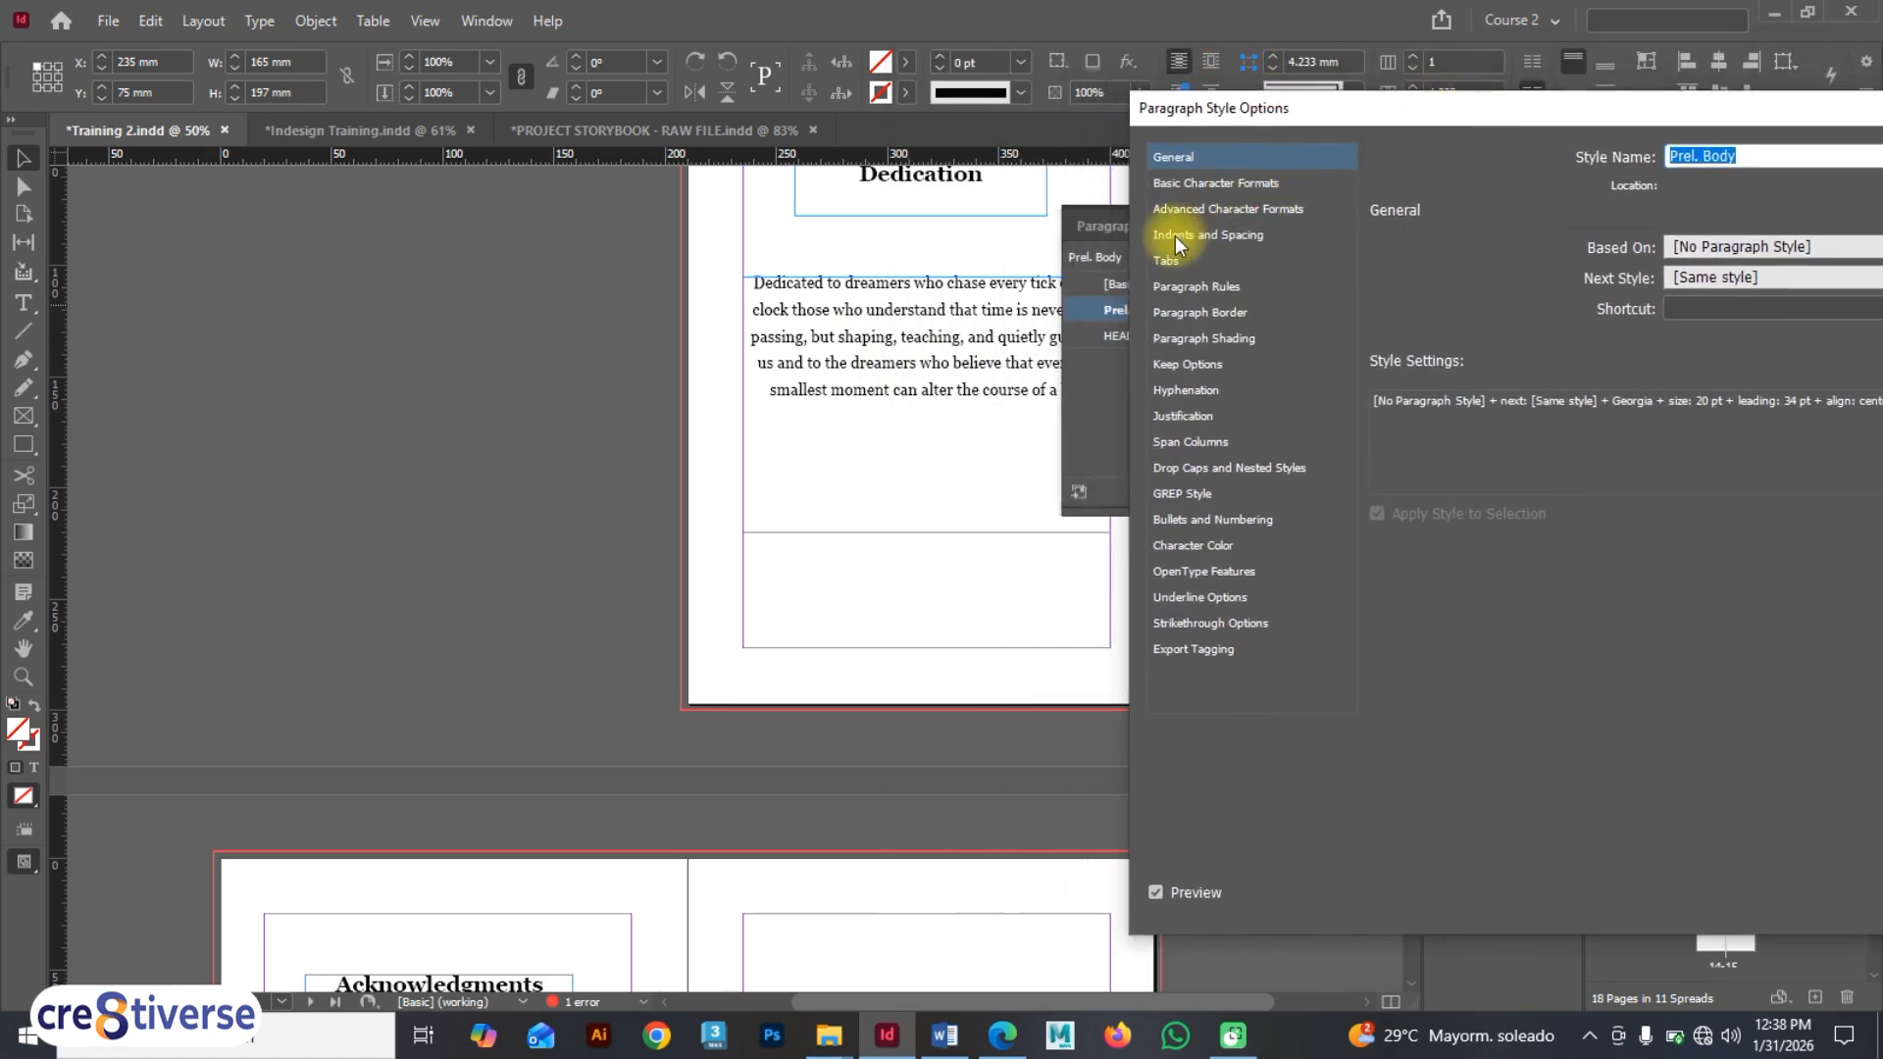
{"action": "left_click", "coordinate": [1176, 235]}
{"action": "left_click", "coordinate": [1605, 261]}
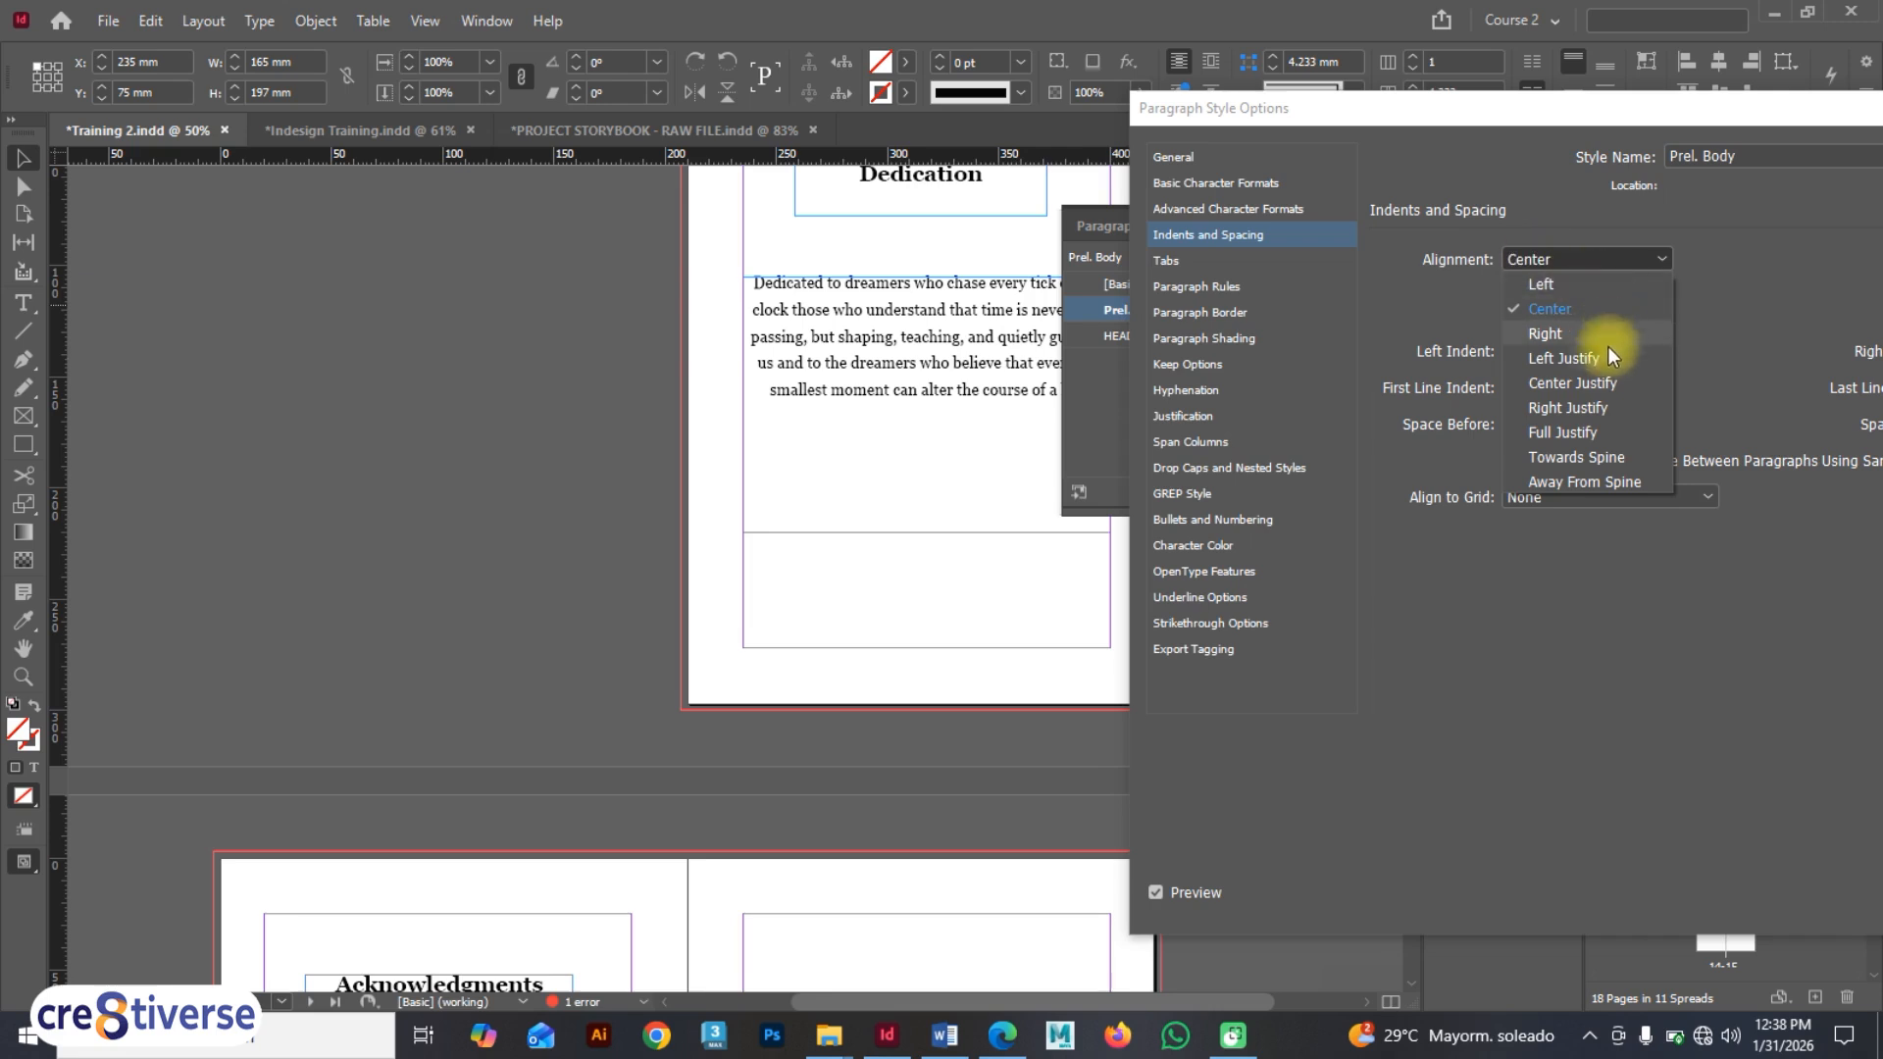
{"action": "left_click", "coordinate": [1591, 408]}
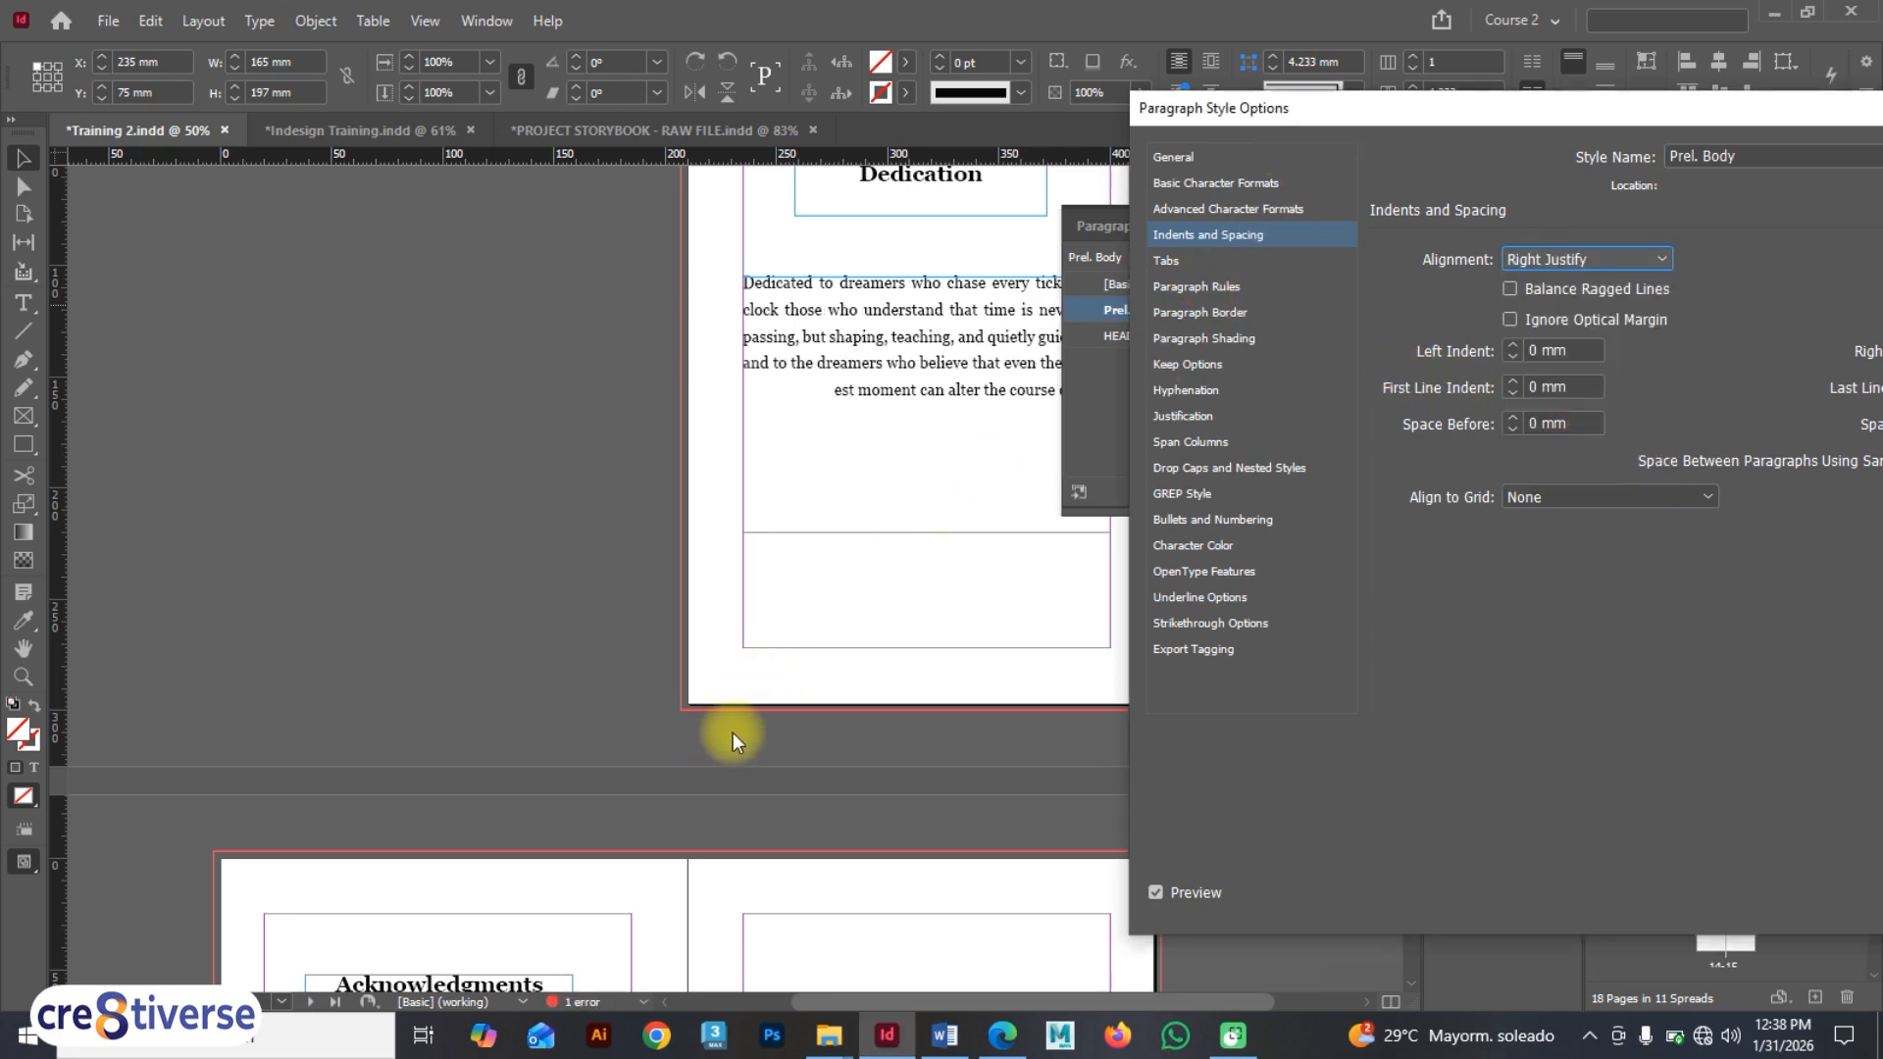
- Try Center Justify and Right alignment for the Prel. Body style, then choose Right Justify and save the style
{"action": "left_click", "coordinate": [1619, 260]}
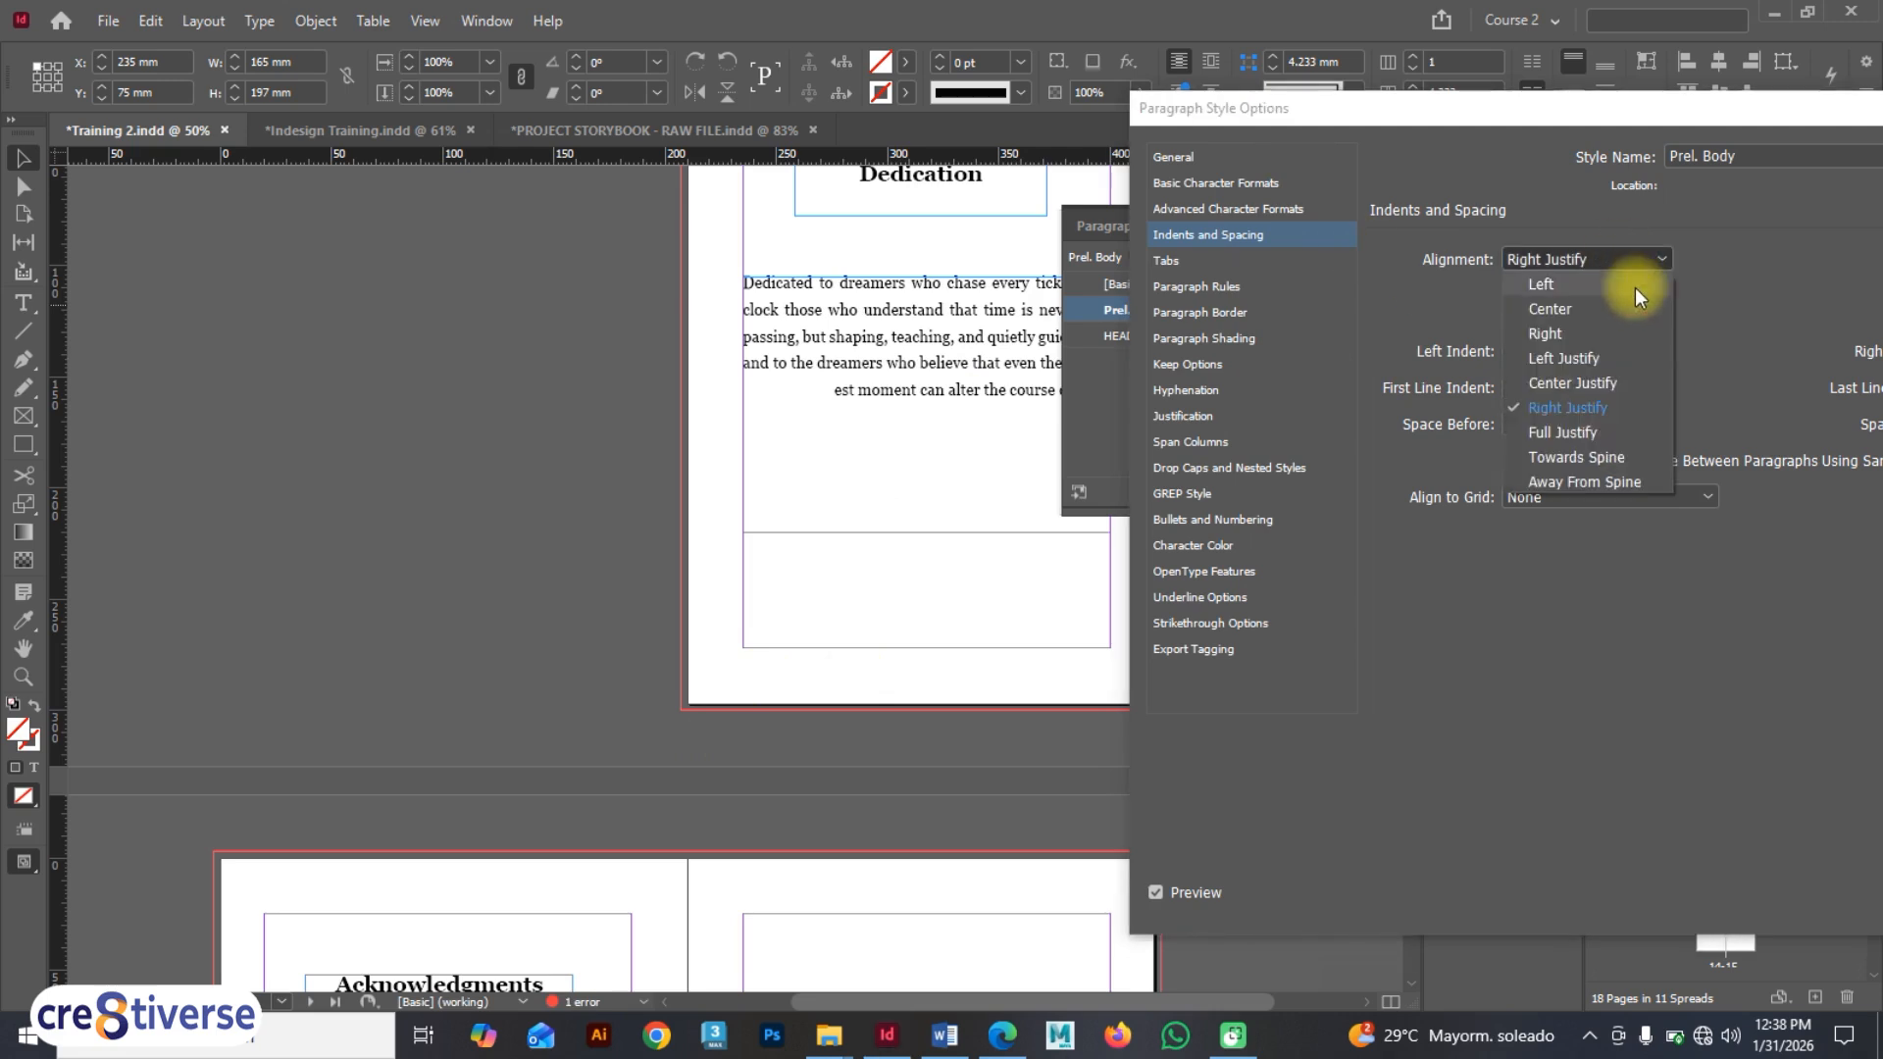
{"action": "left_click", "coordinate": [1601, 381]}
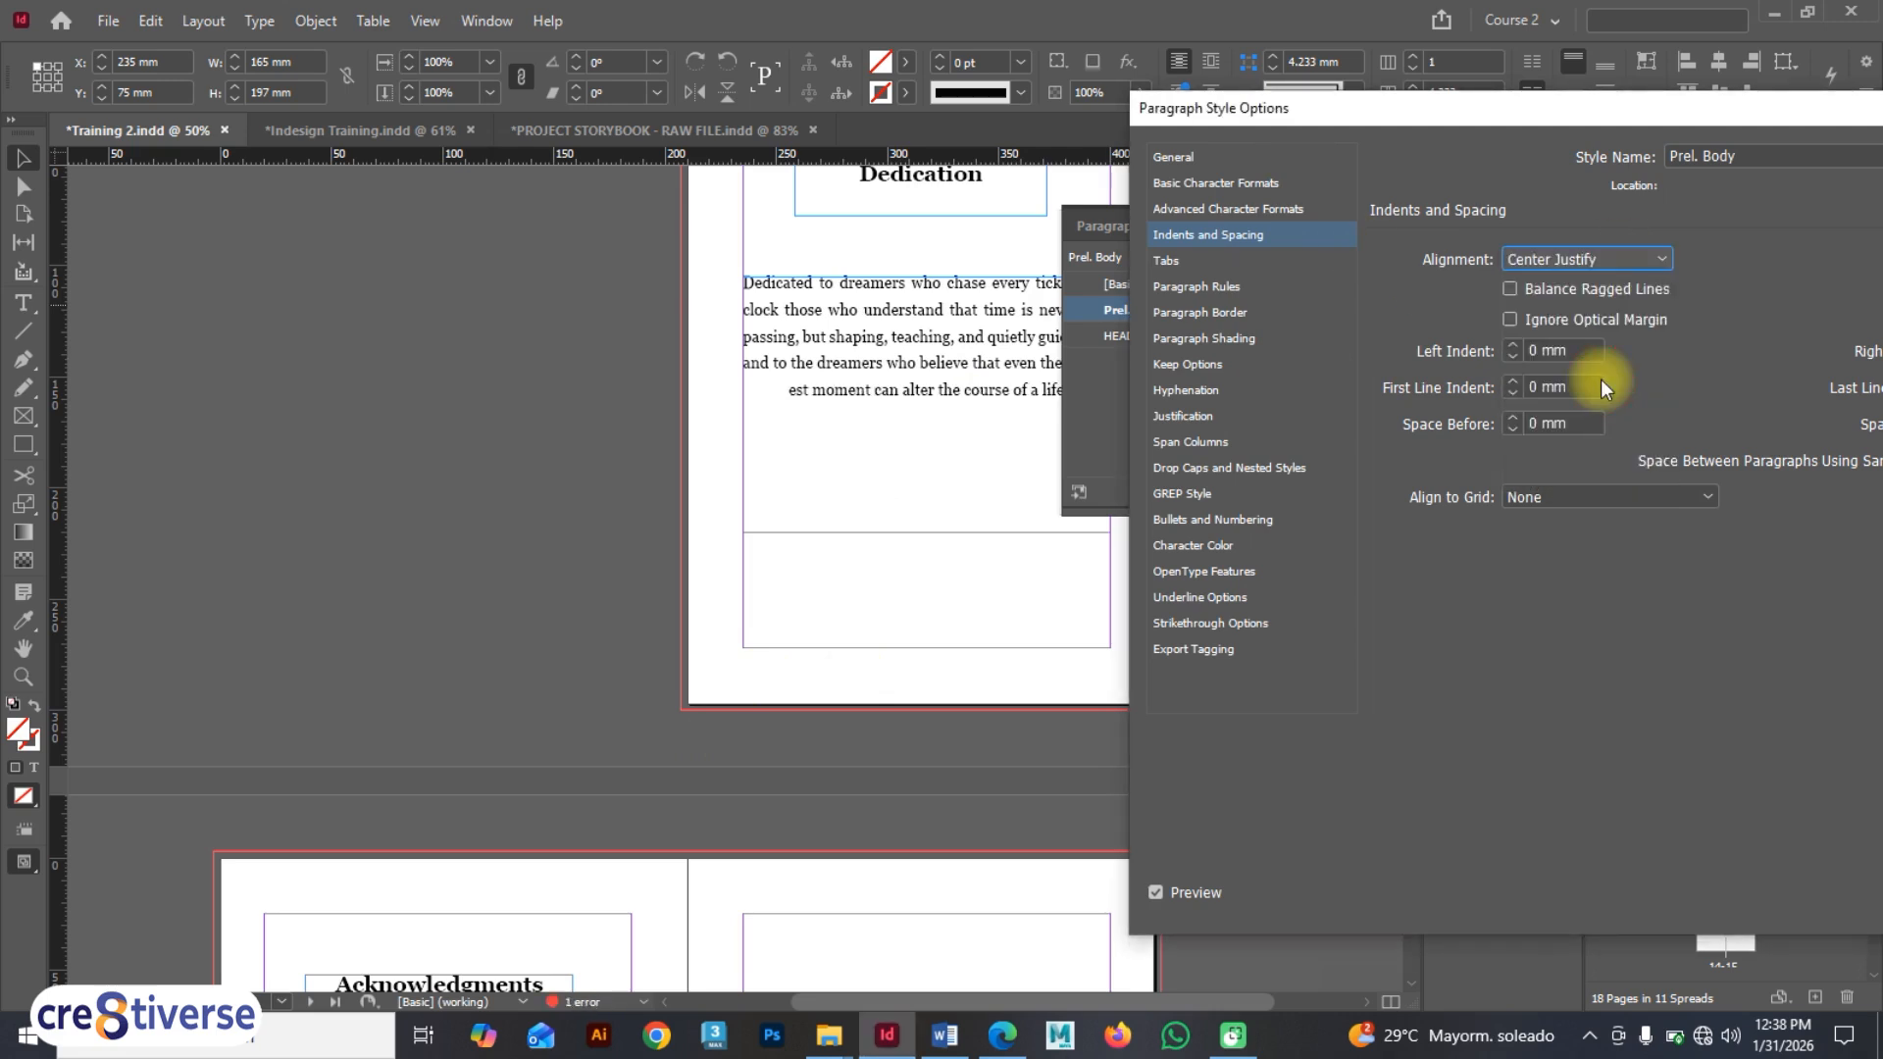
{"action": "left_click", "coordinate": [1638, 251]}
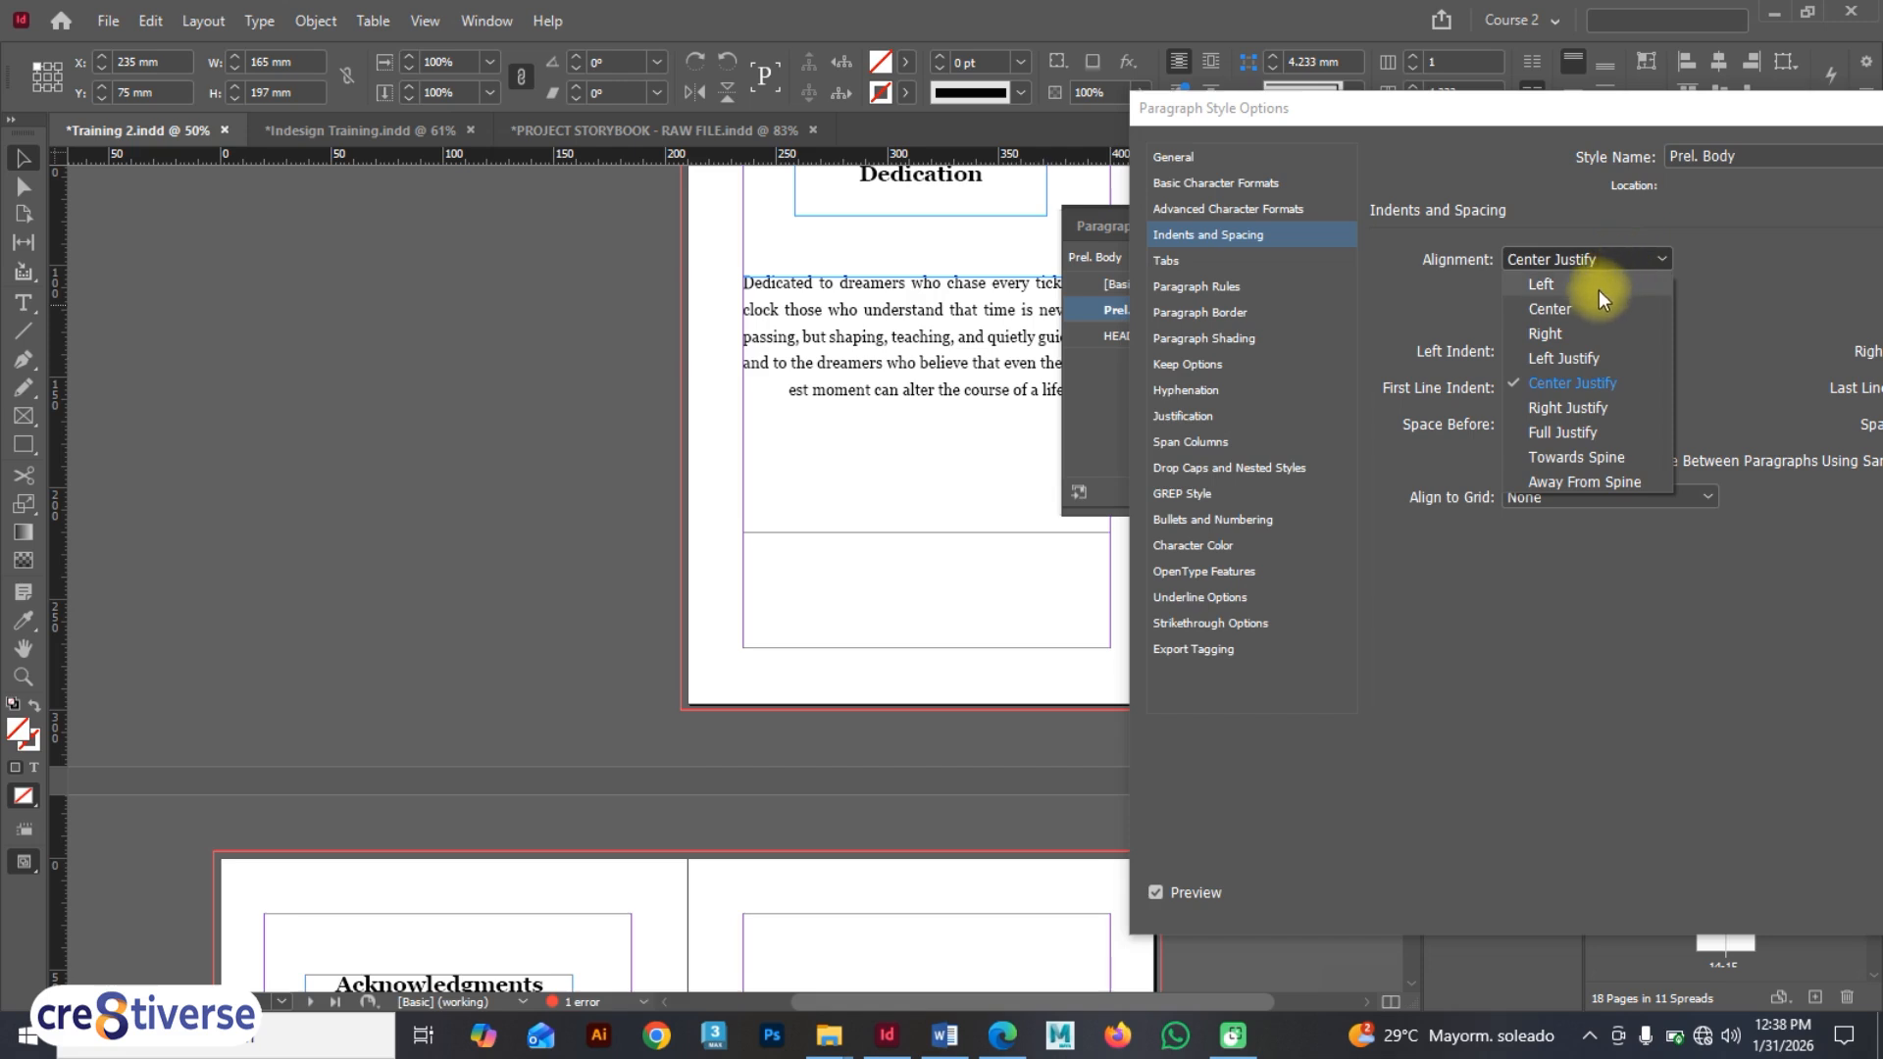
{"action": "left_click", "coordinate": [1575, 330]}
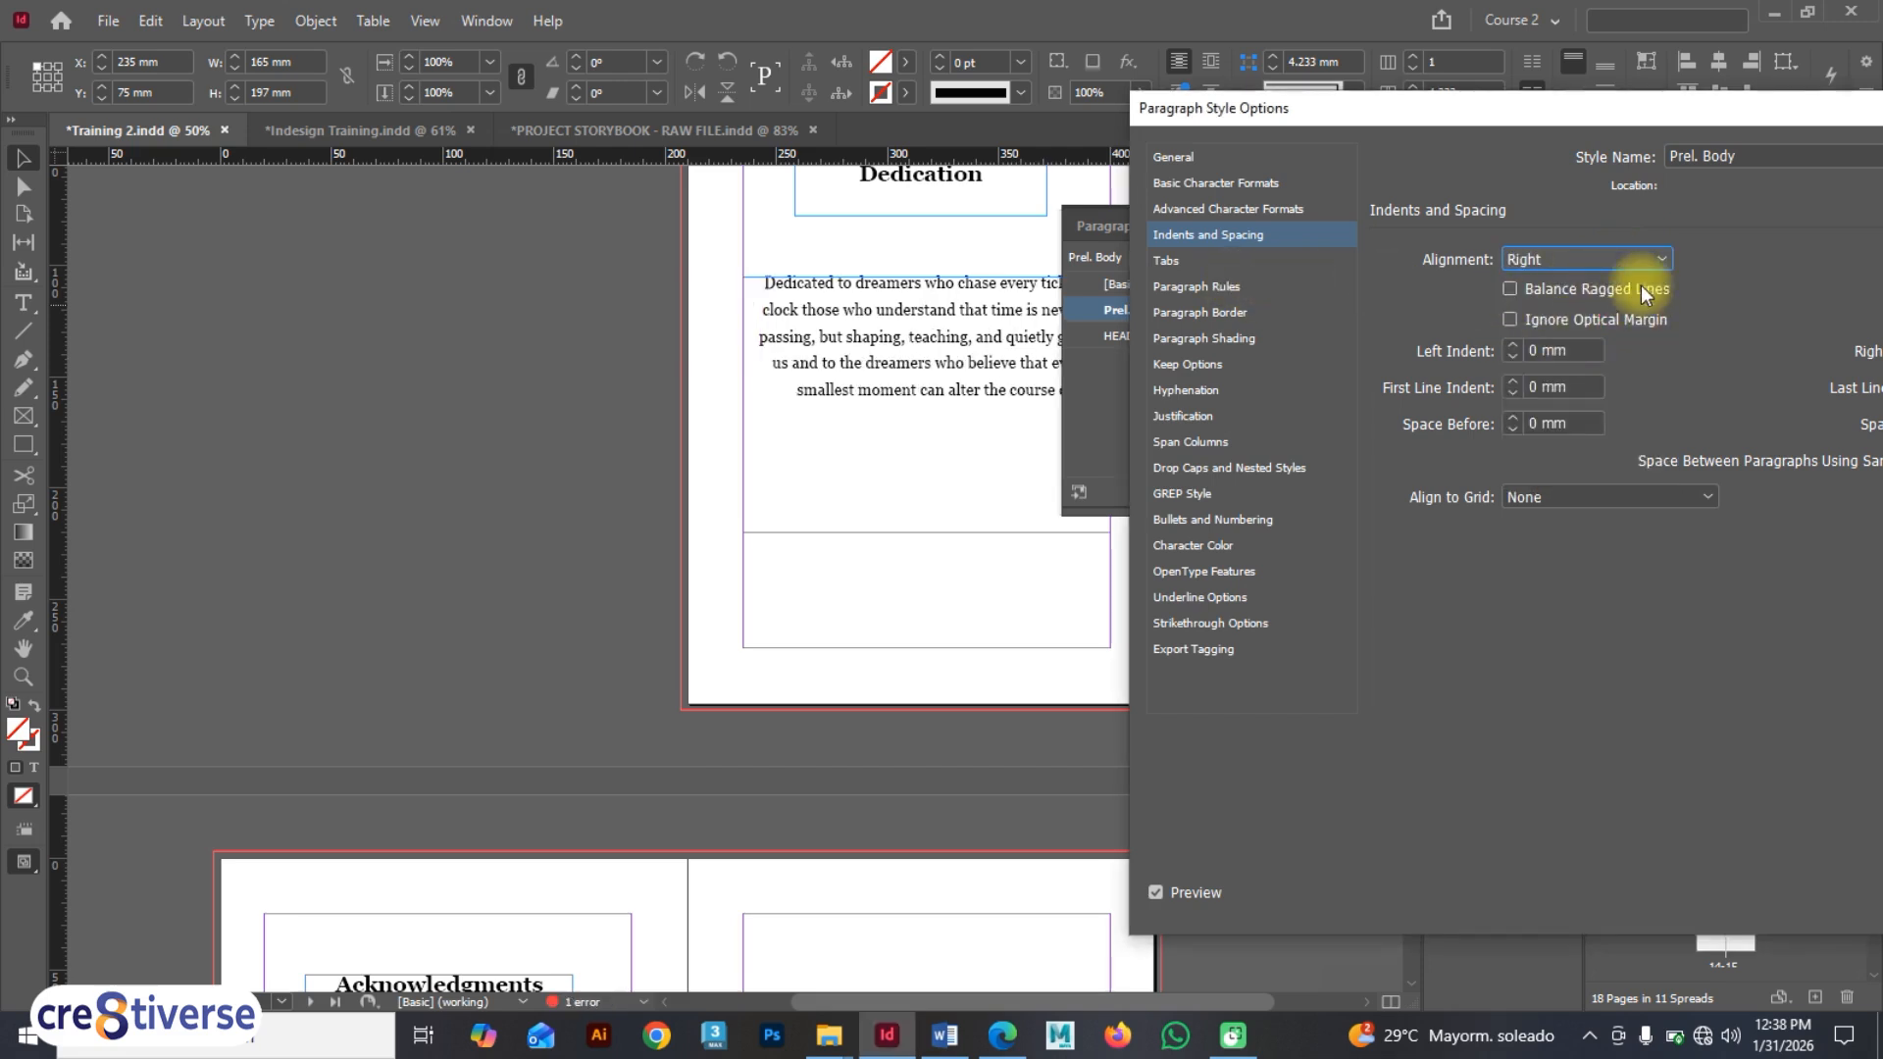
{"action": "left_click", "coordinate": [1629, 255]}
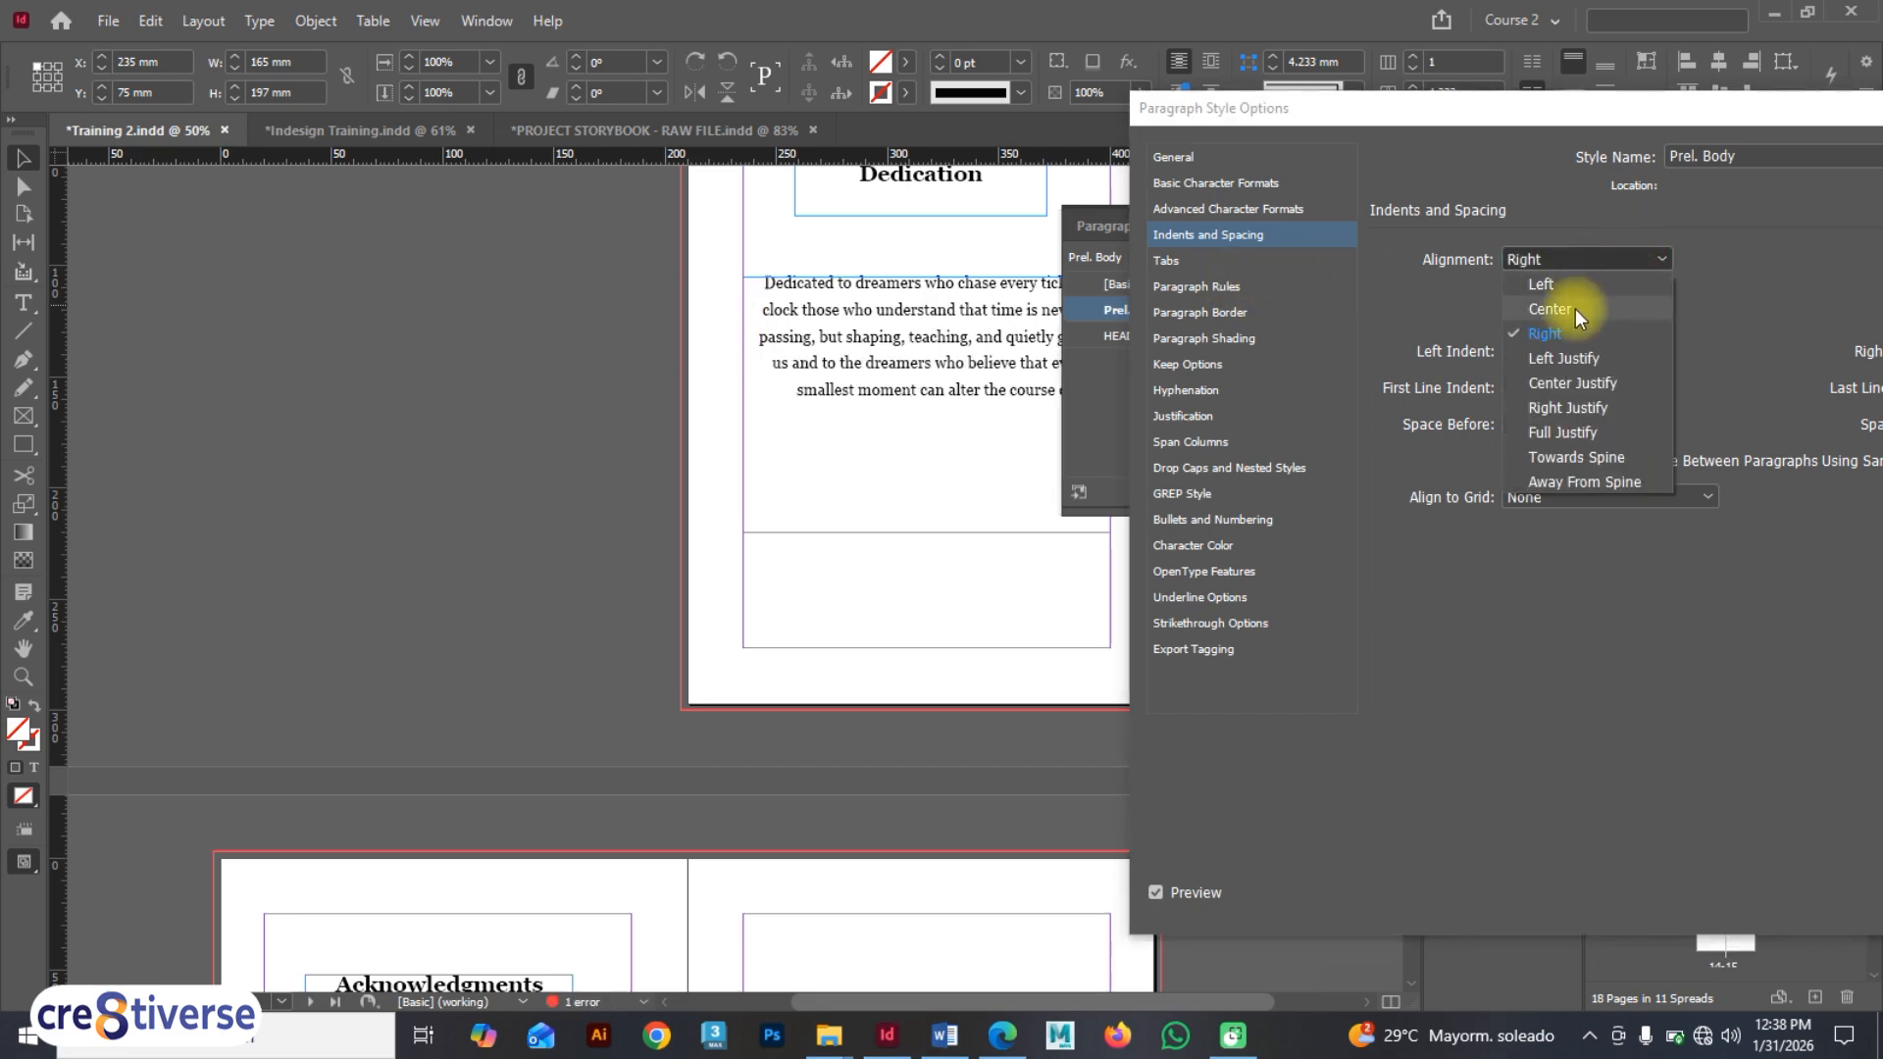
{"action": "left_click", "coordinate": [1565, 408]}
{"action": "left_click_drag", "start_coordinate": [1662, 119], "coordinate": [1521, 143]}
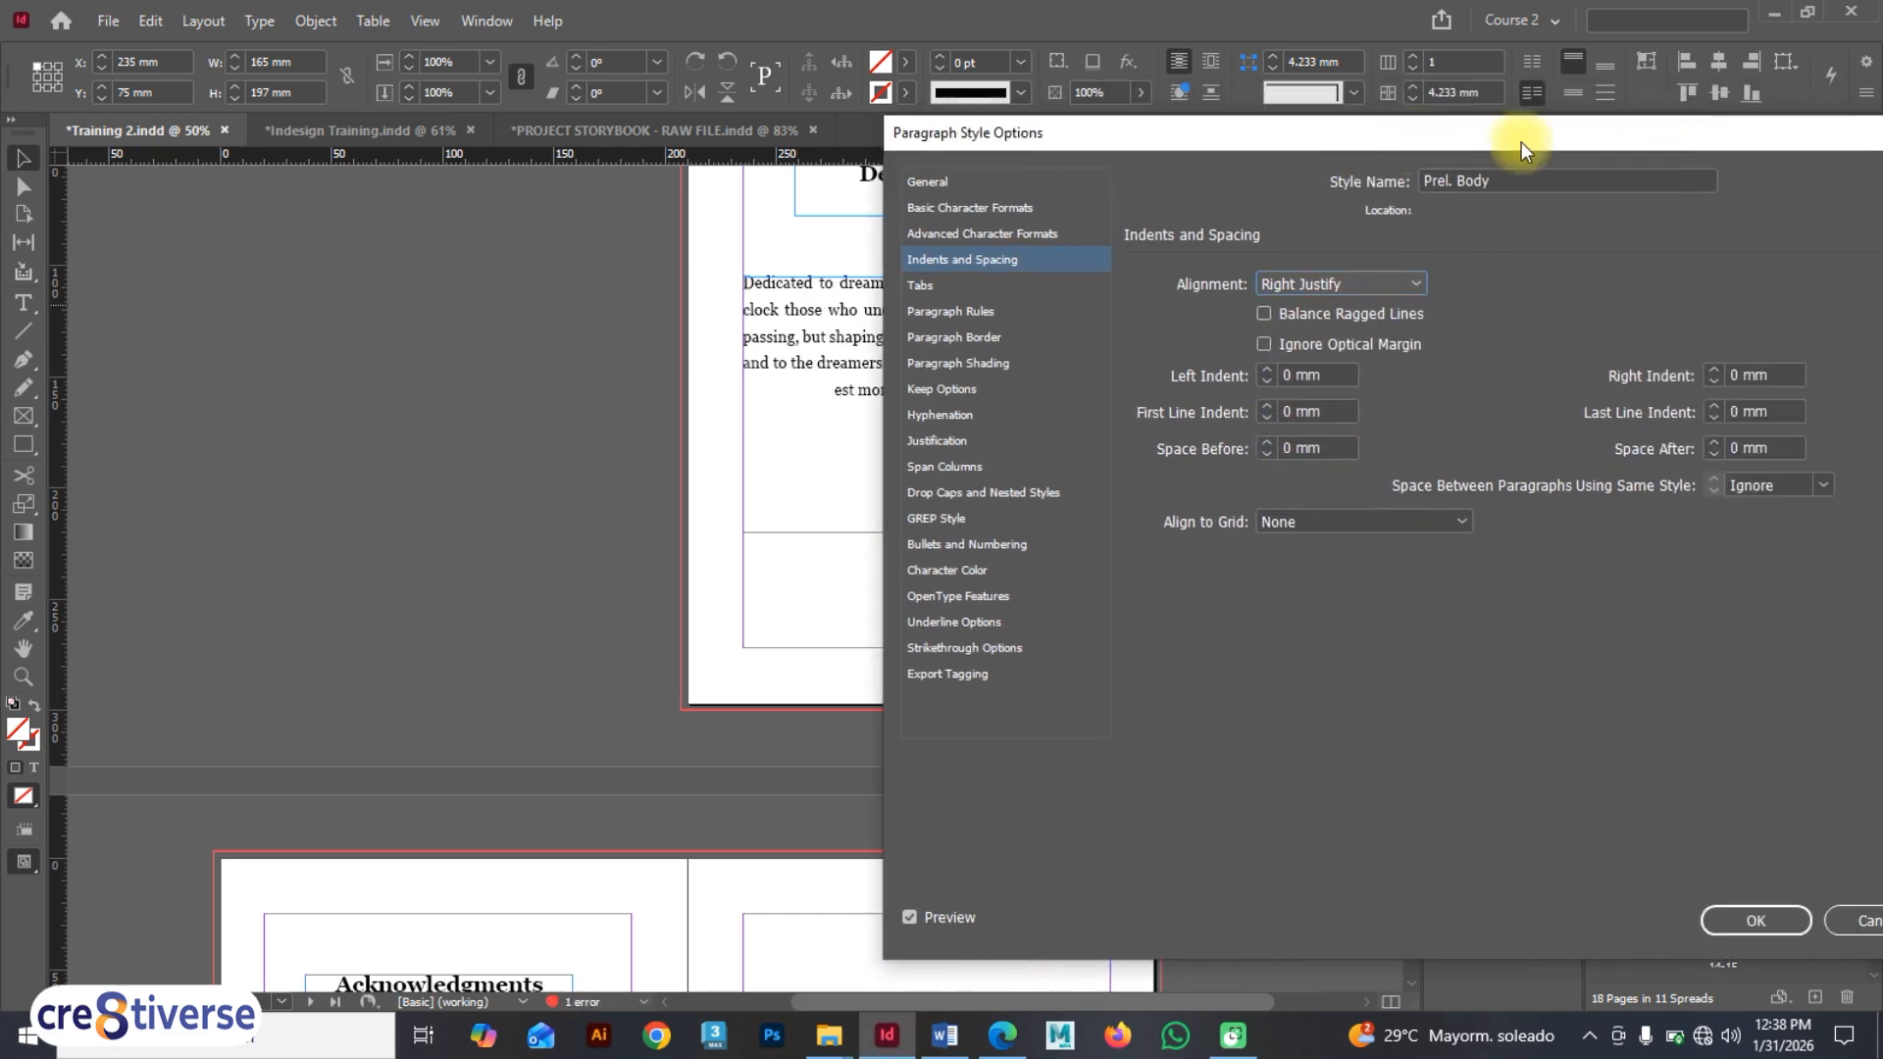
{"action": "left_click", "coordinate": [1746, 921]}
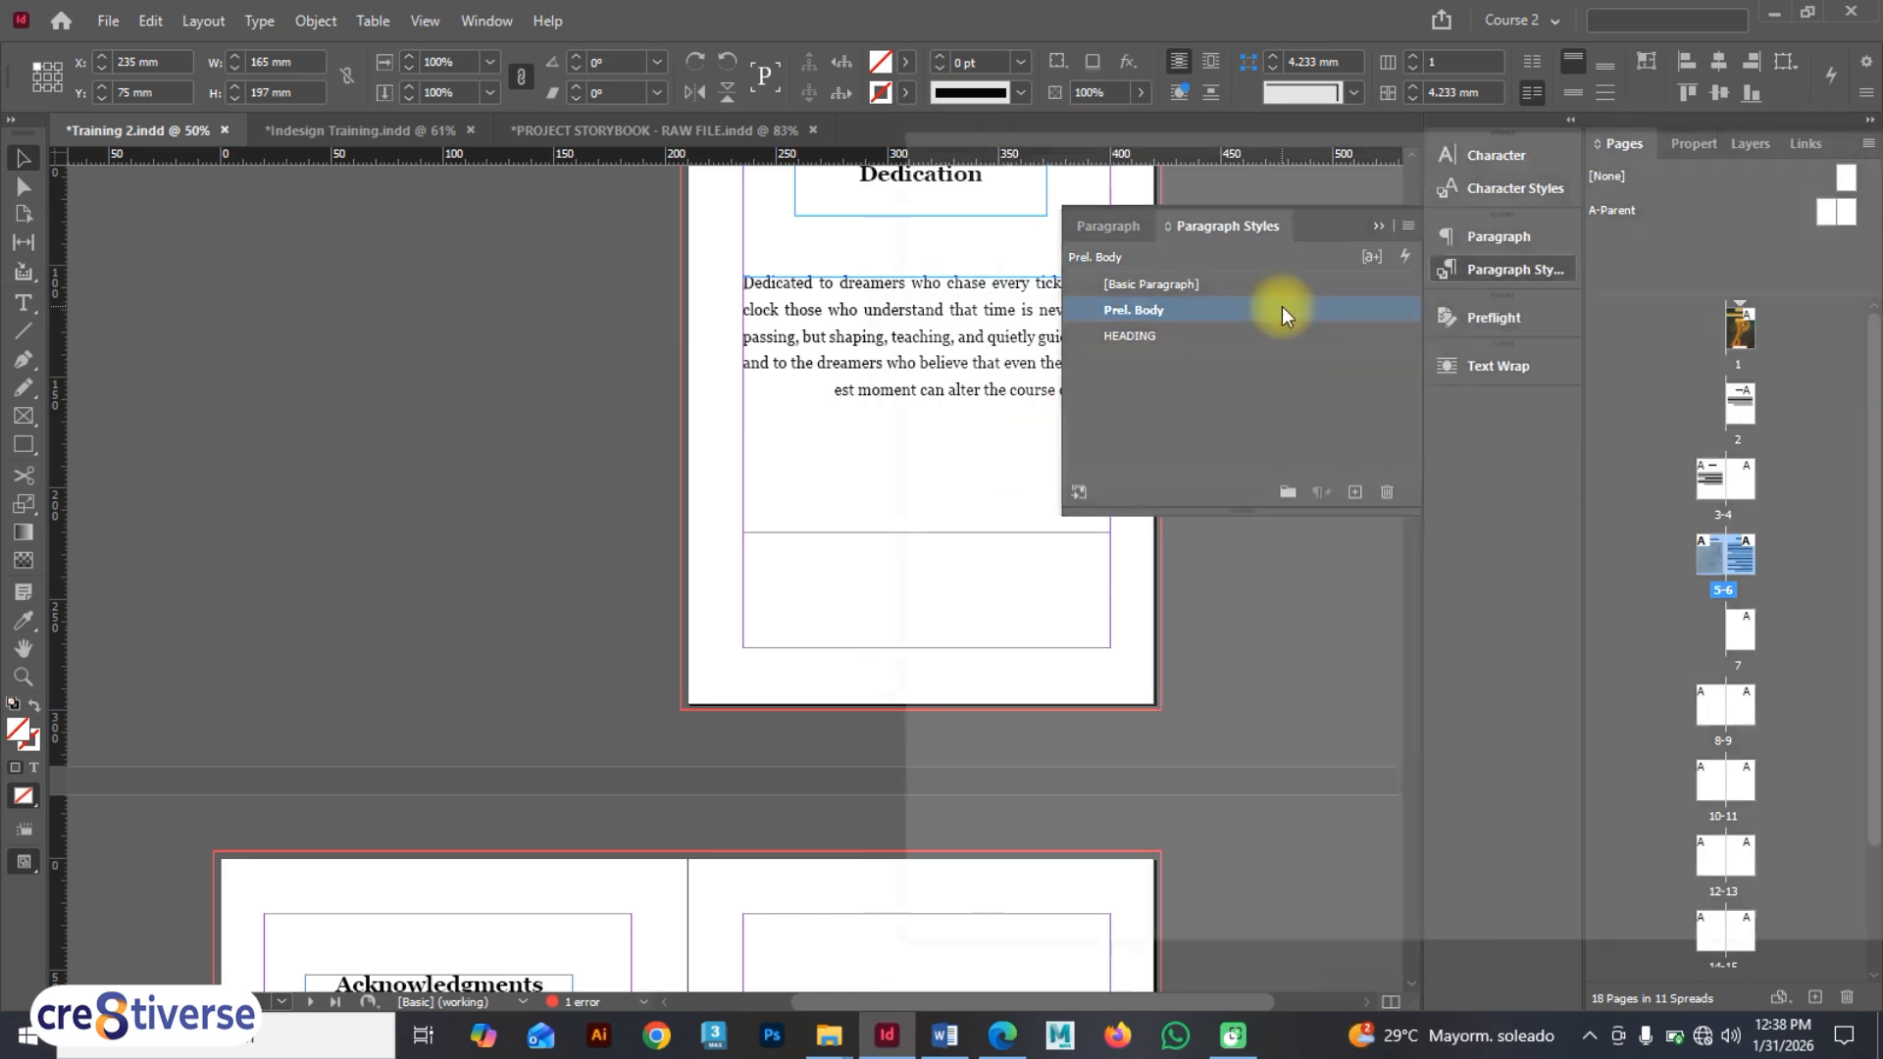
- Rename the Prel. Body paragraph style to Prel. Body 1
{"action": "double_click", "coordinate": [1281, 306]}
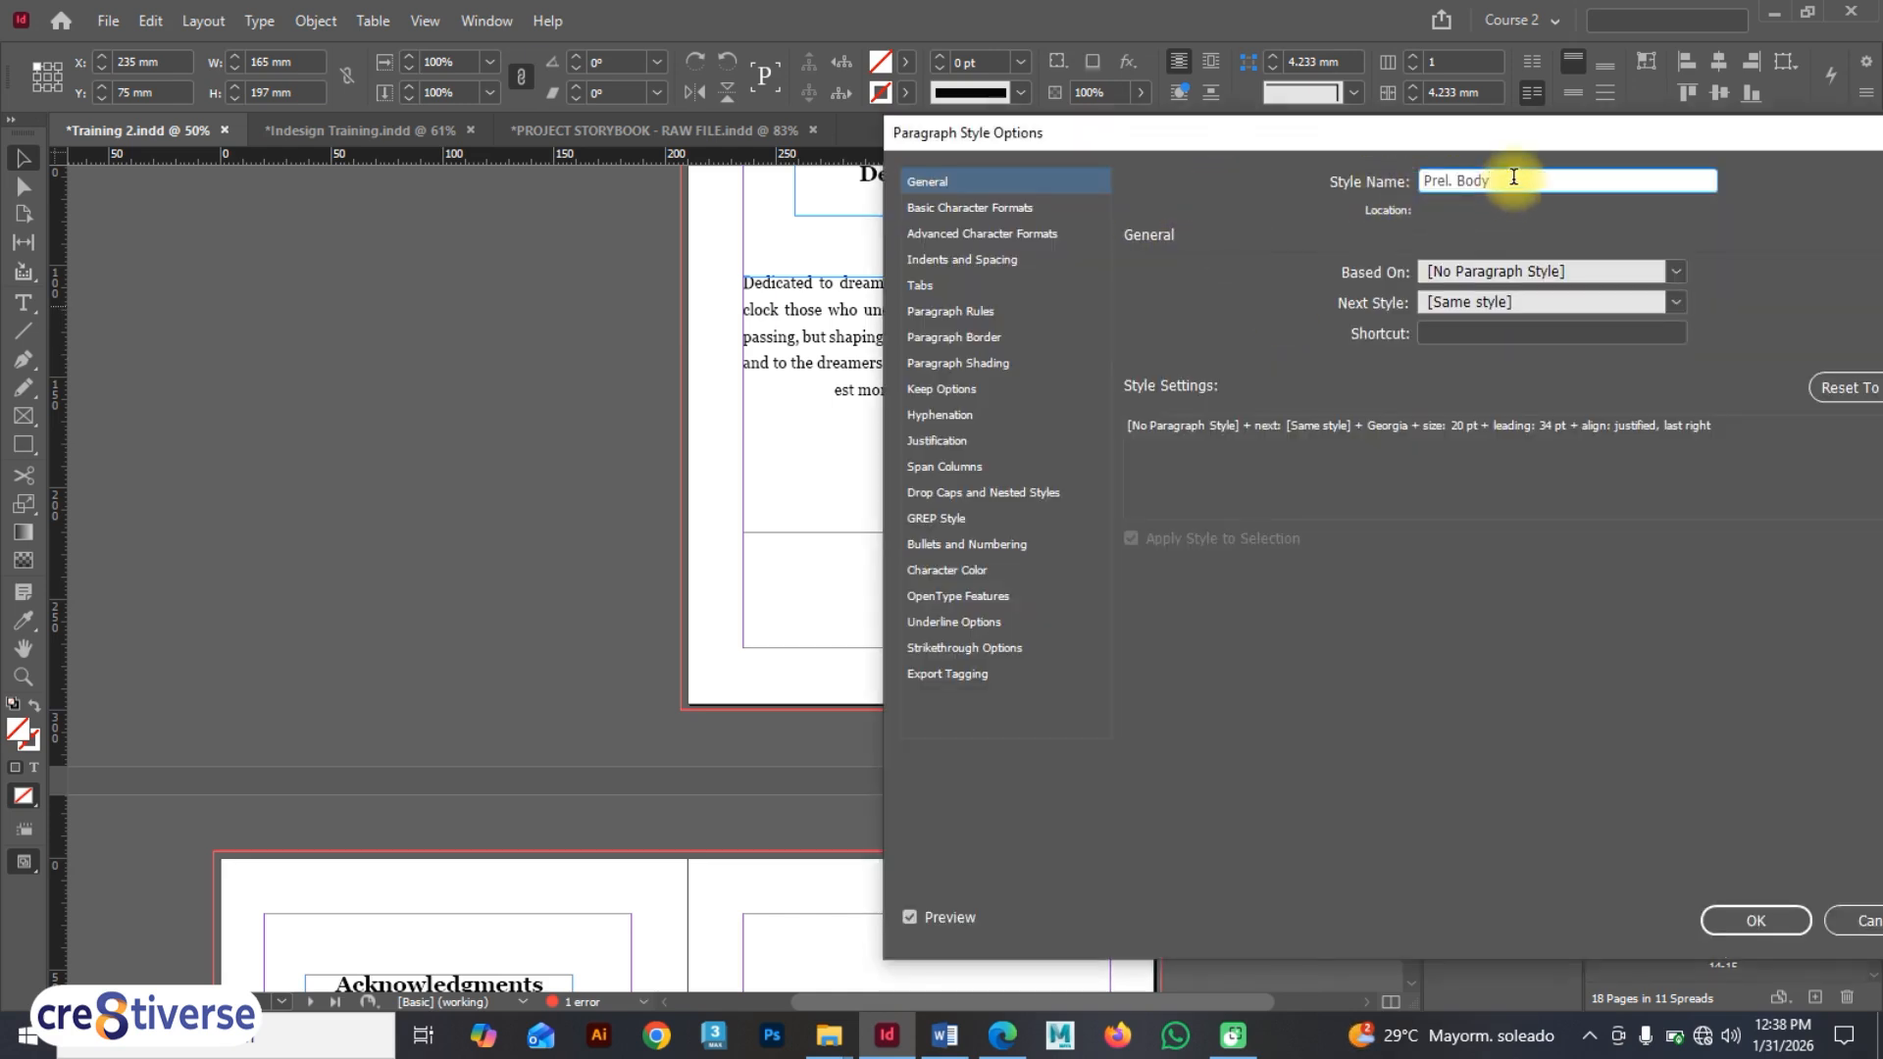
{"action": "type", "text": "1"}
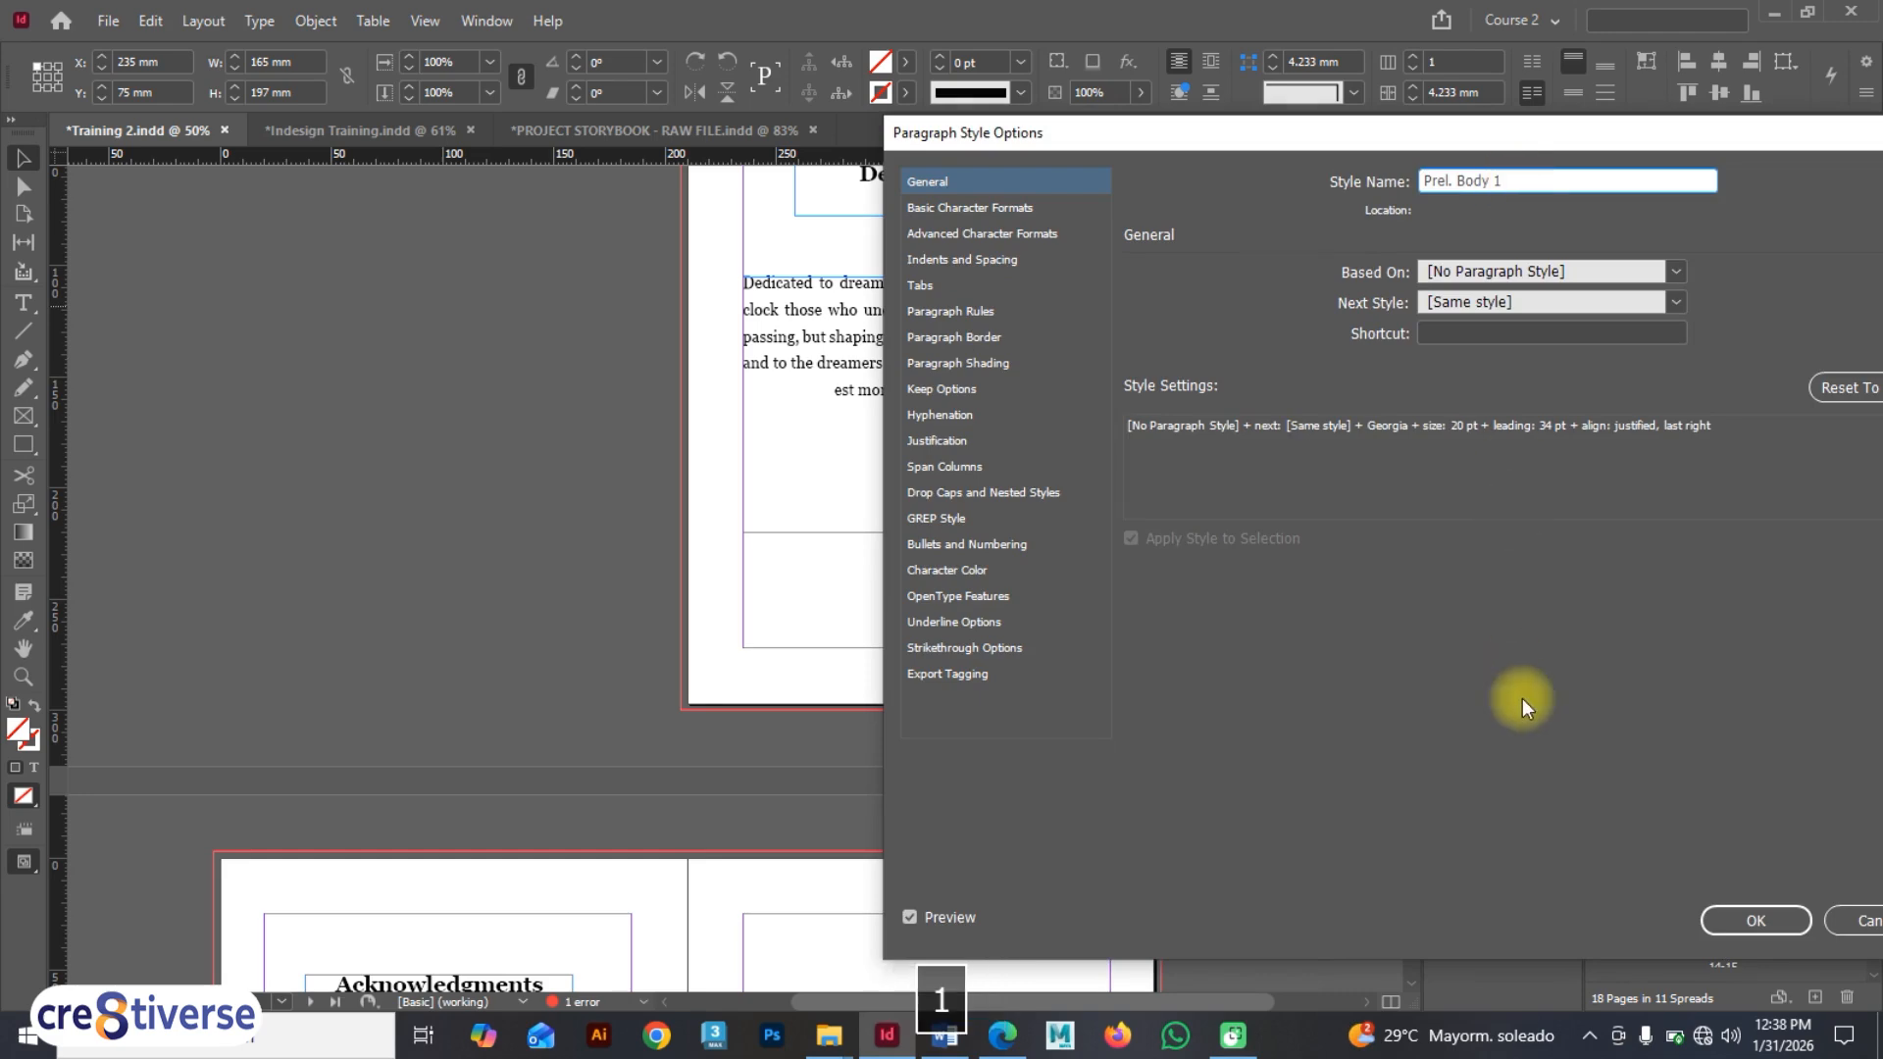
{"action": "left_click", "coordinate": [1756, 922]}
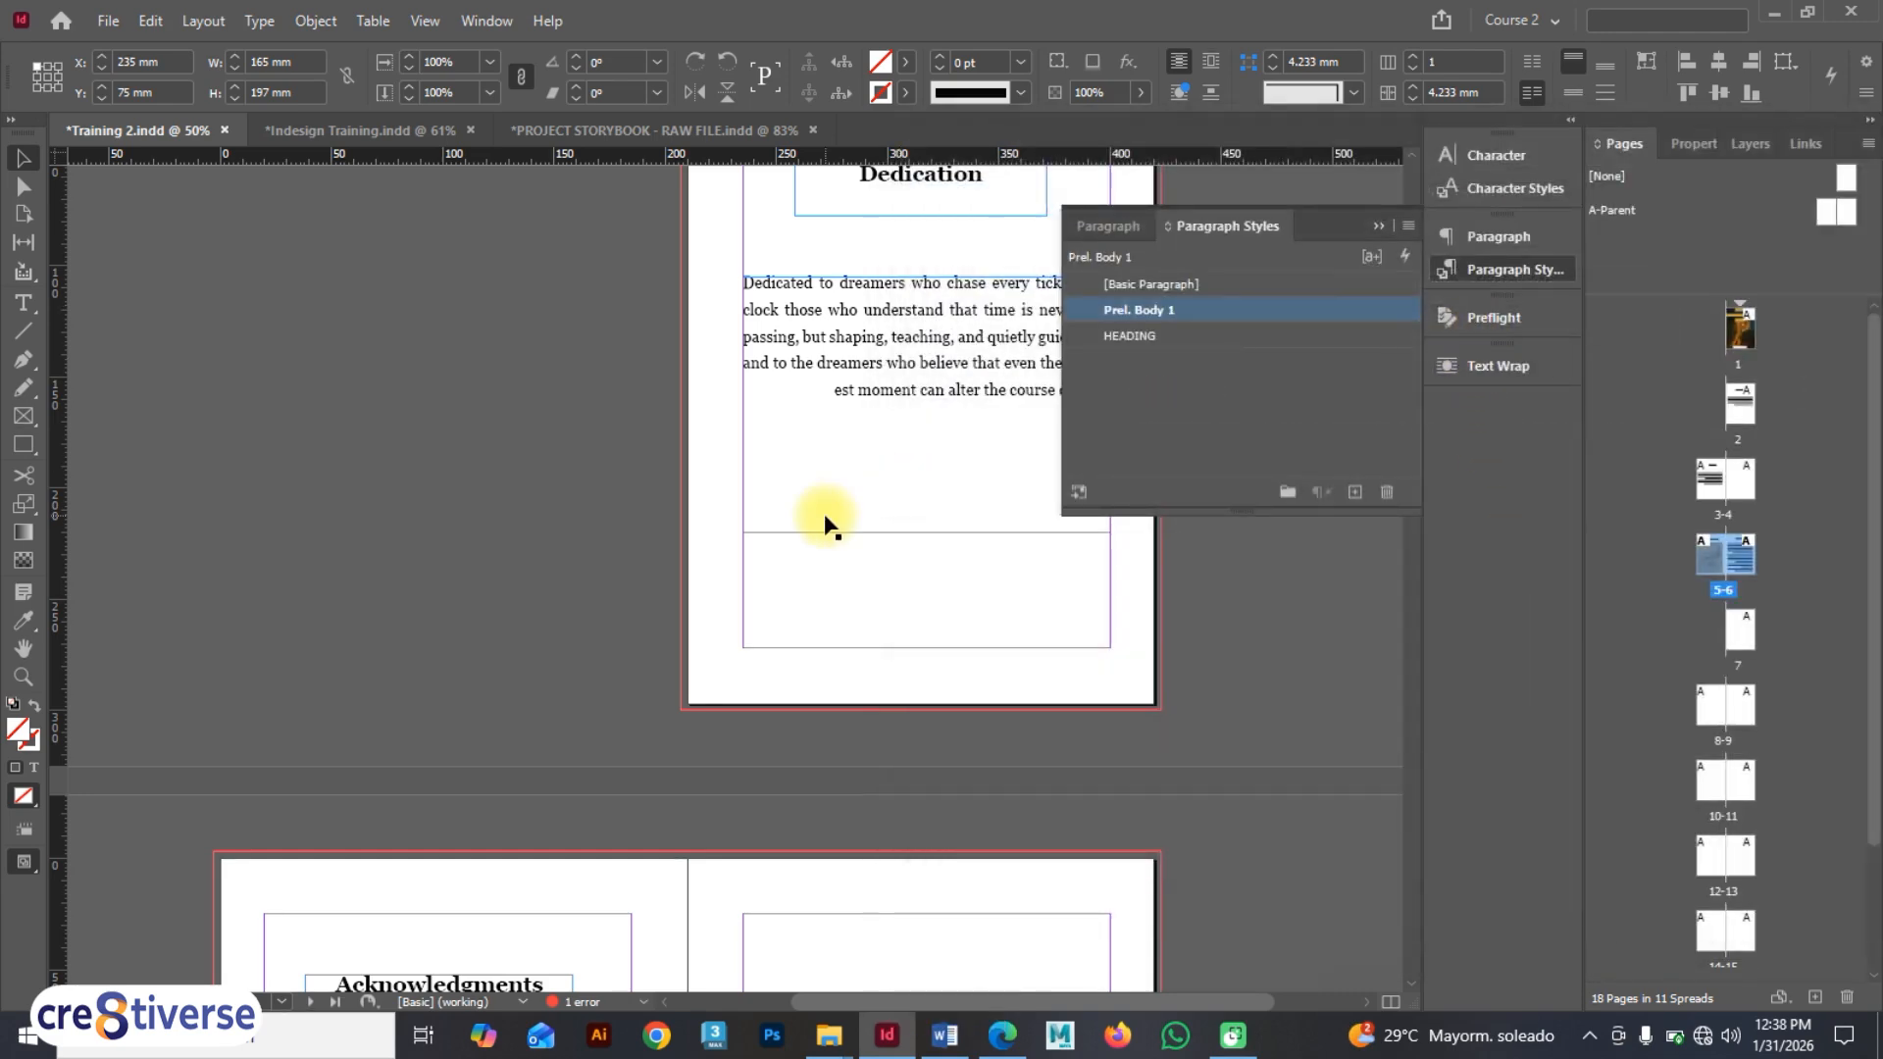
- Examine how the Prel. Body 1 style lays out the body text on the Acknowledgments and Prologue pages
{"action": "scroll", "coordinate": [824, 519], "scroll_direction": "down", "scroll_amount": 8}
{"action": "scroll", "coordinate": [824, 520], "scroll_direction": "up", "scroll_amount": 7}
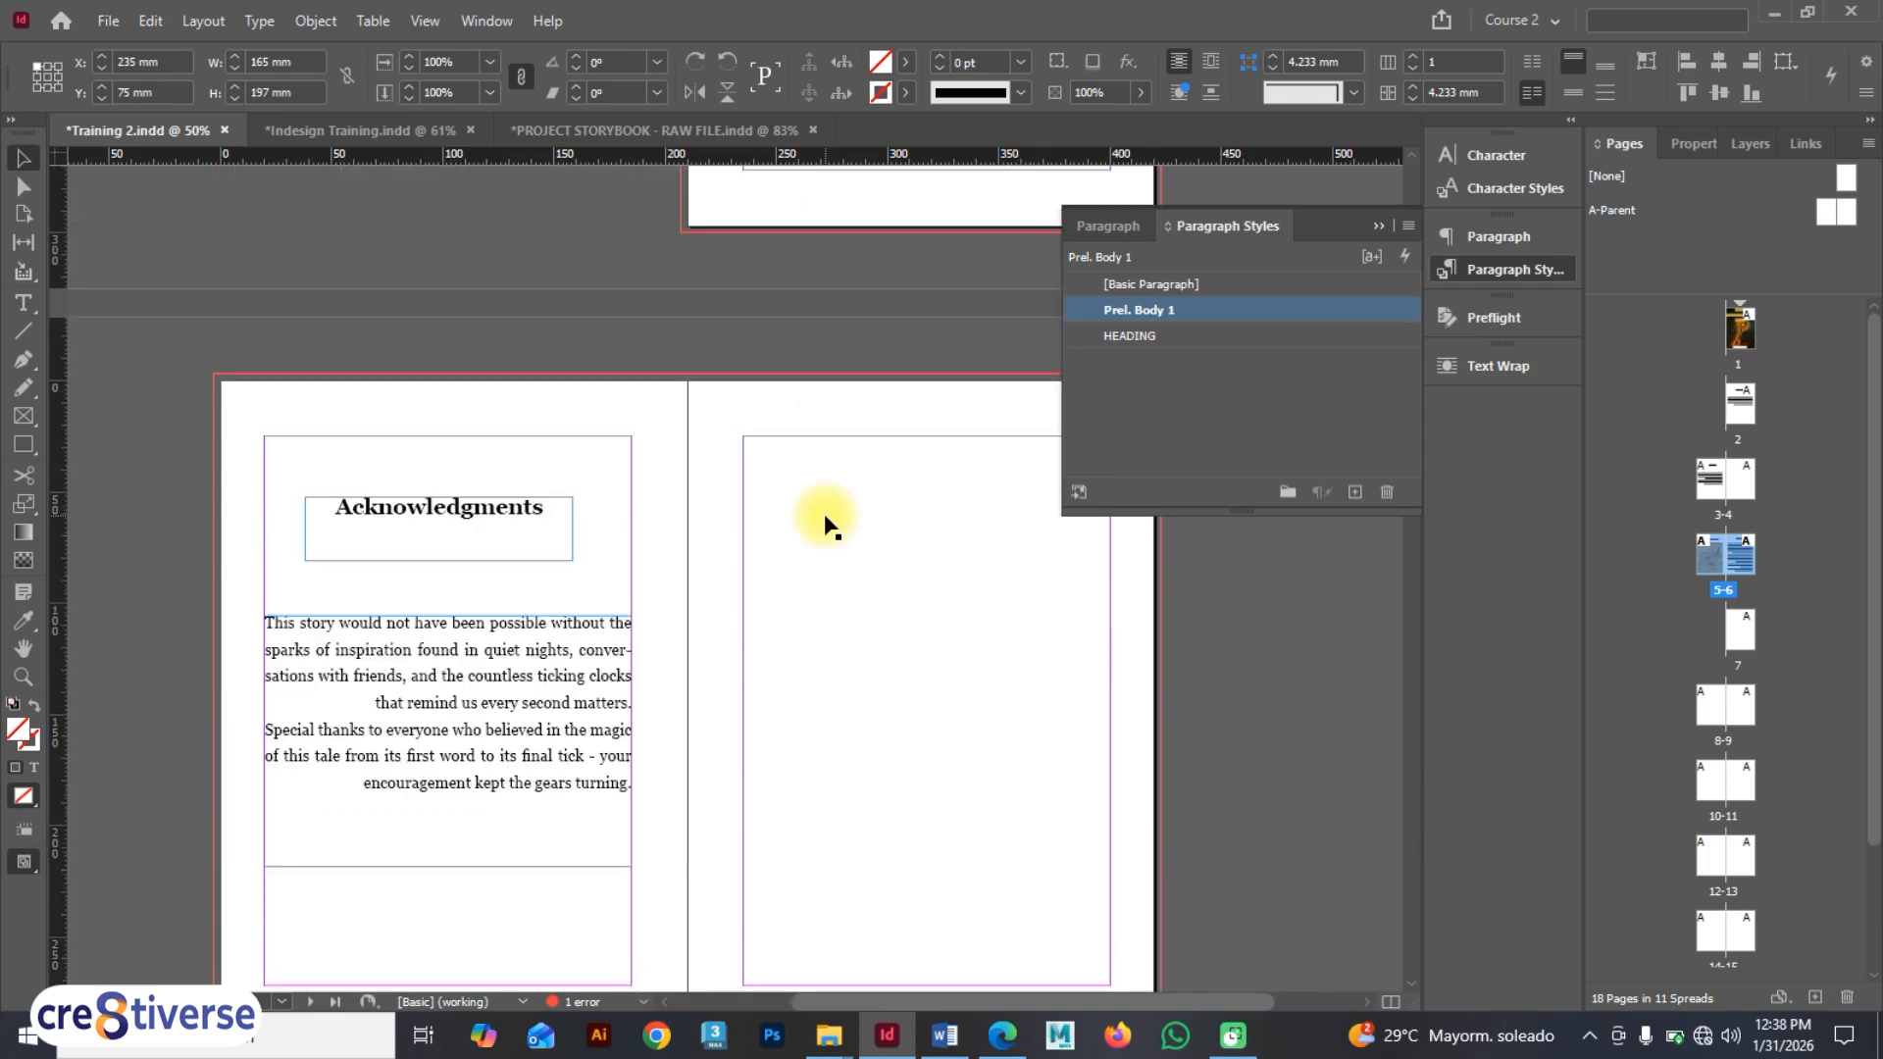
{"action": "scroll", "coordinate": [826, 508], "scroll_direction": "down", "scroll_amount": 2}
{"action": "scroll", "coordinate": [826, 508], "scroll_direction": "down", "scroll_amount": 3}
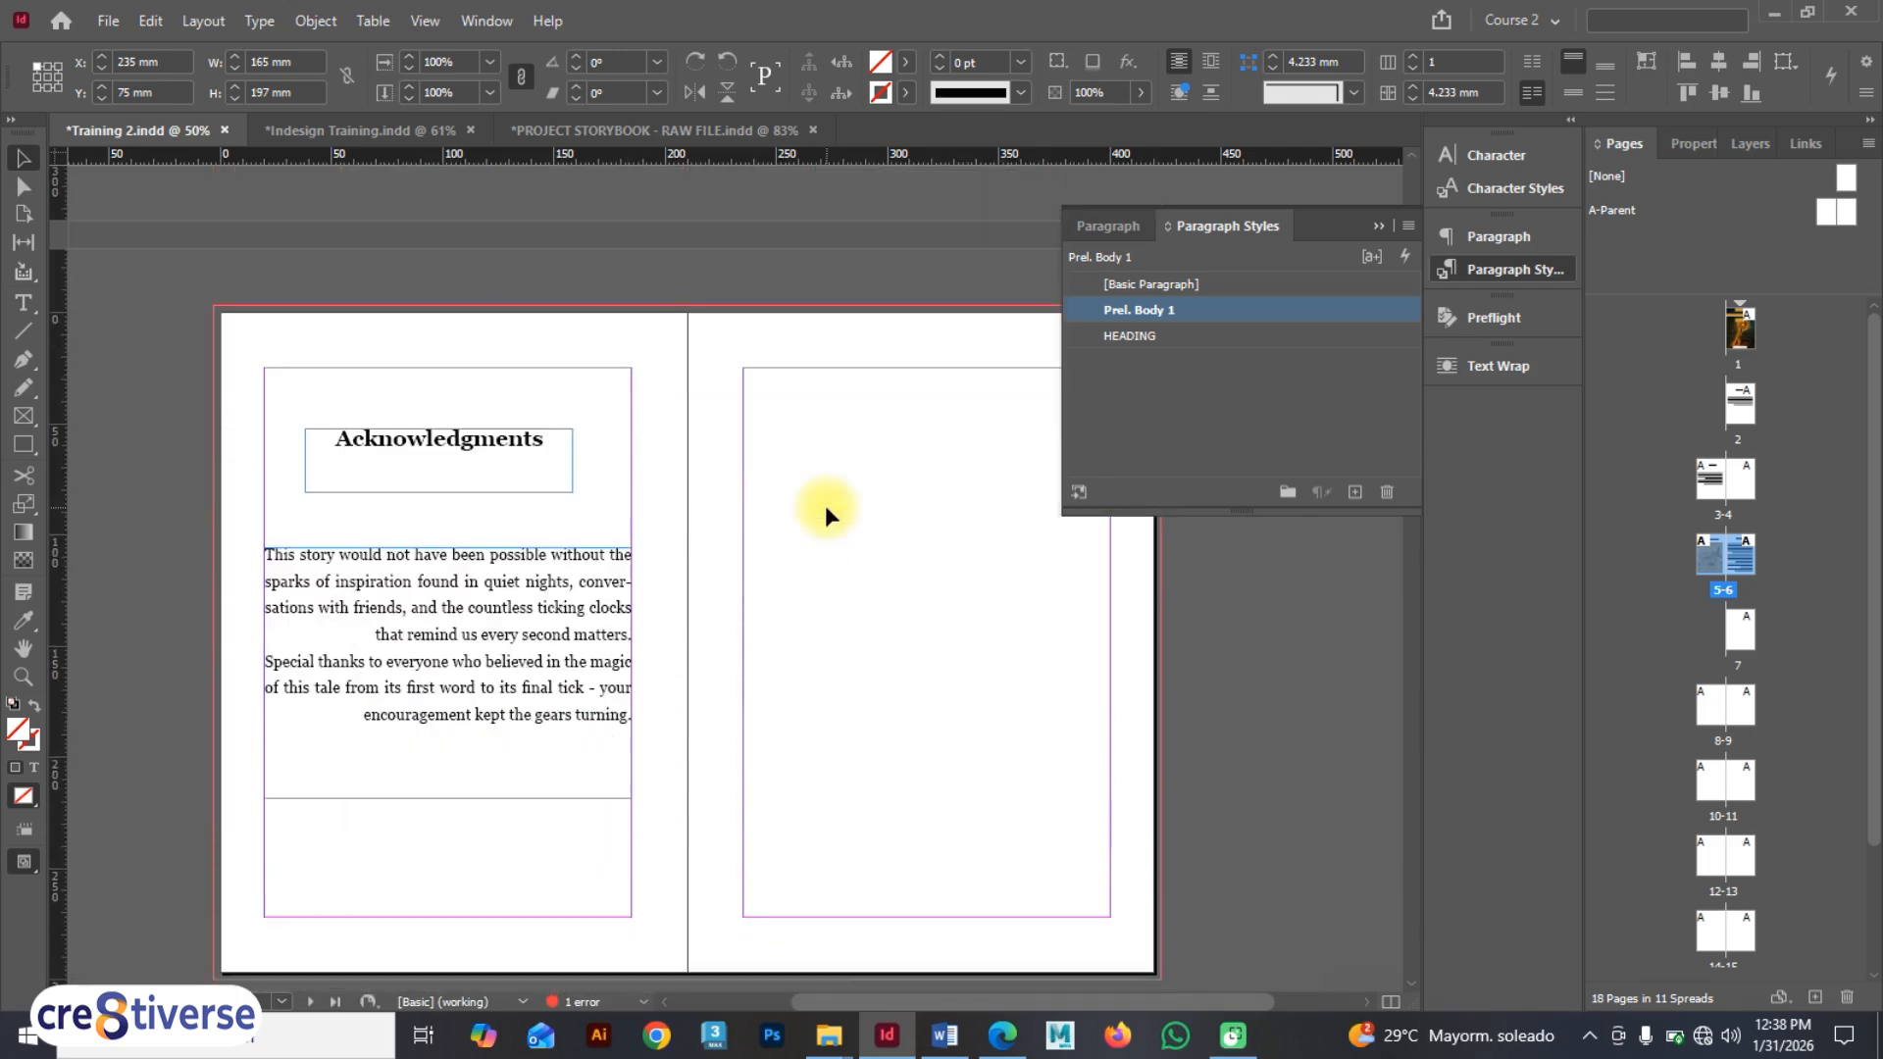
{"action": "left_click_drag", "start_coordinate": [1075, 1004], "coordinate": [1059, 1000]}
{"action": "scroll", "coordinate": [943, 807], "scroll_direction": "down", "scroll_amount": 3}
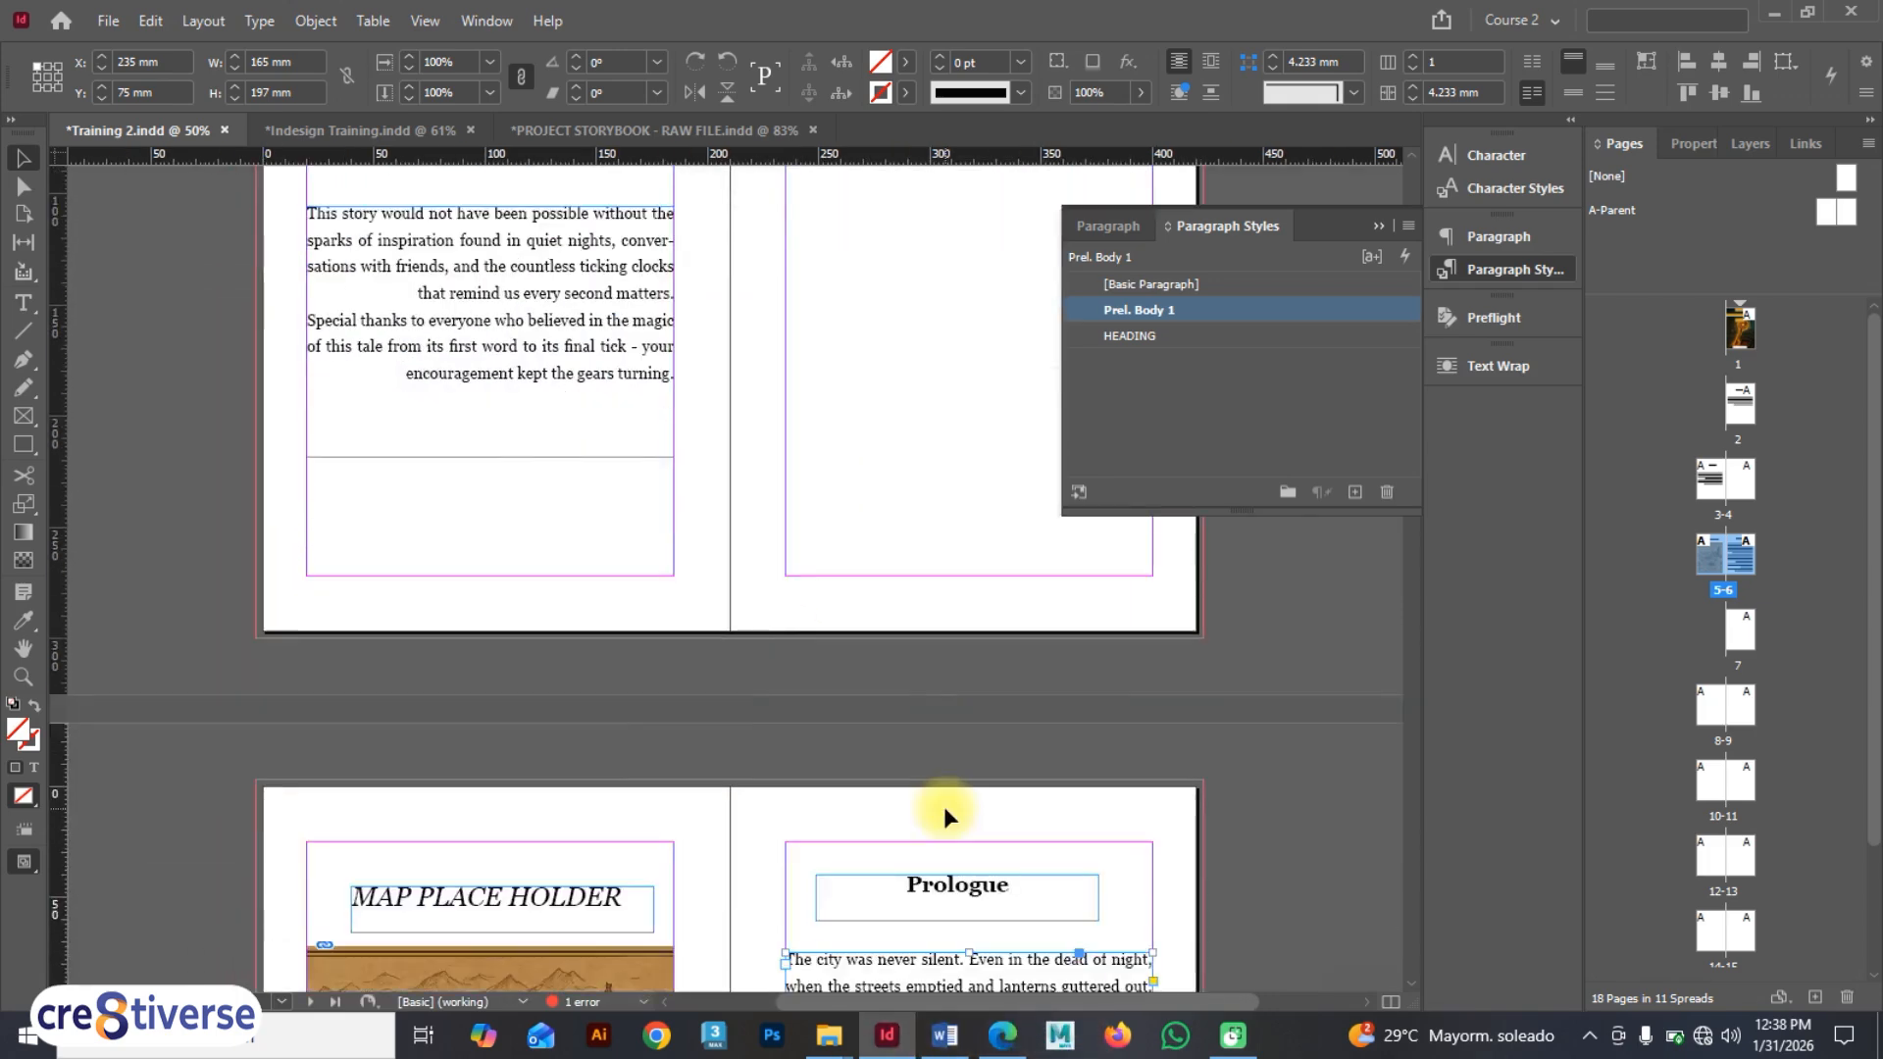
{"action": "scroll", "coordinate": [944, 807], "scroll_direction": "up", "scroll_amount": 4}
- Set the Prel. Body 1 paragraph style's alignment to Left Justify, using the Acknowledgments body text for preview
{"action": "left_click", "coordinate": [541, 687]}
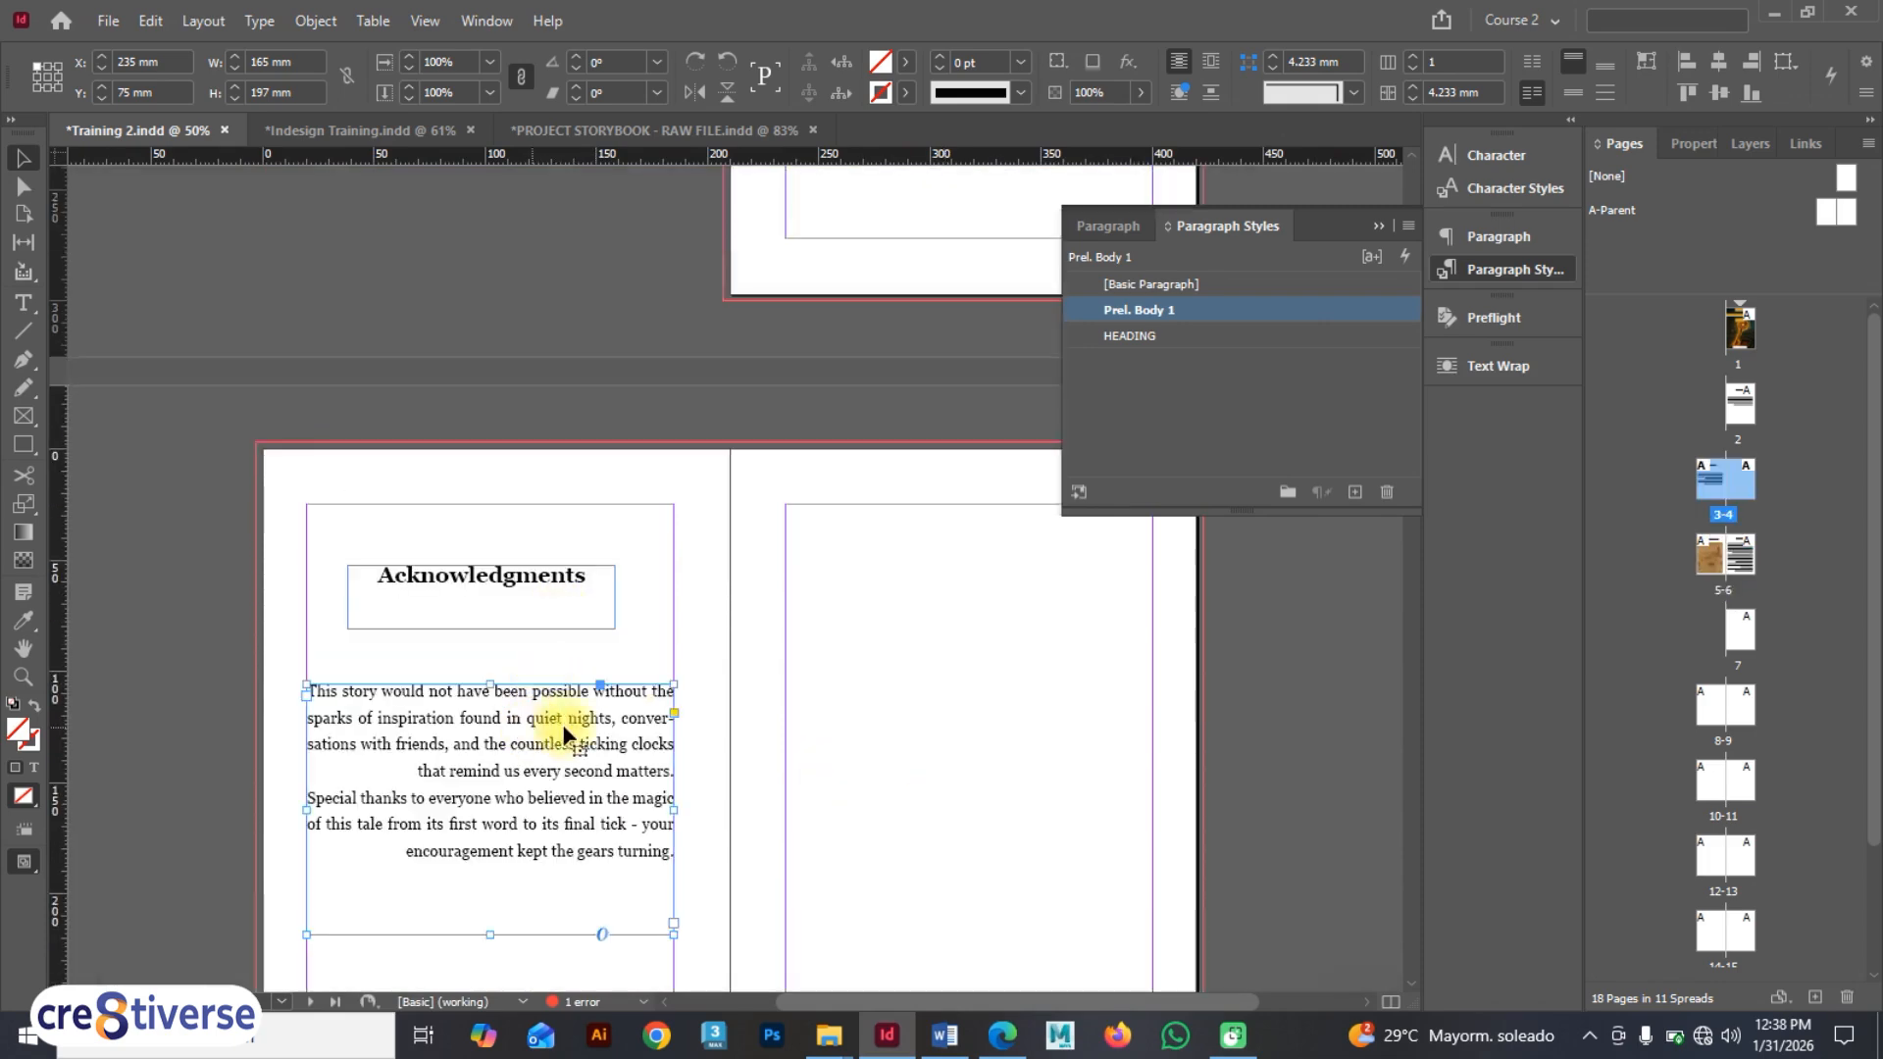
{"action": "double_click", "coordinate": [1305, 304]}
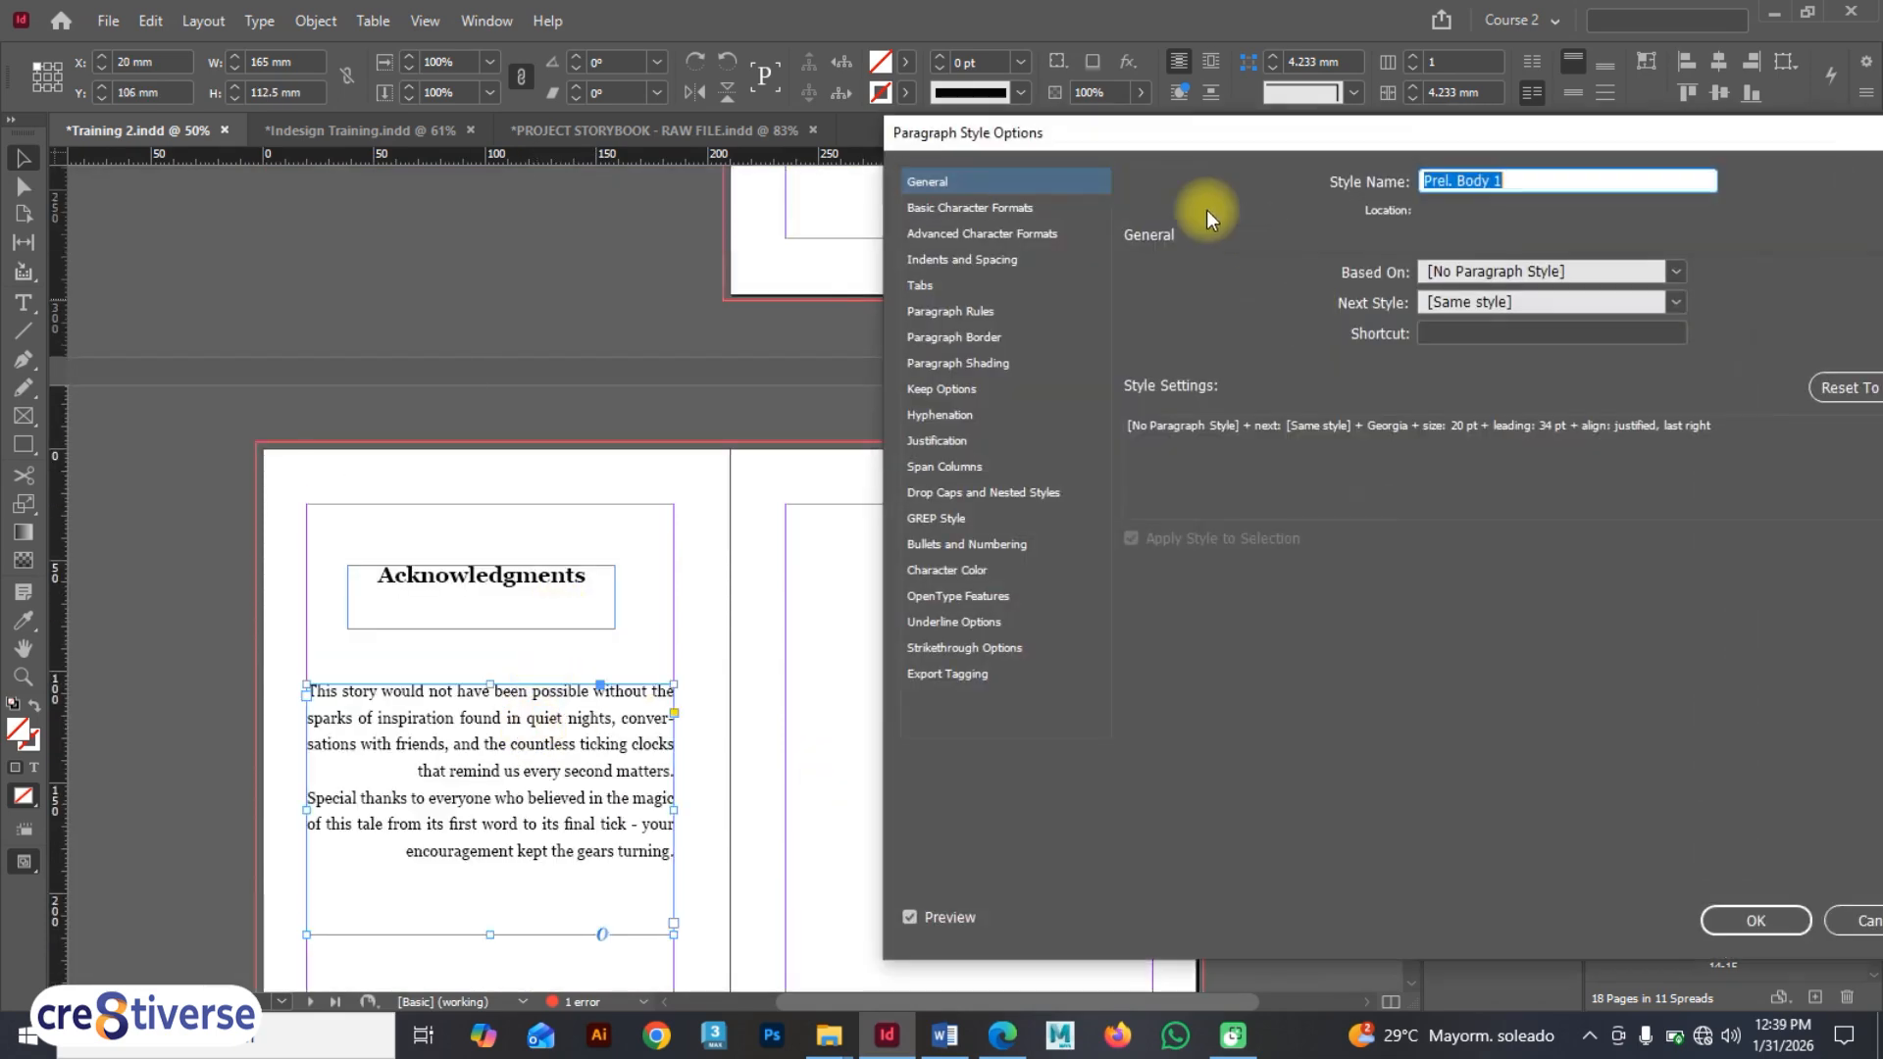
{"action": "left_click", "coordinate": [950, 258]}
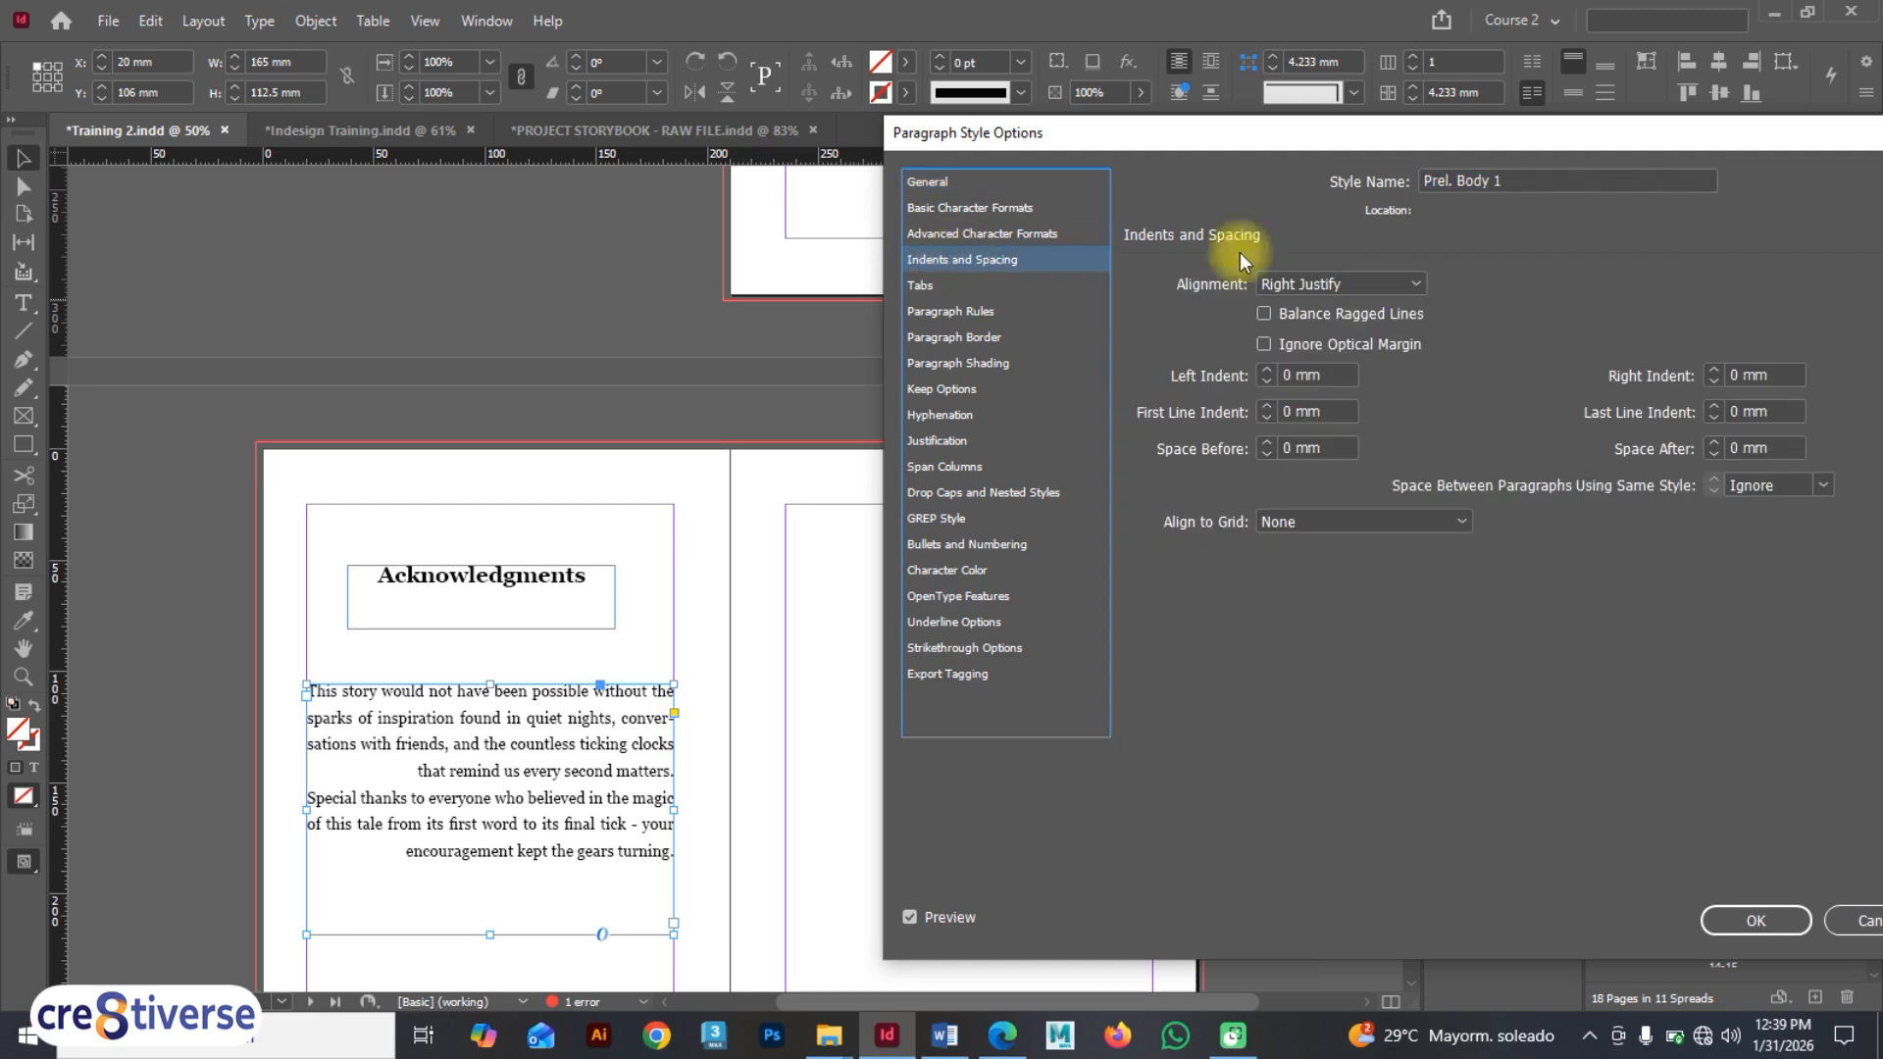
{"action": "left_click", "coordinate": [1385, 284]}
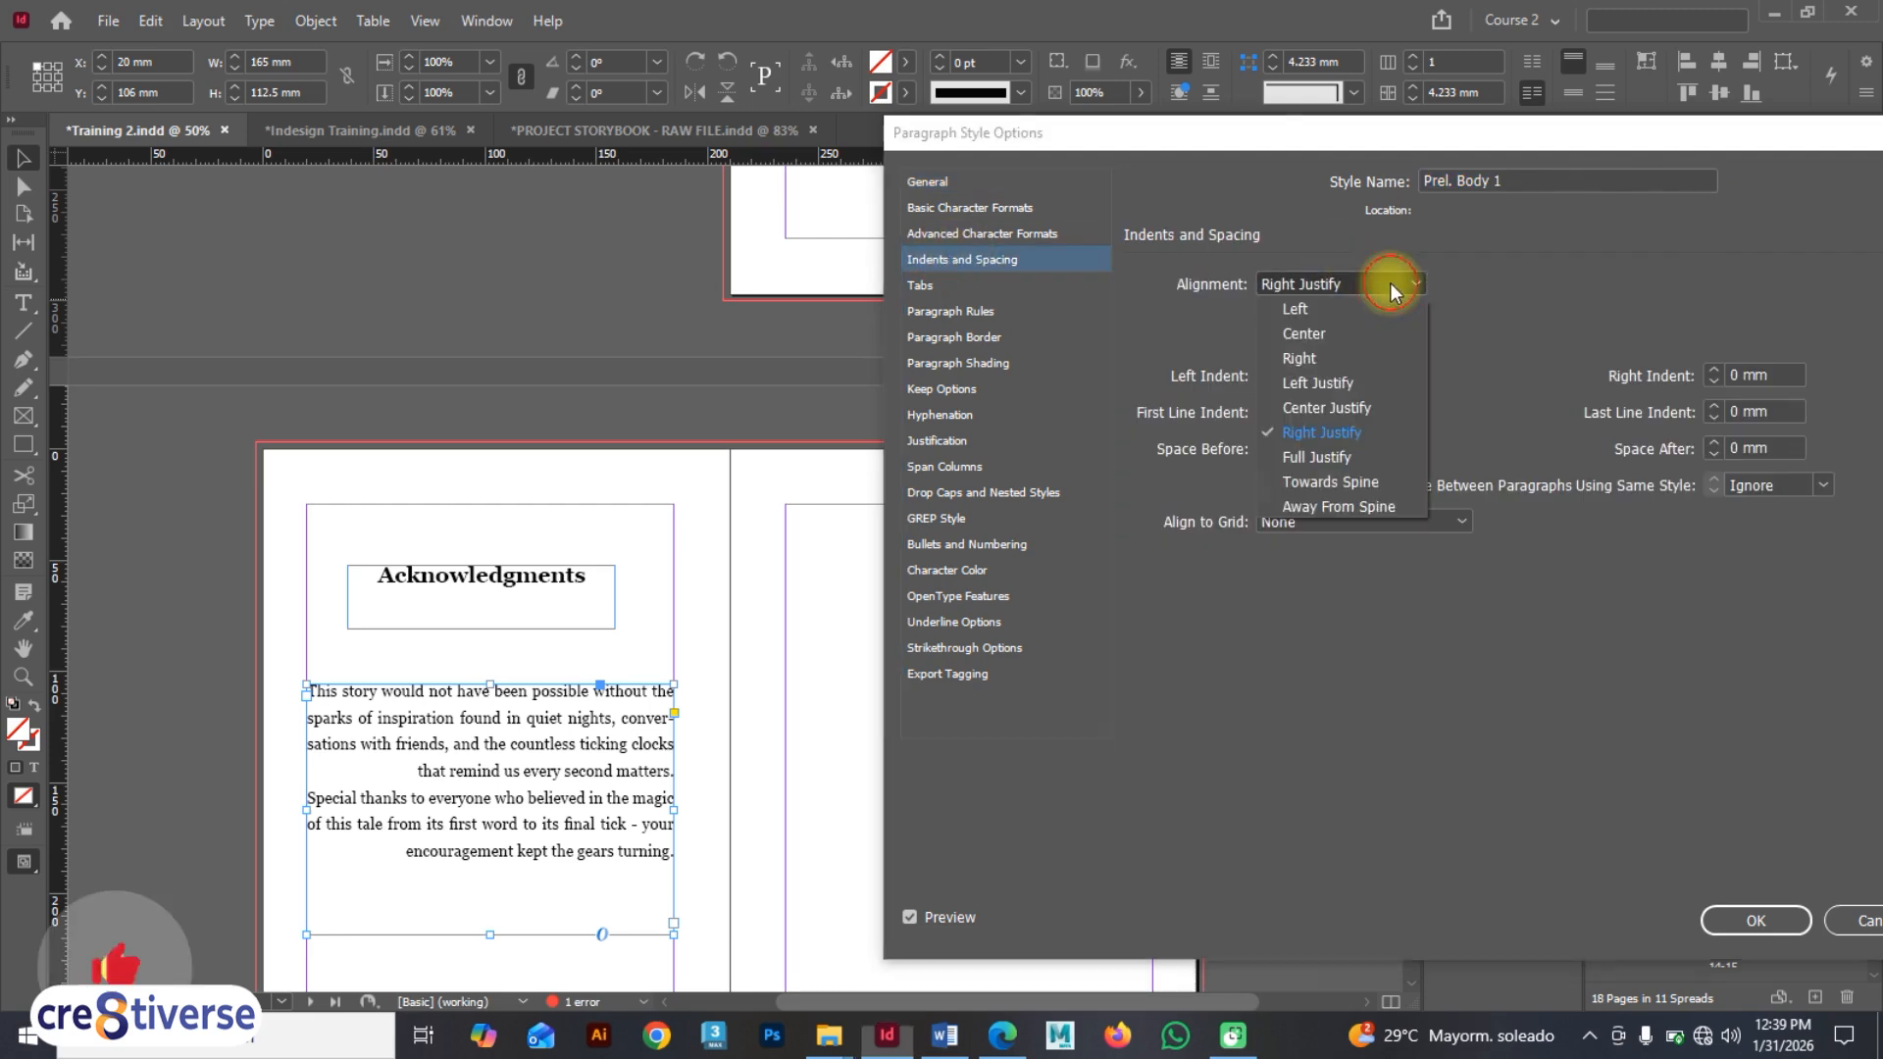
{"action": "left_click", "coordinate": [1347, 384]}
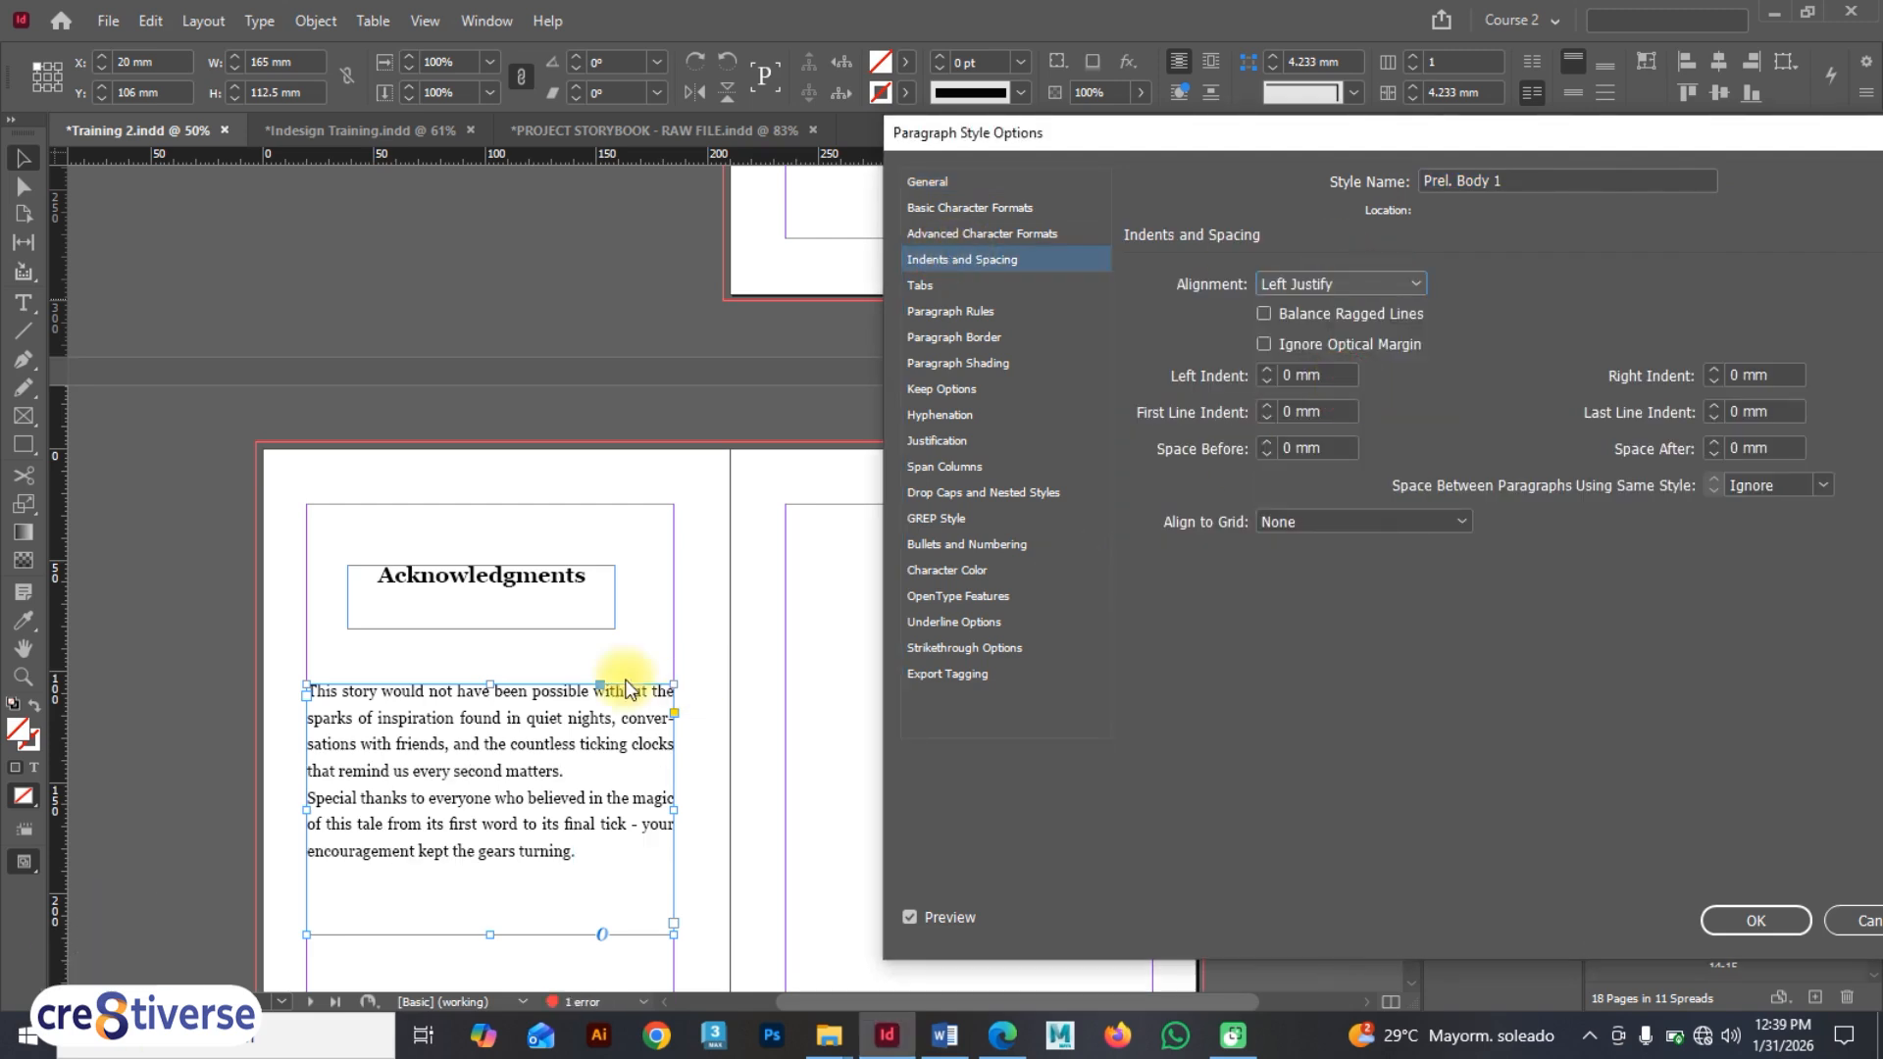
{"action": "left_click", "coordinate": [1765, 917]}
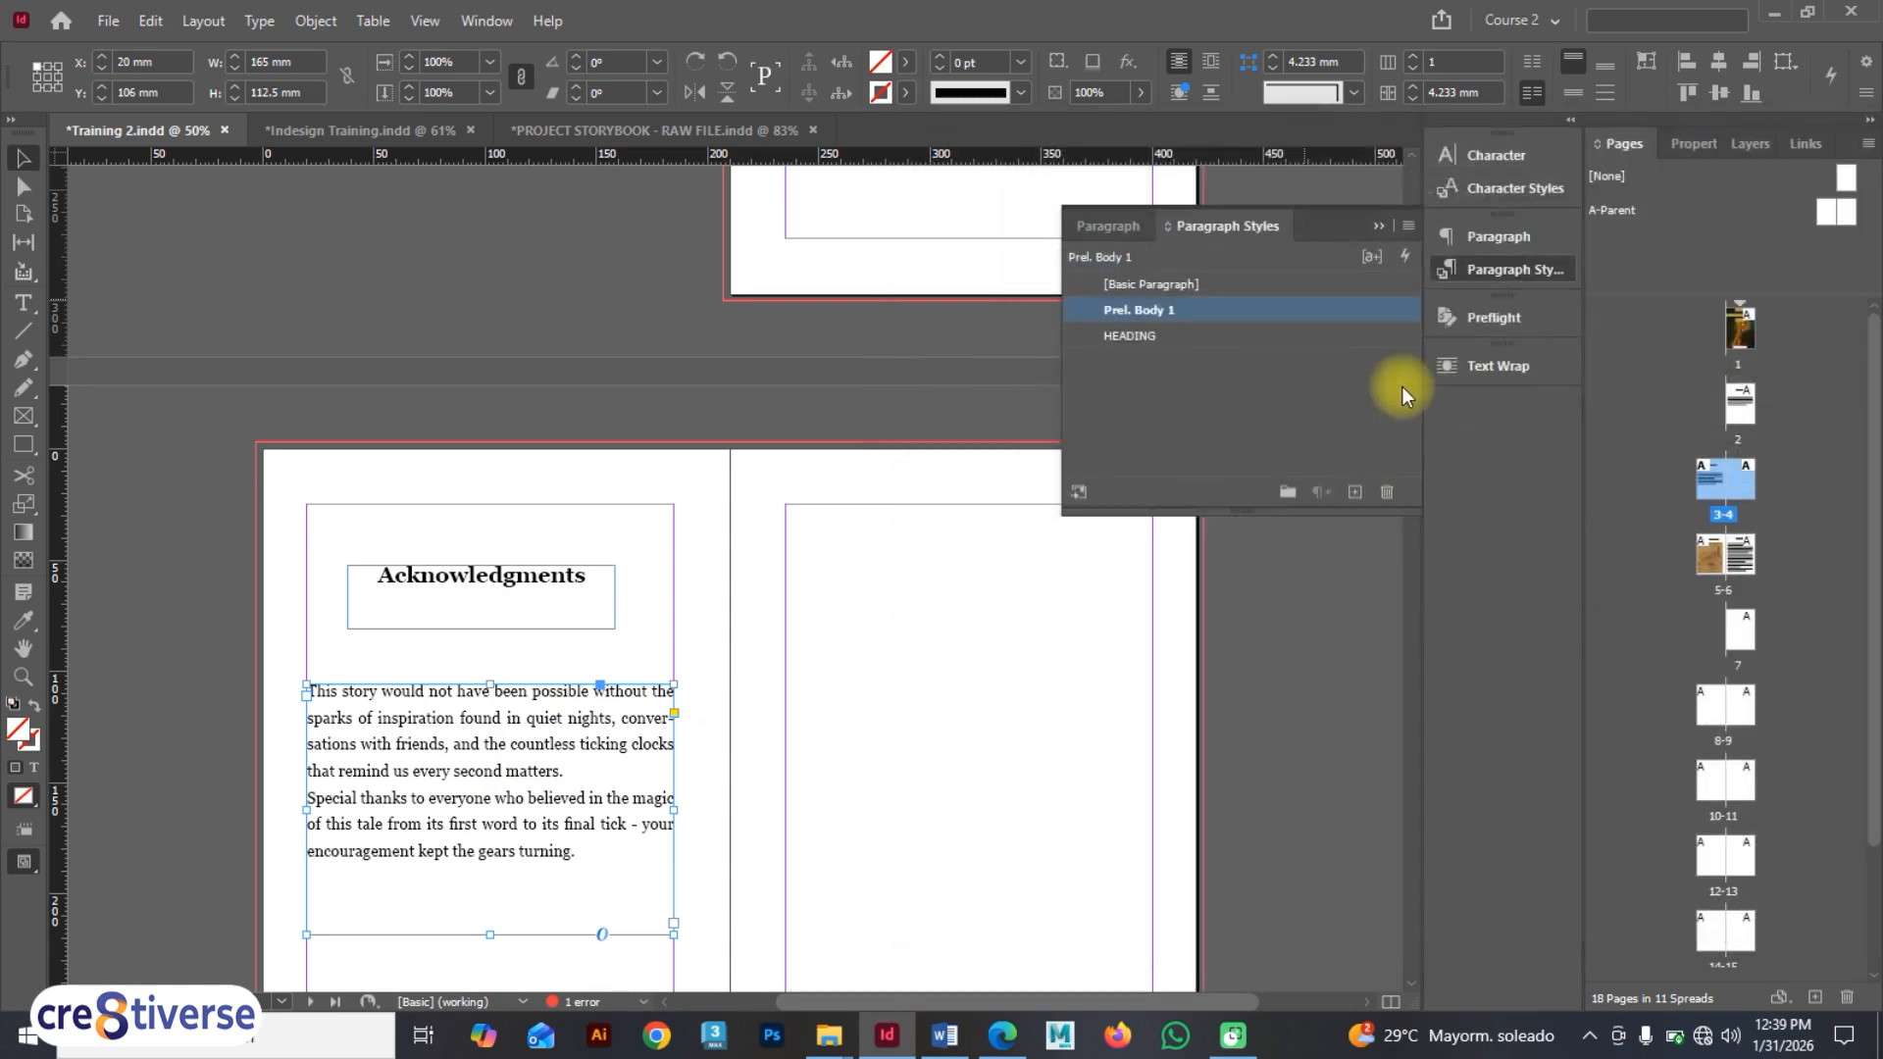
- Set the leading of the Prel. Body 1 paragraph style to 28 pt and save the style
{"action": "scroll", "coordinate": [852, 536], "scroll_direction": "up", "scroll_amount": 5}
{"action": "scroll", "coordinate": [905, 506], "scroll_direction": "down", "scroll_amount": 4}
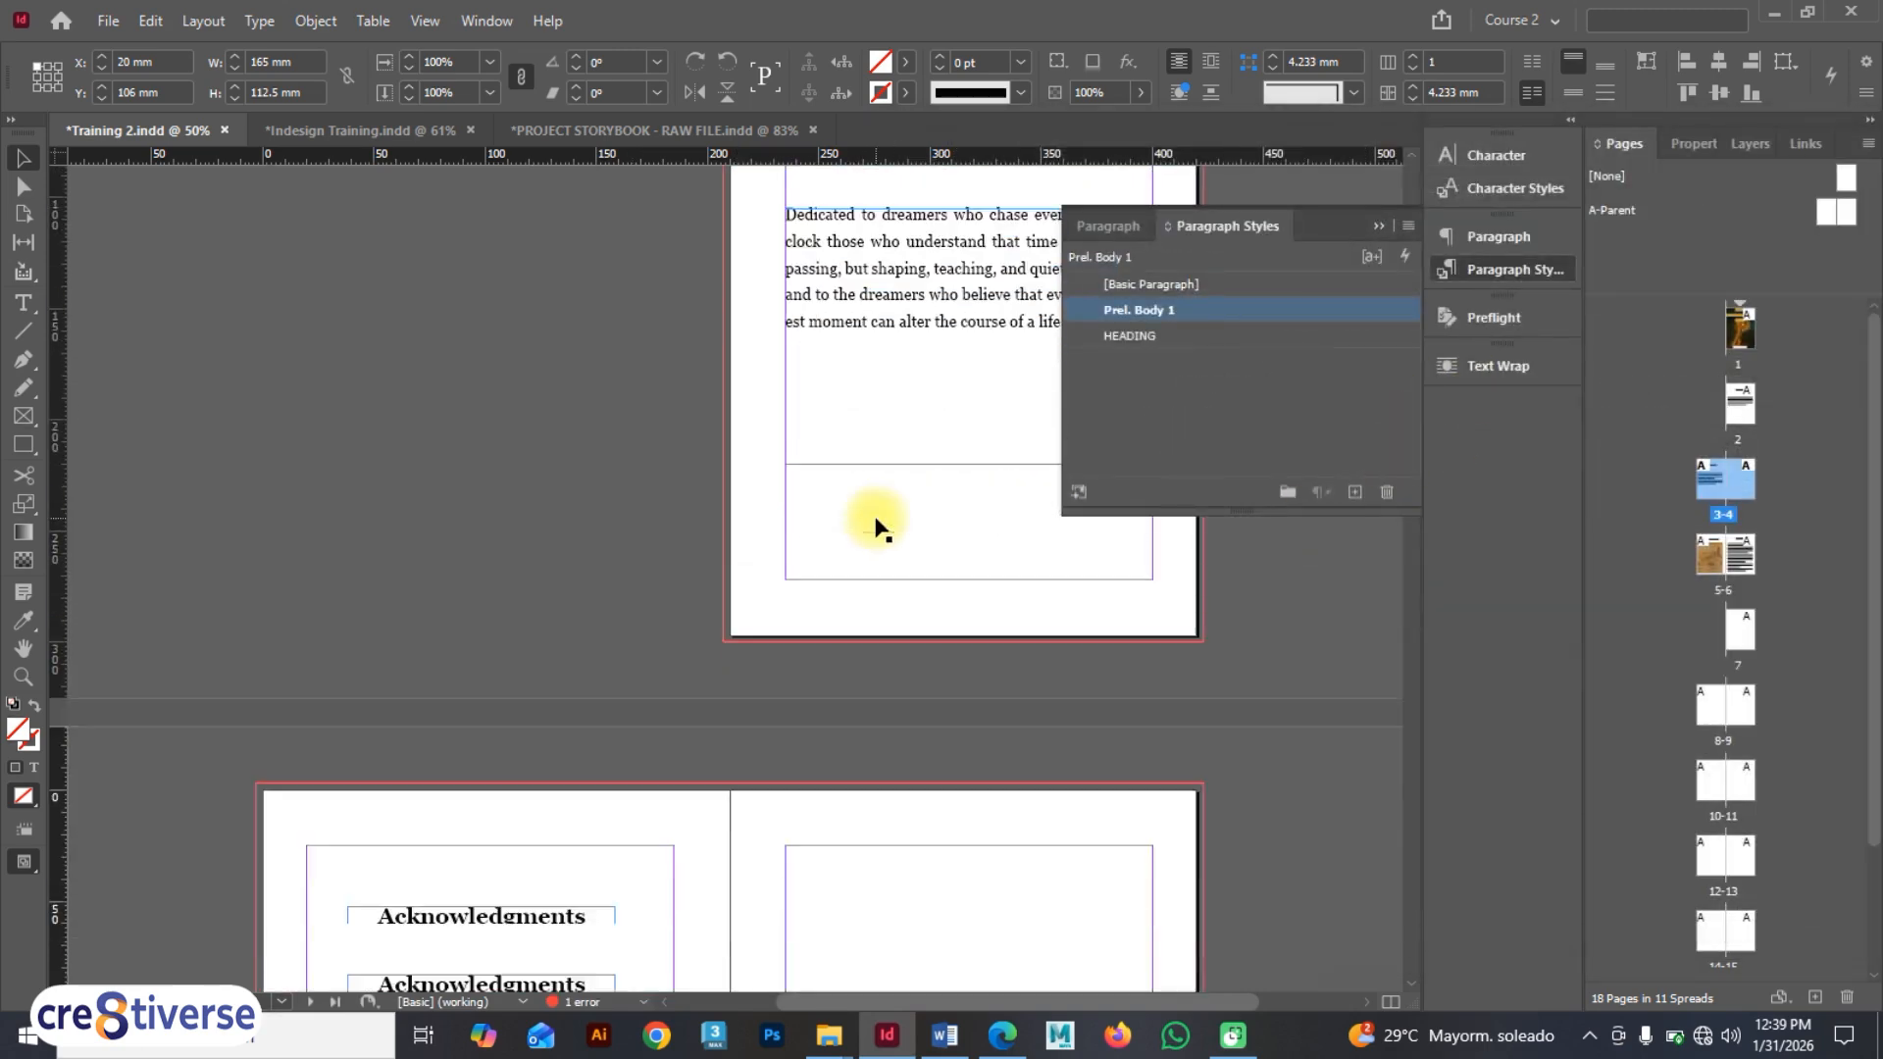
{"action": "double_click", "coordinate": [1292, 312]}
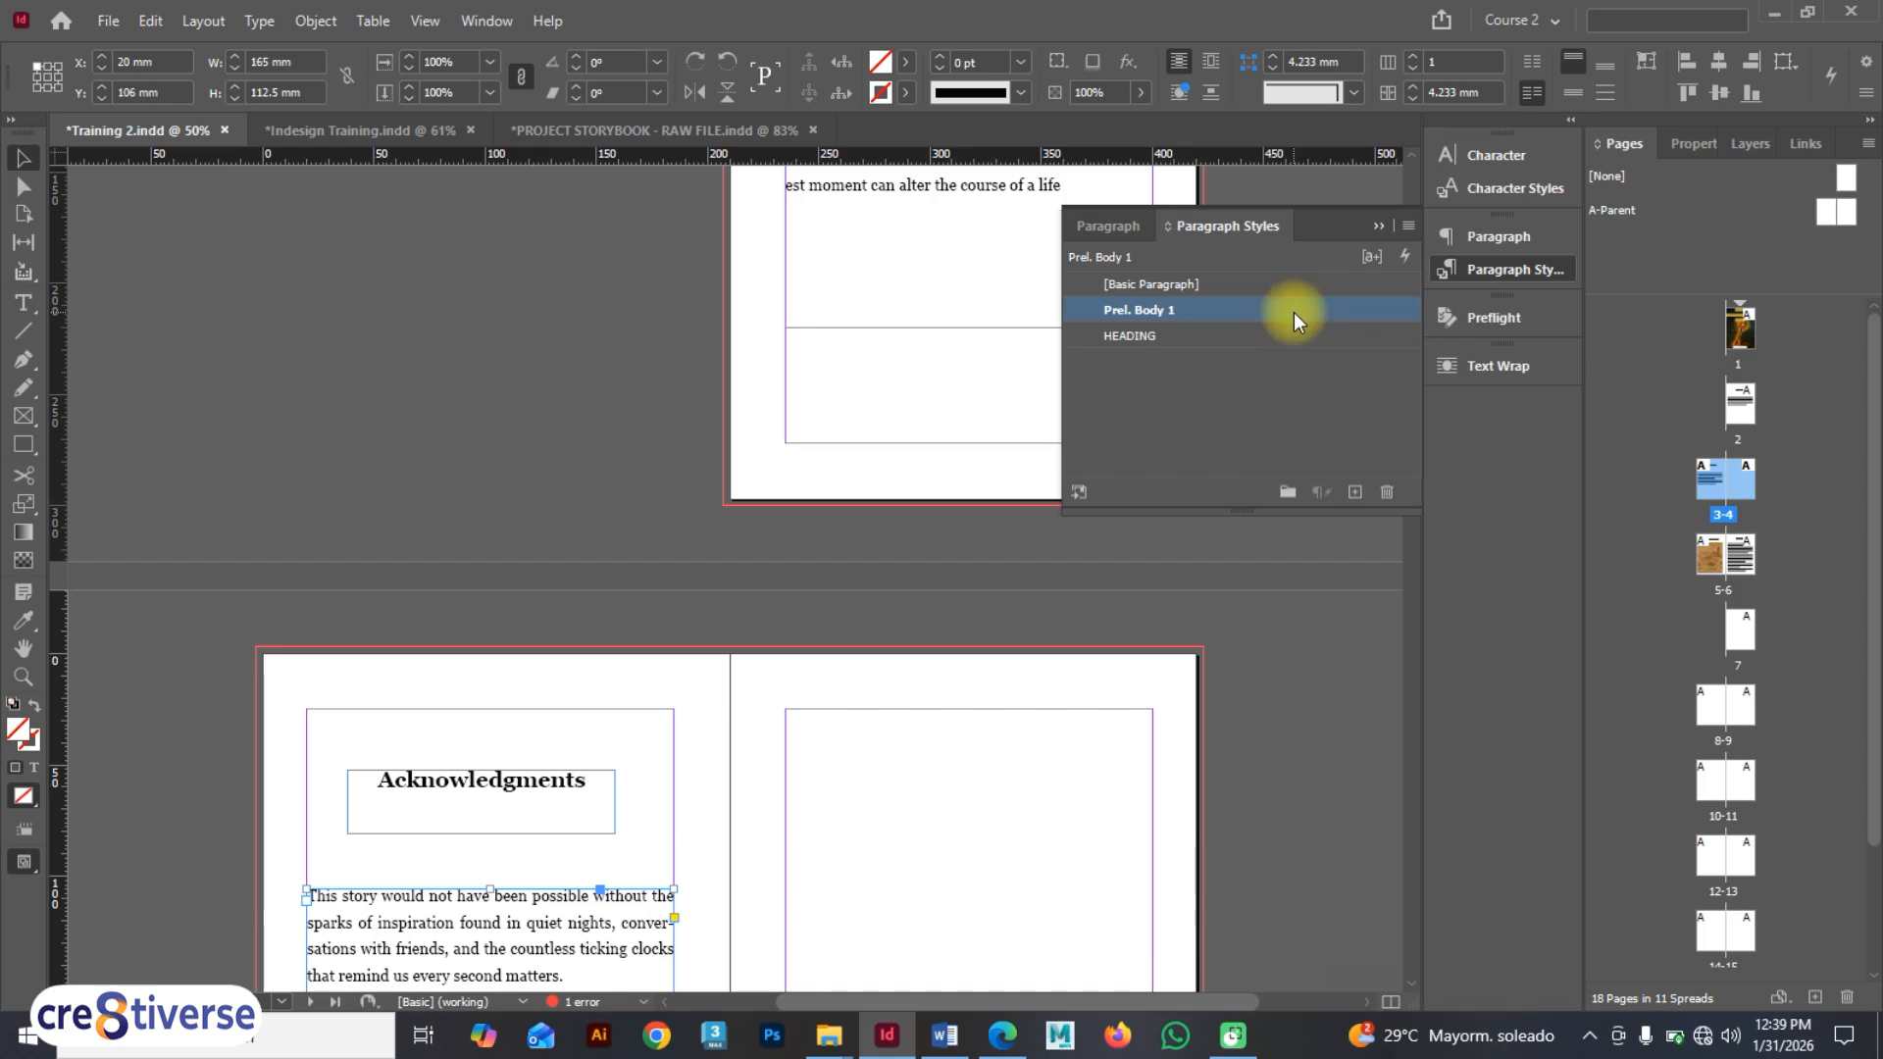
{"action": "left_click", "coordinate": [986, 207]}
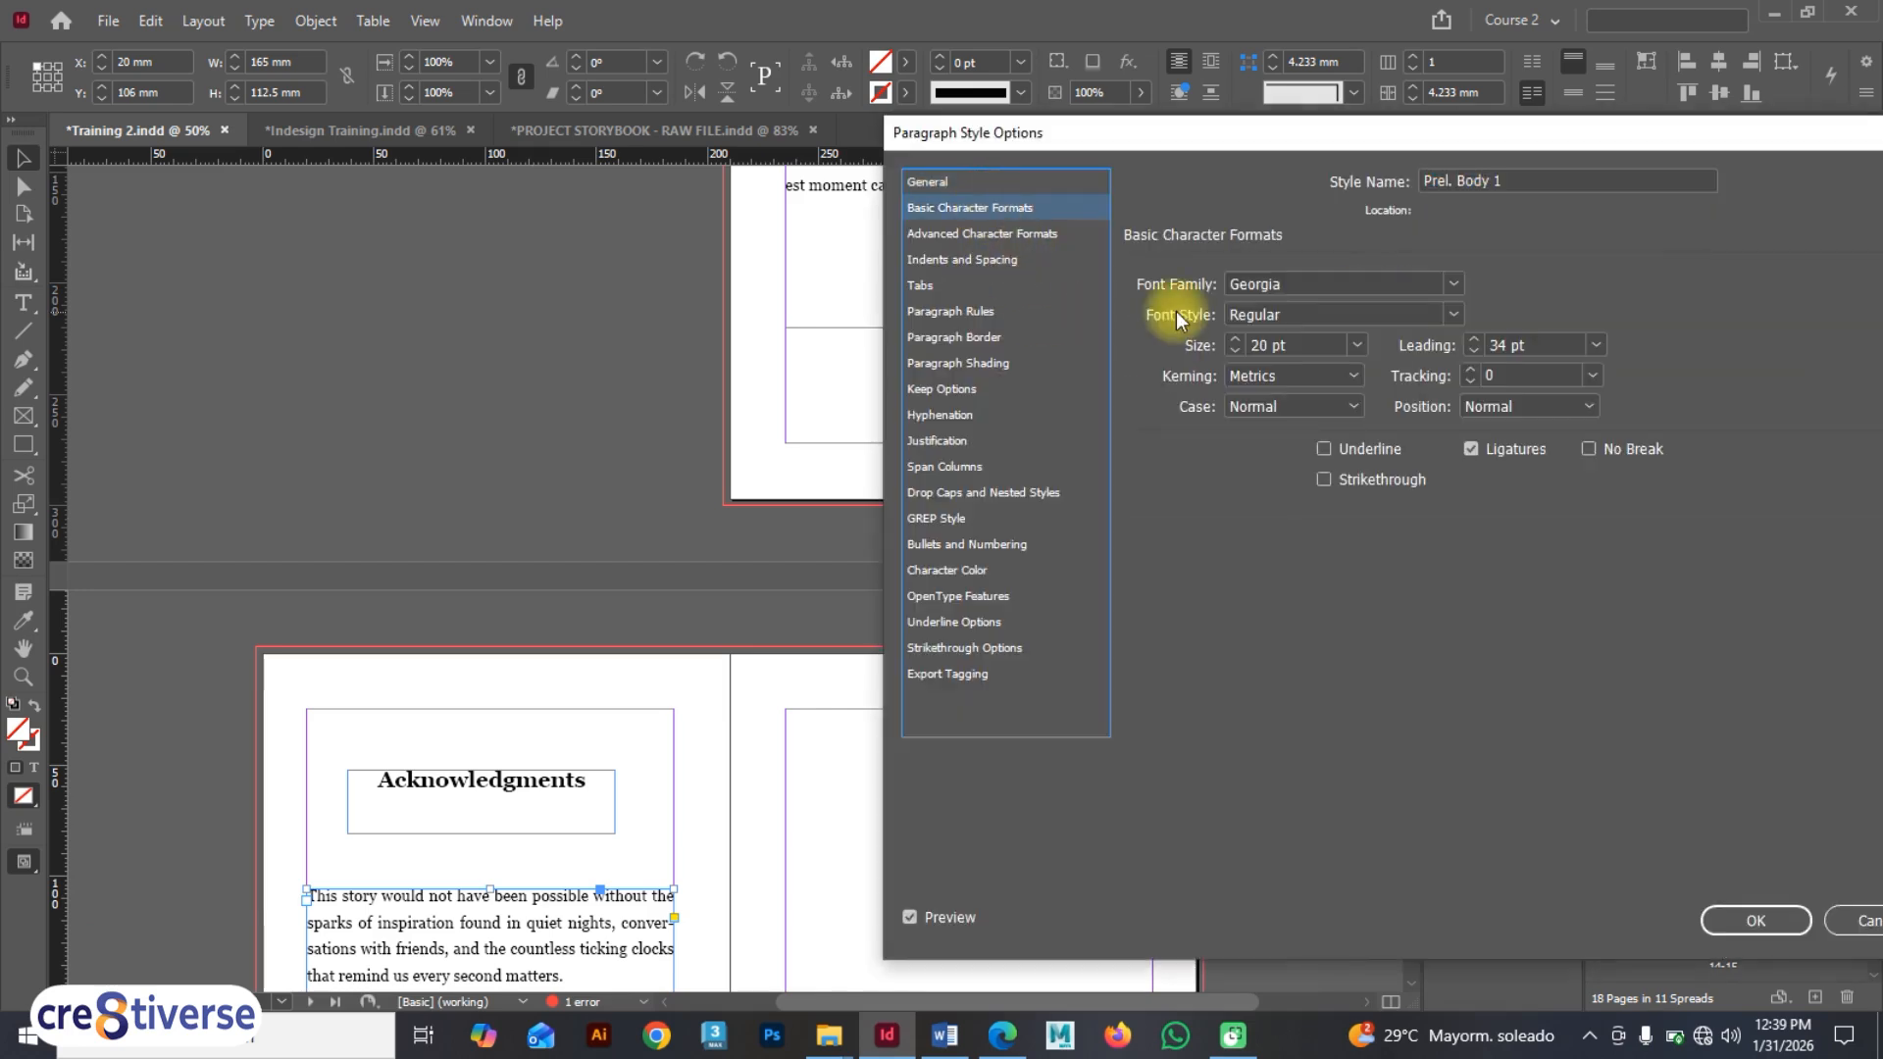
{"action": "left_click_drag", "start_coordinate": [1528, 345], "coordinate": [1479, 345]}
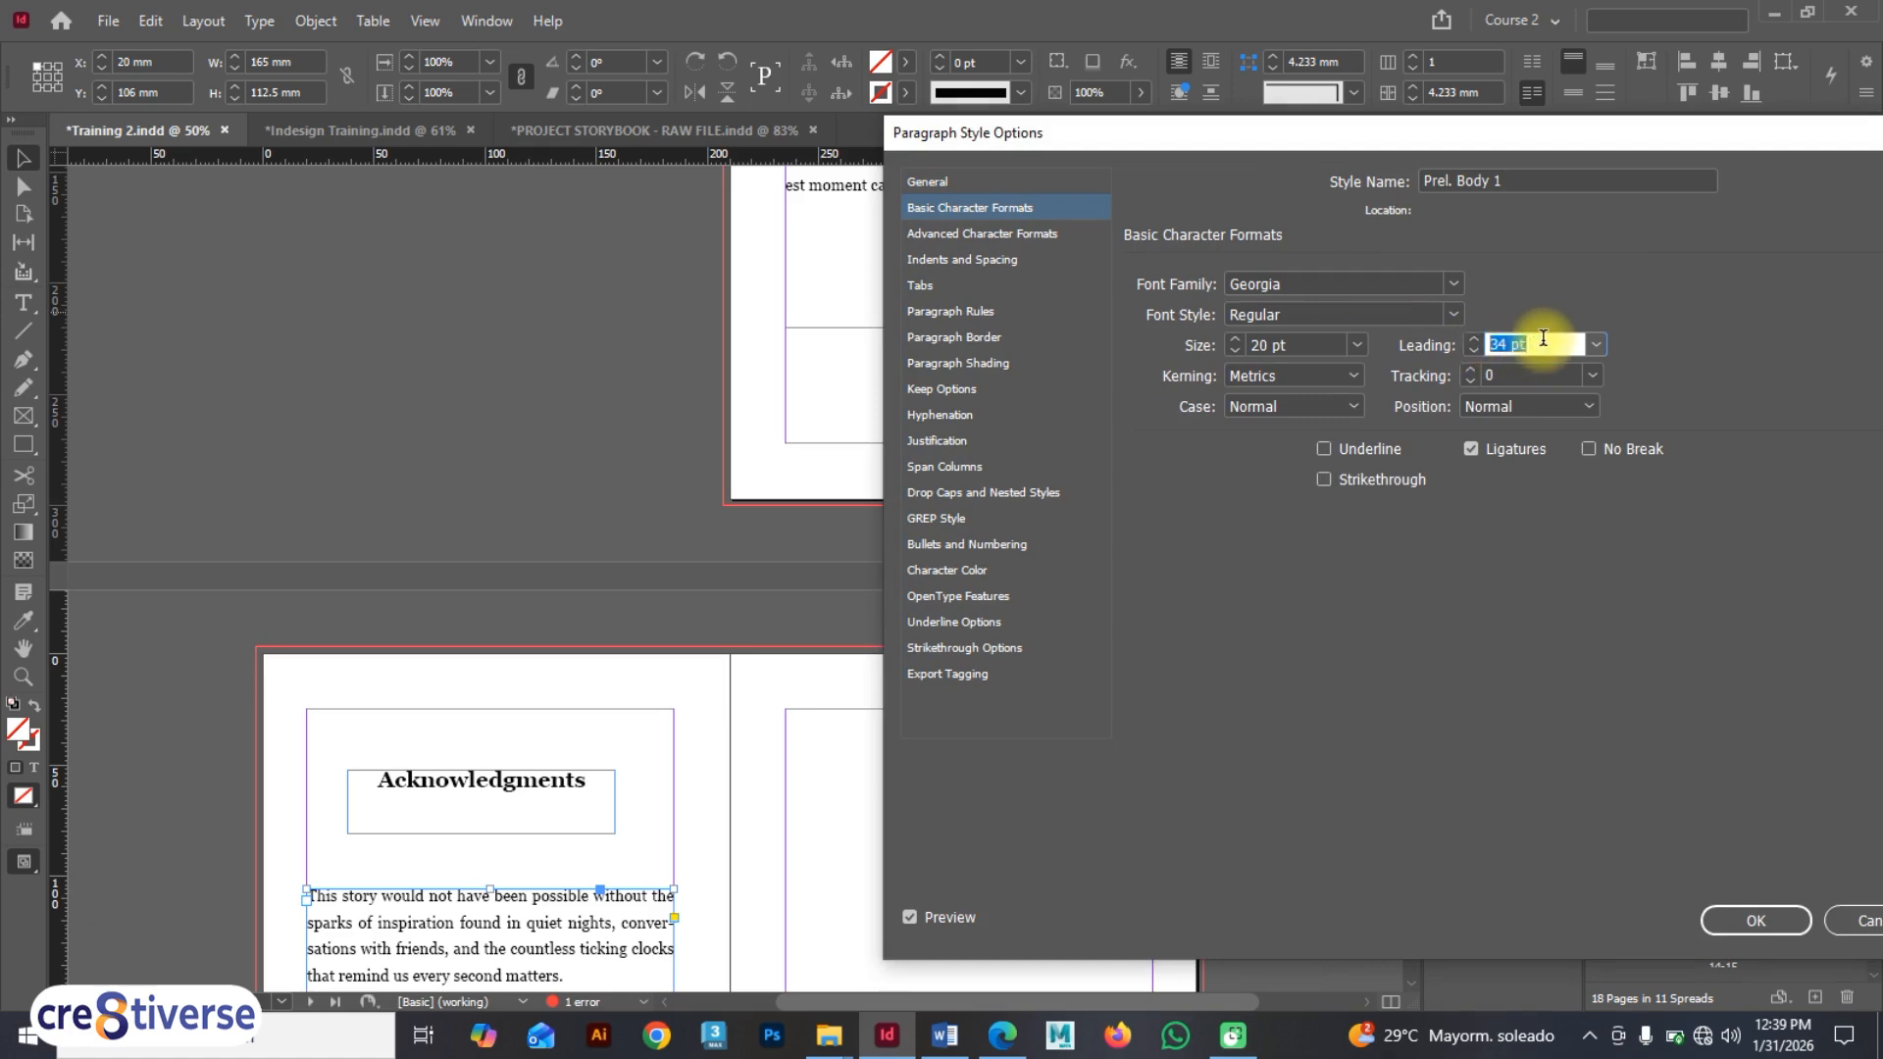
{"action": "type", "text": "28"}
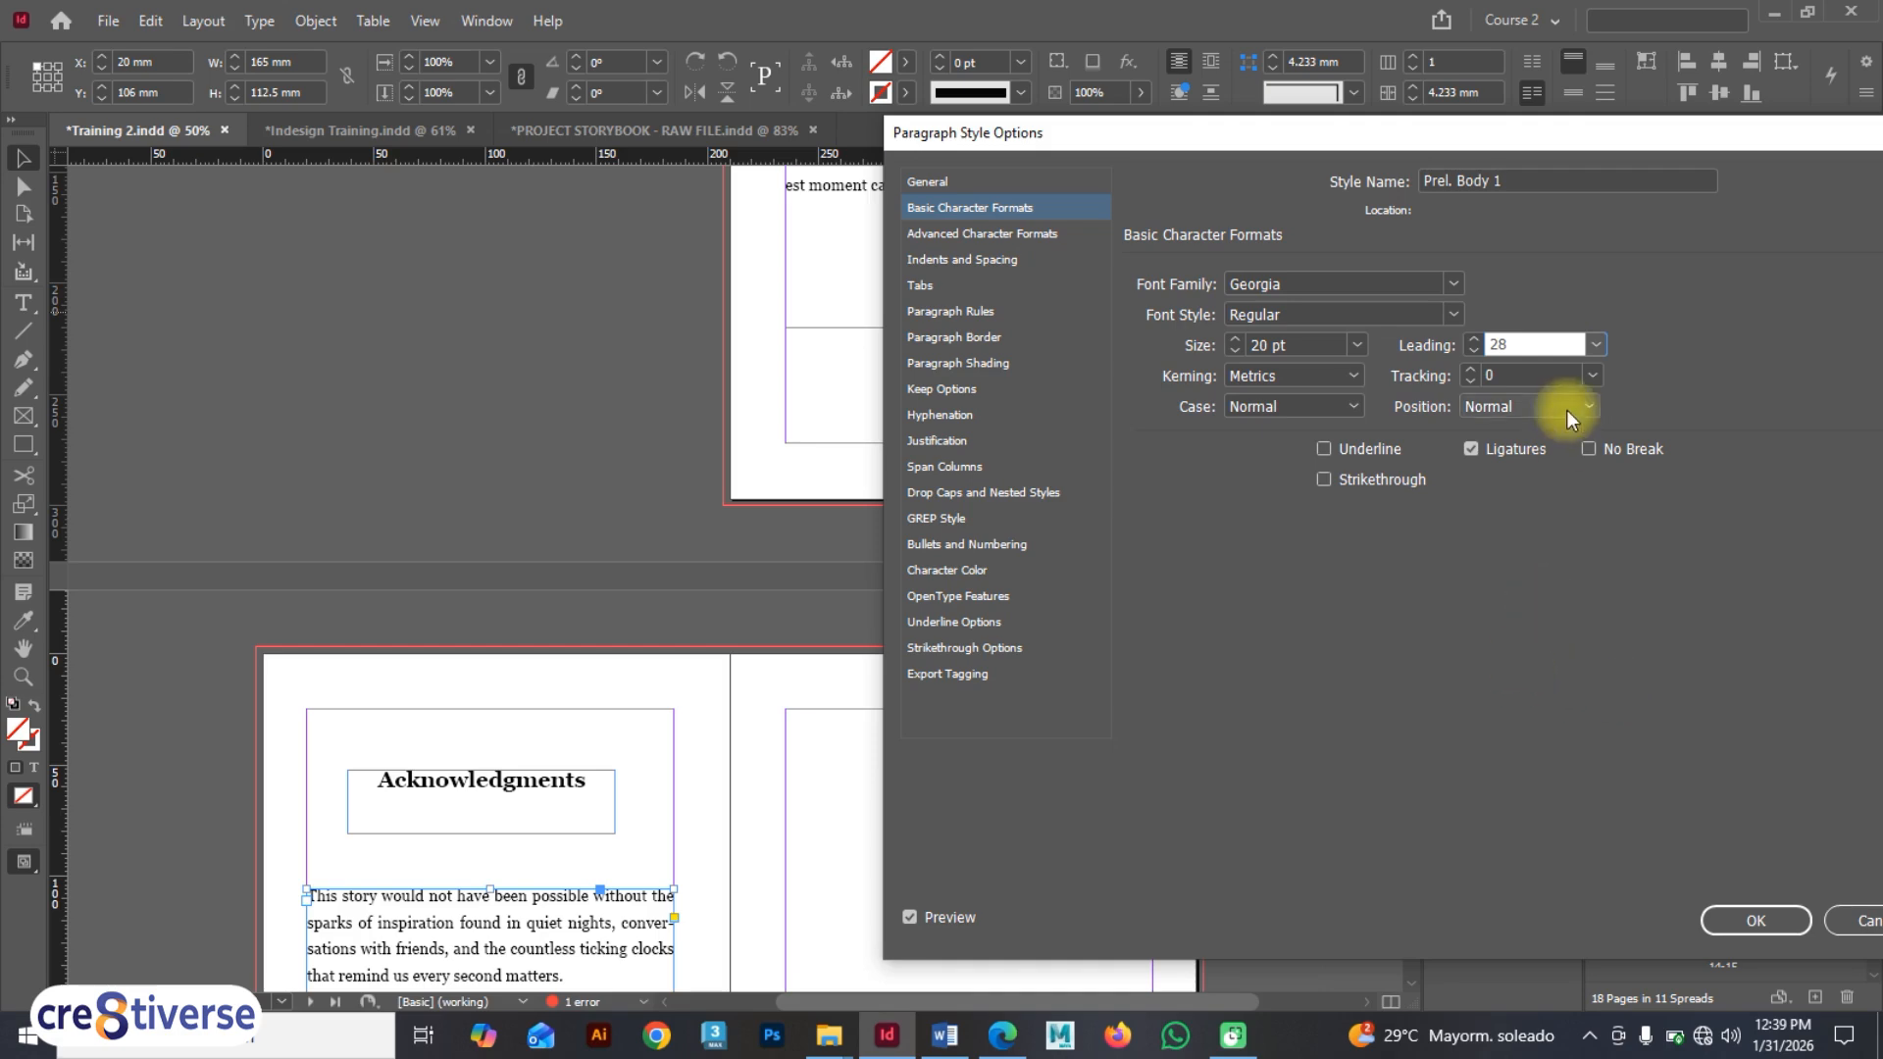
{"action": "left_click", "coordinate": [1534, 375]}
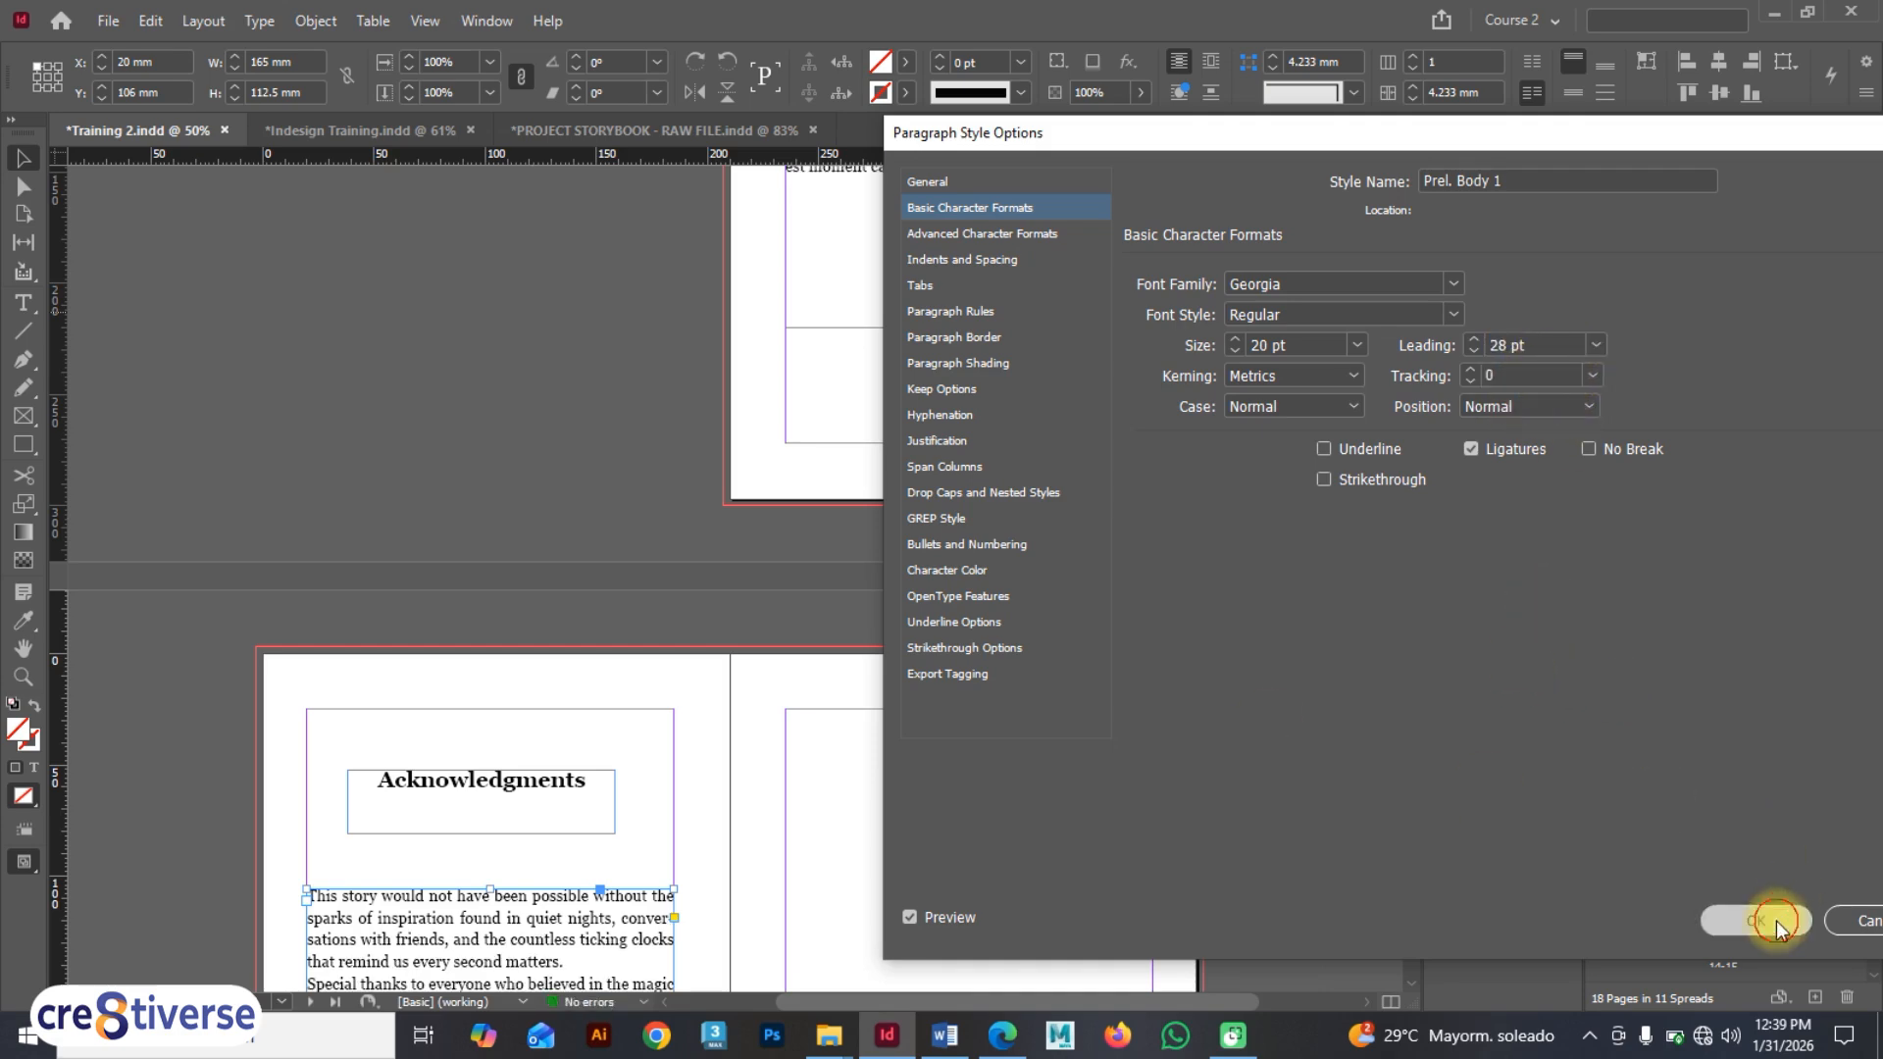
{"action": "left_click", "coordinate": [1775, 921]}
- Set the font size of the Prel. Body 1 paragraph style to 18 pt and save the style
{"action": "scroll", "coordinate": [589, 946], "scroll_direction": "down", "scroll_amount": 2}
{"action": "scroll", "coordinate": [802, 614], "scroll_direction": "up", "scroll_amount": 3}
{"action": "scroll", "coordinate": [803, 614], "scroll_direction": "up", "scroll_amount": 3}
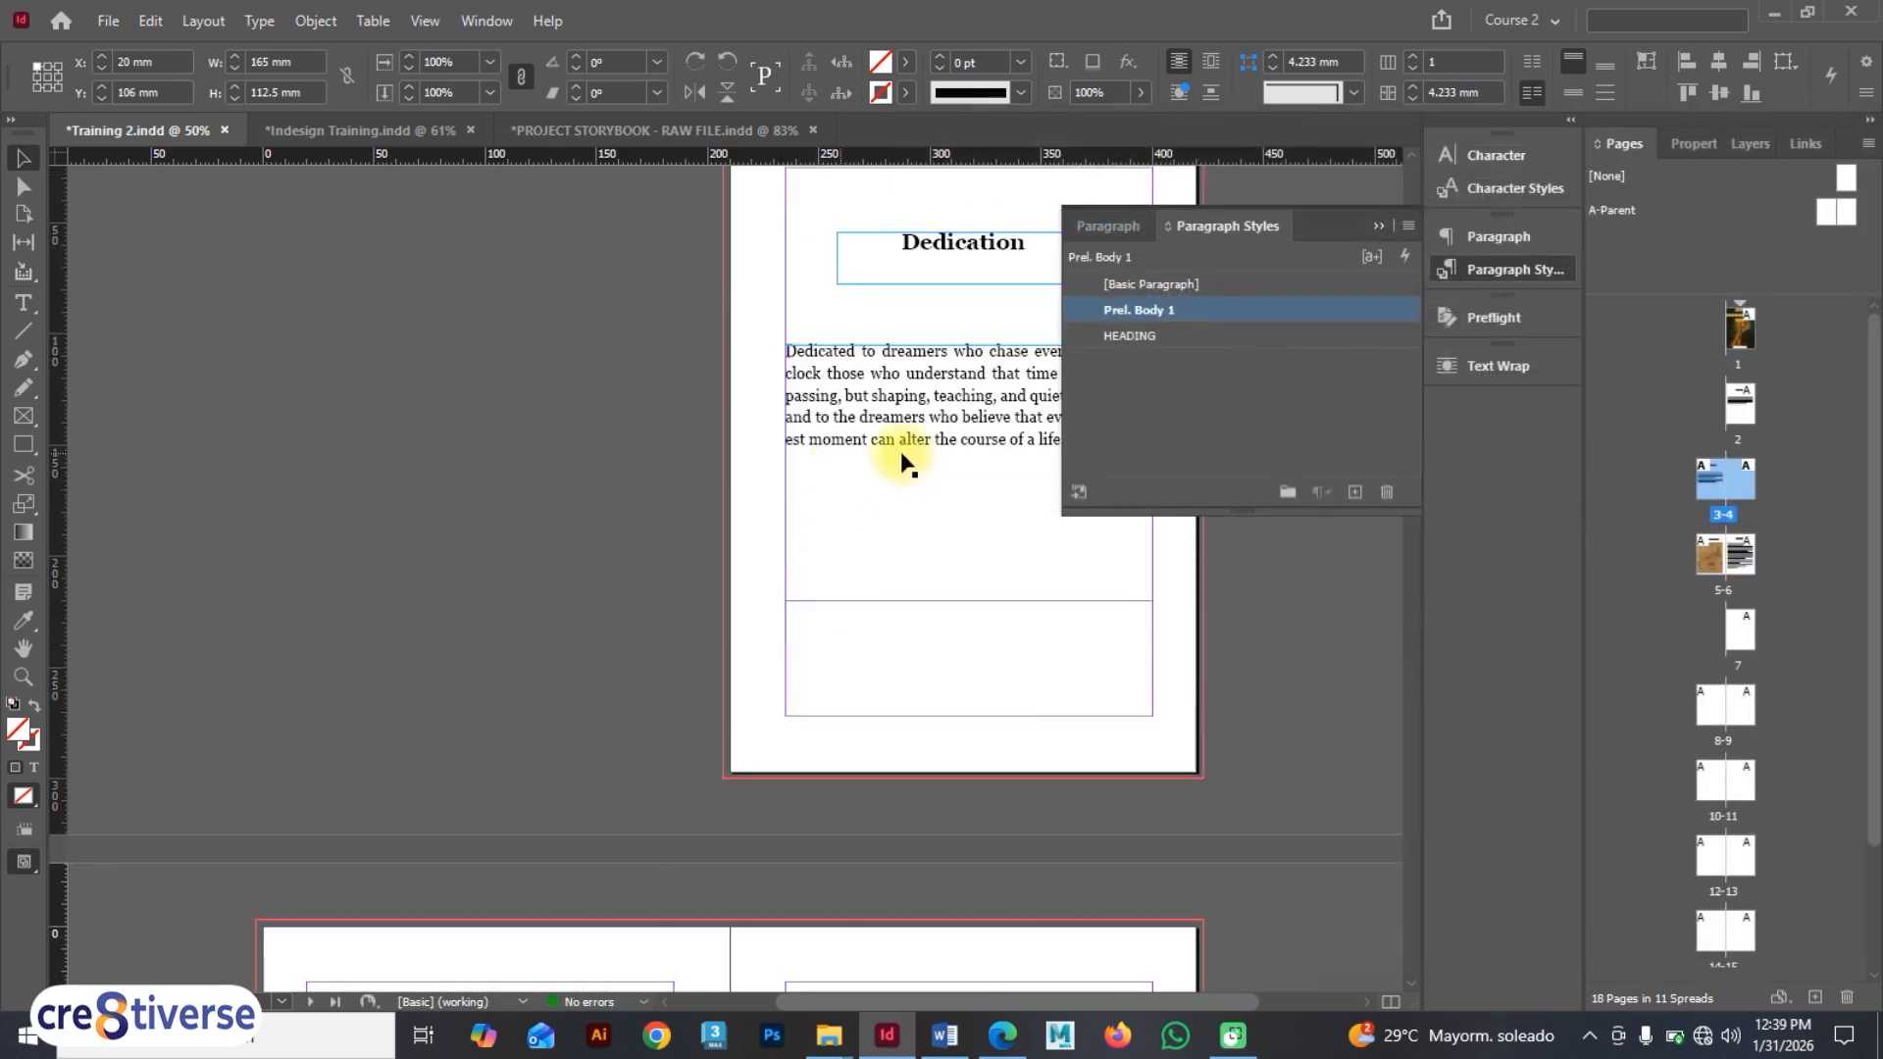
{"action": "double_click", "coordinate": [1291, 310]}
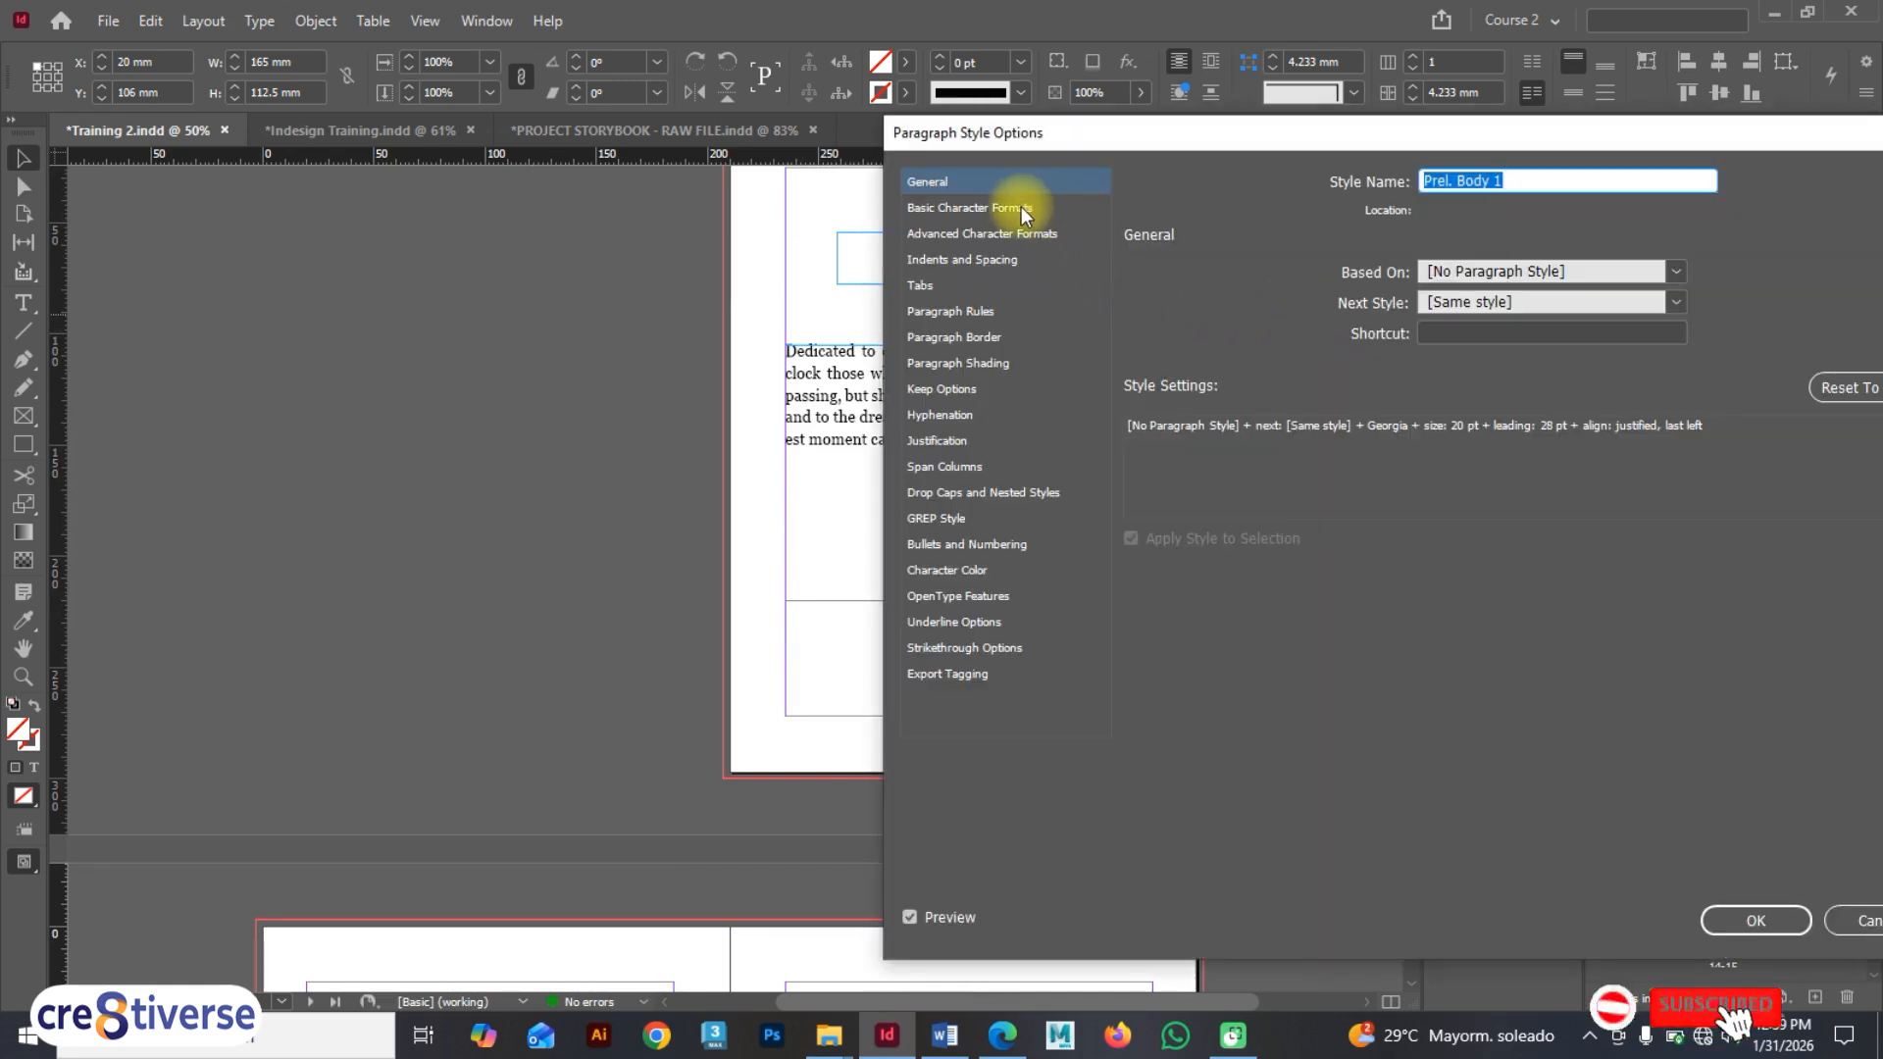
{"action": "left_click", "coordinate": [1021, 208]}
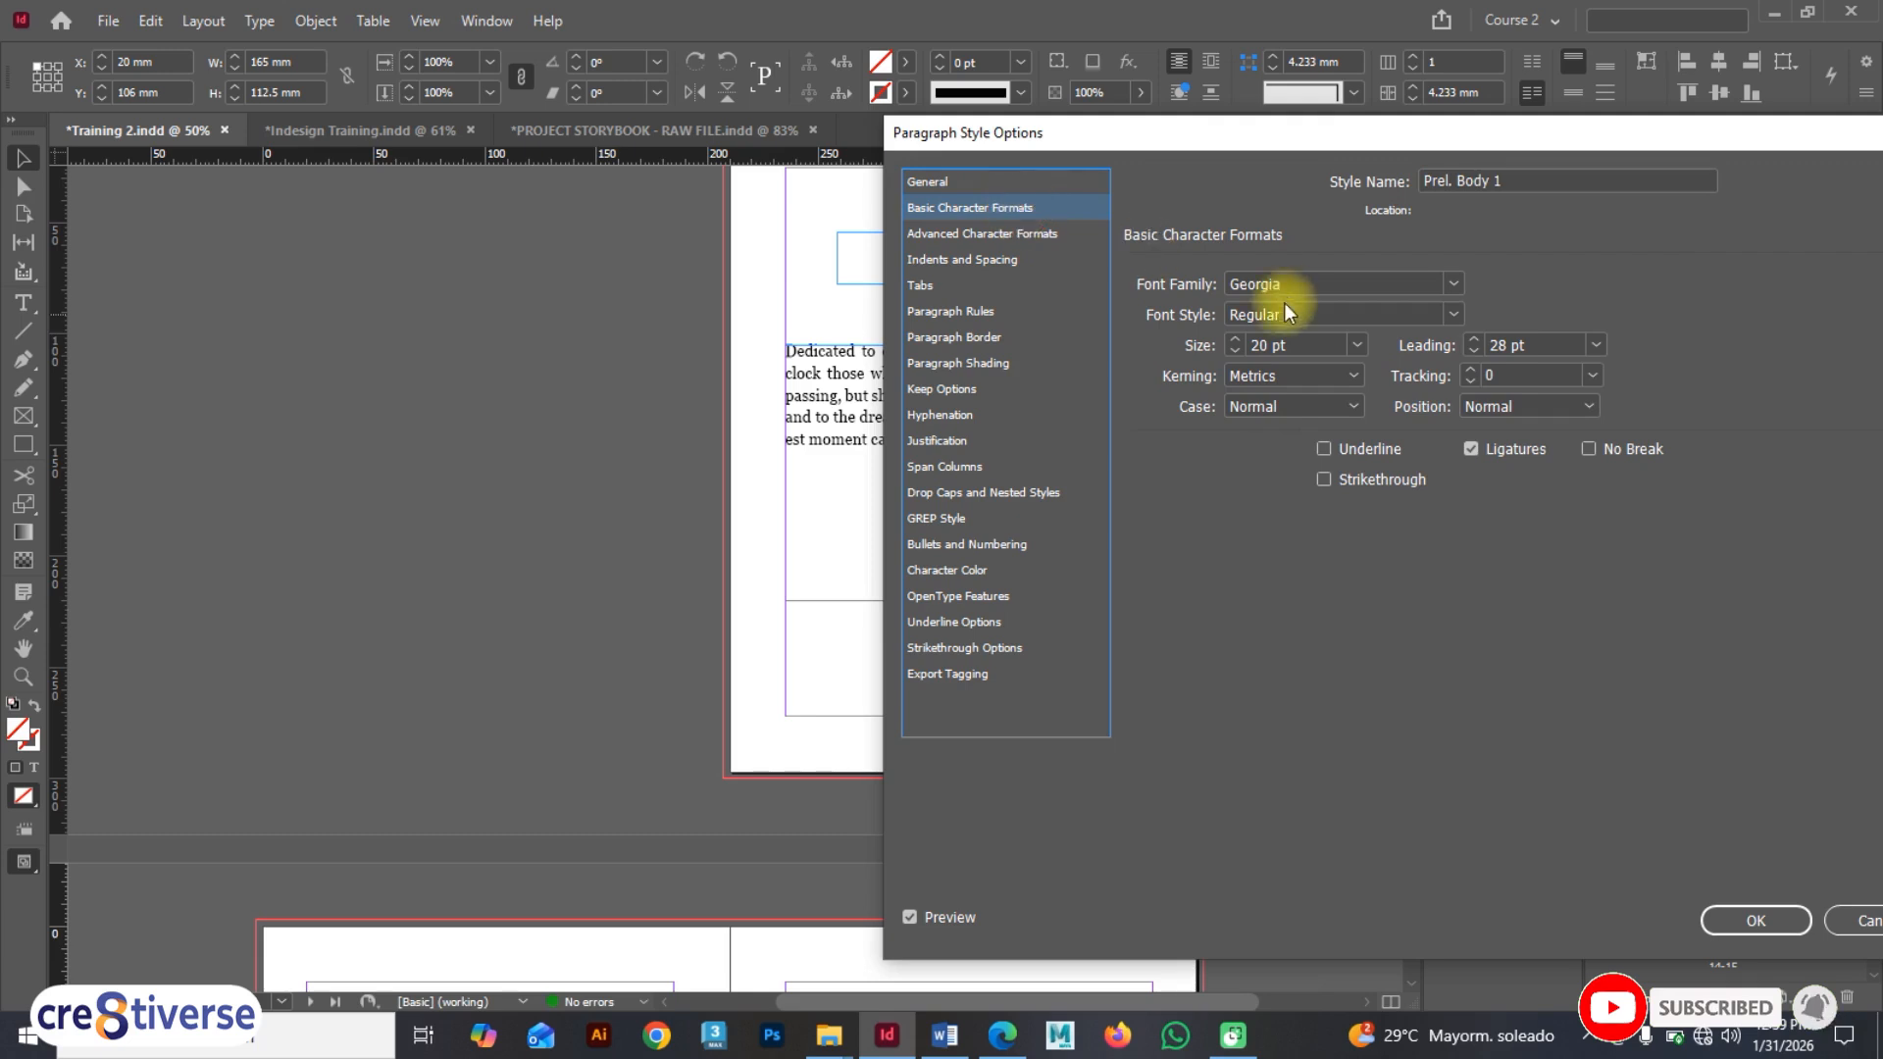
{"action": "left_click", "coordinate": [1288, 344]}
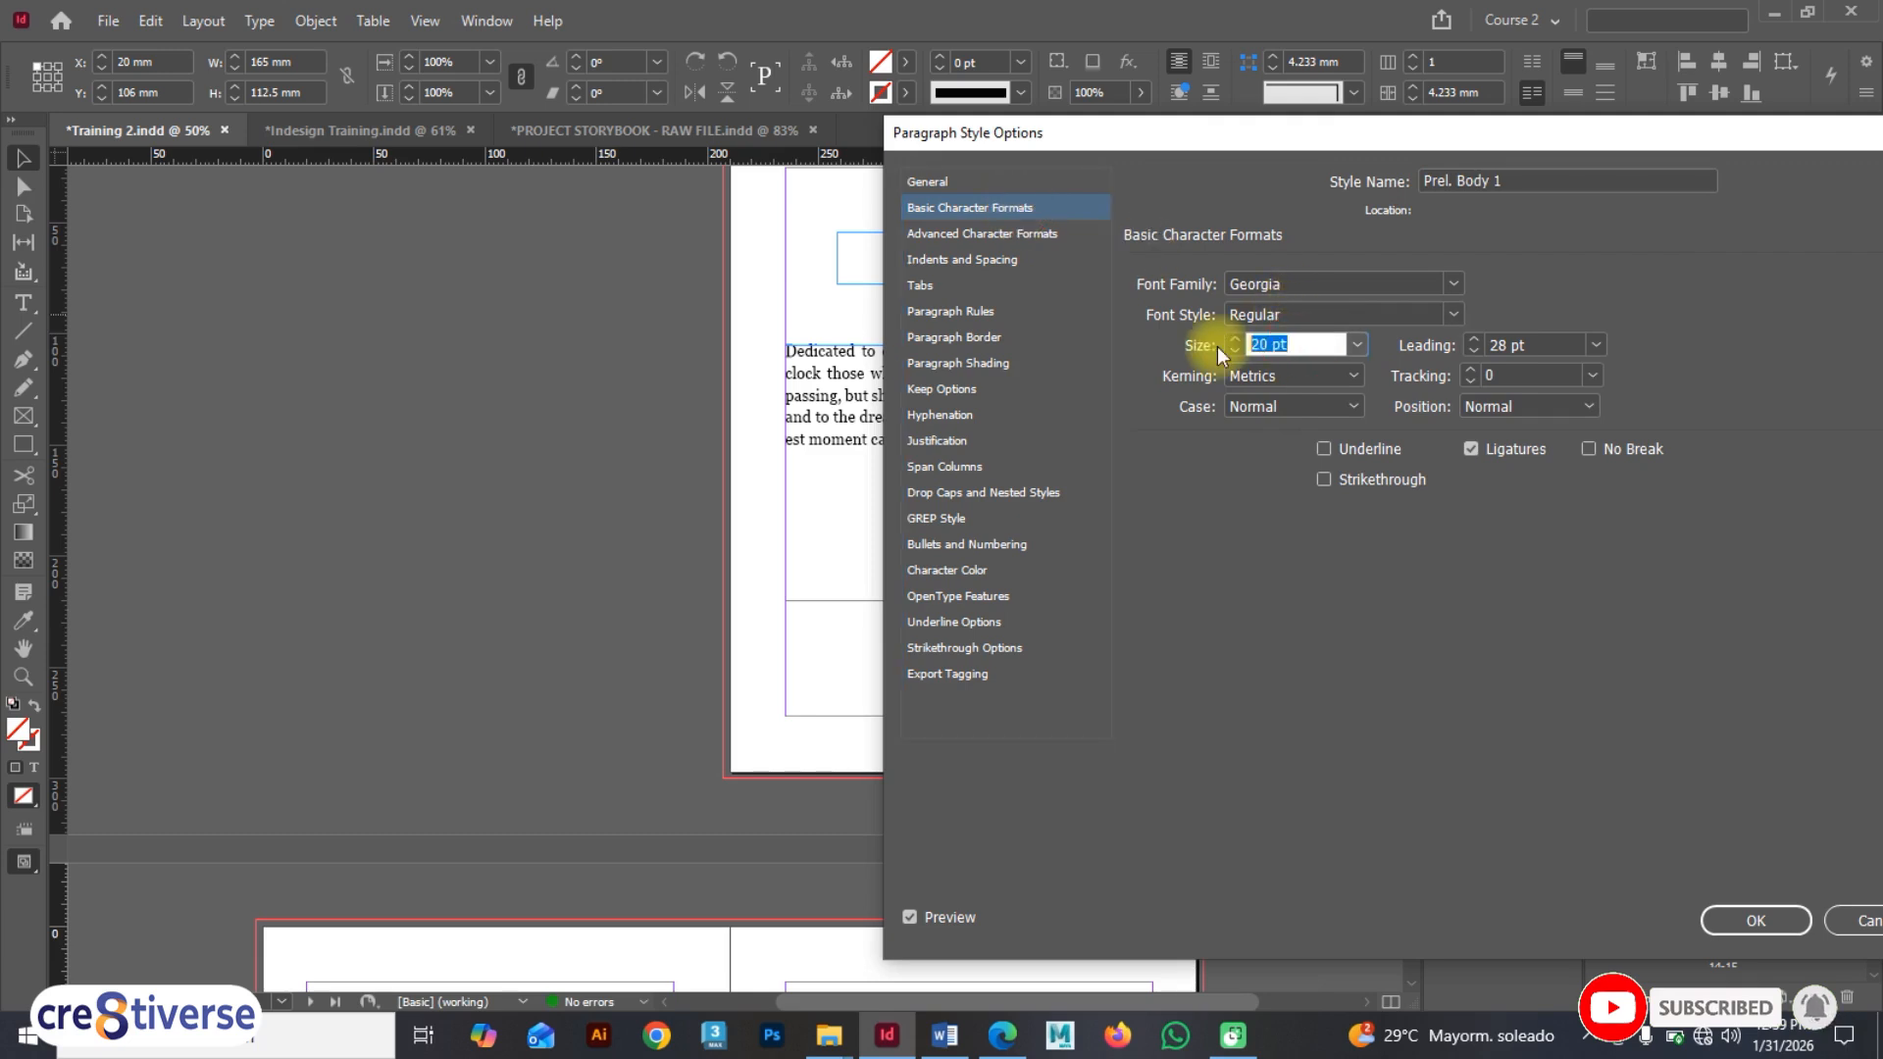
{"action": "type", "text": "18"}
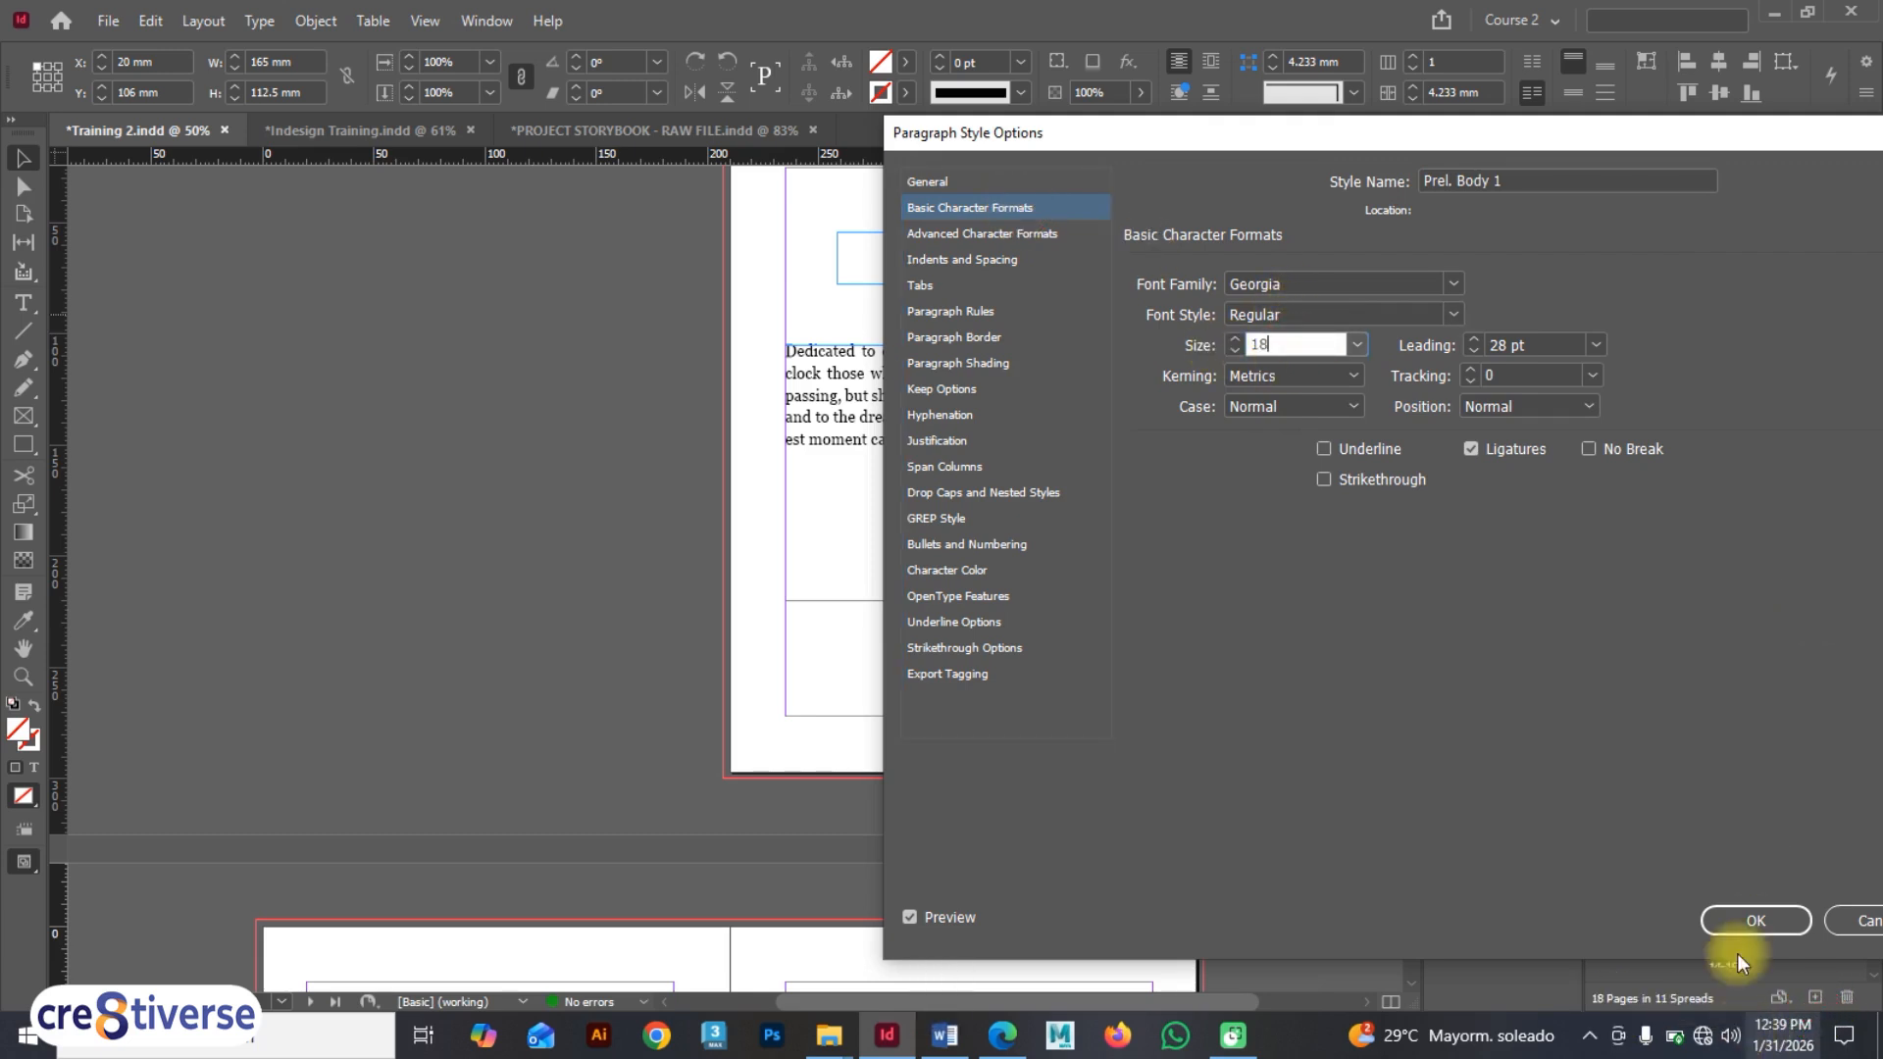
{"action": "left_click", "coordinate": [1739, 915]}
- Examine how the resized body text sits on the Dedication, Acknowledgments and Prologue pages
{"action": "scroll", "coordinate": [834, 481], "scroll_direction": "down", "scroll_amount": 5}
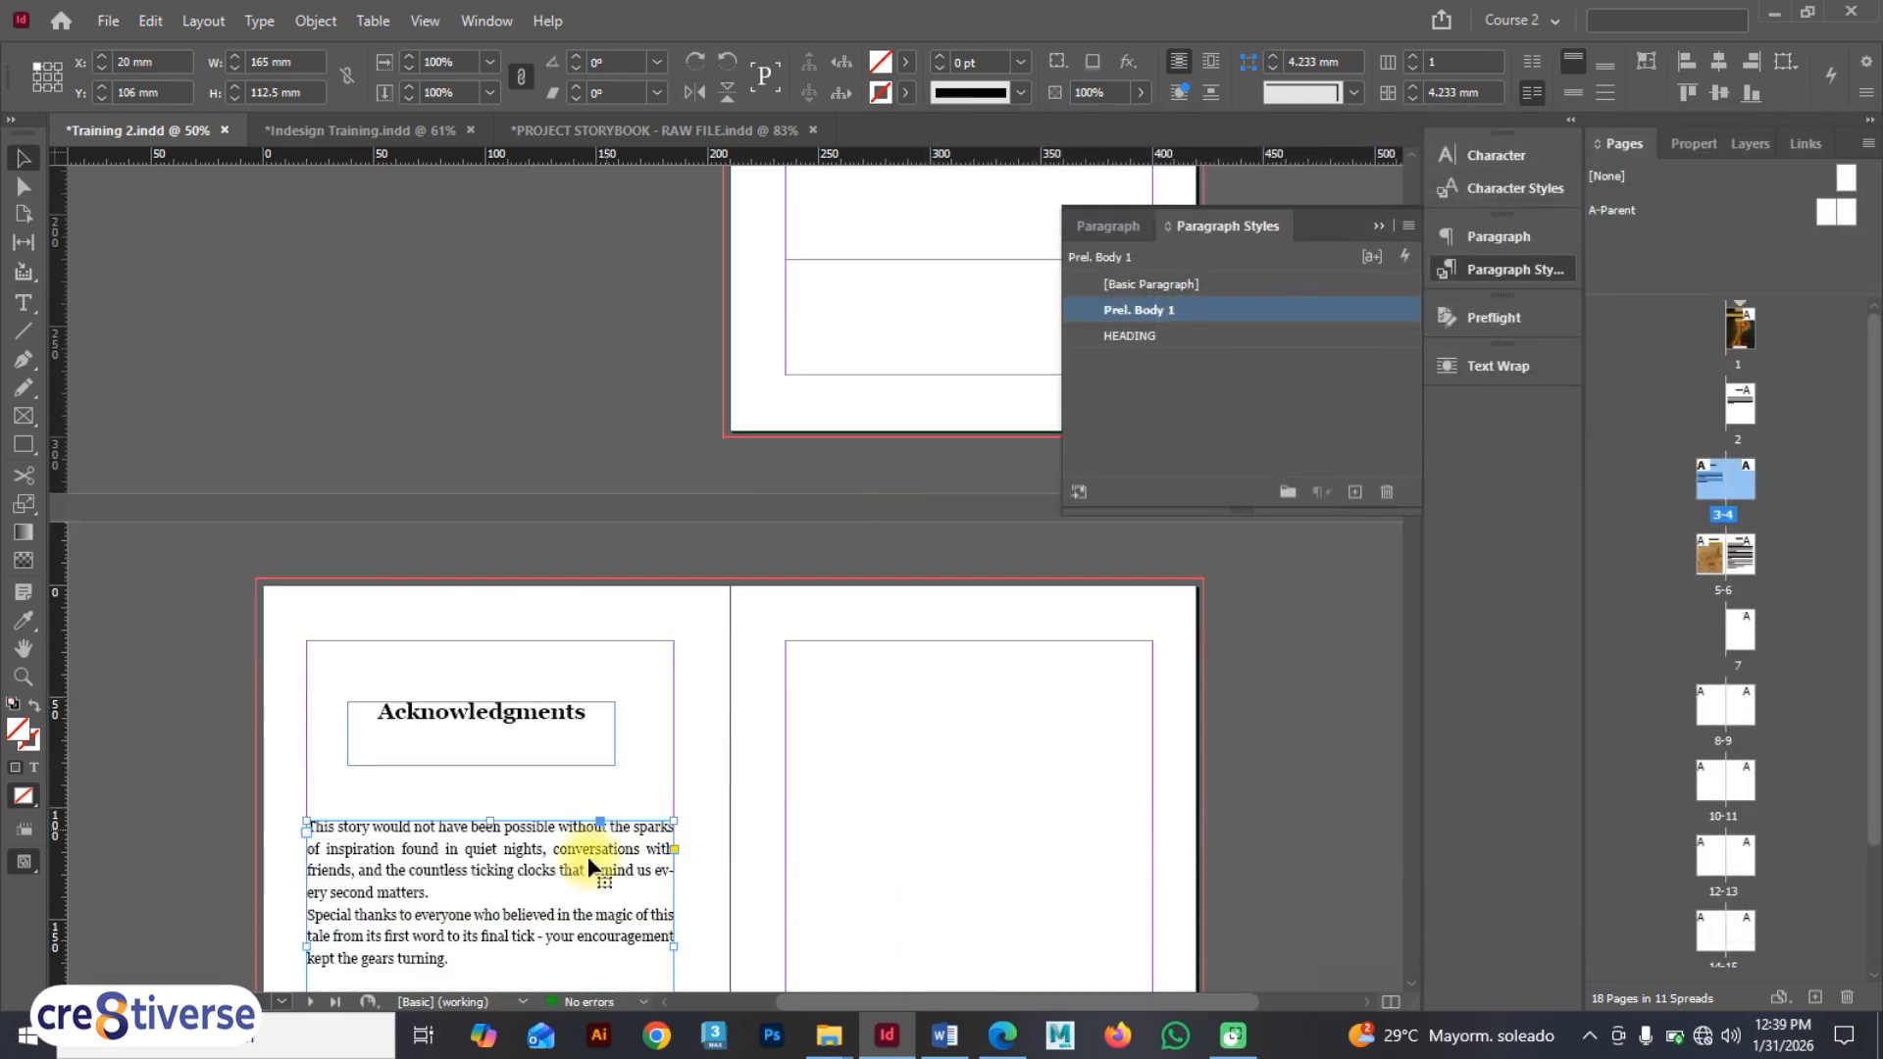
{"action": "scroll", "coordinate": [586, 856], "scroll_direction": "down", "scroll_amount": 1}
{"action": "scroll", "coordinate": [643, 699], "scroll_direction": "up", "scroll_amount": 5}
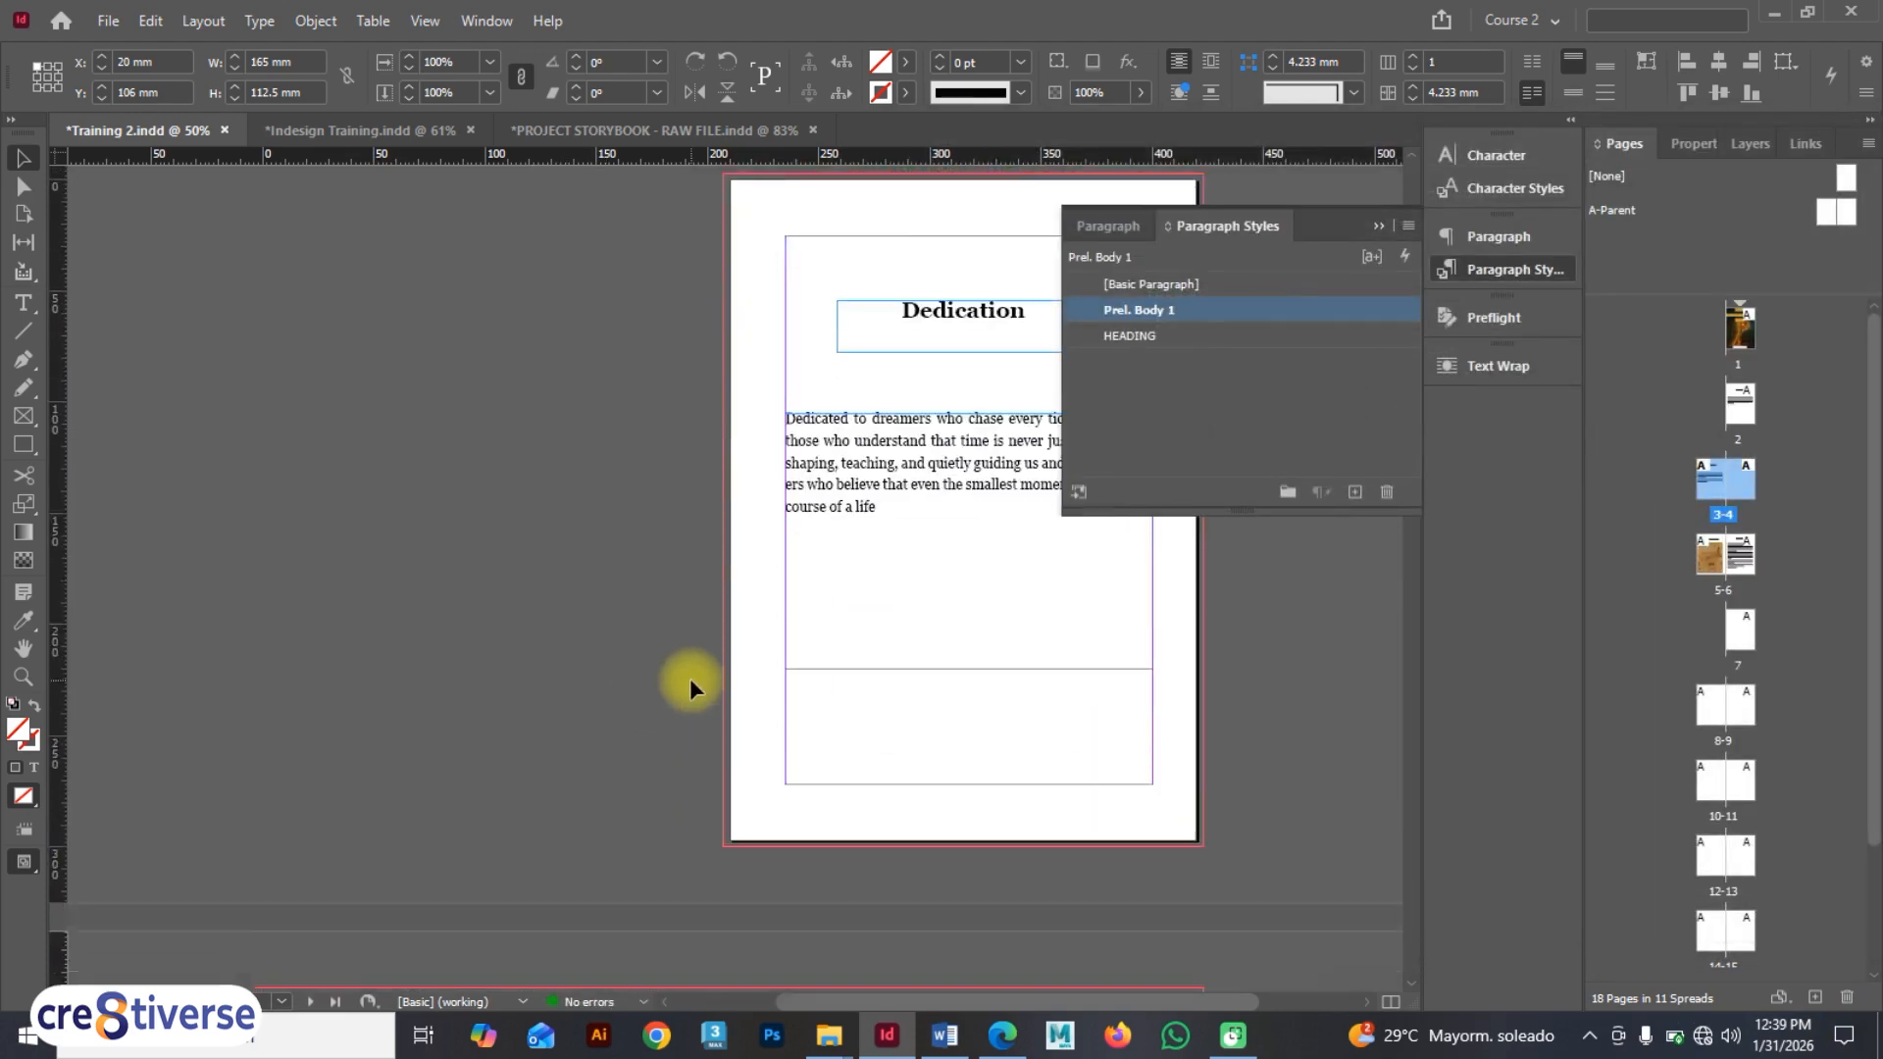
{"action": "scroll", "coordinate": [690, 679], "scroll_direction": "down", "scroll_amount": 8}
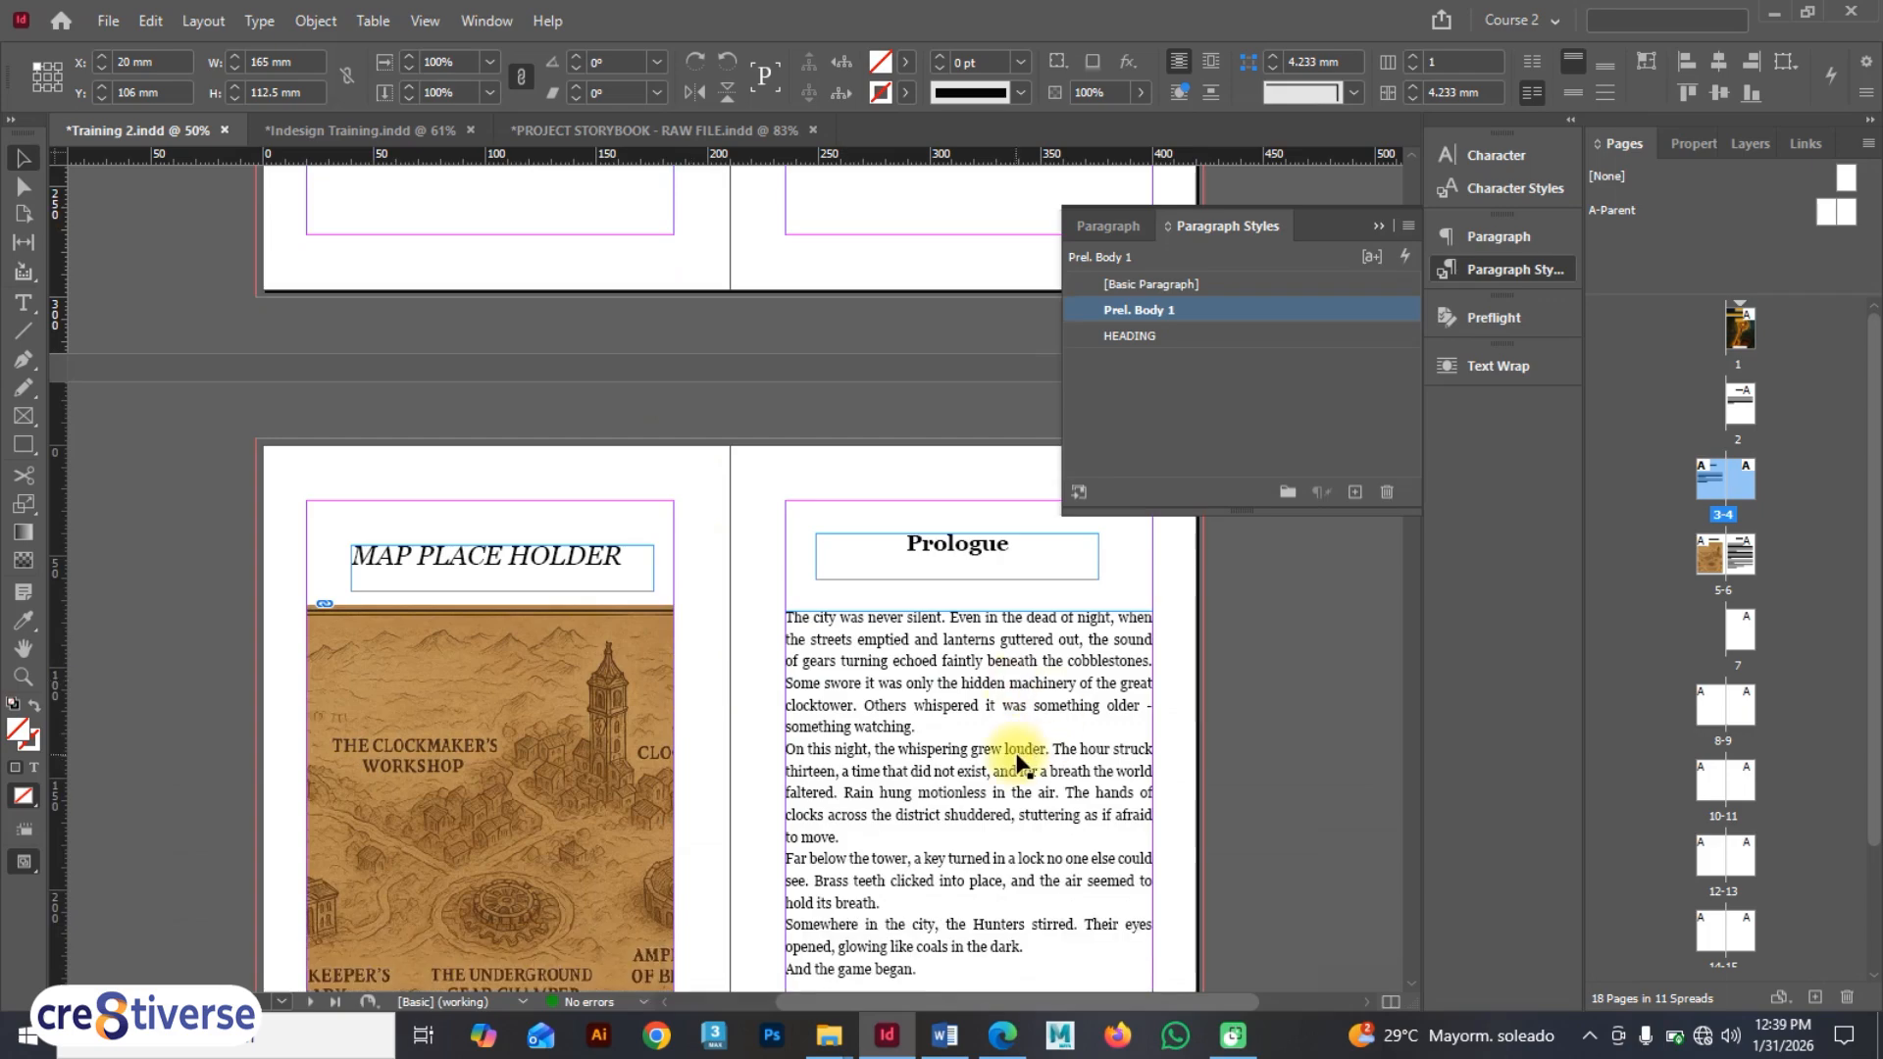
{"action": "scroll", "coordinate": [1020, 764], "scroll_direction": "down", "scroll_amount": 2}
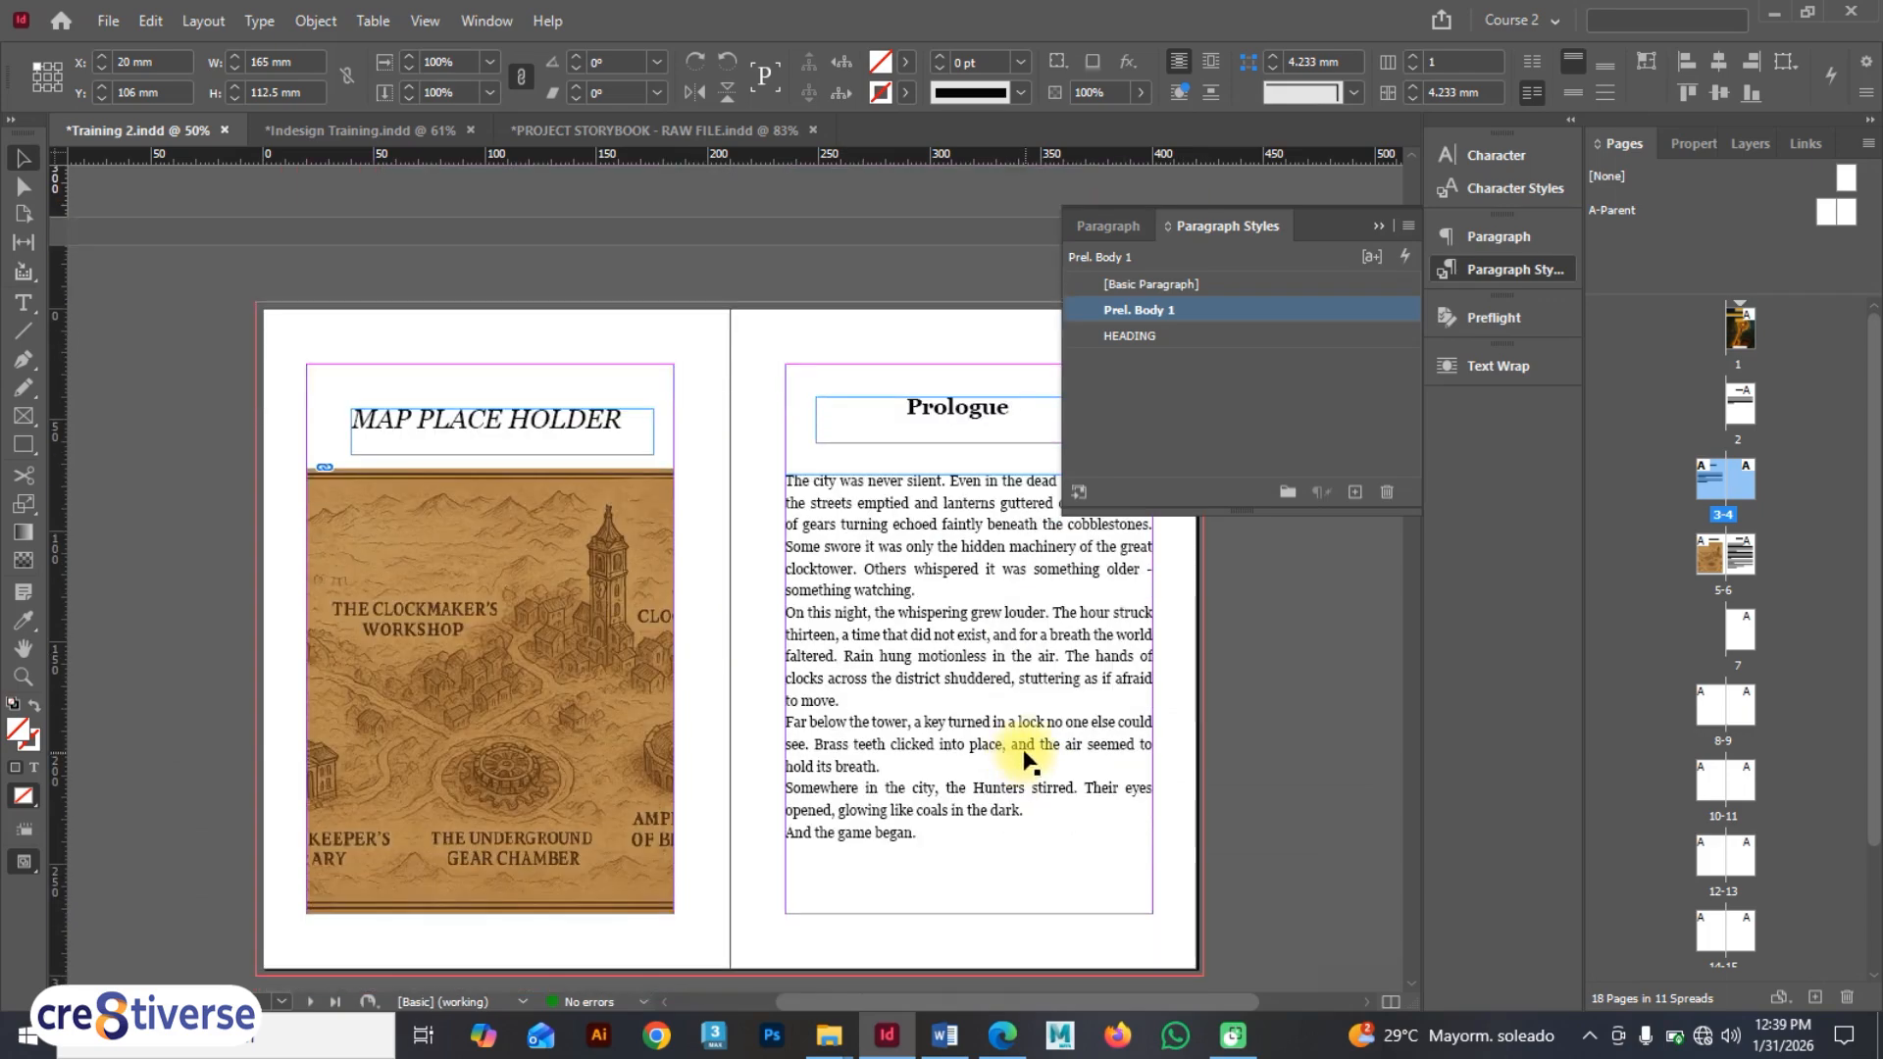
{"action": "scroll", "coordinate": [1028, 760], "scroll_direction": "up", "scroll_amount": 8}
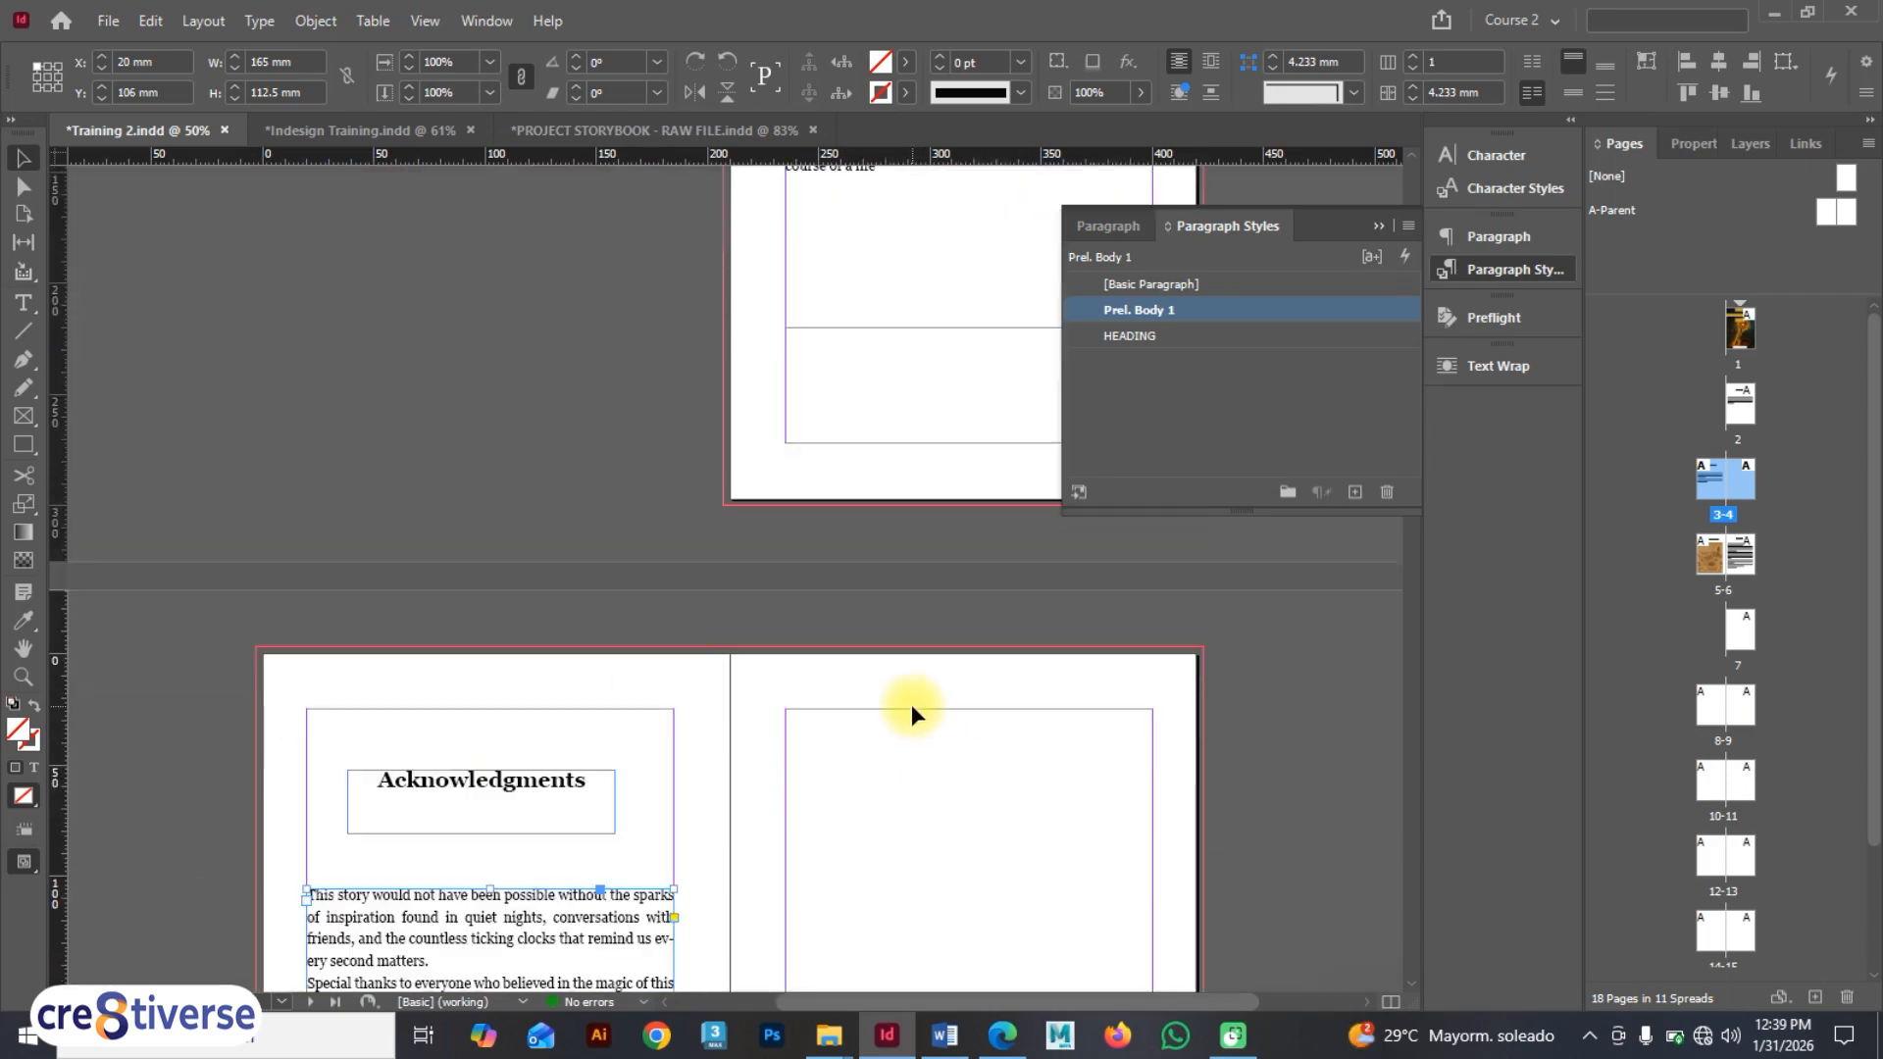
{"action": "scroll", "coordinate": [910, 704], "scroll_direction": "up", "scroll_amount": 10}
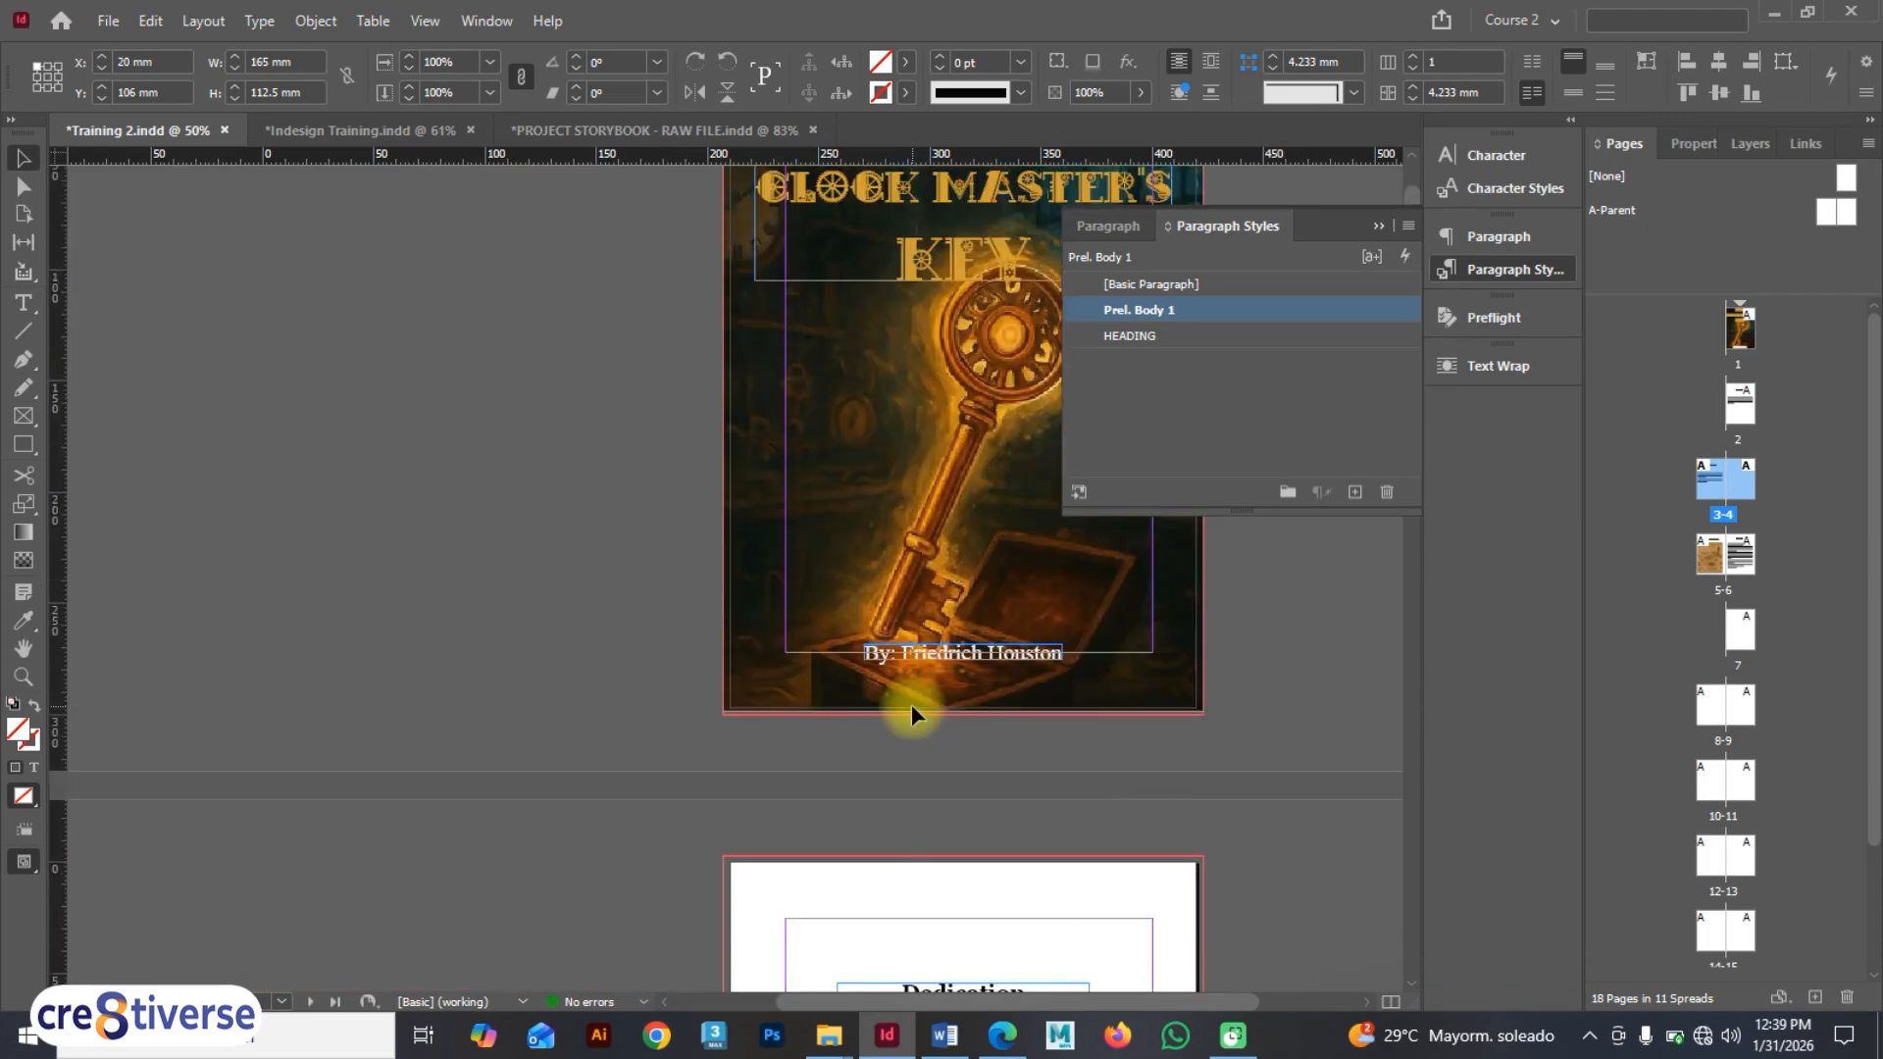
{"action": "scroll", "coordinate": [910, 704], "scroll_direction": "down", "scroll_amount": 14}
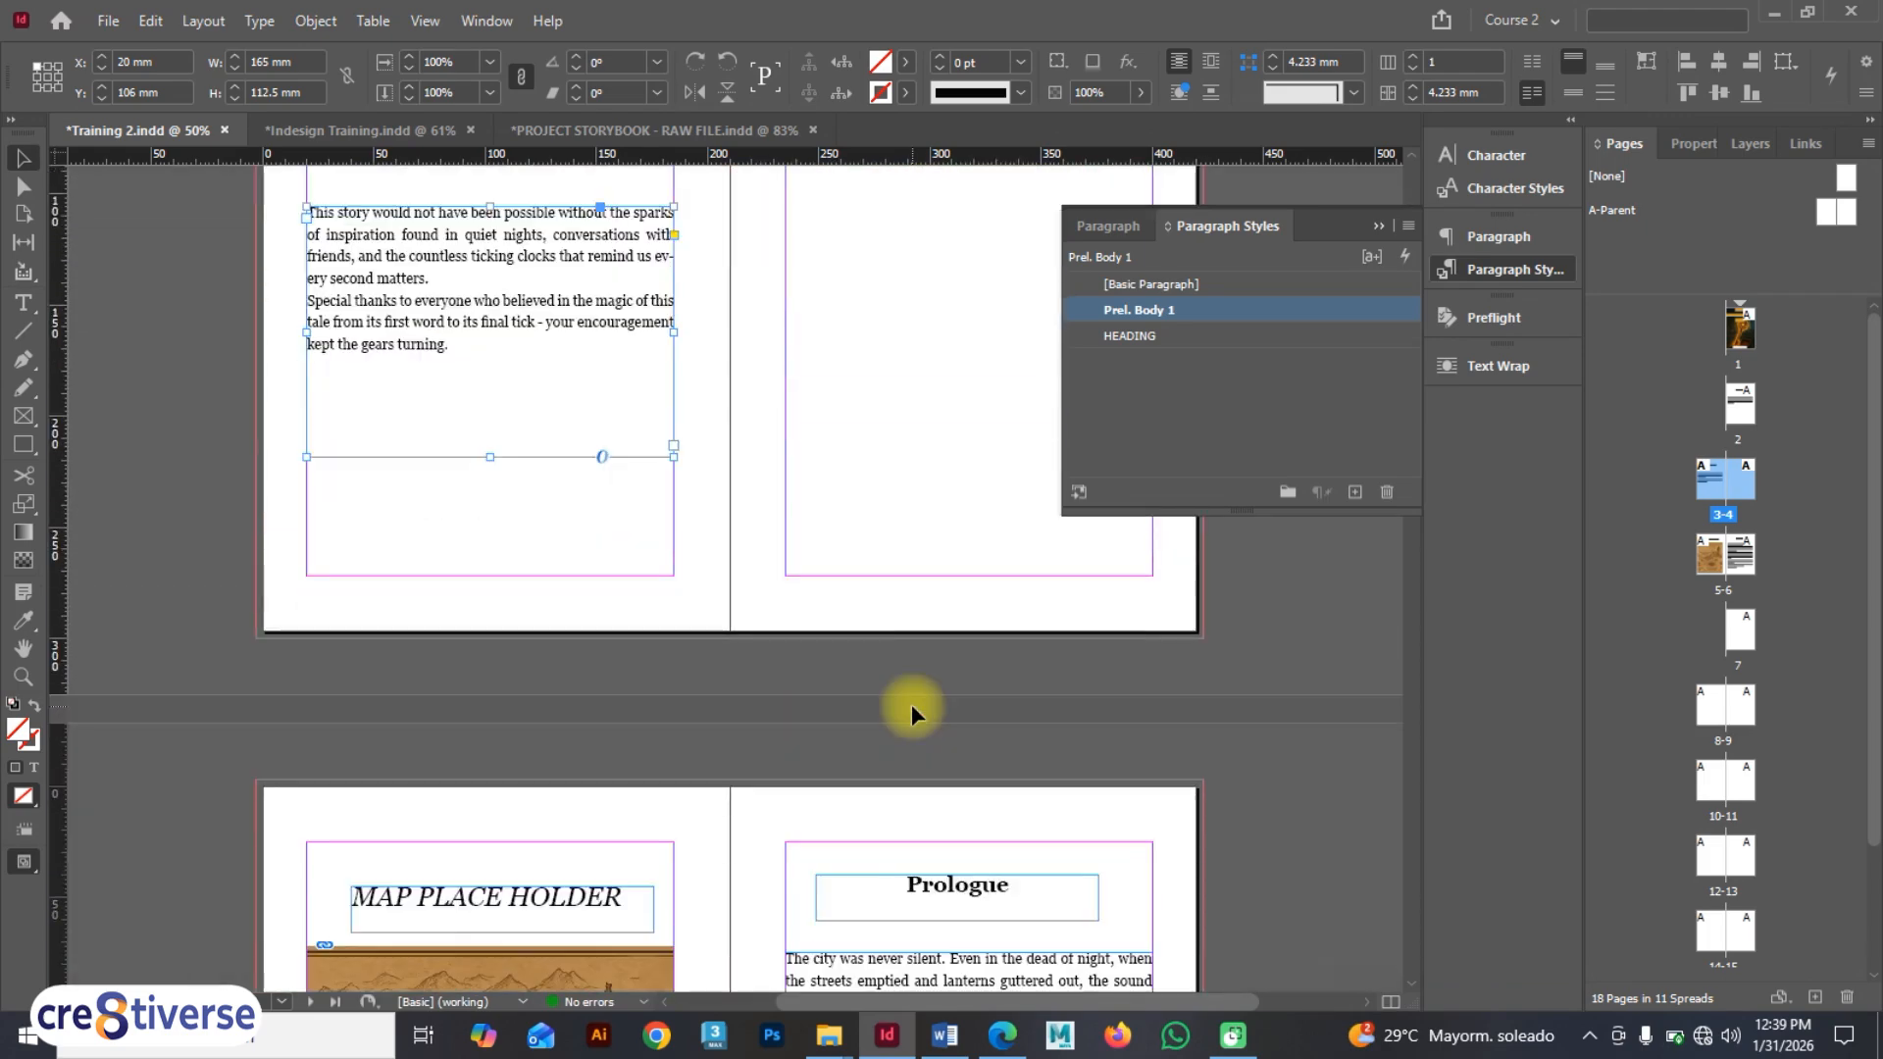
{"action": "scroll", "coordinate": [910, 705], "scroll_direction": "down", "scroll_amount": 3}
- Preview the map and Prologue spread in full-screen presentation mode, then return to the normal layout view
{"action": "left_click", "coordinate": [932, 753]}
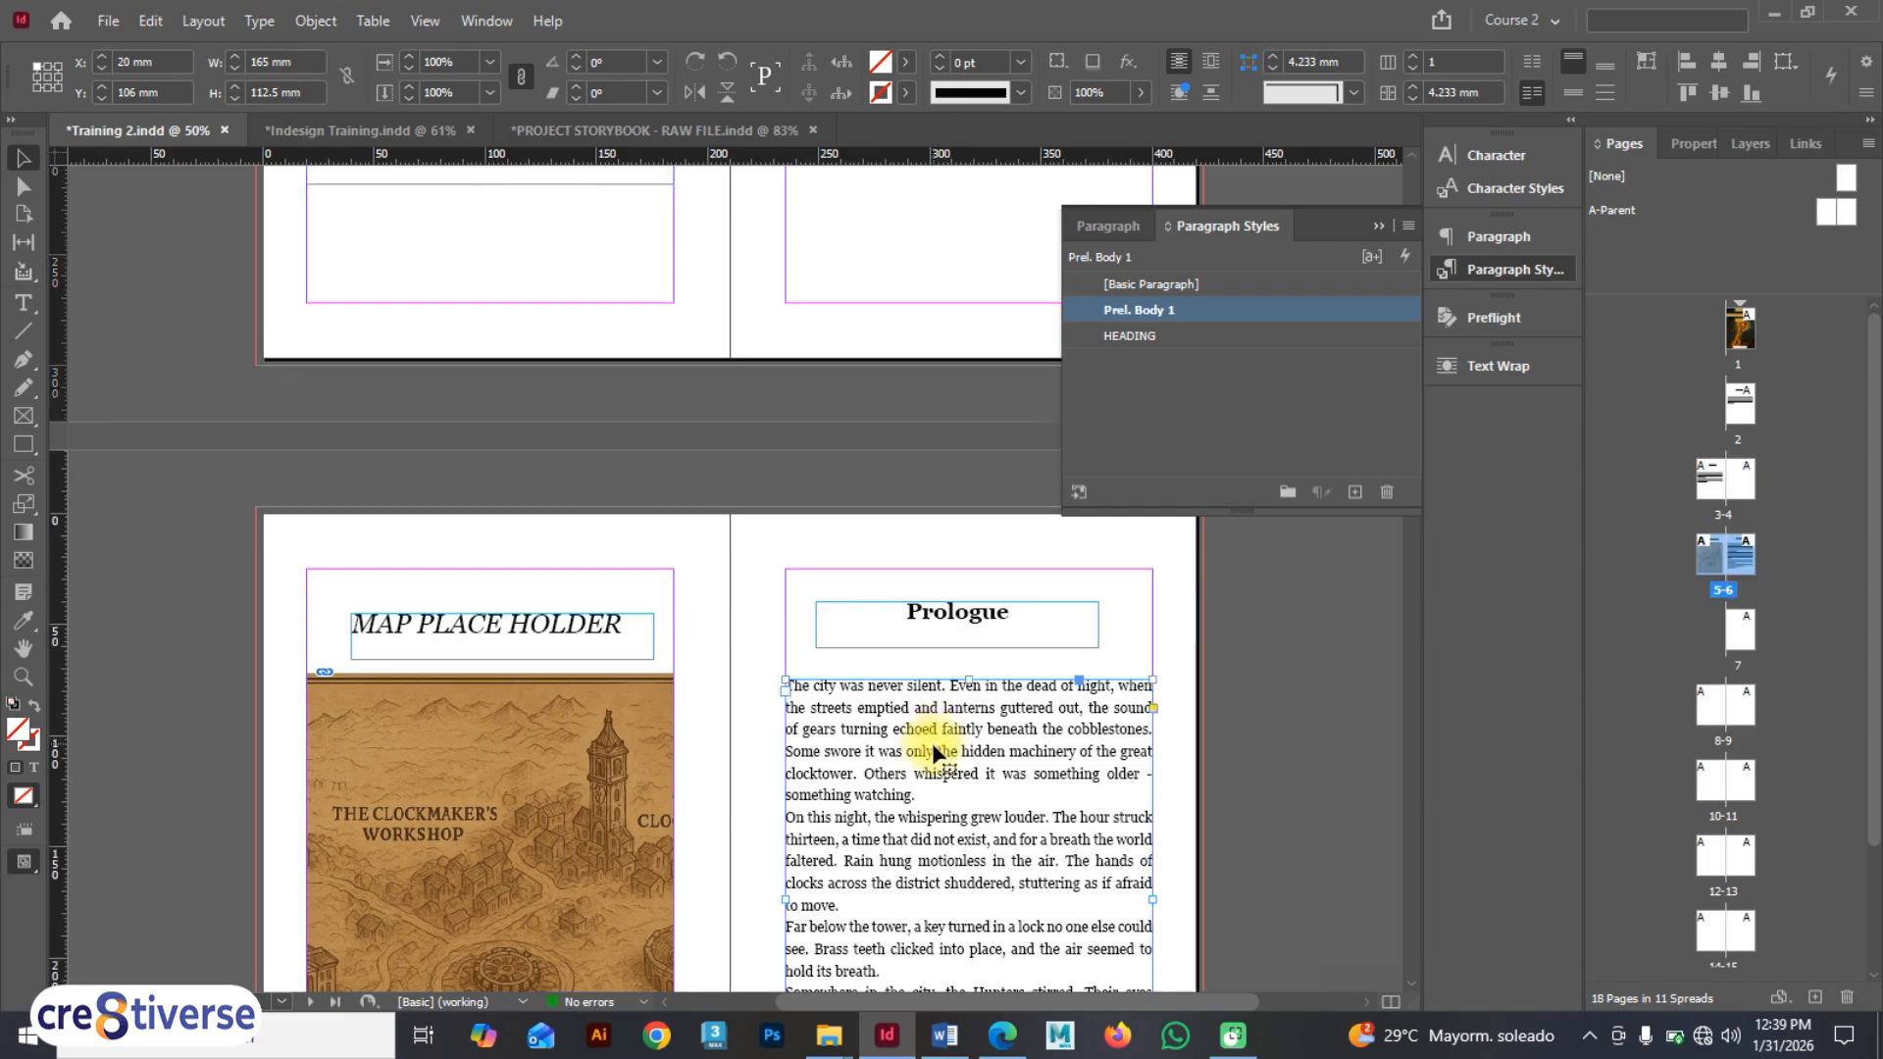
{"action": "scroll", "coordinate": [933, 753], "scroll_direction": "down", "scroll_amount": 3}
{"action": "left_click", "coordinate": [761, 339]}
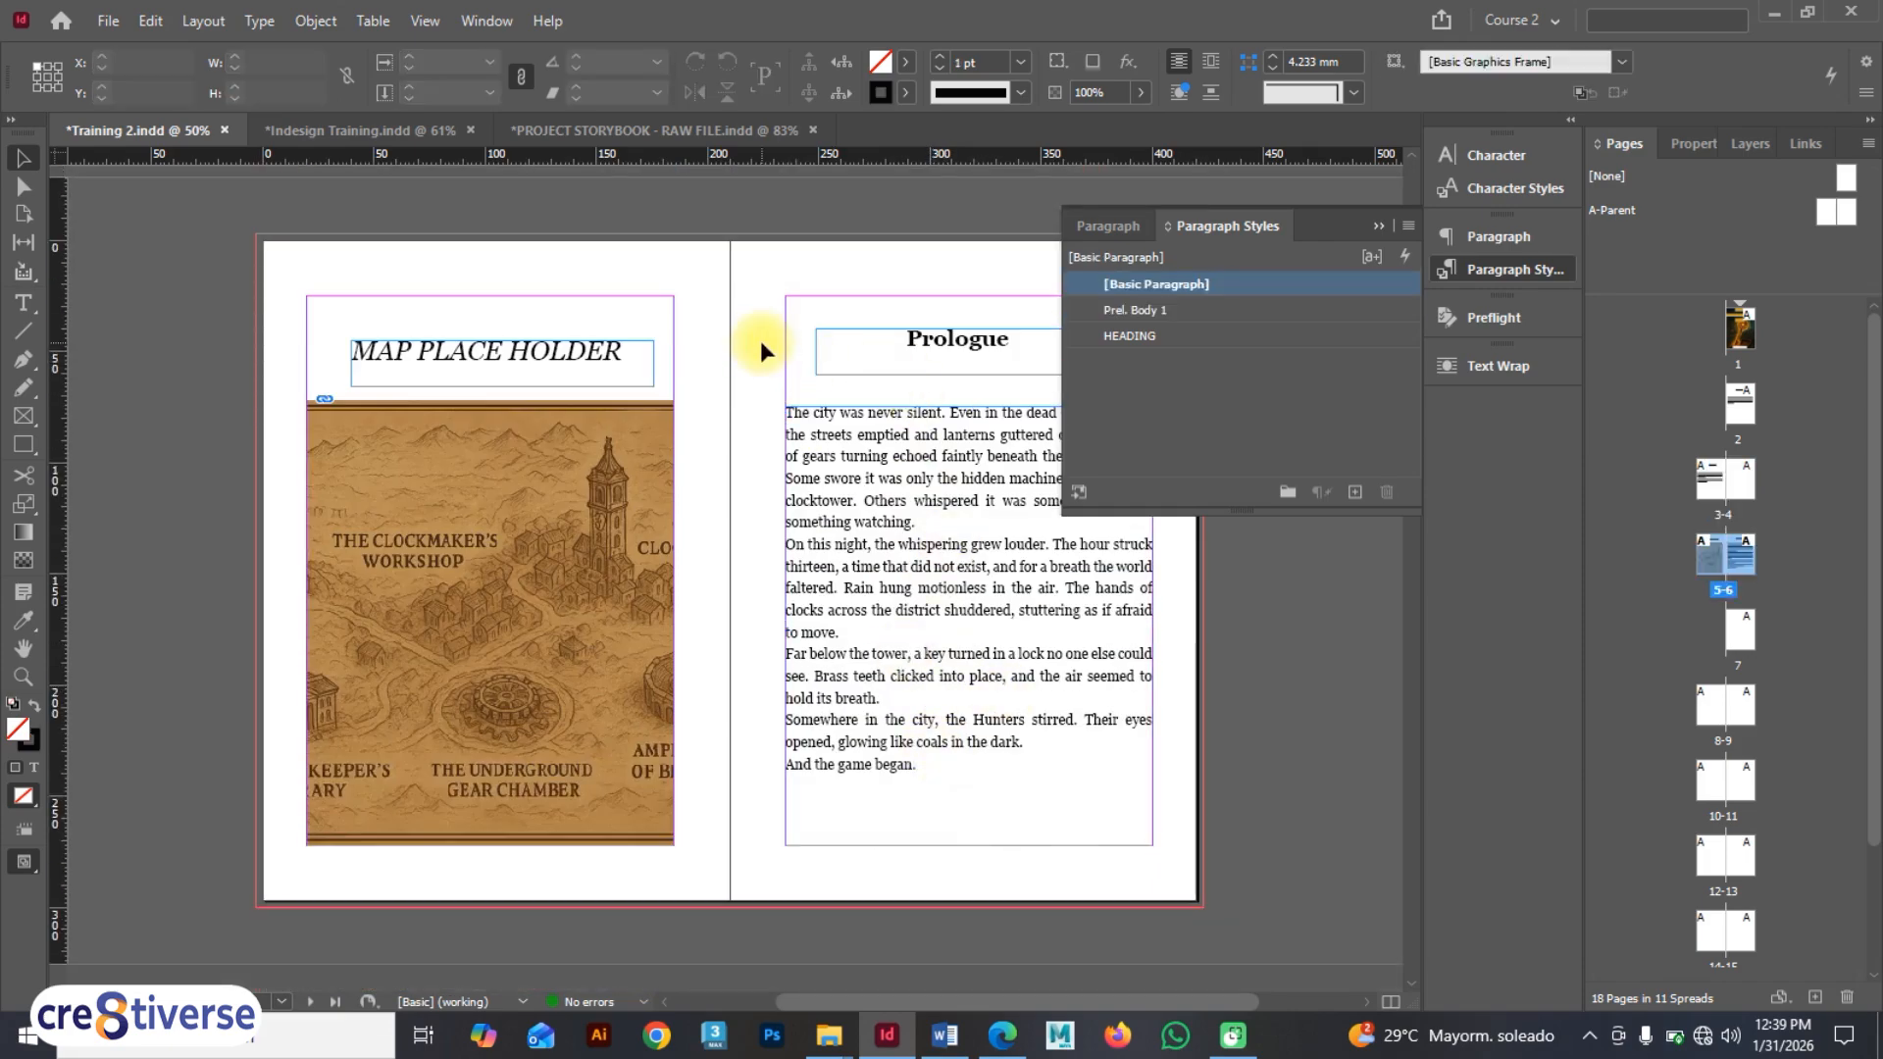
{"action": "key", "text": "shift+w"}
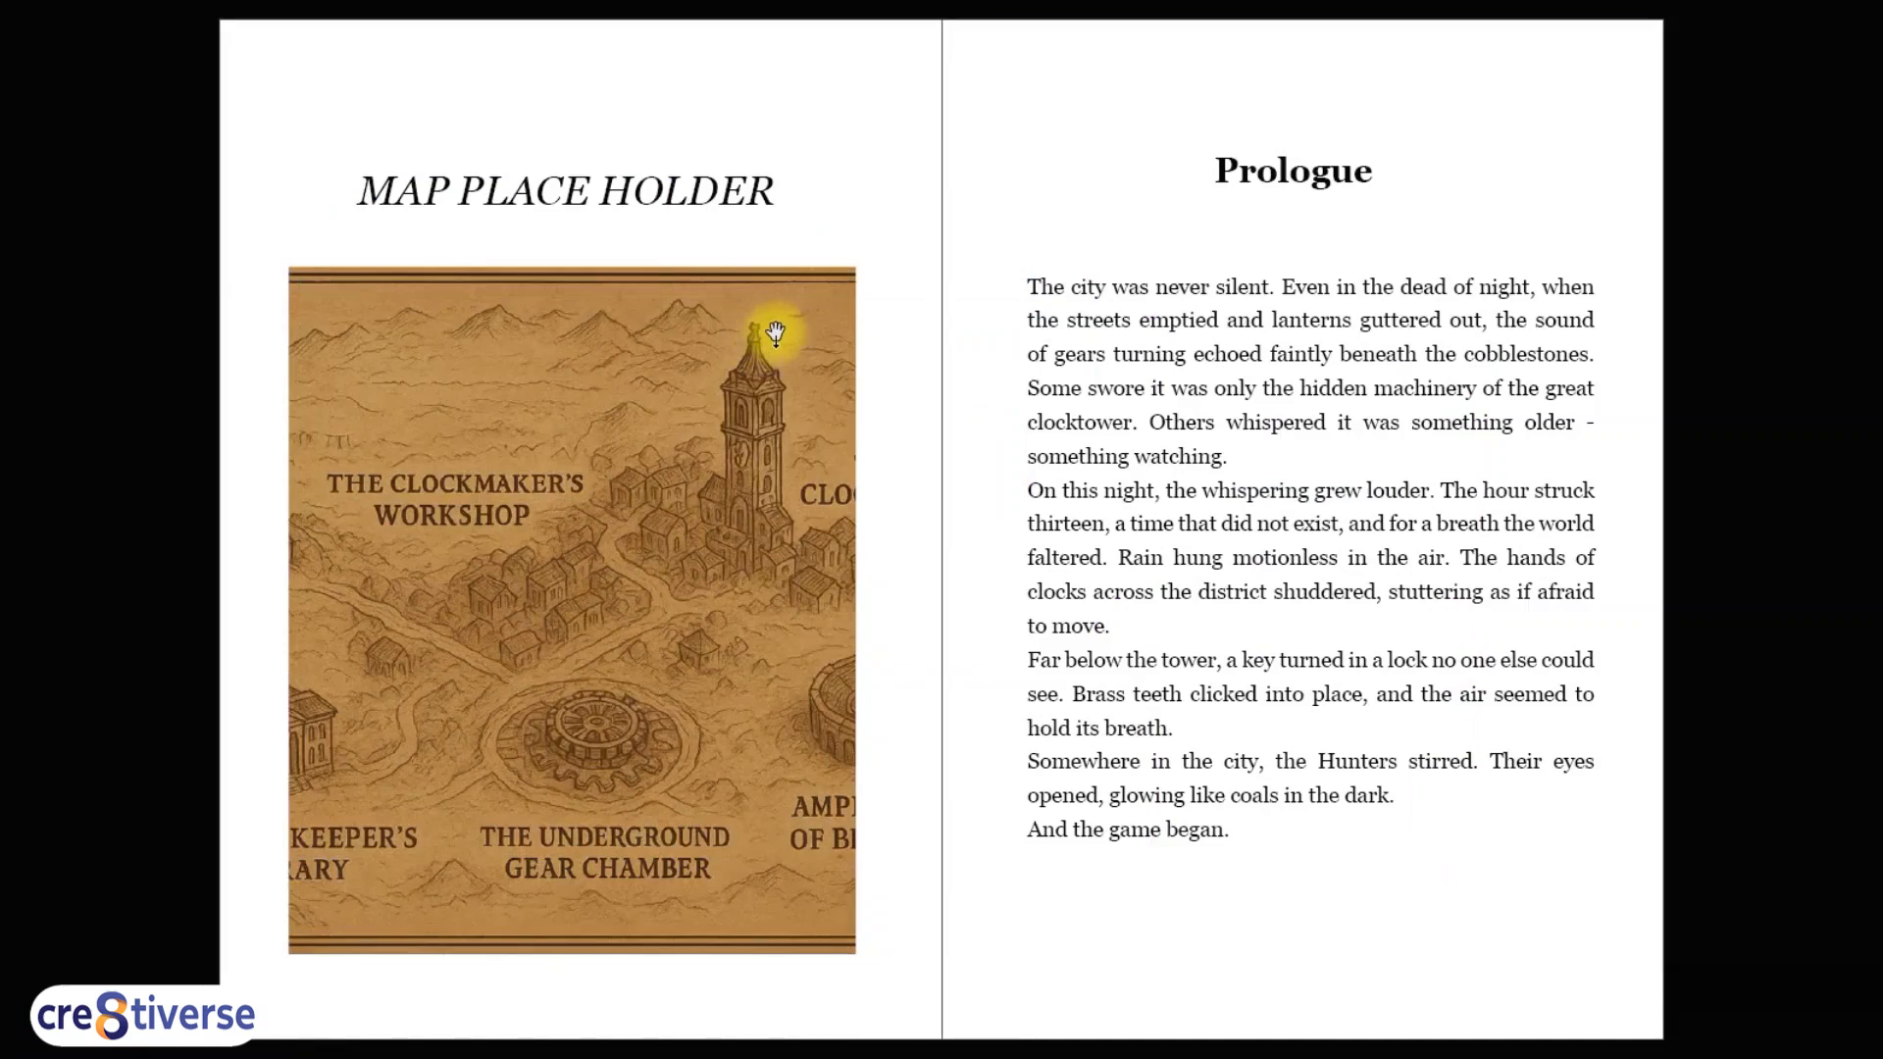
{"action": "key", "text": "shift+w"}
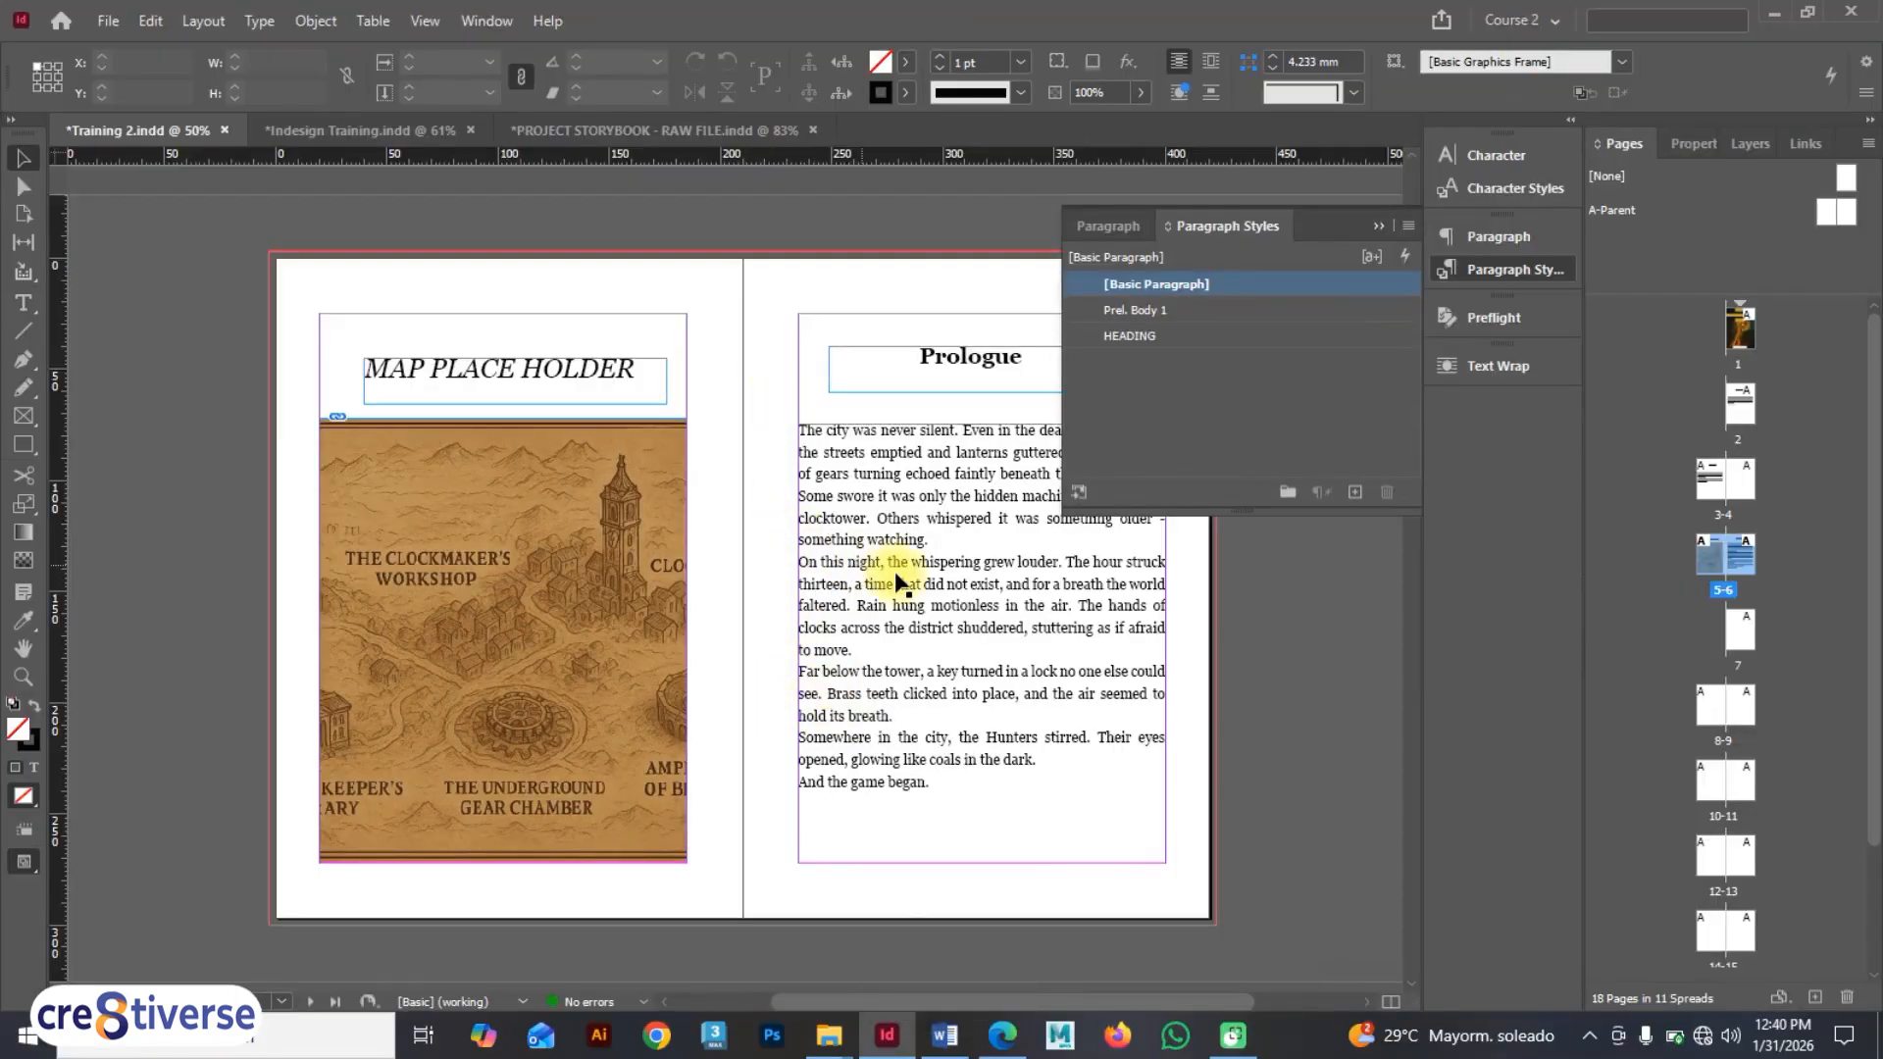
- Review the Acknowledgments and Prologue spreads and the blank pages that follow them
{"action": "scroll", "coordinate": [893, 573], "scroll_direction": "up", "scroll_amount": 2}
{"action": "scroll", "coordinate": [845, 545], "scroll_direction": "up", "scroll_amount": 6}
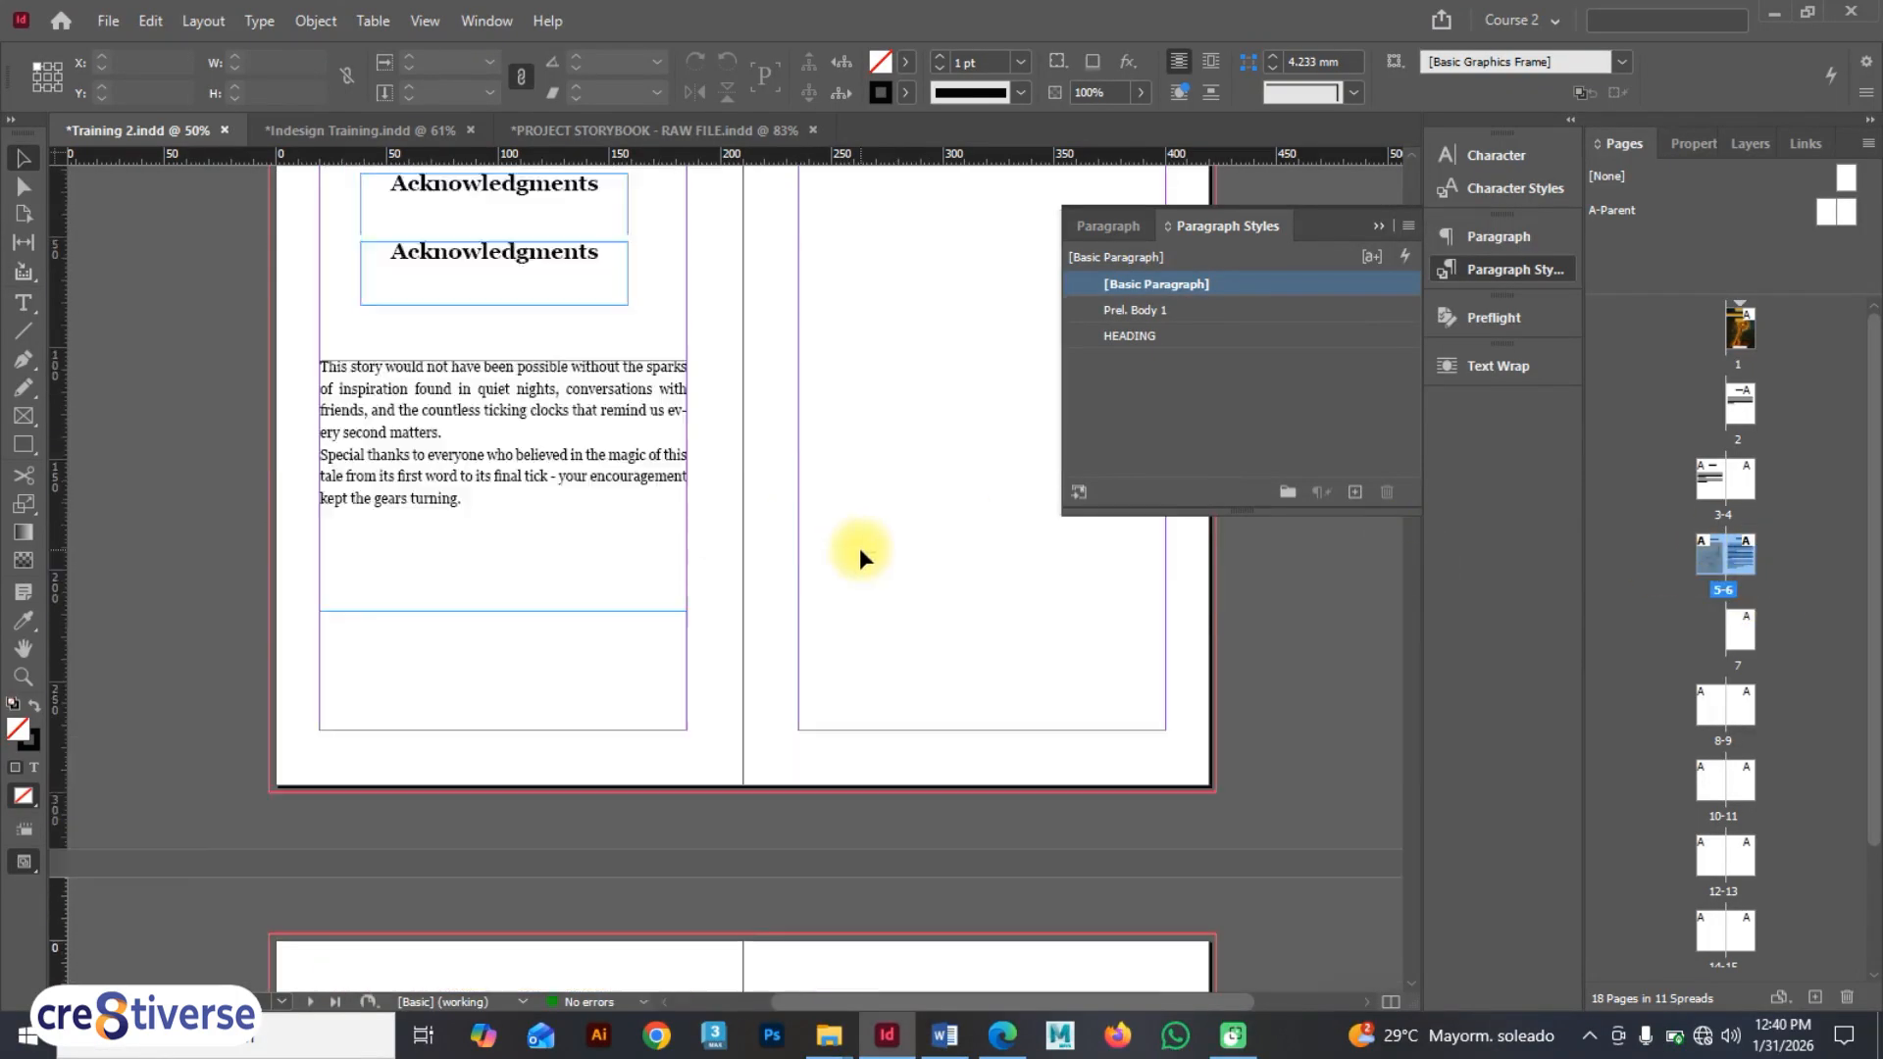
{"action": "left_click", "coordinate": [425, 633]}
{"action": "scroll", "coordinate": [574, 602], "scroll_direction": "down", "scroll_amount": 3}
{"action": "scroll", "coordinate": [579, 604], "scroll_direction": "down", "scroll_amount": 10}
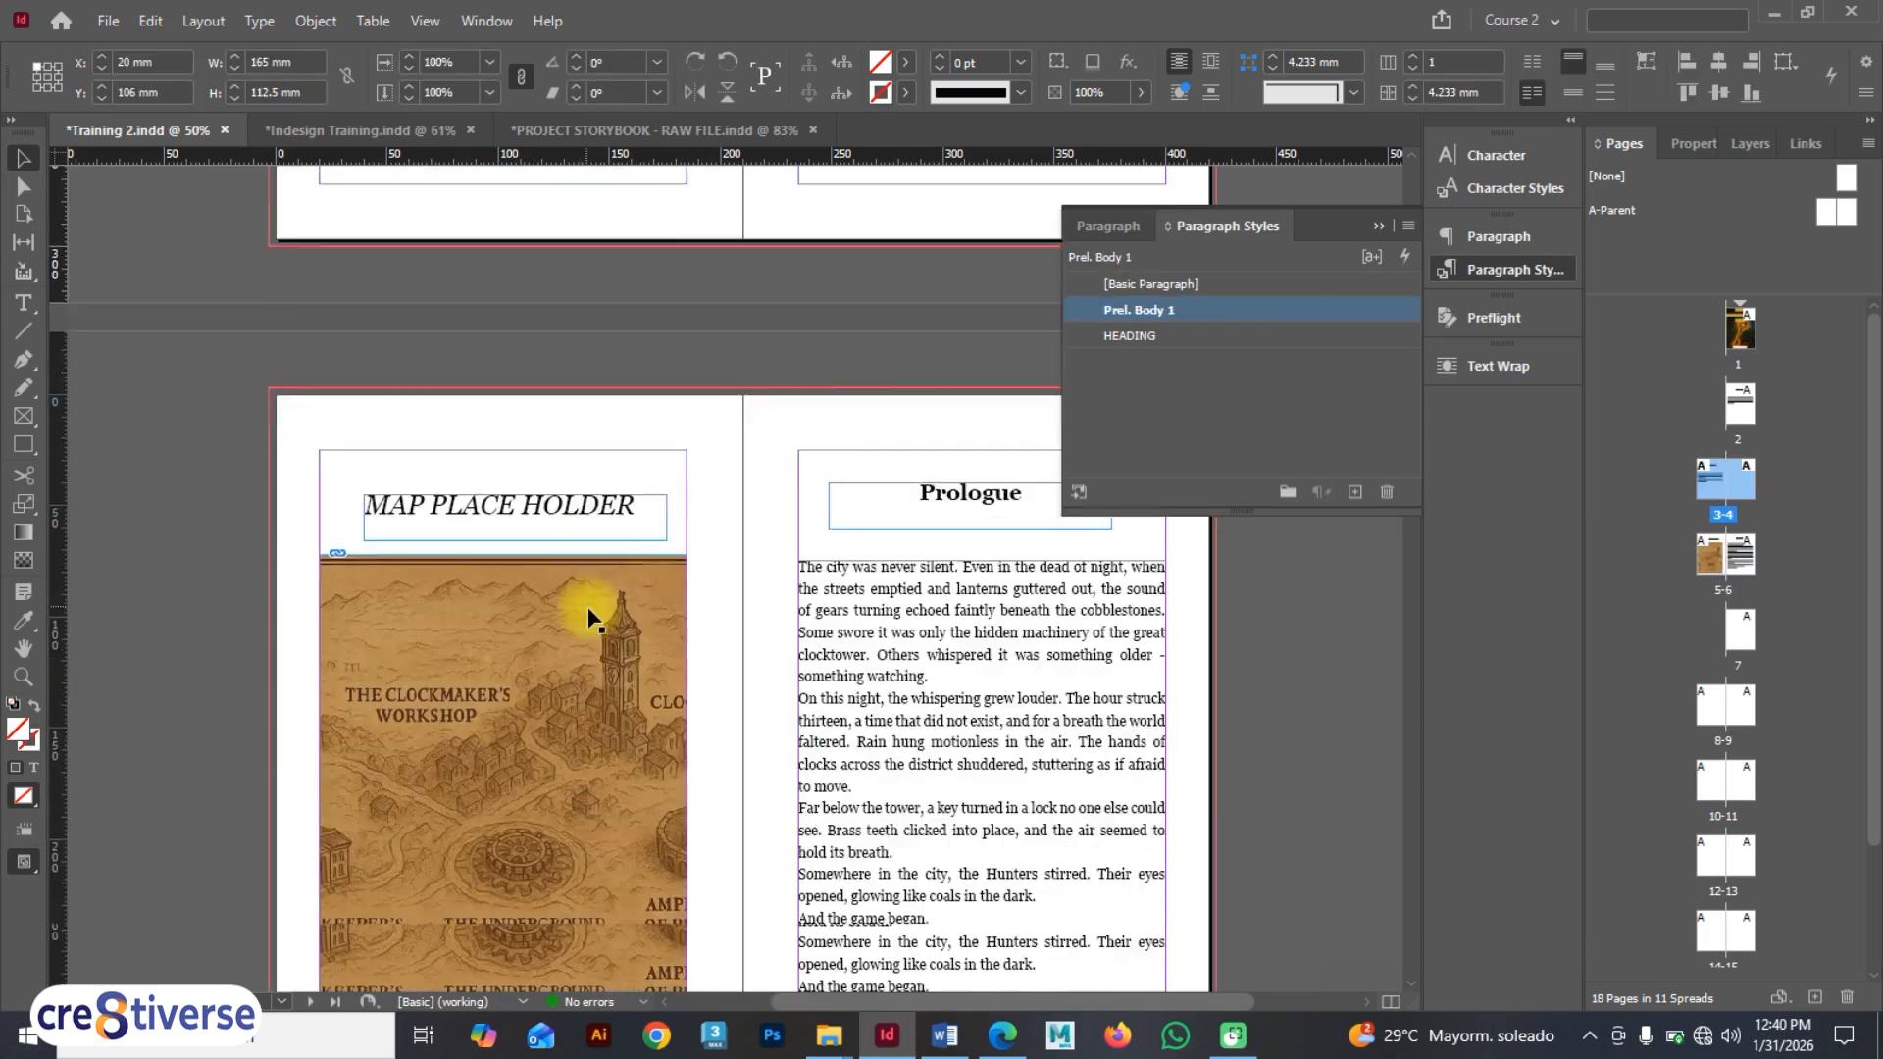
{"action": "scroll", "coordinate": [592, 616], "scroll_direction": "up", "scroll_amount": 2}
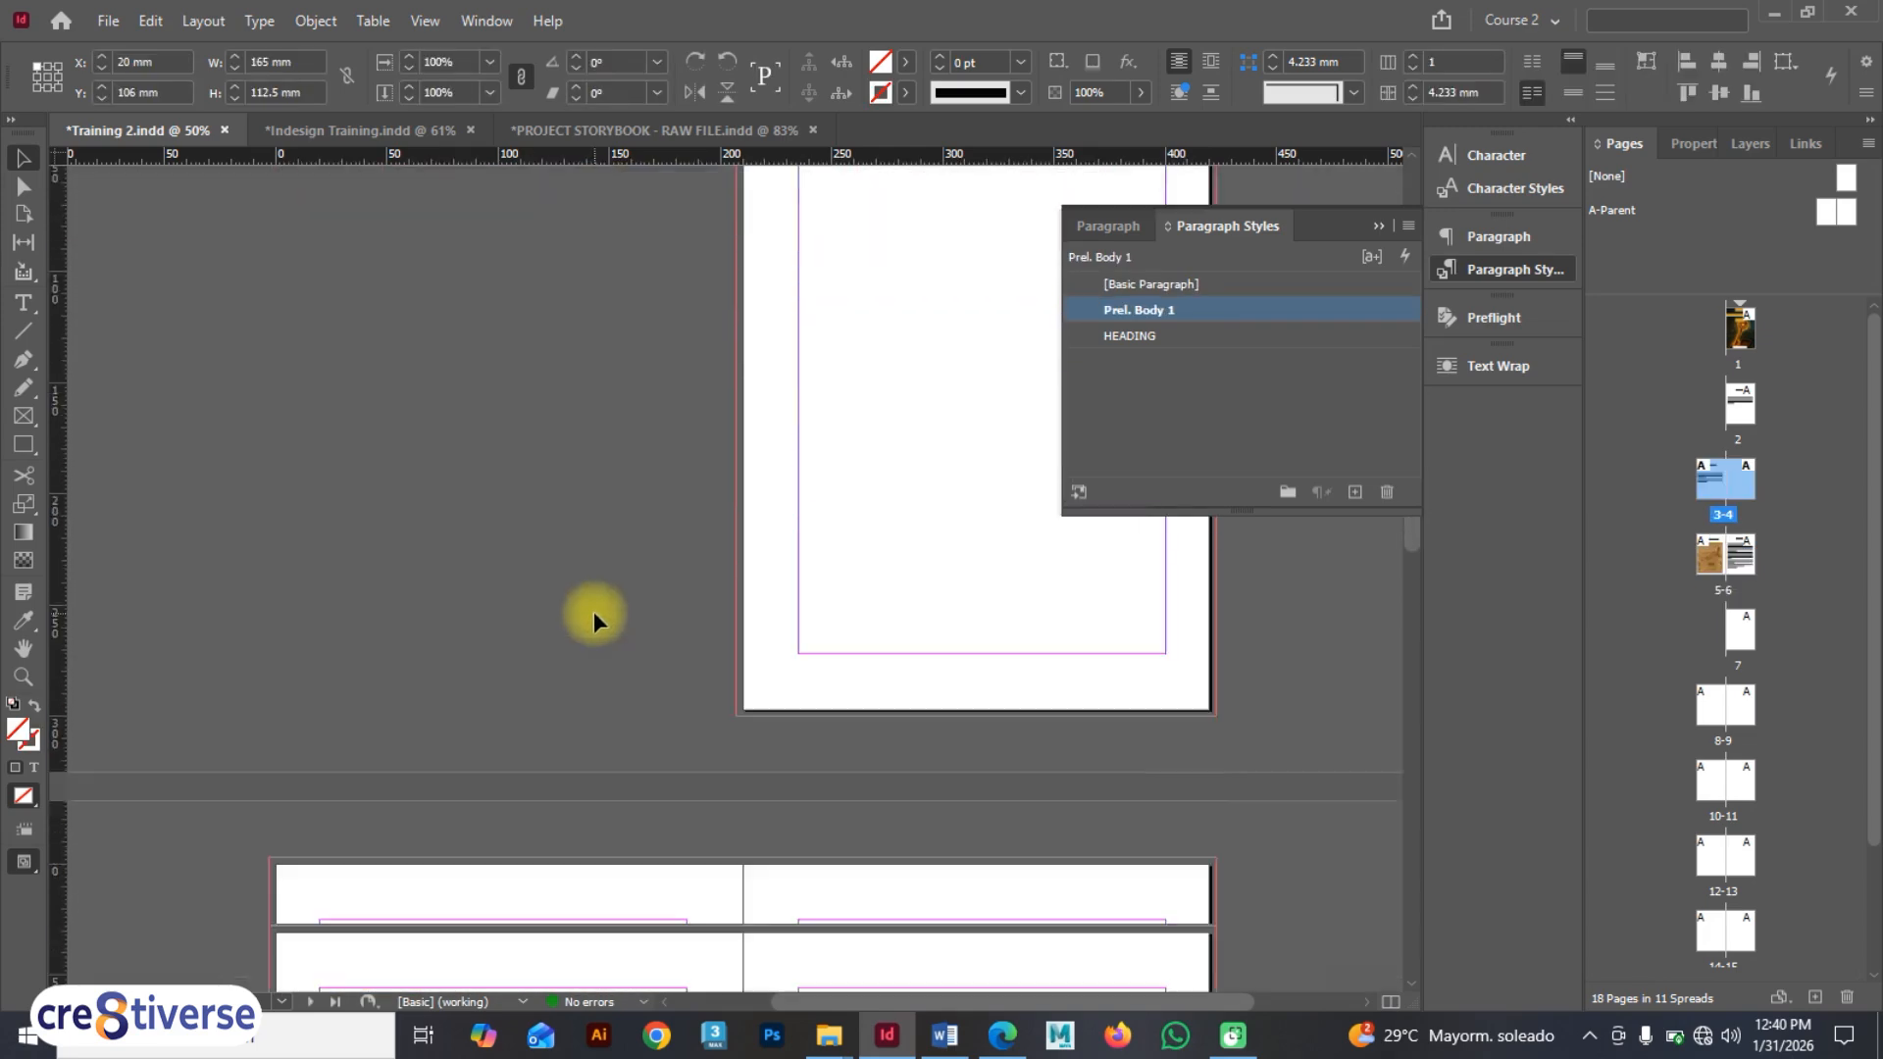
{"action": "scroll", "coordinate": [909, 830], "scroll_direction": "down", "scroll_amount": 3}
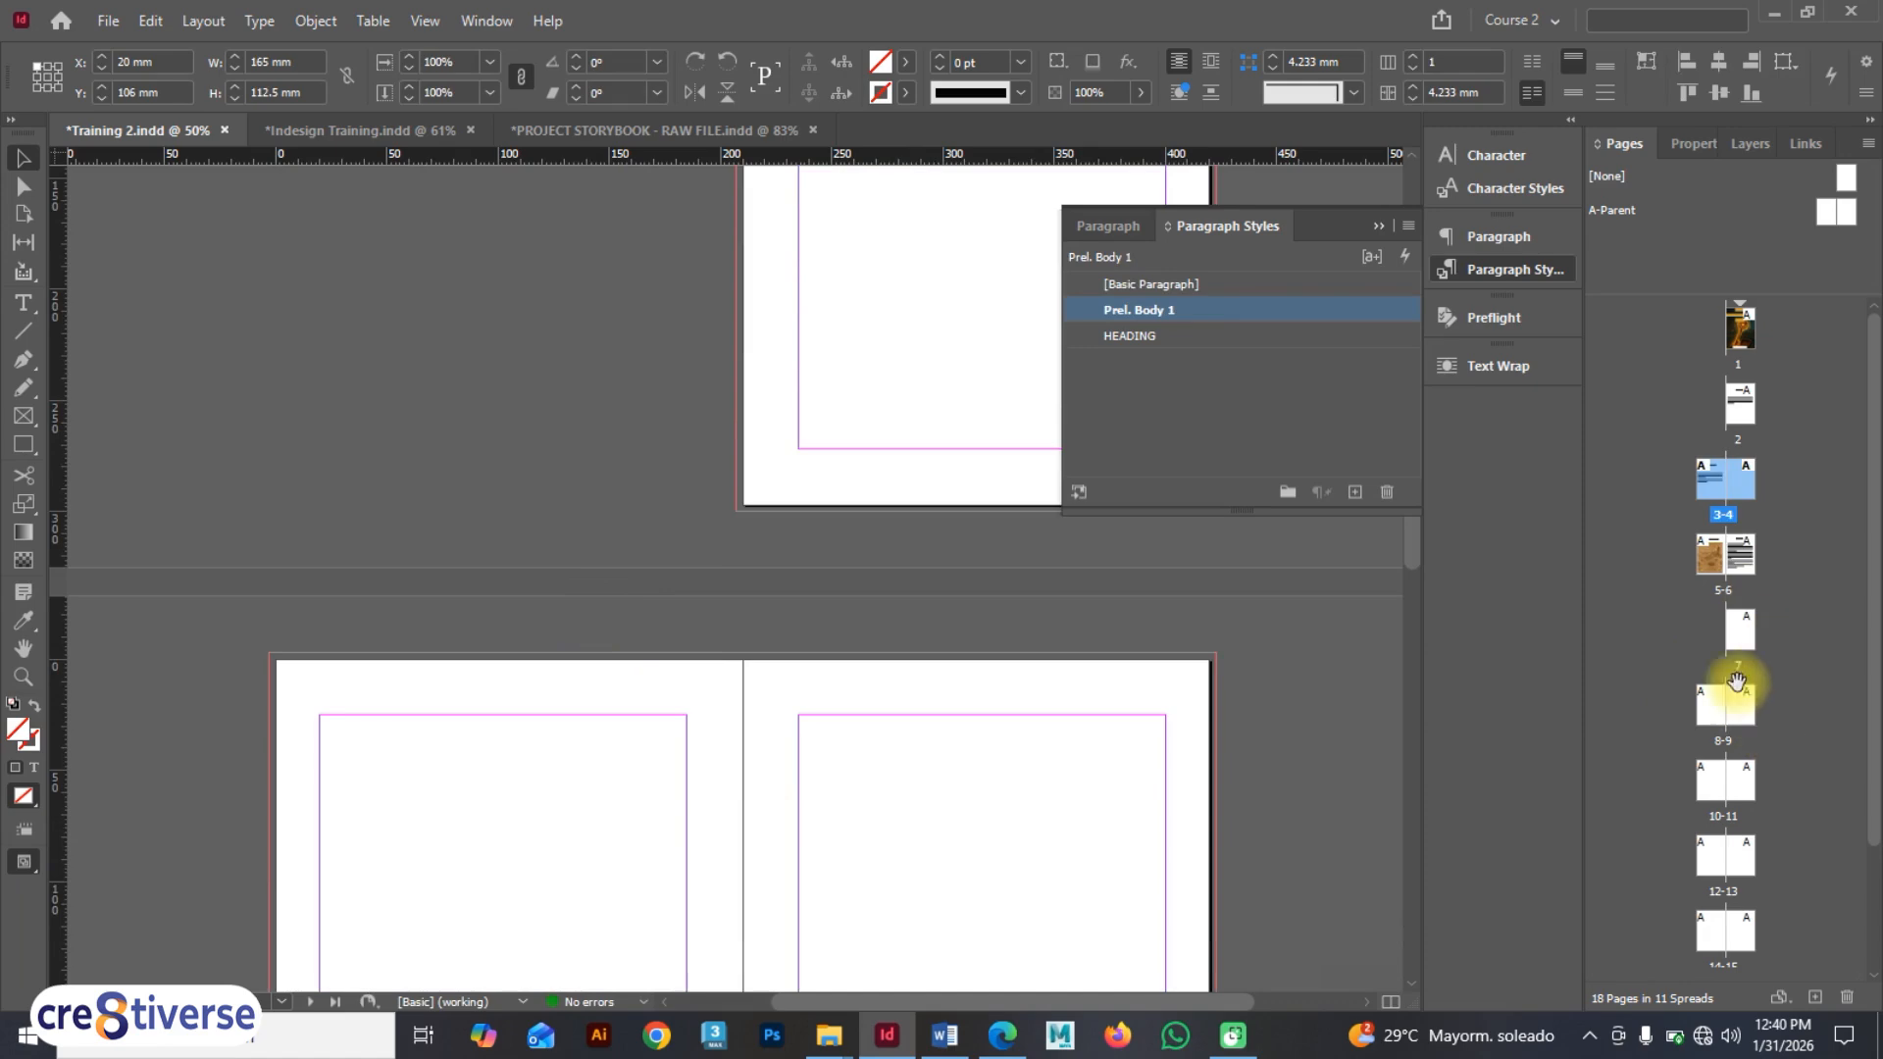
{"action": "scroll", "coordinate": [778, 652], "scroll_direction": "up", "scroll_amount": 15}
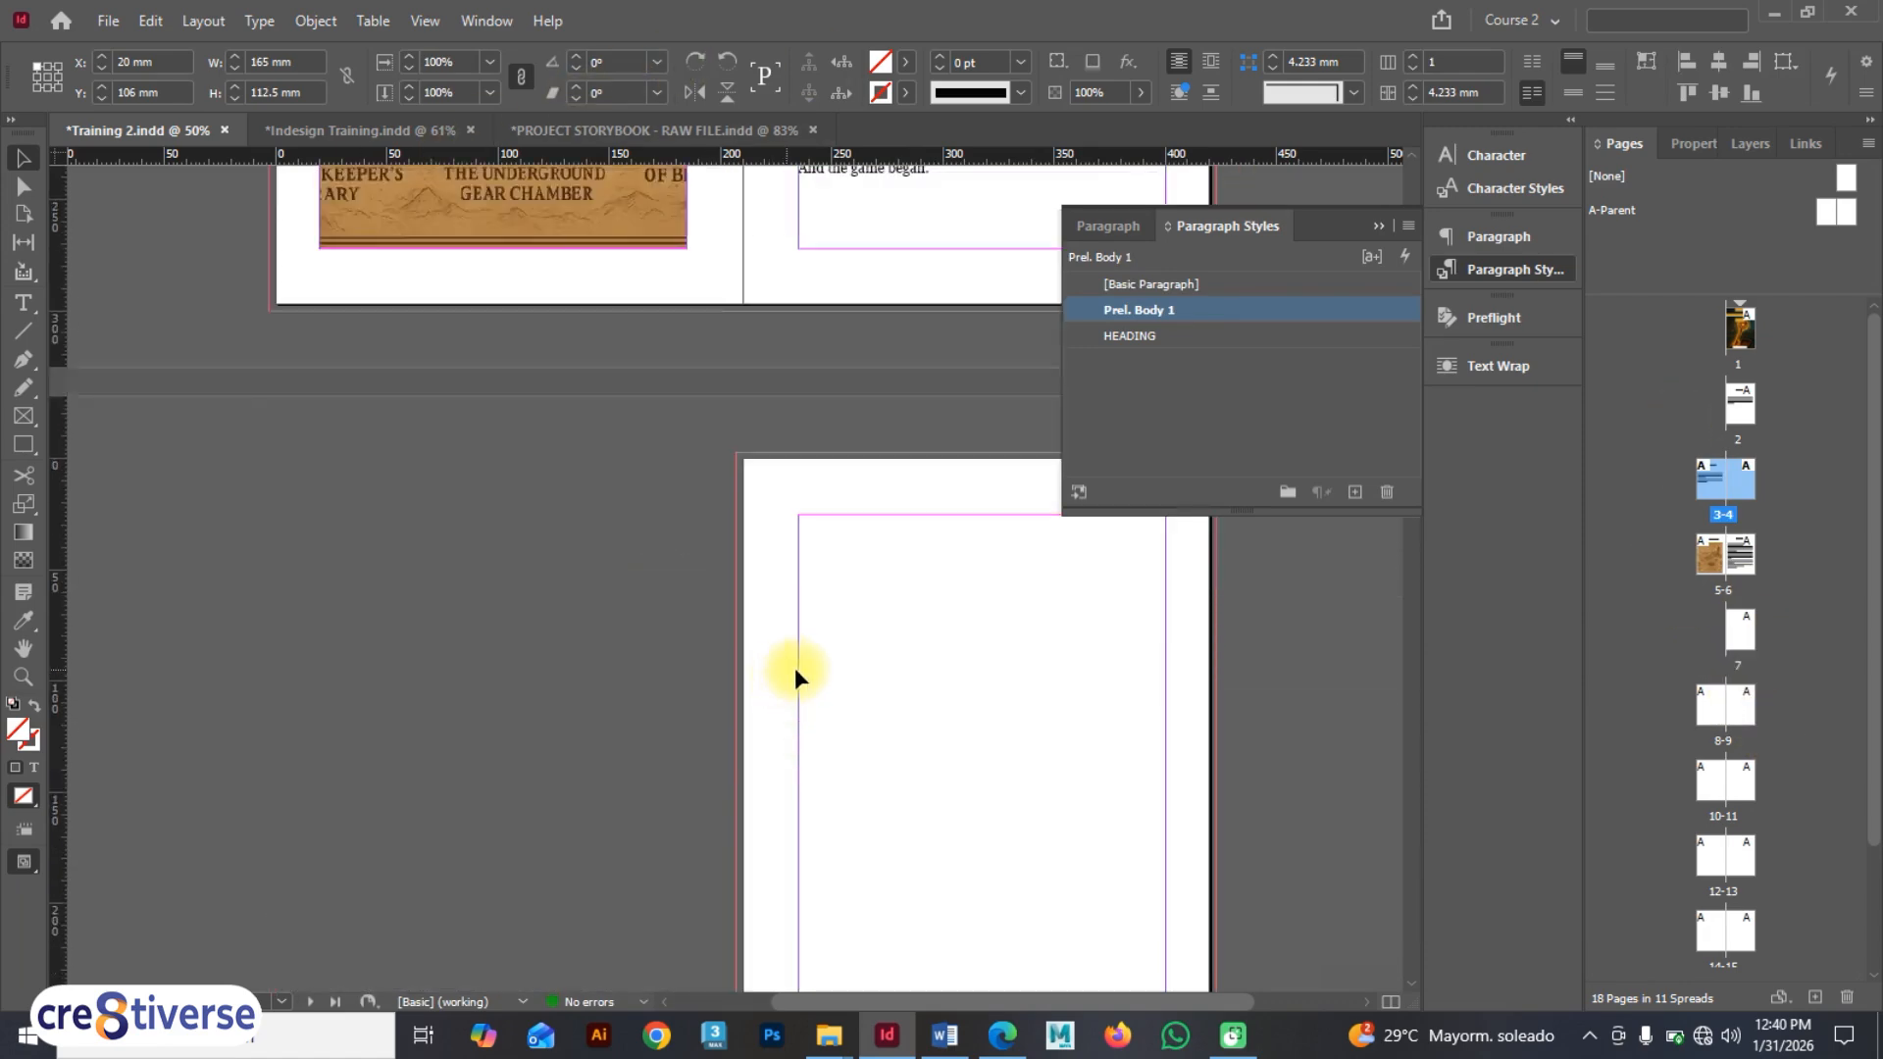
- Reorder the paragraph styles so that Prel. Body 1 sits below HEADING
{"action": "scroll", "coordinate": [810, 677], "scroll_direction": "down", "scroll_amount": 10}
{"action": "left_click_drag", "start_coordinate": [1210, 316], "coordinate": [1213, 349]}
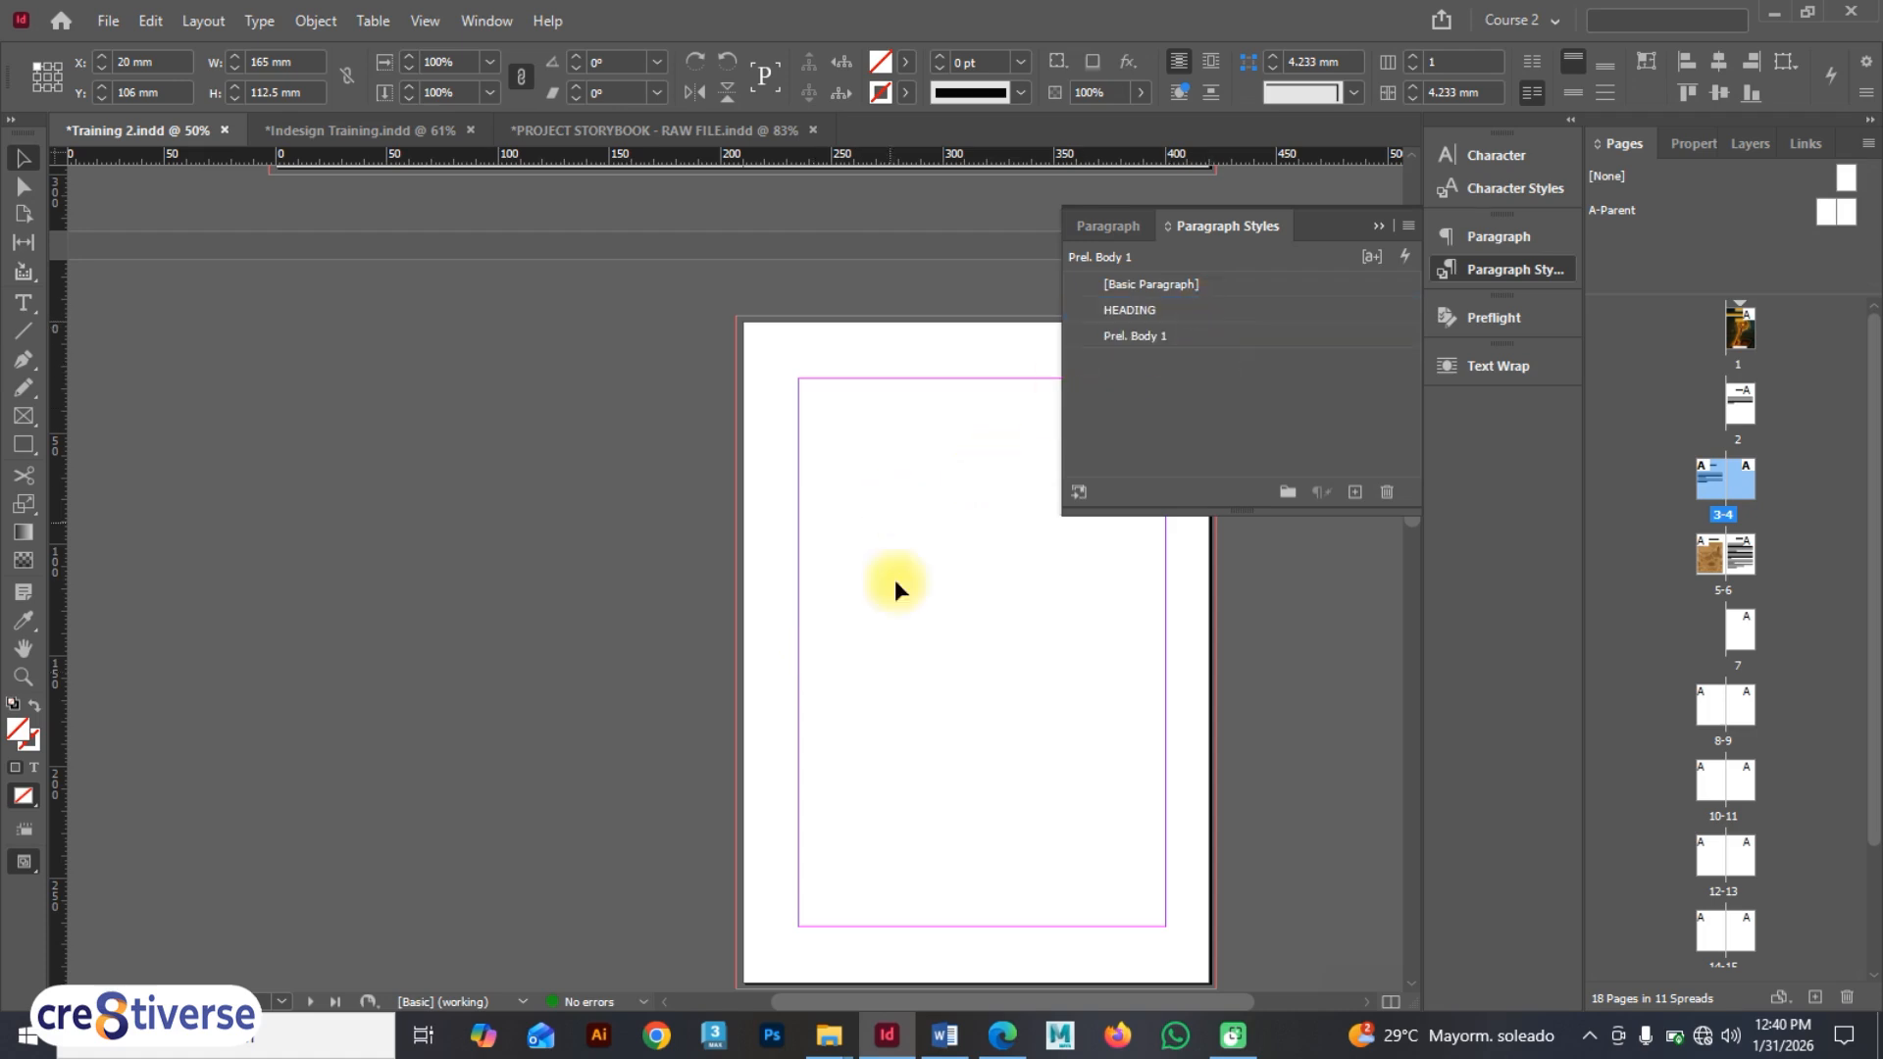
{"action": "scroll", "coordinate": [789, 697], "scroll_direction": "up", "scroll_amount": 1}
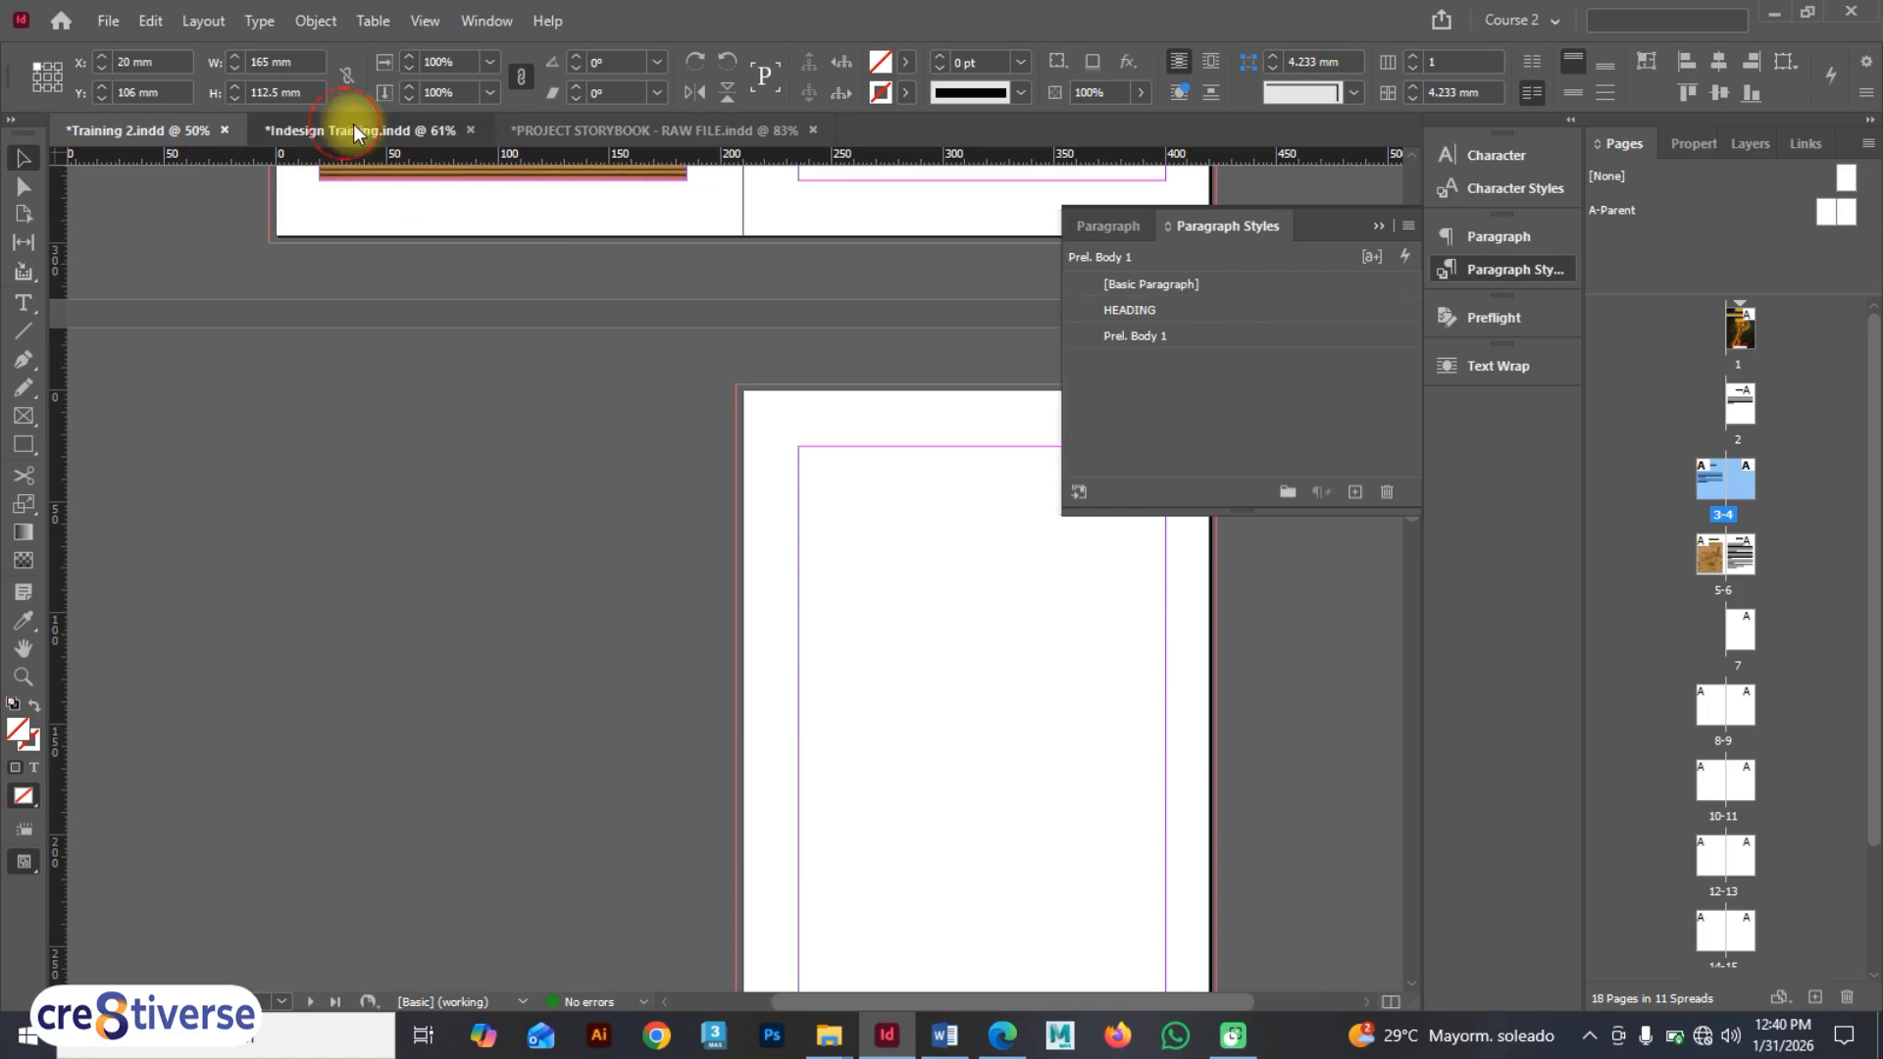
- Review the map, Prologue and Chapter pages in Indesign Training.indd for reference, and return to the Training 2.indd document
{"action": "left_click", "coordinate": [355, 128]}
{"action": "scroll", "coordinate": [818, 504], "scroll_direction": "down", "scroll_amount": 9}
{"action": "scroll", "coordinate": [855, 564], "scroll_direction": "up", "scroll_amount": 7}
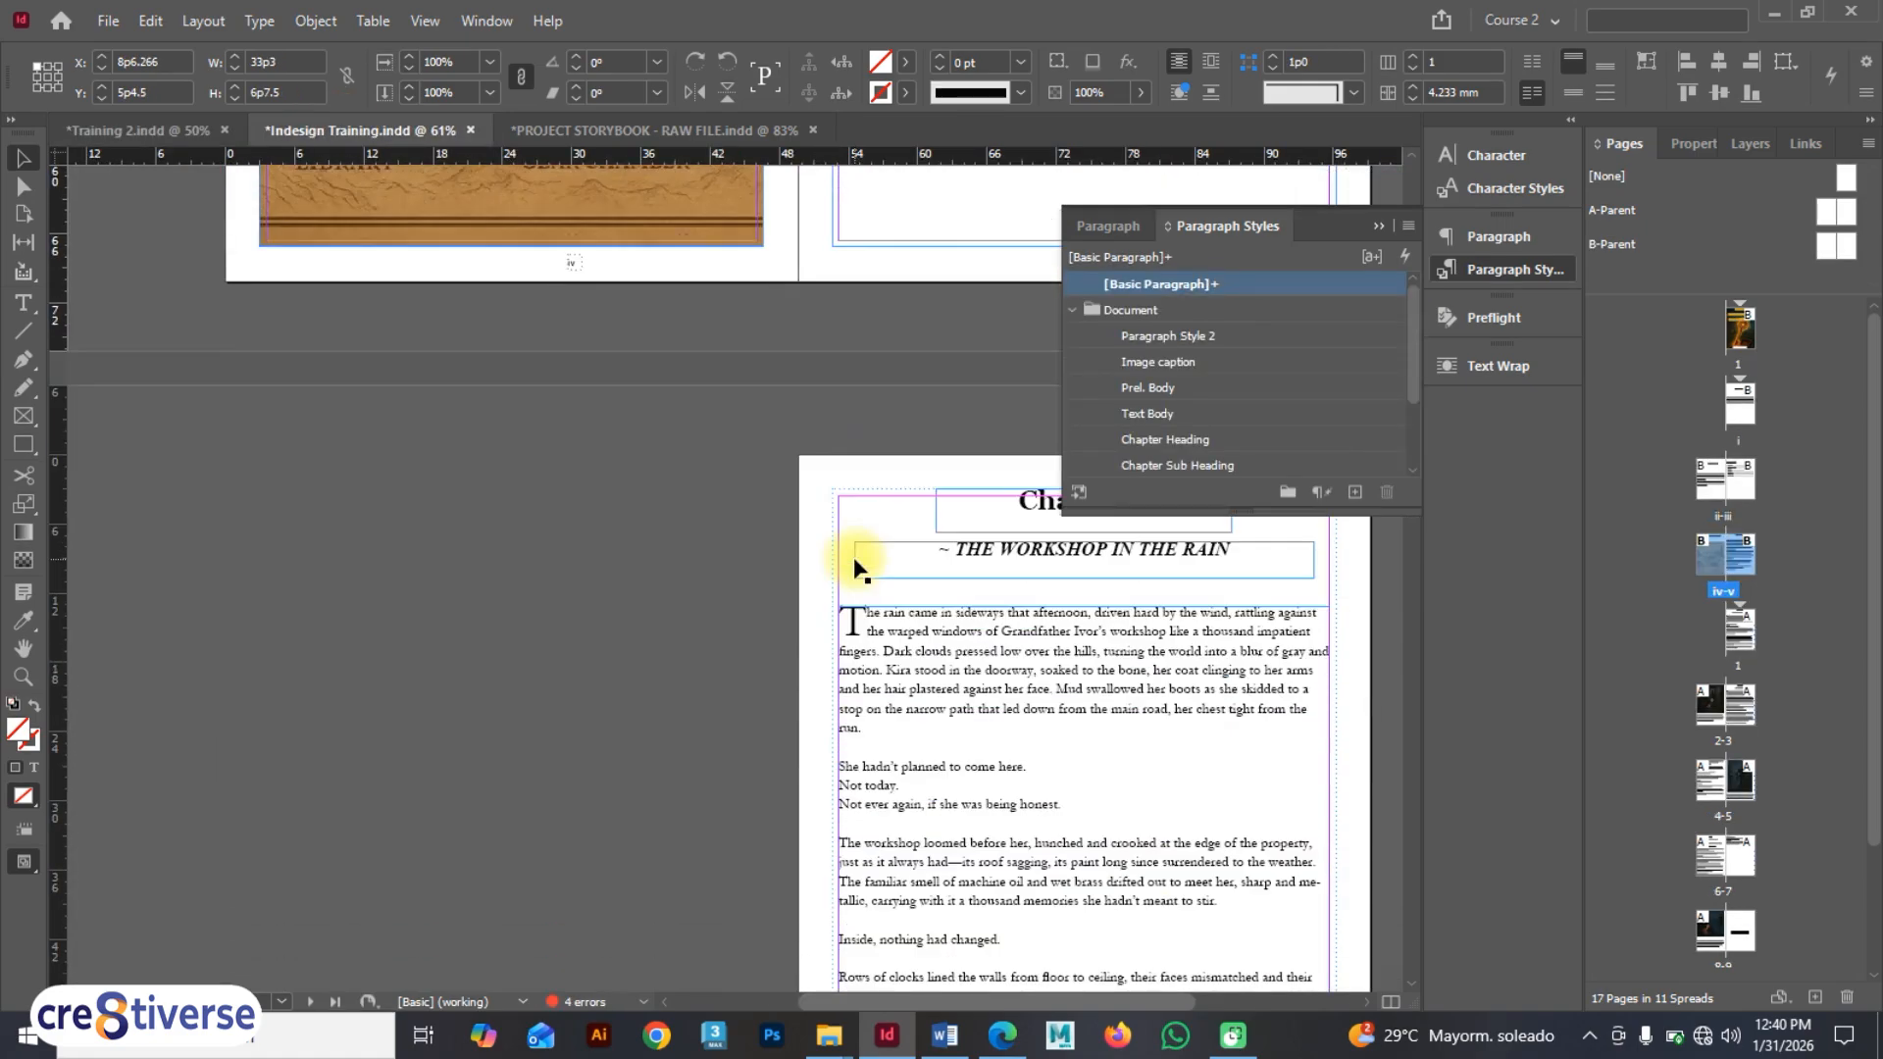
{"action": "scroll", "coordinate": [855, 564], "scroll_direction": "up", "scroll_amount": 4}
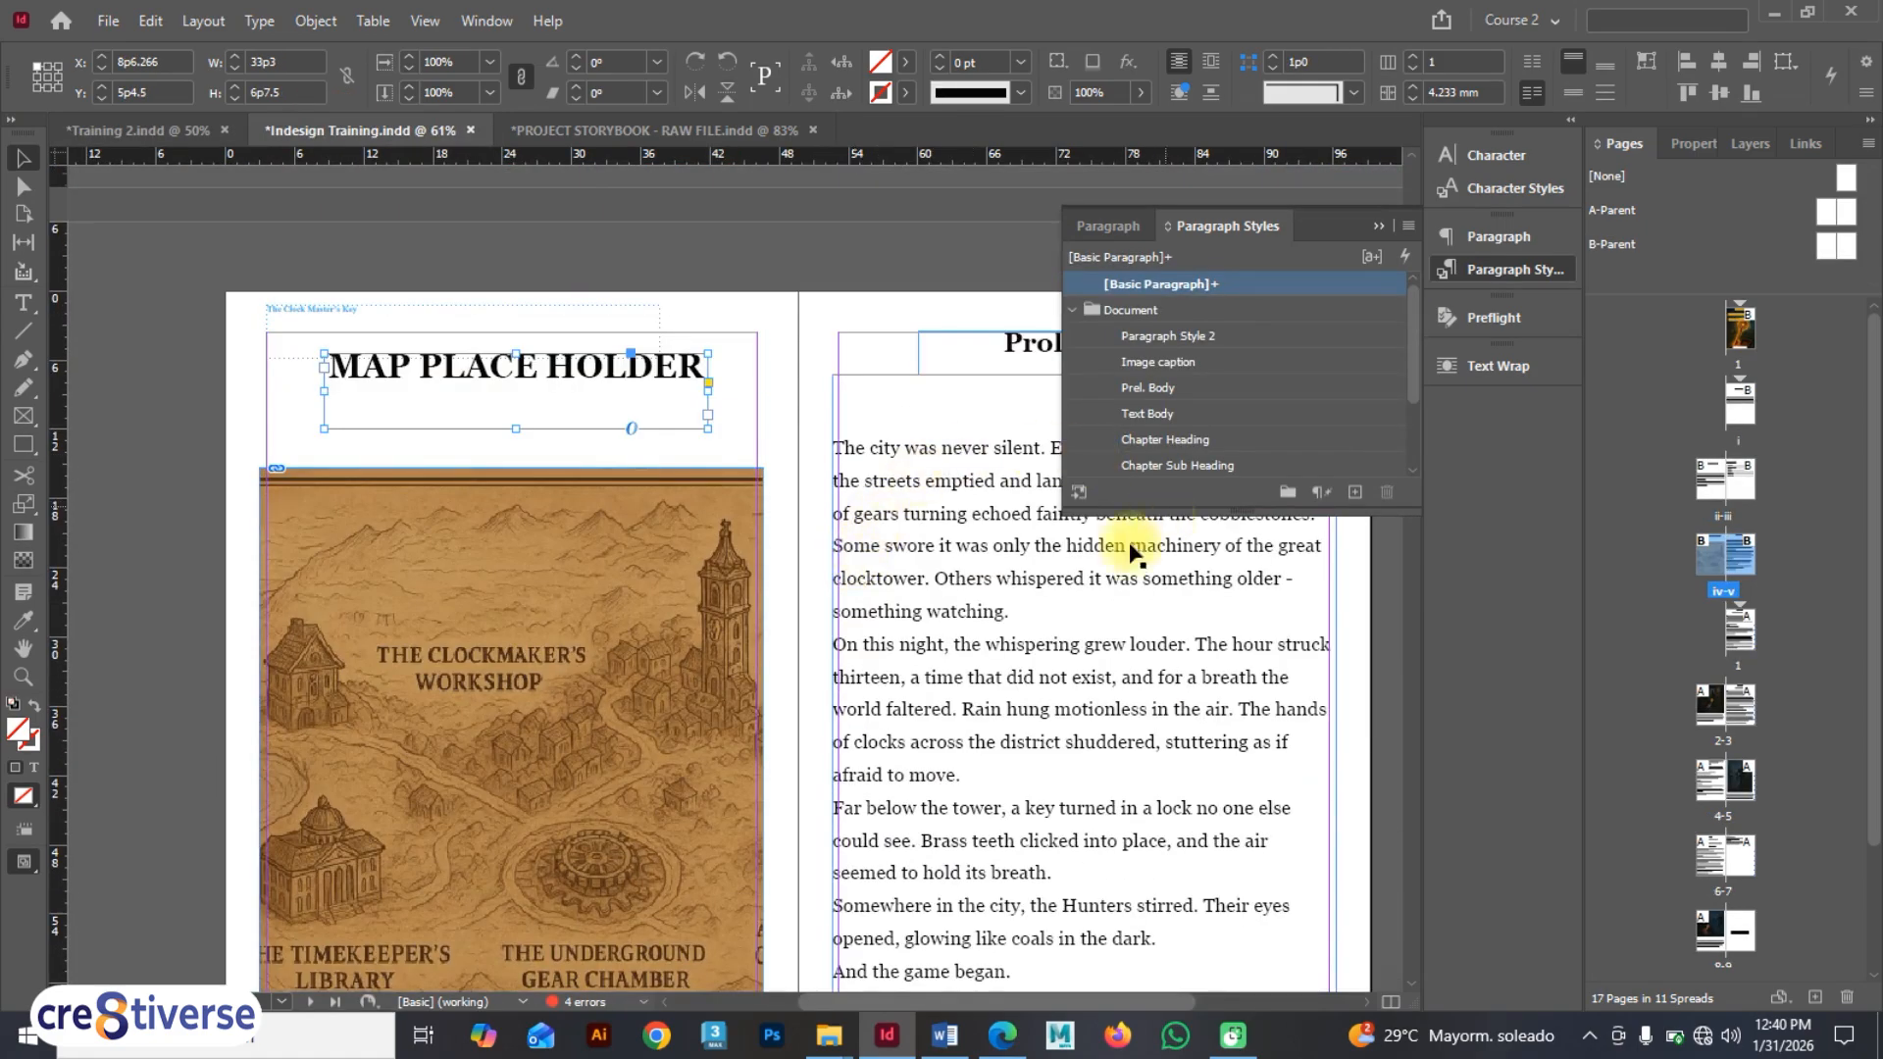
{"action": "left_click", "coordinate": [83, 133]}
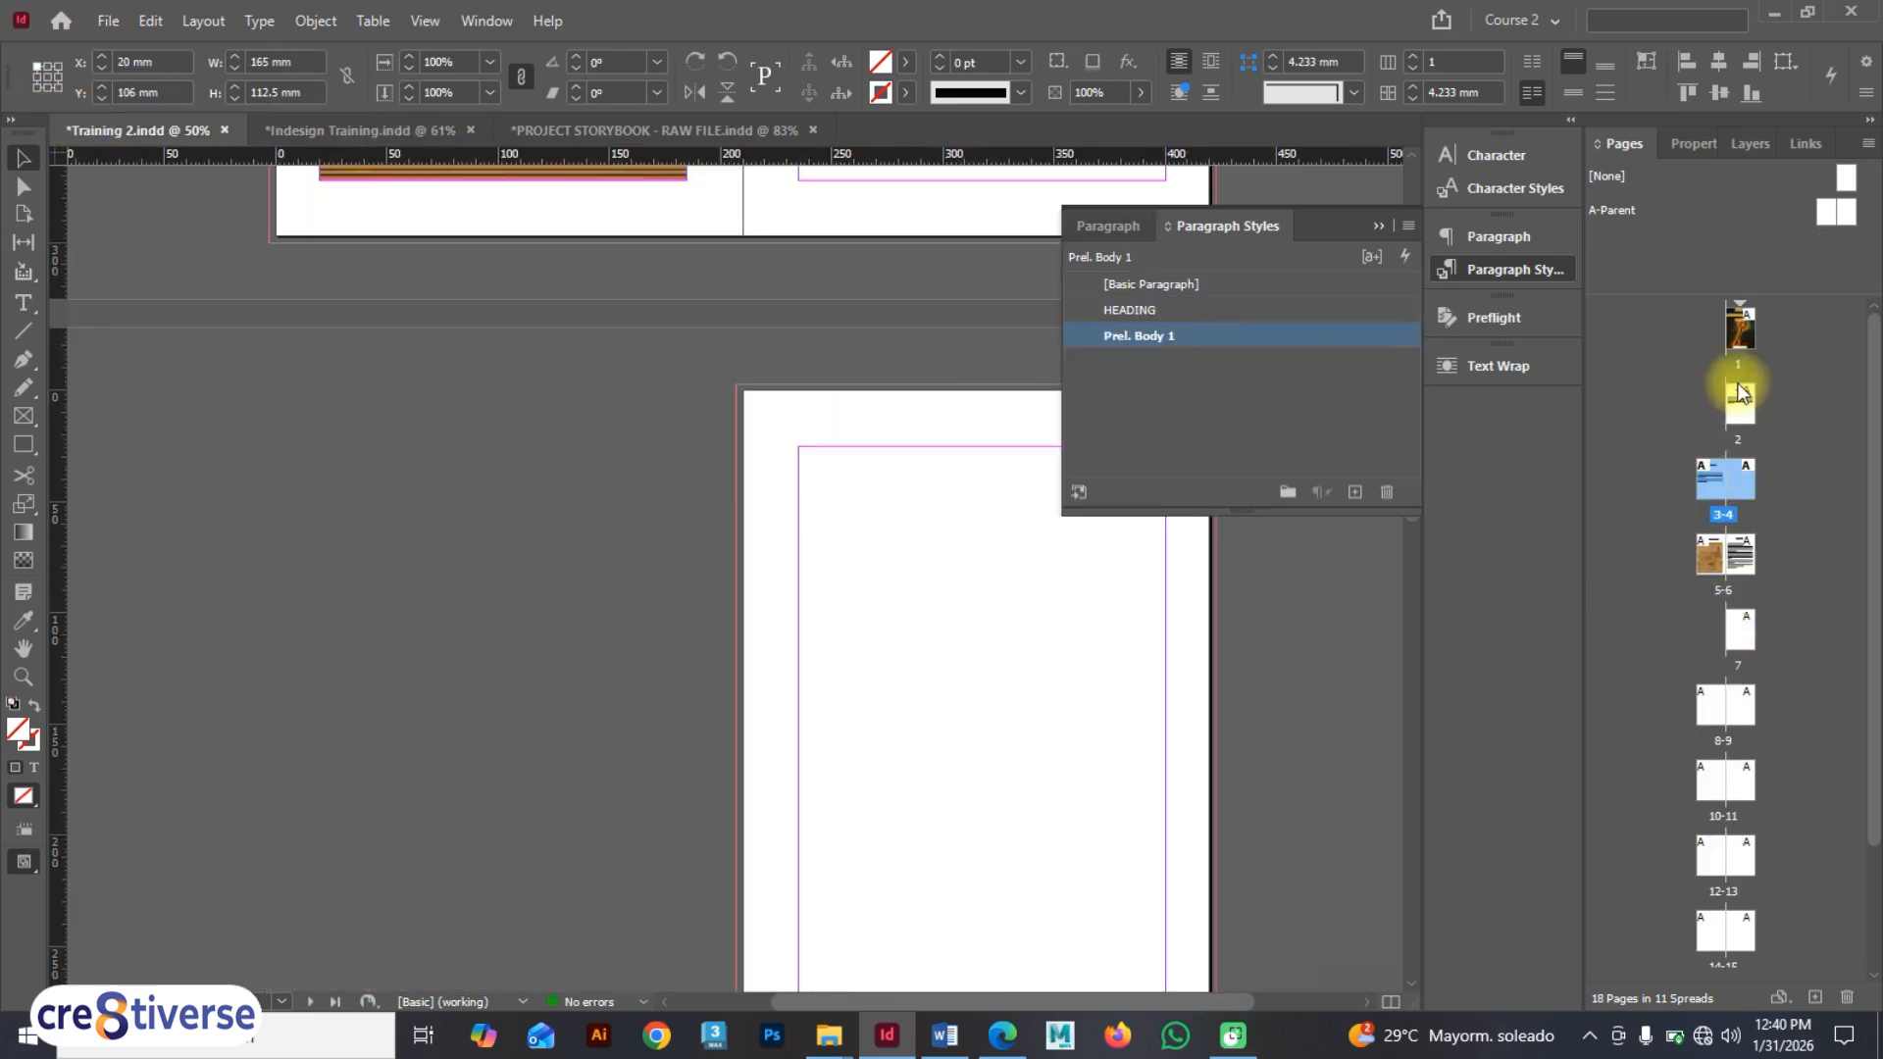
- Preview the book in full-screen presentation mode from the cover to the blank page after the Prologue, and return to the layout view
{"action": "double_click", "coordinate": [1739, 324]}
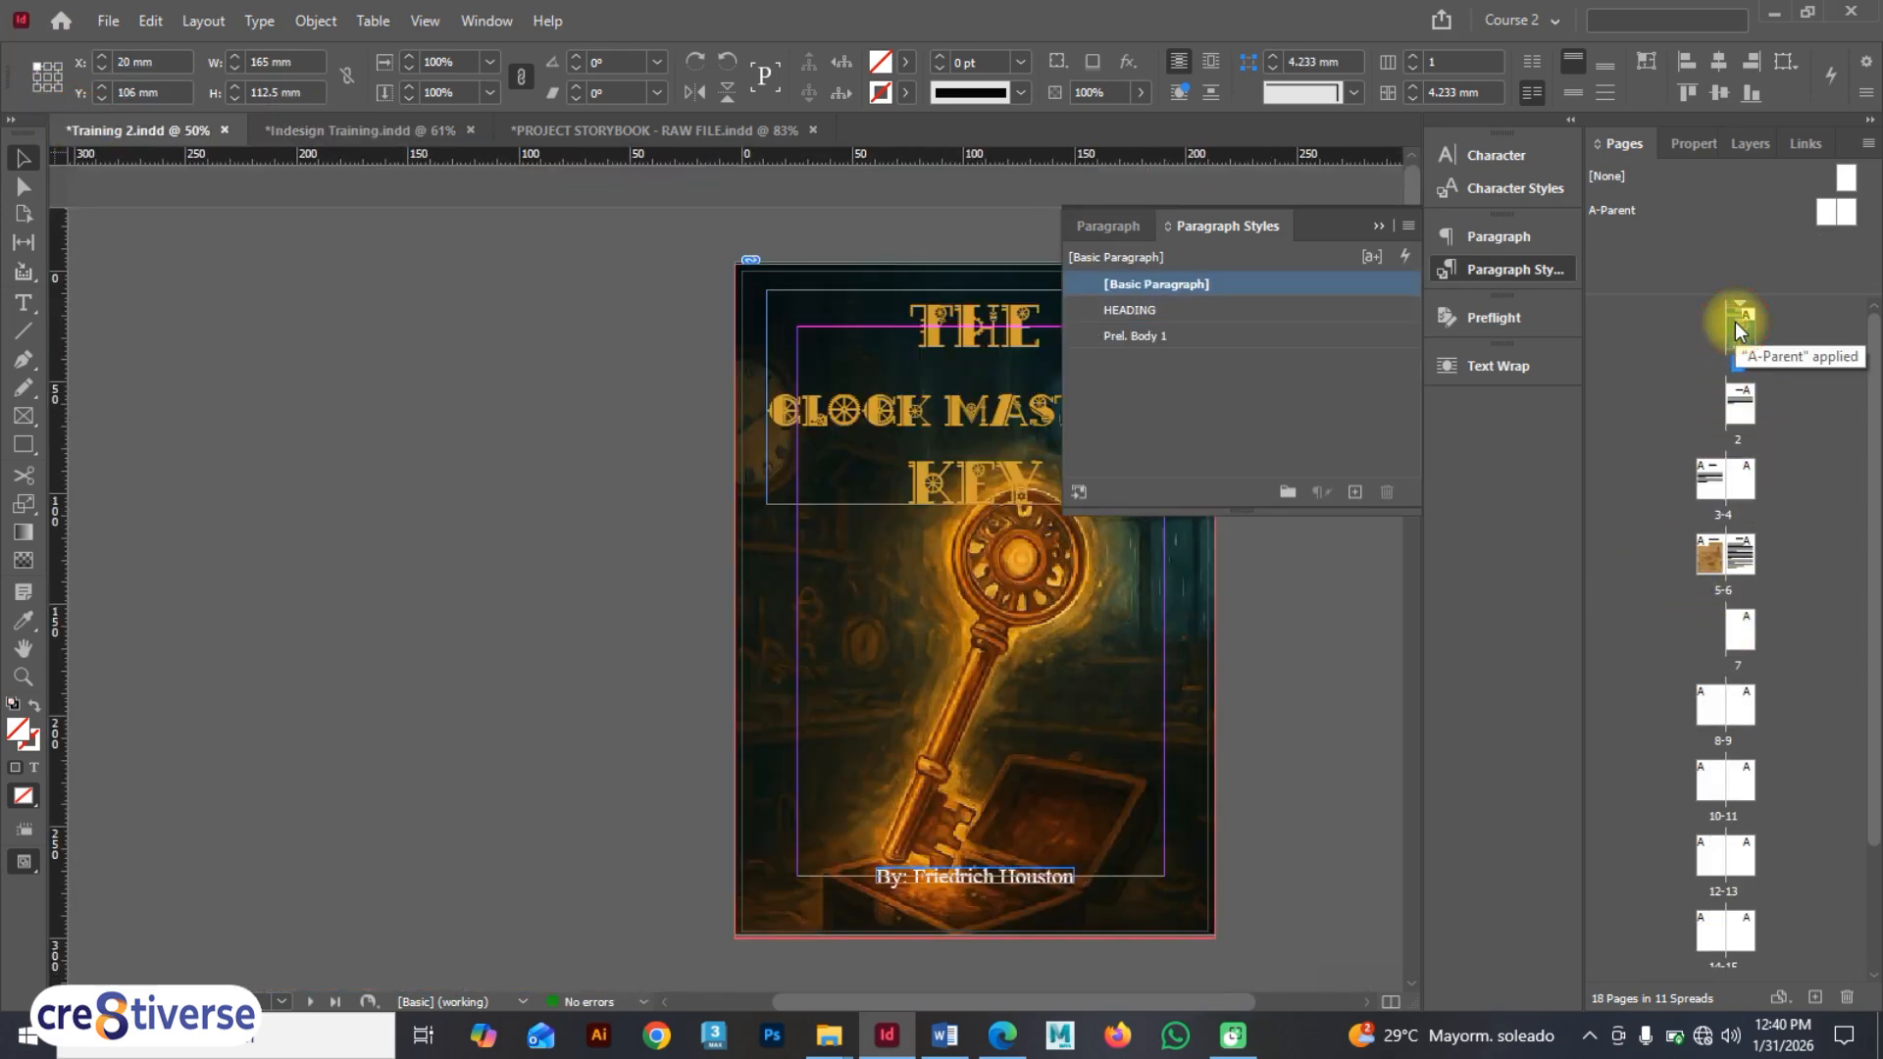
{"action": "key", "text": "shift+w"}
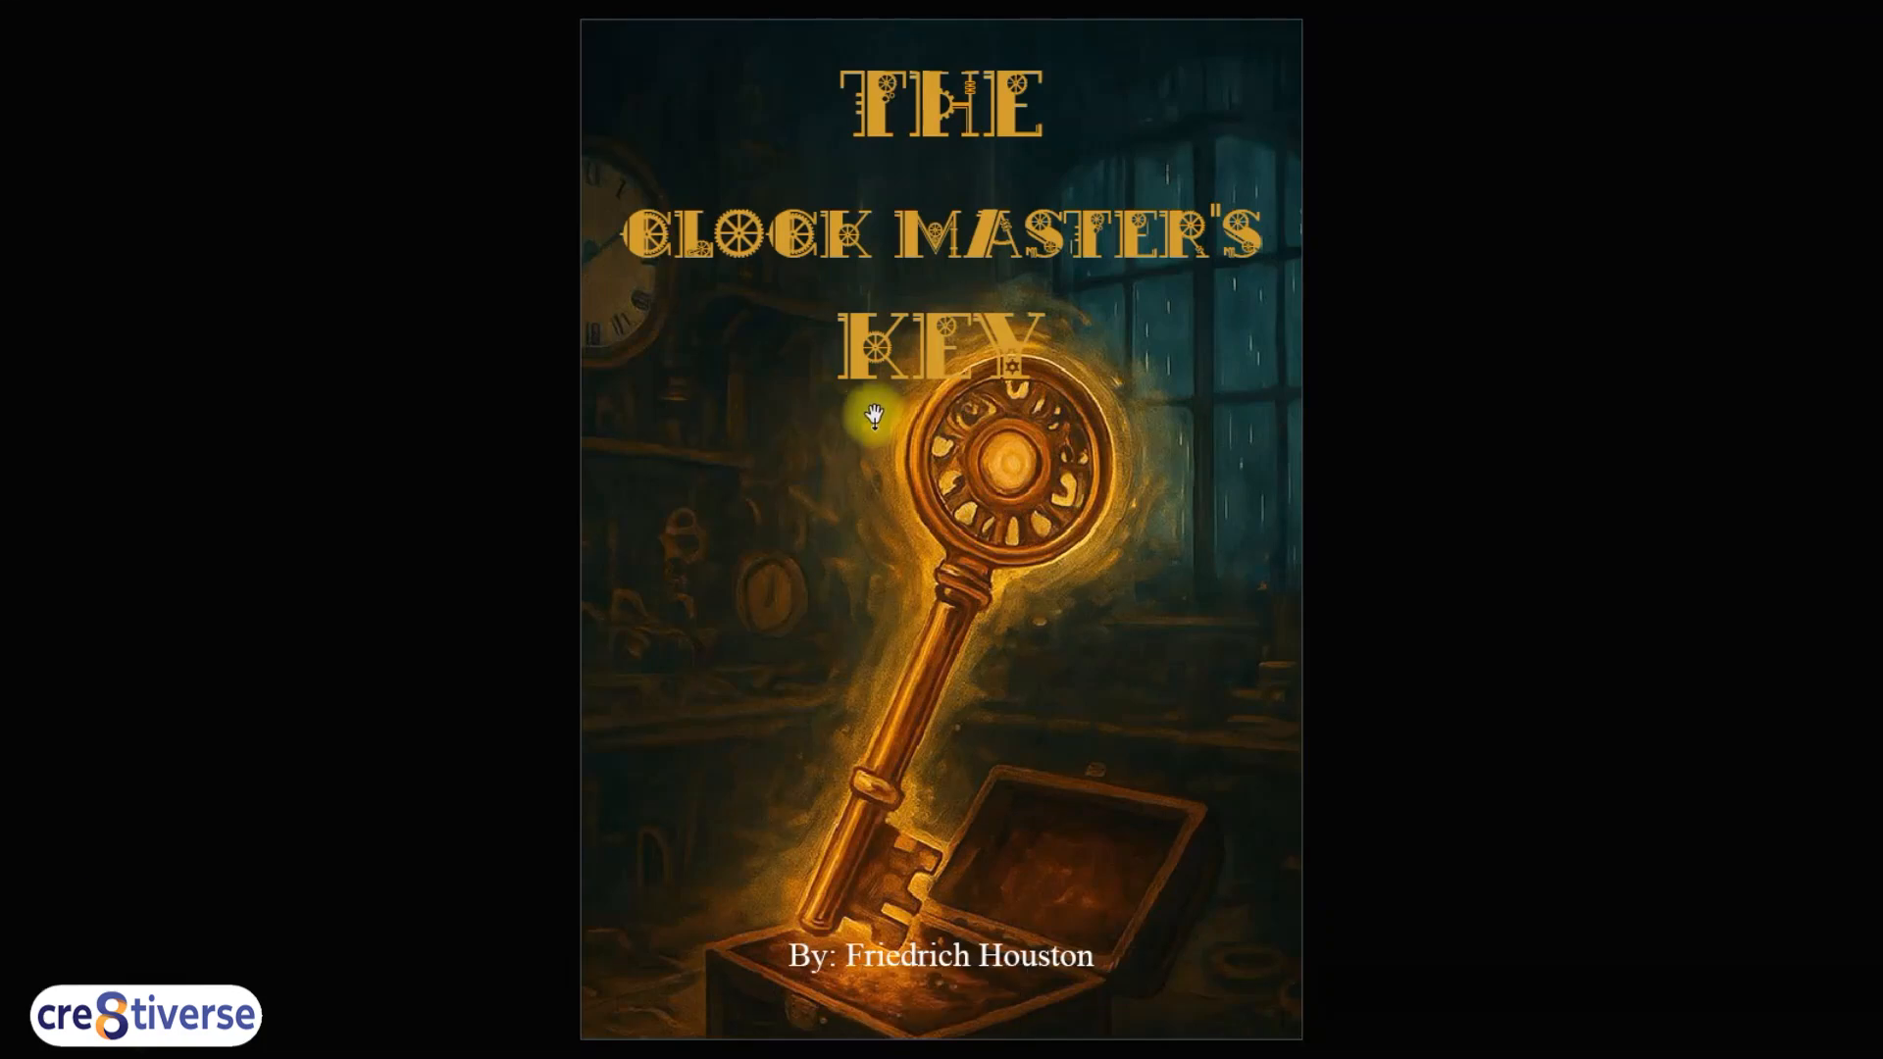
{"action": "key", "text": "Page_Down"}
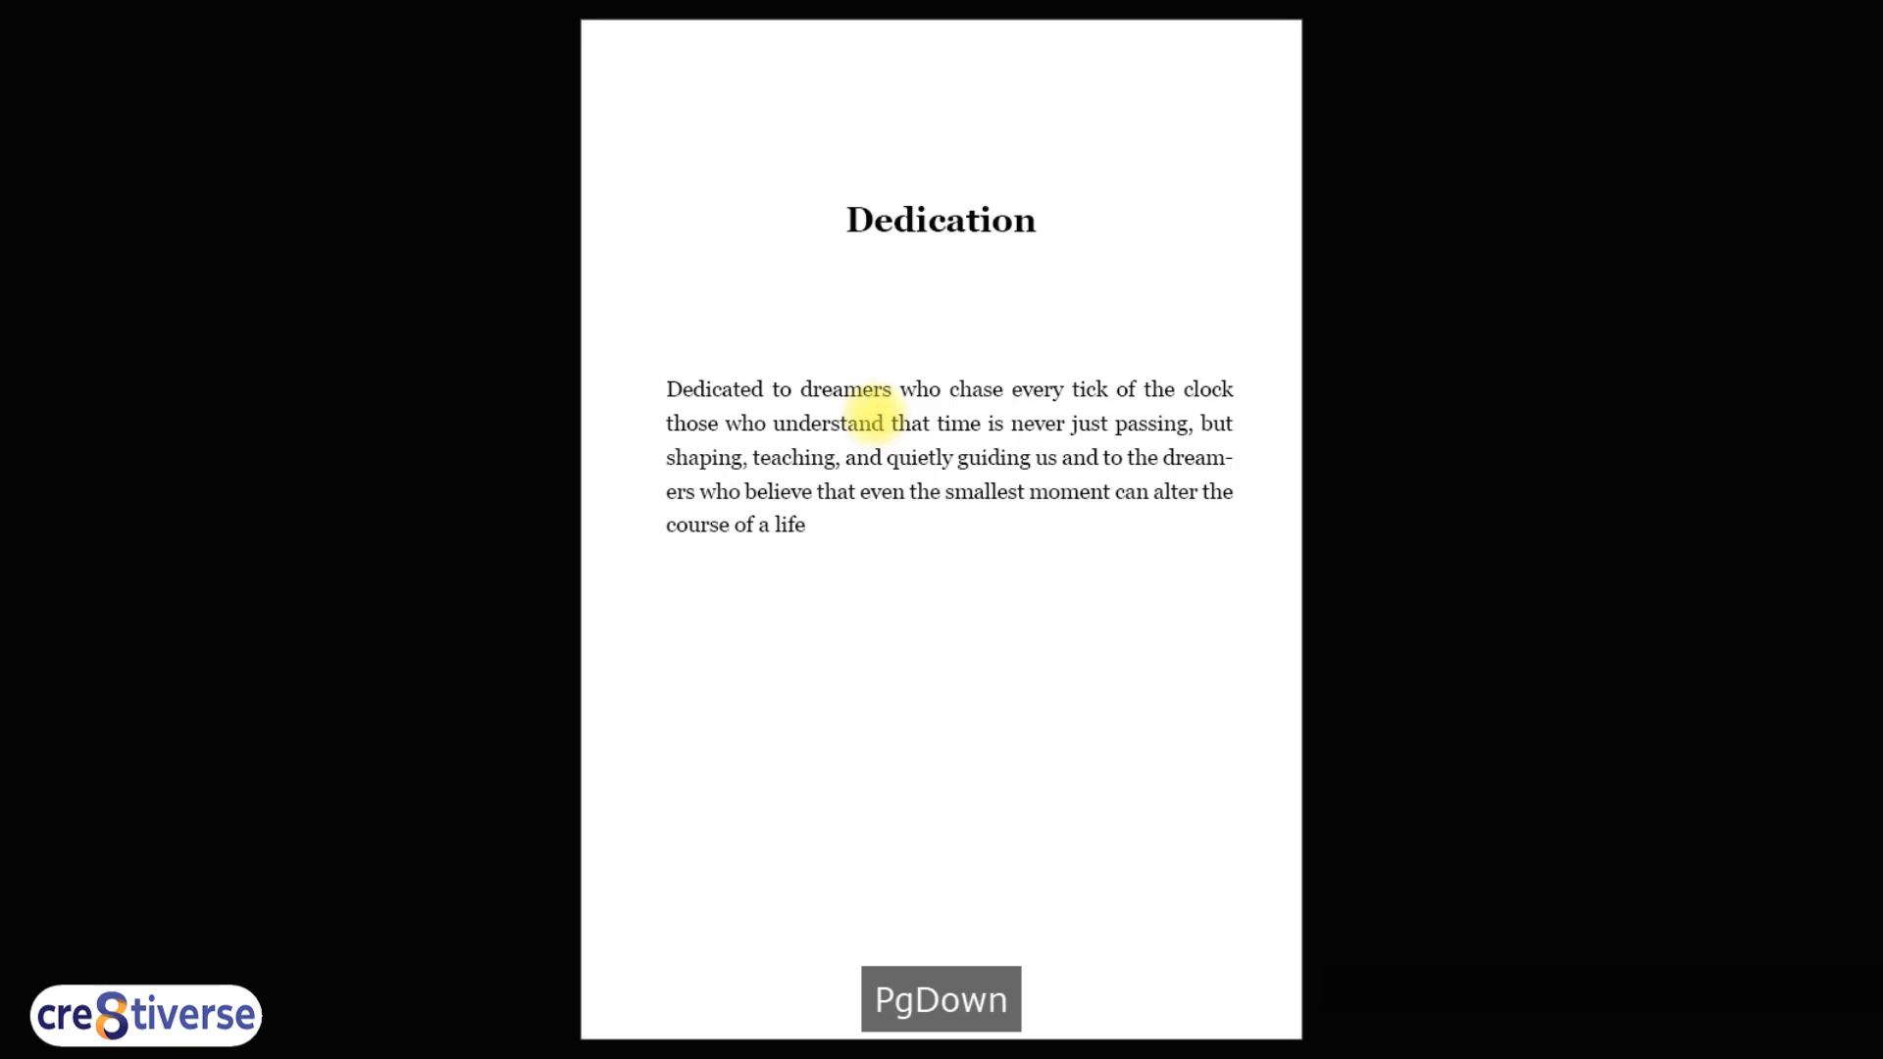
{"action": "key", "text": "Page_Down"}
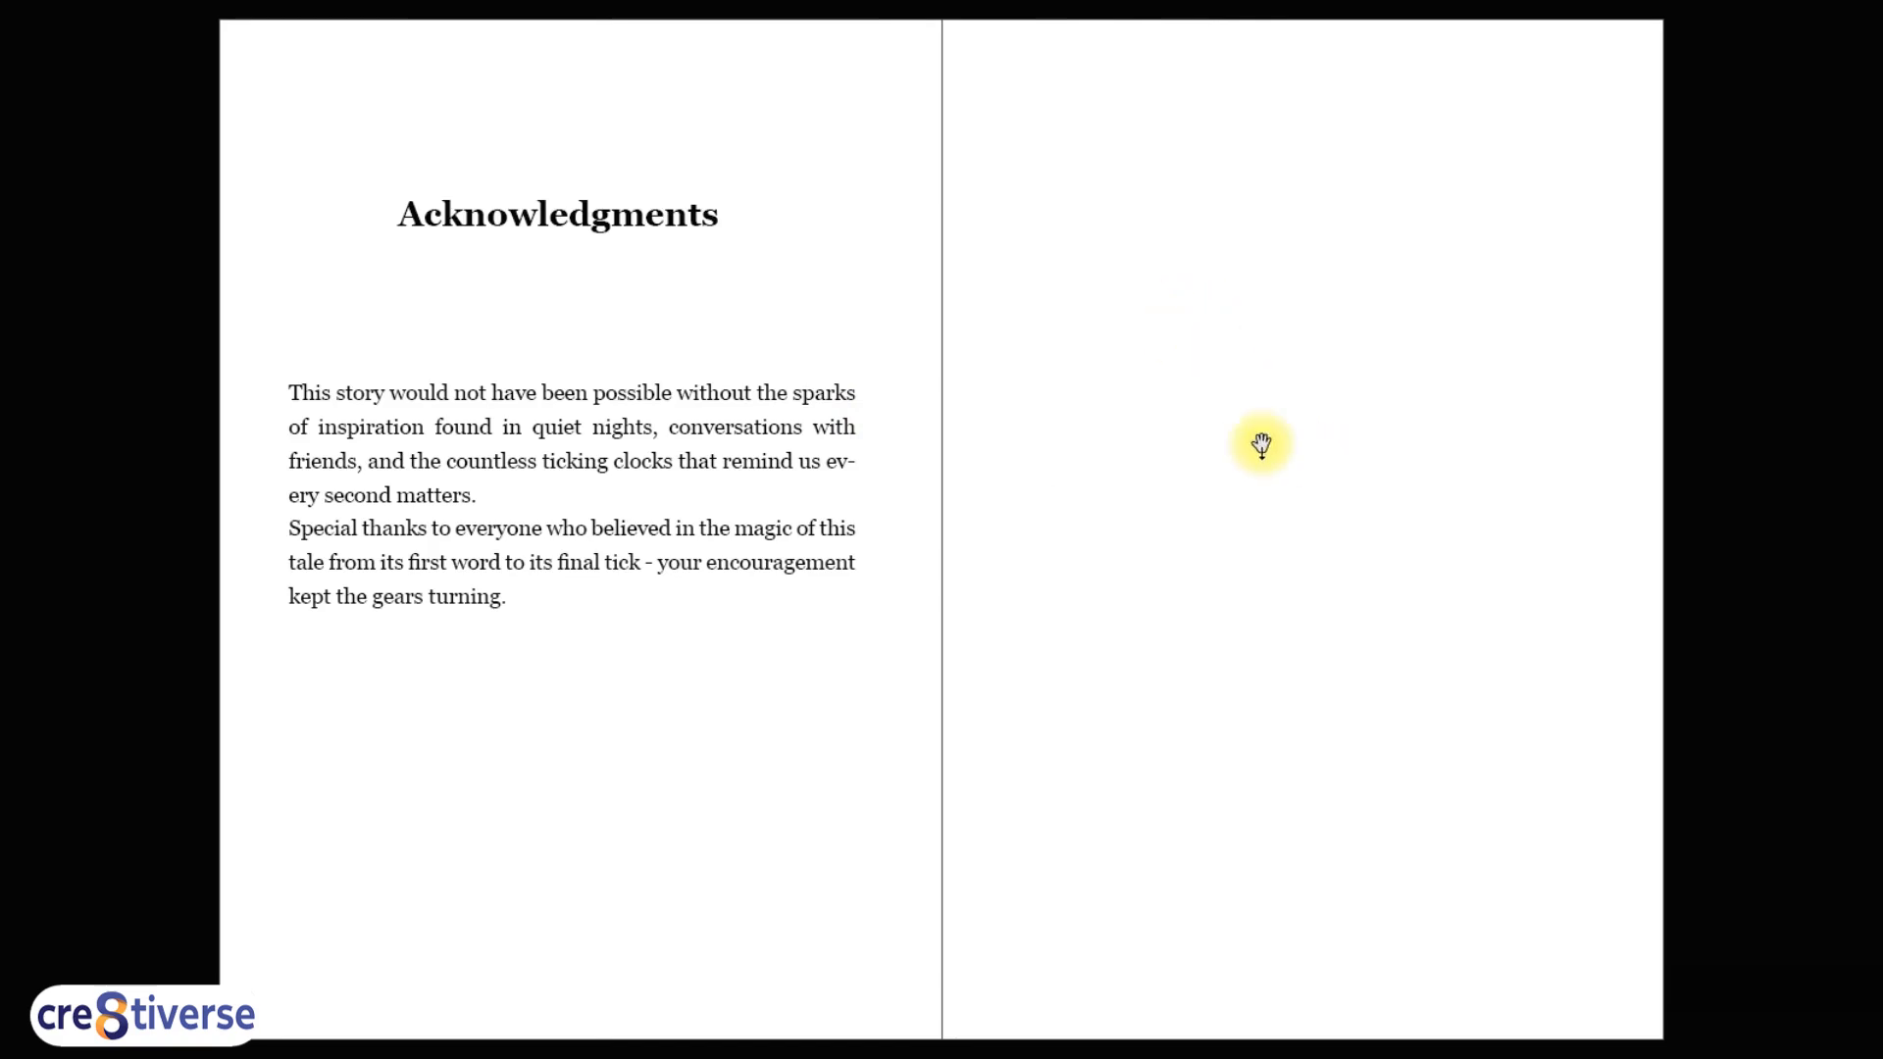
{"action": "key", "text": "Page_Down"}
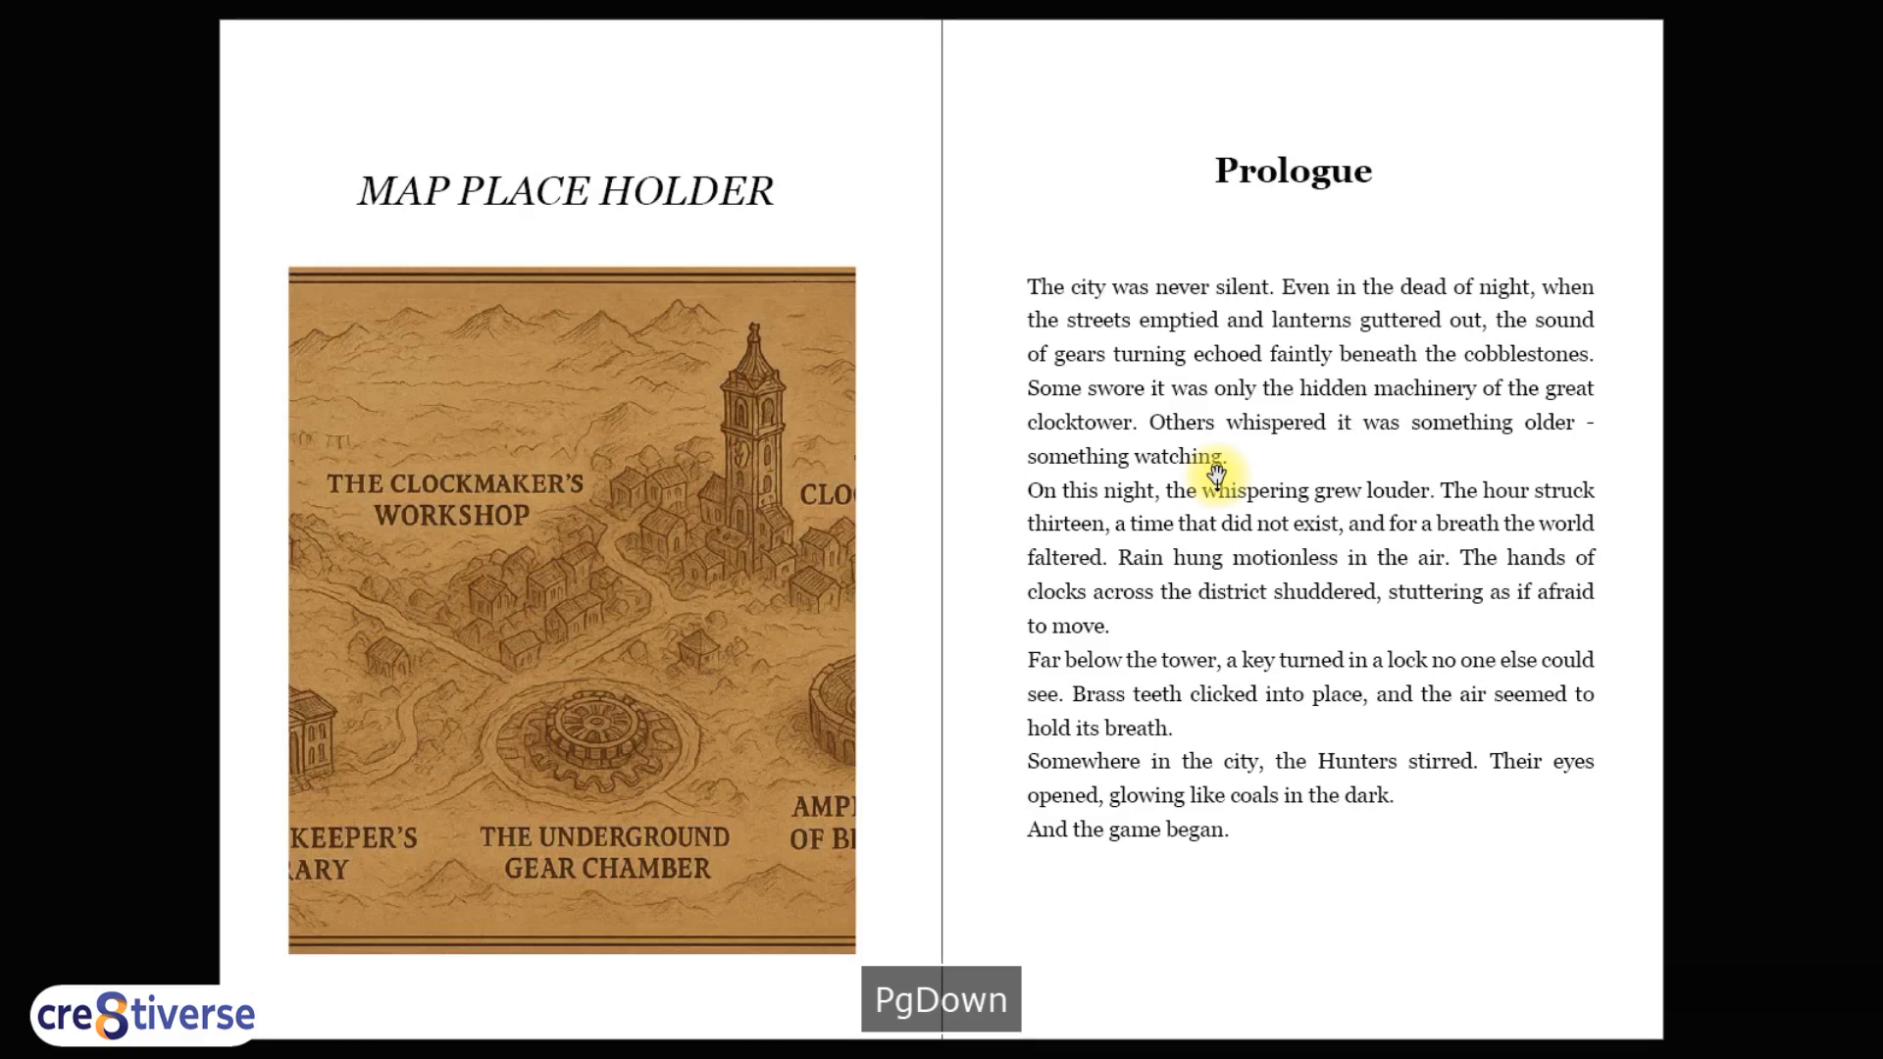
{"action": "key", "text": "Page_Down"}
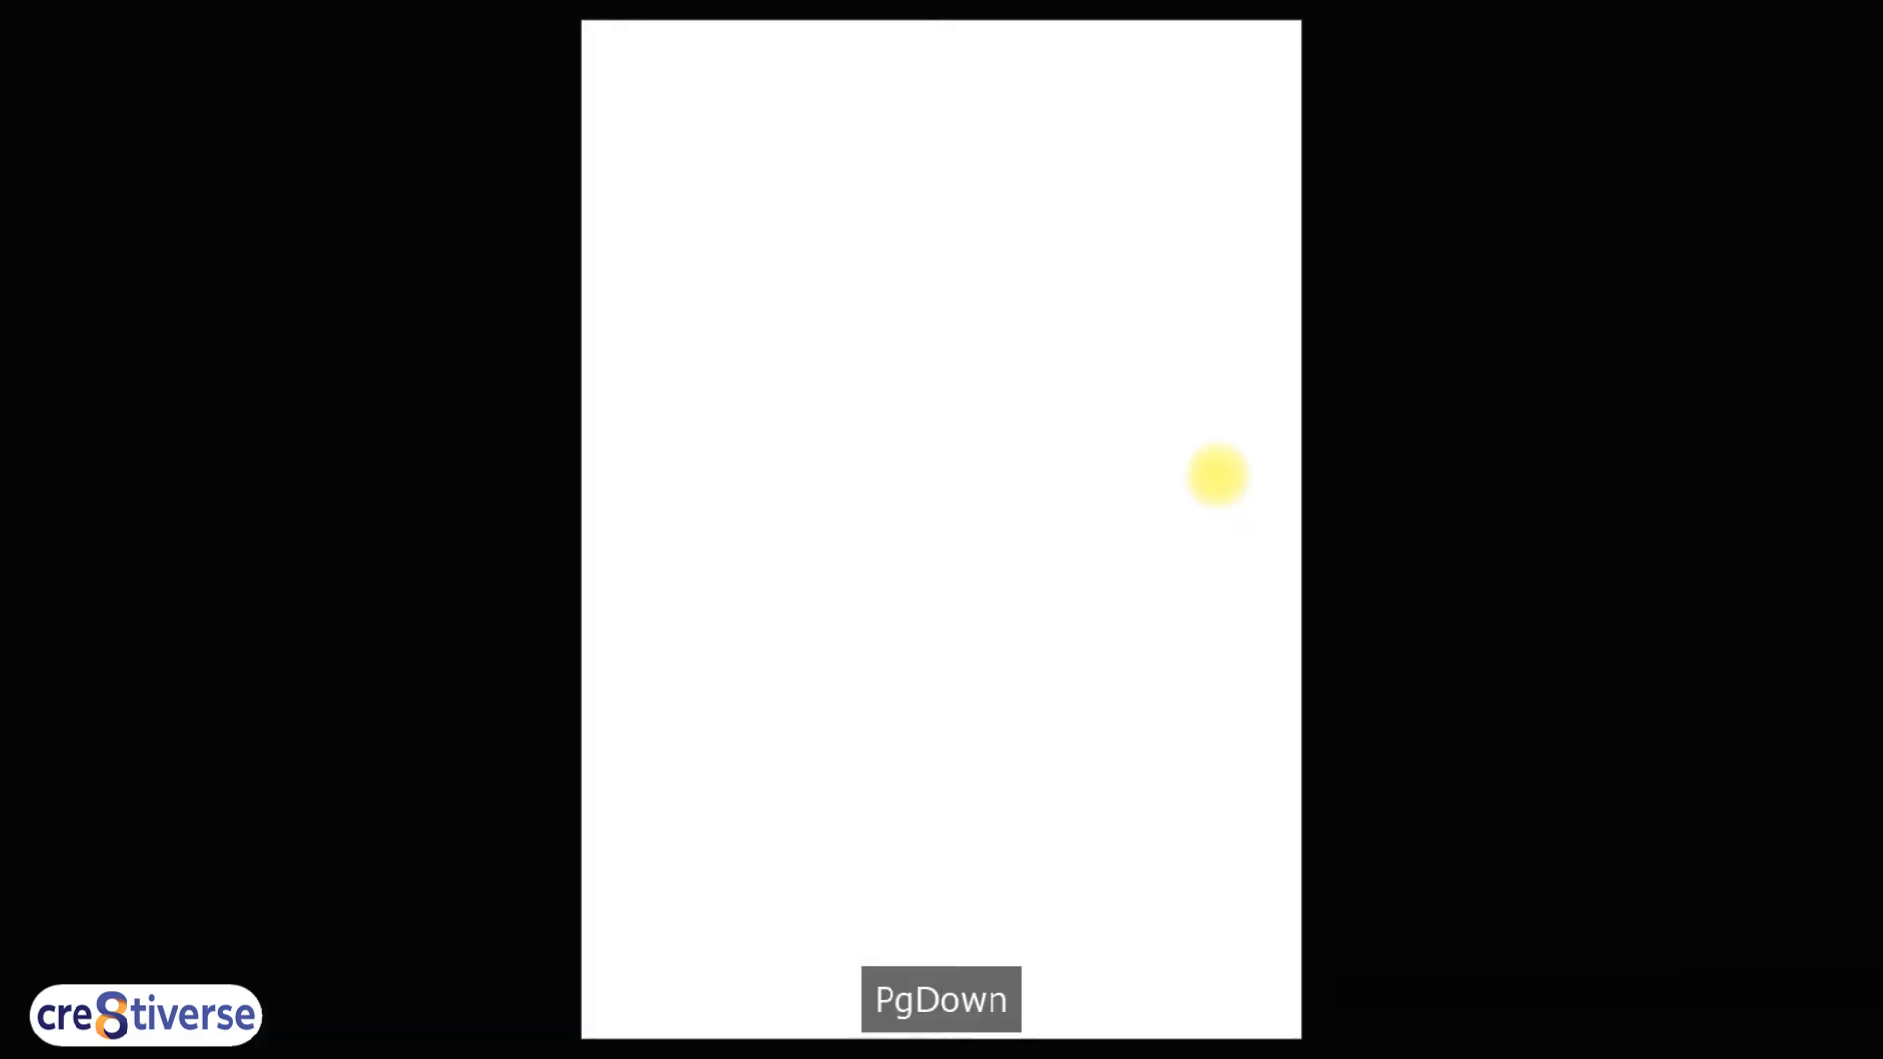
{"action": "key", "text": "shift+w"}
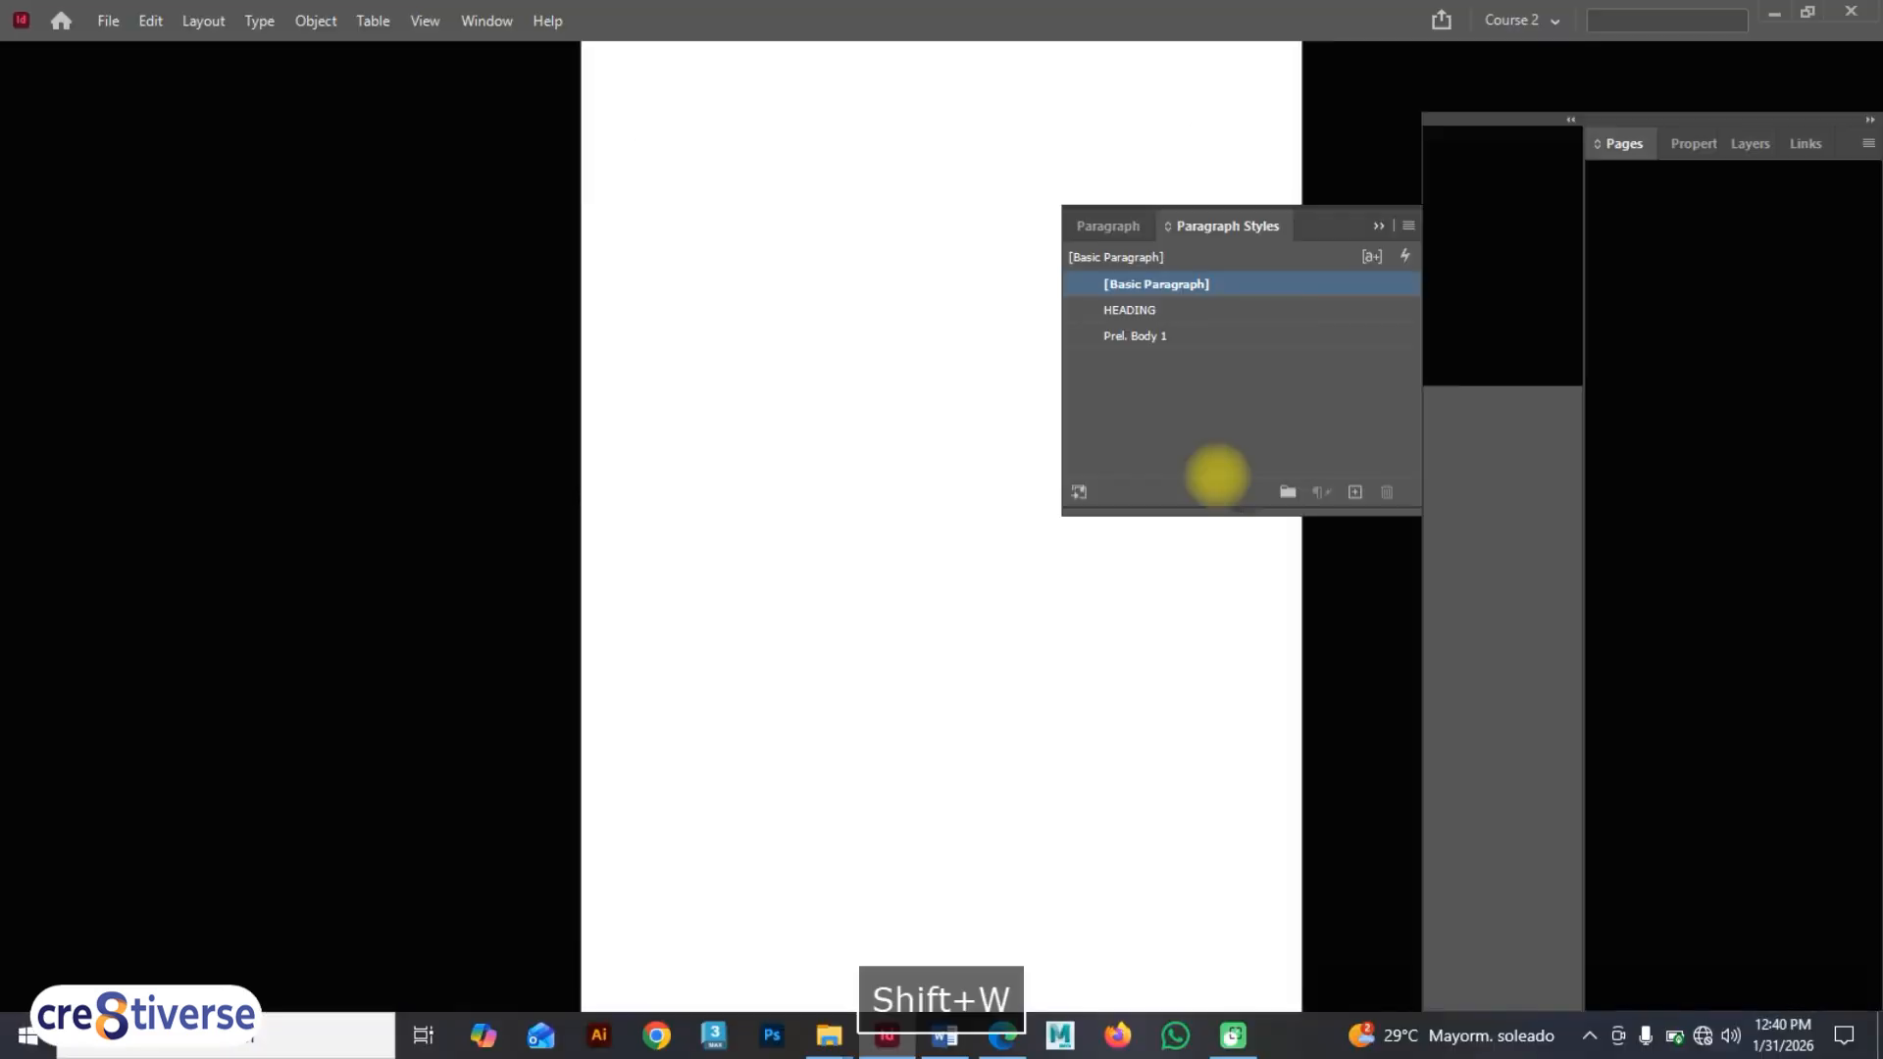
- Check which paragraph styles are applied to the heading and body text on the Dedication page
{"action": "left_click", "coordinate": [1376, 223]}
{"action": "left_click_drag", "start_coordinate": [1415, 491], "coordinate": [1415, 287]}
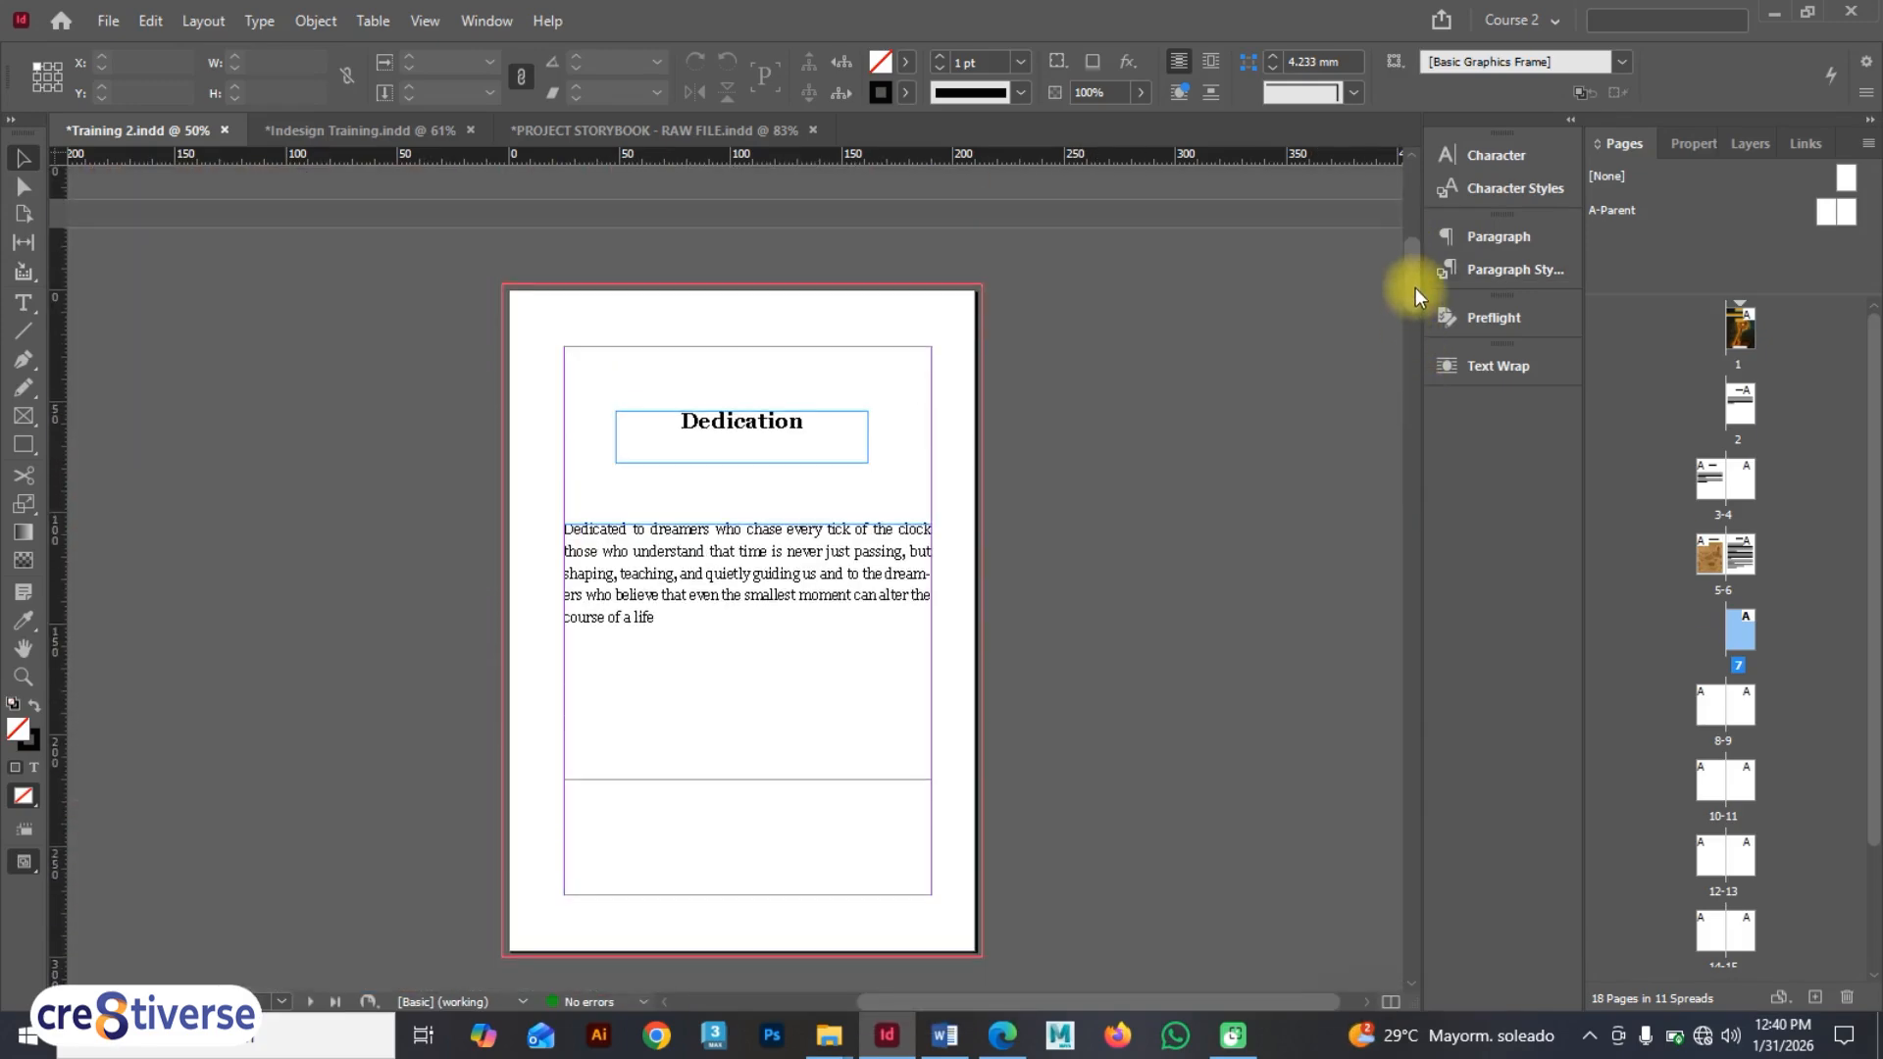
{"action": "mouse_move", "coordinate": [1221, 1006]}
{"action": "left_mouse_down"}
{"action": "mouse_move", "coordinate": [1186, 1006]}
{"action": "mouse_move", "coordinate": [1203, 1006]}
{"action": "left_mouse_up"}
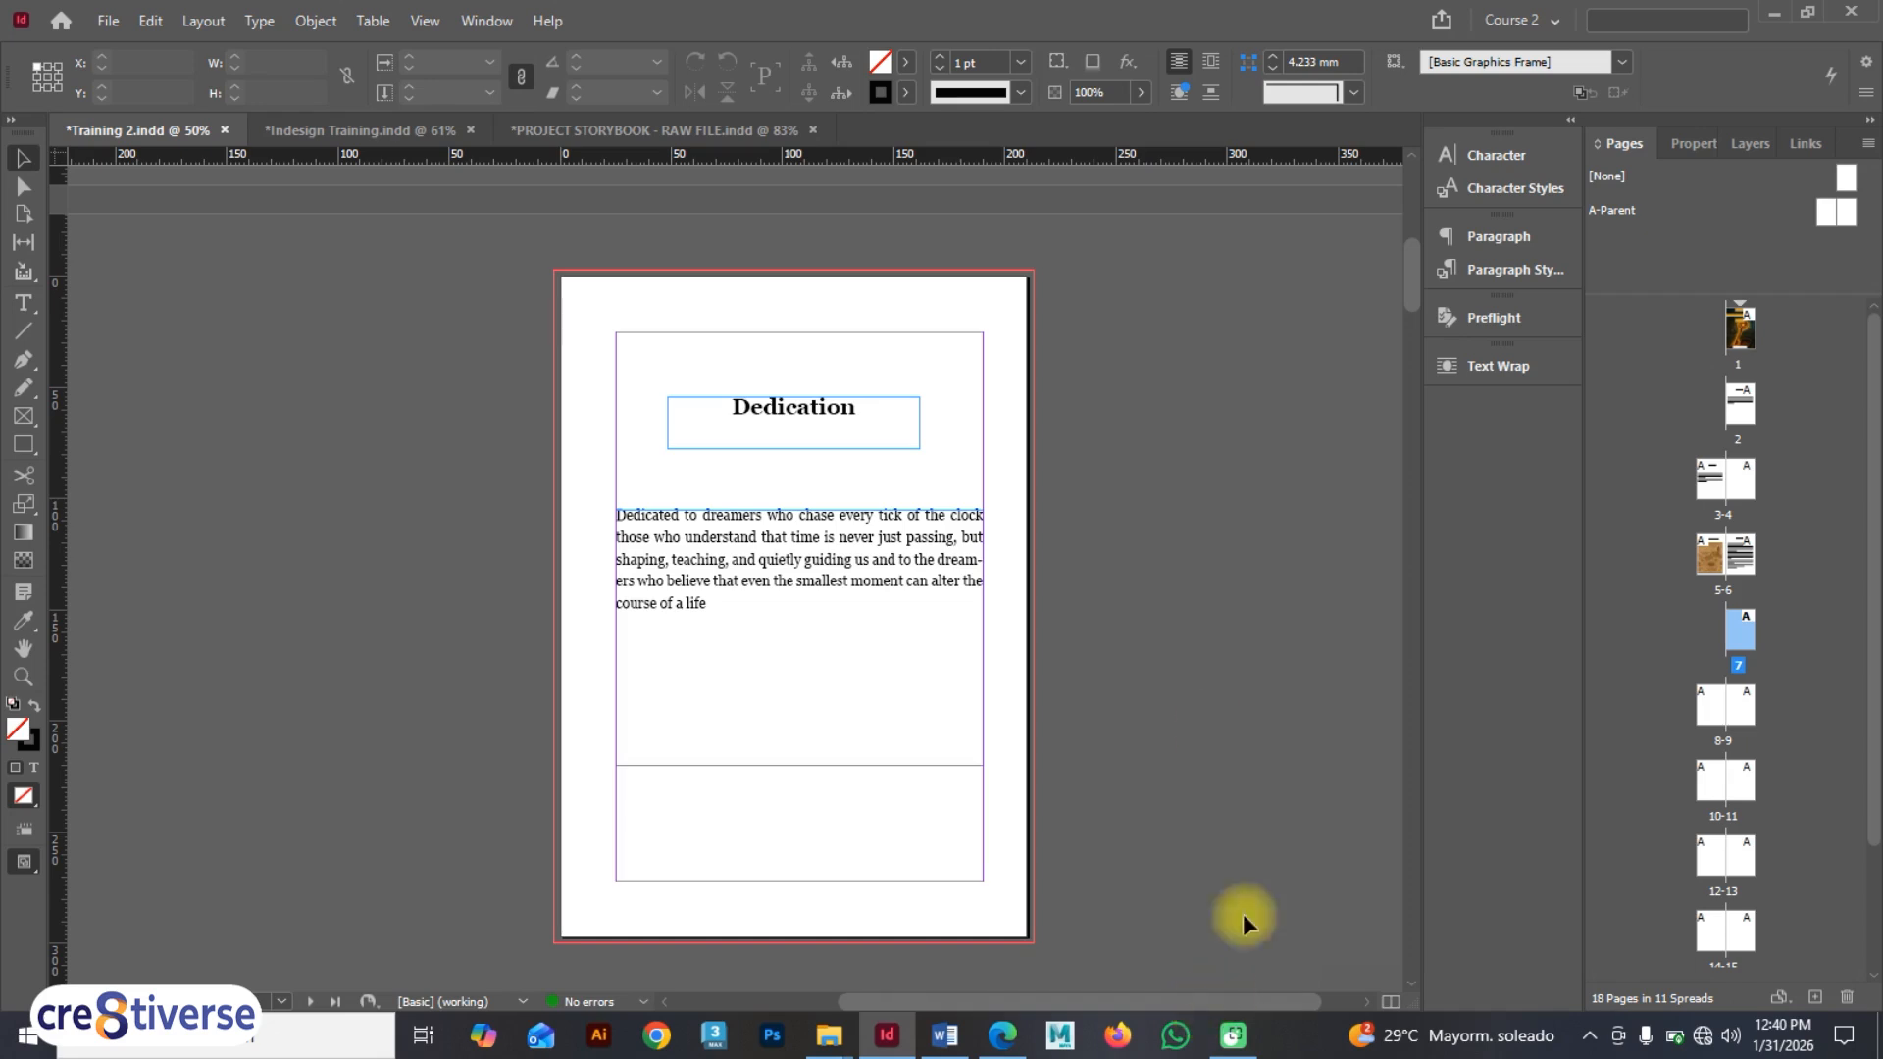
{"action": "left_click", "coordinate": [784, 422]}
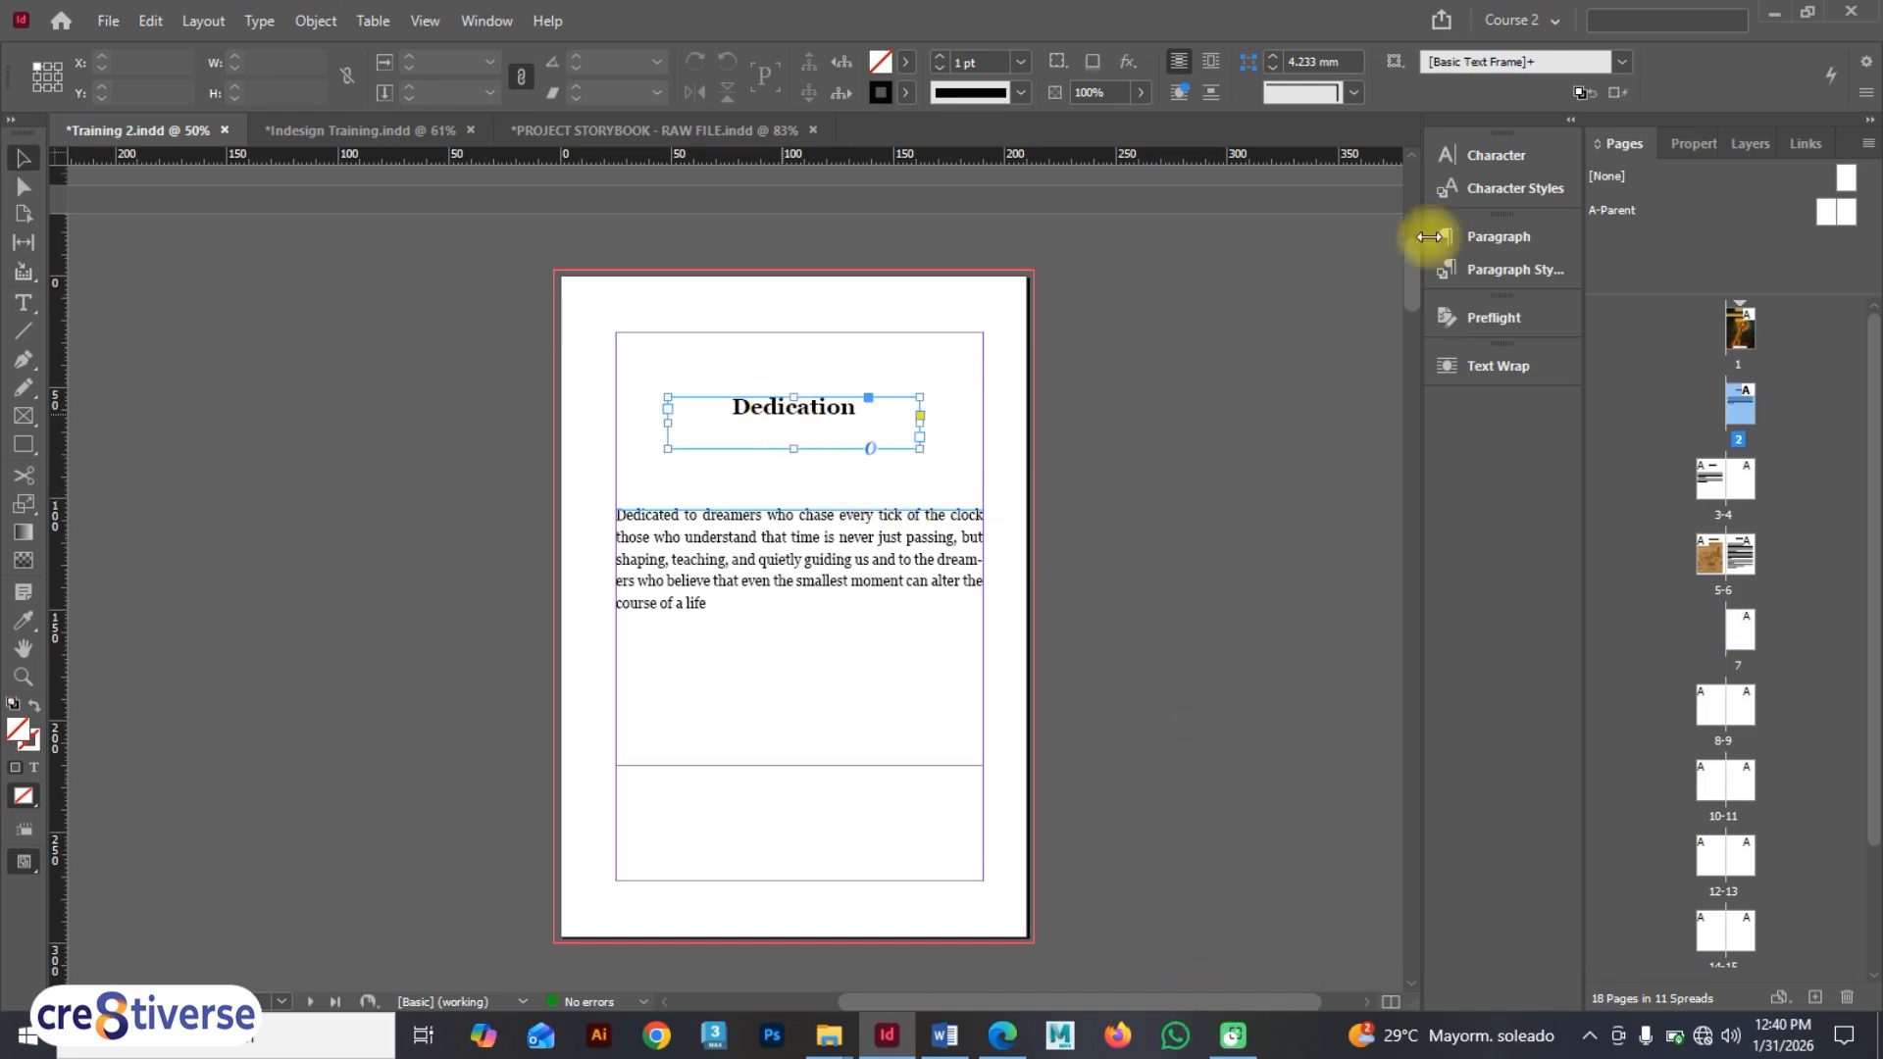
{"action": "left_click", "coordinate": [1509, 269]}
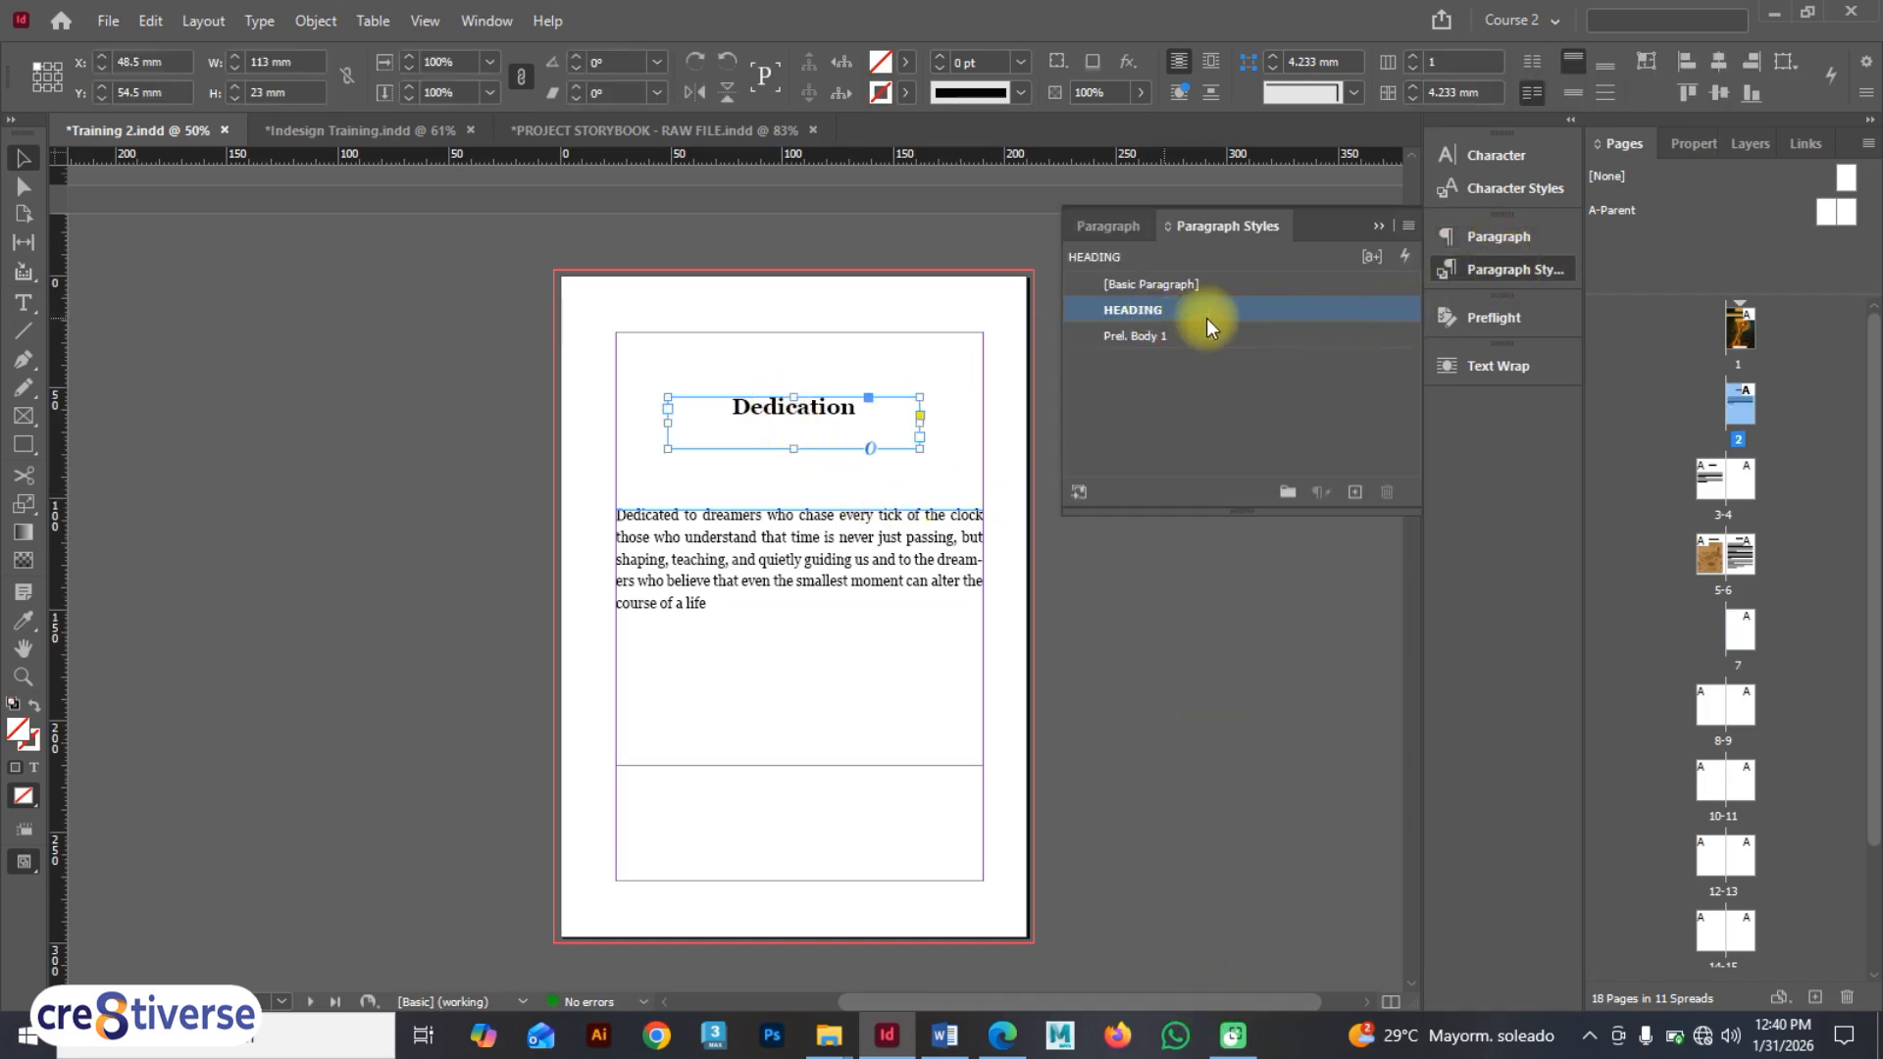
{"action": "left_click", "coordinate": [690, 561]}
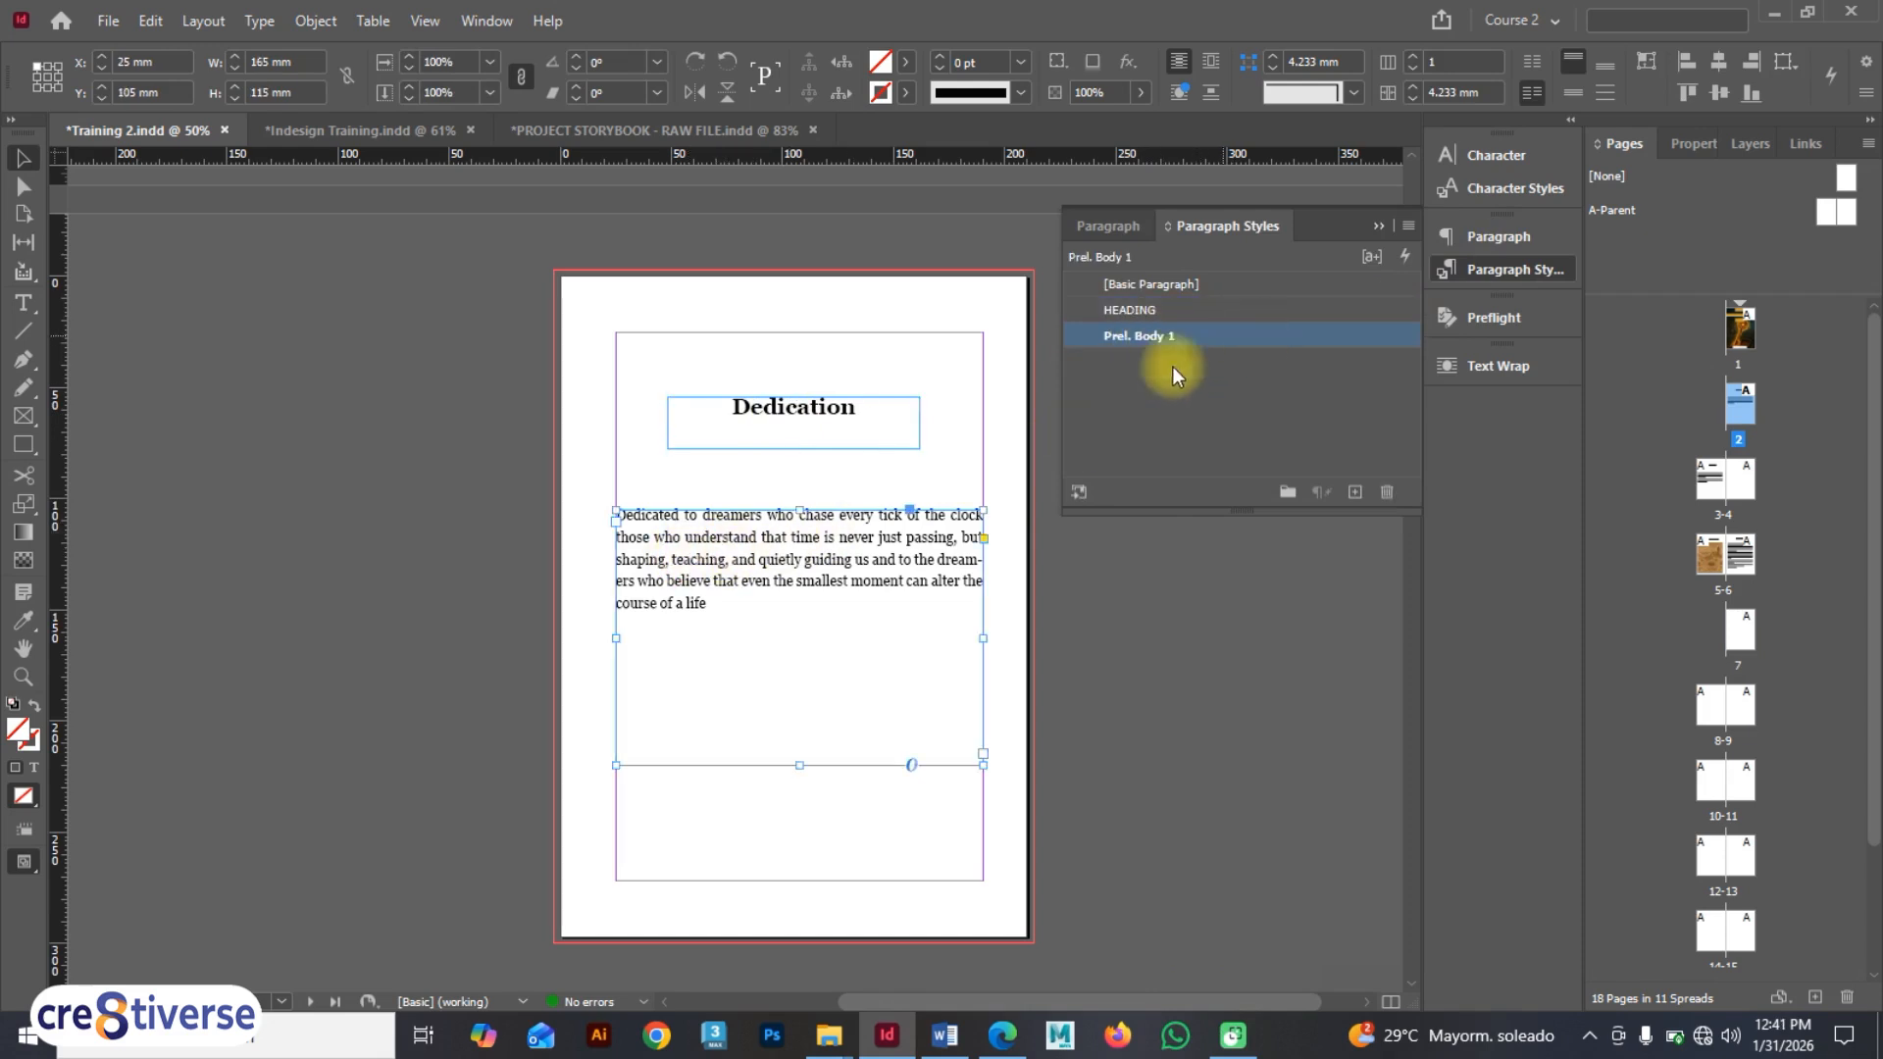
- Try the Prel. Body 1 paragraph style on the Dedication heading and restore its HEADING style
{"action": "left_click", "coordinate": [789, 414]}
{"action": "scroll", "coordinate": [780, 461], "scroll_direction": "down", "scroll_amount": 5}
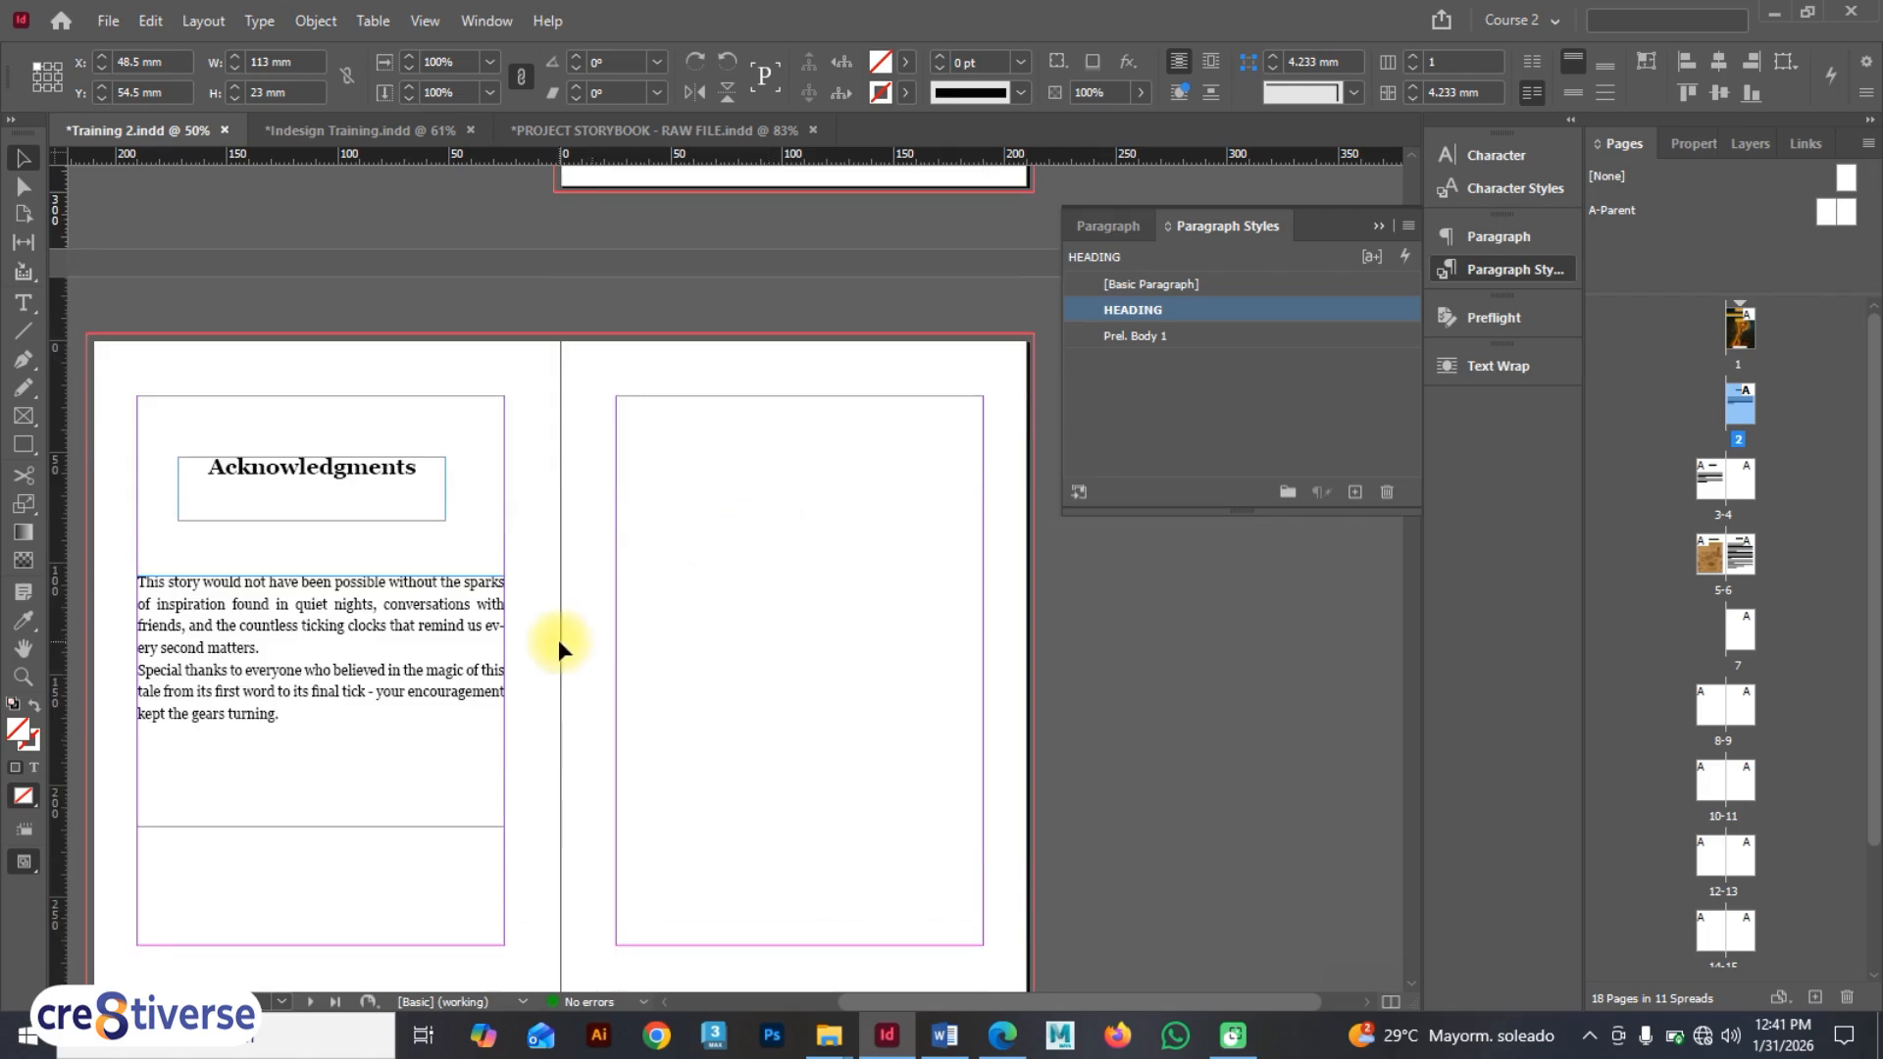
{"action": "scroll", "coordinate": [559, 638], "scroll_direction": "up", "scroll_amount": 2}
{"action": "scroll", "coordinate": [870, 445], "scroll_direction": "up", "scroll_amount": 5}
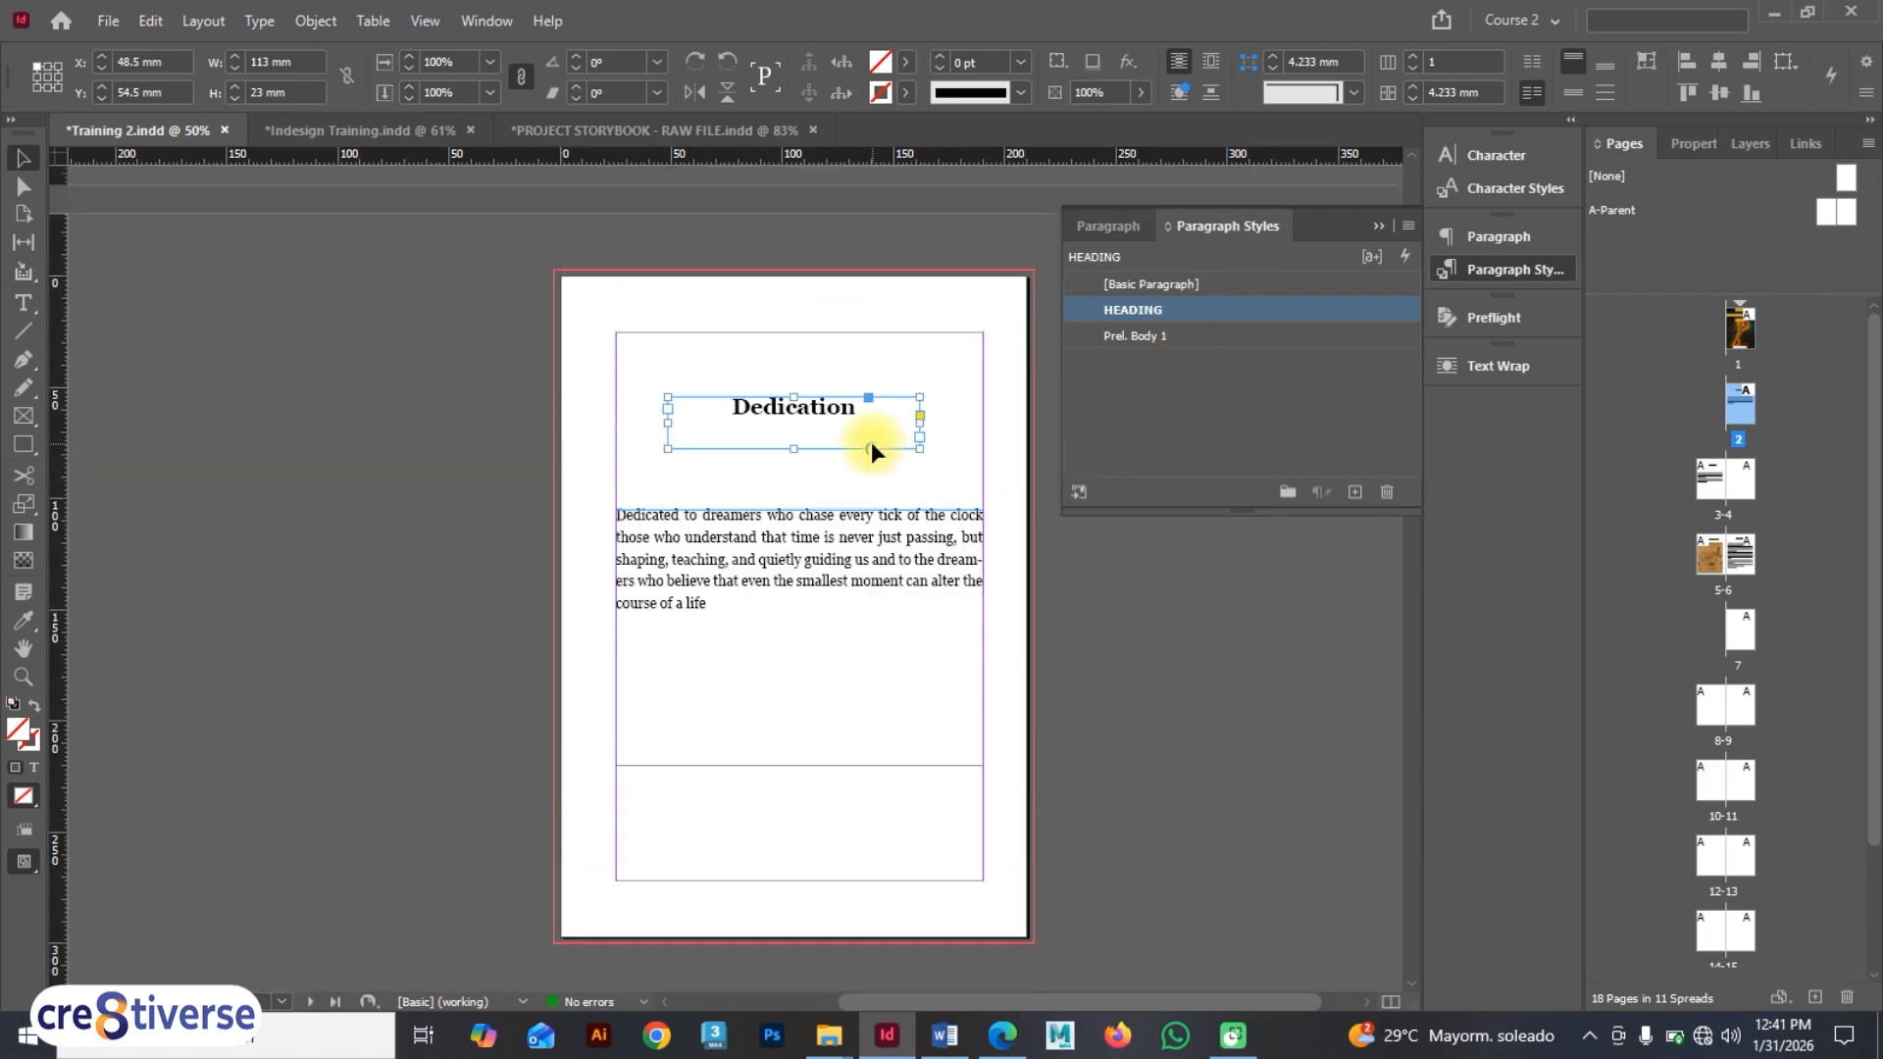
{"action": "left_click", "coordinate": [1162, 336]}
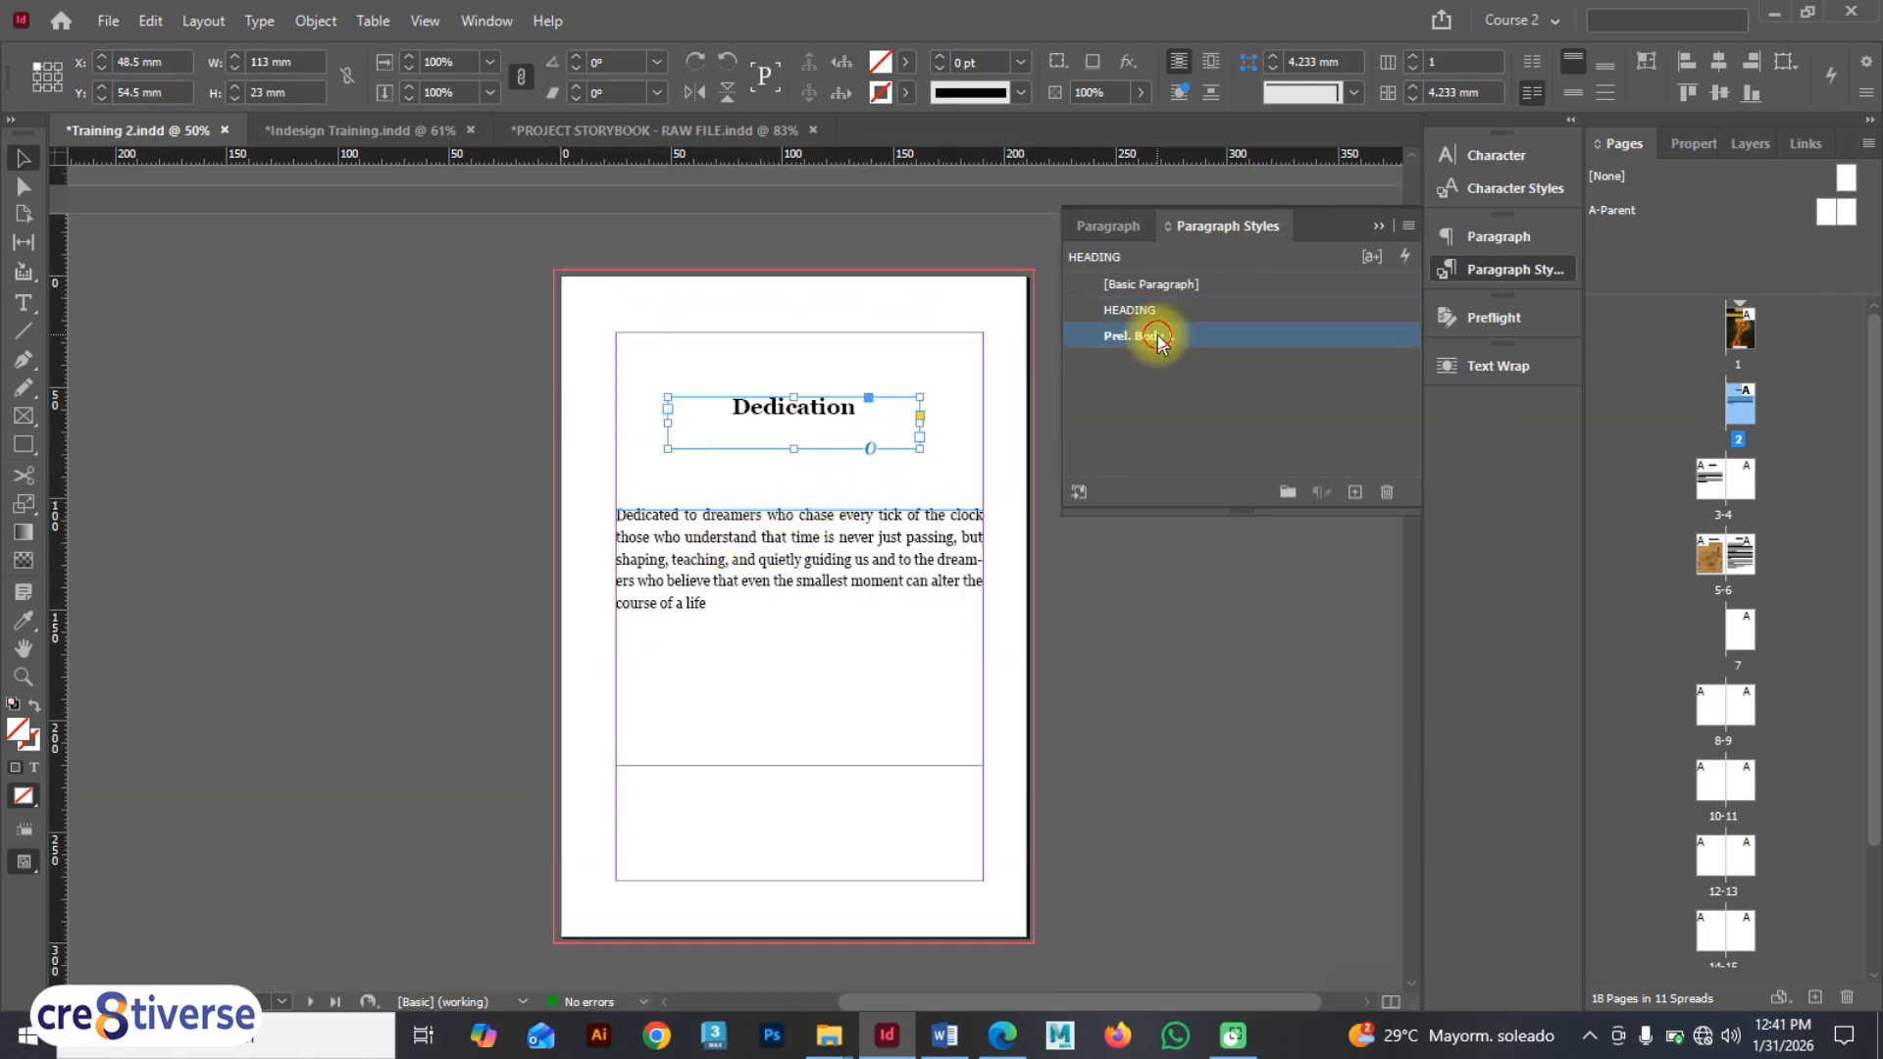
{"action": "left_click", "coordinate": [1128, 310]}
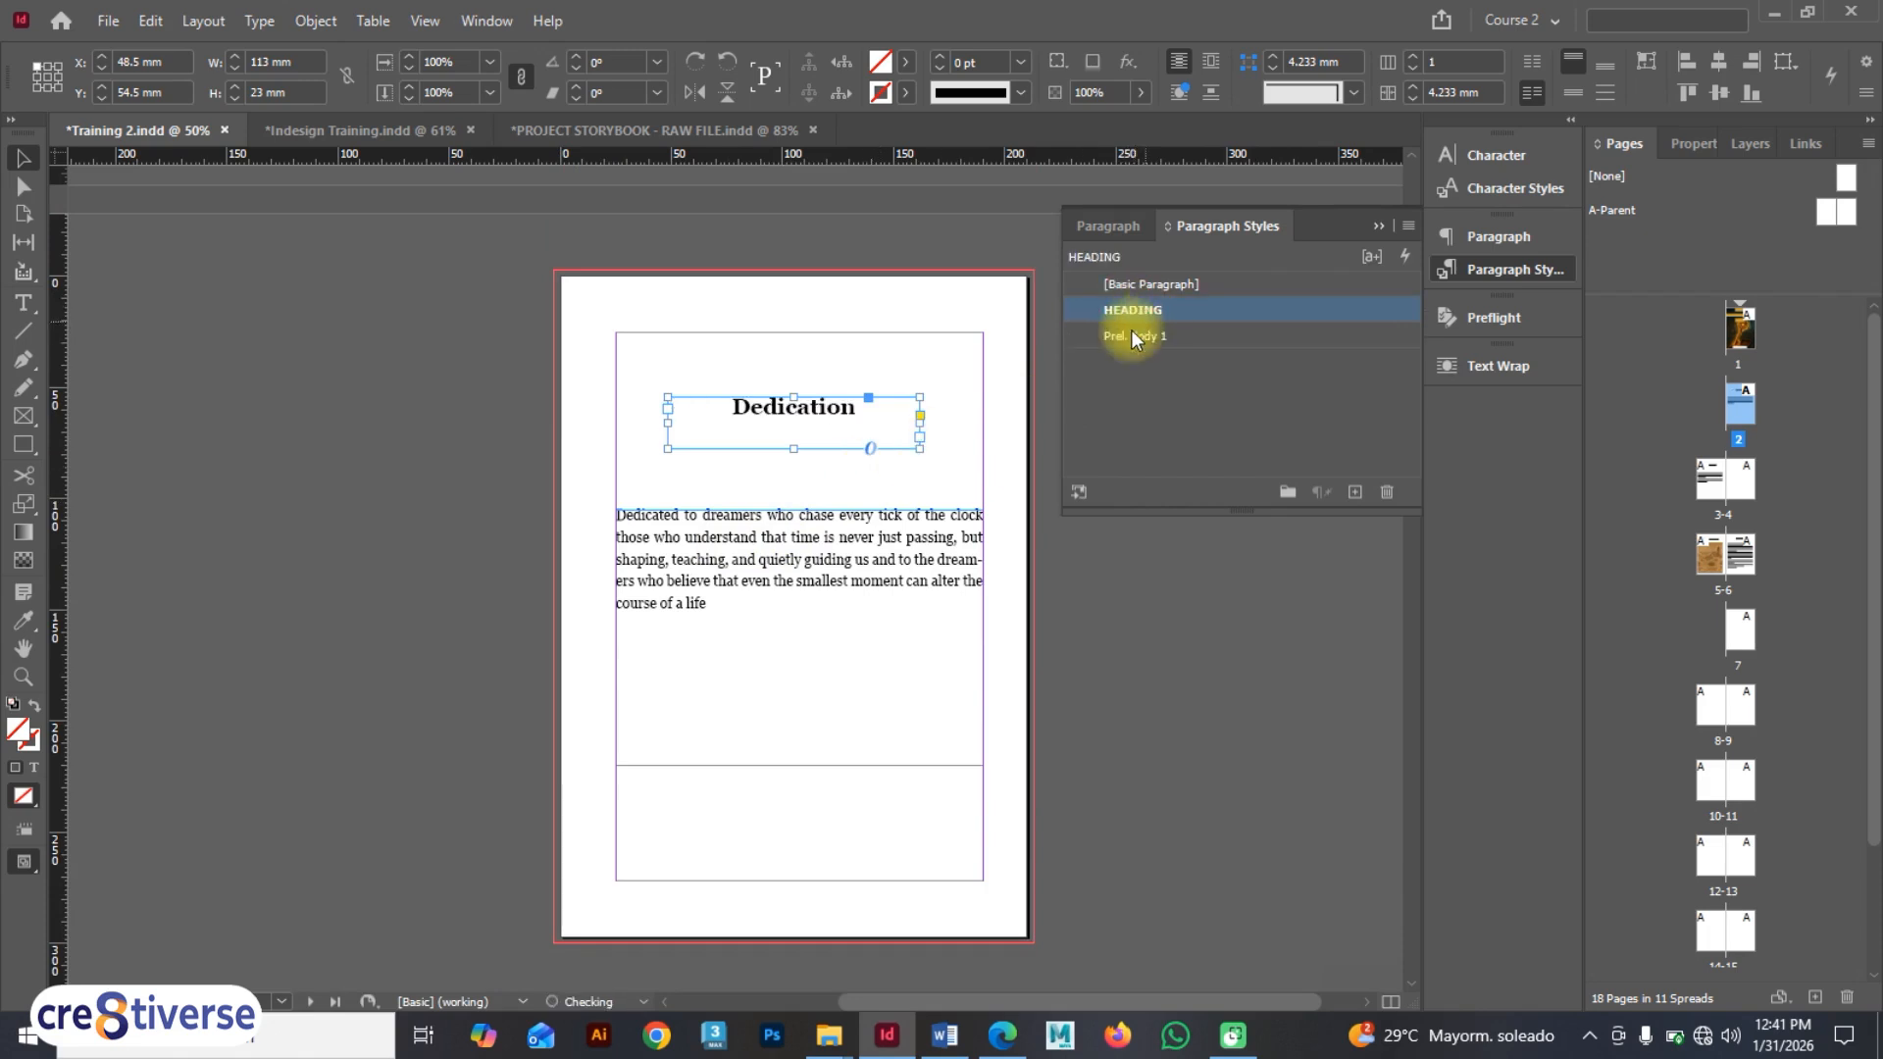
{"action": "left_click", "coordinate": [796, 651]}
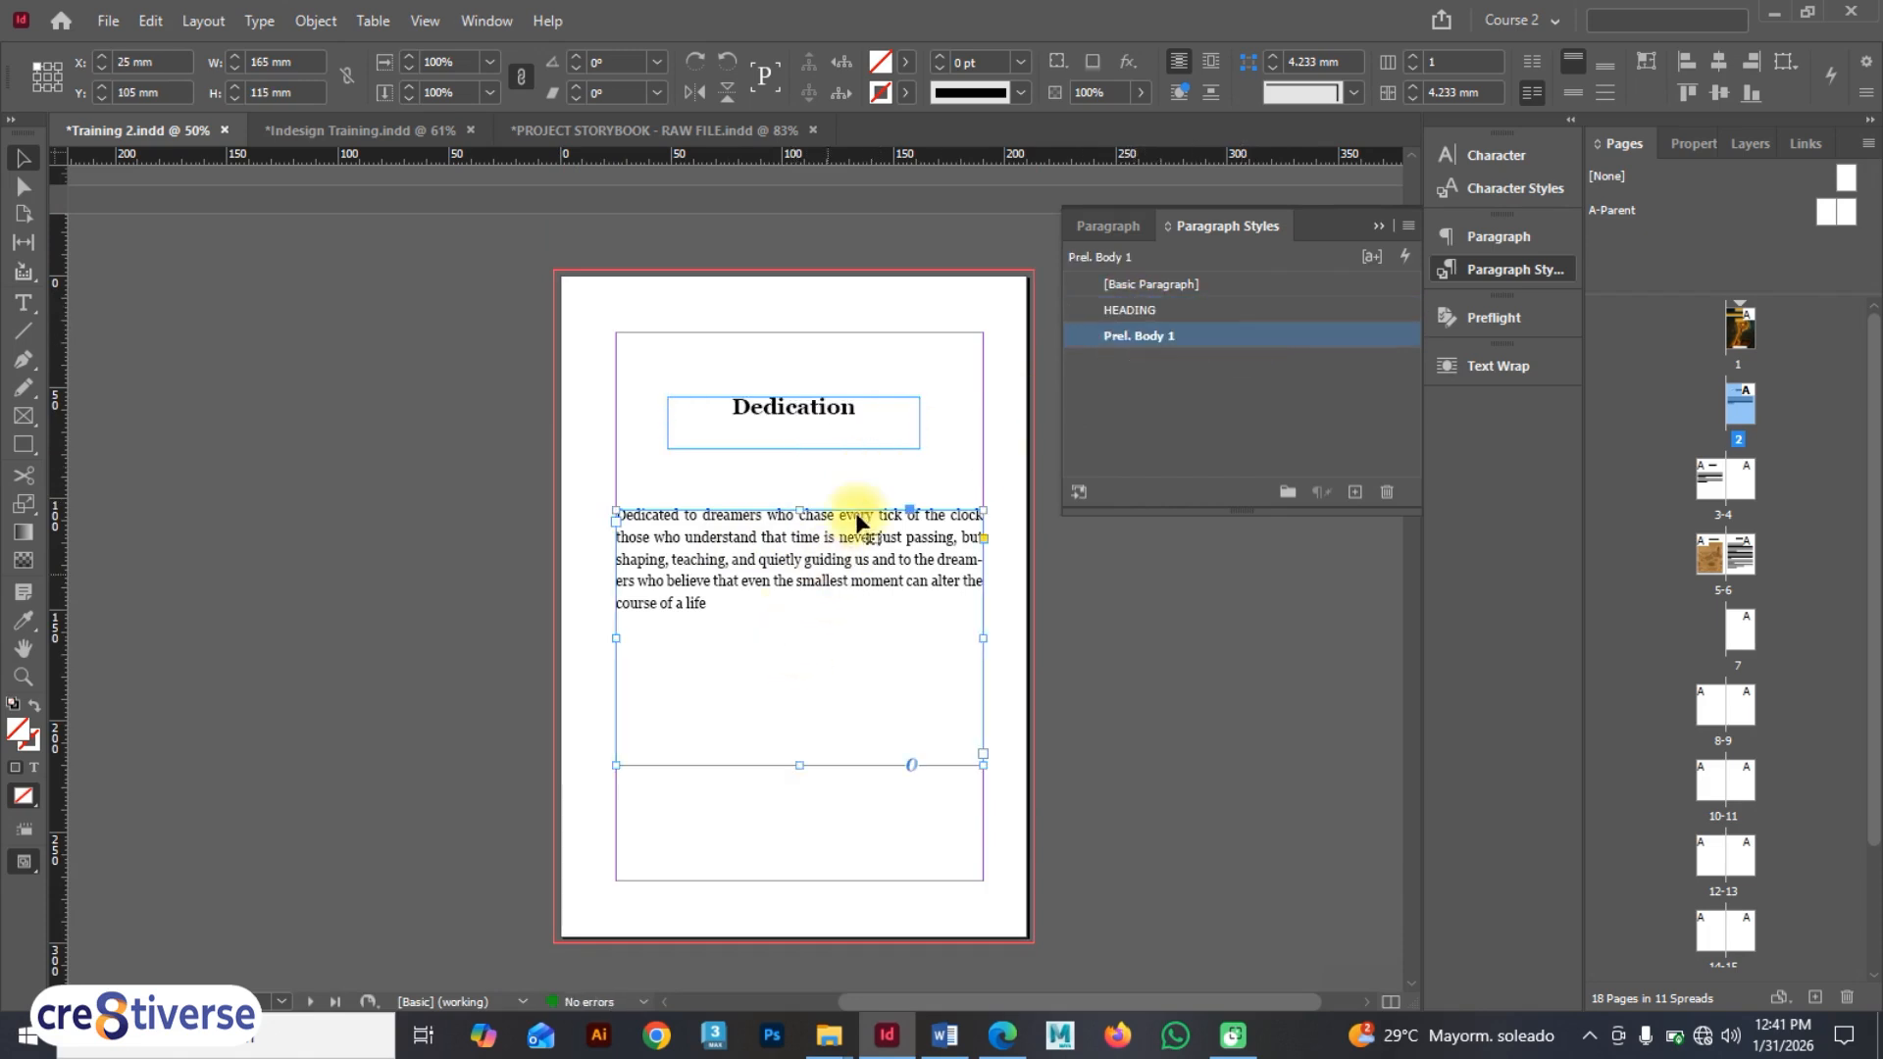
{"action": "left_click", "coordinate": [735, 873]}
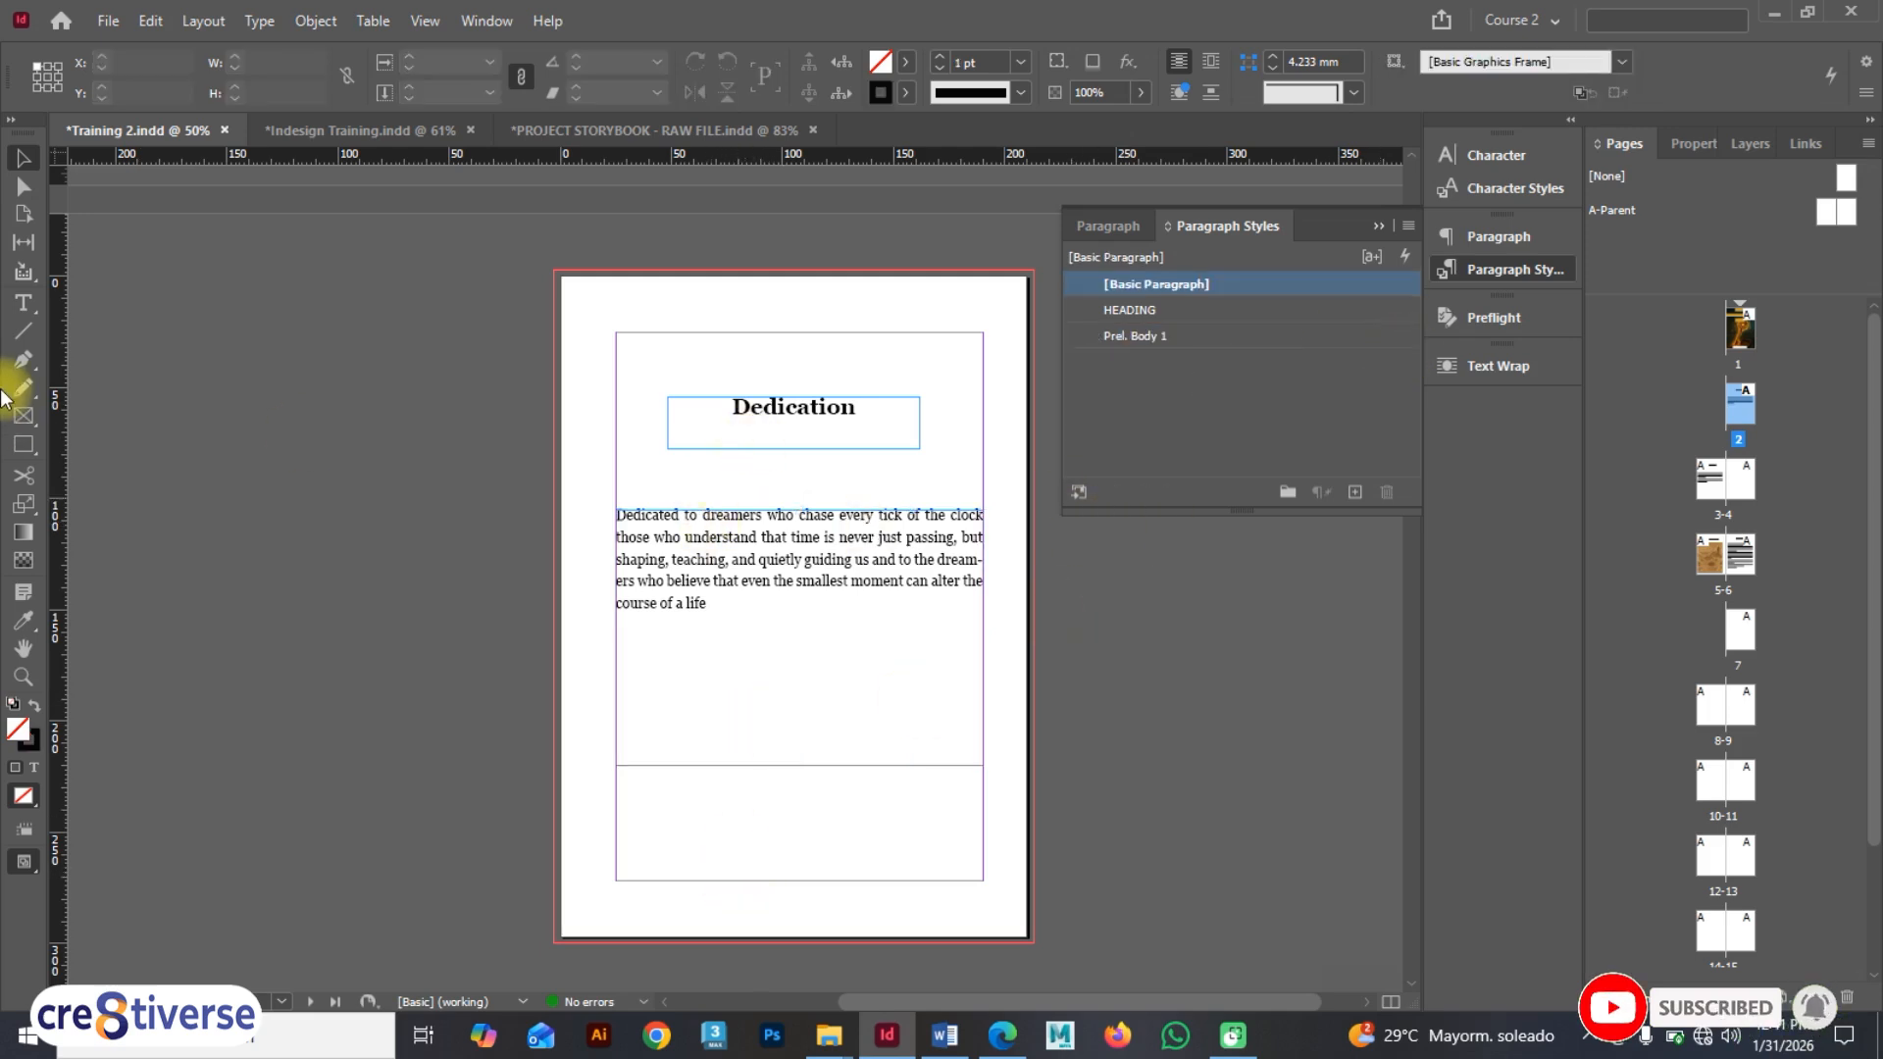
- Draw a text frame about 130 mm by 18 mm below the Dedication body text and enter "International" in it
{"action": "left_click", "coordinate": [23, 304]}
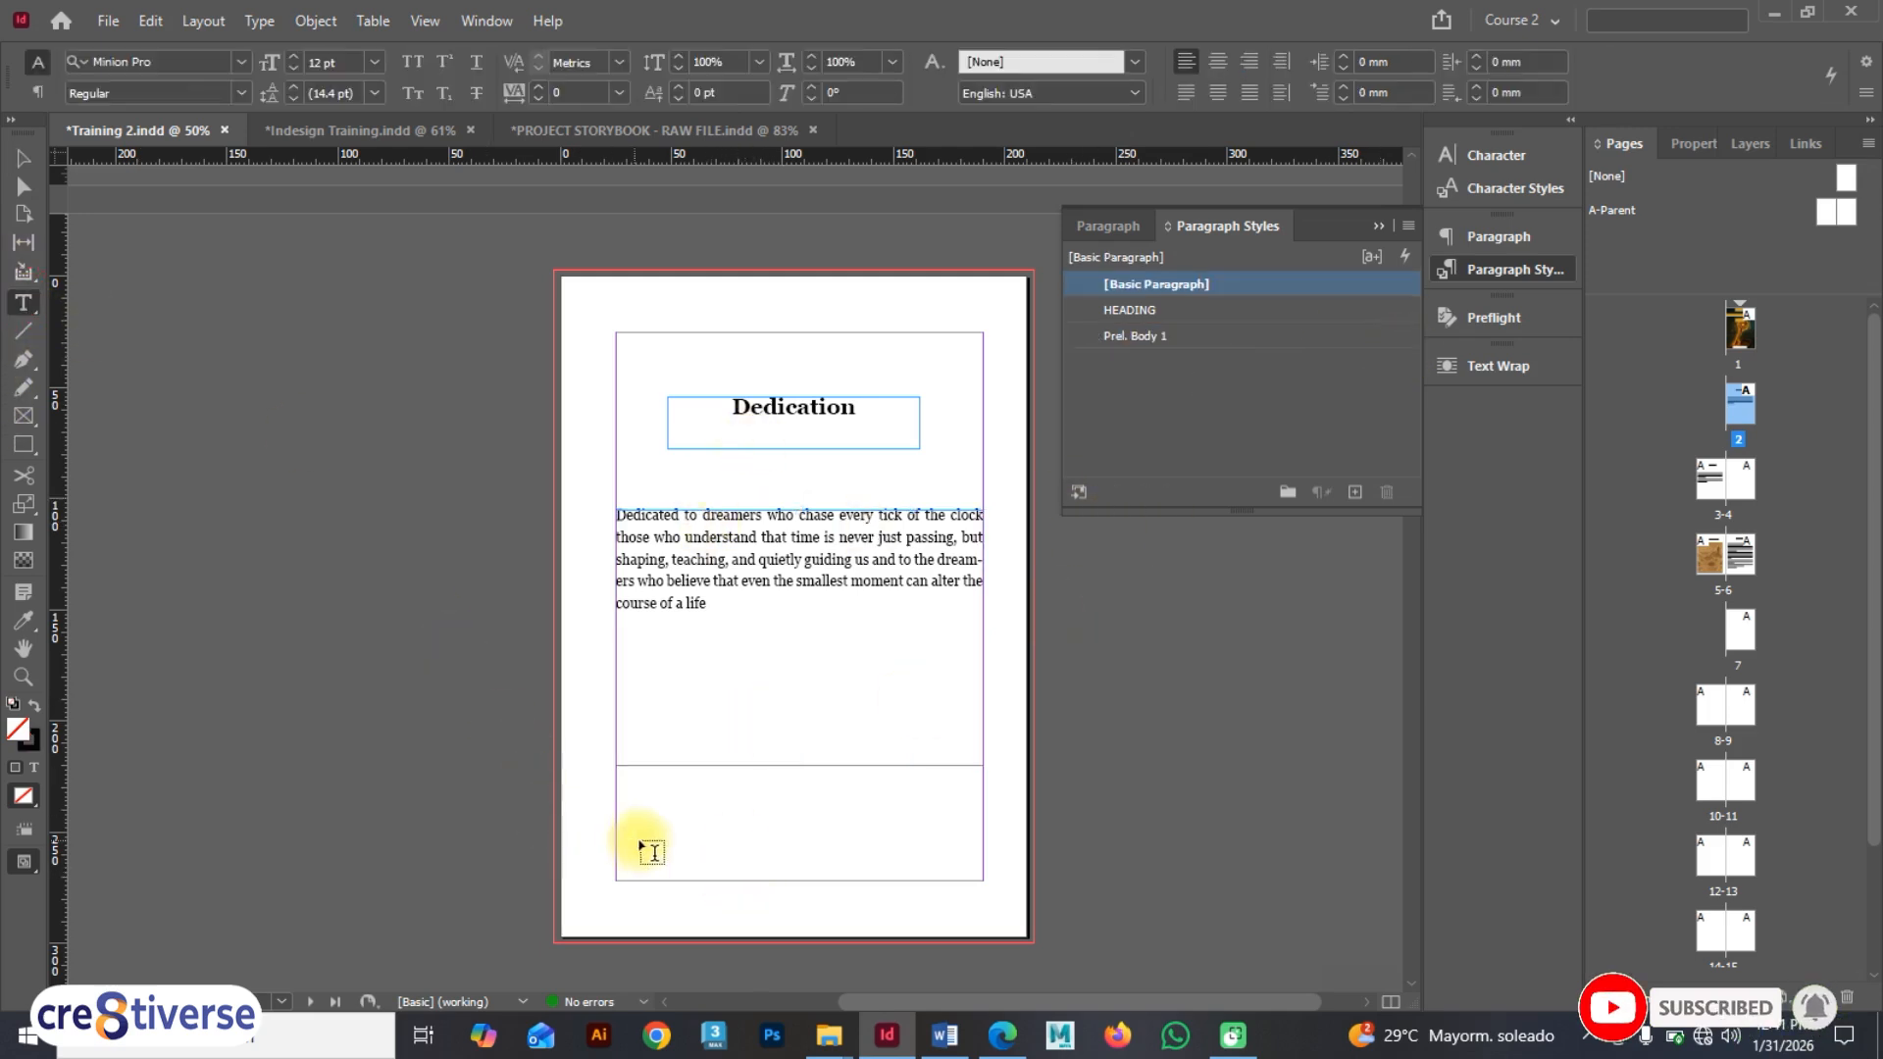
{"action": "left_click_drag", "start_coordinate": [668, 806], "coordinate": [957, 845]}
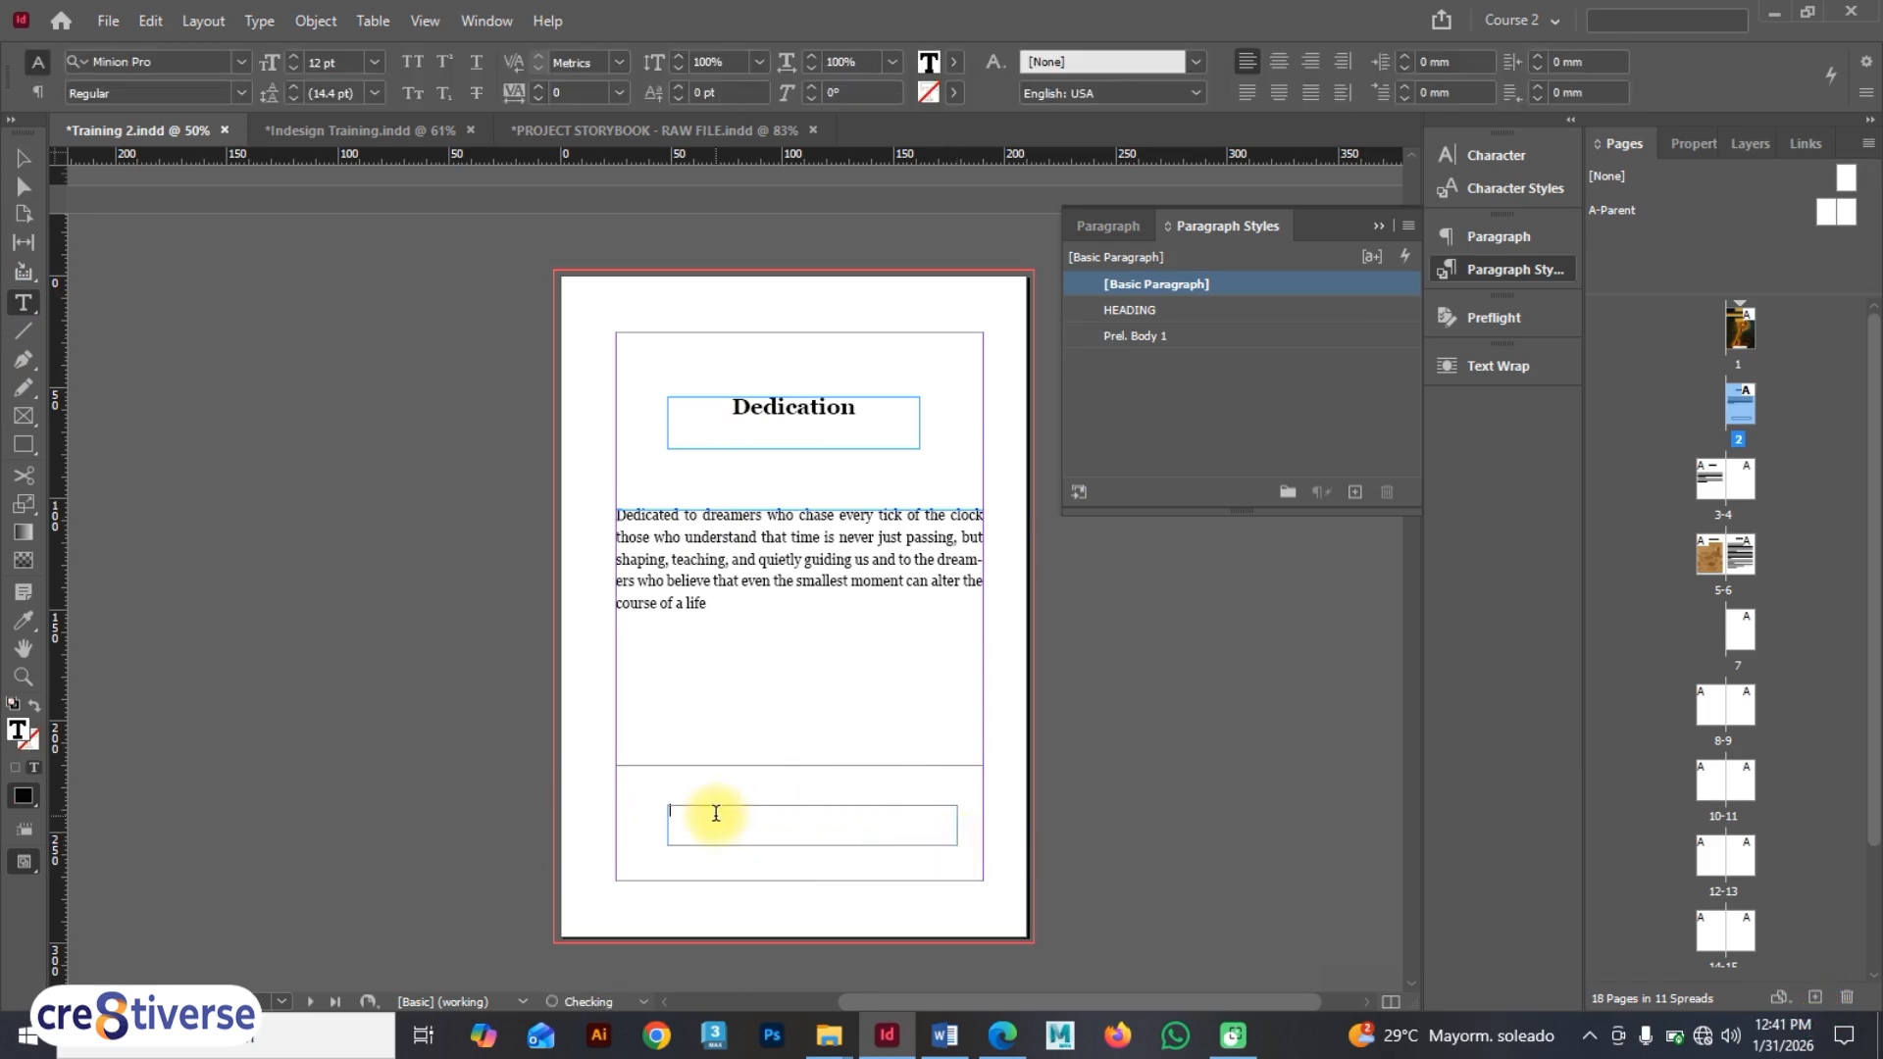
{"action": "type", "text": "F"}
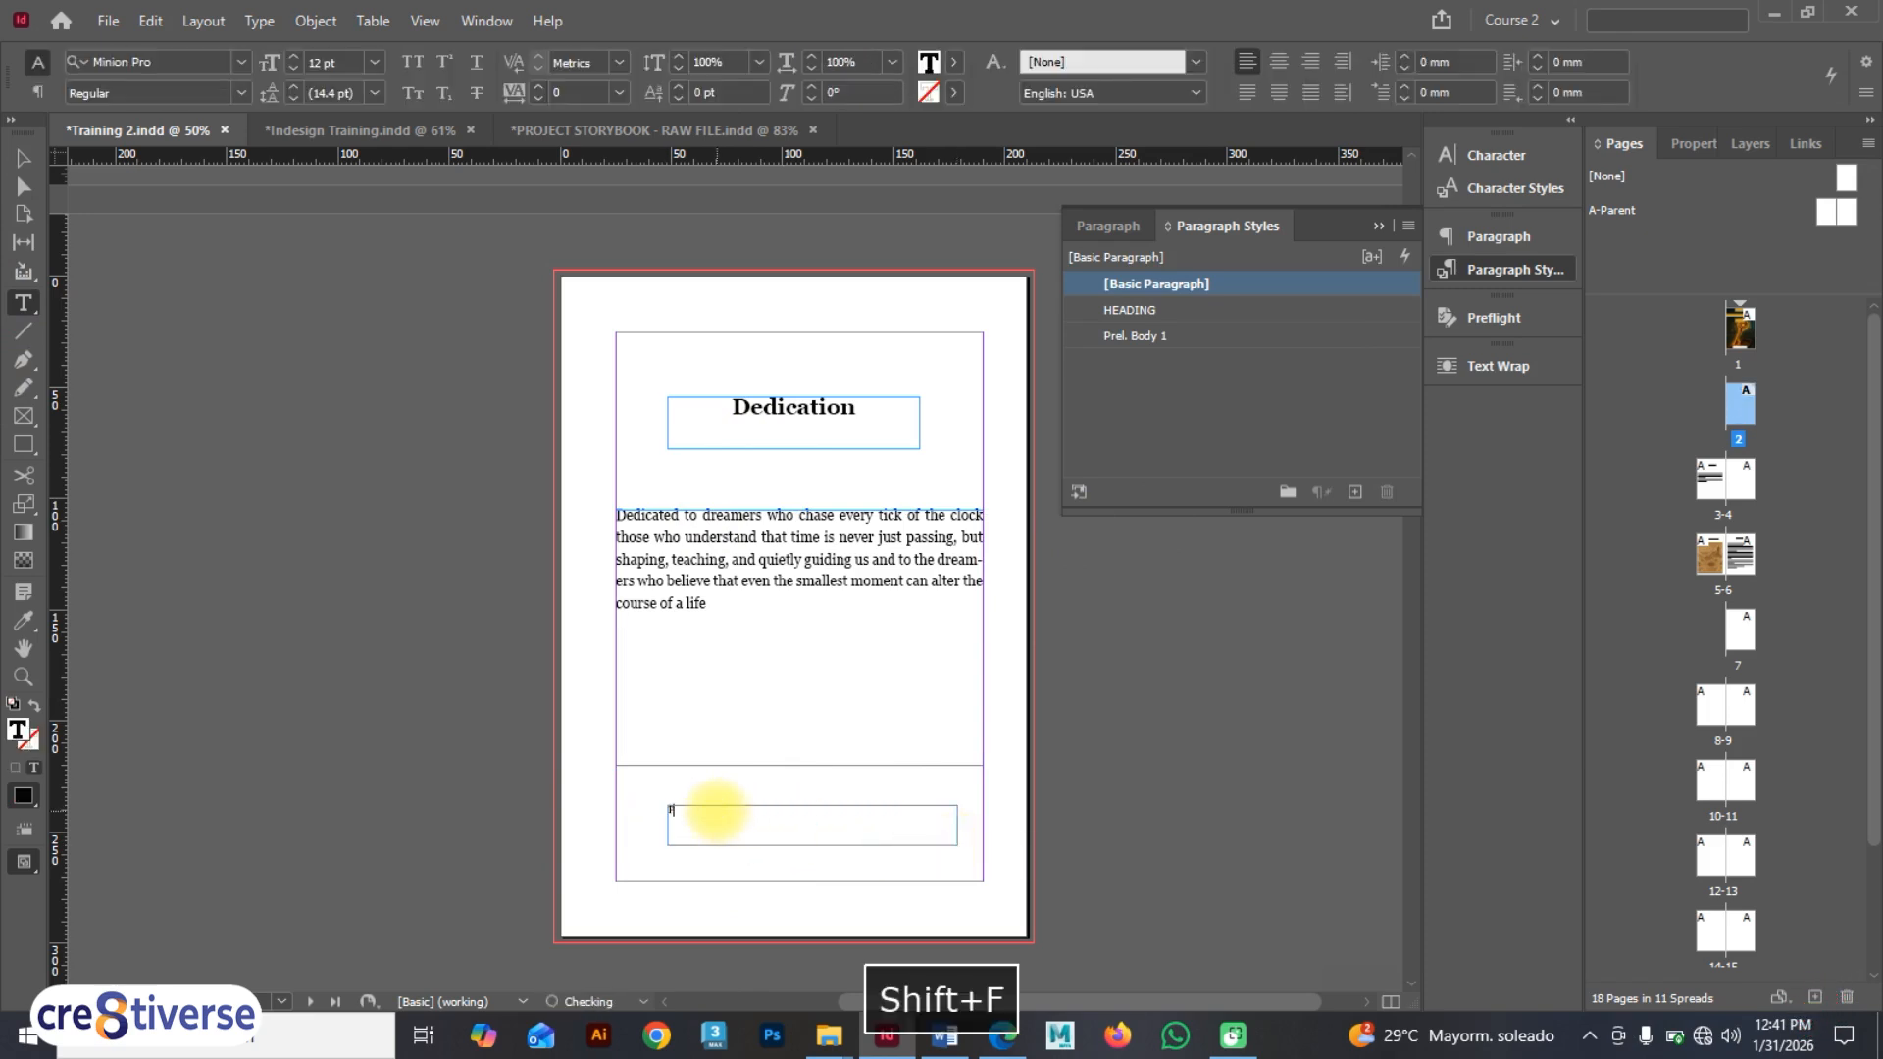
{"action": "key", "text": "BackSpace"}
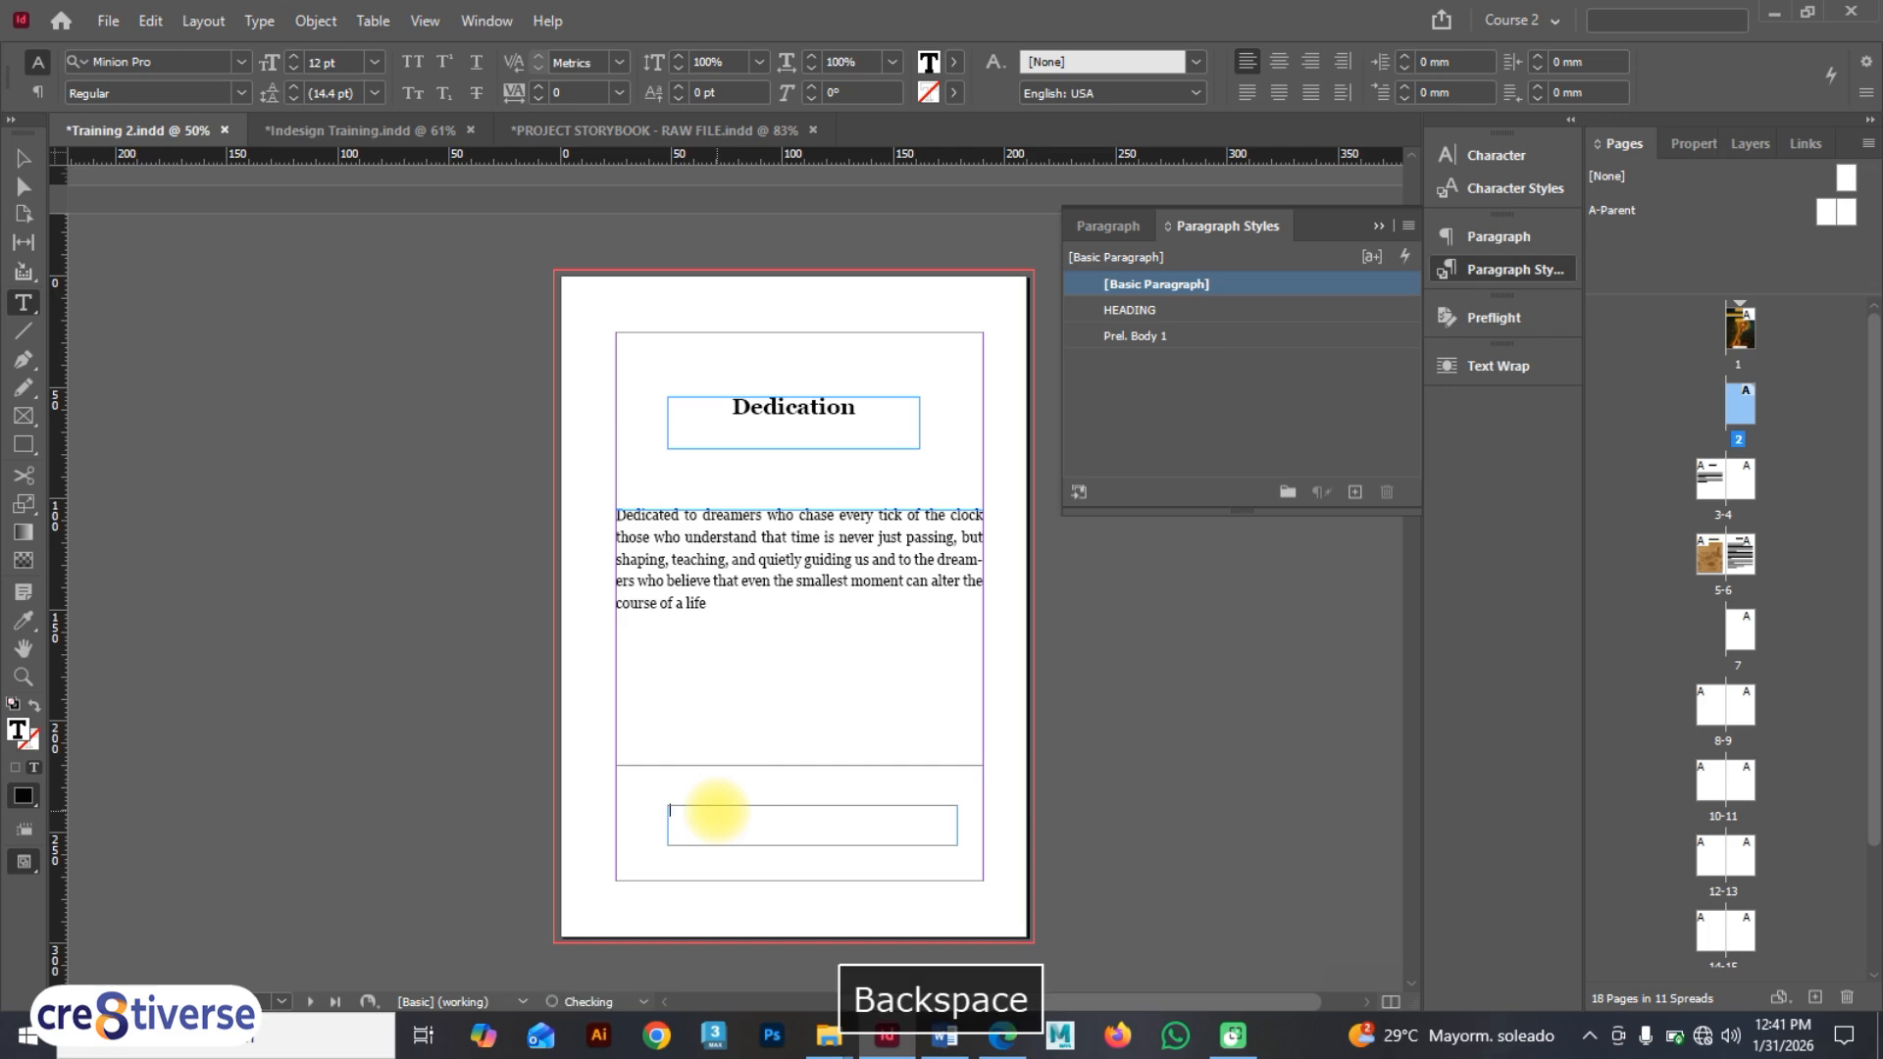
{"action": "type", "text": "Internatio"}
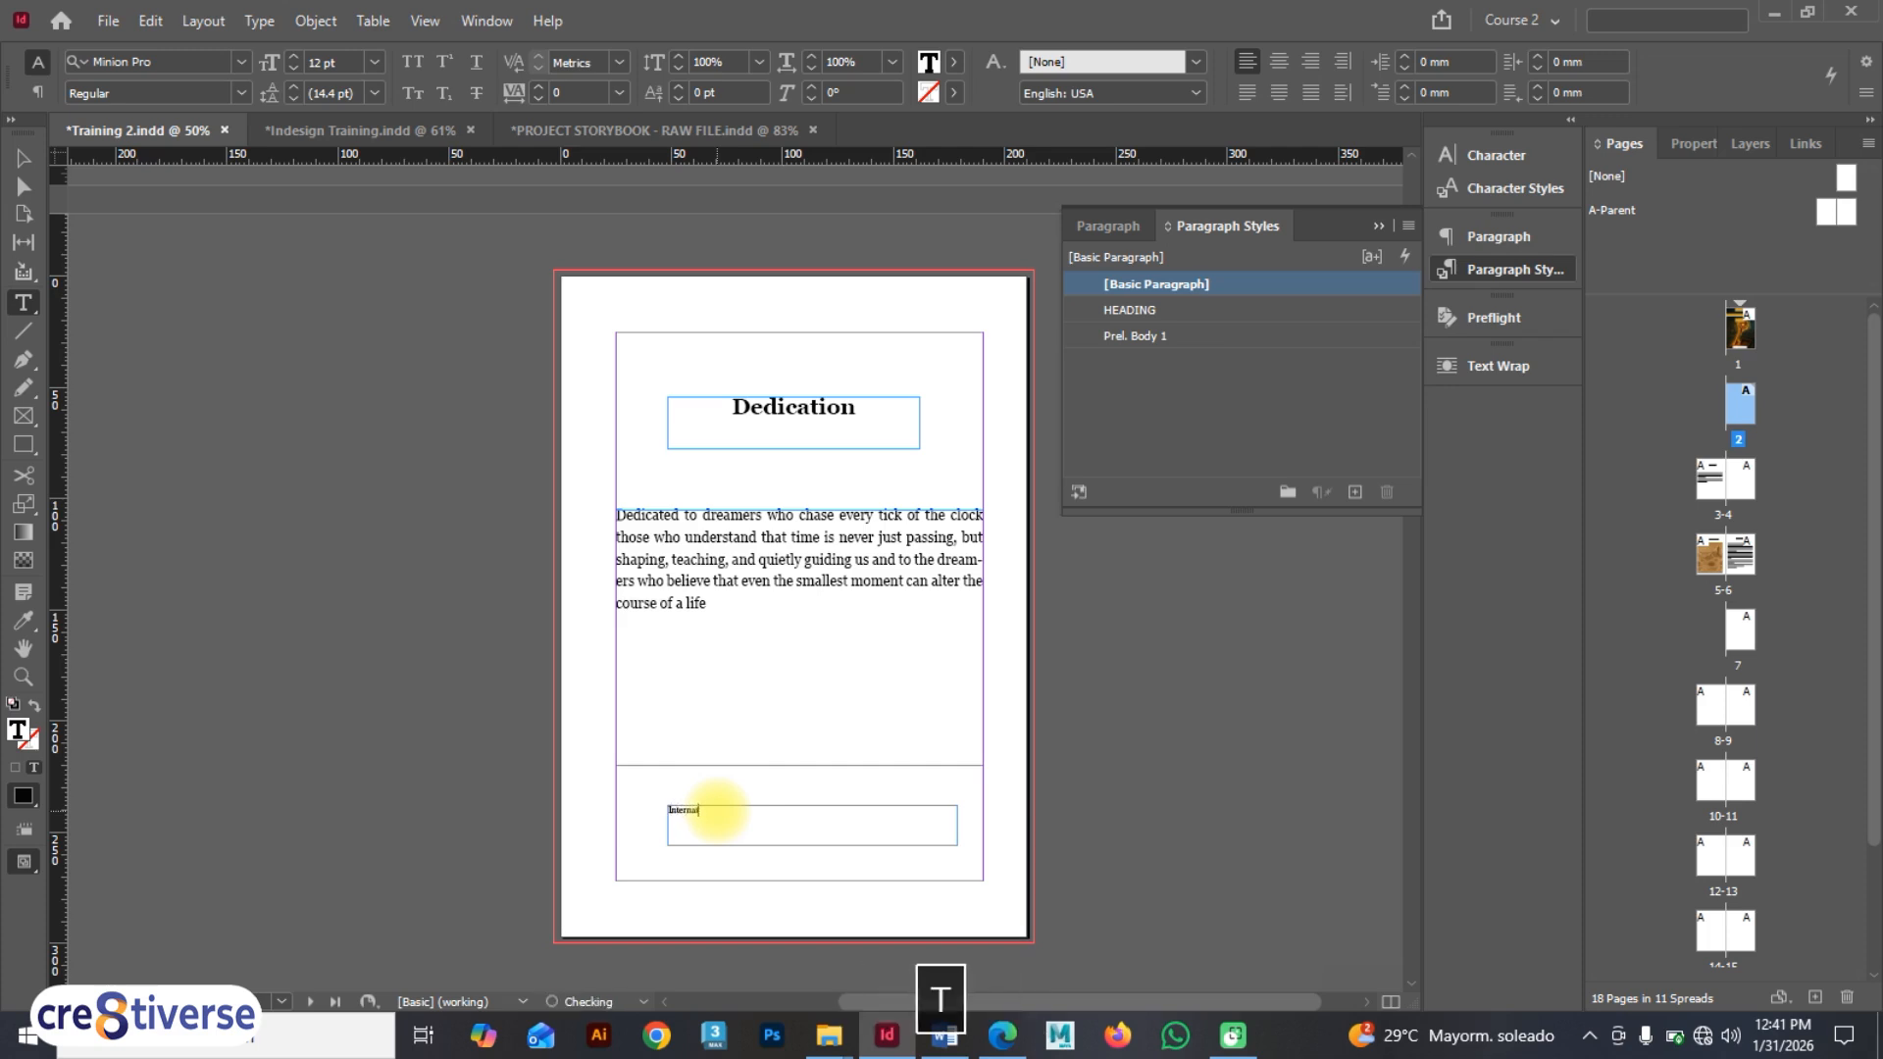
{"action": "type", "text": "nal"}
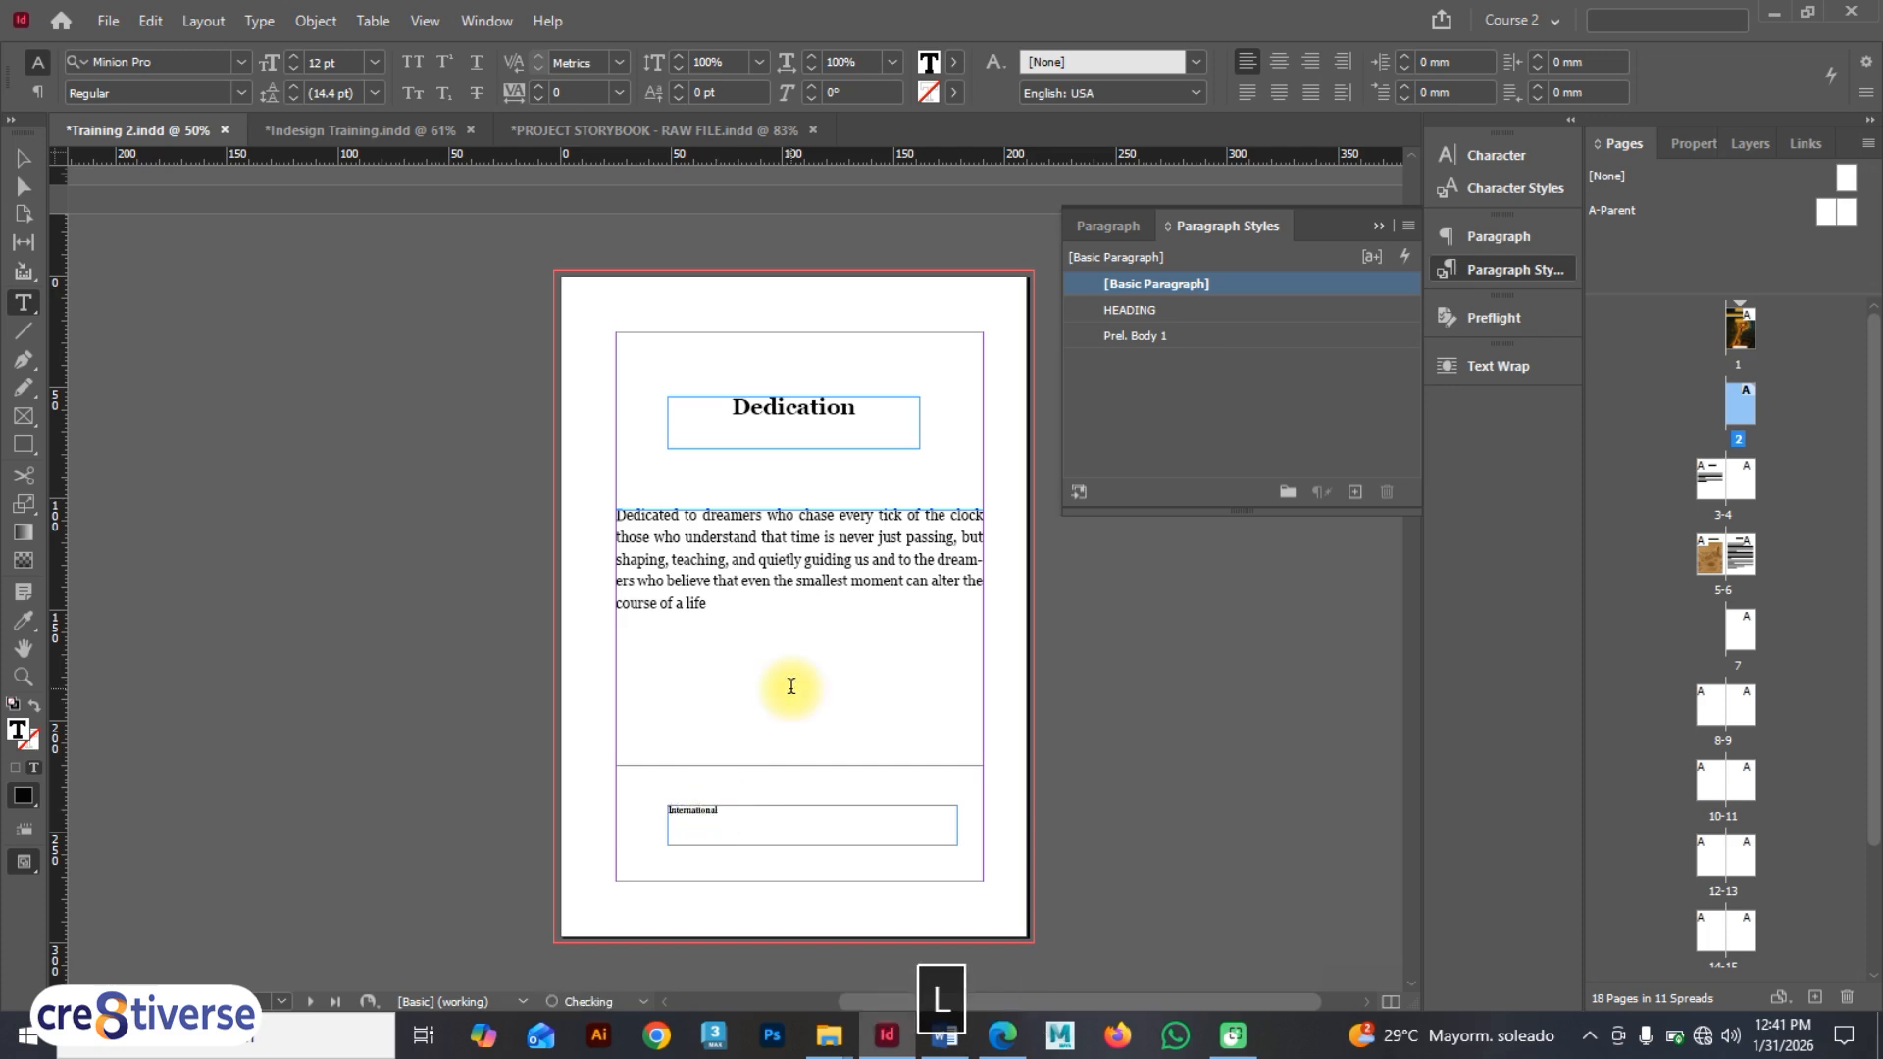
{"action": "left_click", "coordinate": [23, 157]}
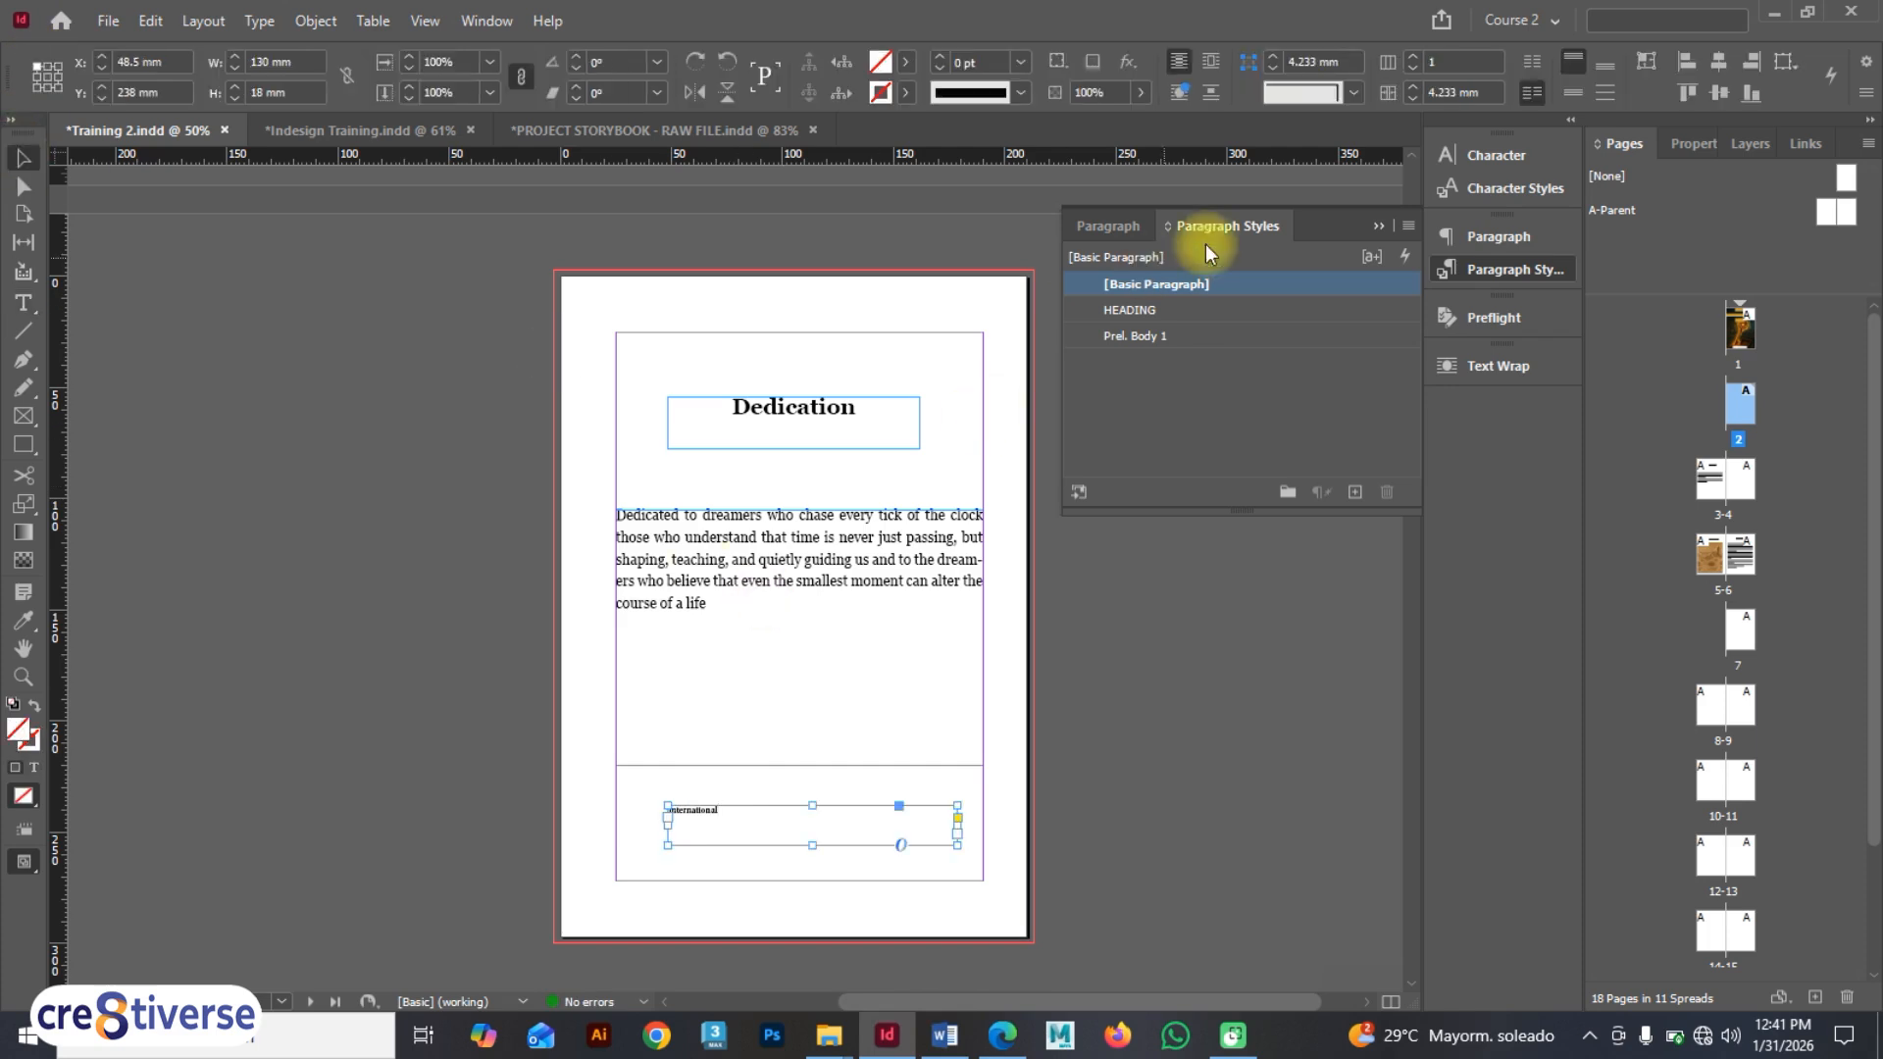
- Create a new character style with the "International" text frame selected and open the style's options
{"action": "left_click", "coordinate": [1505, 191]}
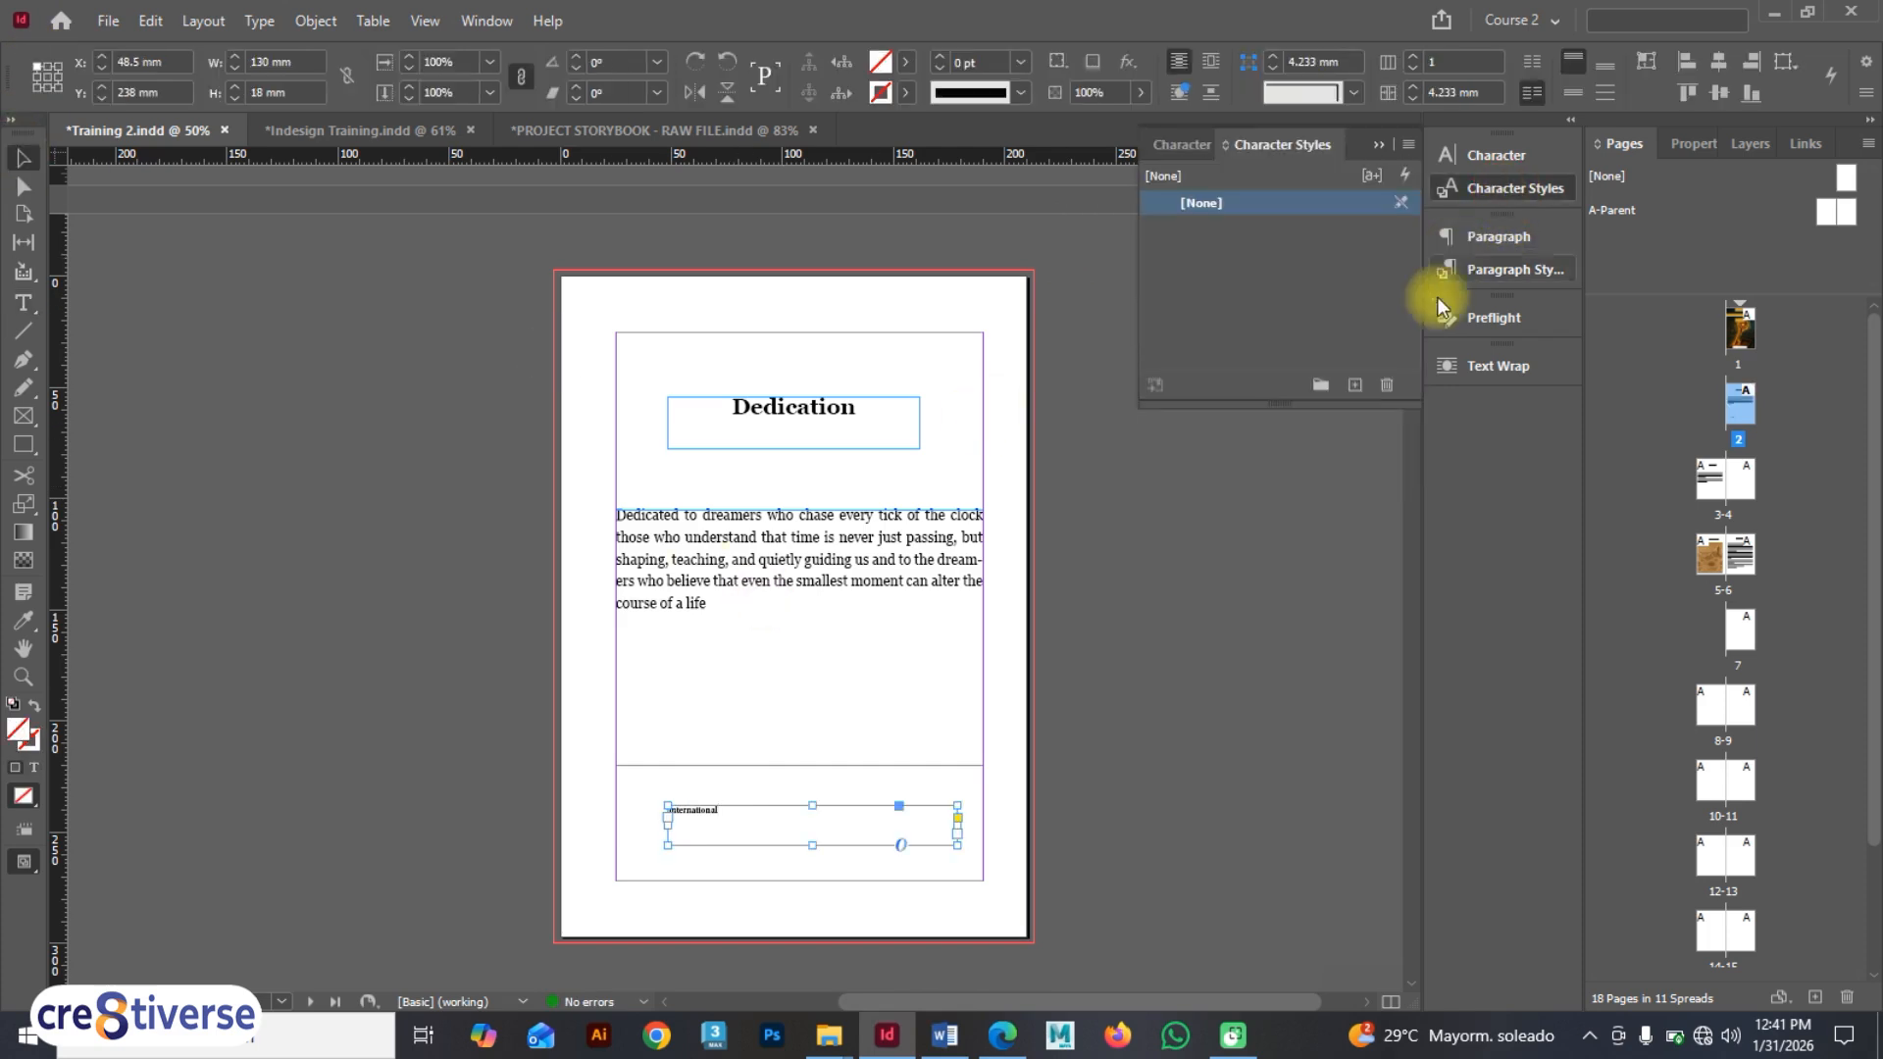
{"action": "left_click", "coordinate": [1355, 386]}
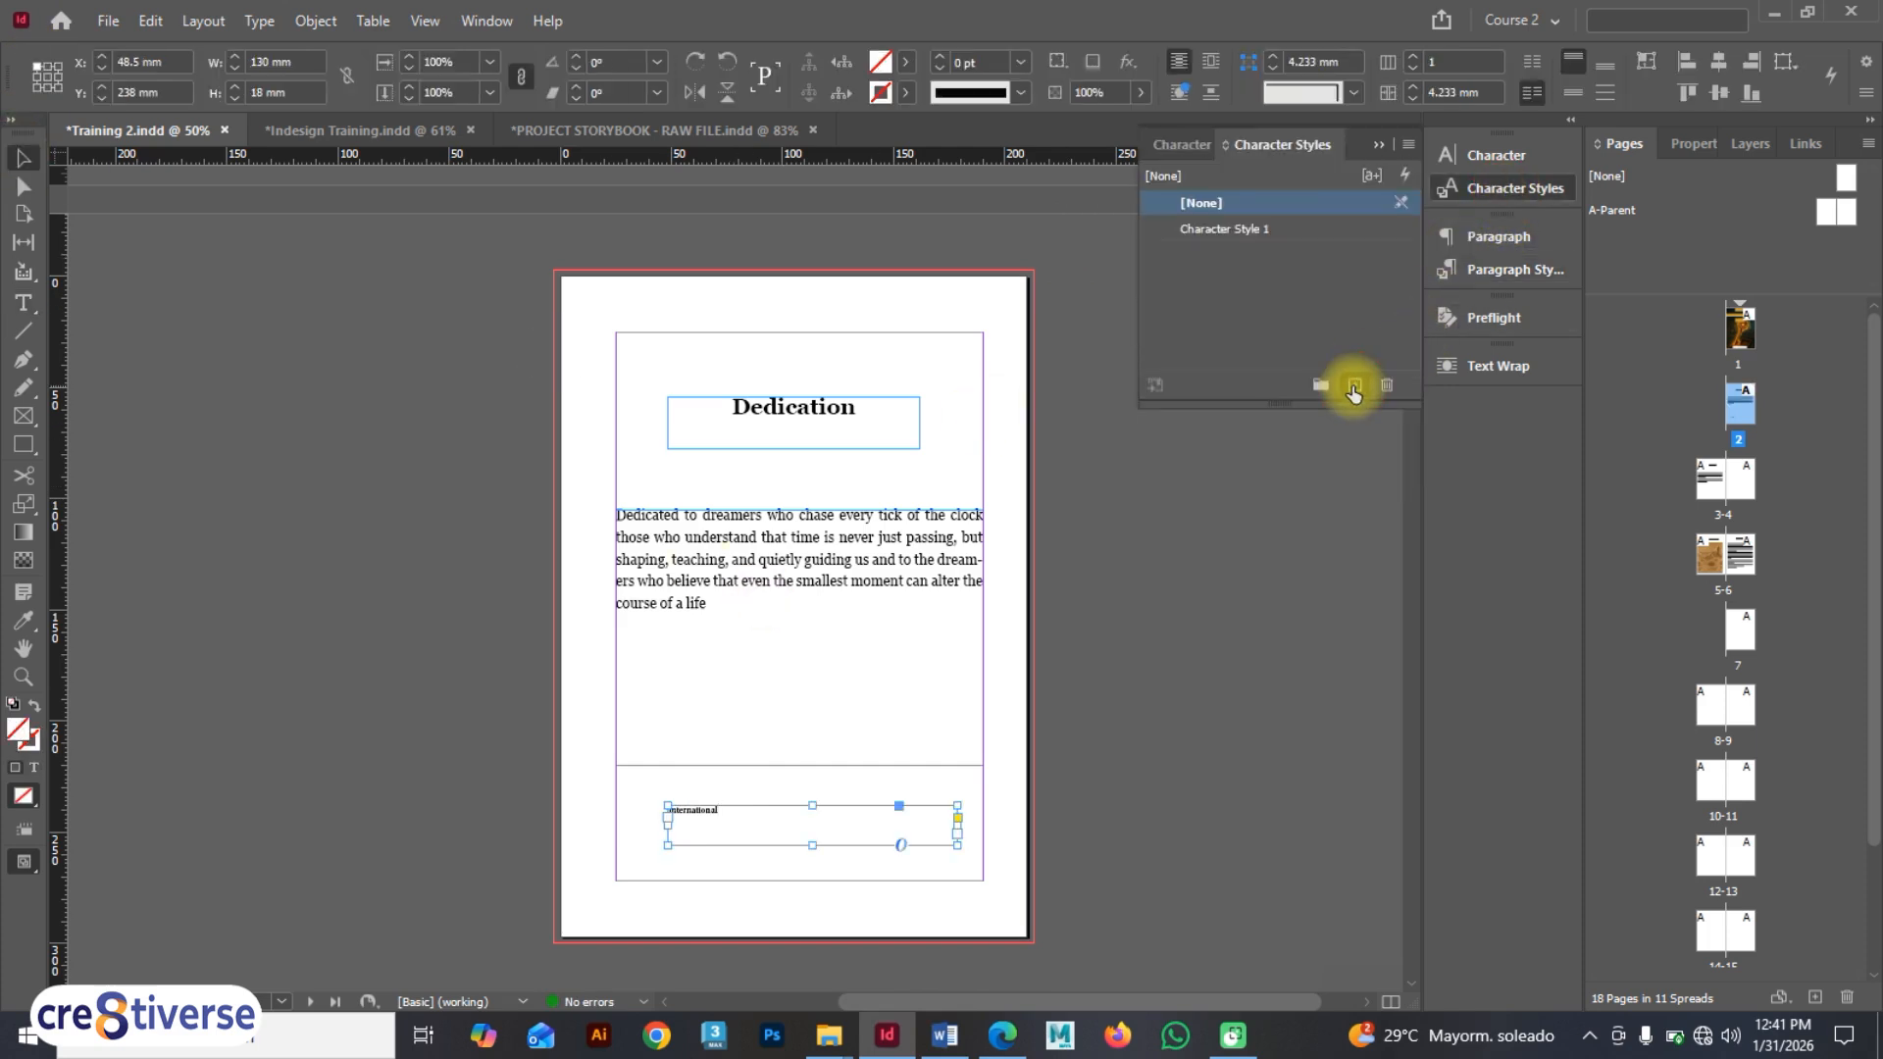
{"action": "double_click", "coordinate": [1311, 227]}
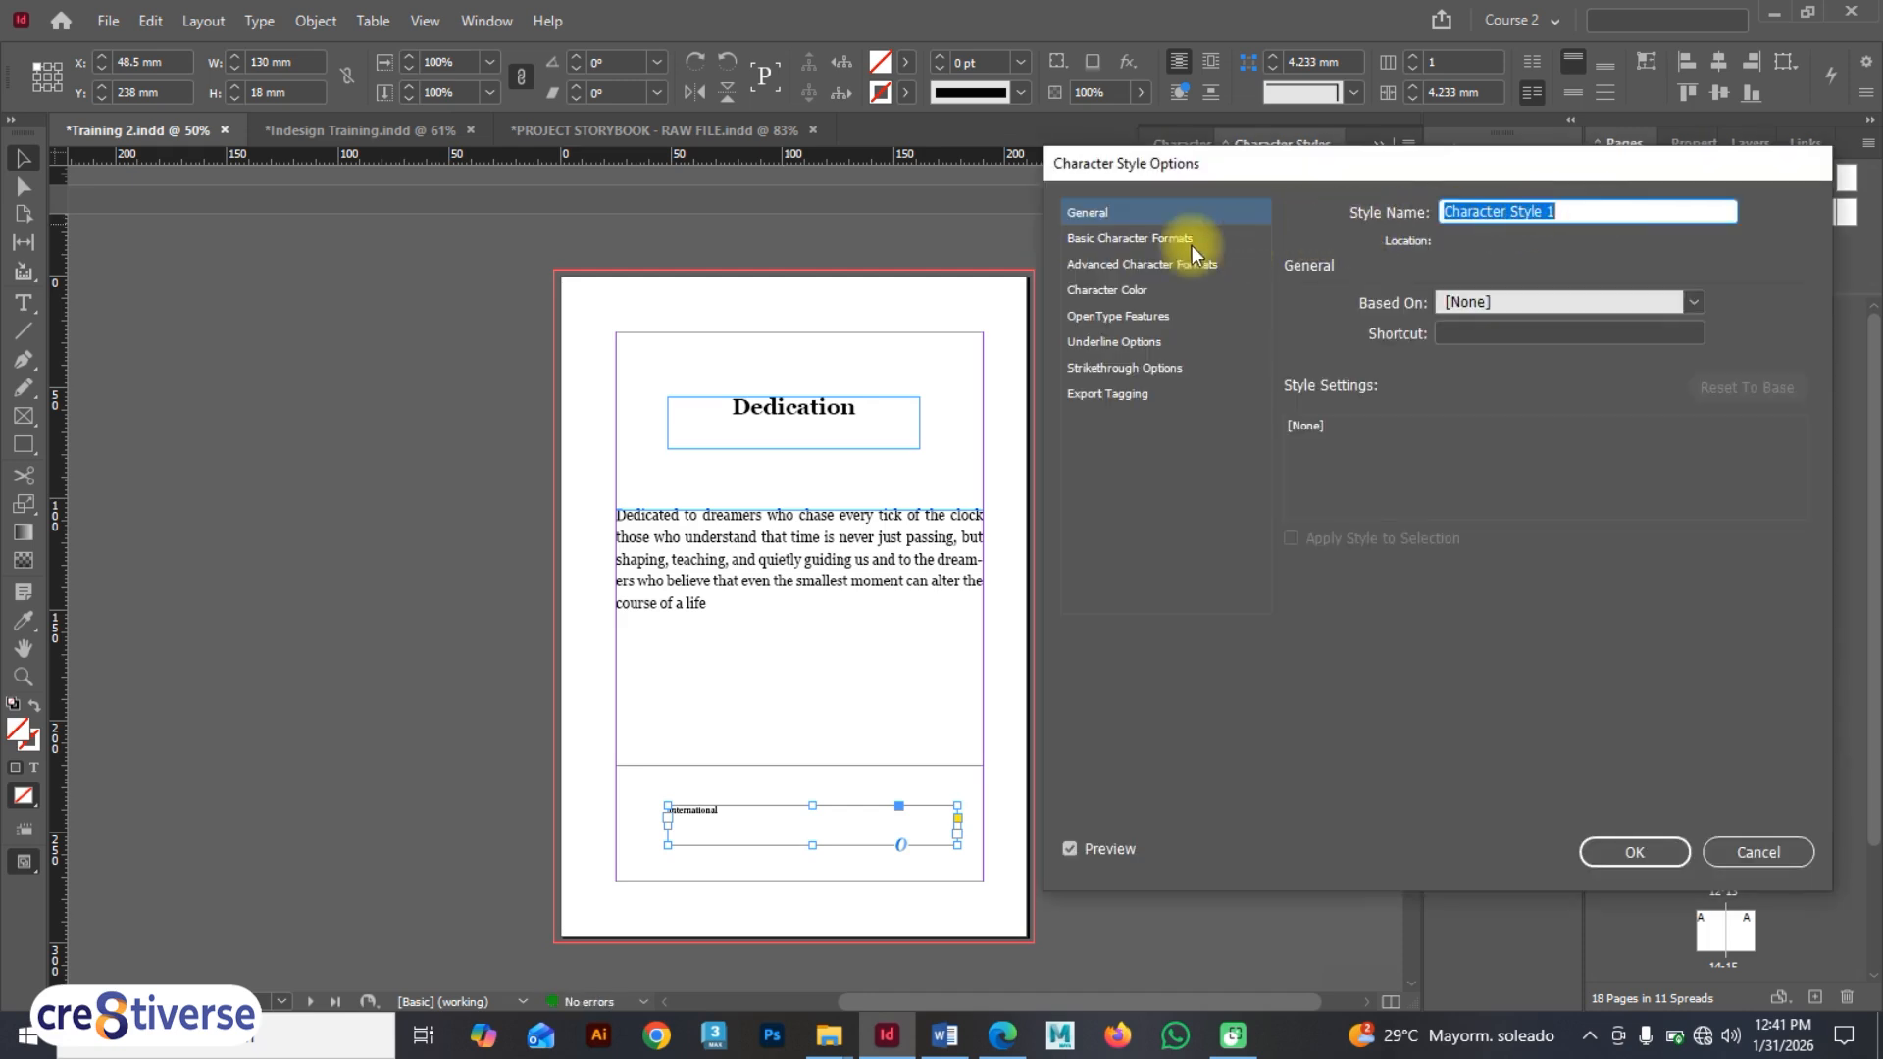
- Examine the new character style's format categories, from basic character formats through export tagging, and accept the style without entering any formatting
{"action": "left_click", "coordinate": [1160, 241]}
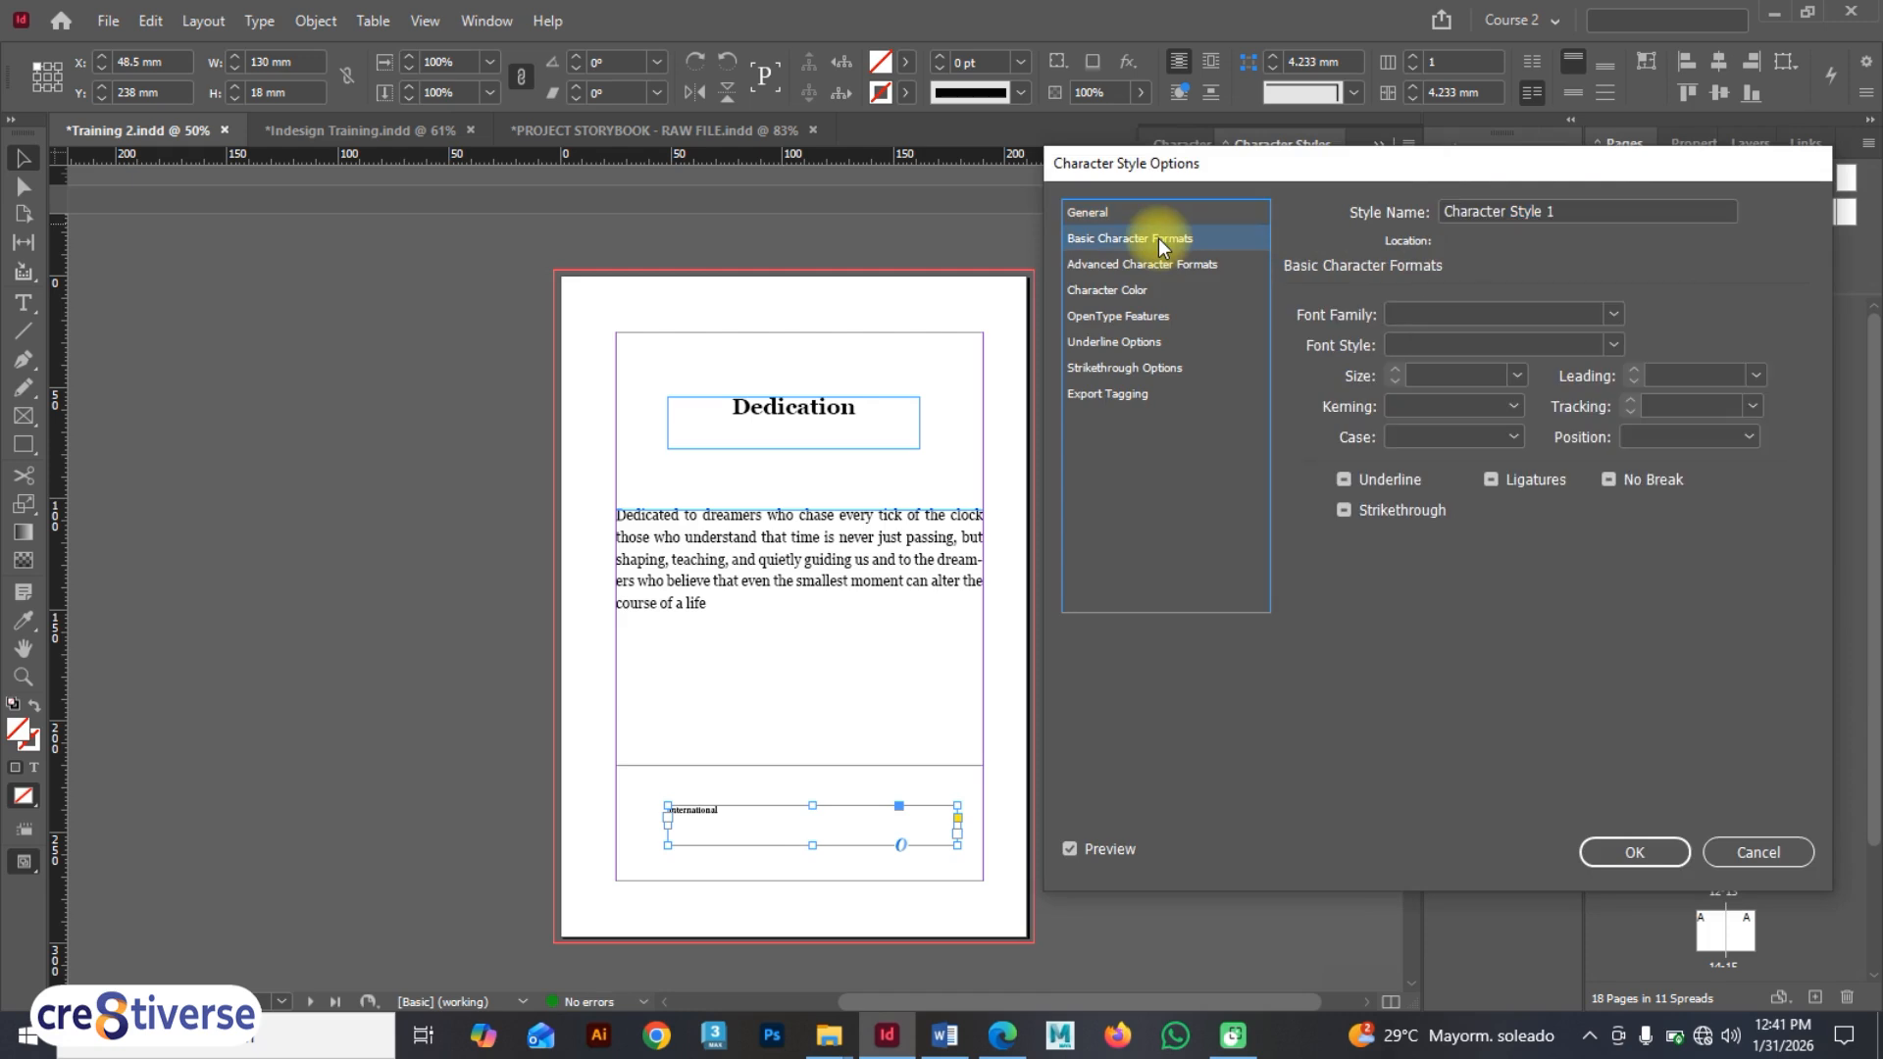
{"action": "left_click", "coordinate": [1539, 320]}
{"action": "left_click", "coordinate": [1613, 316]}
{"action": "left_click", "coordinate": [1471, 314]}
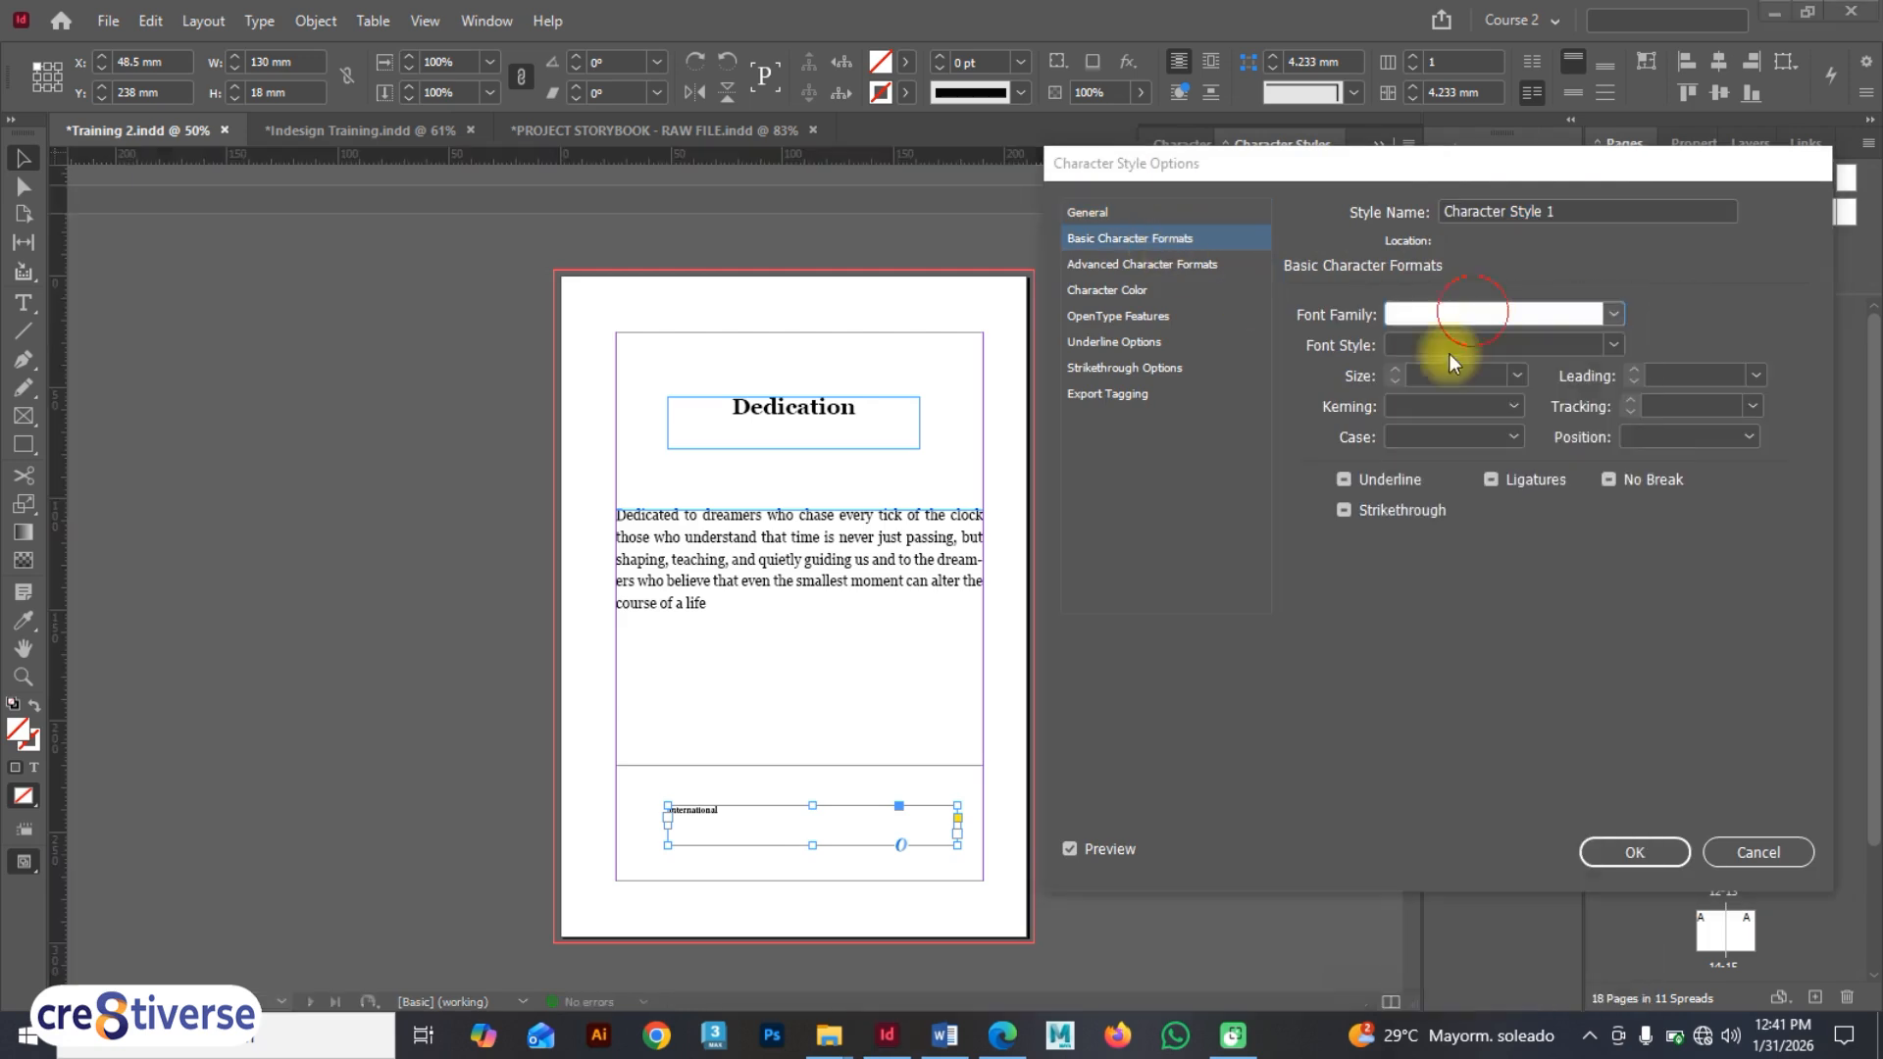
{"action": "left_click", "coordinate": [1175, 266]}
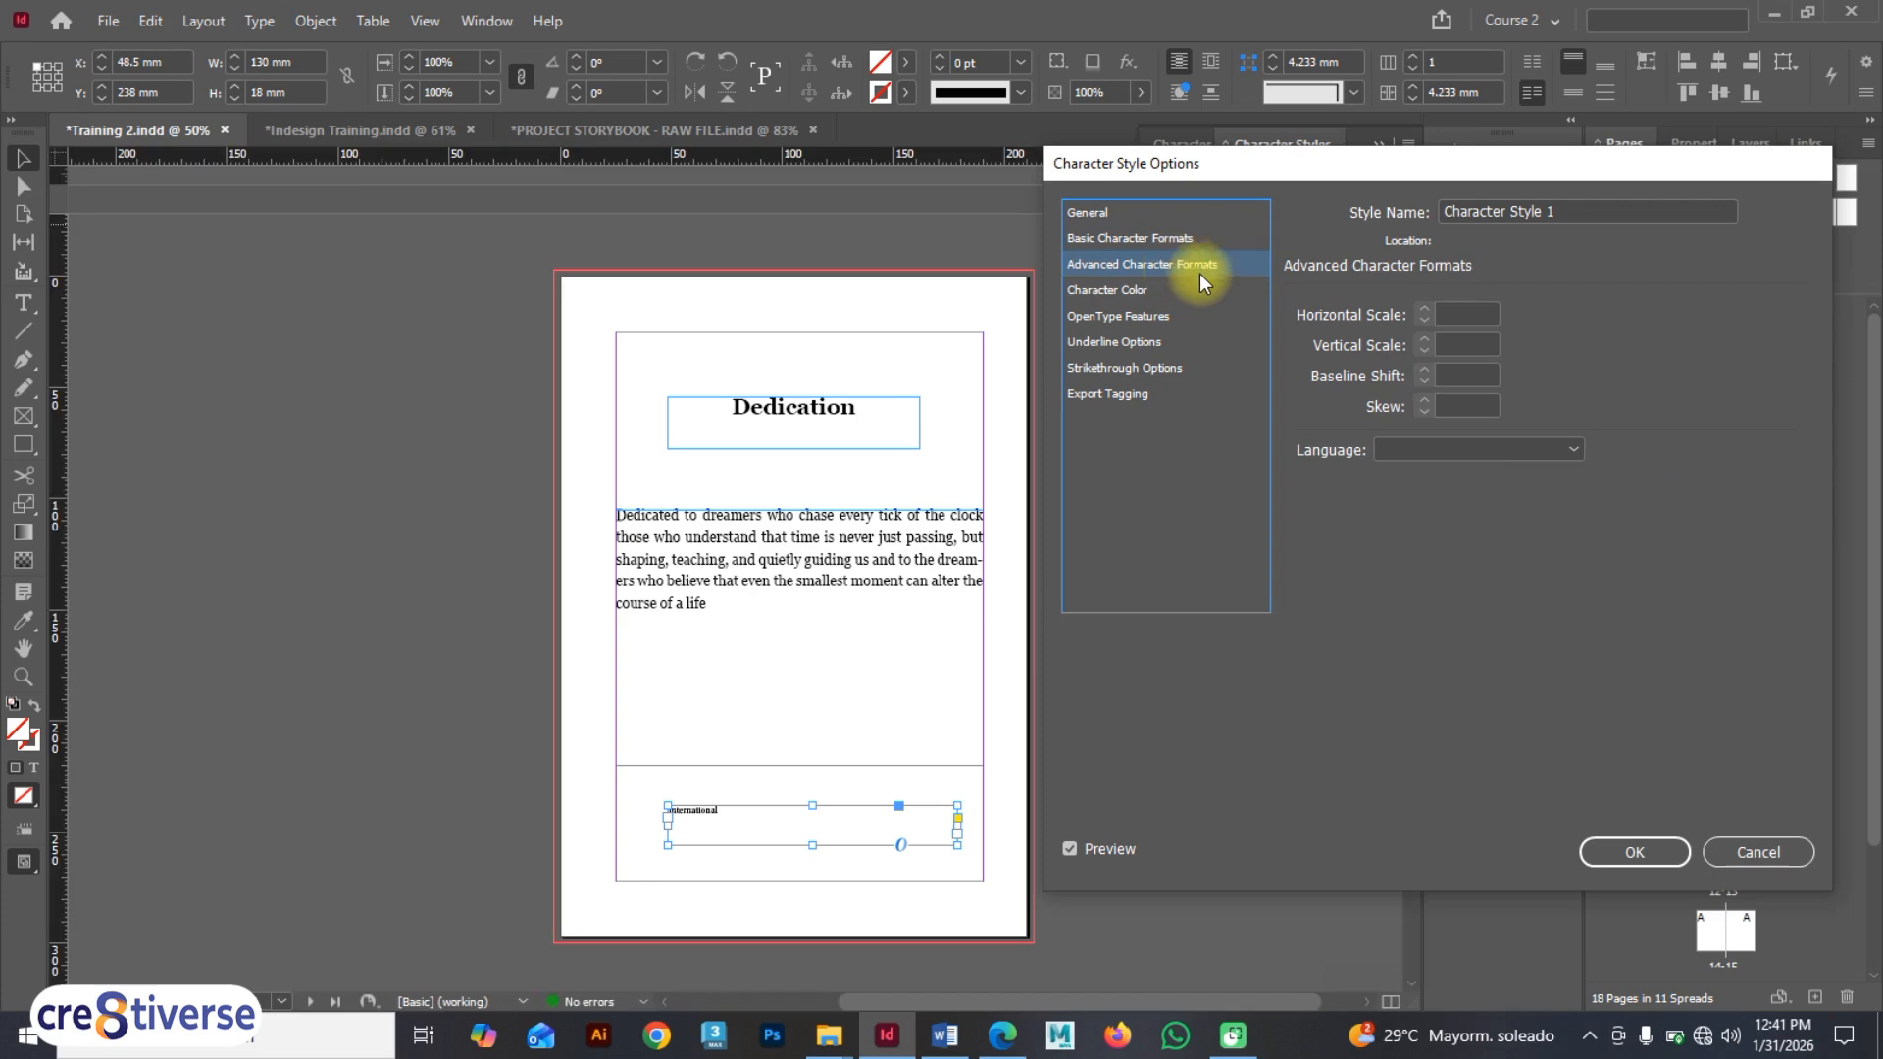
{"action": "left_click", "coordinate": [1132, 292]}
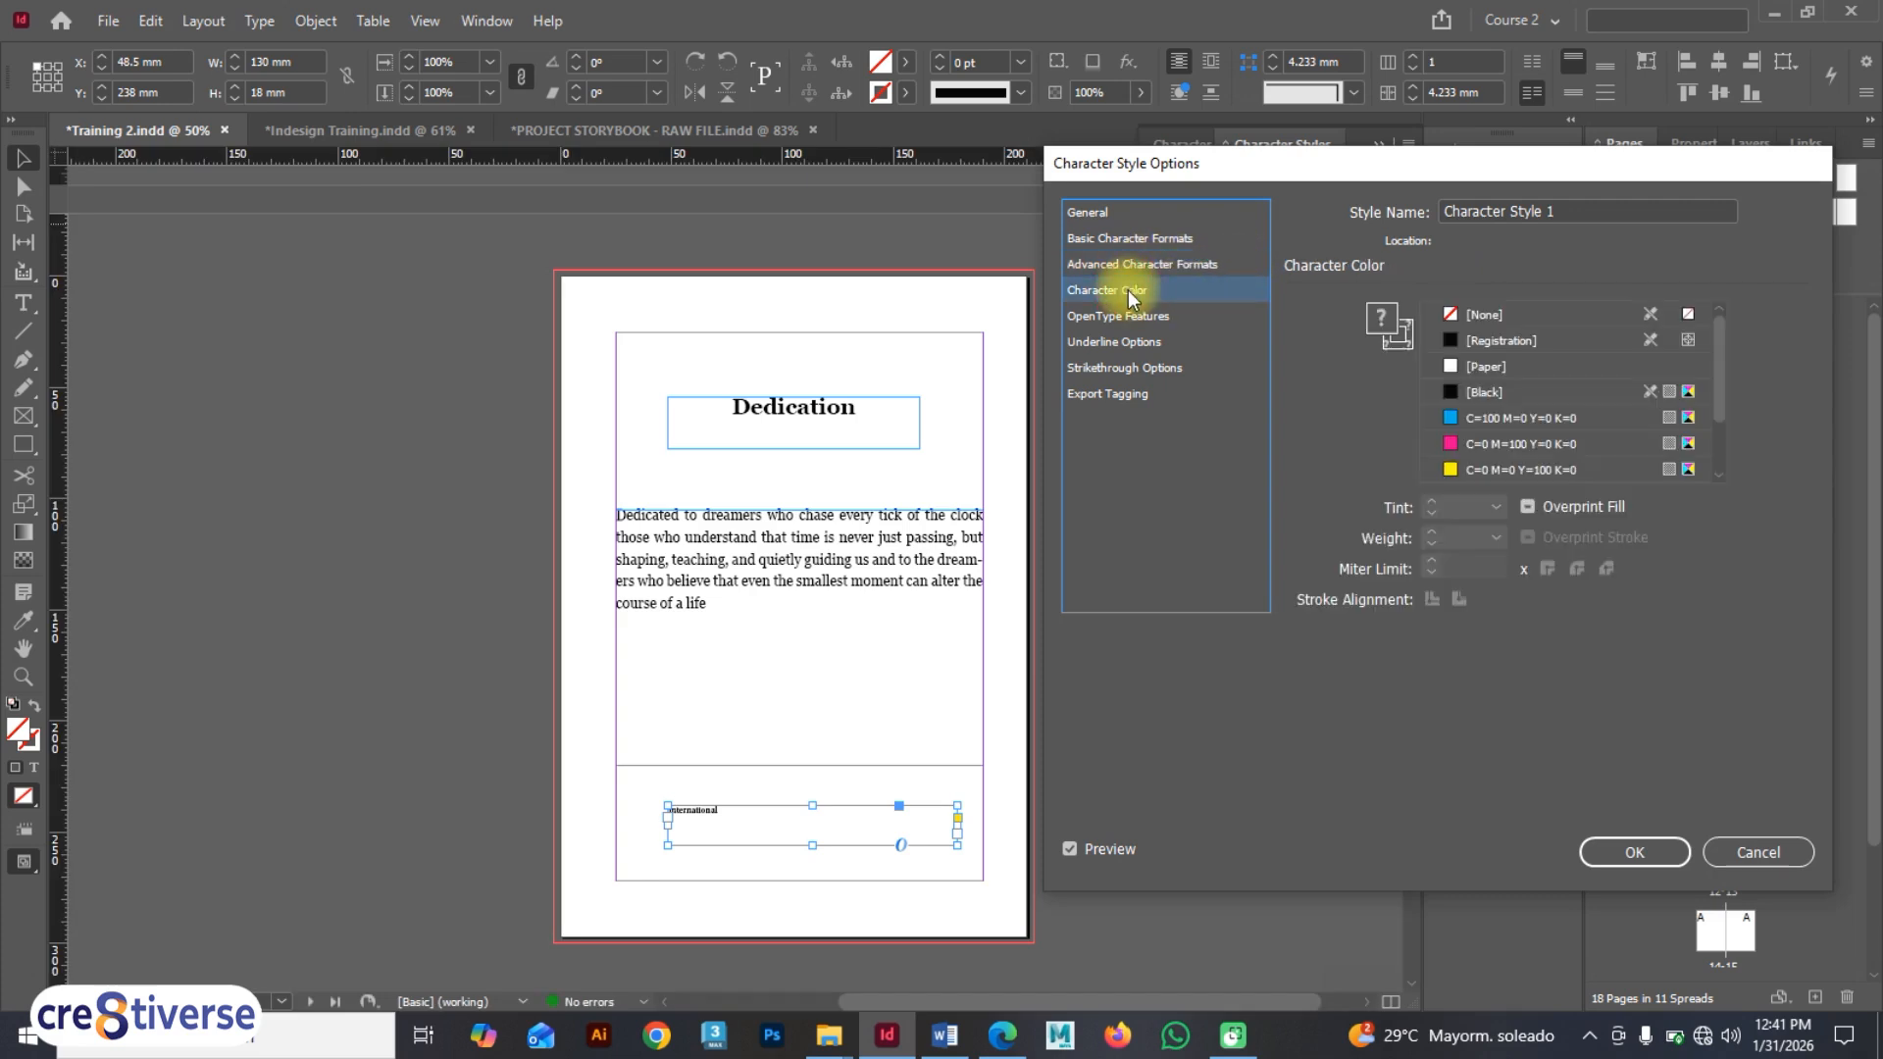
{"action": "left_click", "coordinate": [1133, 323]}
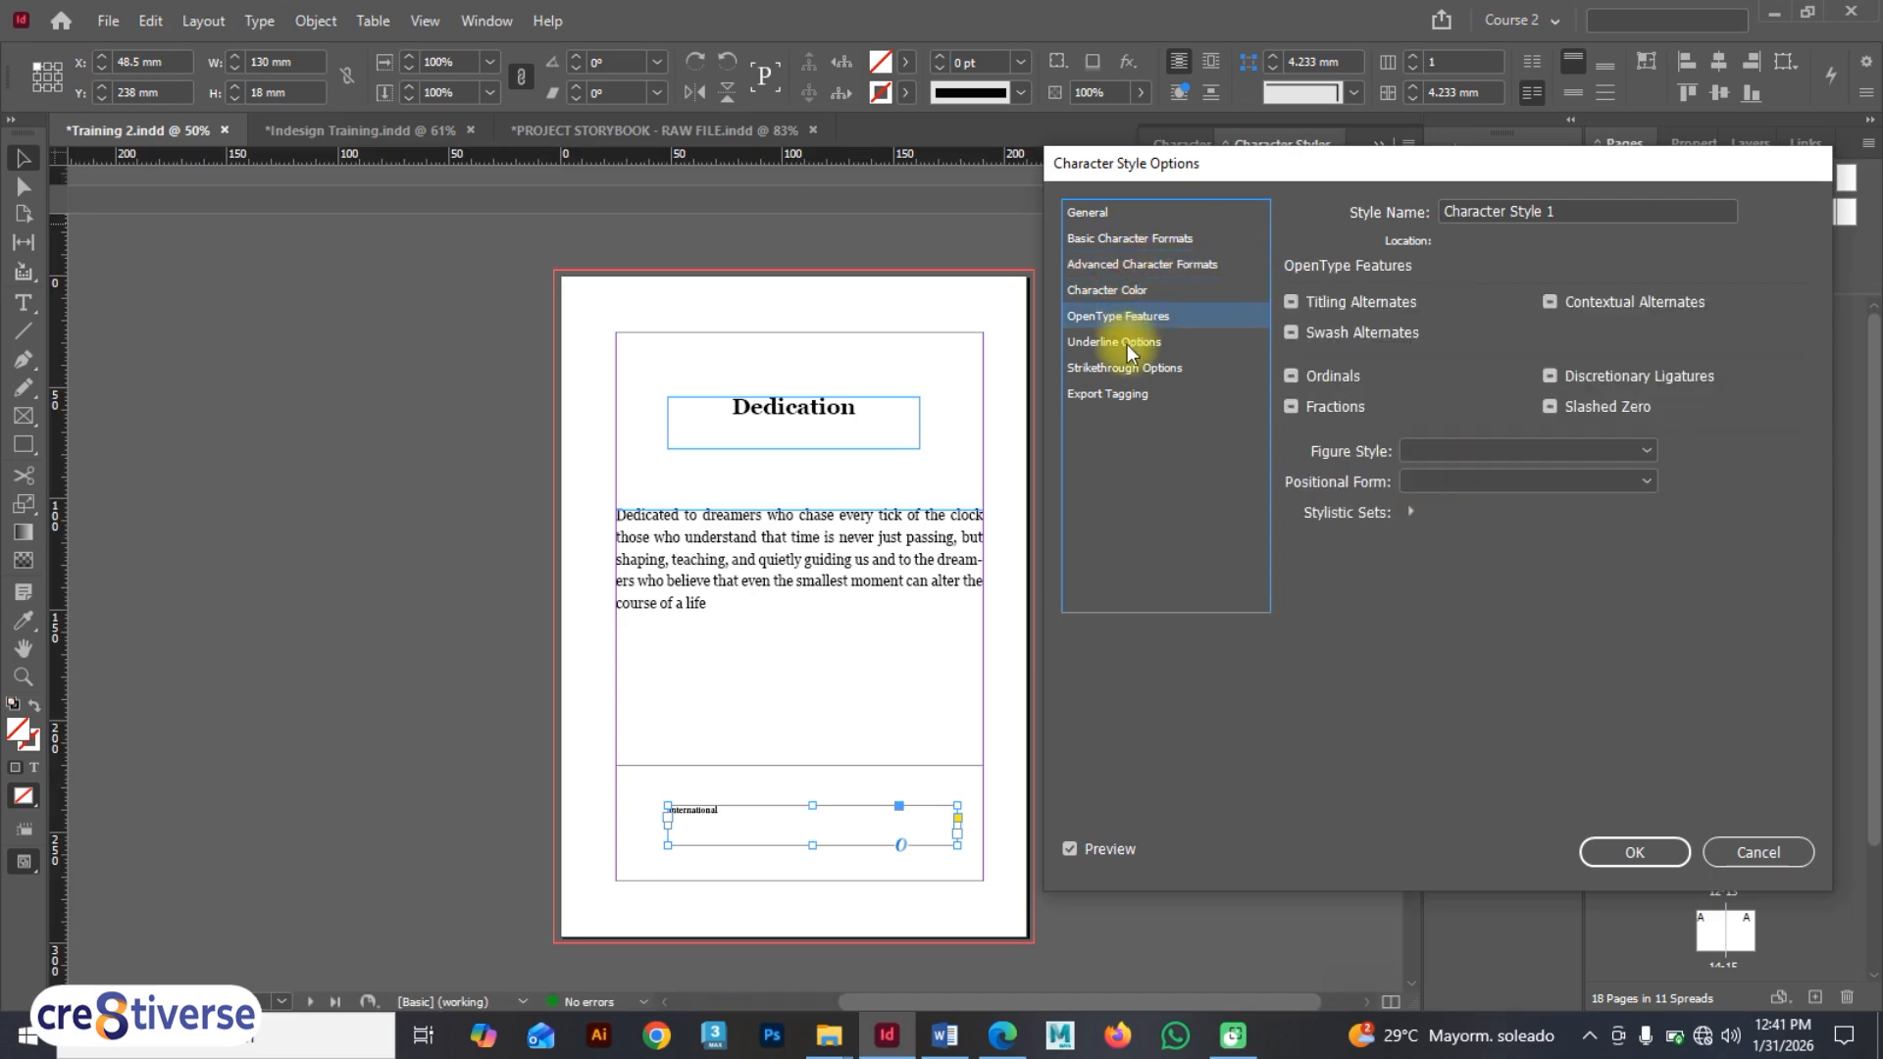
{"action": "left_click", "coordinate": [1128, 345]}
{"action": "left_click", "coordinate": [1131, 369]}
{"action": "left_click", "coordinate": [1134, 394]}
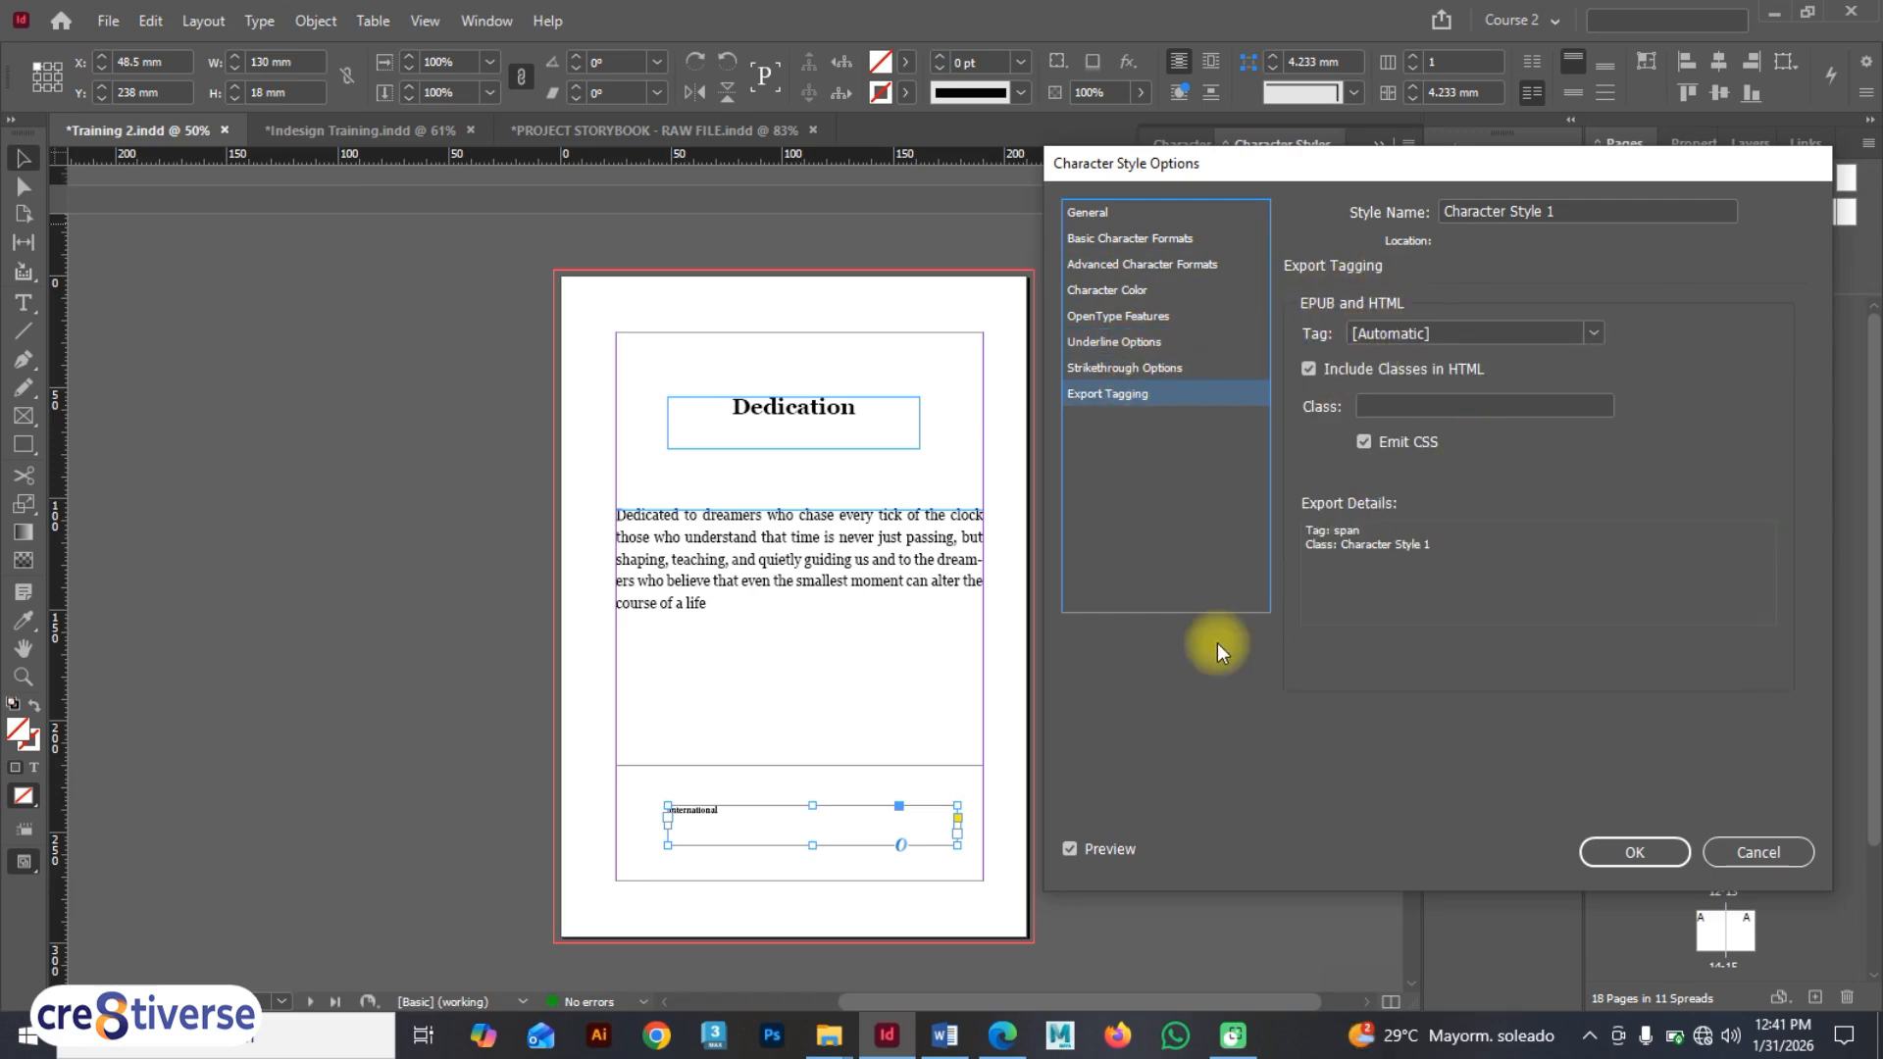
{"action": "left_click", "coordinate": [1645, 851]}
- Set Character Style 1 to the Myriad Pro font family, Bold font style and size 30
{"action": "double_click", "coordinate": [1363, 239]}
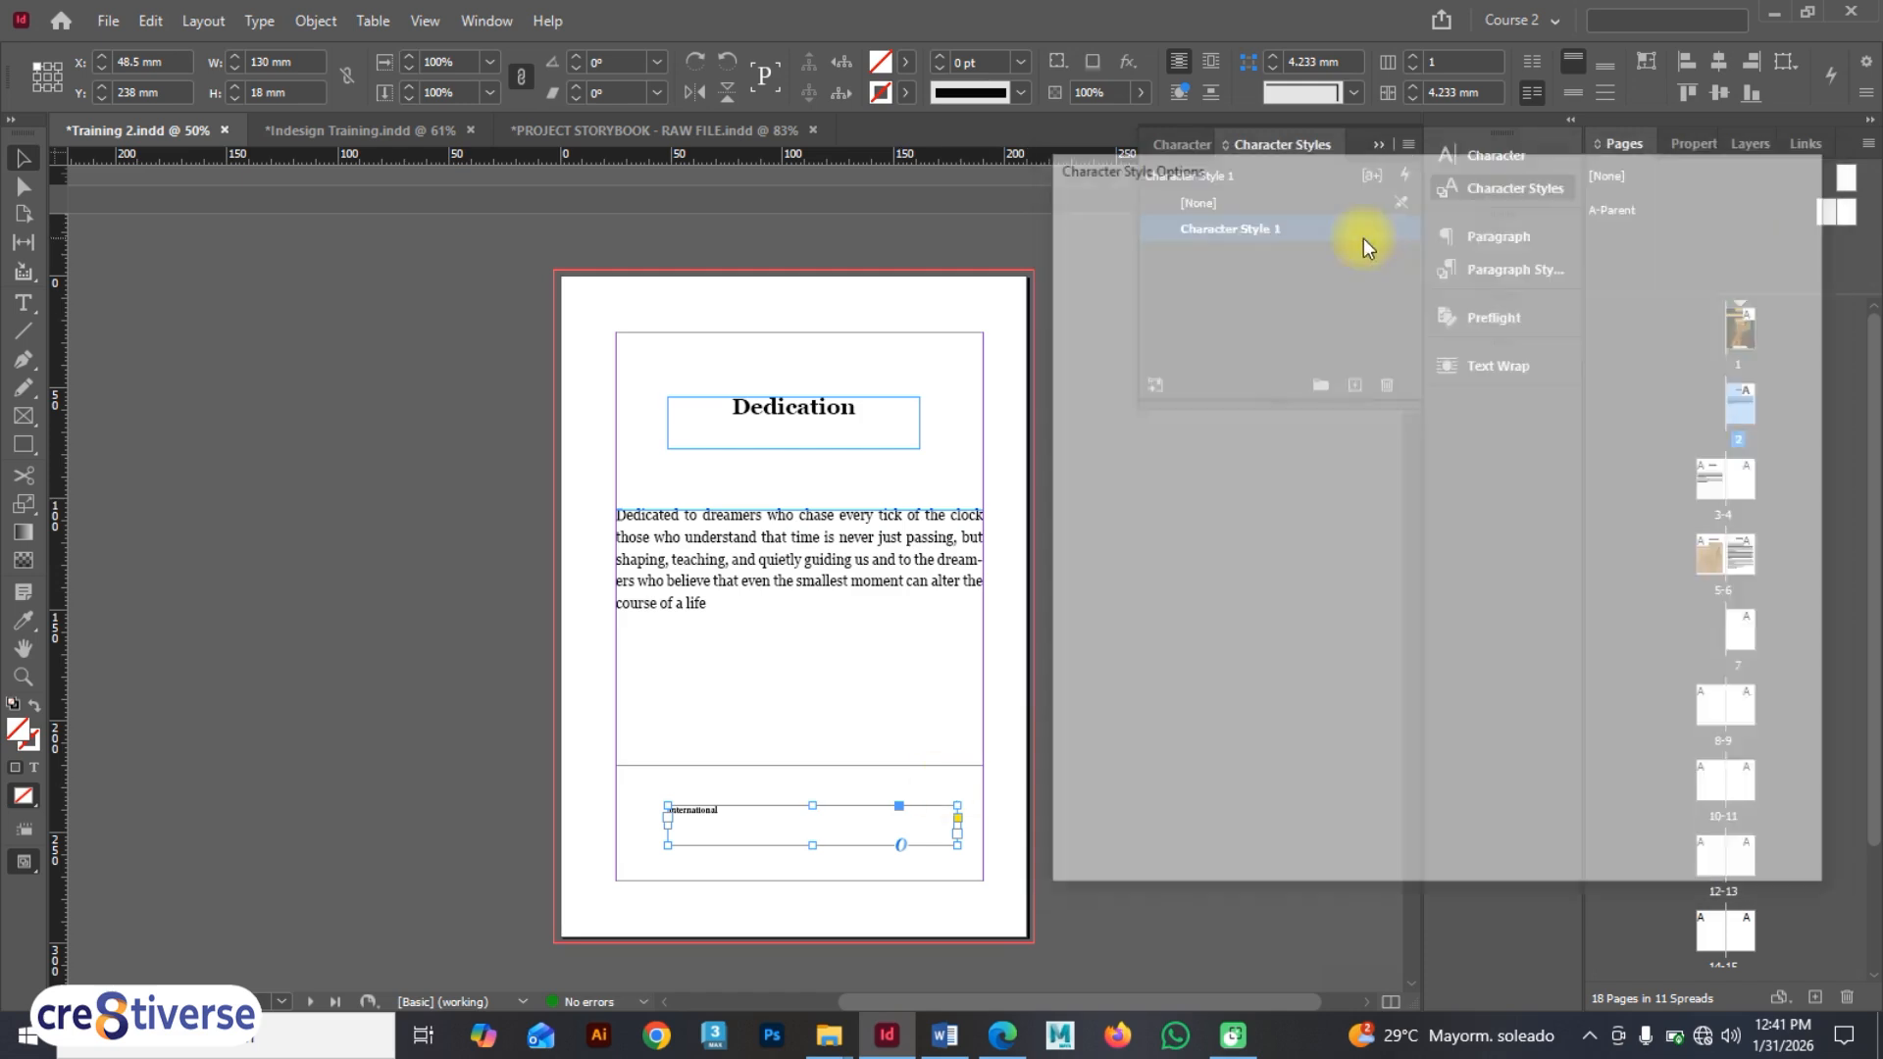
{"action": "left_click", "coordinate": [1139, 238]}
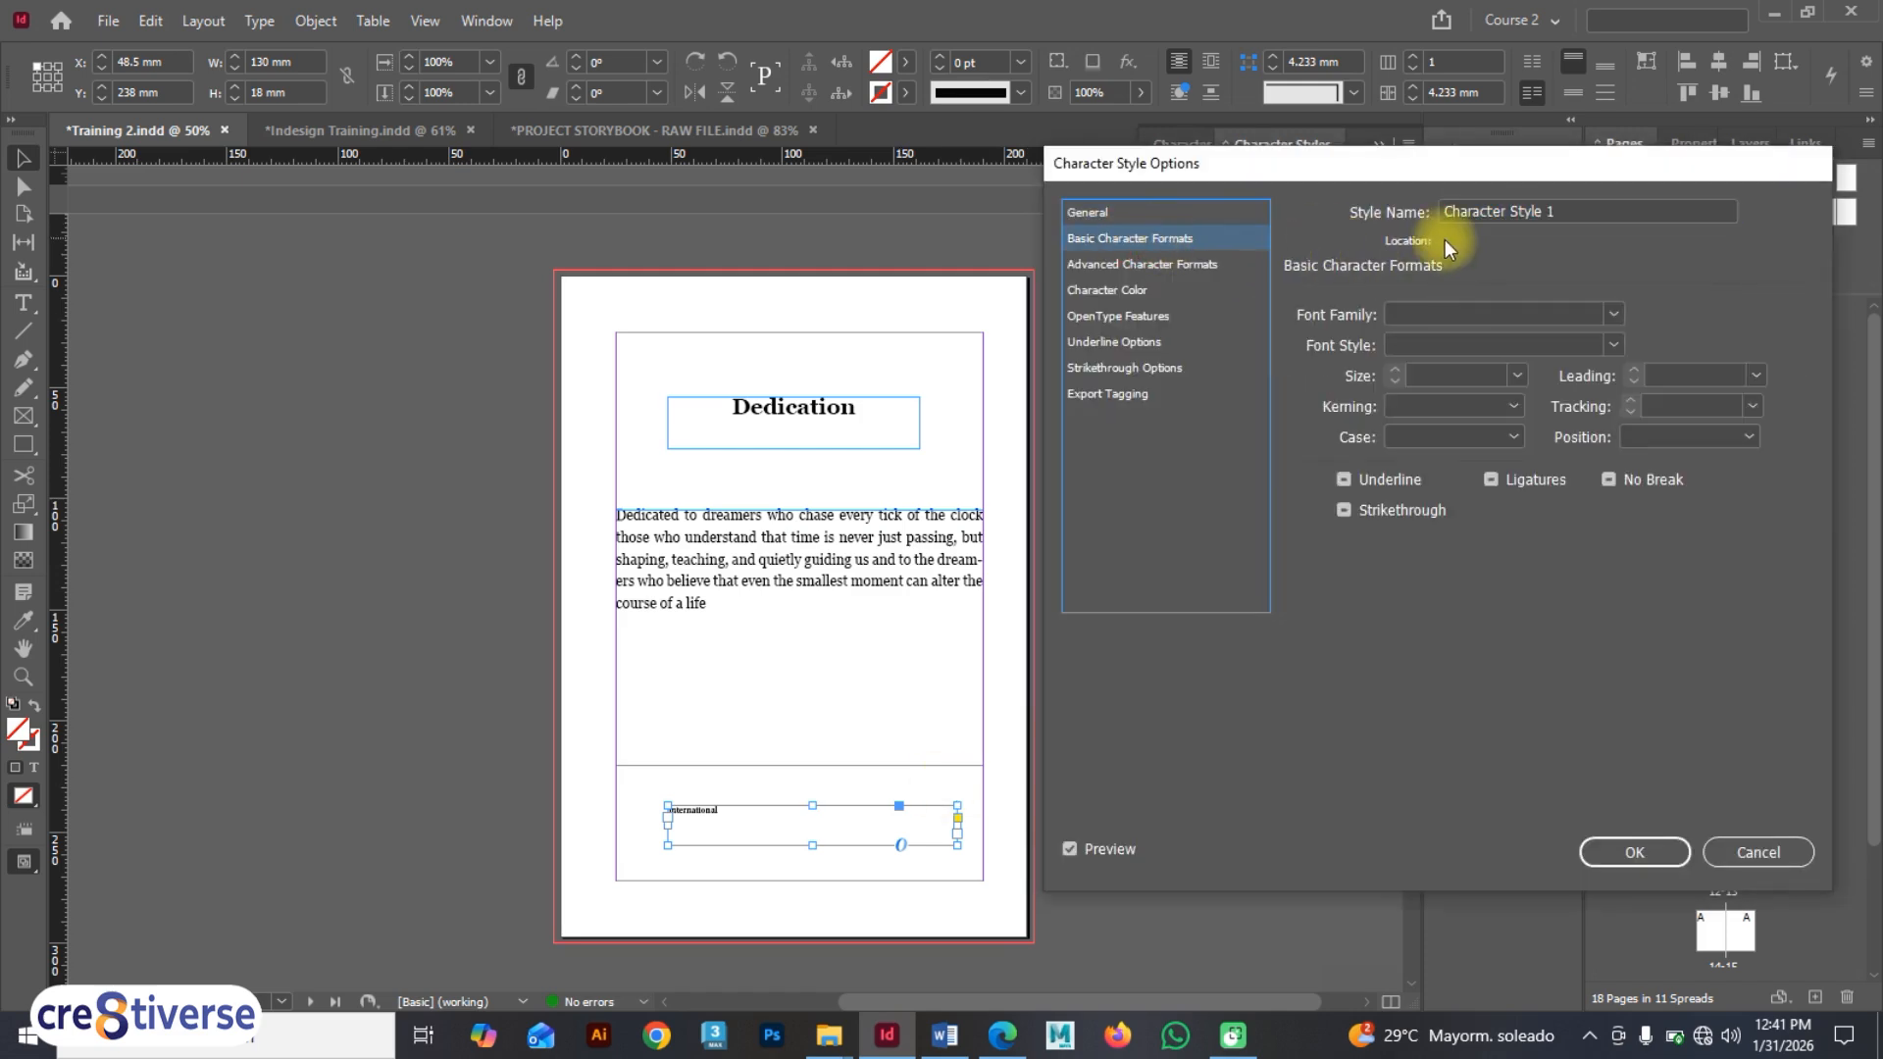
{"action": "left_click", "coordinate": [1469, 314]}
{"action": "type", "text": "Myriad Pro"}
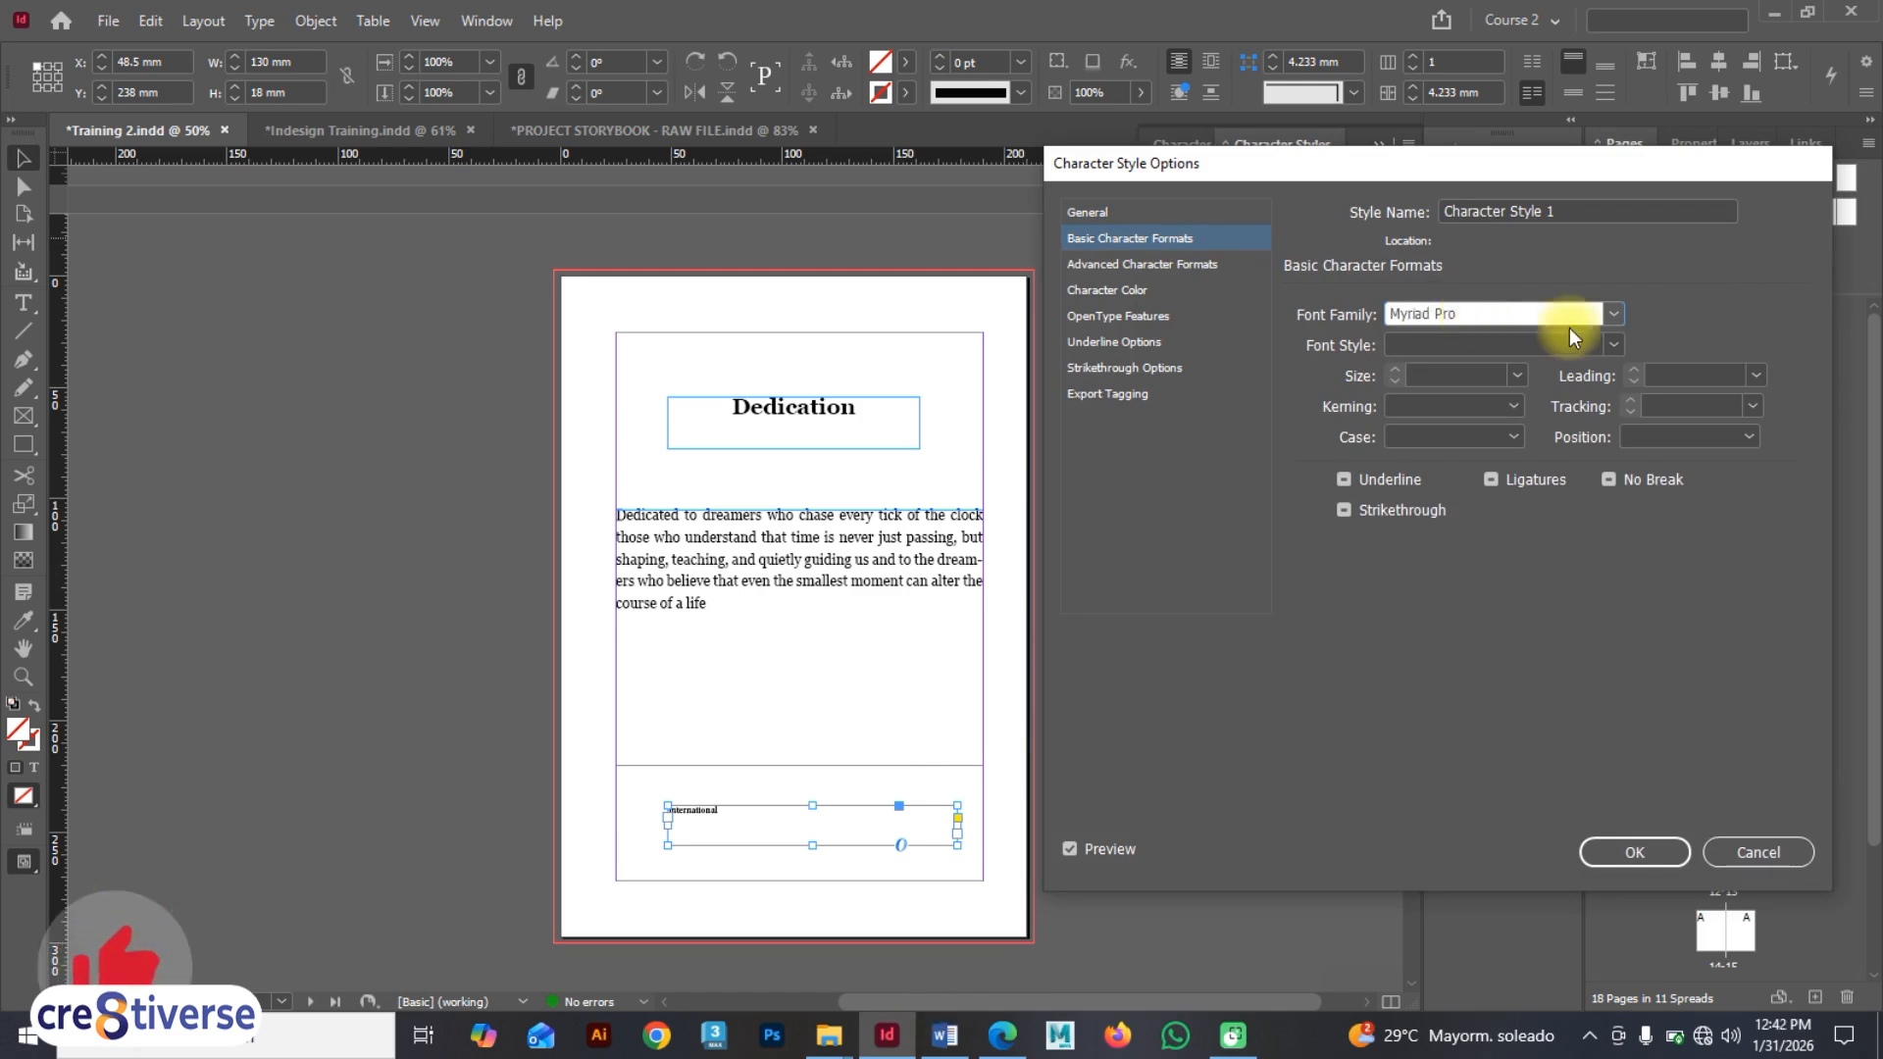
{"action": "left_click", "coordinate": [1613, 345]}
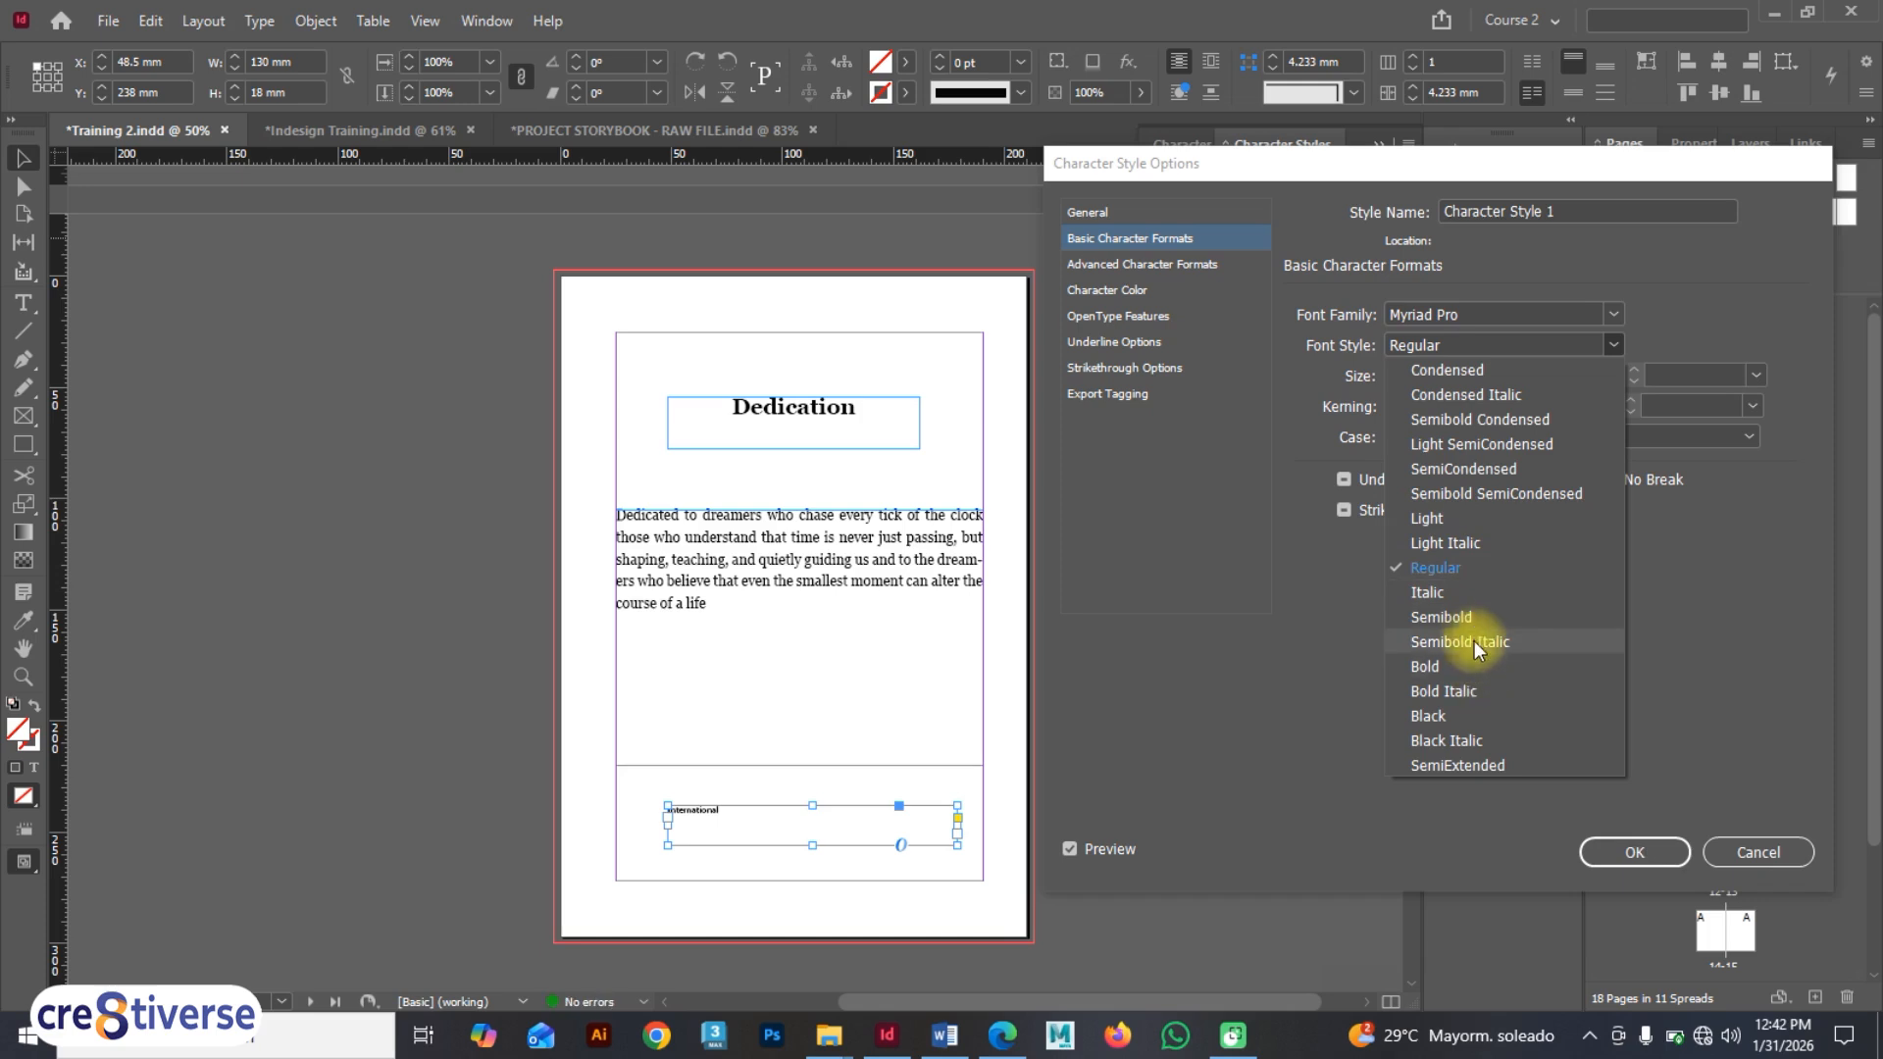
{"action": "left_click", "coordinate": [1475, 670]}
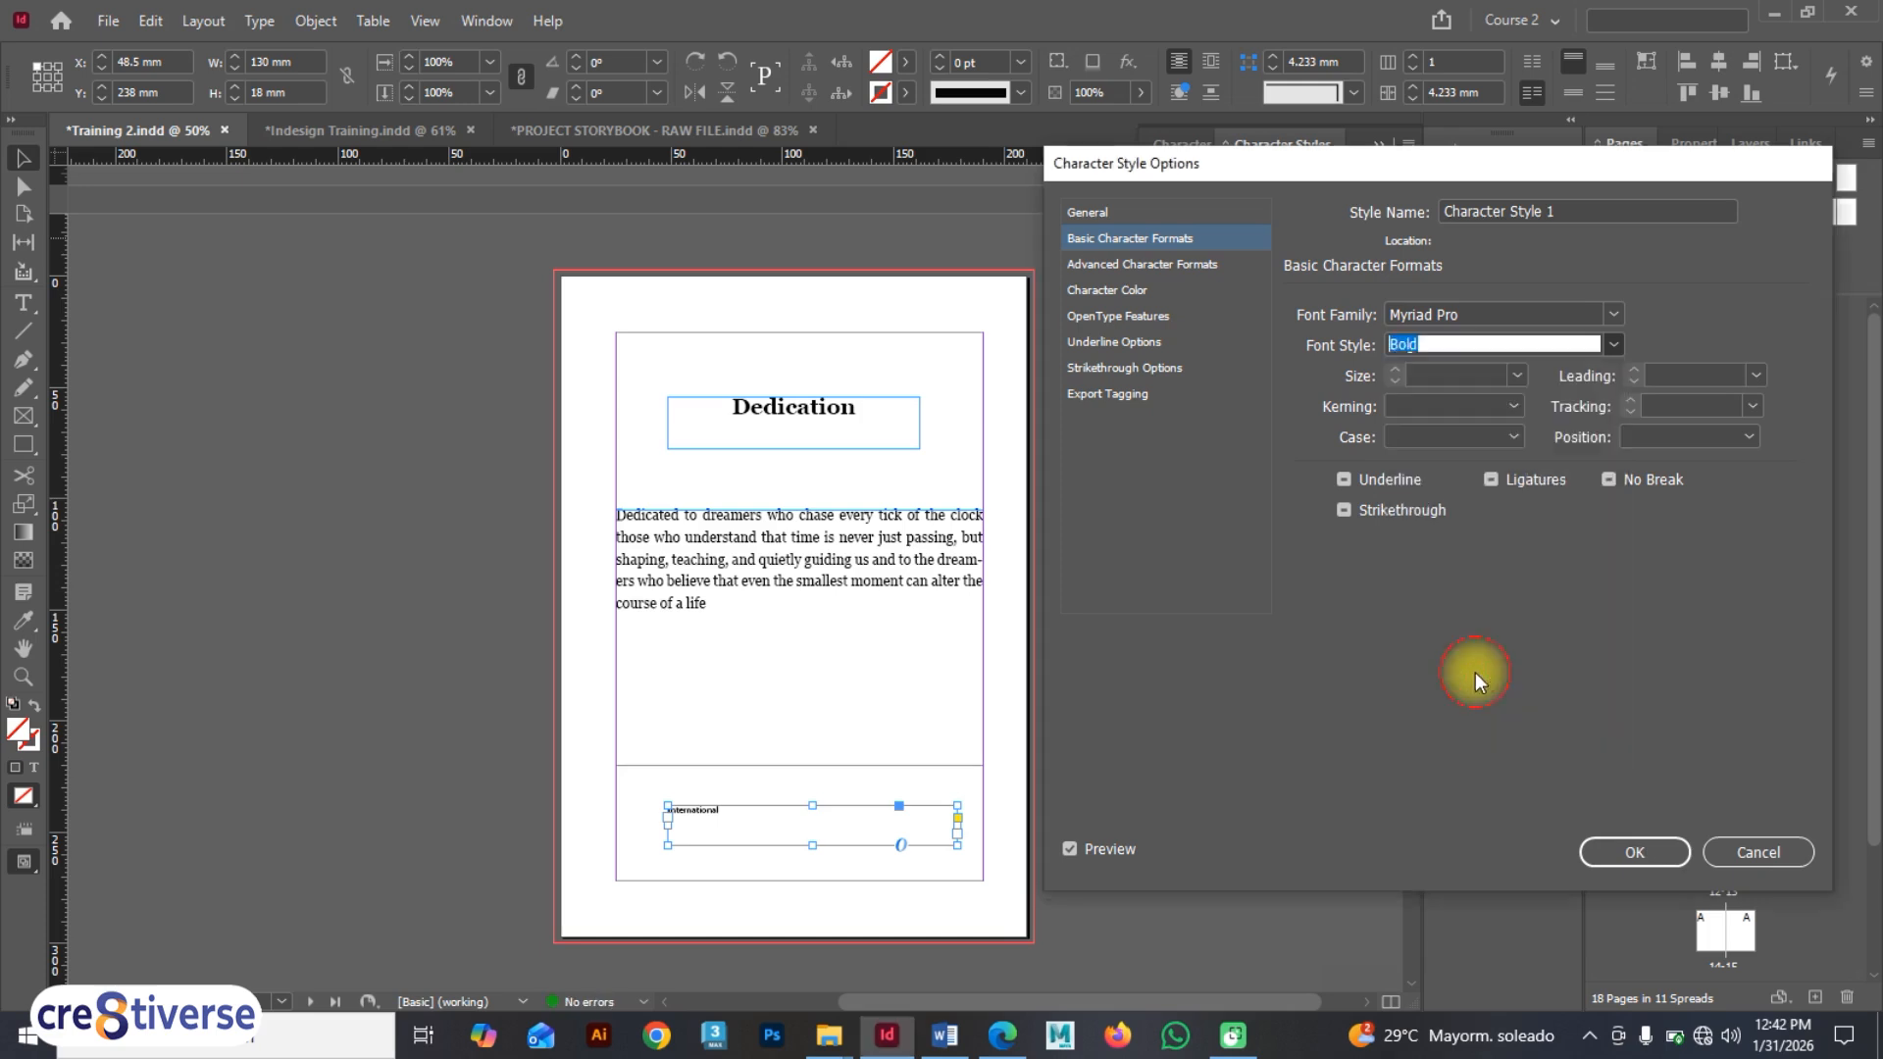
{"action": "left_click", "coordinate": [1477, 375]}
{"action": "type", "text": "30"}
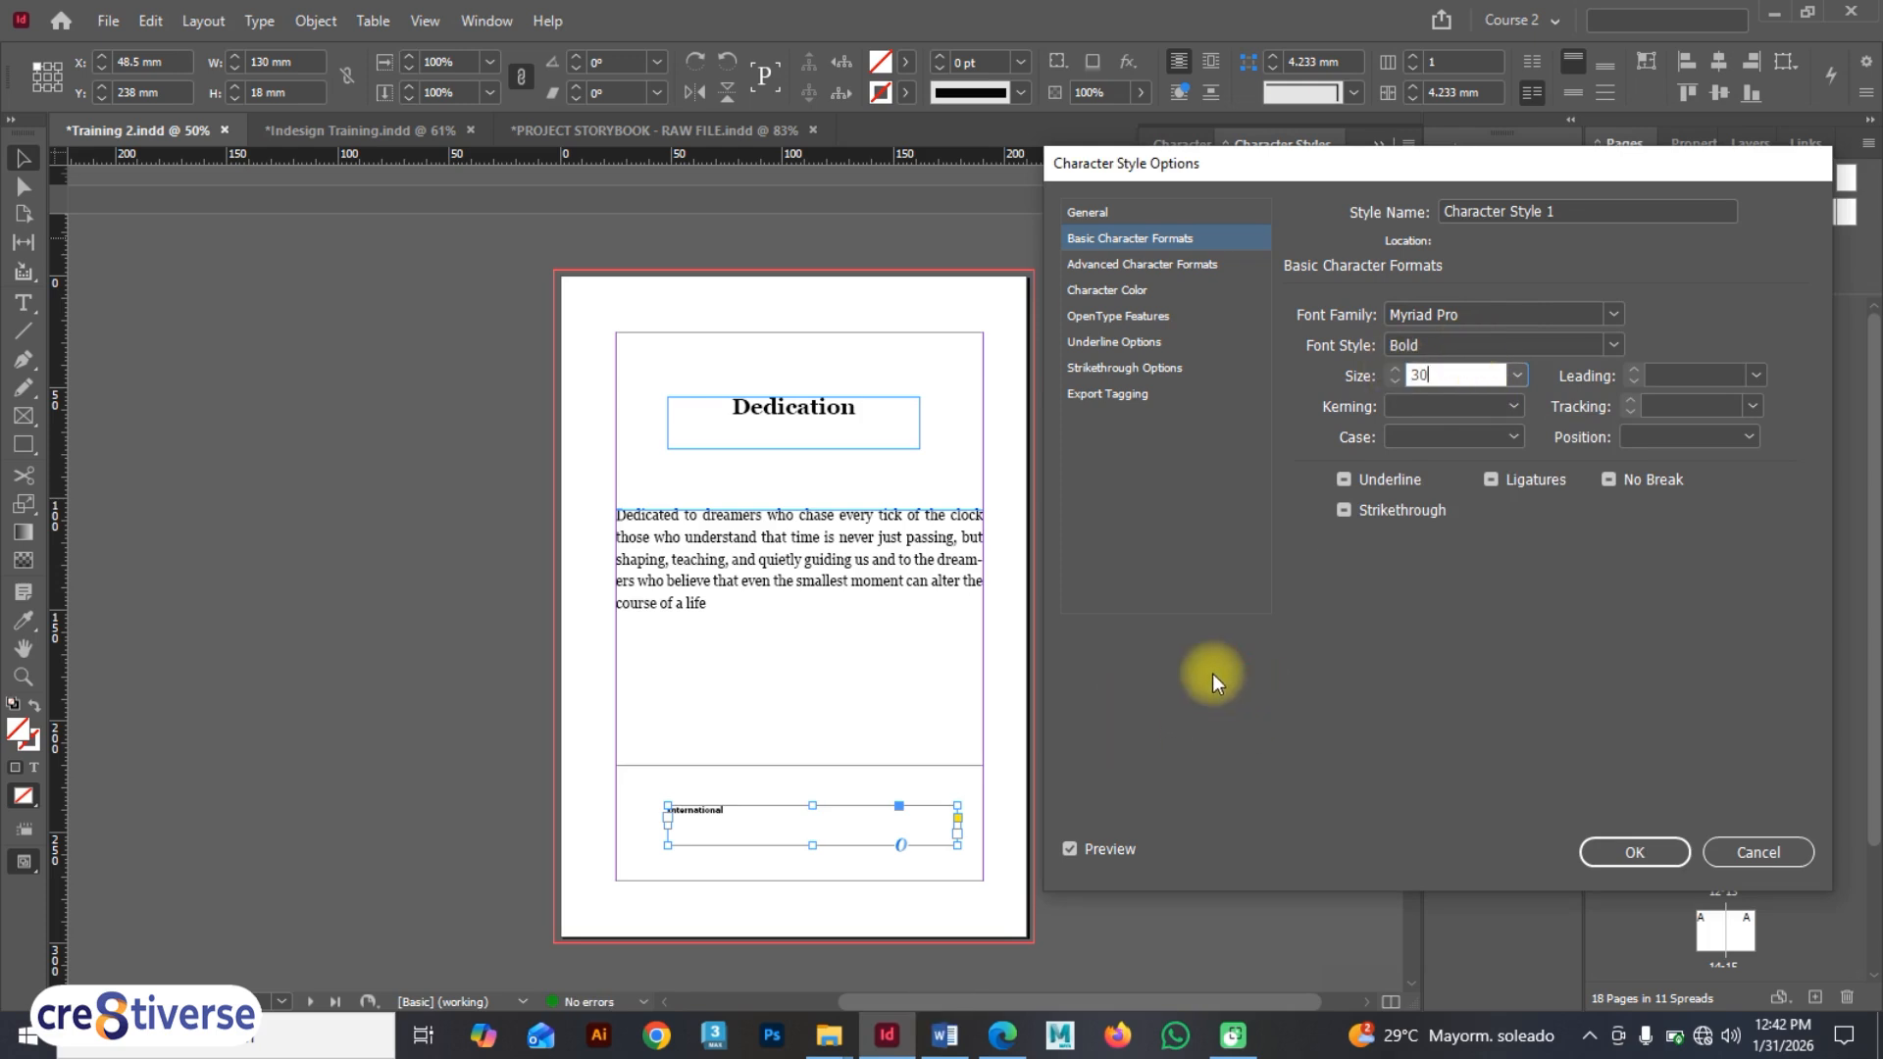
{"action": "left_click", "coordinate": [1627, 850]}
- Try Character Style 1 on the Dedication body text frame and restore its character style to [None]
{"action": "left_click", "coordinate": [763, 816]}
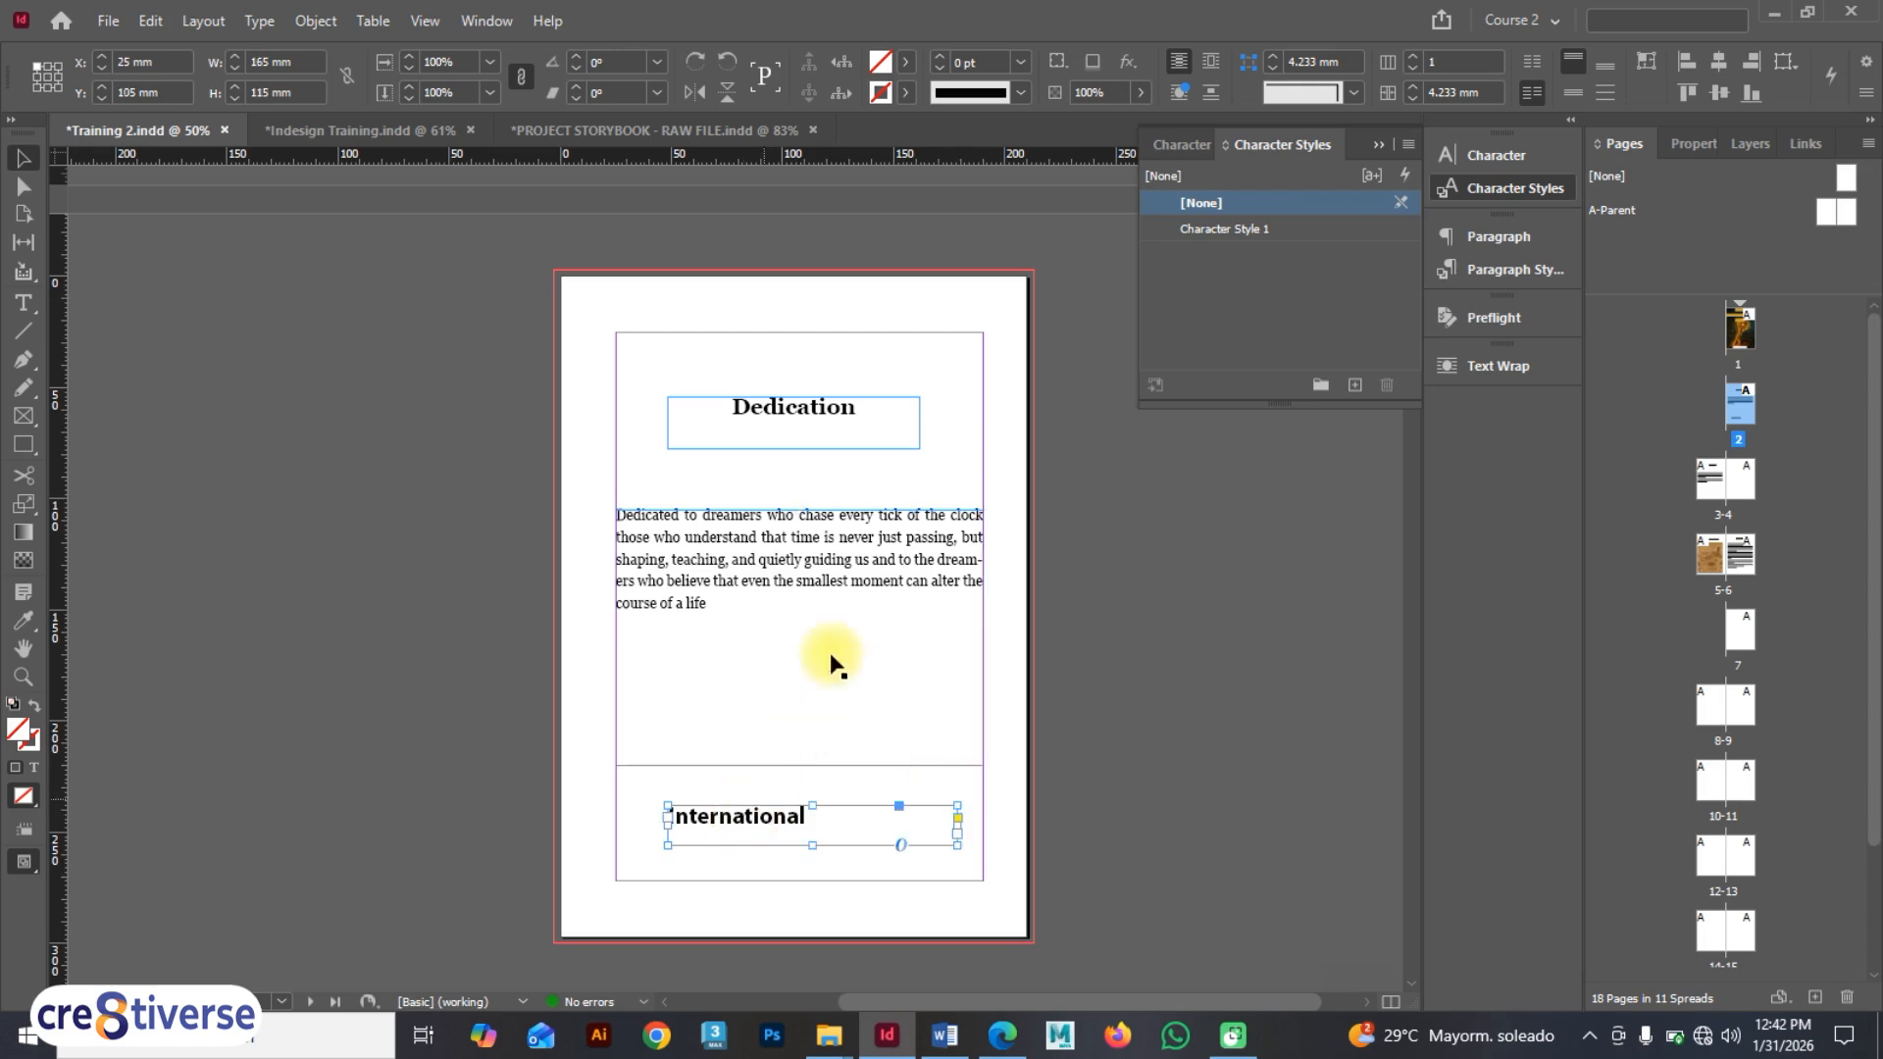
{"action": "left_click", "coordinate": [840, 549]}
{"action": "left_click", "coordinate": [1244, 228]}
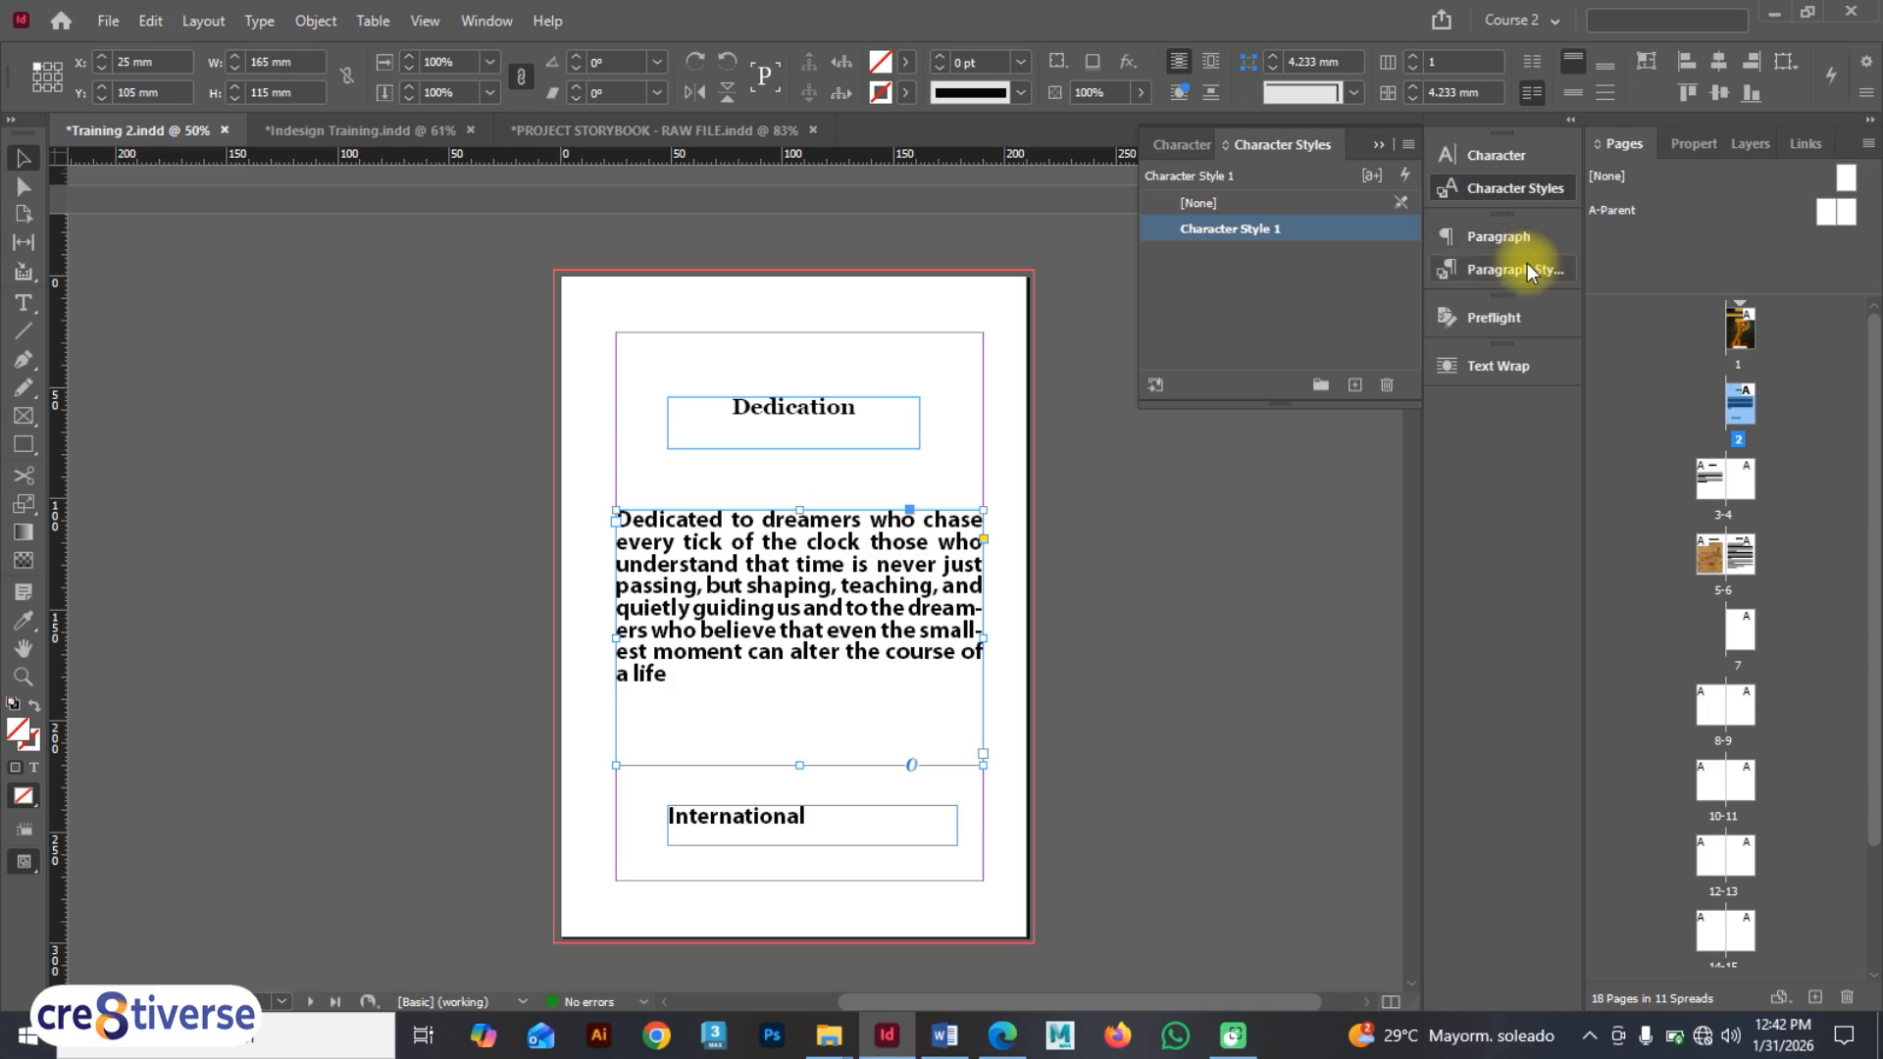
{"action": "left_click", "coordinate": [1231, 206]}
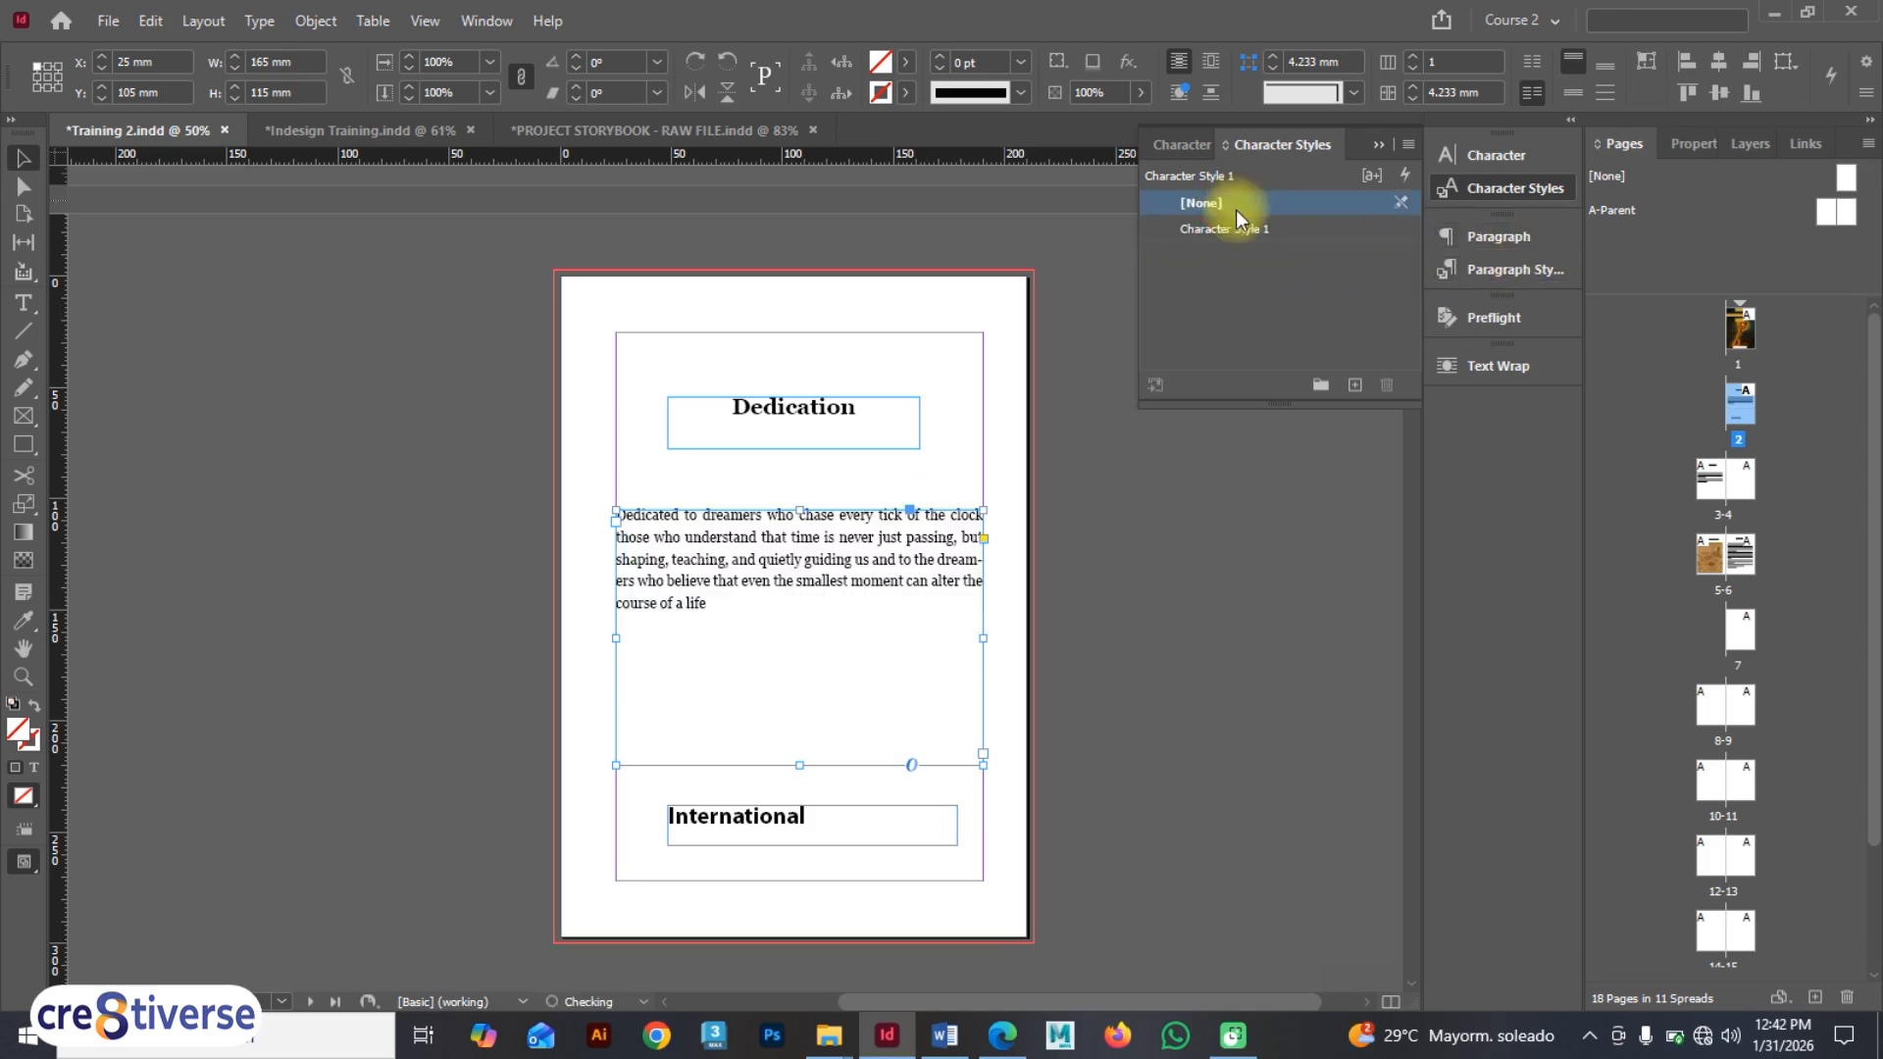
- Review the alignment and indent settings of the Prel. Body 1 paragraph style and leave its options without changes
{"action": "left_click", "coordinate": [1507, 269]}
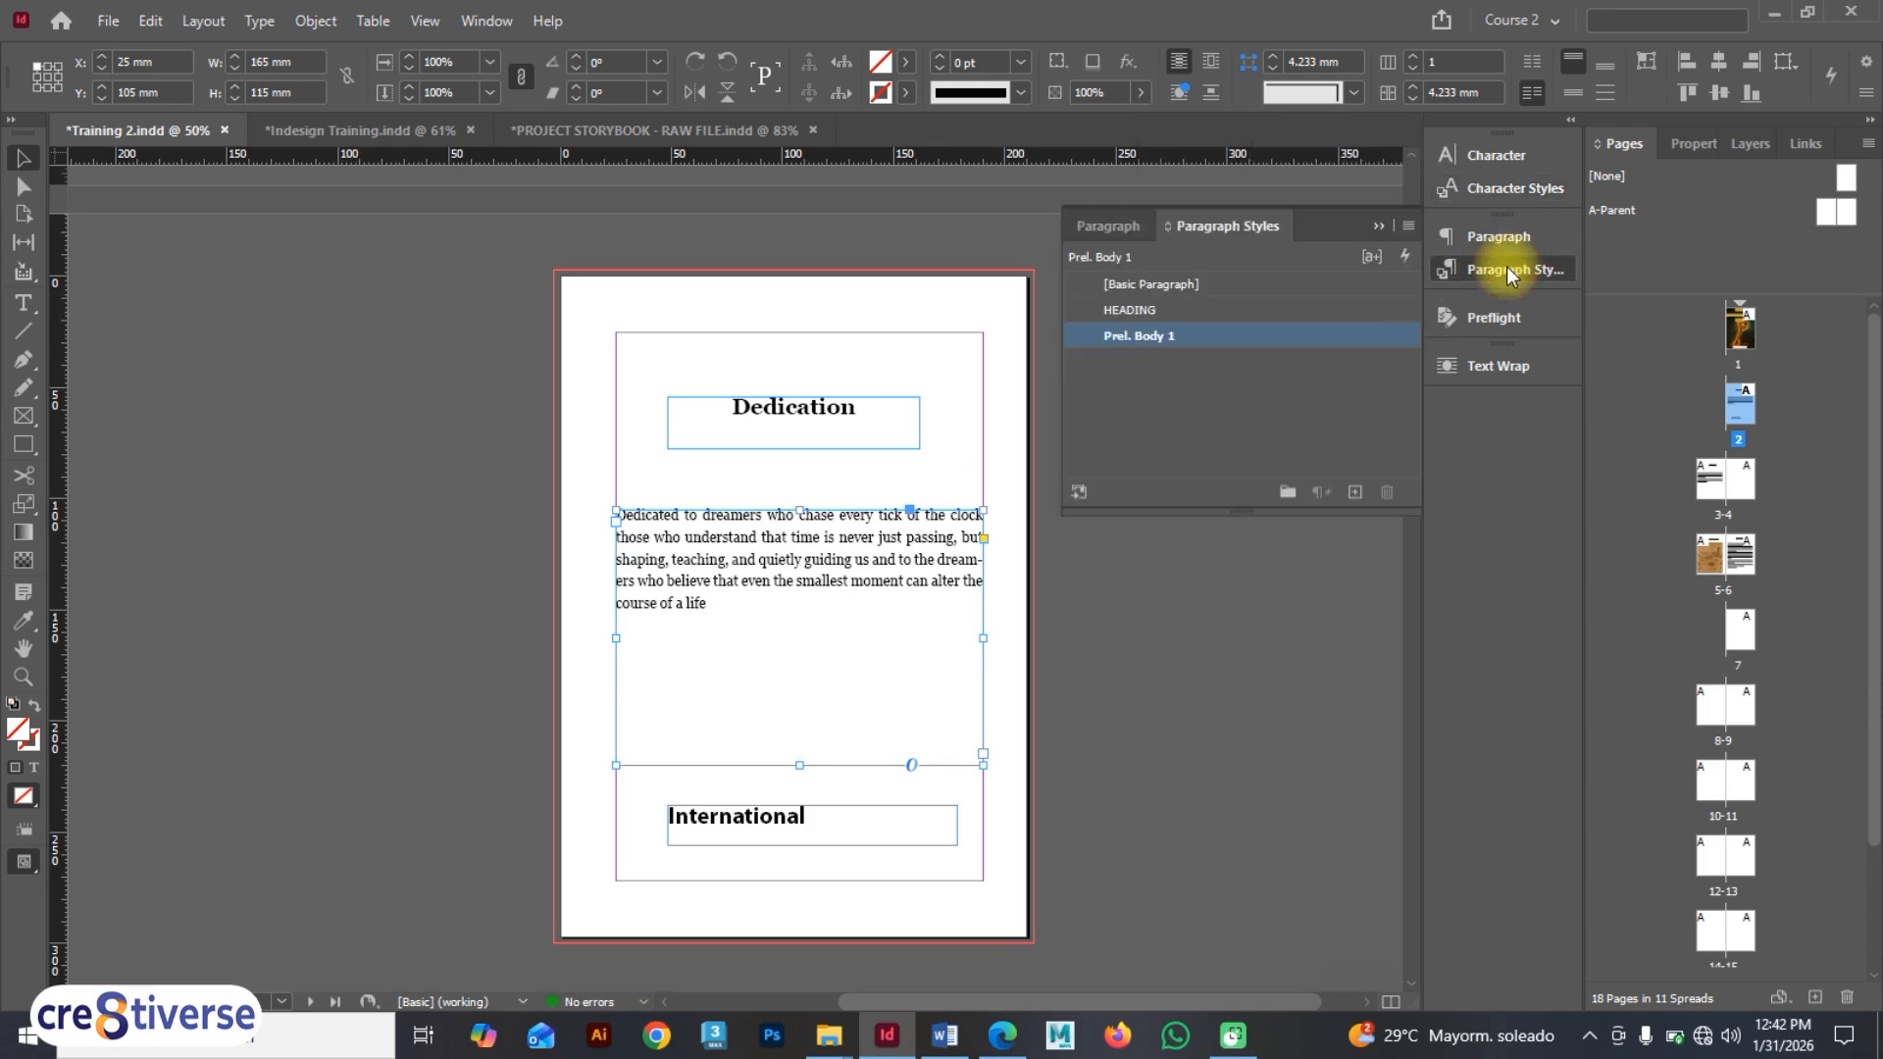
{"action": "double_click", "coordinate": [1312, 337]}
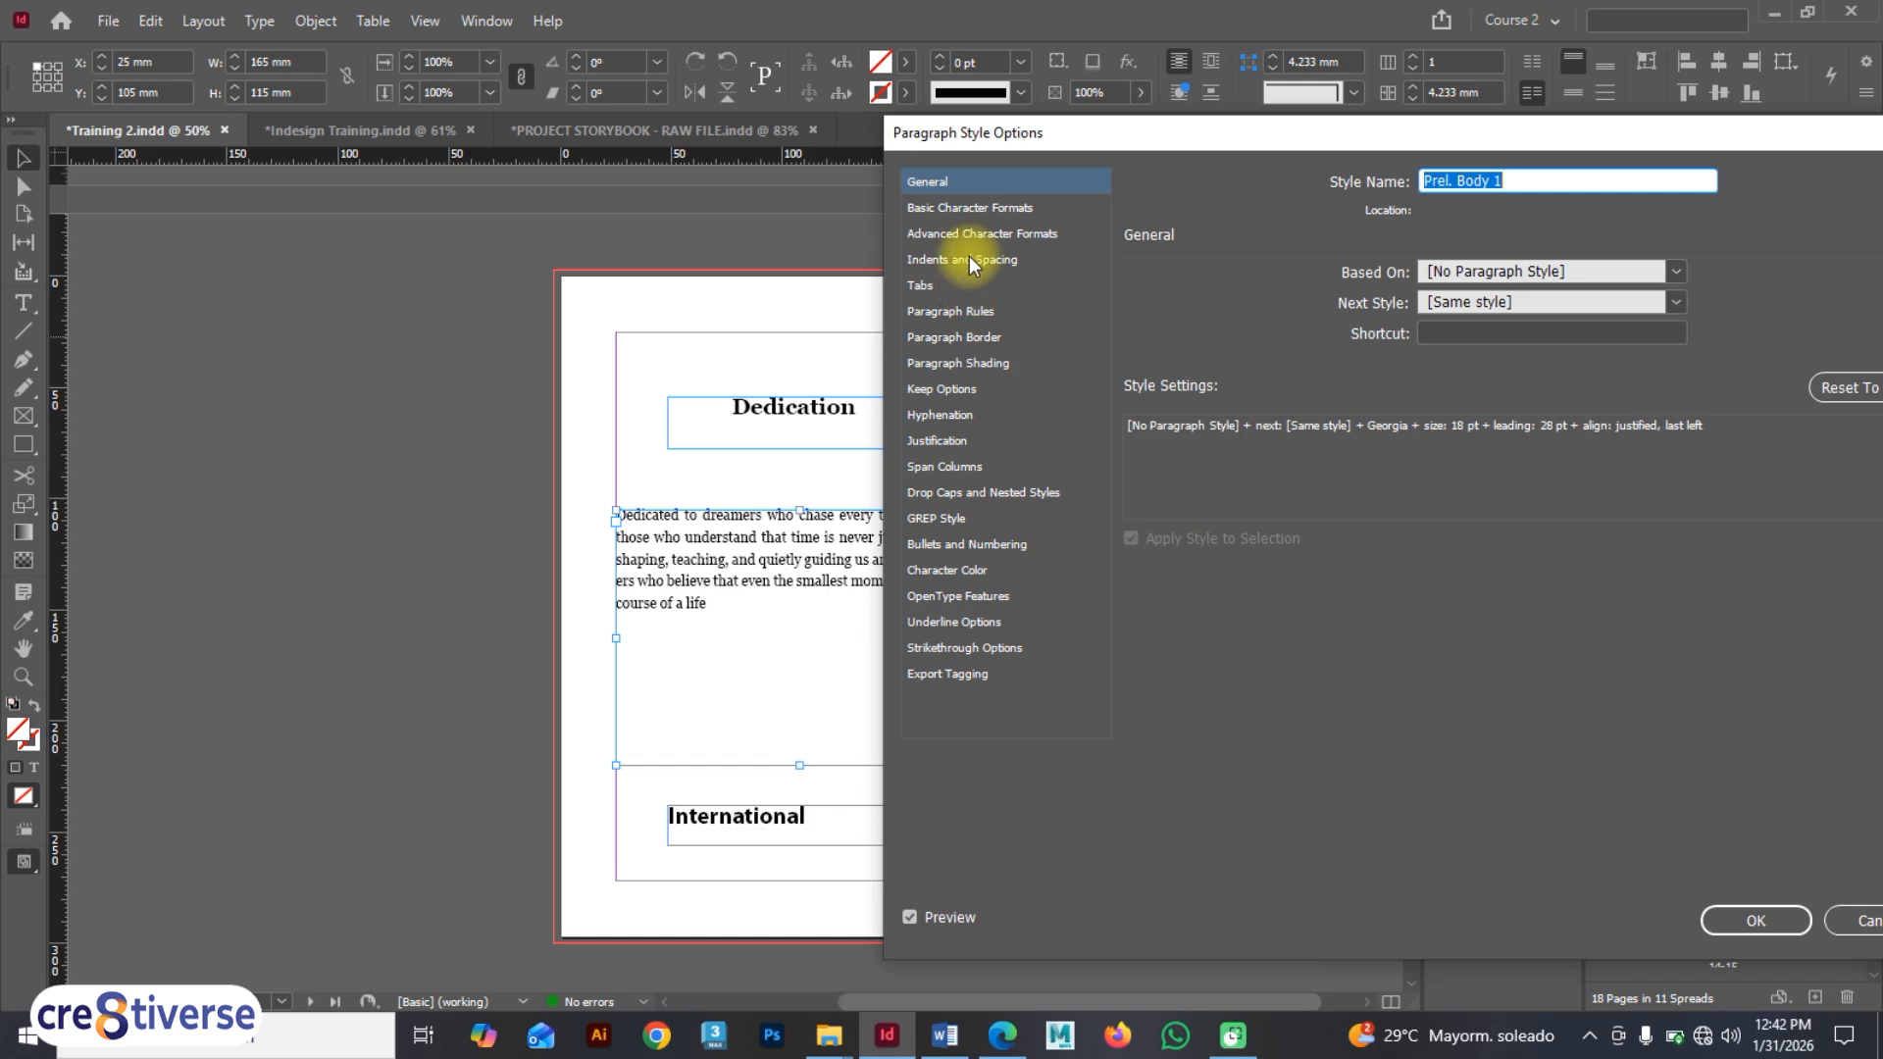
{"action": "left_click", "coordinate": [969, 261]}
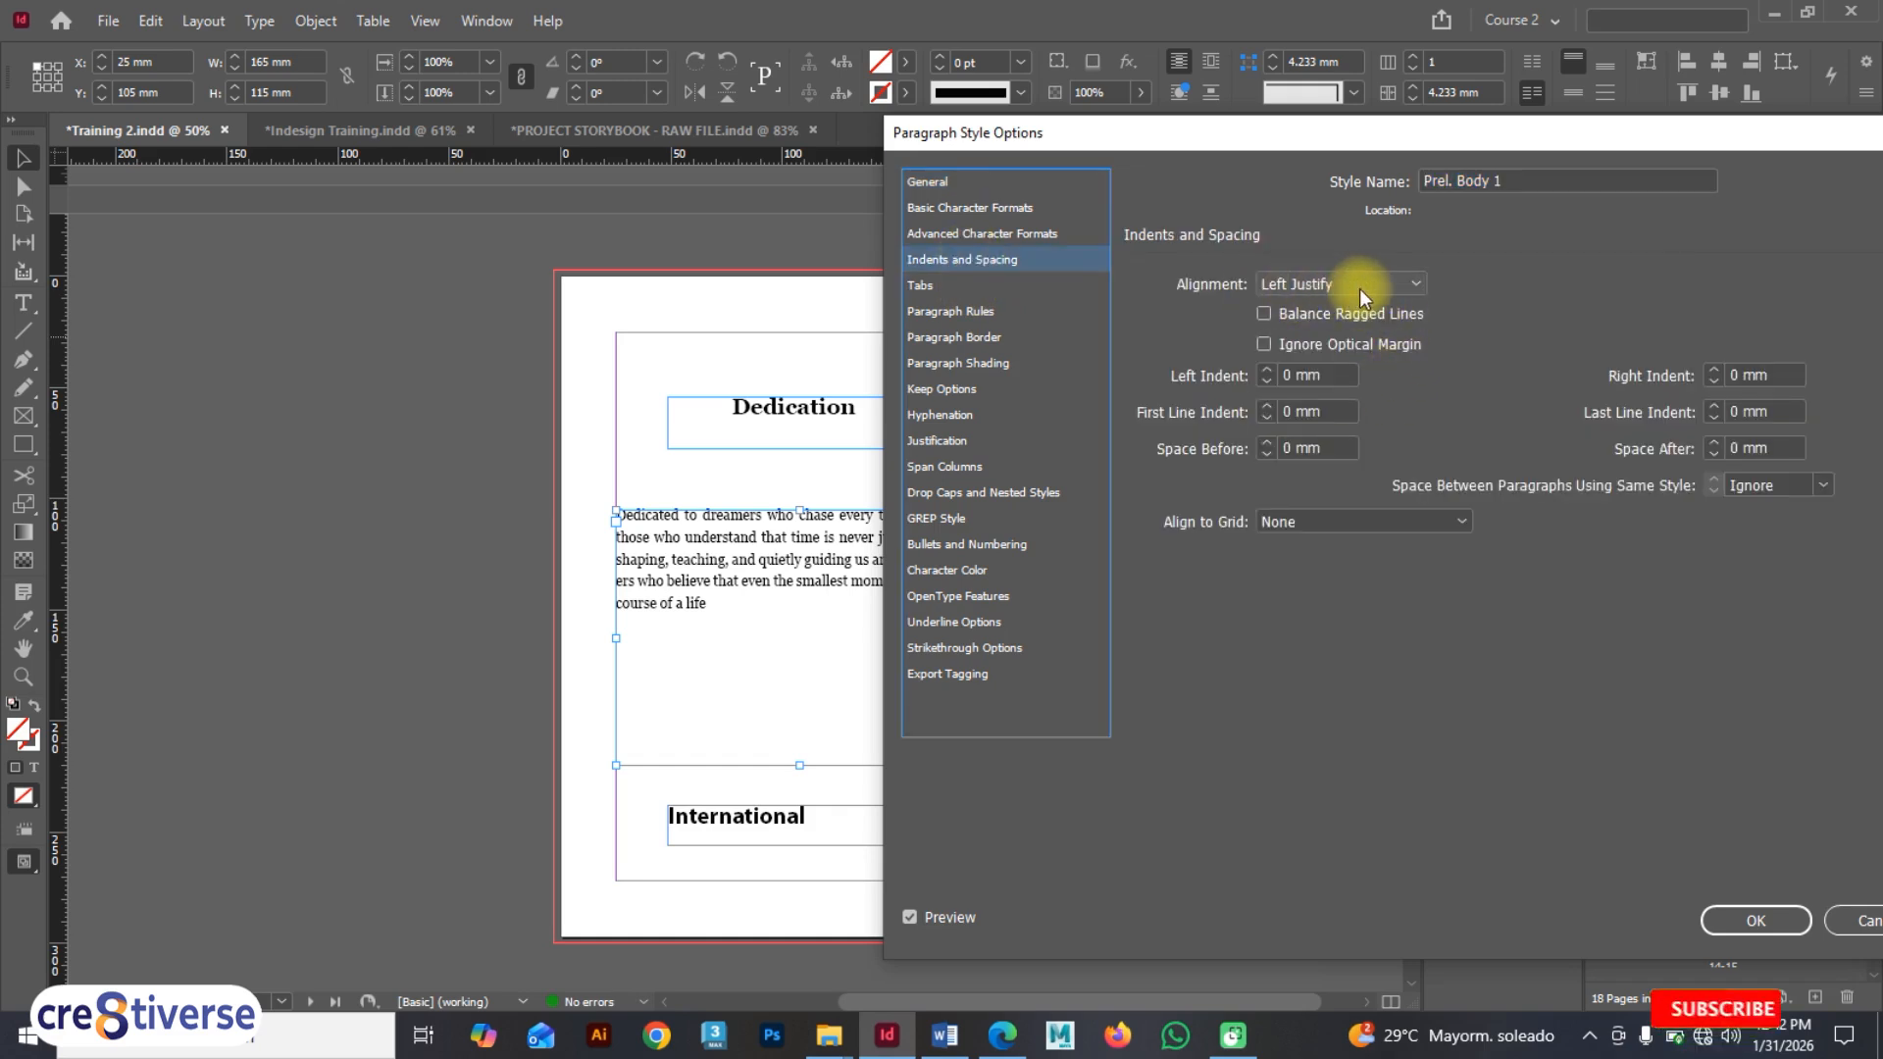
{"action": "left_click", "coordinate": [1856, 914]}
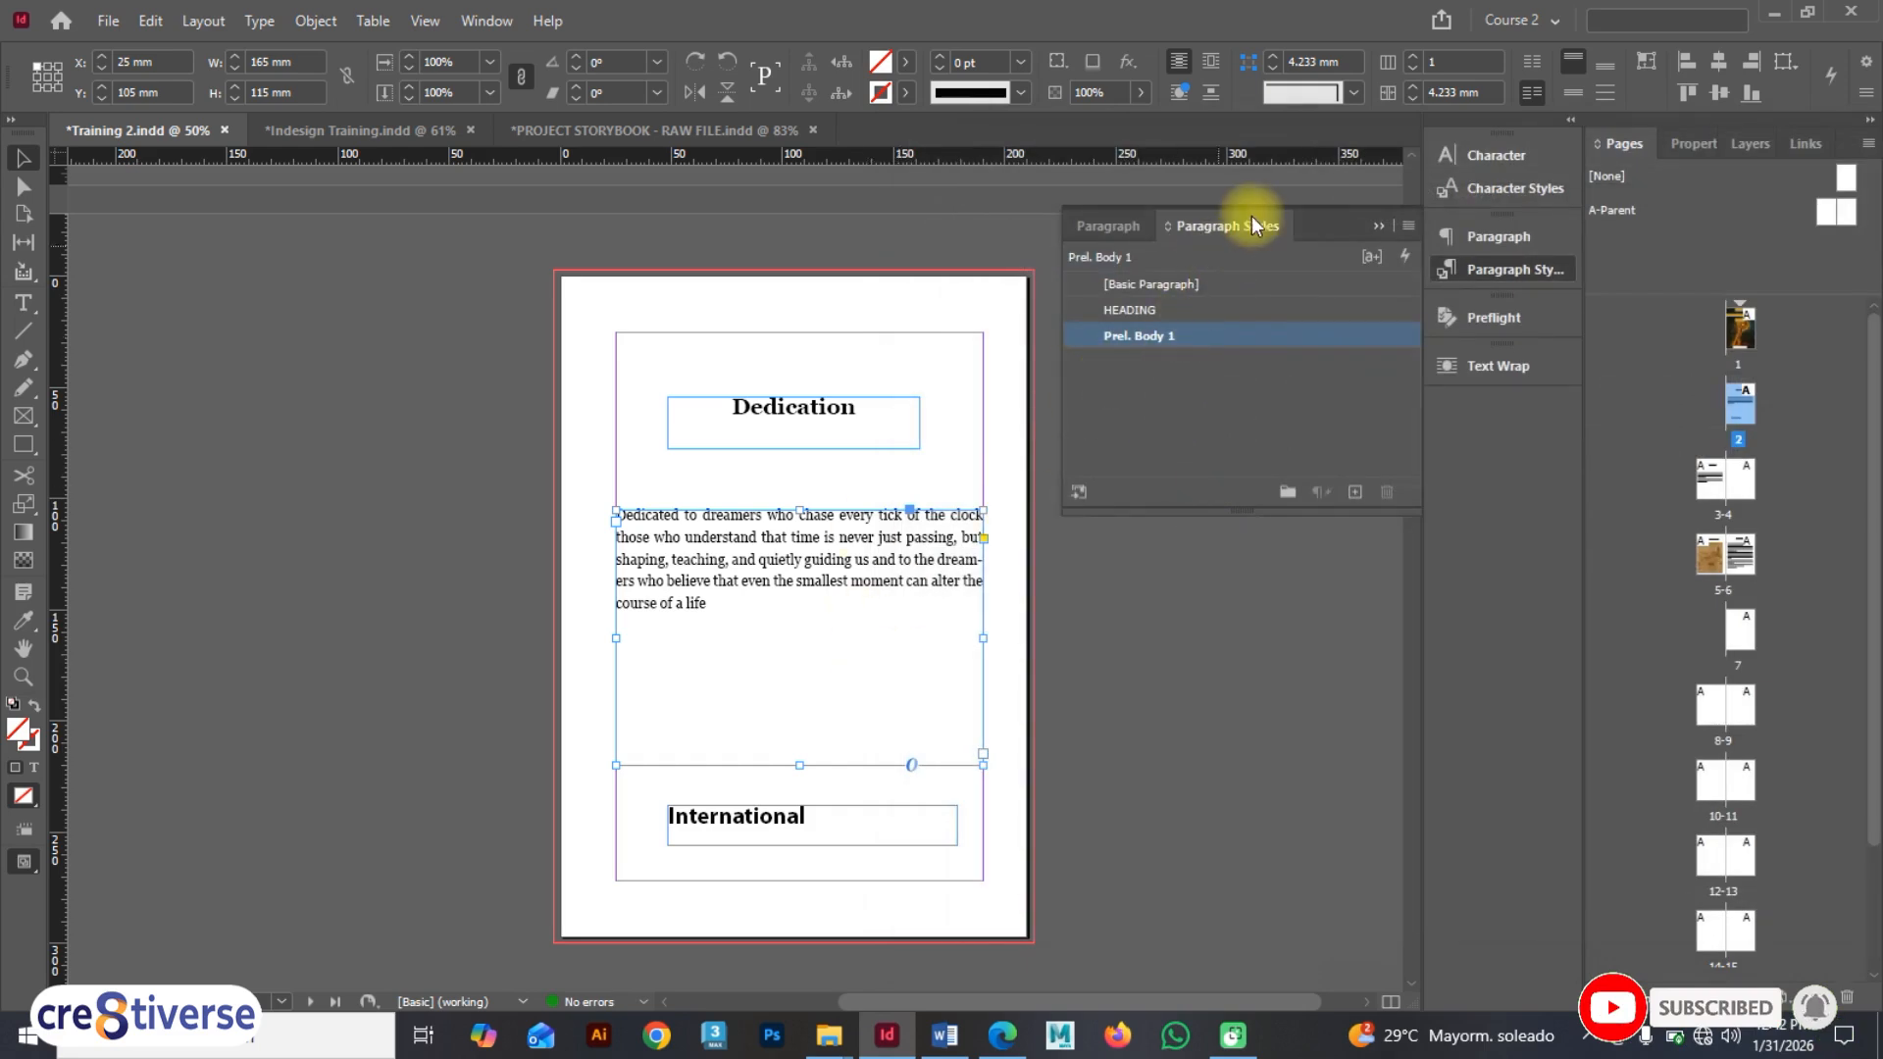
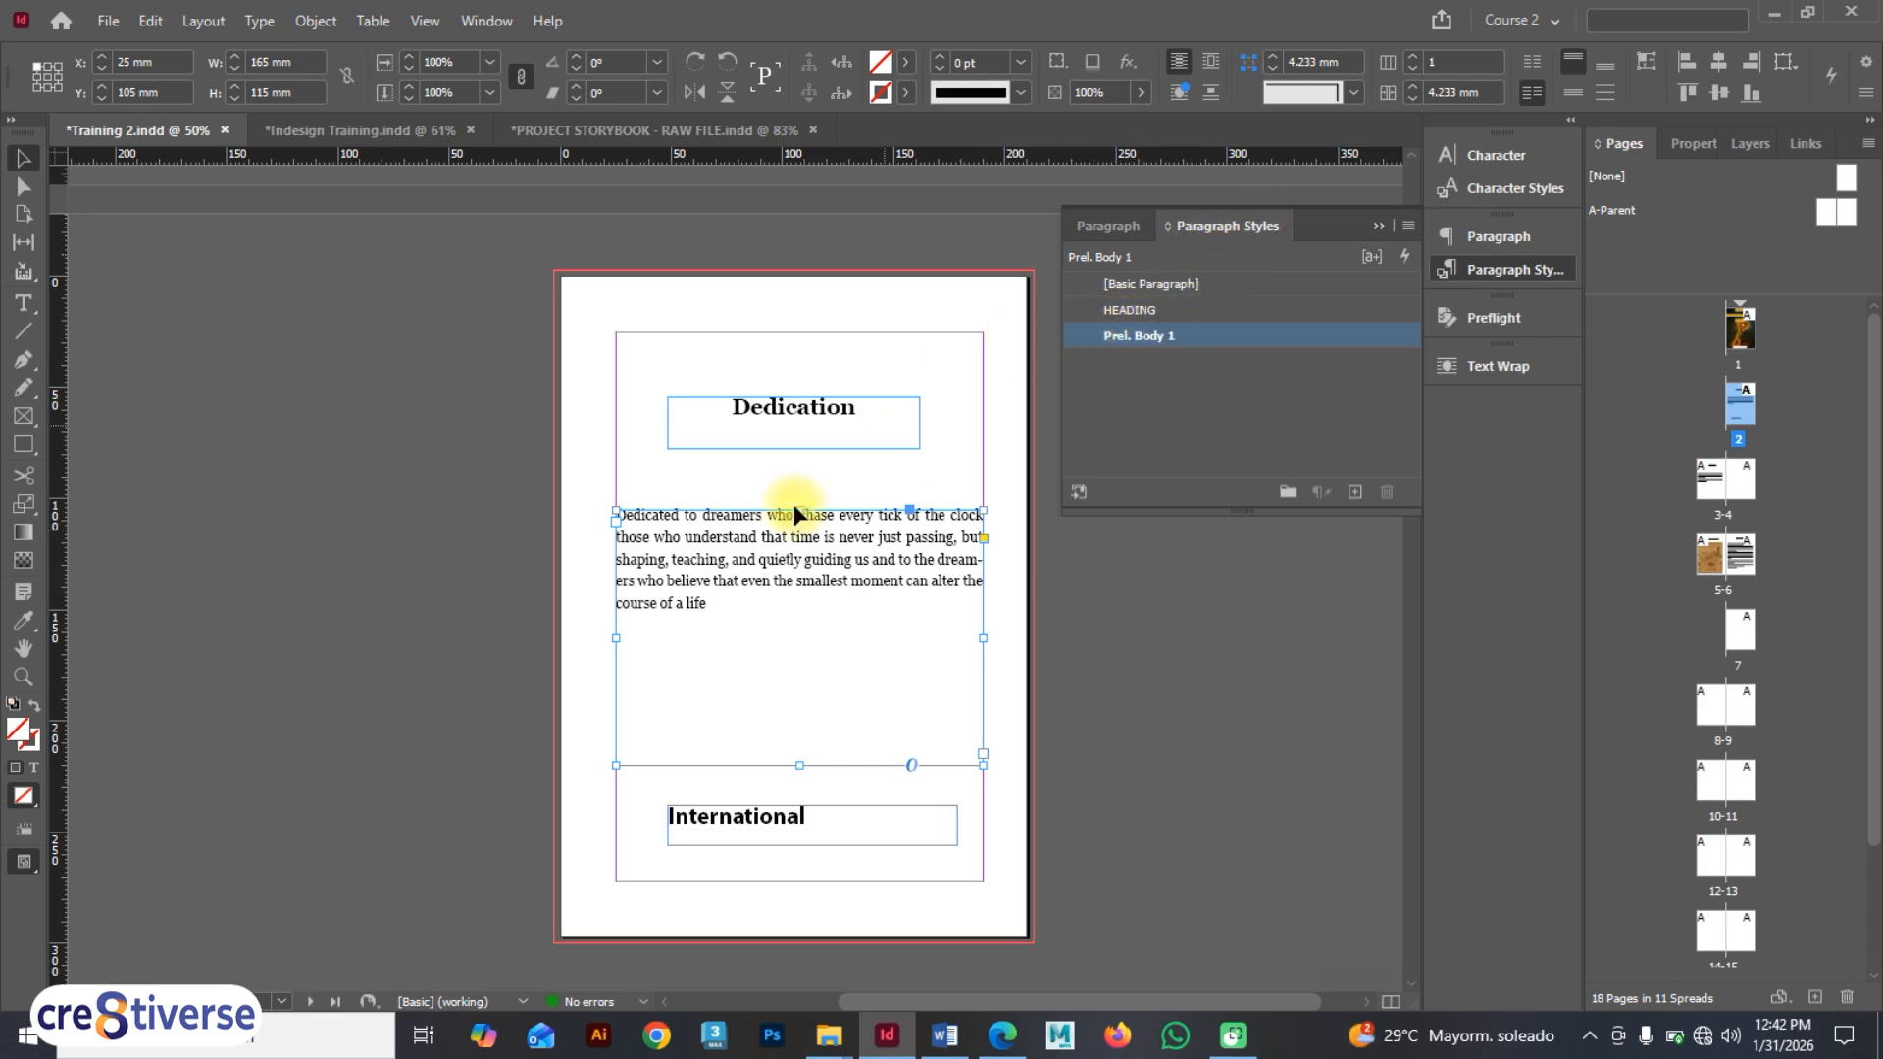
- Inspect the indents, spacing and hyphenation settings of the Prel. Body 1 paragraph style and cancel its options
{"action": "double_click", "coordinate": [1302, 339]}
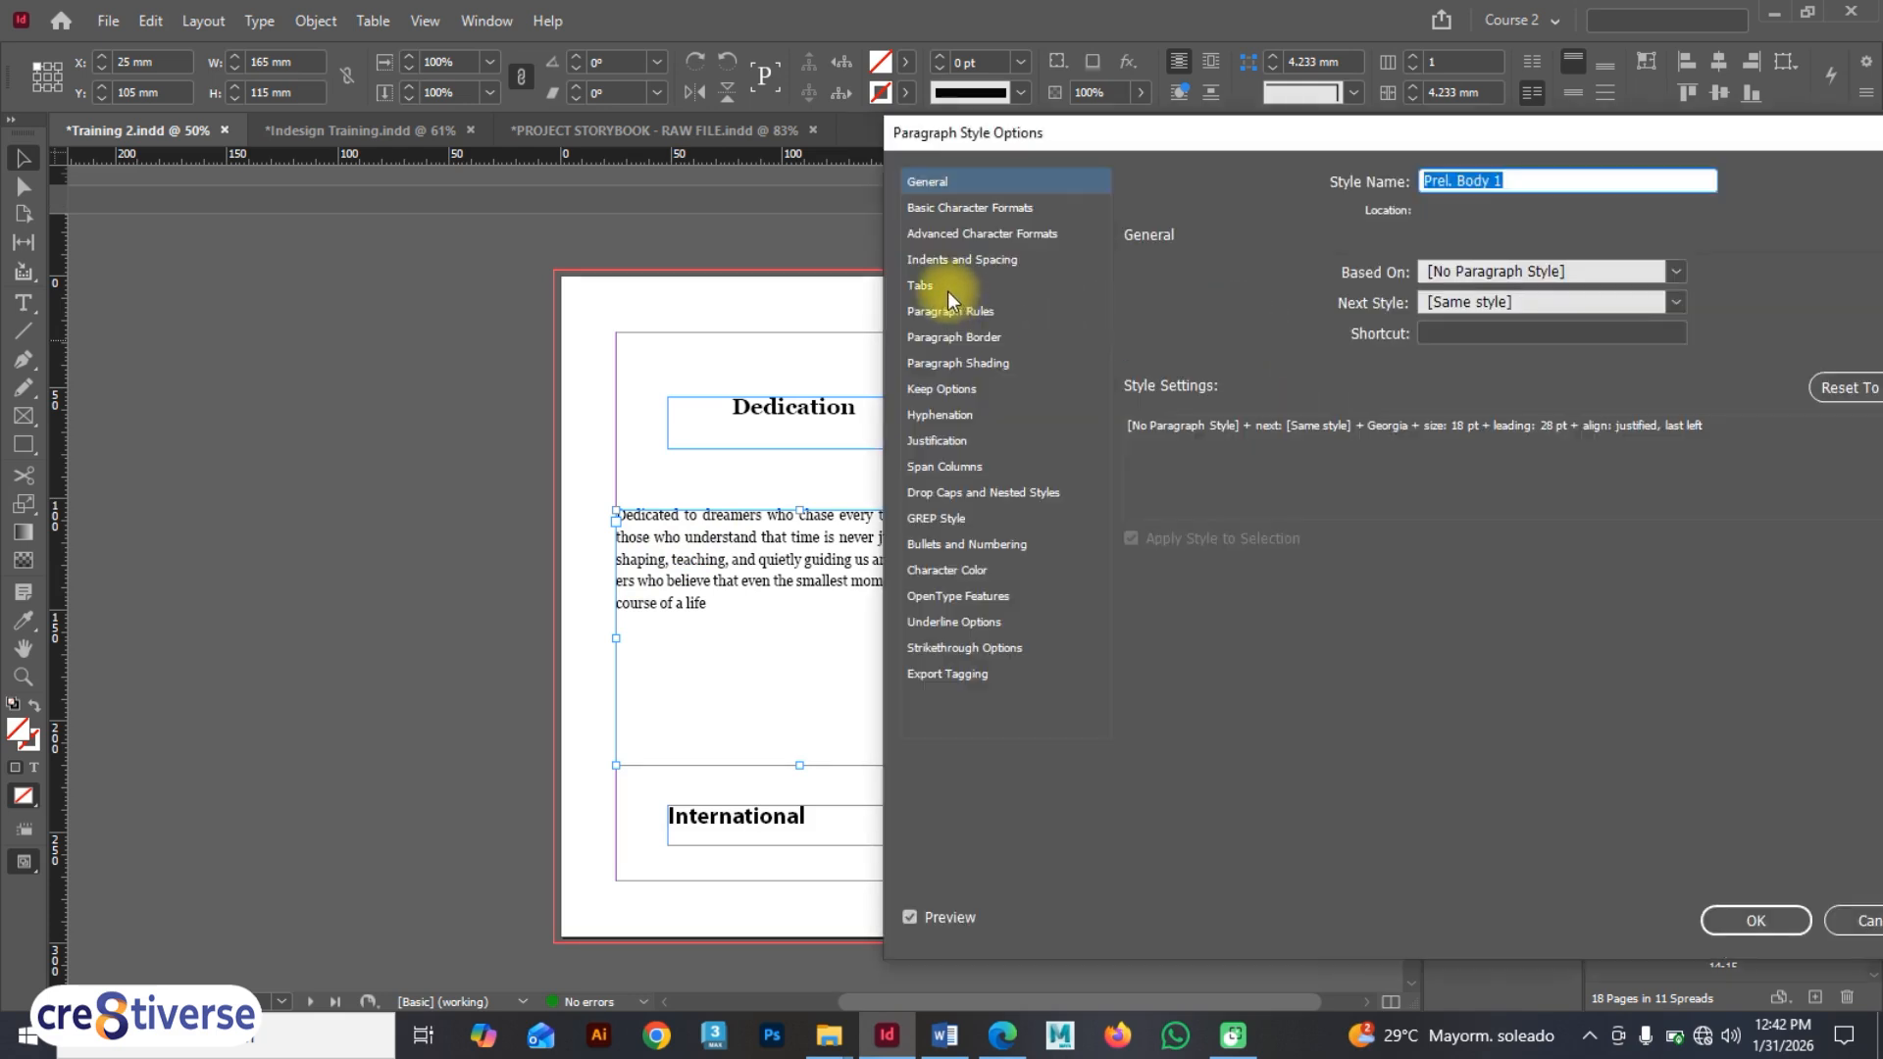
{"action": "left_click", "coordinate": [965, 265]}
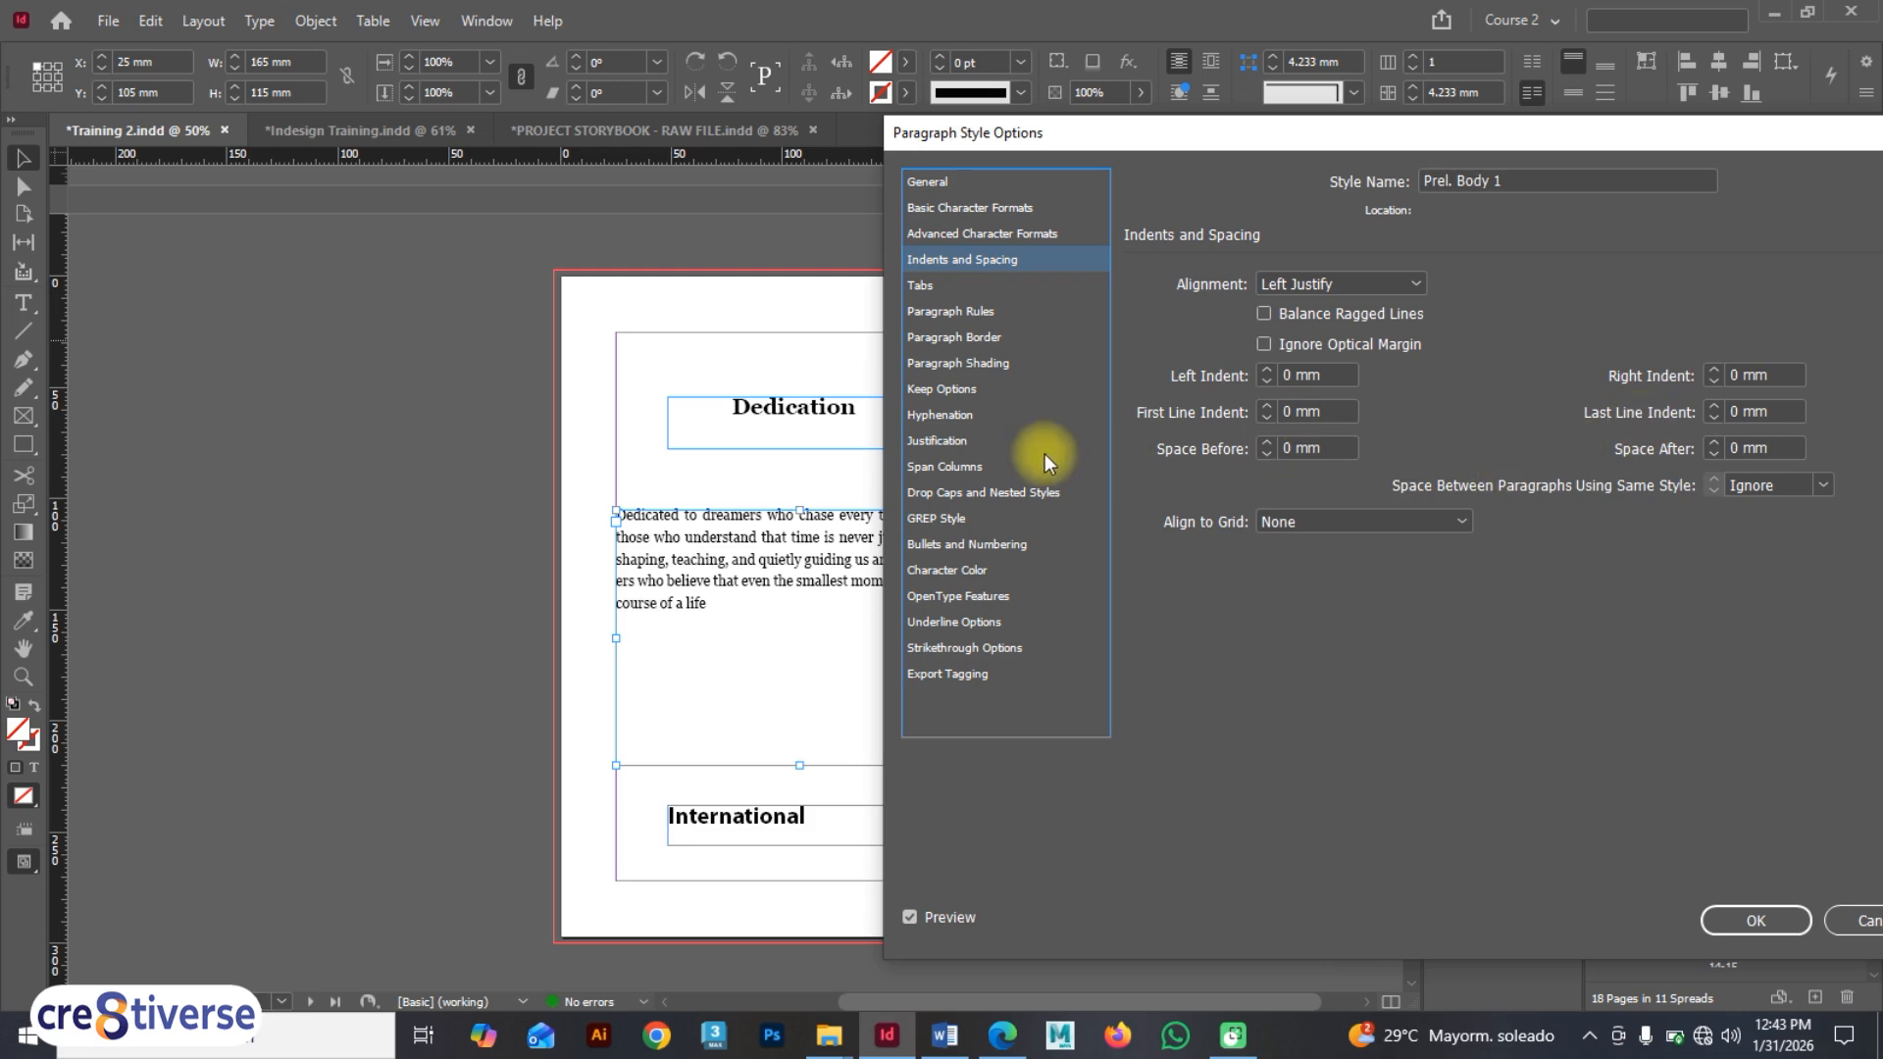
{"action": "left_click", "coordinate": [966, 415]}
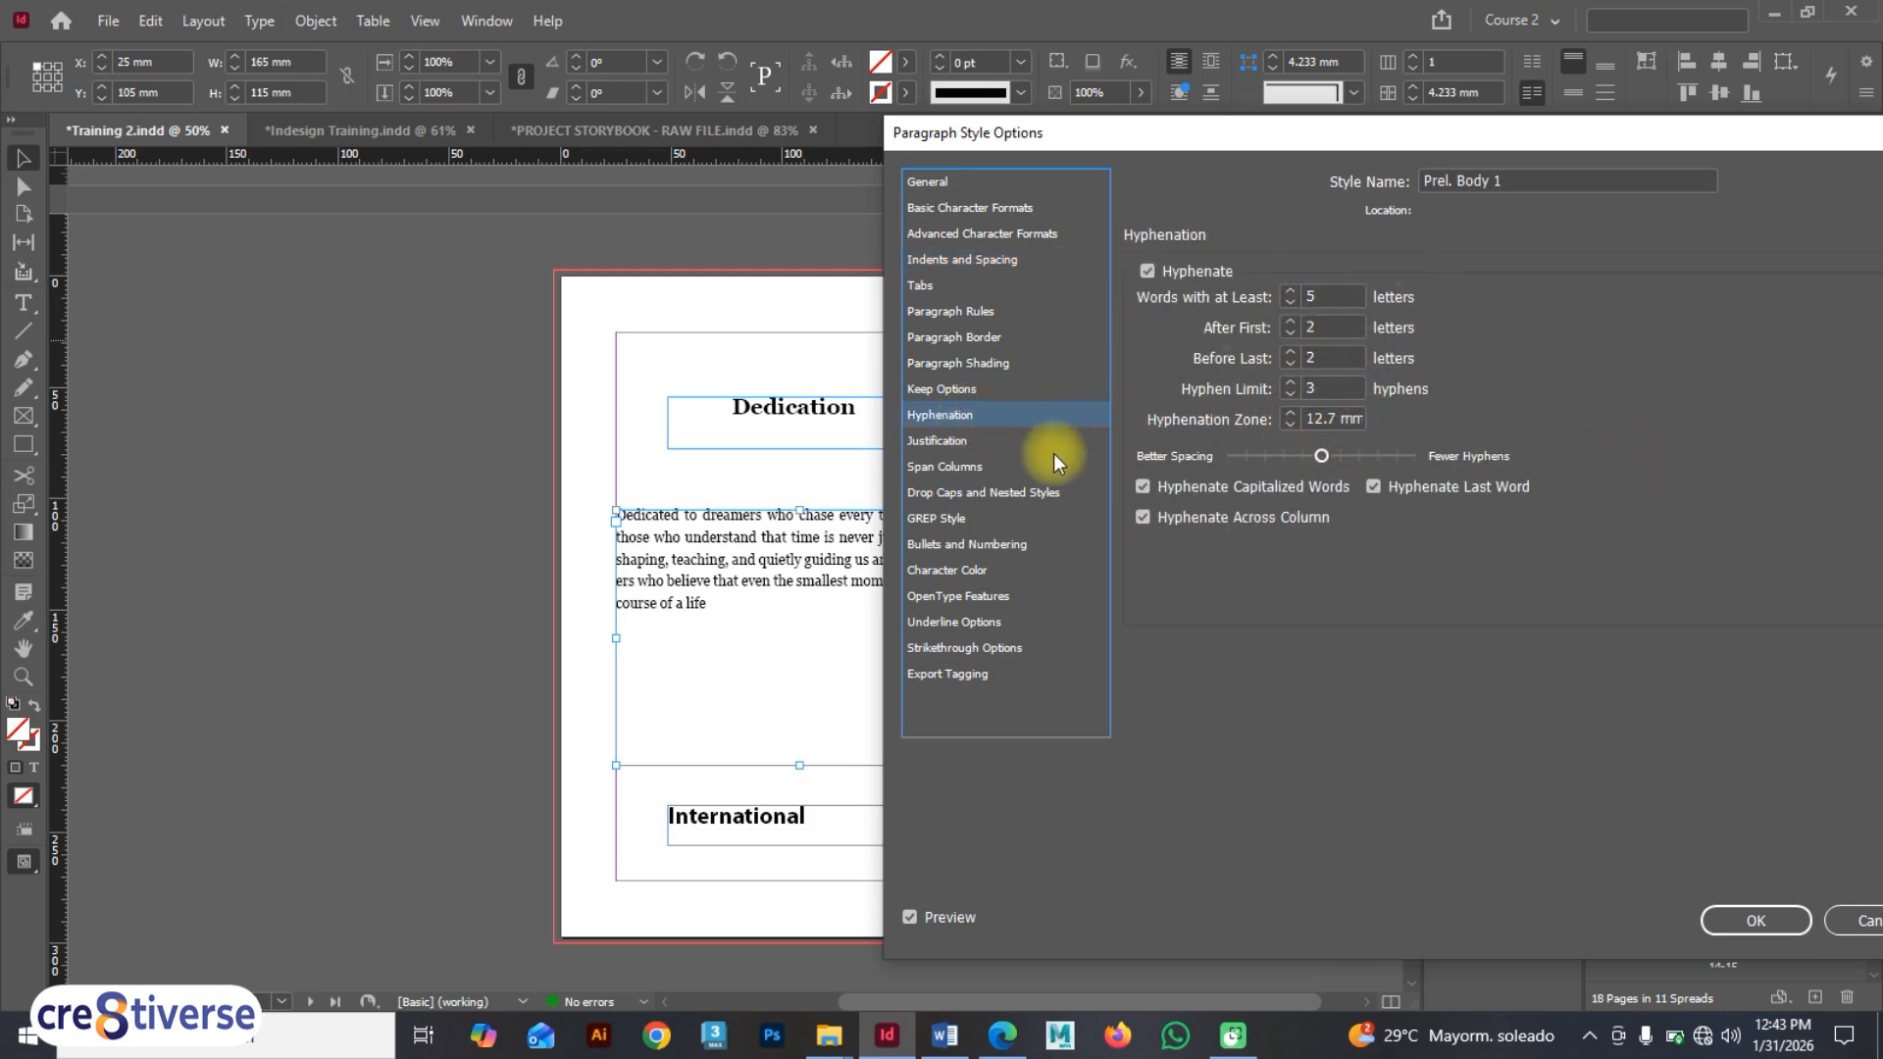
{"action": "left_click_drag", "start_coordinate": [1256, 145], "coordinate": [1086, 157]}
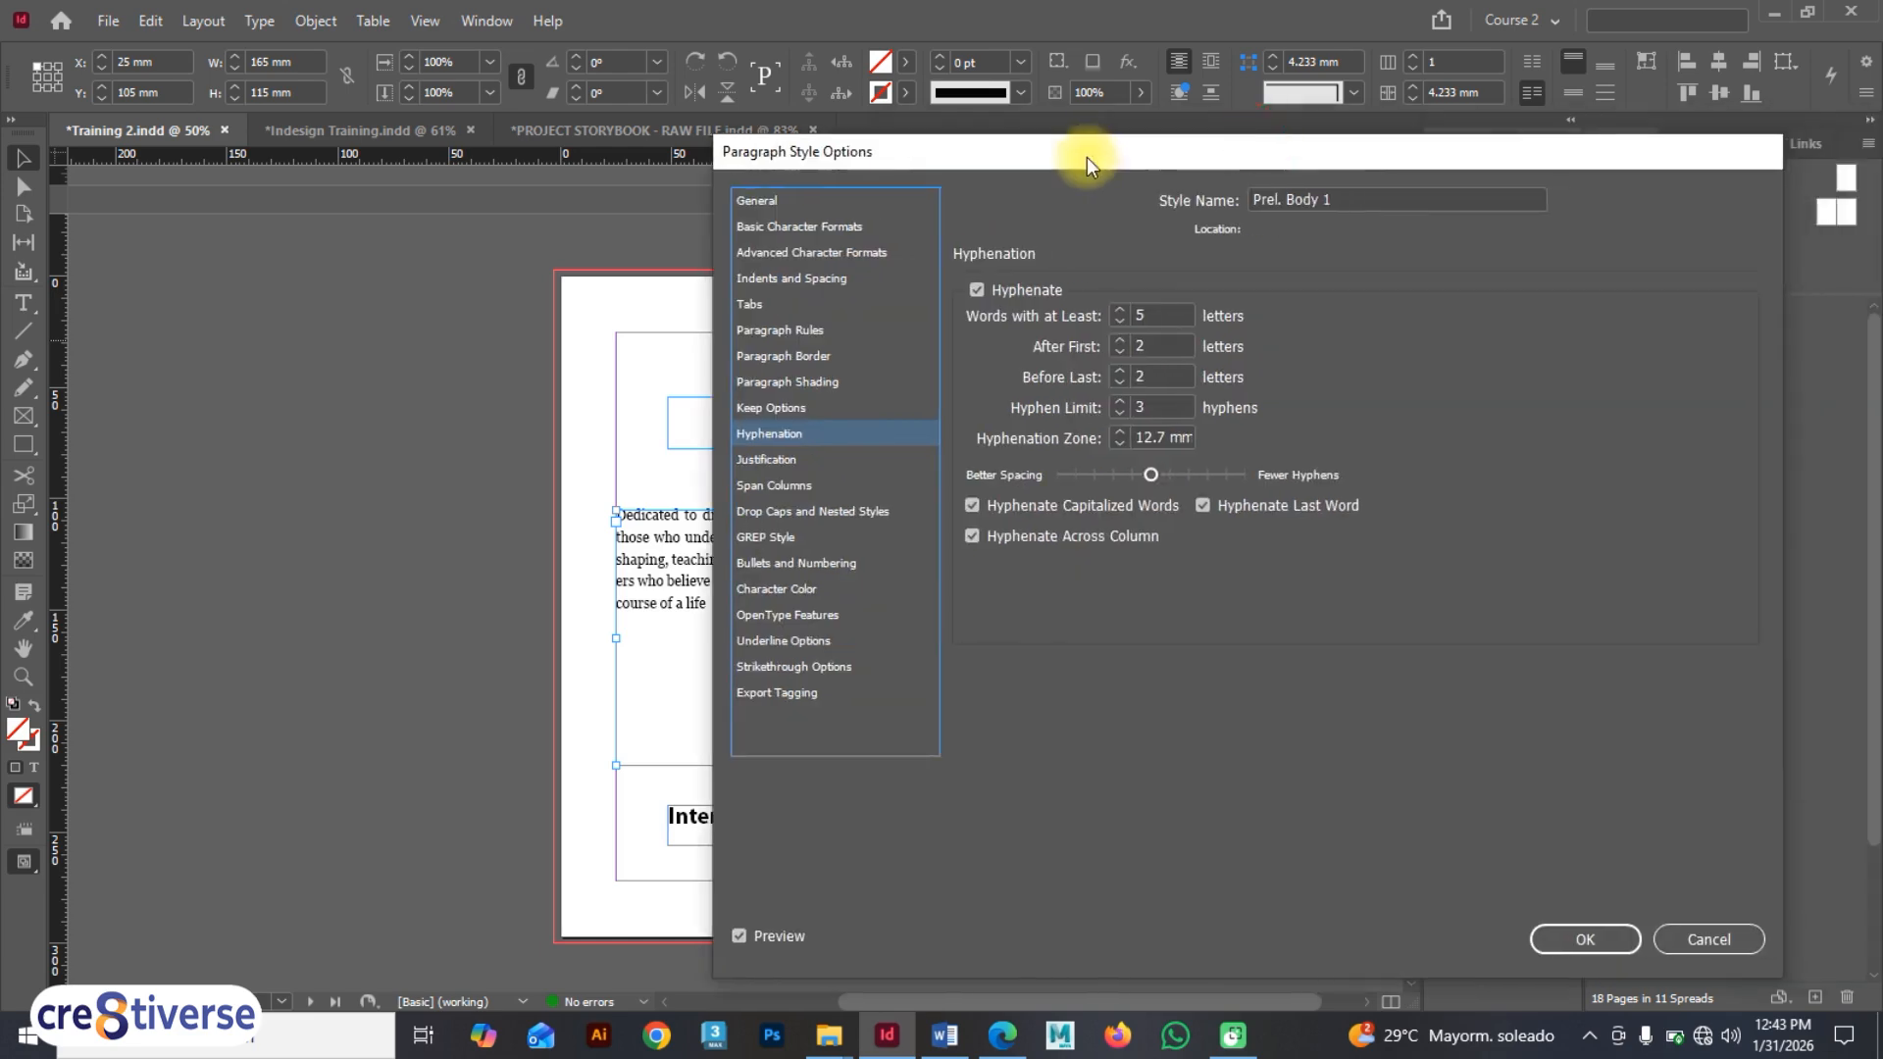
{"action": "left_click", "coordinate": [1705, 932]}
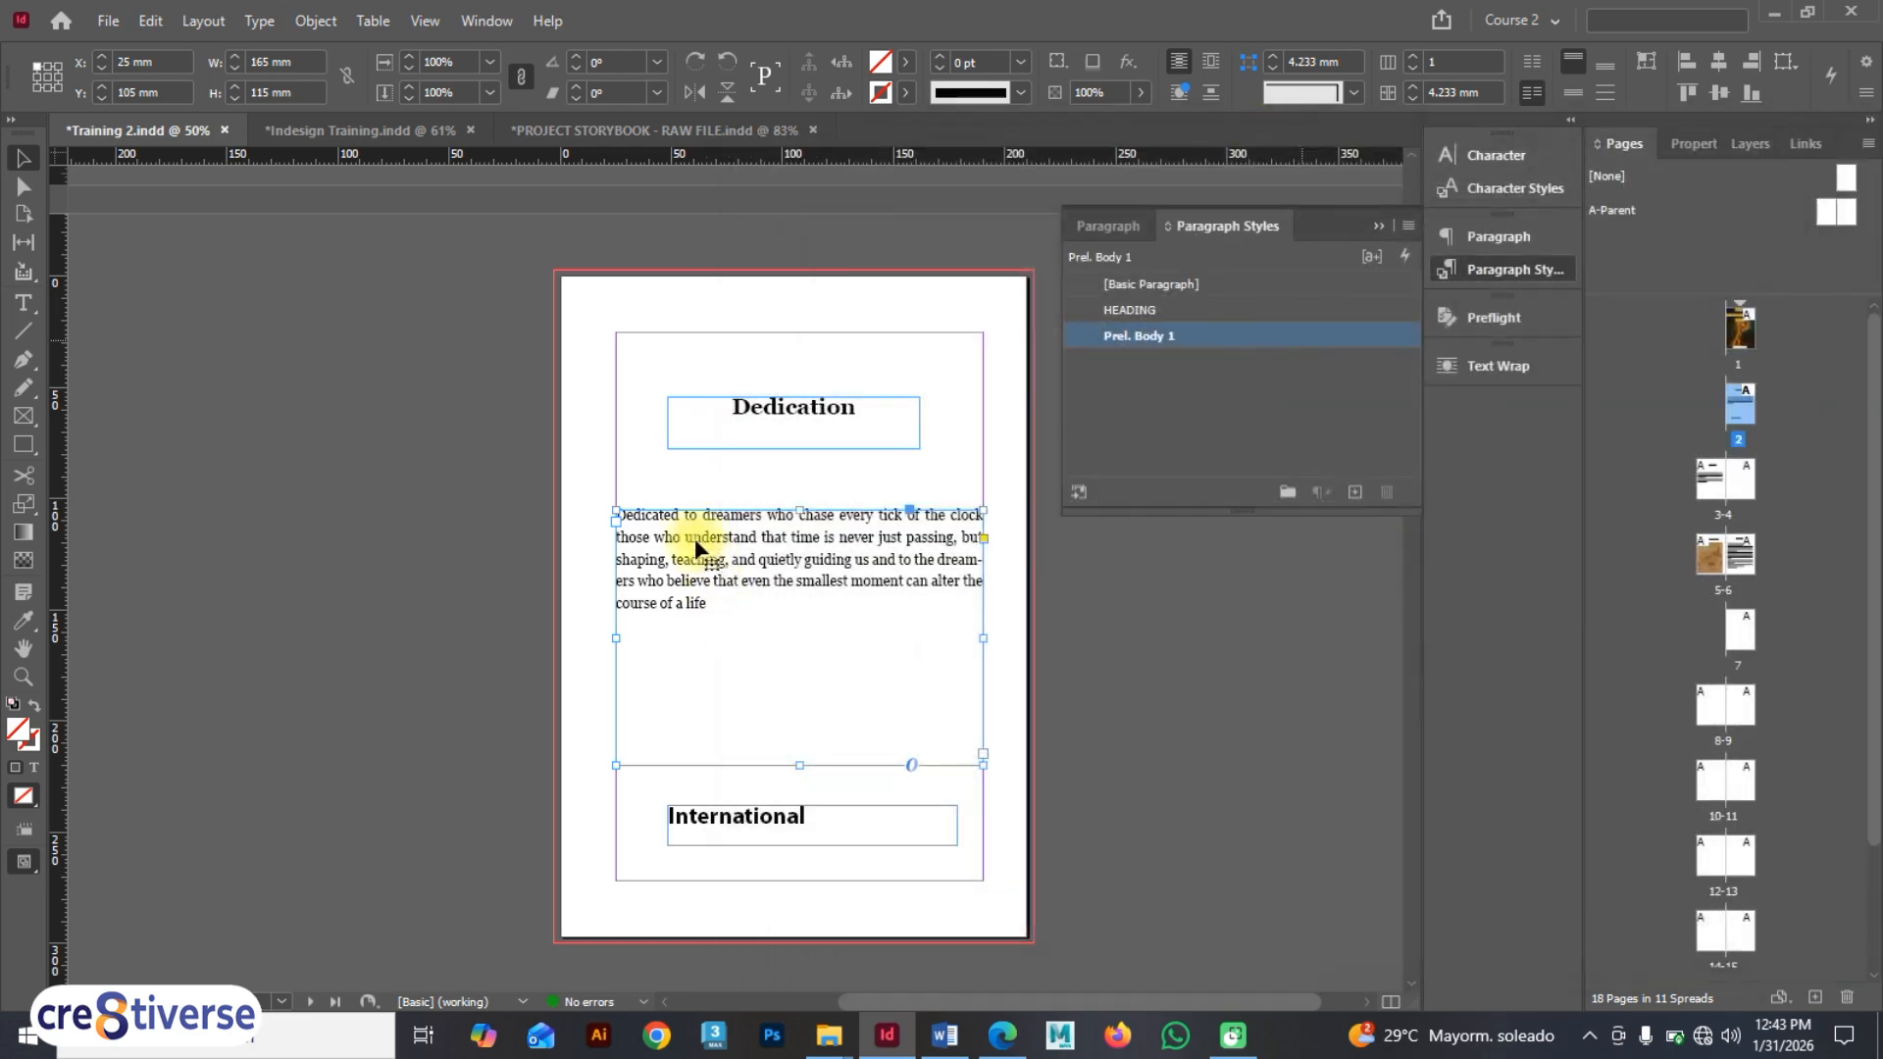
- Examine the hyphenated line endings in the Dedication and Acknowledgments body text and return to the Dedication page
{"action": "left_click", "coordinate": [1098, 591]}
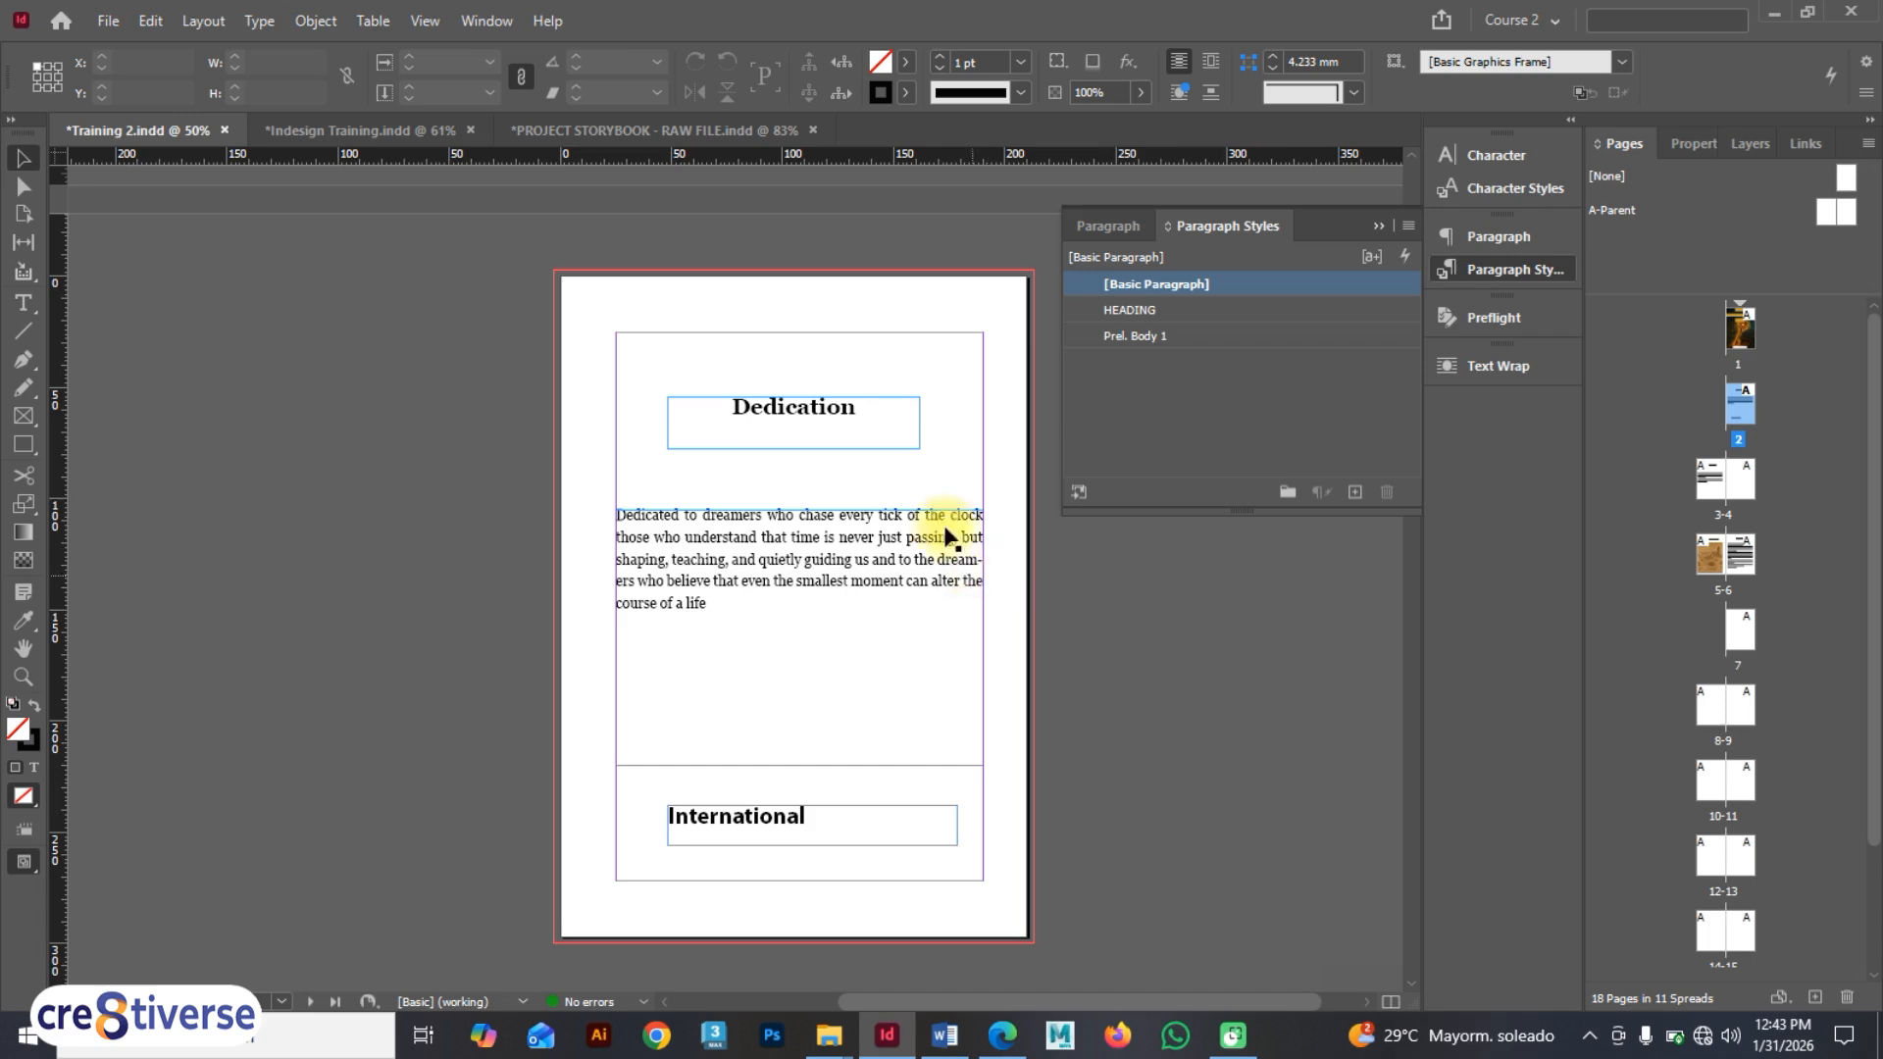
{"action": "left_click", "coordinate": [981, 573]}
{"action": "key", "text": "F9"}
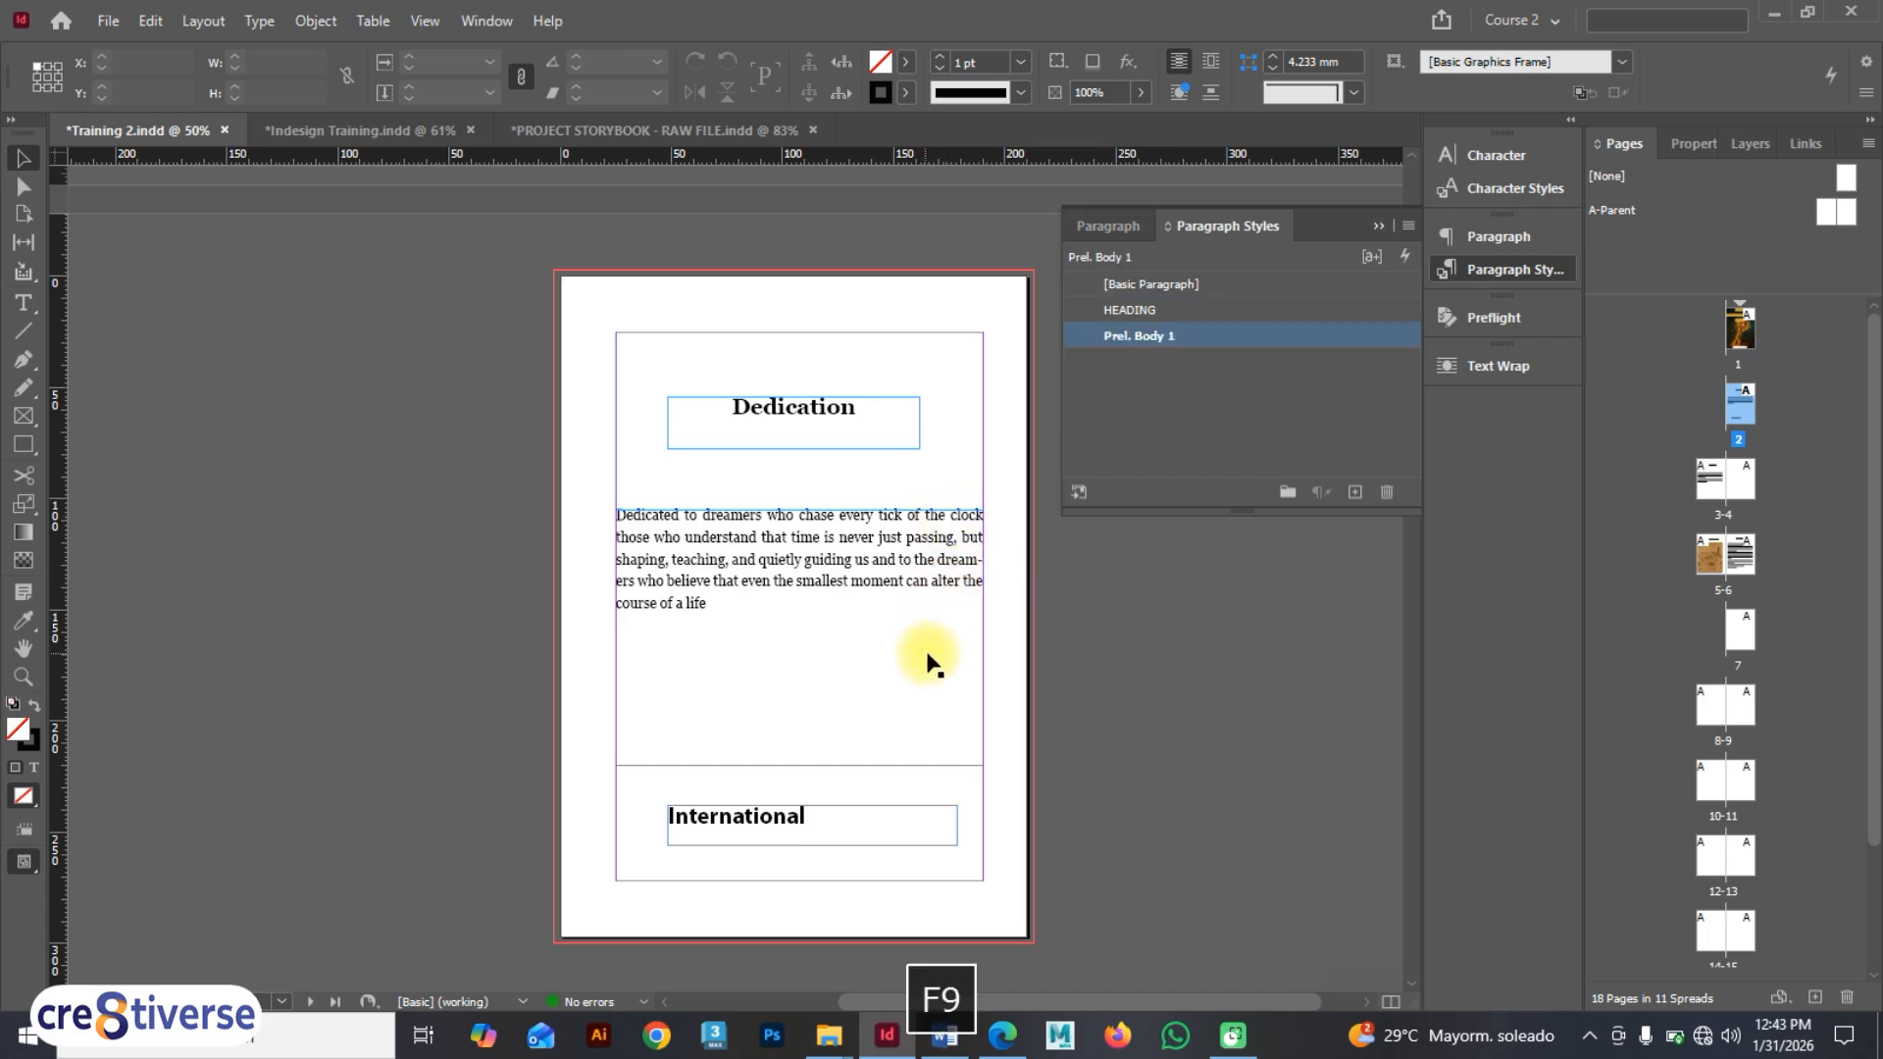
{"action": "scroll", "coordinate": [925, 648], "scroll_direction": "down", "scroll_amount": 6}
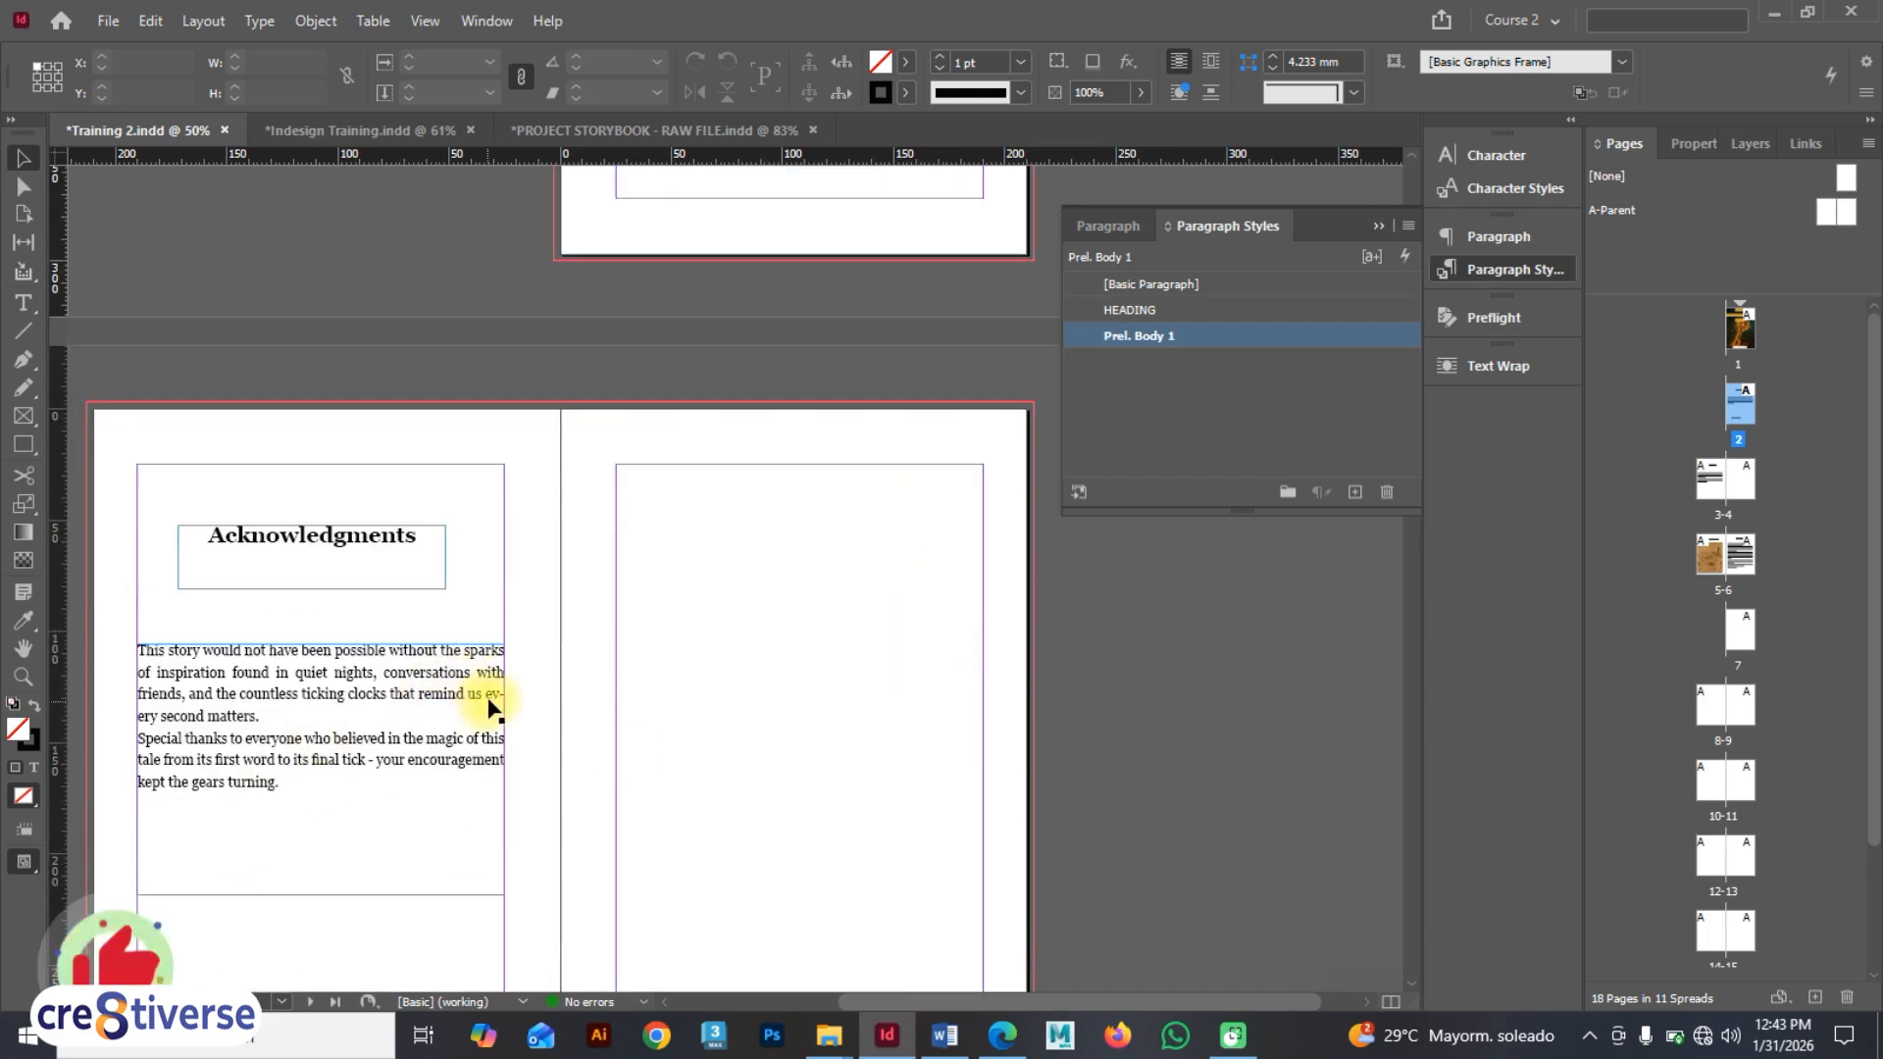
{"action": "scroll", "coordinate": [492, 702], "scroll_direction": "down", "scroll_amount": 6}
{"action": "scroll", "coordinate": [481, 402], "scroll_direction": "down", "scroll_amount": 8}
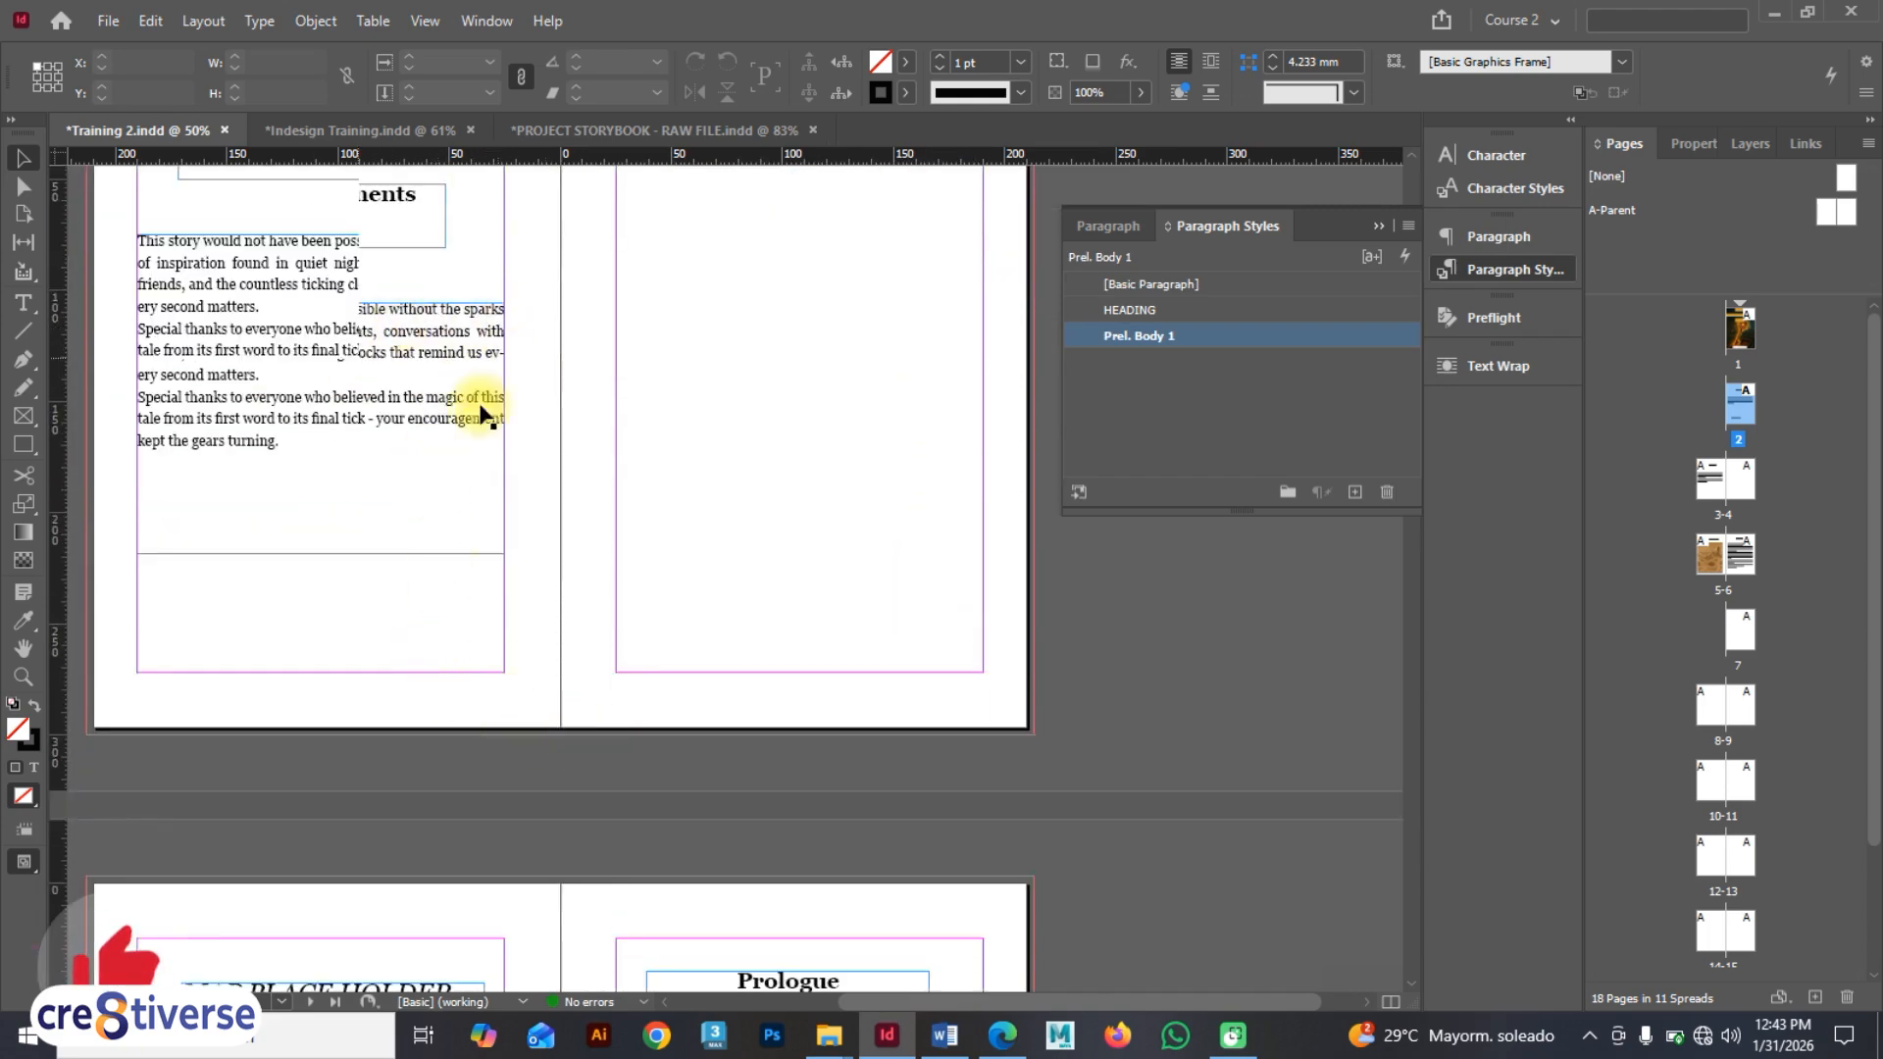
{"action": "scroll", "coordinate": [950, 681], "scroll_direction": "up", "scroll_amount": 15}
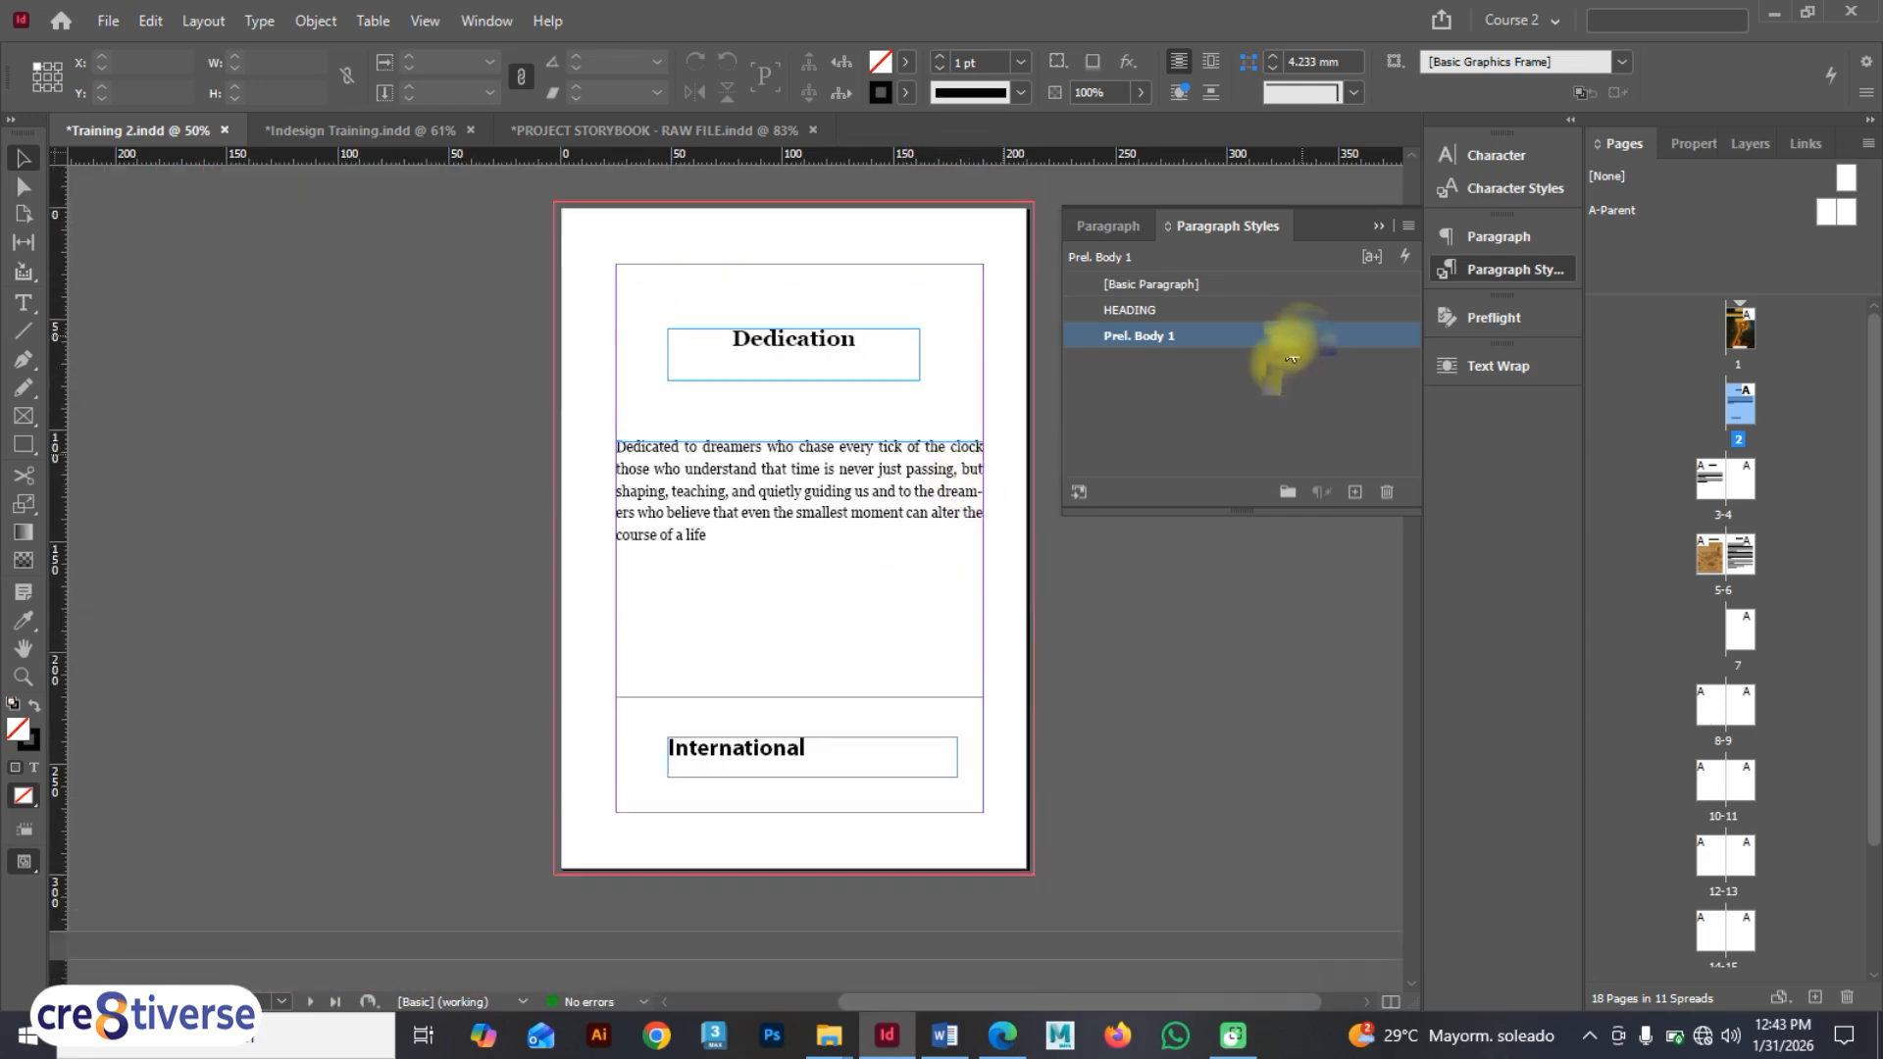
- Turn off hyphenation in the Prel. Body 1 paragraph style and apply the change
{"action": "double_click", "coordinate": [1311, 335]}
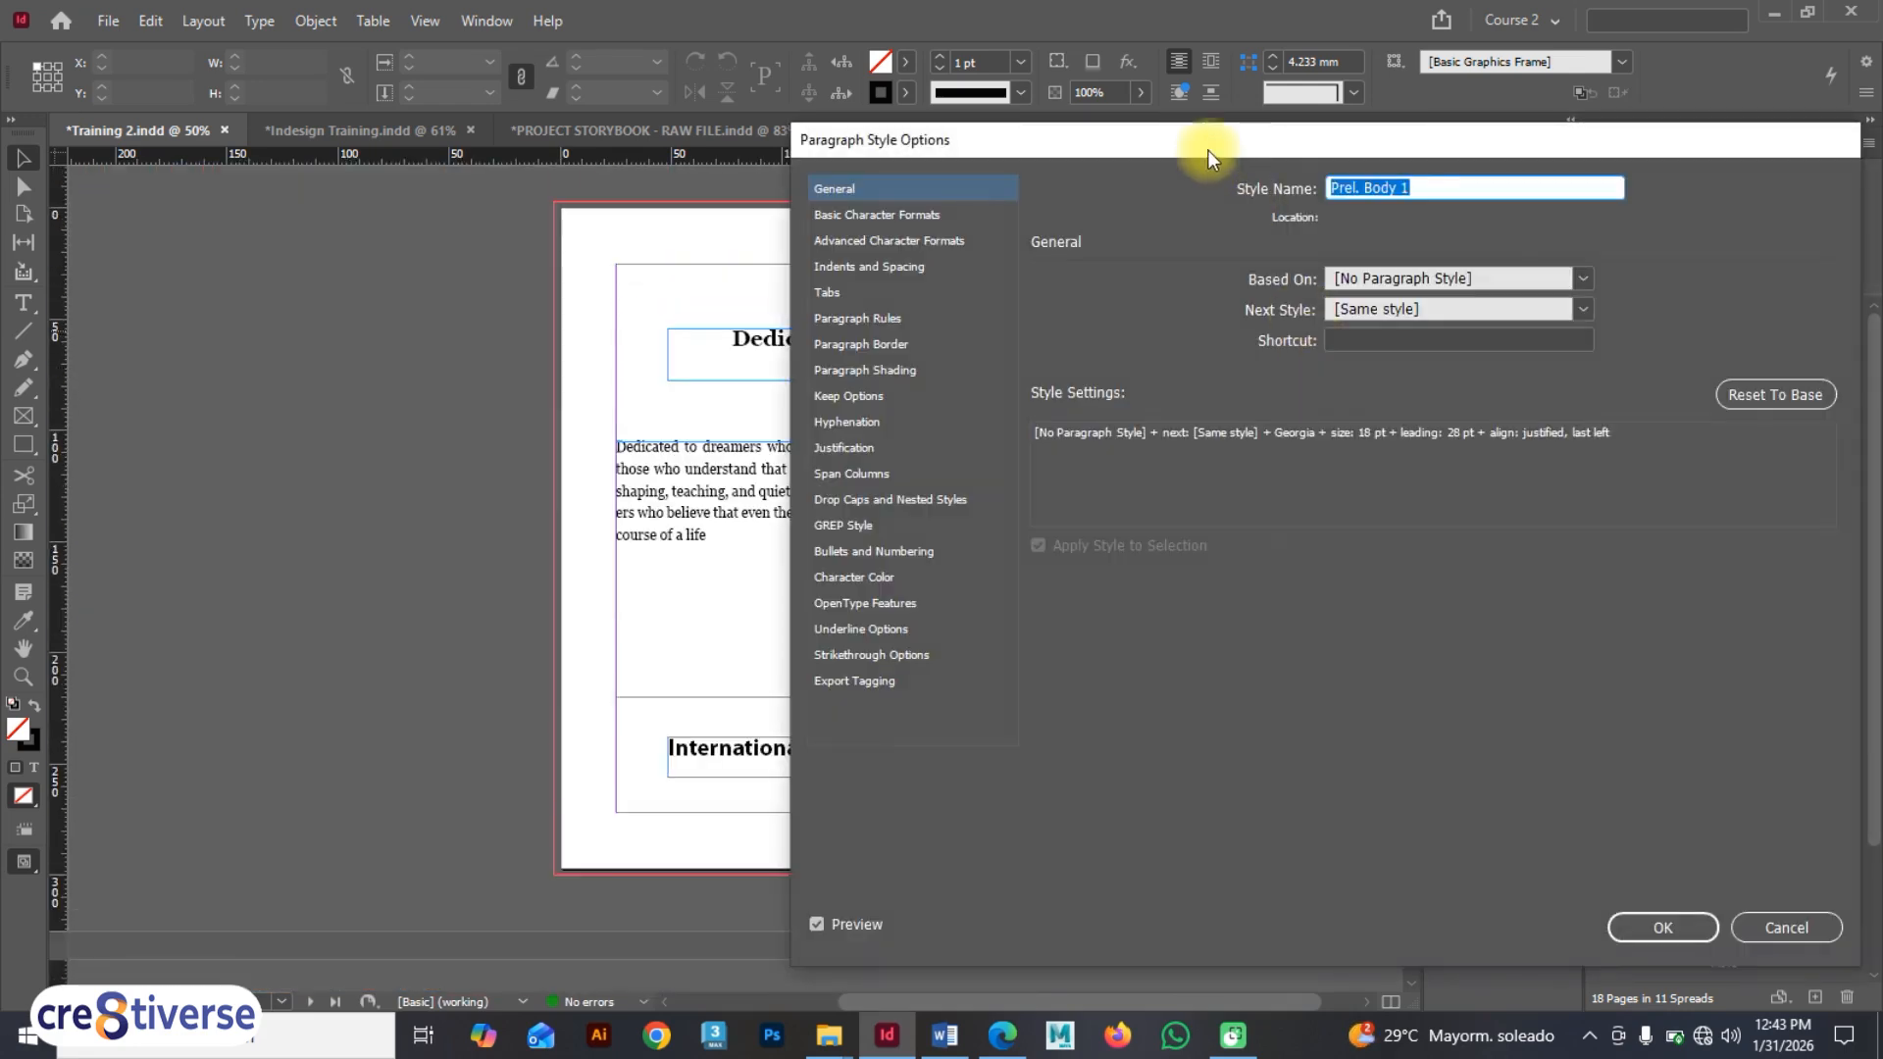
{"action": "left_click_drag", "start_coordinate": [1208, 150], "coordinate": [1471, 186]}
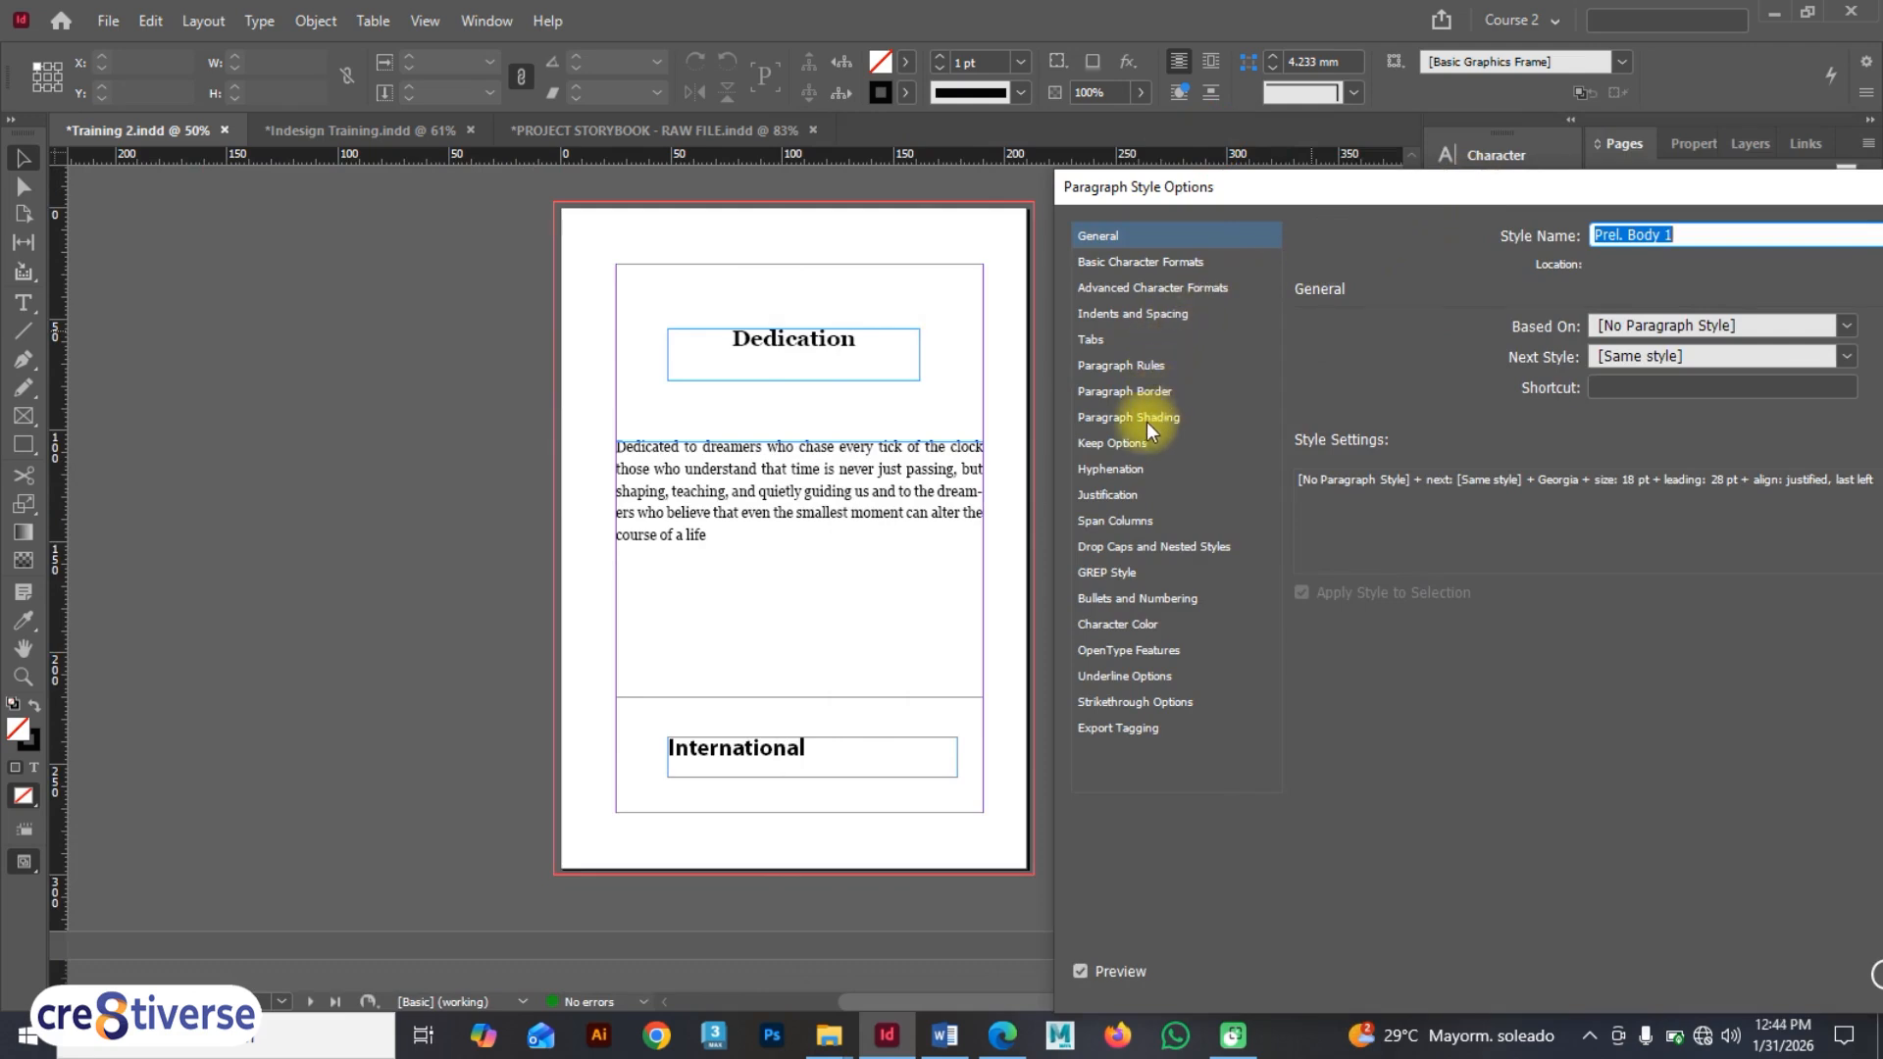
{"action": "left_click", "coordinate": [1128, 468]}
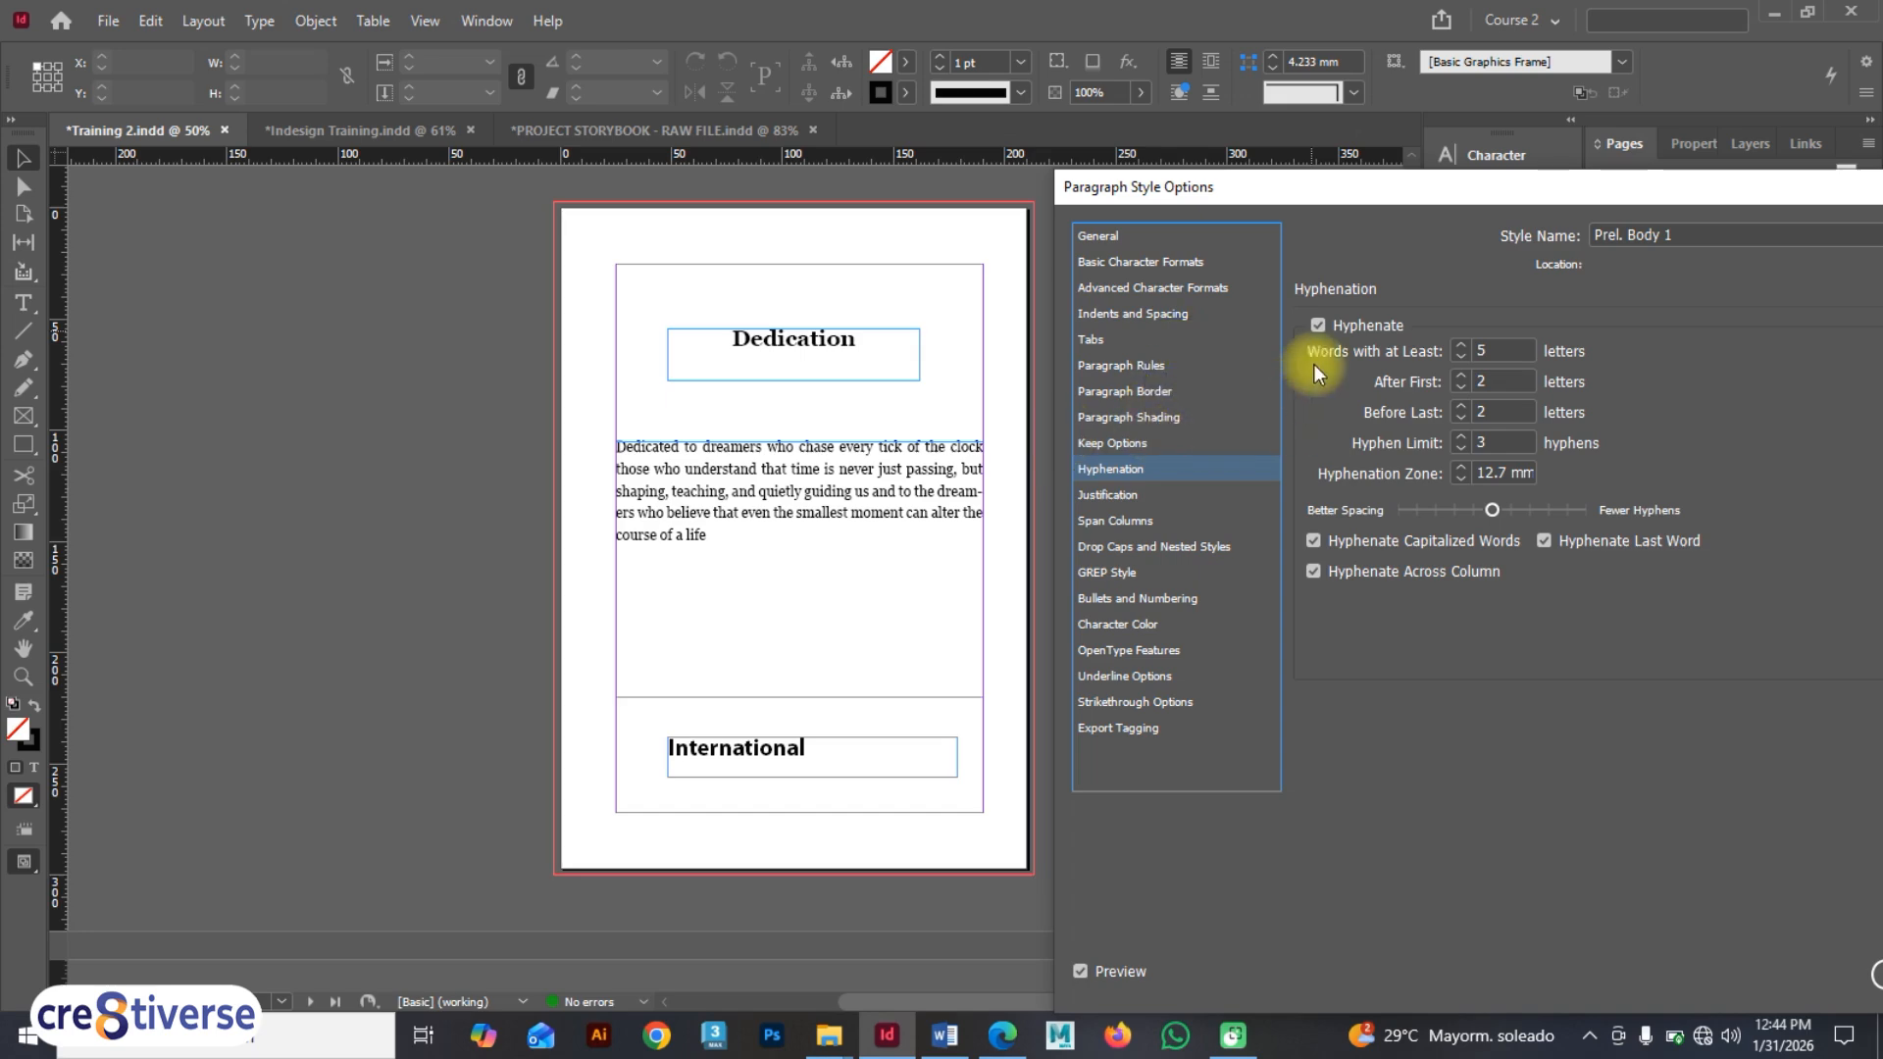
{"action": "left_click", "coordinate": [1317, 325]}
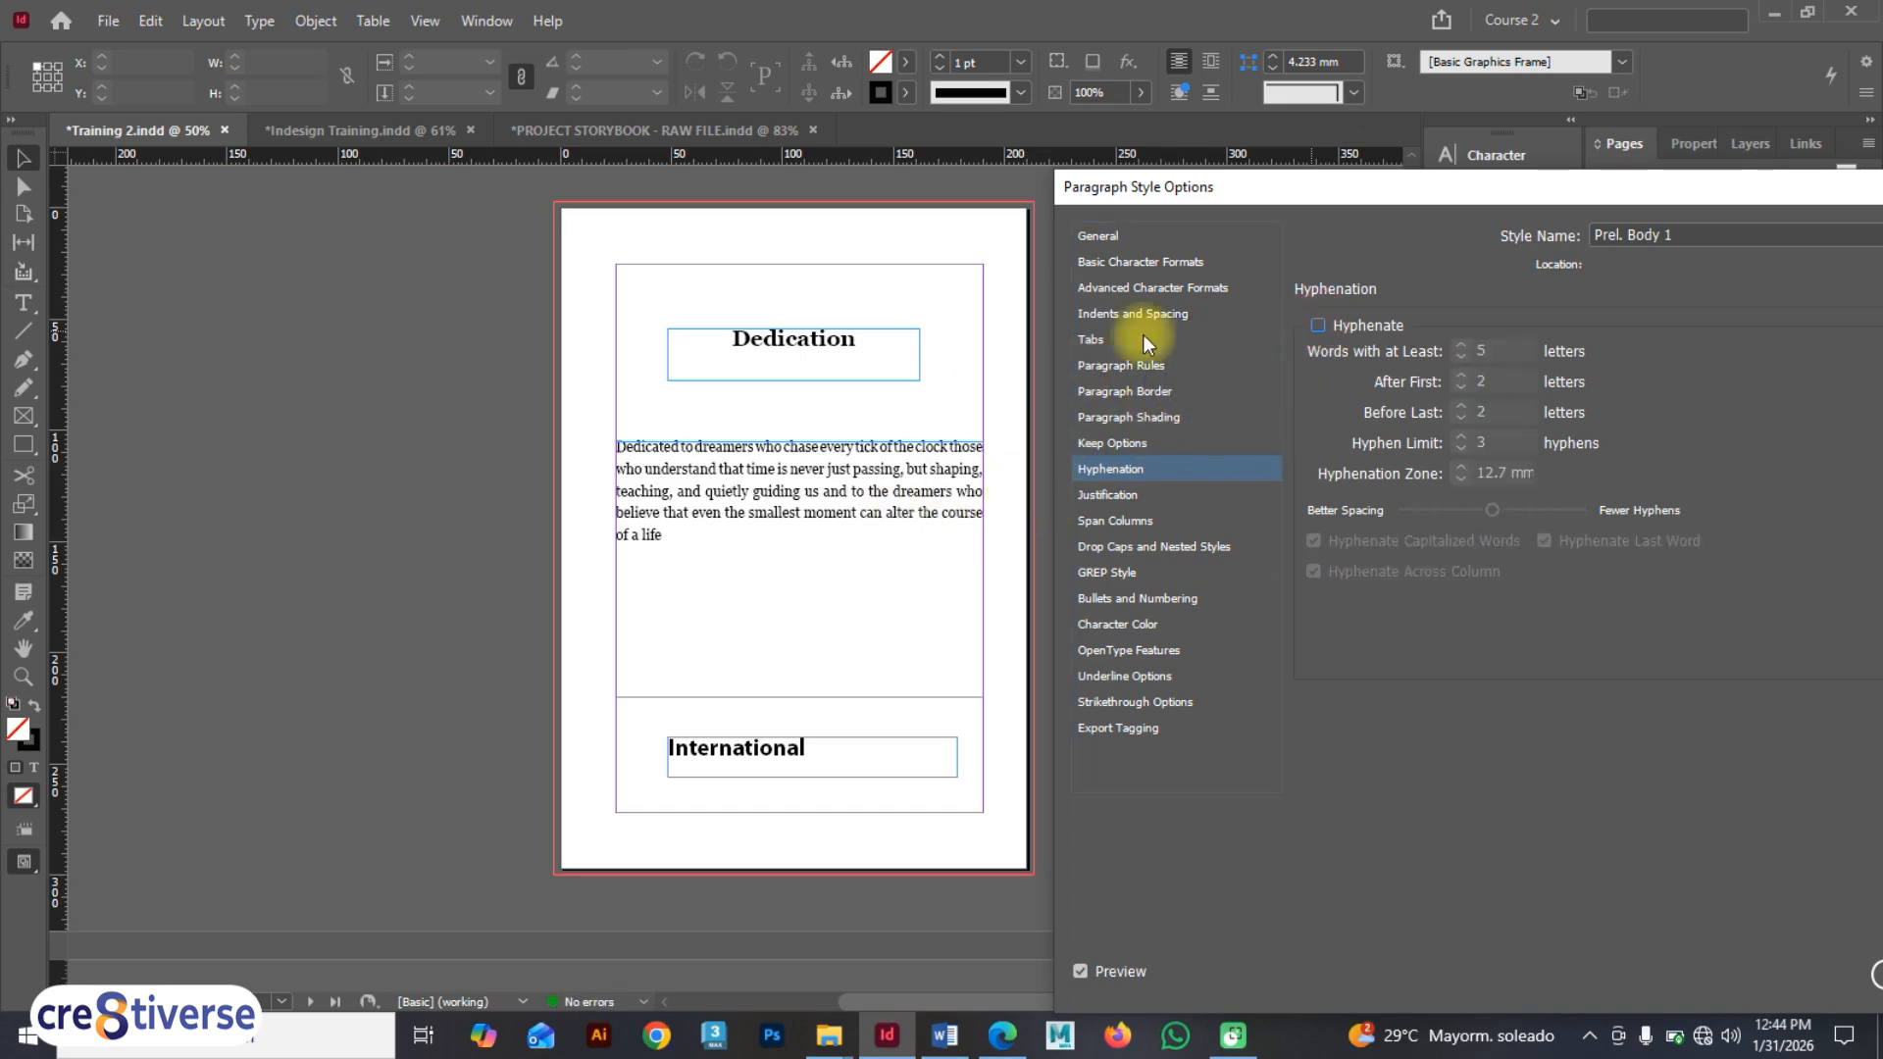
{"action": "left_click_drag", "start_coordinate": [1436, 200], "coordinate": [1075, 98]}
{"action": "left_click", "coordinate": [1560, 868]}
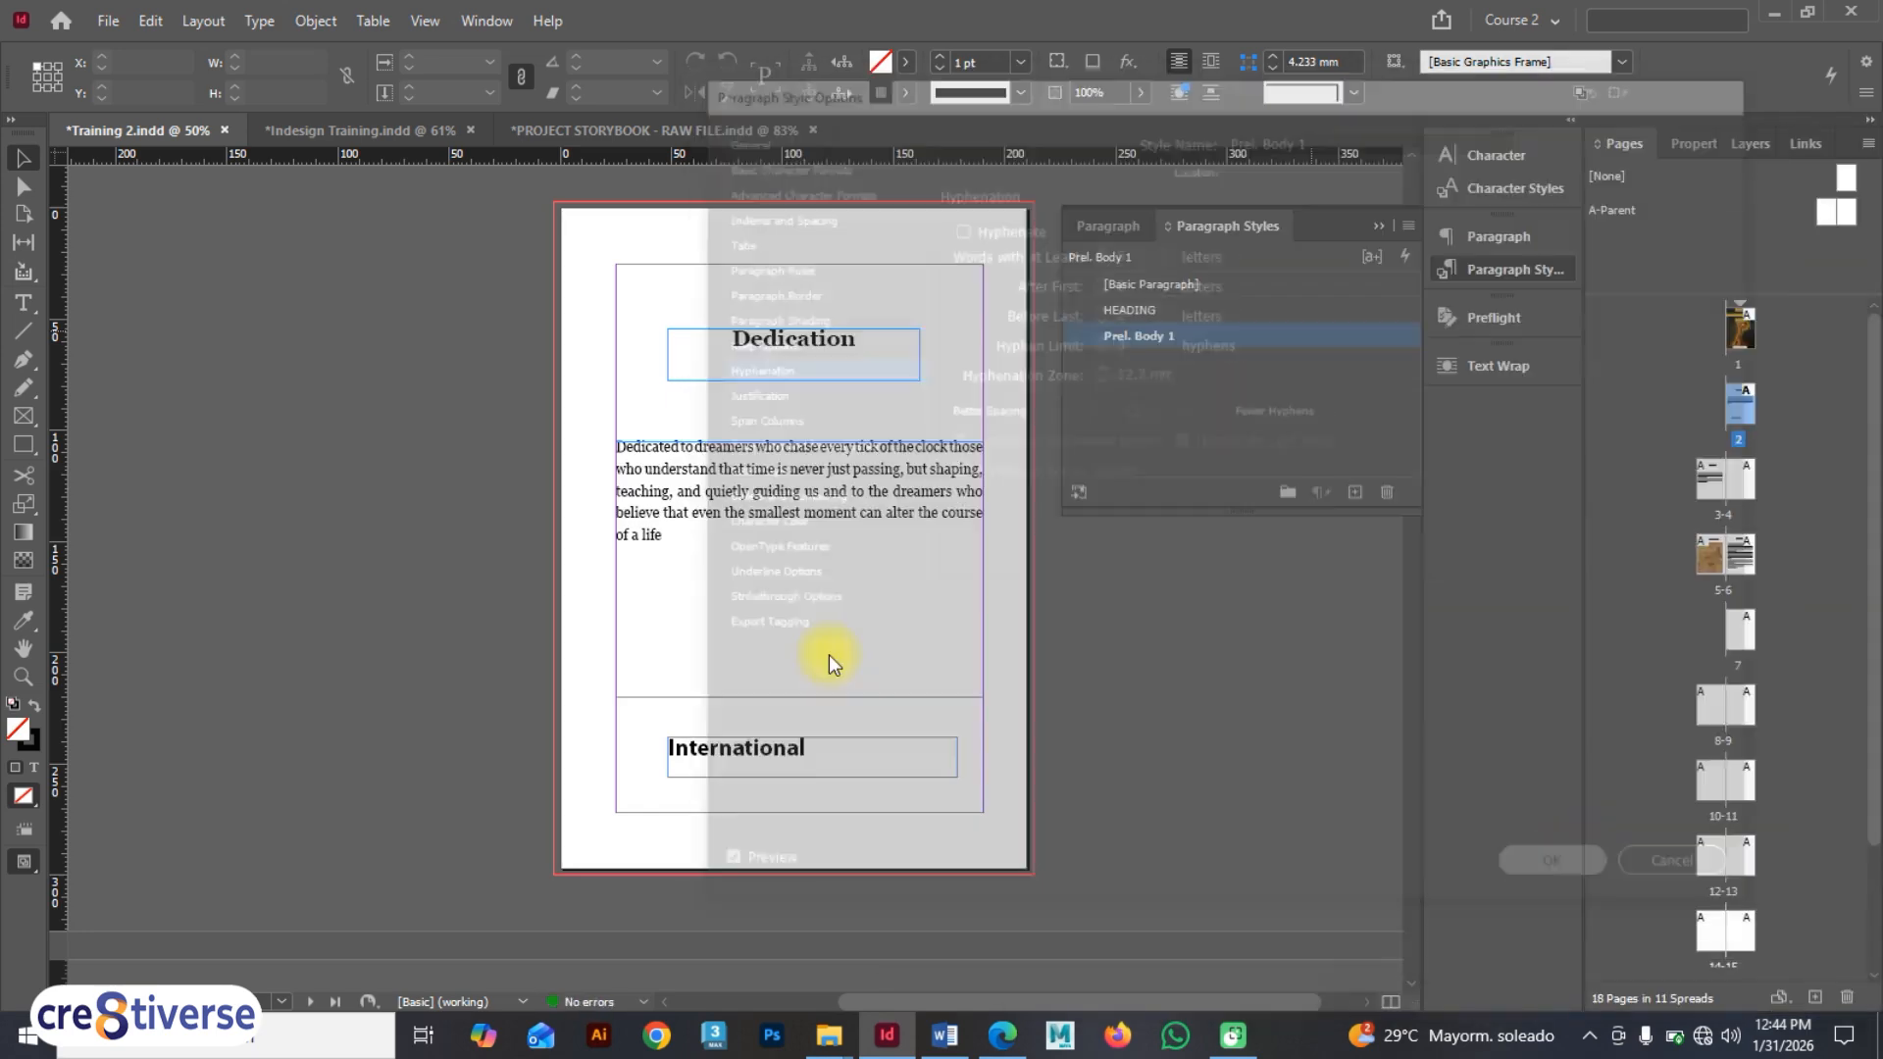
- Delete the text frame reading "International" from the lower part of the Dedication page
{"action": "scroll", "coordinate": [753, 633], "scroll_direction": "down", "scroll_amount": 3}
{"action": "scroll", "coordinate": [753, 633], "scroll_direction": "down", "scroll_amount": 5}
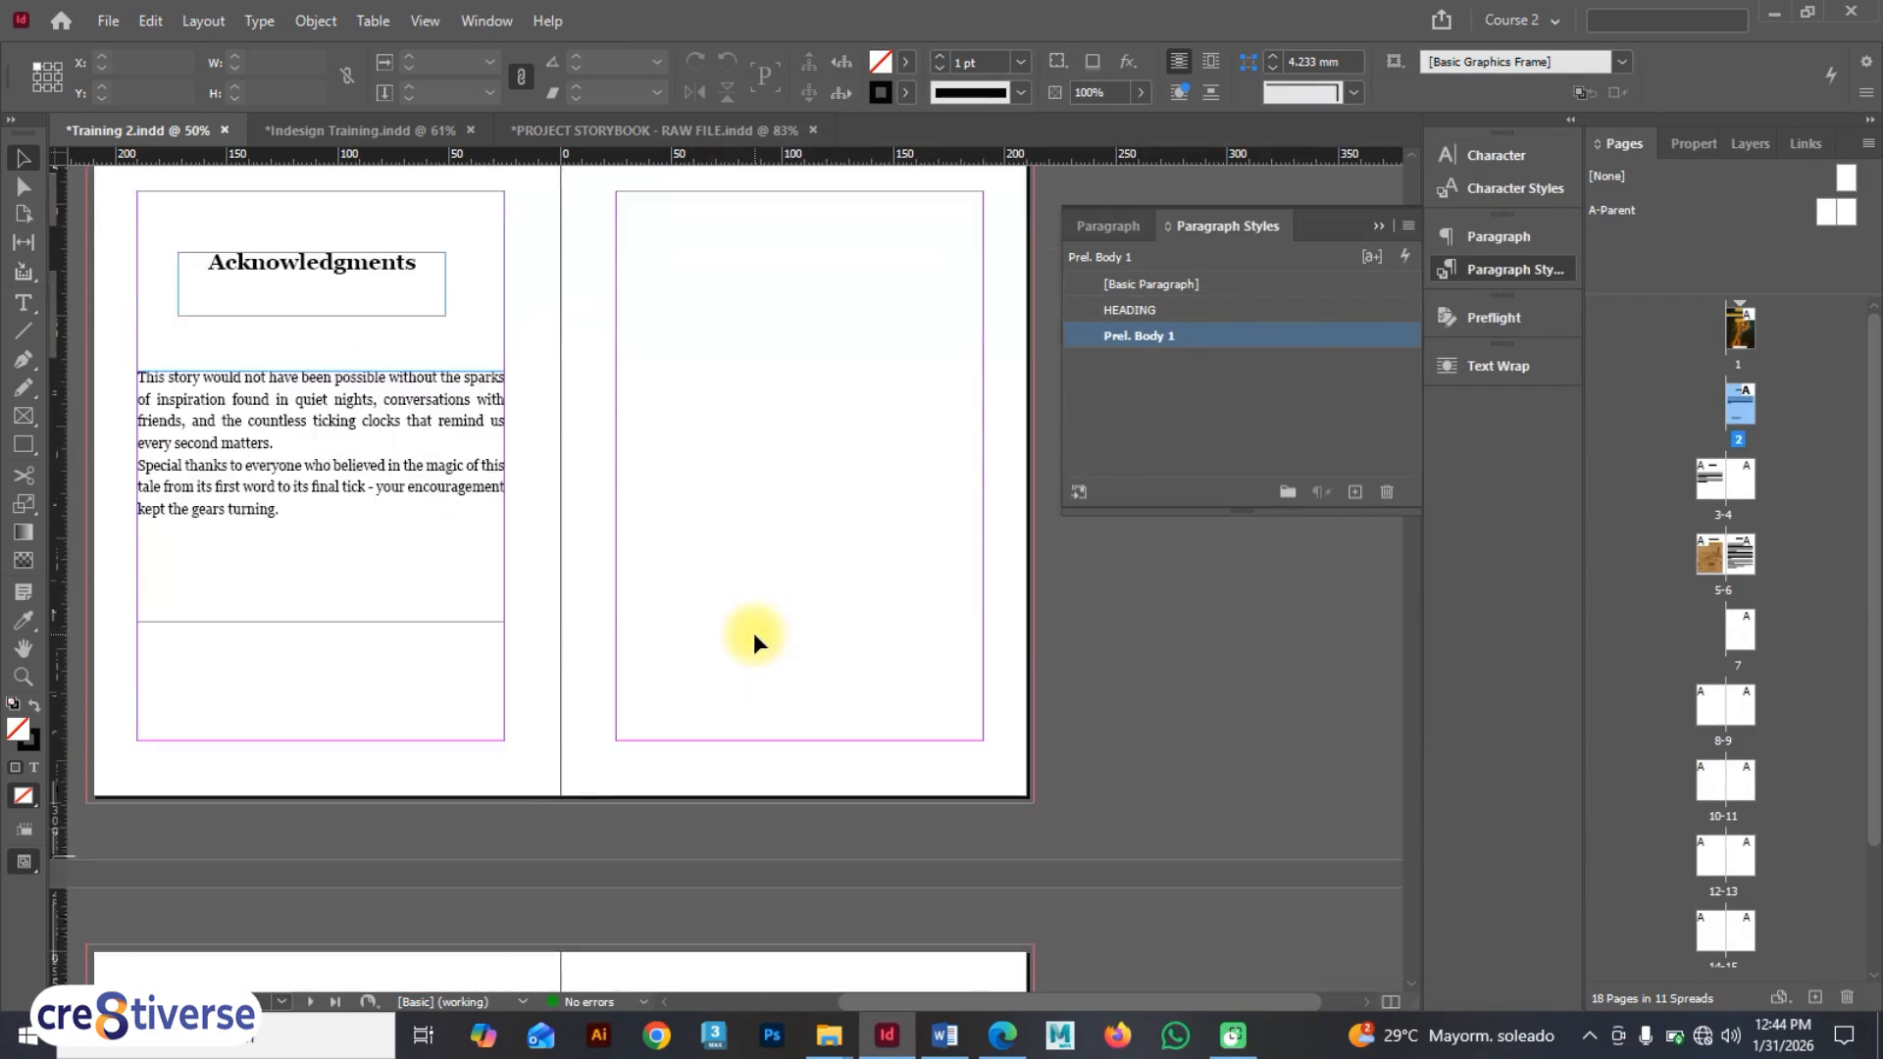
{"action": "scroll", "coordinate": [261, 466], "scroll_direction": "down", "scroll_amount": 4}
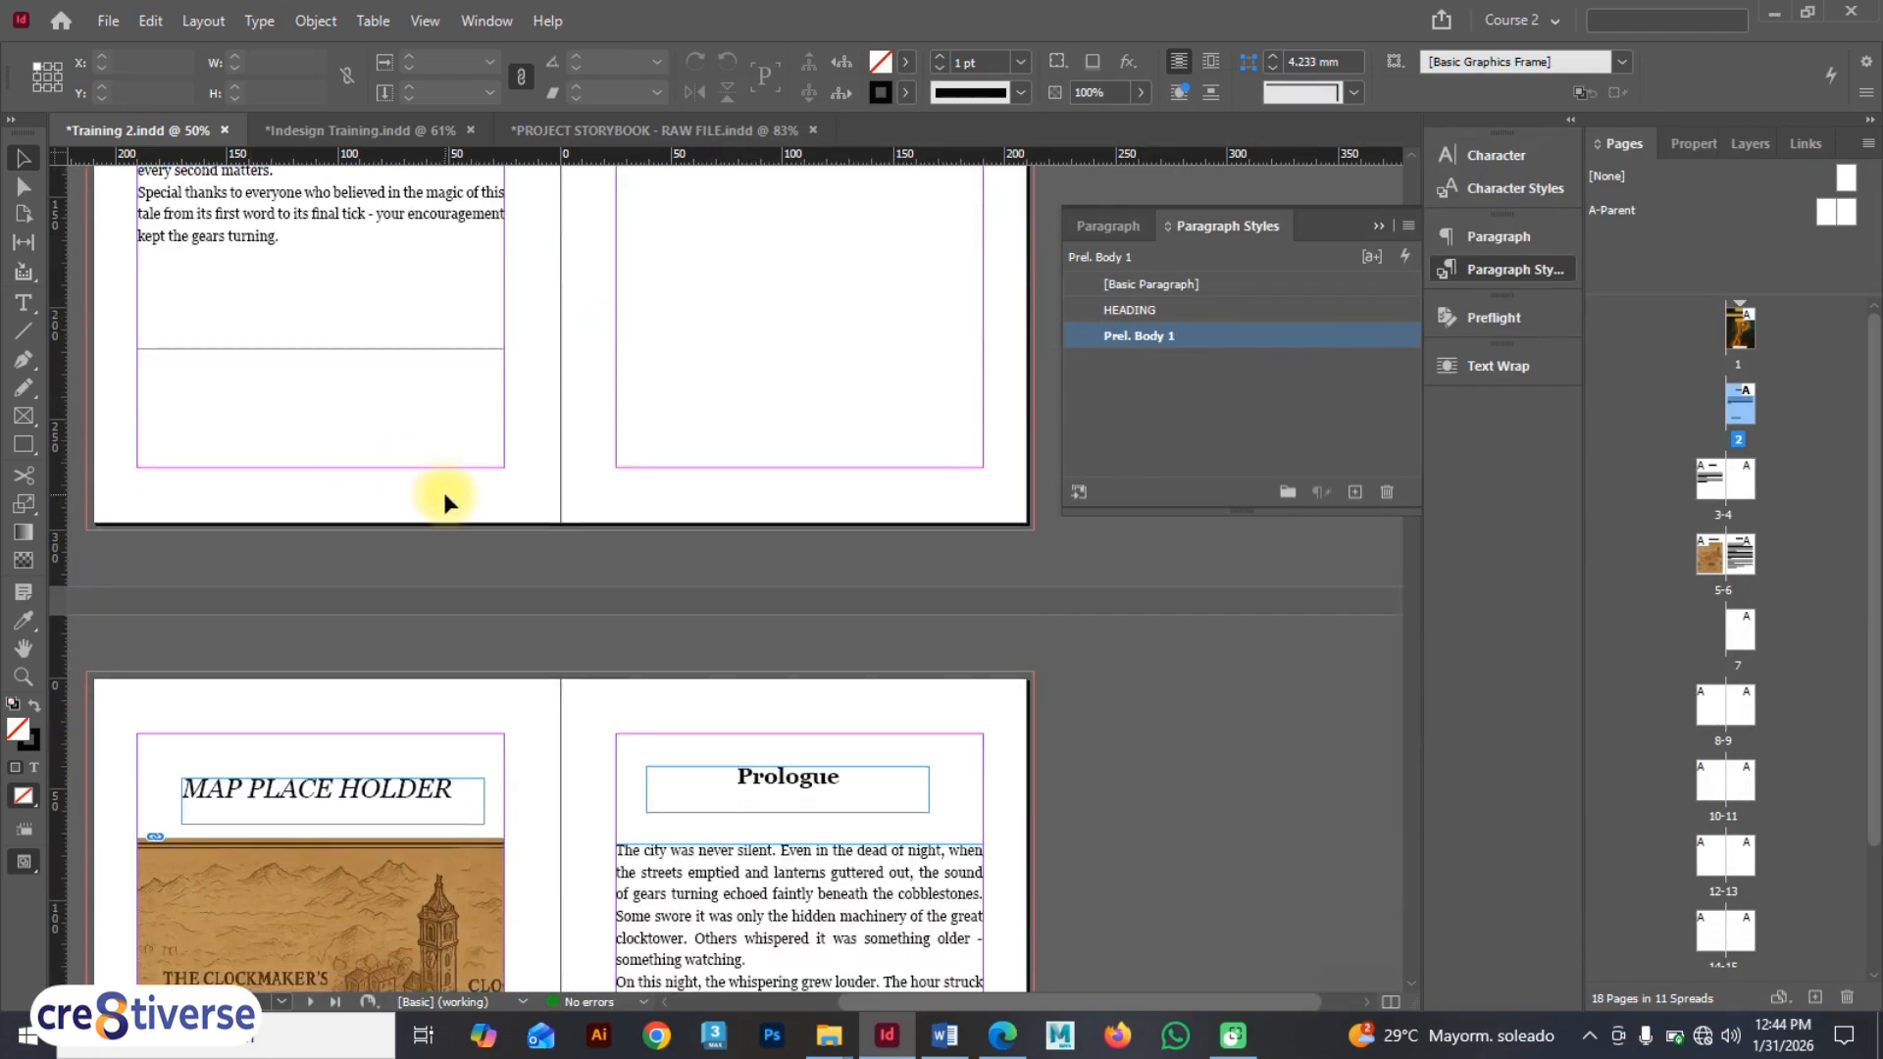
{"action": "scroll", "coordinate": [618, 522], "scroll_direction": "down", "scroll_amount": 3}
{"action": "scroll", "coordinate": [722, 512], "scroll_direction": "up", "scroll_amount": 10}
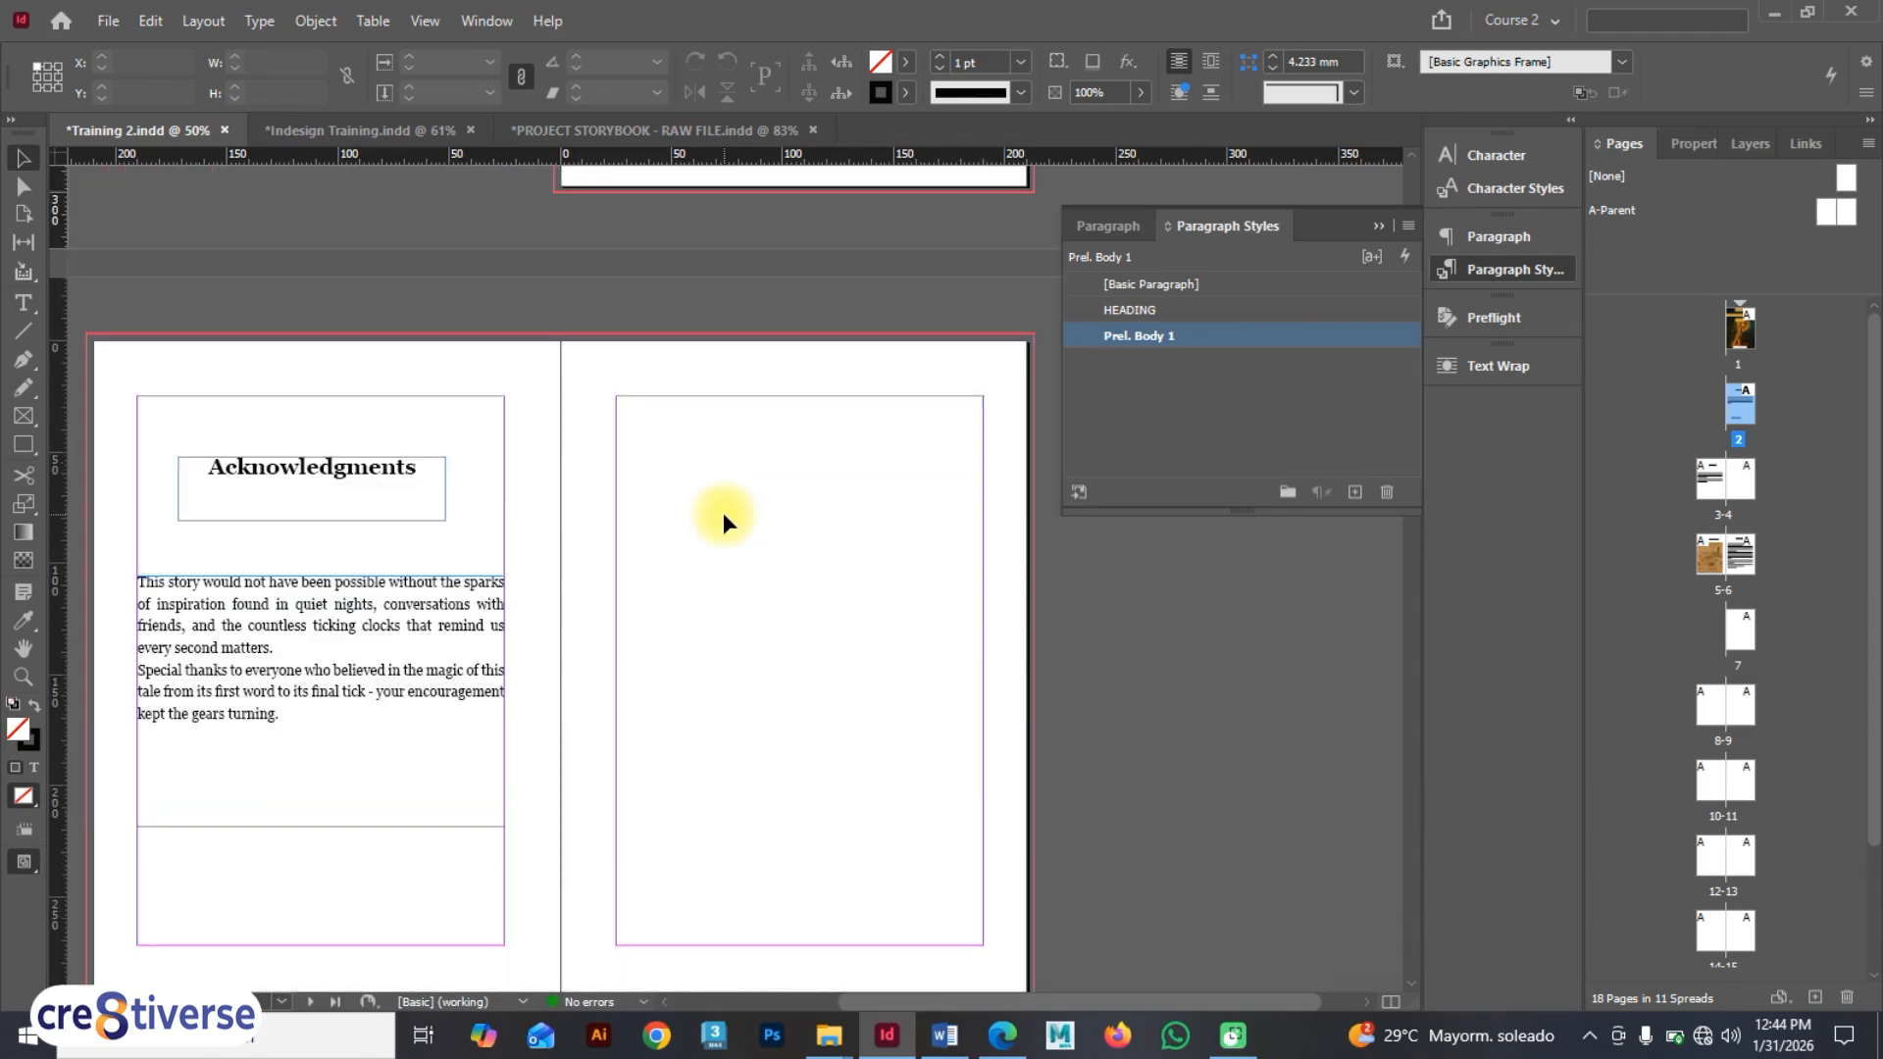
{"action": "scroll", "coordinate": [723, 512], "scroll_direction": "up", "scroll_amount": 2}
{"action": "left_click", "coordinate": [733, 481]}
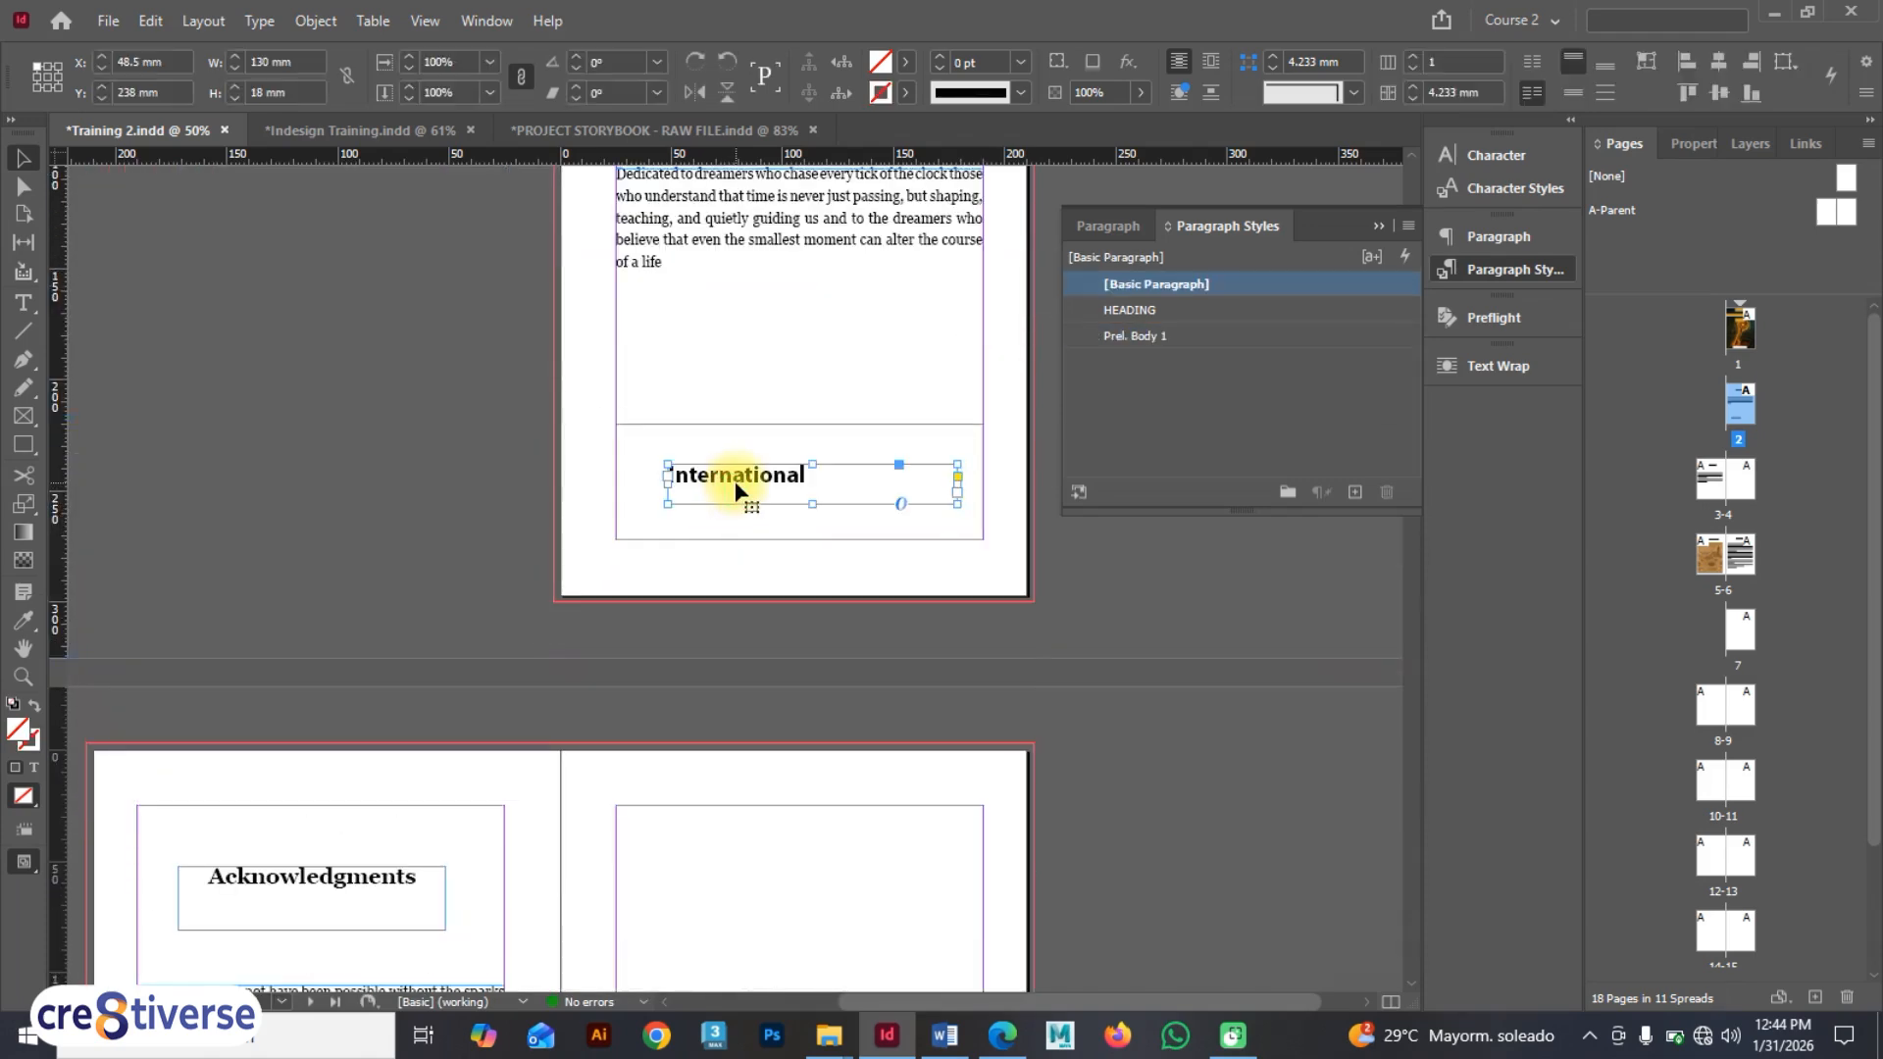
{"action": "key", "text": "BackSpace"}
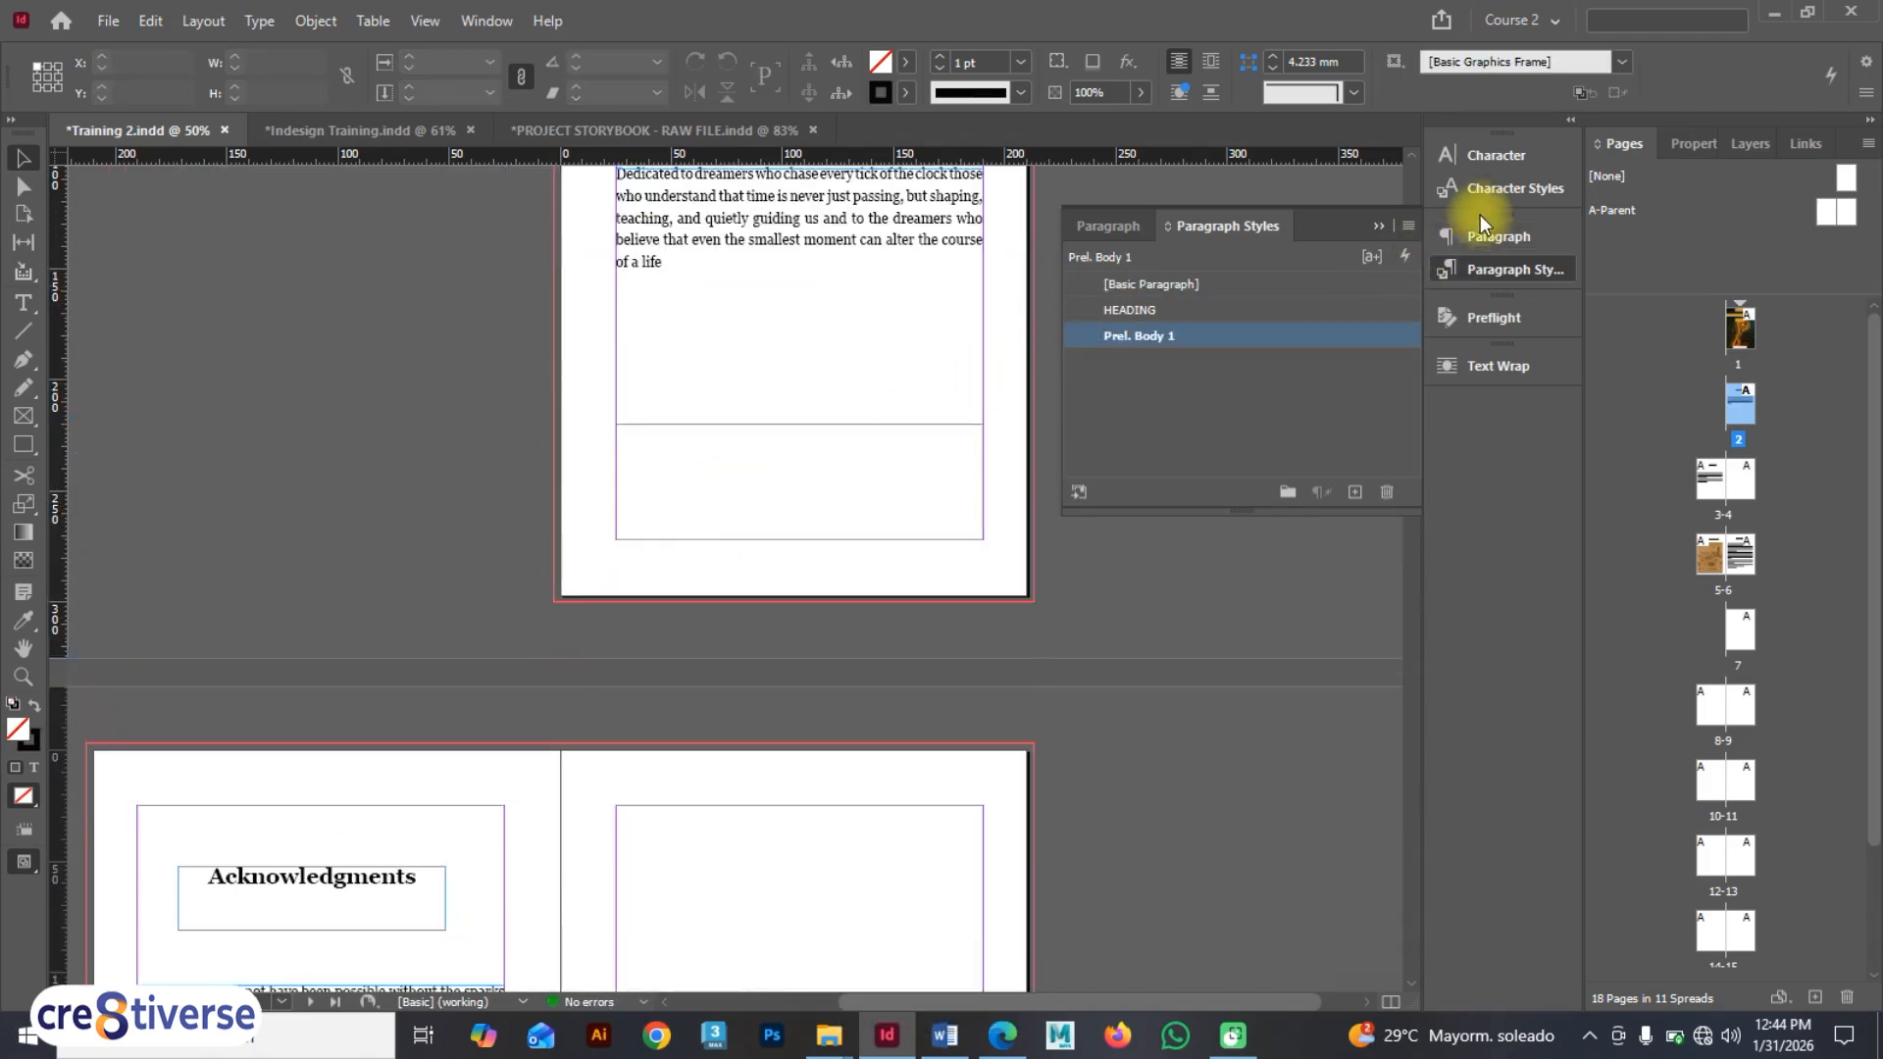
- Delete the unused Character Style 1 from the document's character styles
{"action": "left_click", "coordinate": [1502, 196]}
{"action": "left_click", "coordinate": [1262, 222]}
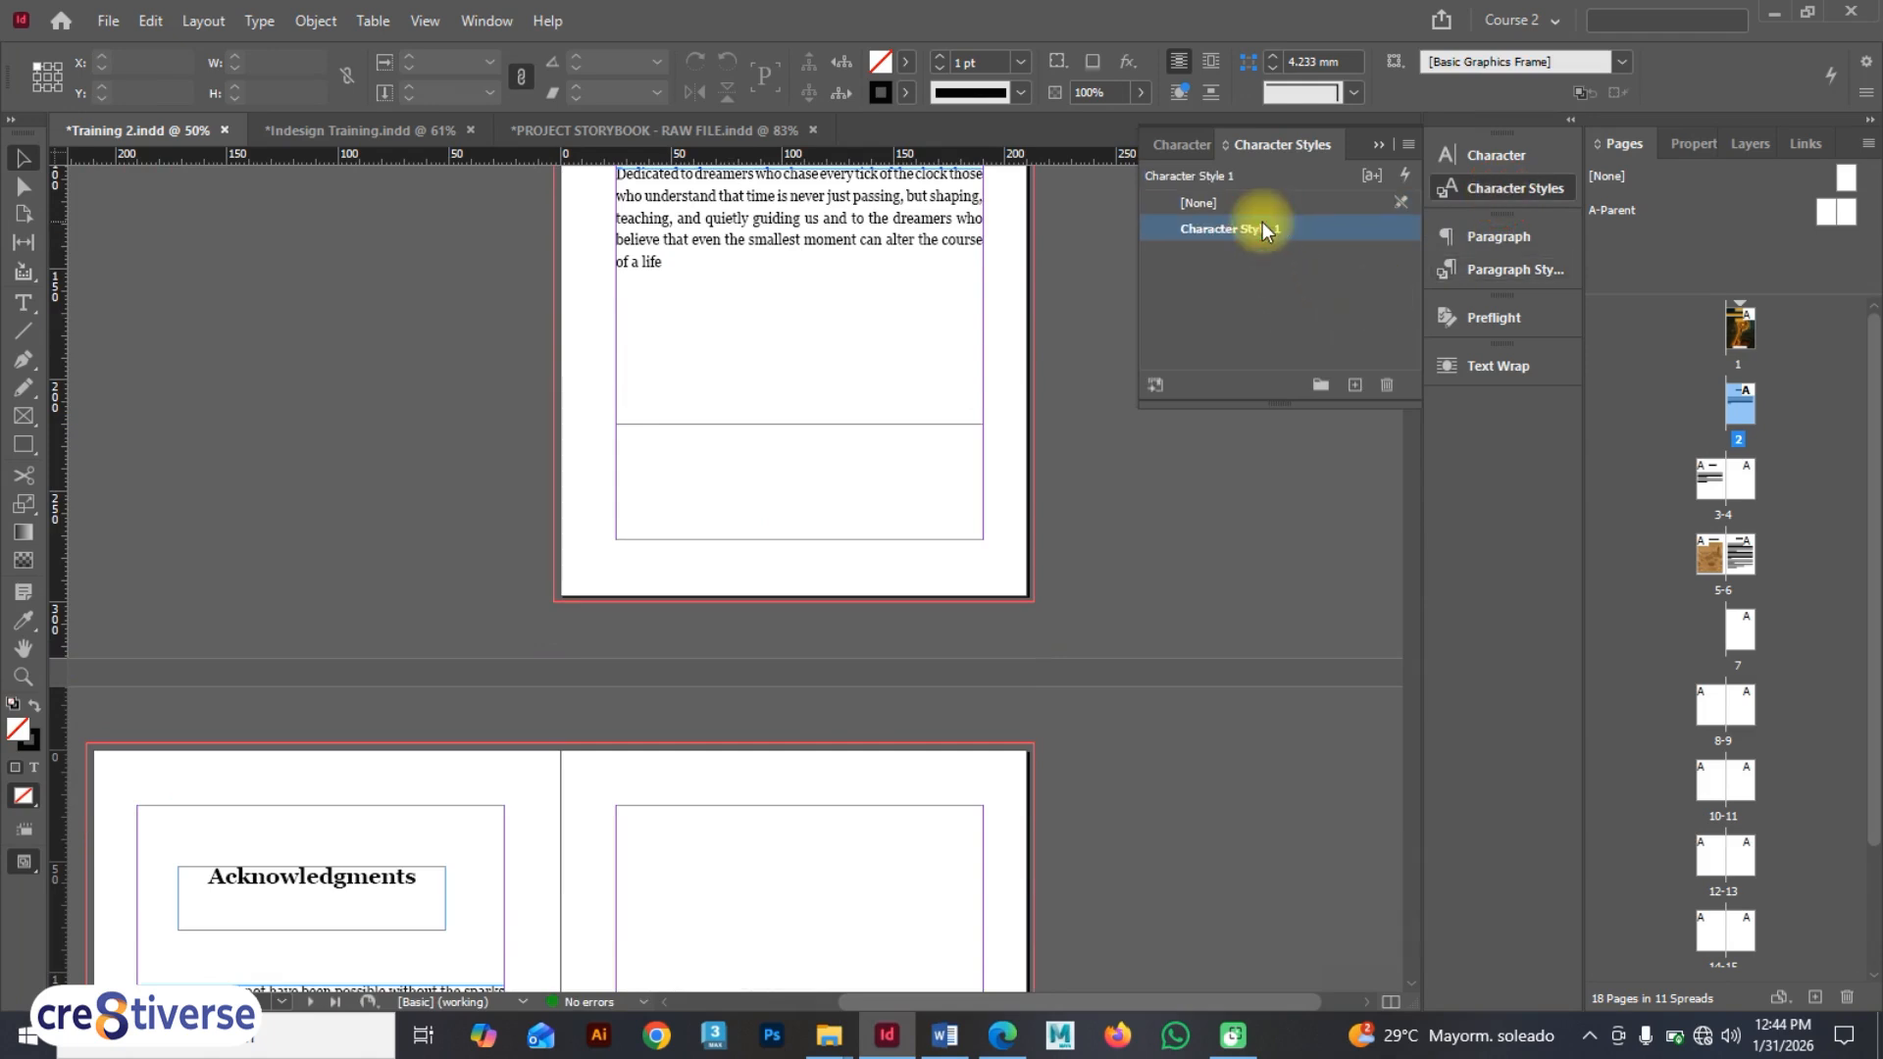
{"action": "left_click", "coordinate": [1354, 205]}
{"action": "left_click", "coordinate": [1355, 228]}
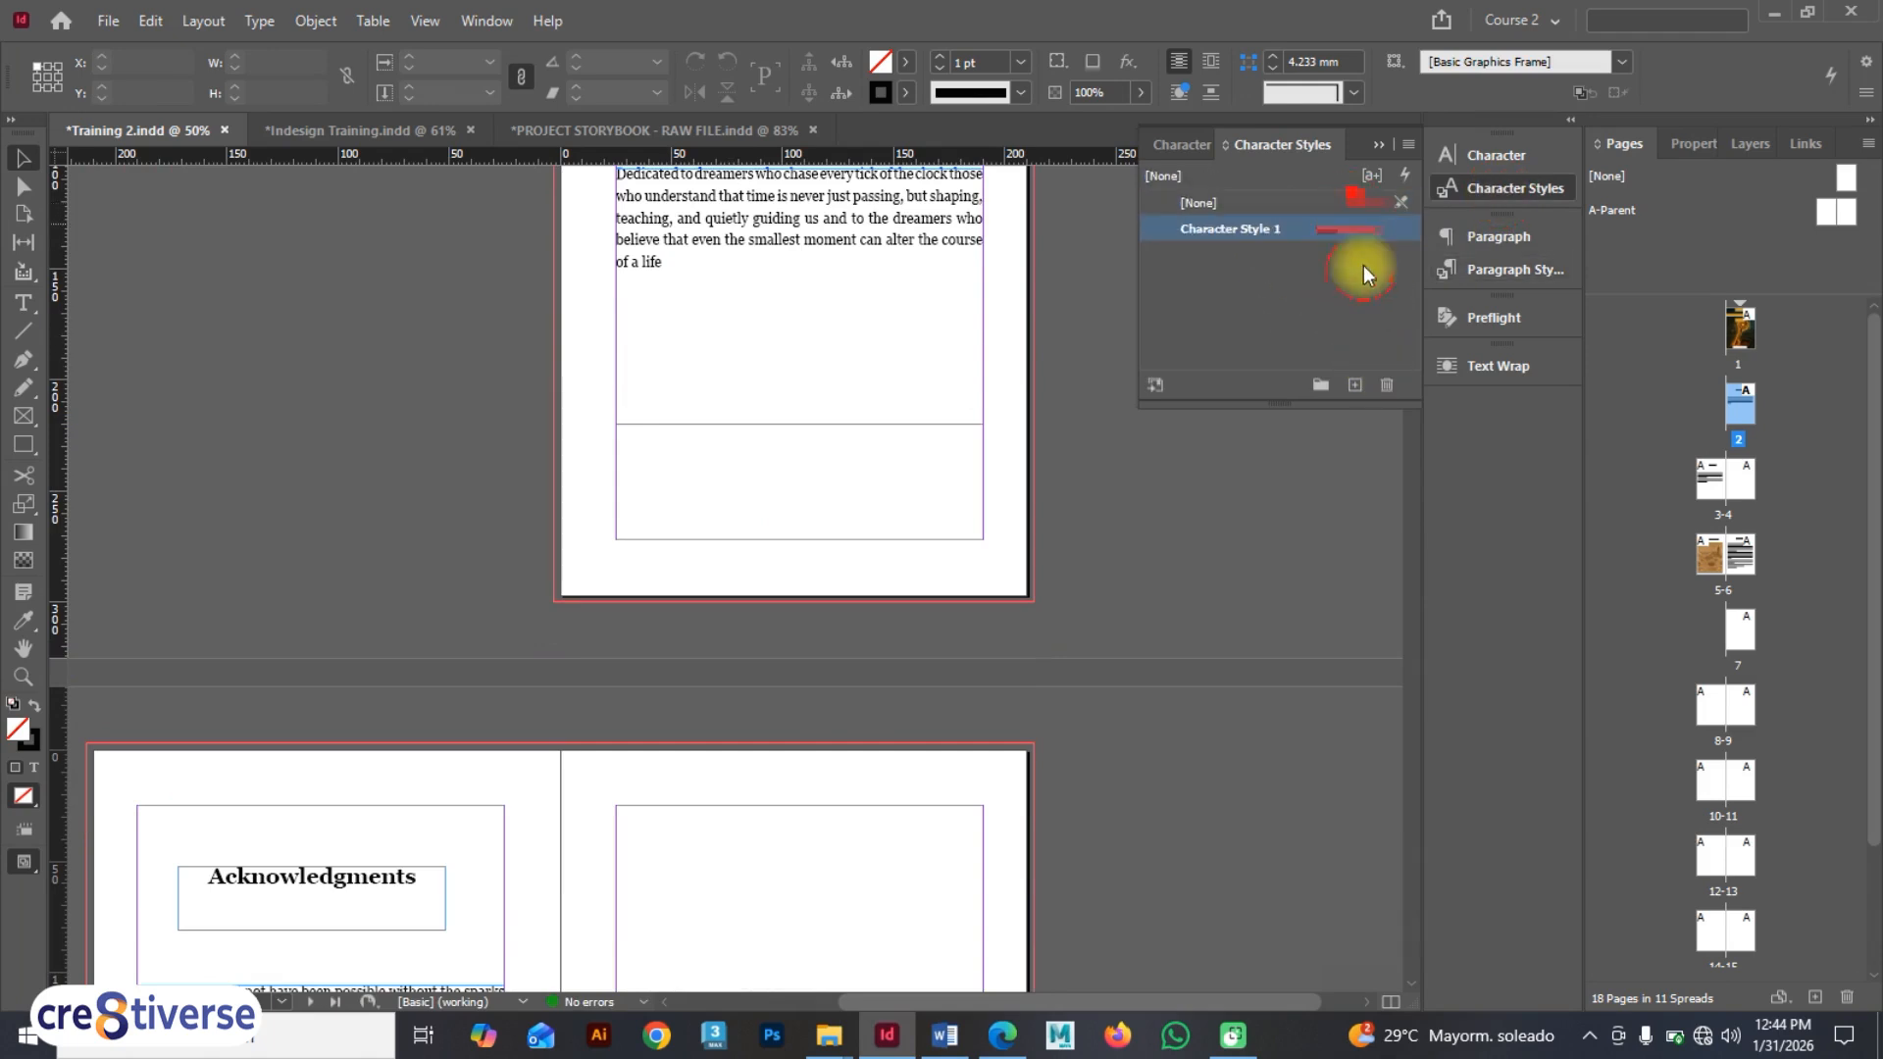
{"action": "left_click", "coordinate": [1389, 385]}
- Preview the book in full-screen presentation mode from the cover page and advance to the Acknowledgments spread
{"action": "scroll", "coordinate": [723, 498], "scroll_direction": "up", "scroll_amount": 3}
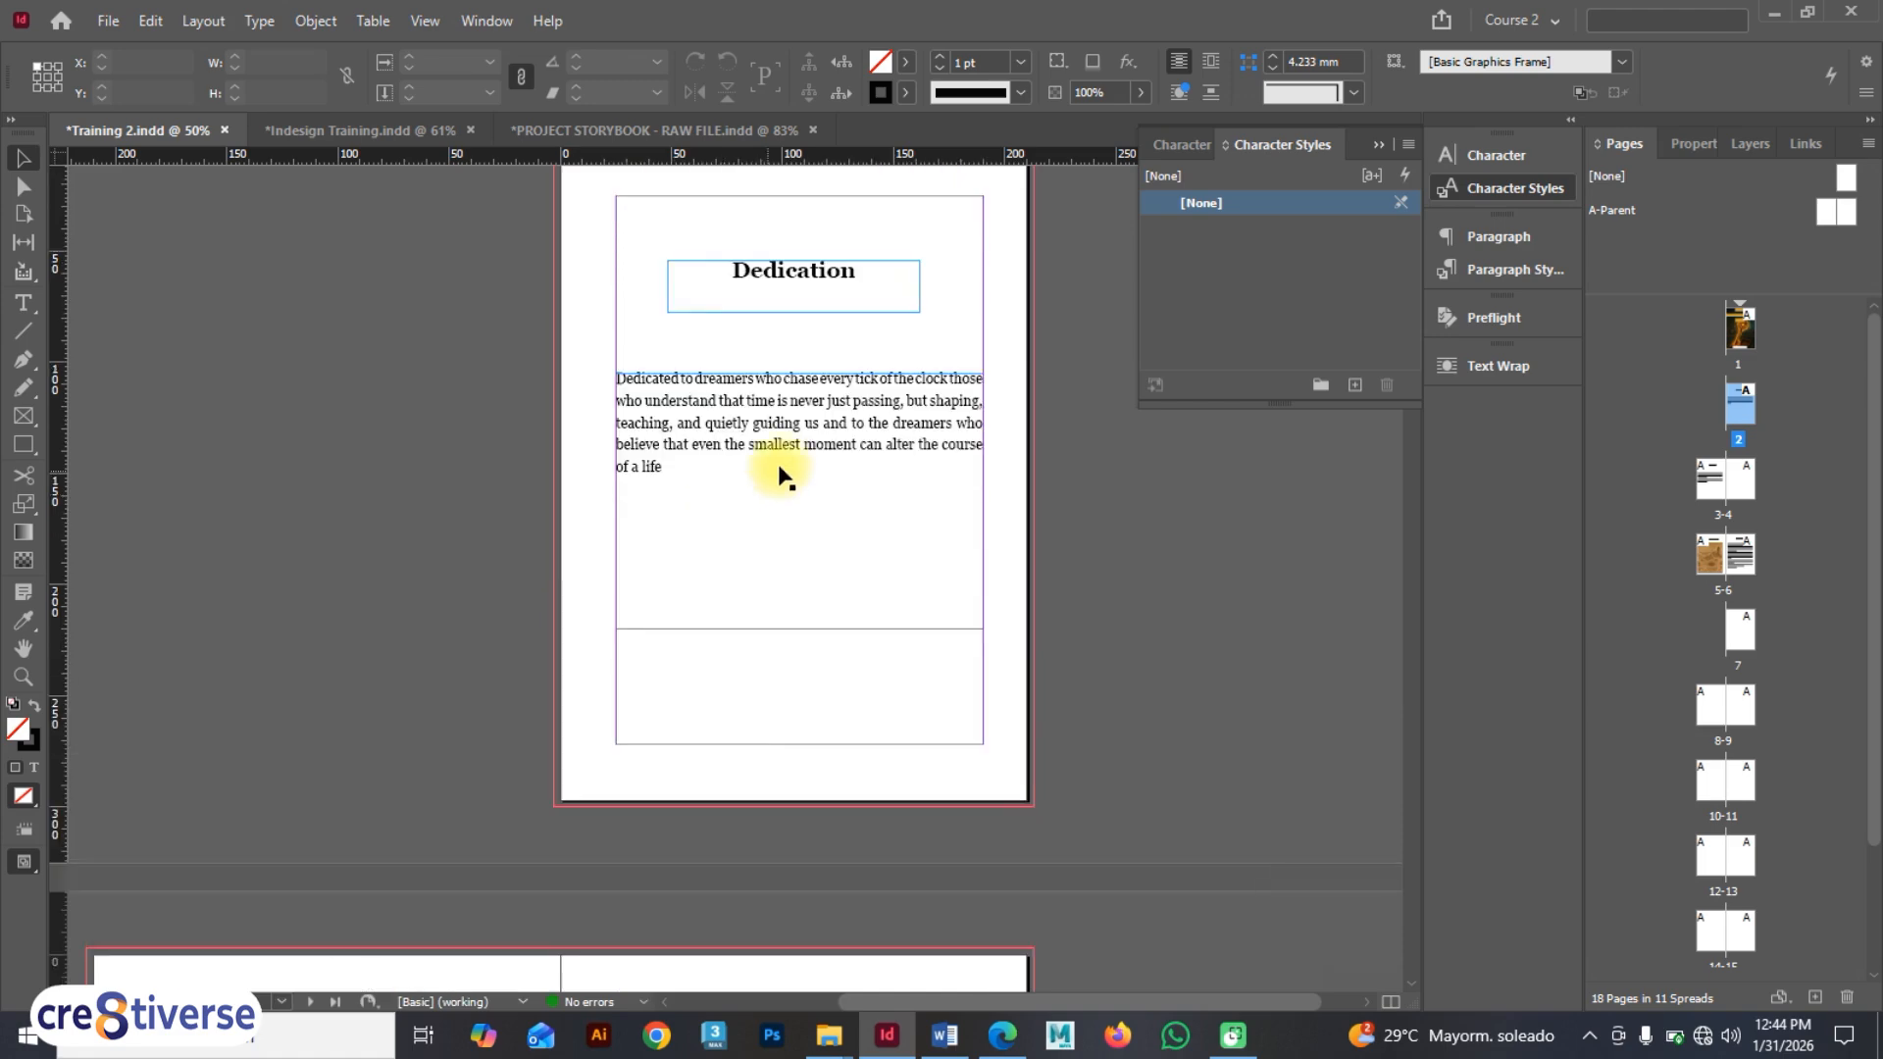
{"action": "double_click", "coordinate": [1739, 338]}
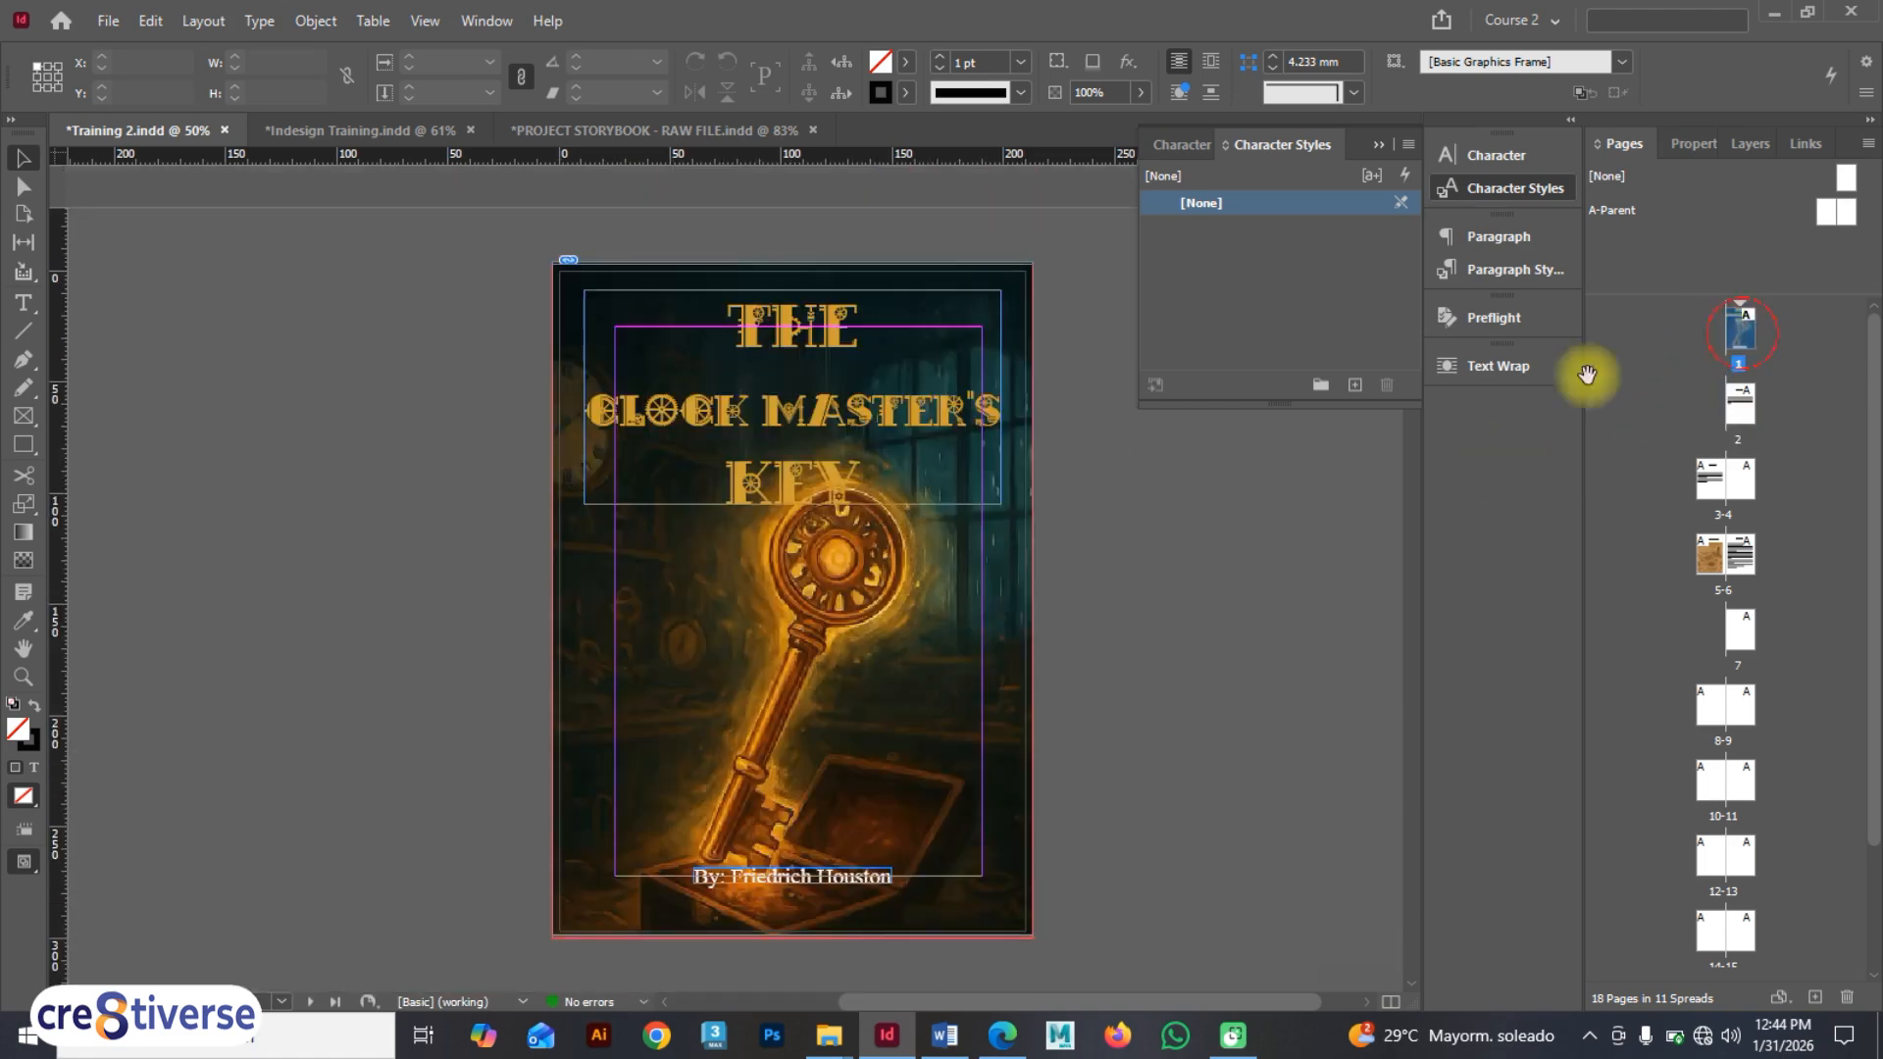
{"action": "left_click", "coordinate": [732, 622]}
{"action": "key", "text": "shift+w"}
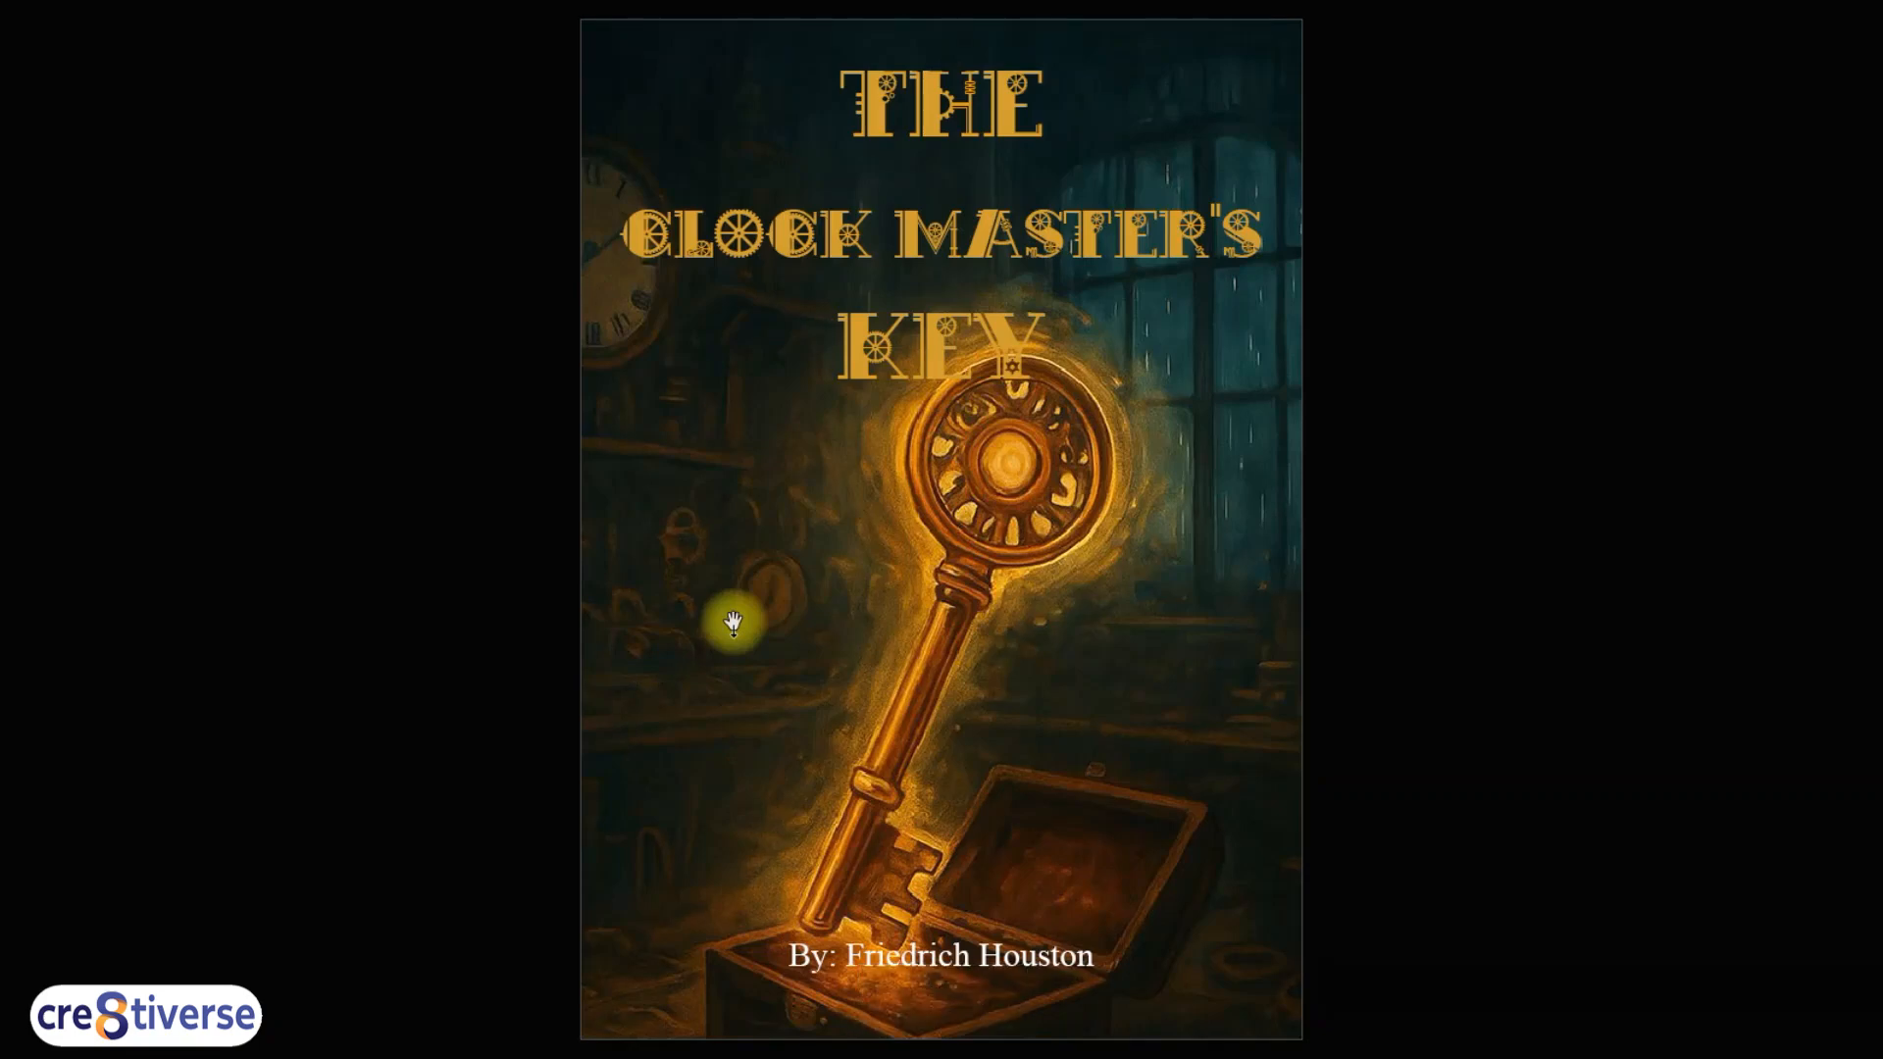
{"action": "key", "text": "Page_Down"}
{"action": "key", "text": "Page_Down"}
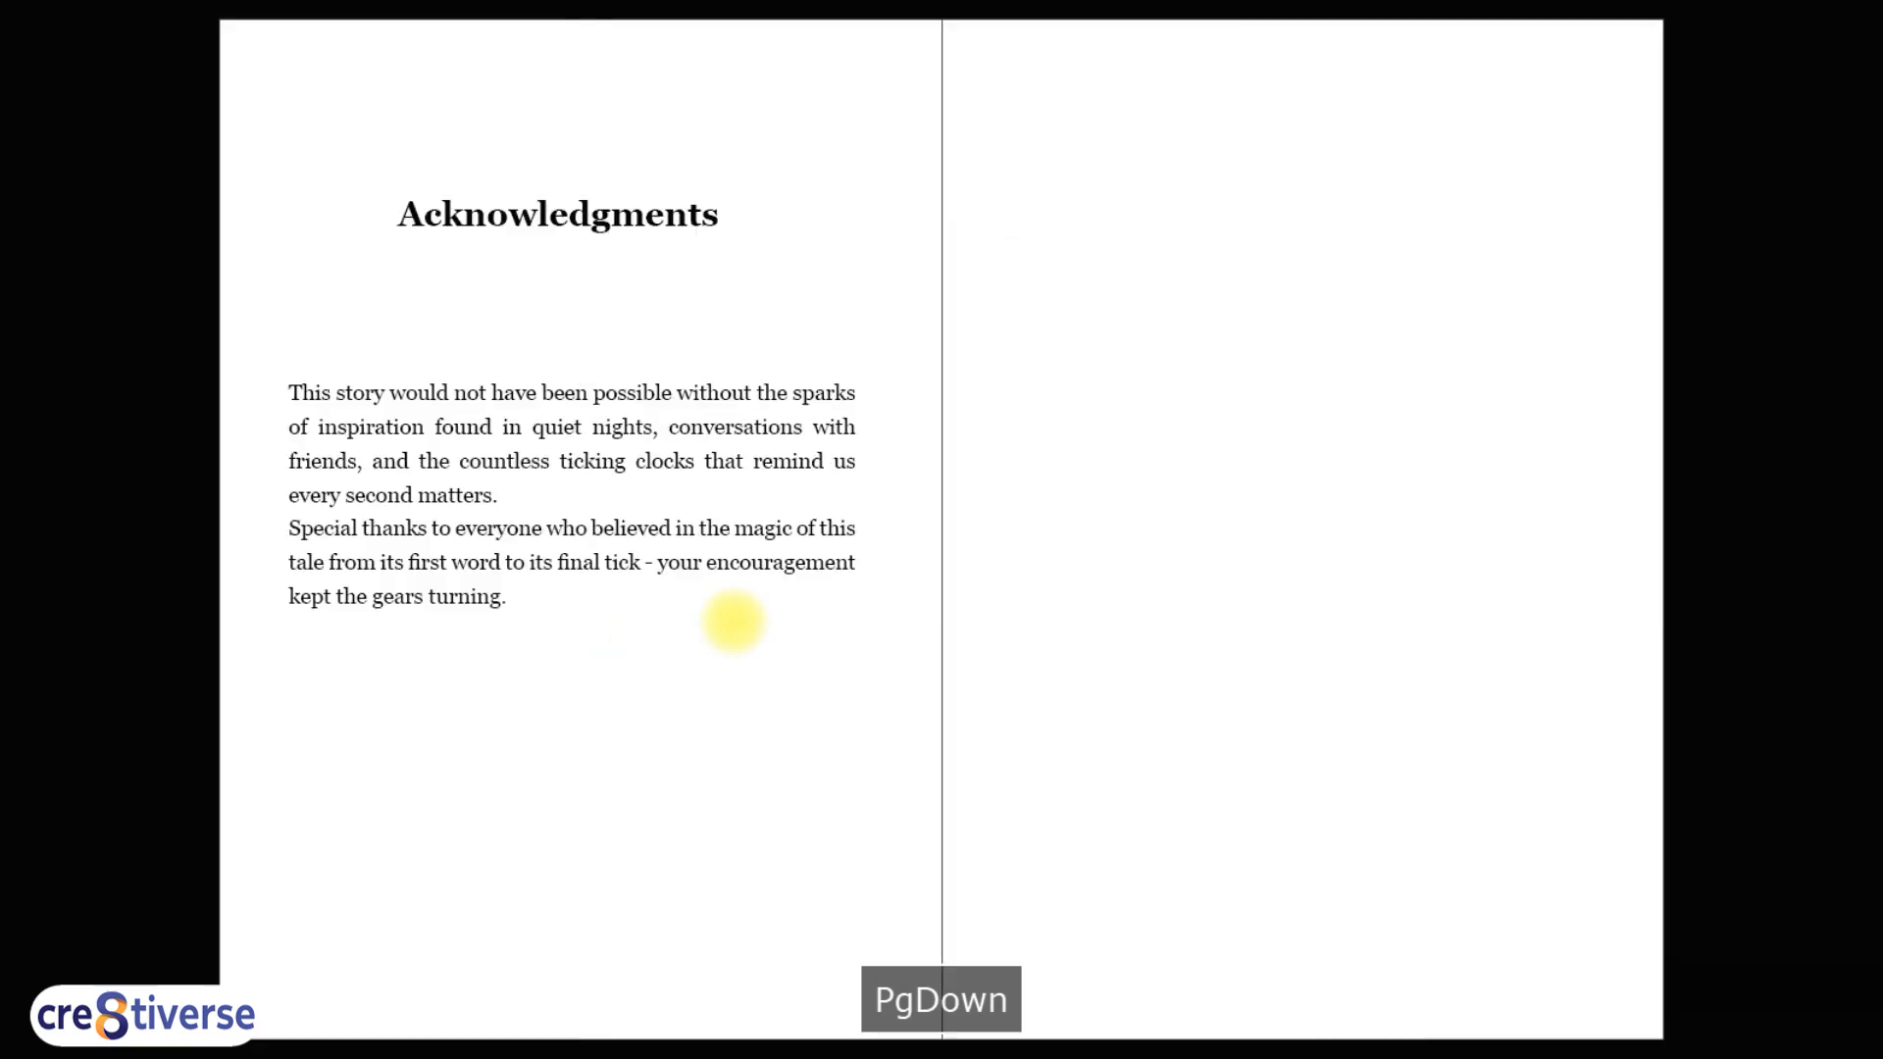